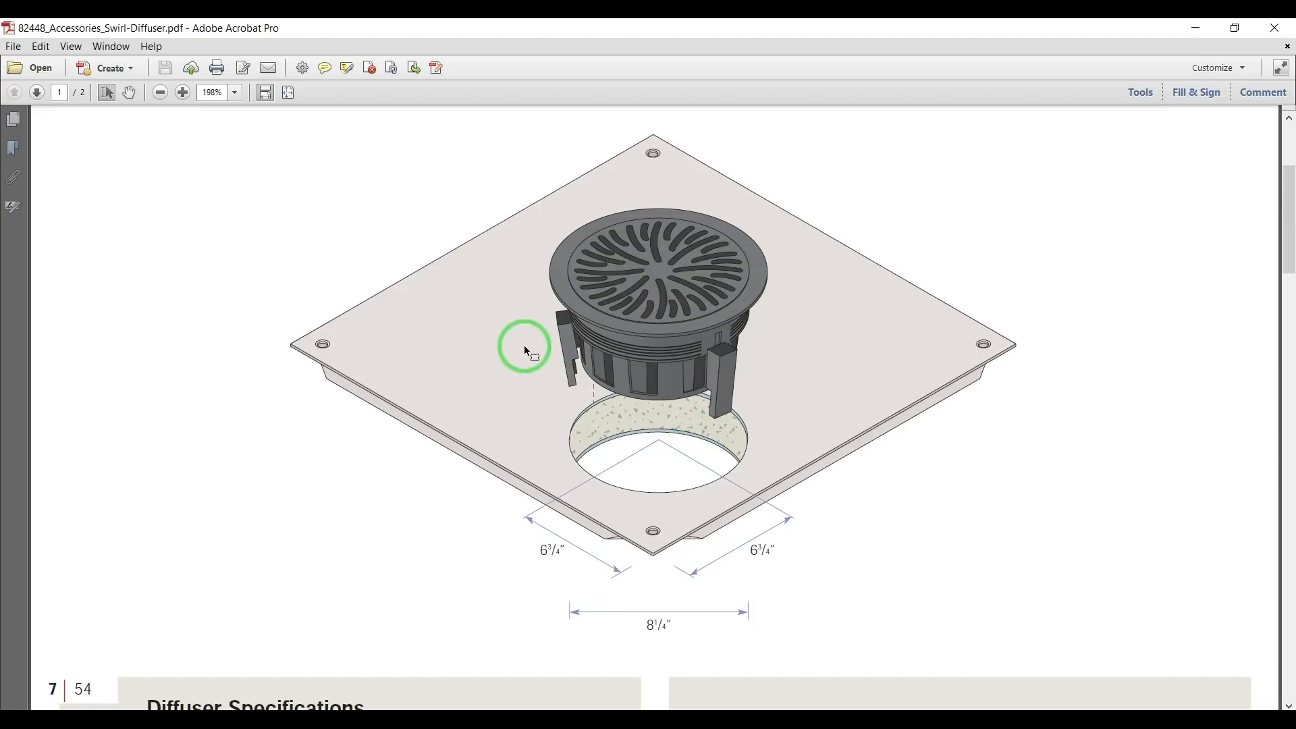
# Examine the swirl diffuser illustration and its panel cutout dimensions in the PDF datasheet.
pyautogui.scroll(-1, 804, 338)
pyautogui.scroll(-1, 809, 347)
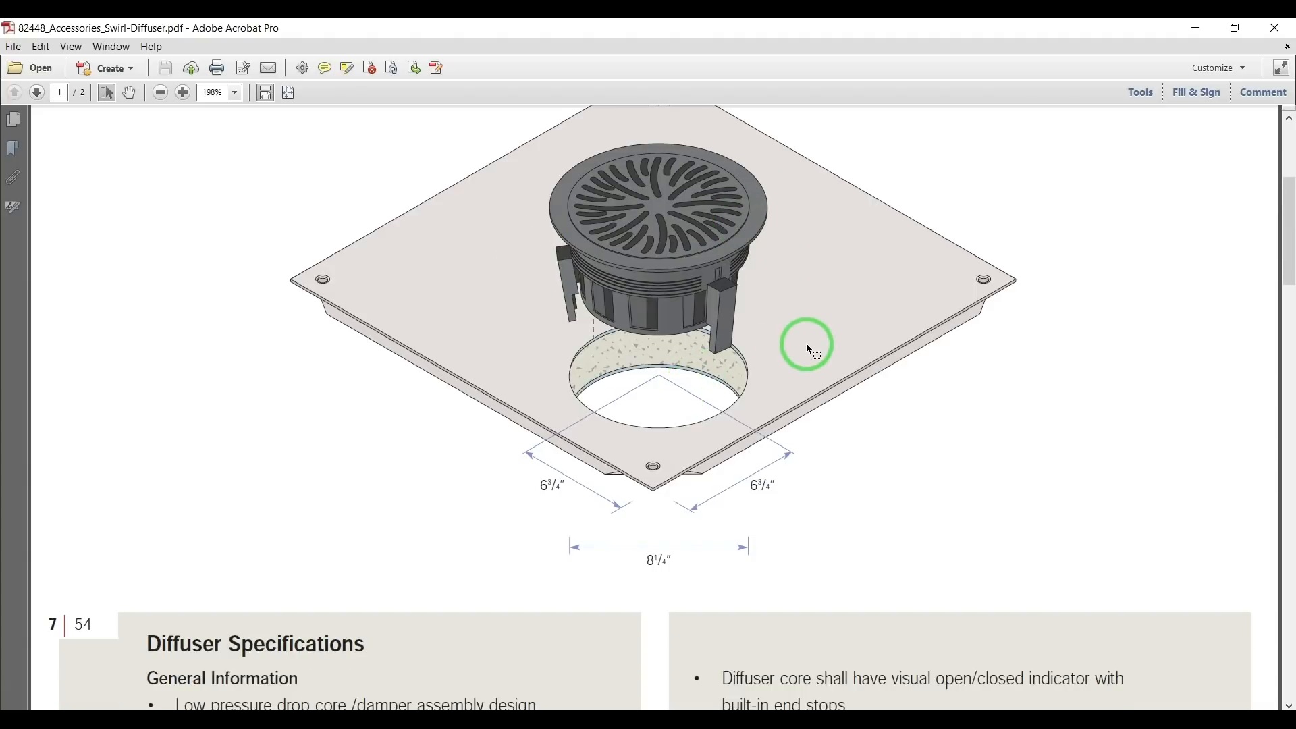
pyautogui.scroll(1, 715, 266)
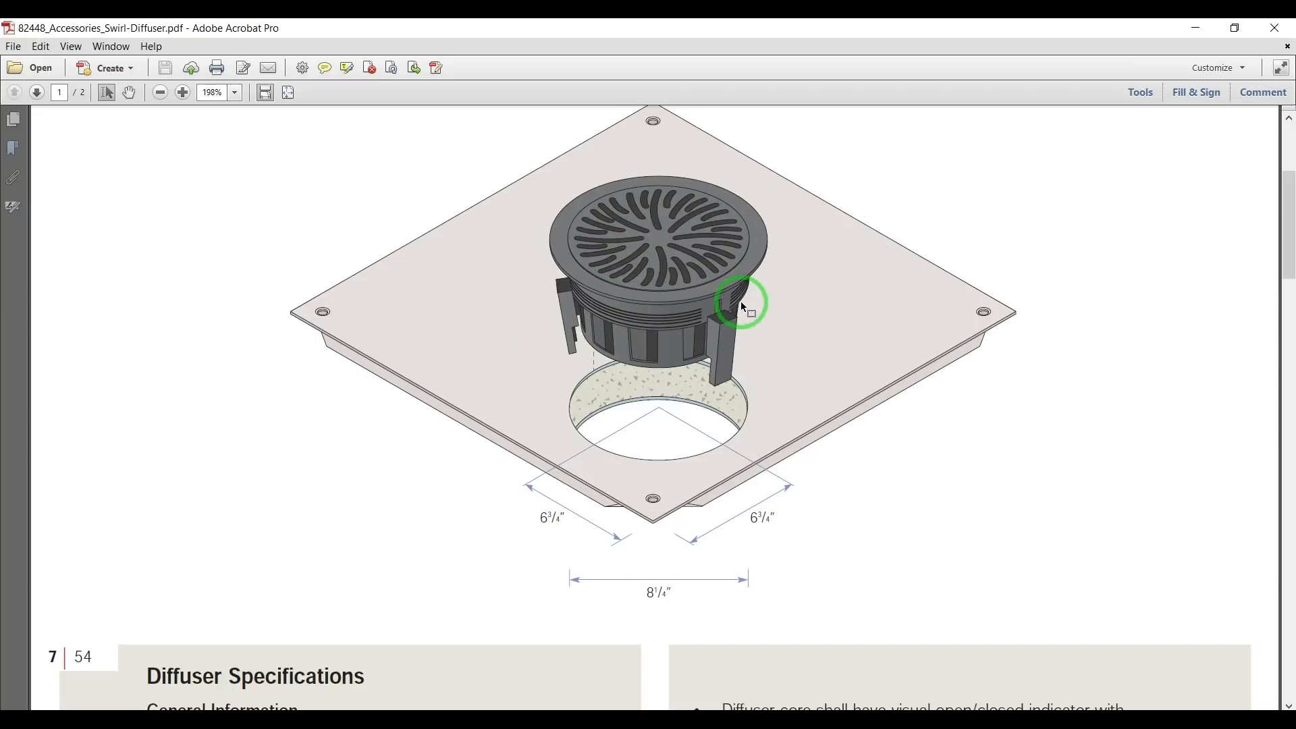
pyautogui.scroll(1, 742, 305)
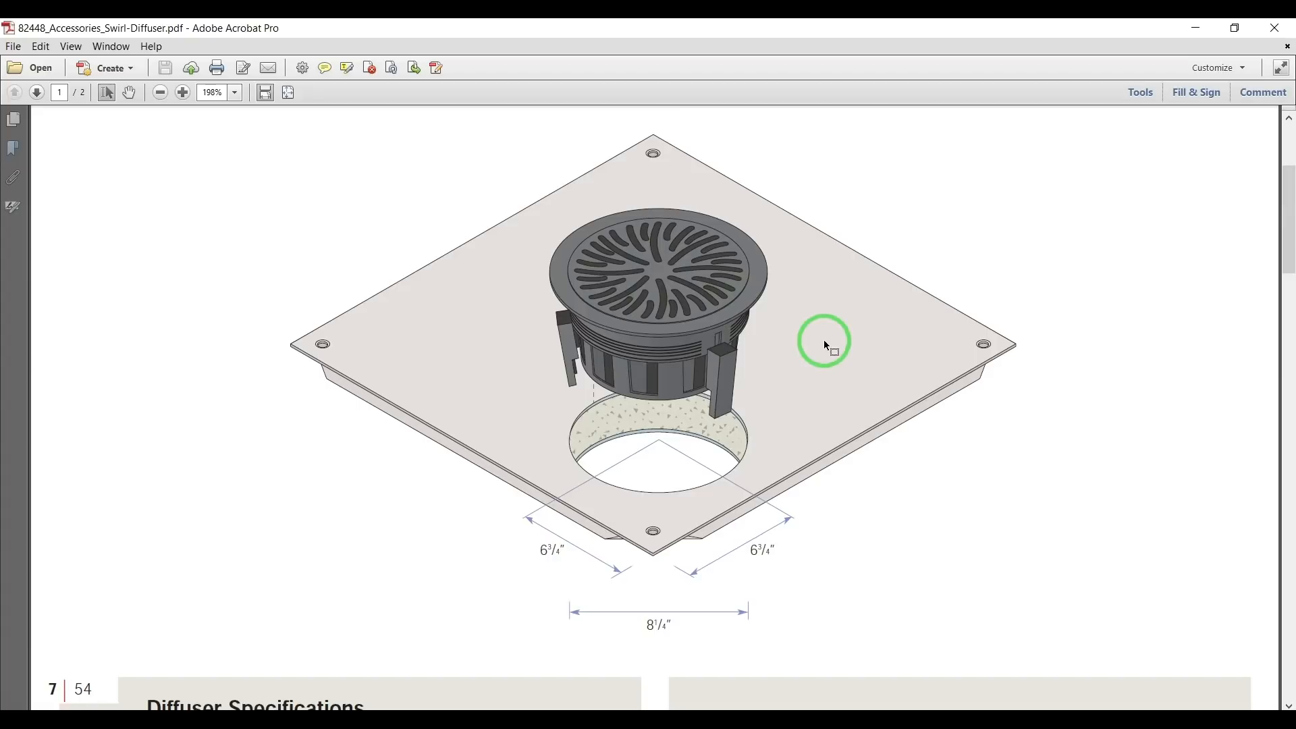
pyautogui.scroll(-1, 827, 346)
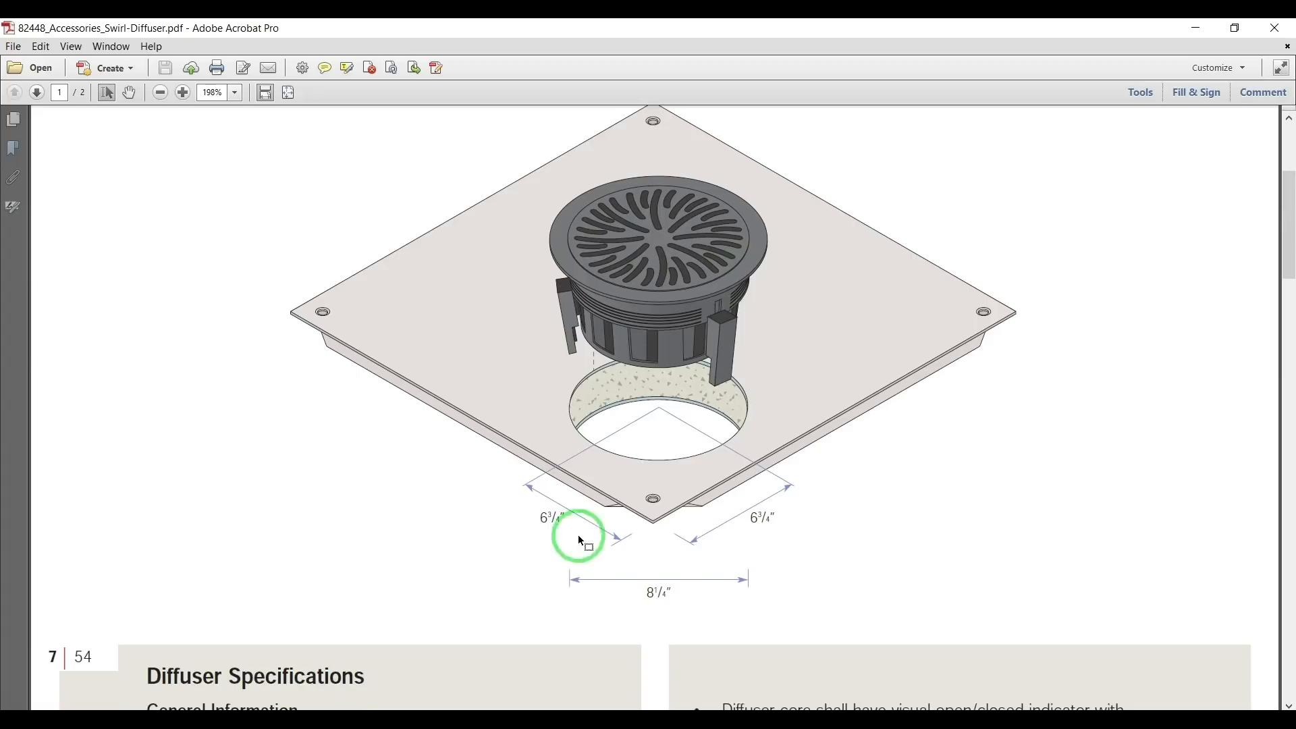
# Switch to ANSYS Workbench, add a Fluid Flow (Fluent) system to the project, and open its geometry in DesignModeler.
pyautogui.click(567, 668)
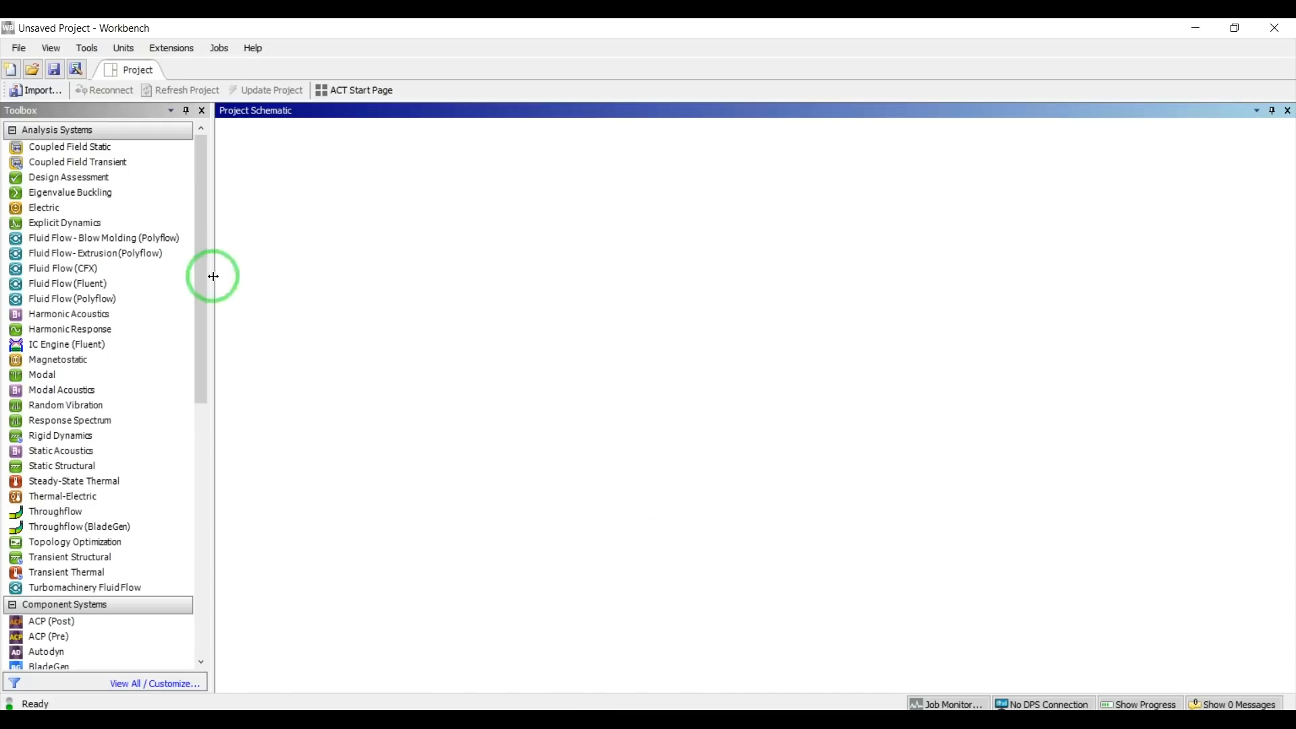
pyautogui.click(54, 289)
pyautogui.moveTo(54, 289); pyautogui.dragTo(443, 321)
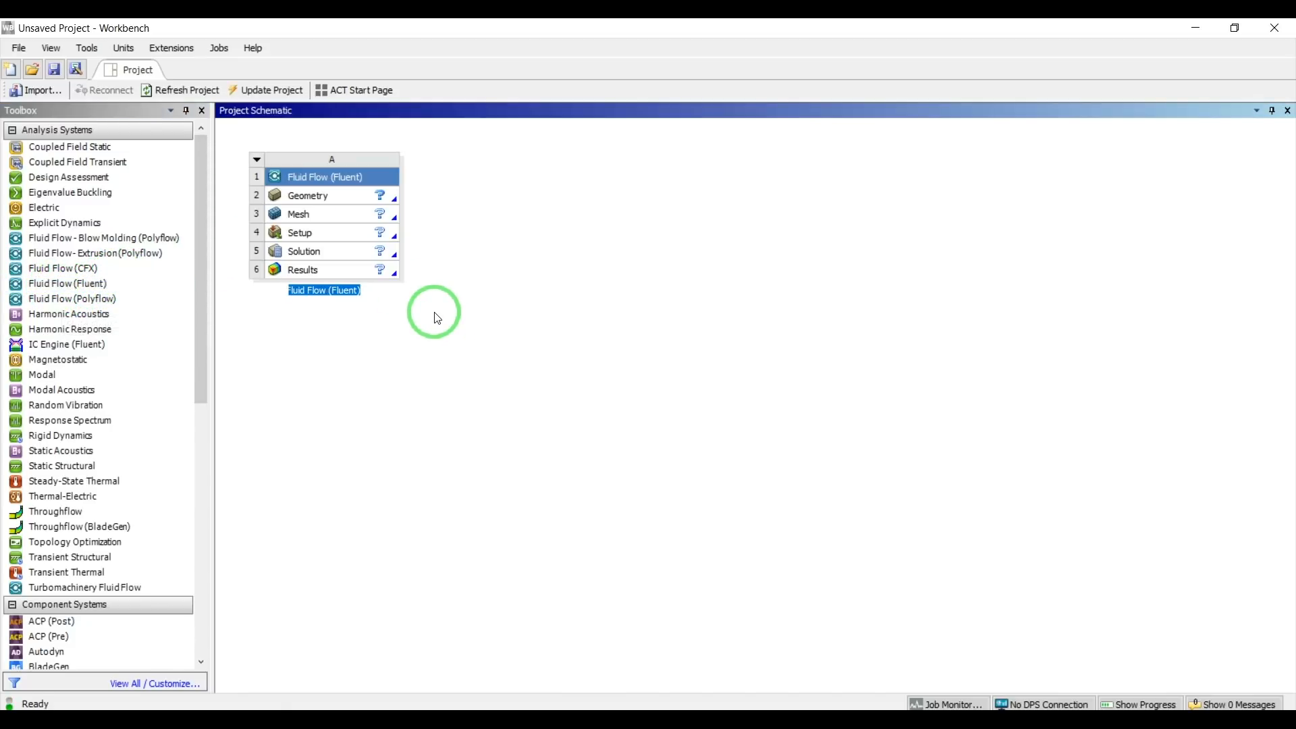
pyautogui.doubleClick(347, 196)
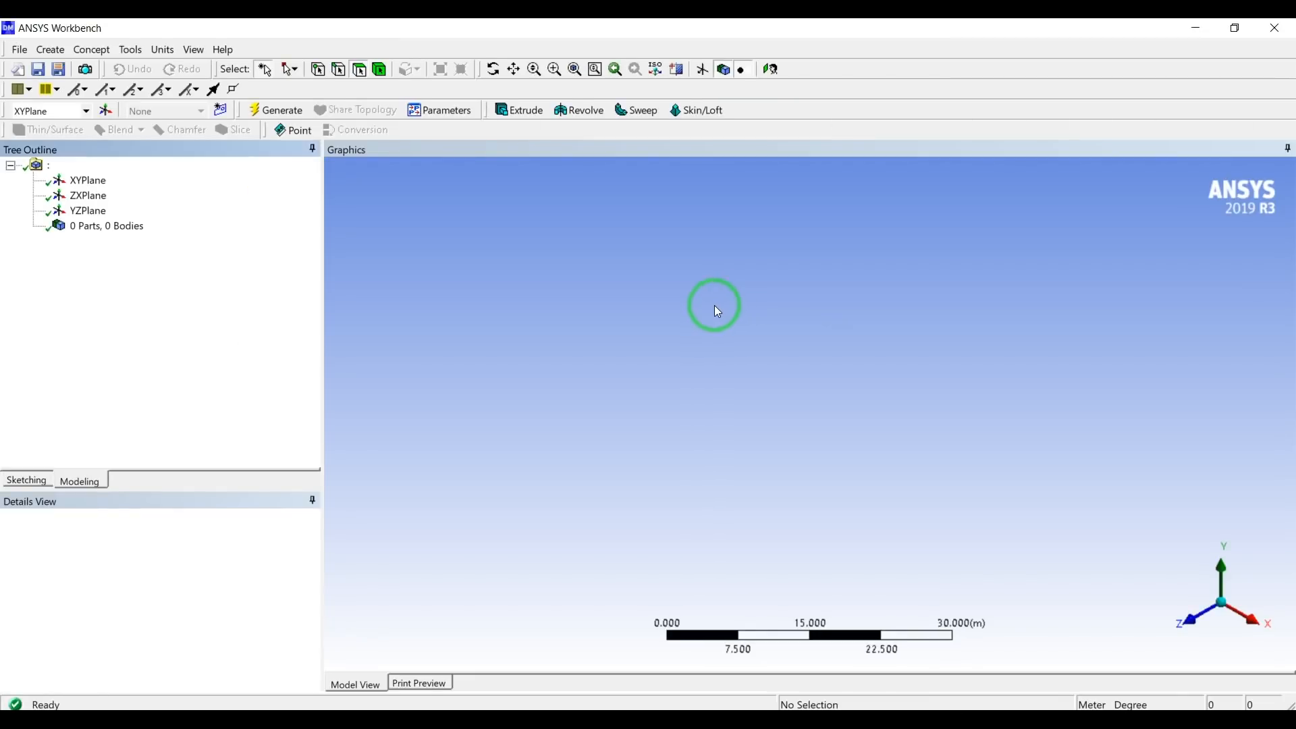
# Import the external geometry file "diffuser- part rev.x_t" from the Swirl_flow folder on drive E.
pyautogui.click(20, 49)
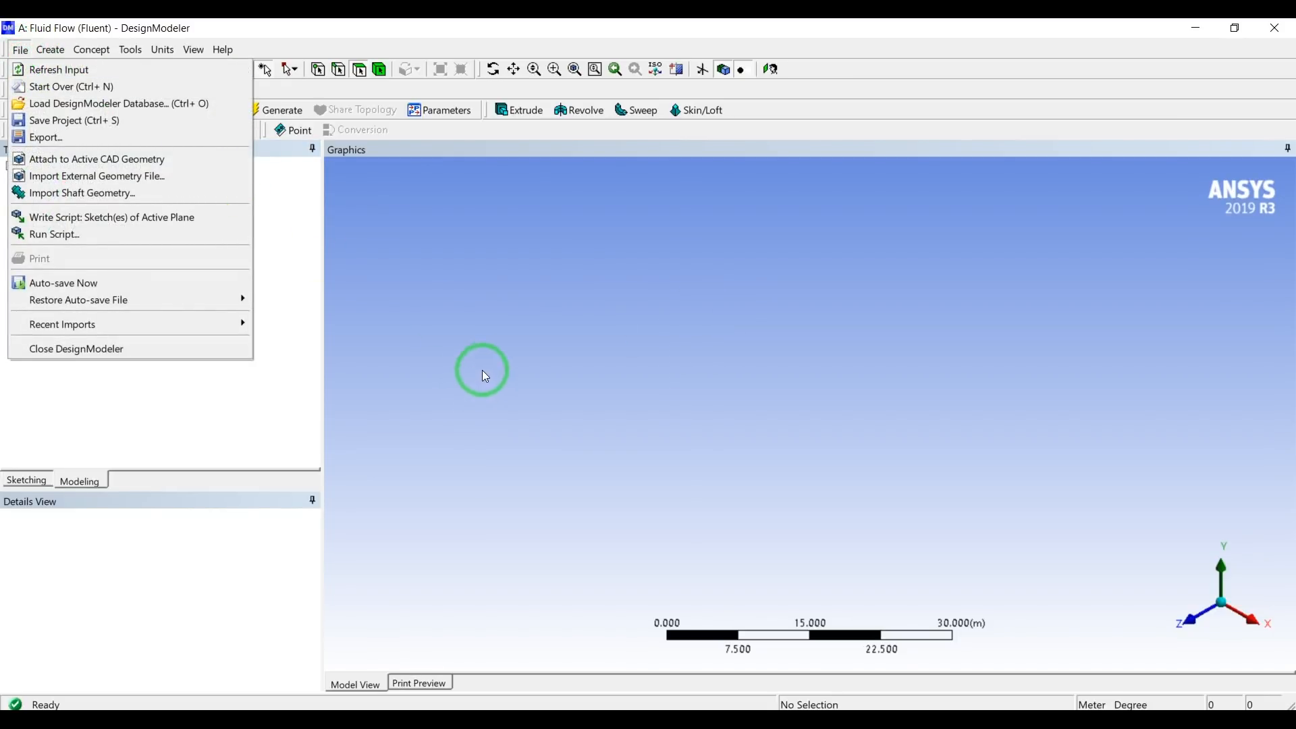
pyautogui.click(108, 176)
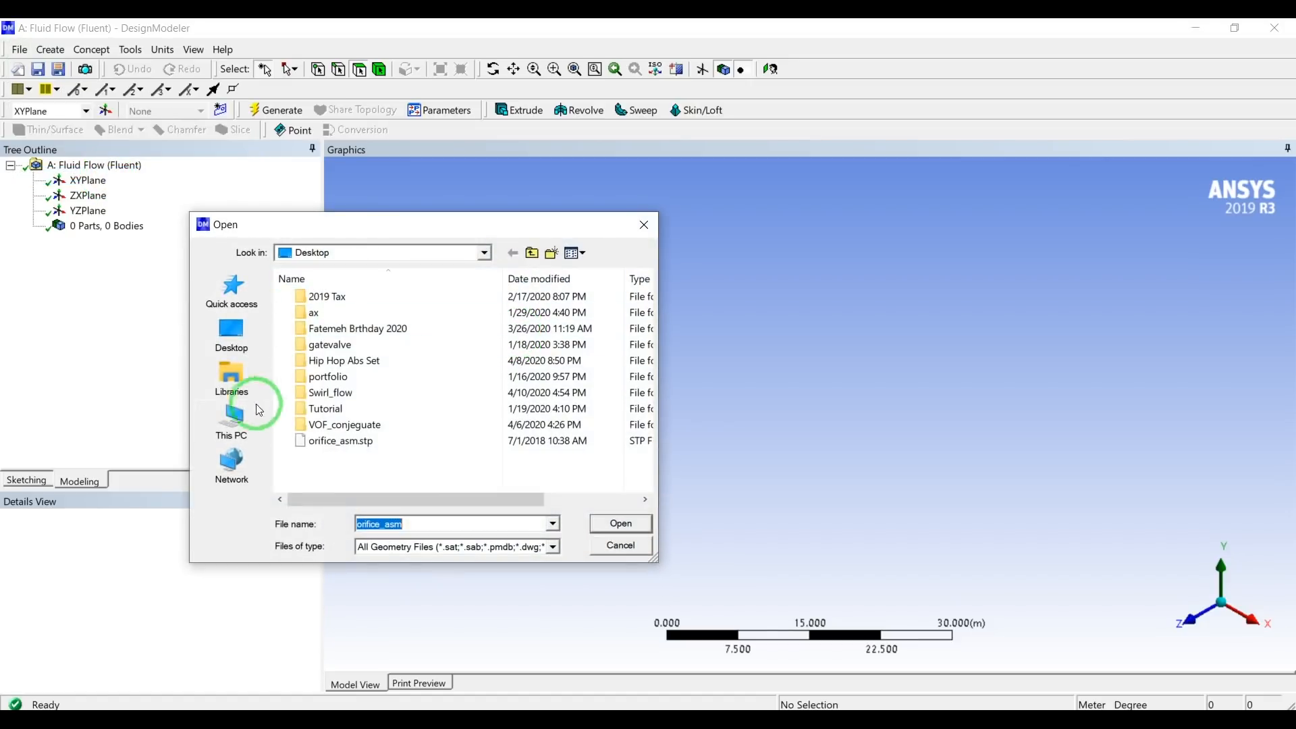
pyautogui.click(231, 415)
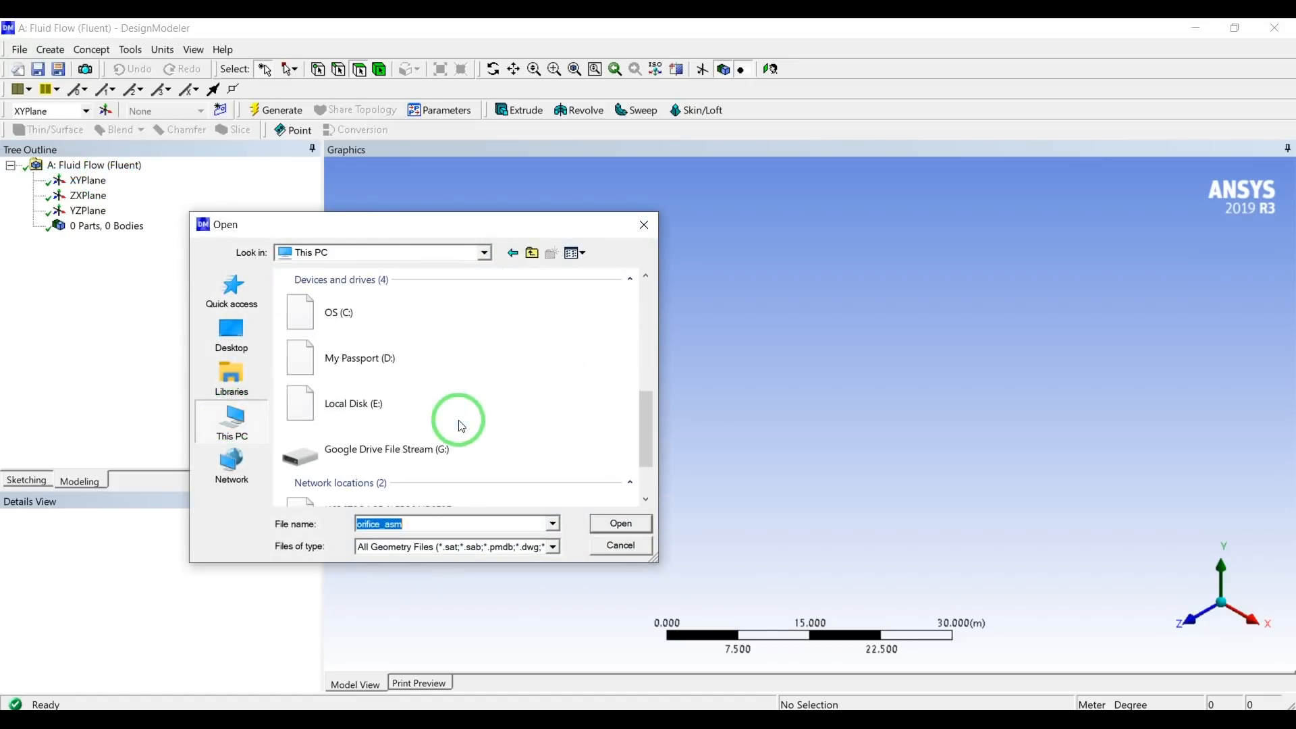
pyautogui.doubleClick(407, 412)
pyautogui.doubleClick(352, 305)
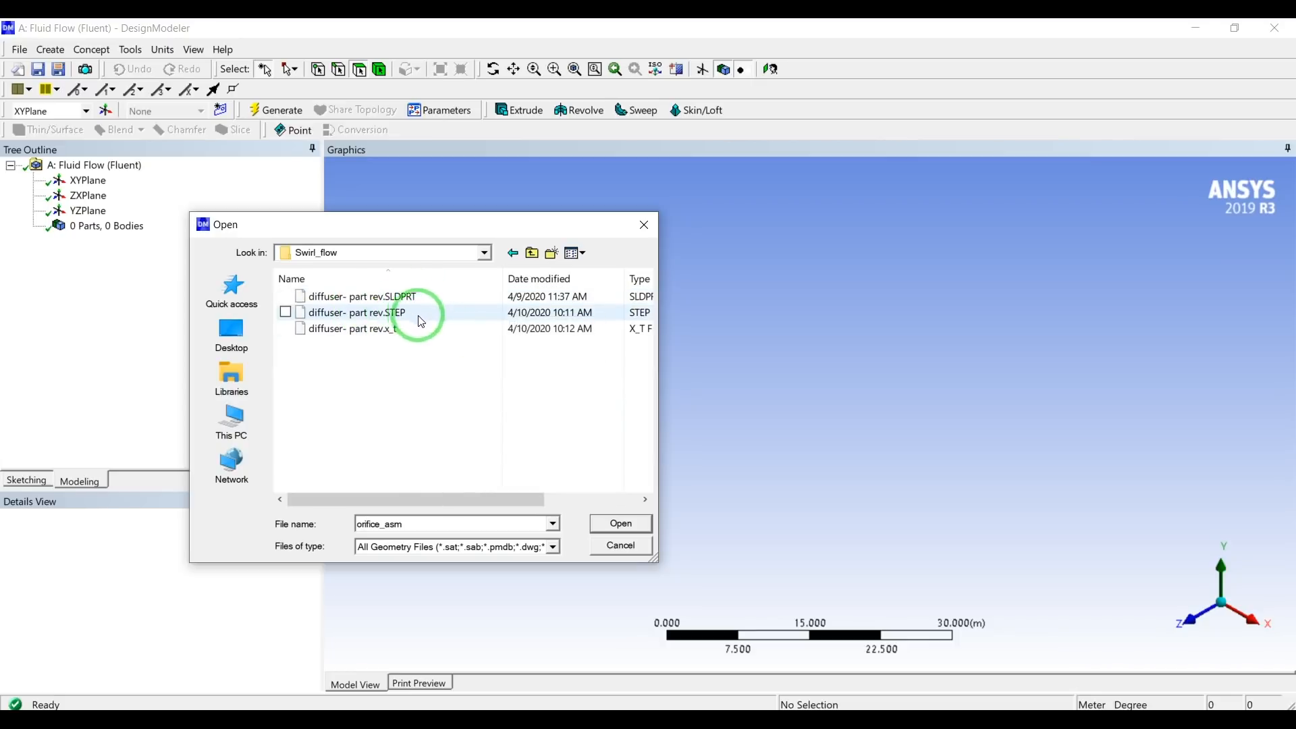
pyautogui.moveTo(658, 422); pyautogui.dragTo(872, 409)
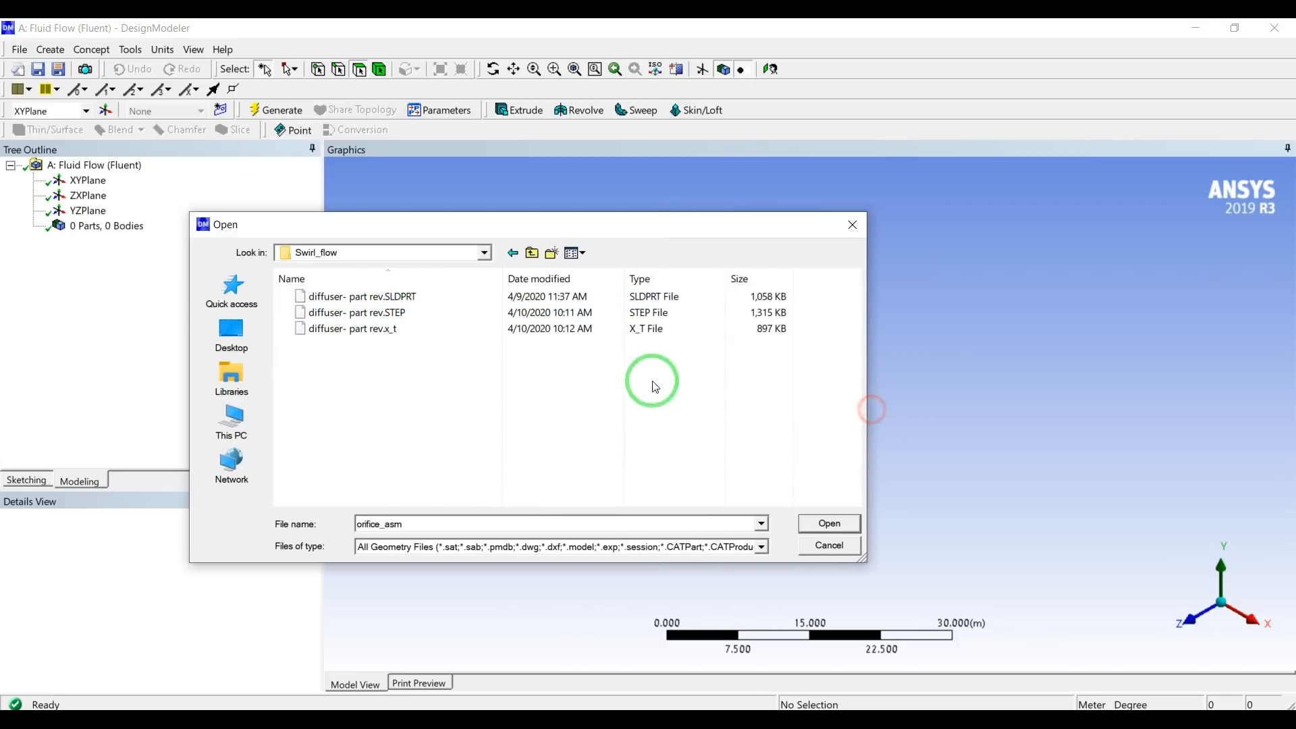
pyautogui.click(635, 329)
pyautogui.doubleClick(404, 337)
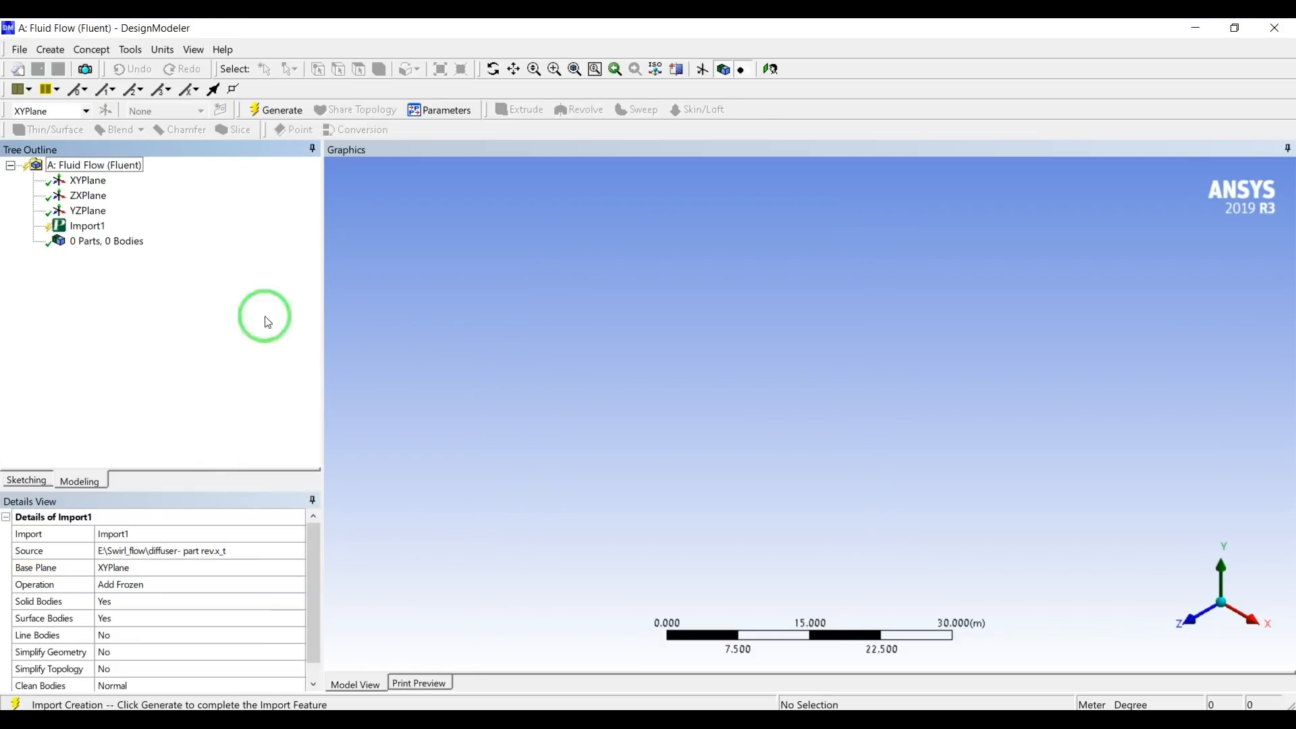
# Generate the imported diffuser geometry and turn off Frozen Body Transparency.
pyautogui.click(67, 226)
pyautogui.click(275, 110)
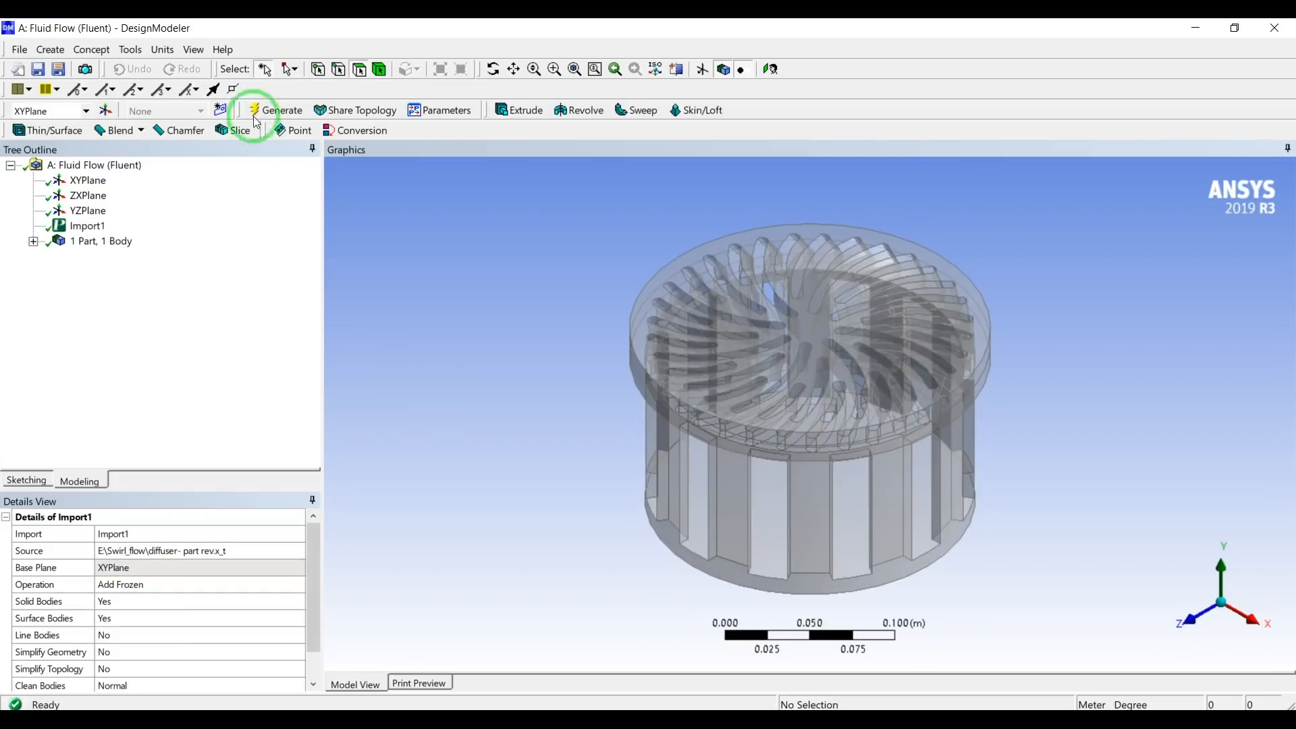
pyautogui.click(194, 50)
pyautogui.click(225, 147)
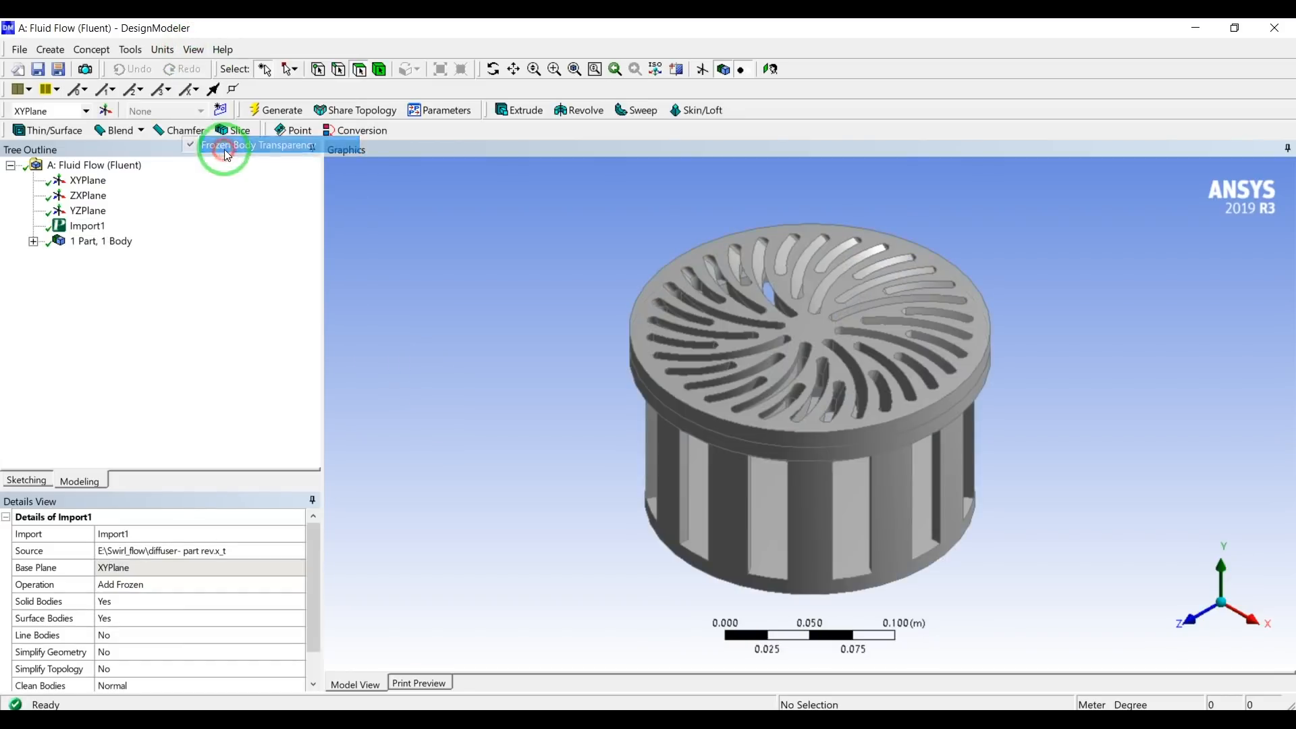
# Start an Extrude feature using the circular outer edge at the diffuser's base as its geometry.
pyautogui.moveTo(563, 454); pyautogui.dragTo(594, 497, button='middle')
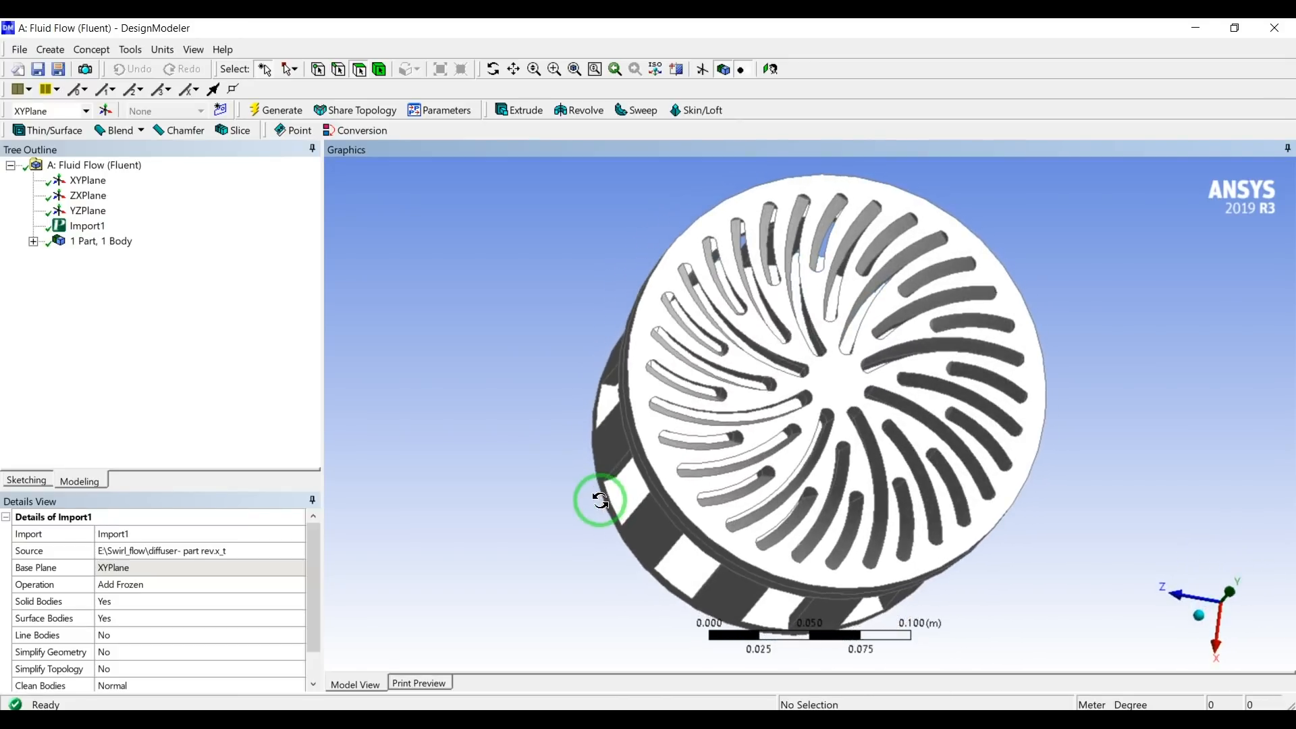
pyautogui.moveTo(761, 459); pyautogui.dragTo(695, 407, button='middle')
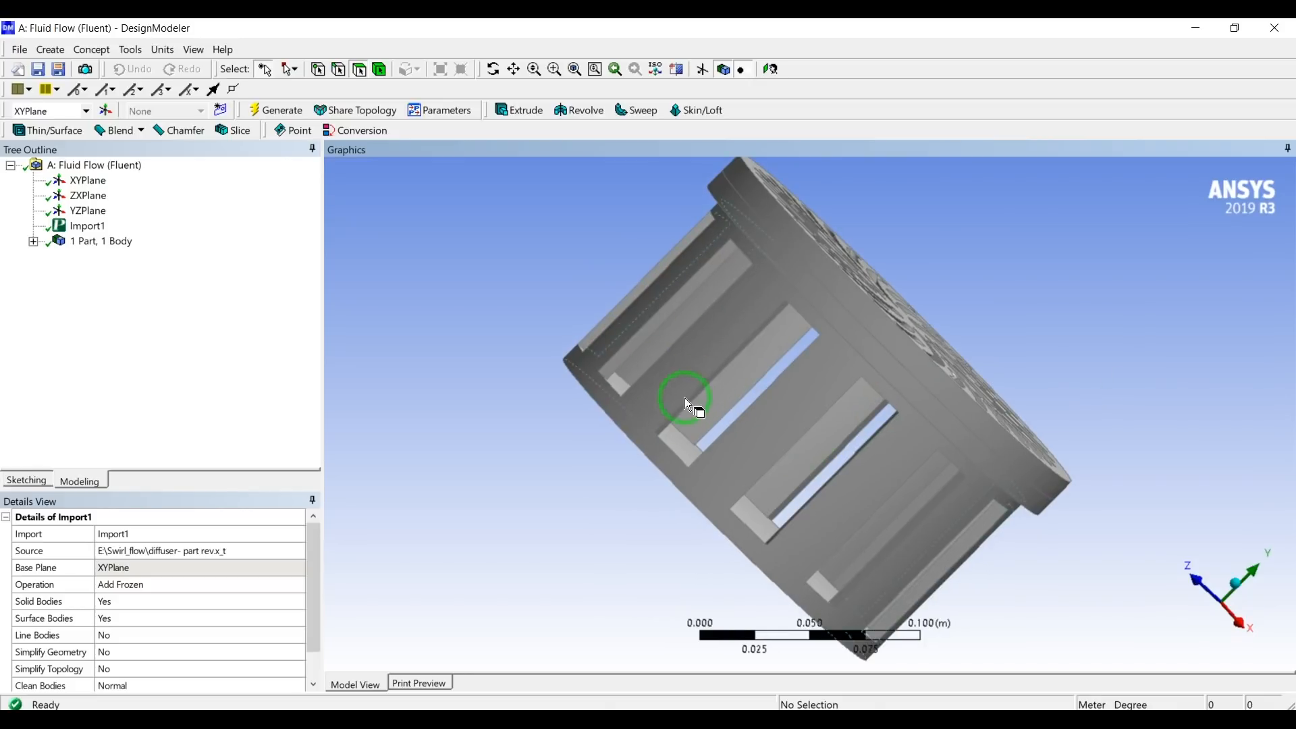
pyautogui.click(1234, 582)
pyautogui.moveTo(777, 581); pyautogui.dragTo(626, 520, button='middle')
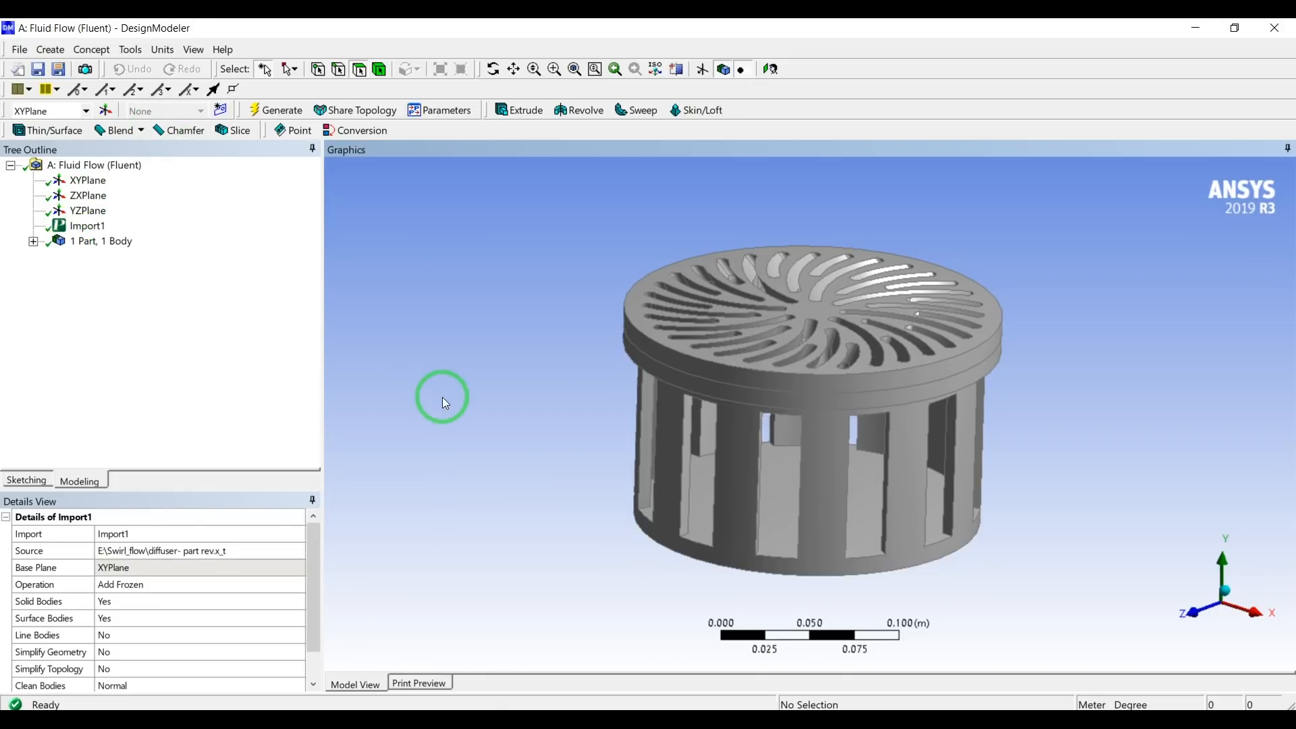
pyautogui.click(519, 113)
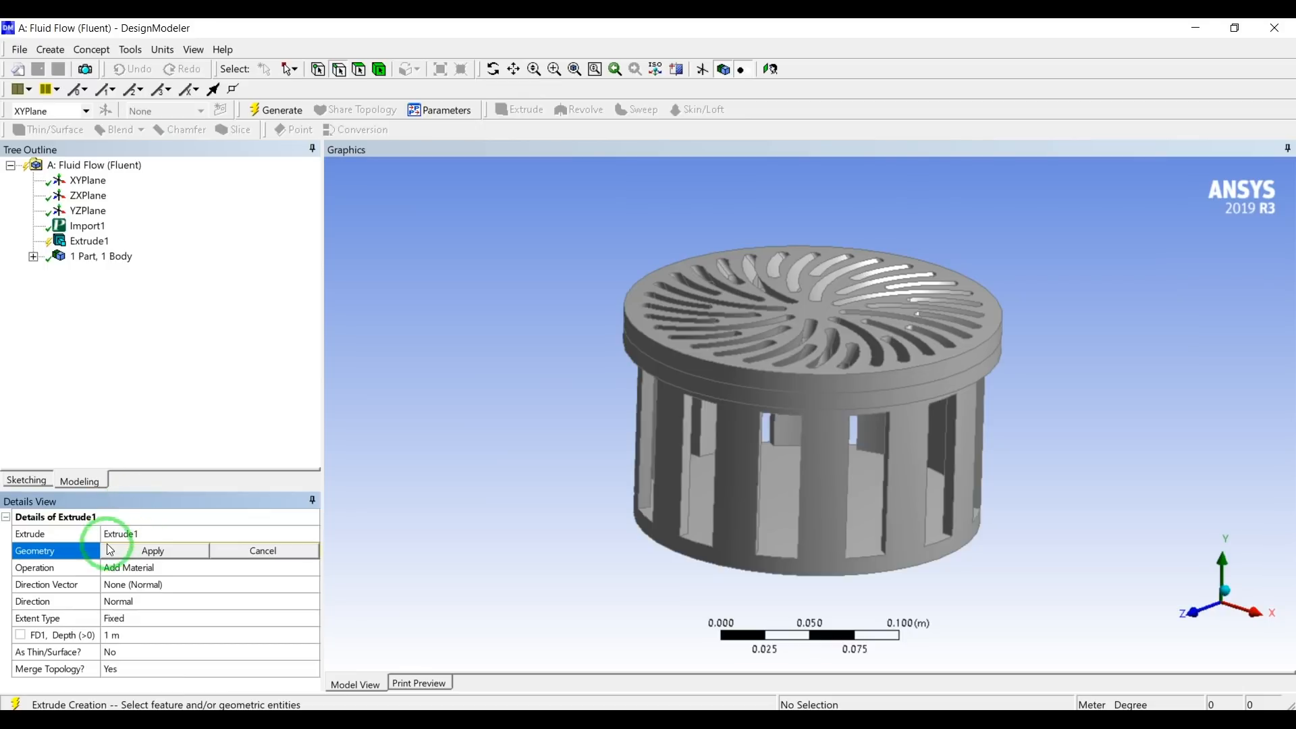
pyautogui.moveTo(471, 476); pyautogui.dragTo(530, 416, button='middle')
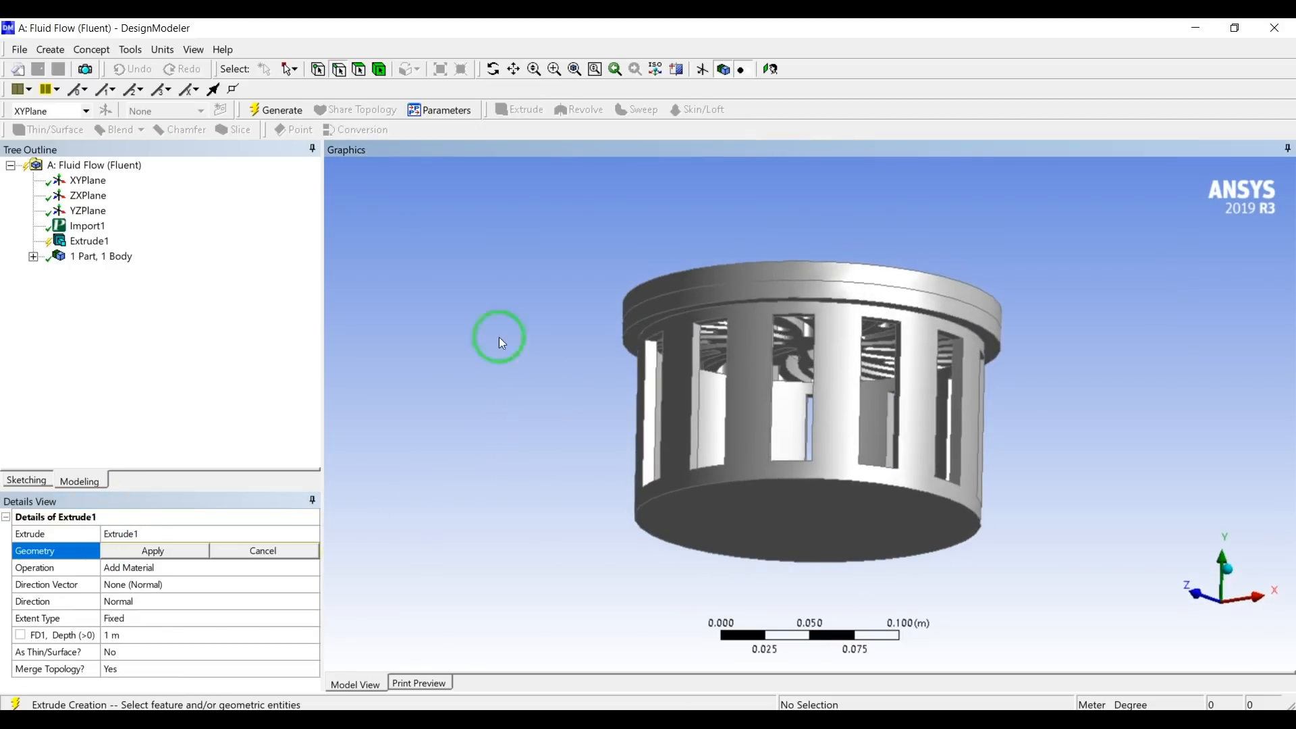
pyautogui.click(755, 479)
pyautogui.moveTo(480, 411); pyautogui.dragTo(488, 451, button='middle')
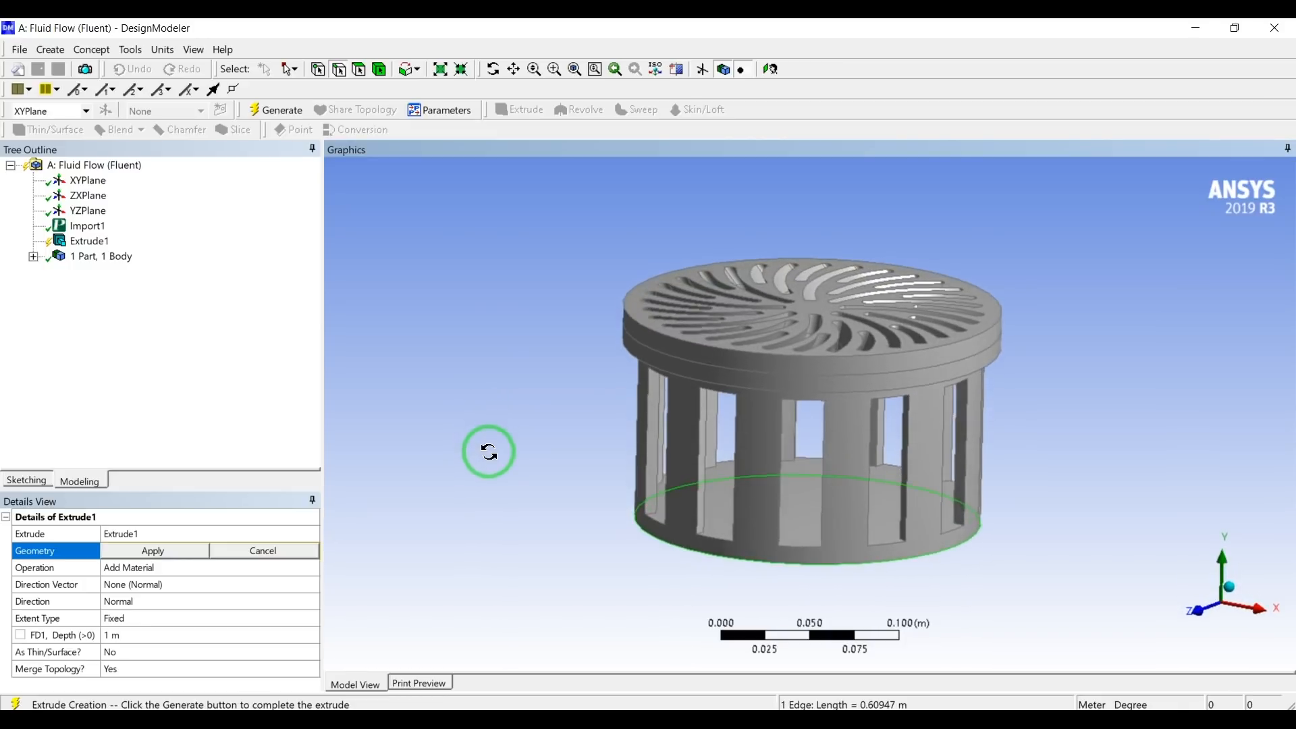
pyautogui.scroll(1, 489, 451)
pyautogui.click(174, 550)
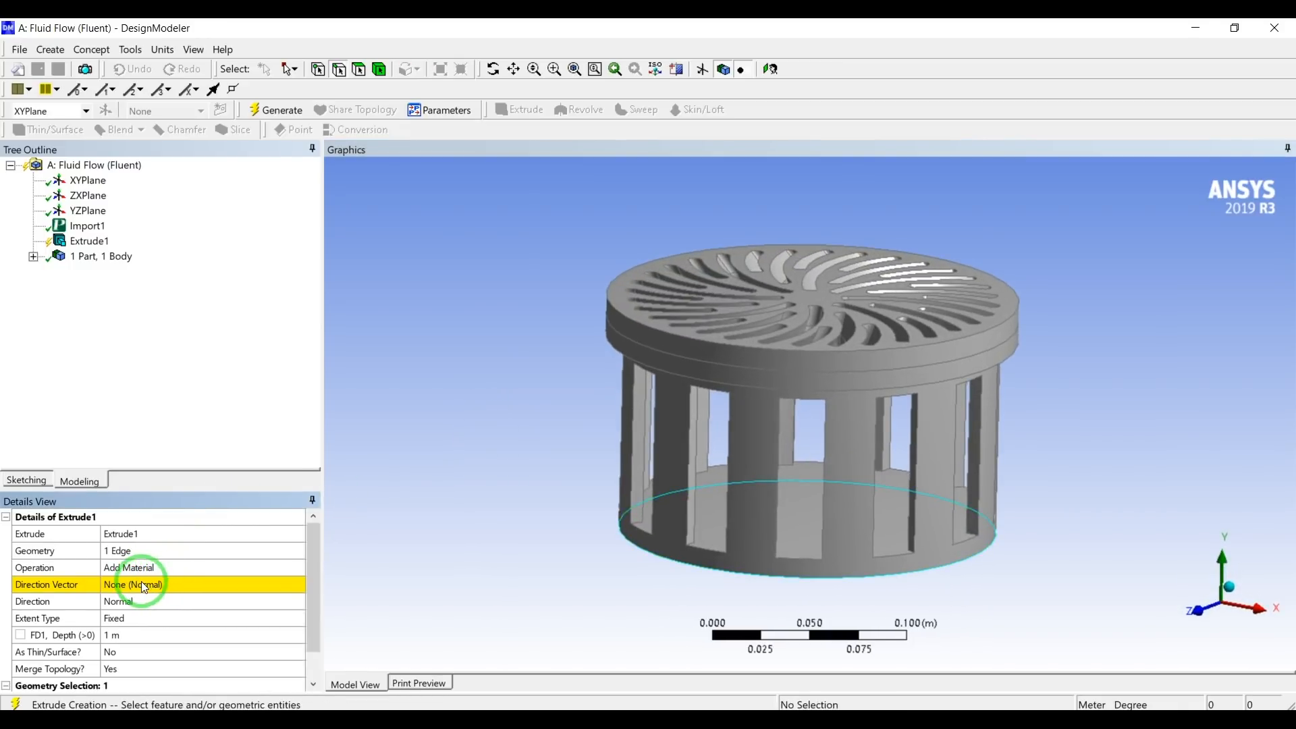
# Set the extrusion's operation to Add Frozen and use a vertical edge of a side opening as its direction vector.
pyautogui.click(153, 569)
pyautogui.click(298, 567)
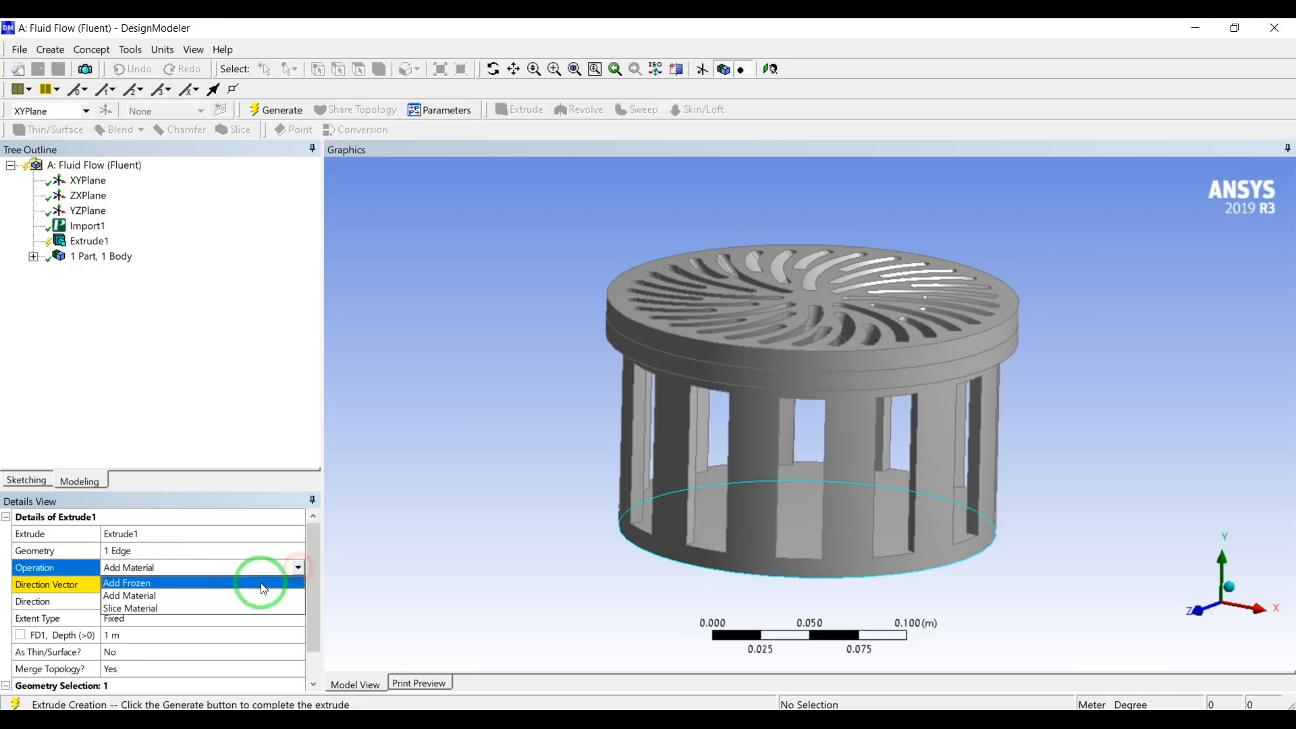
pyautogui.click(263, 583)
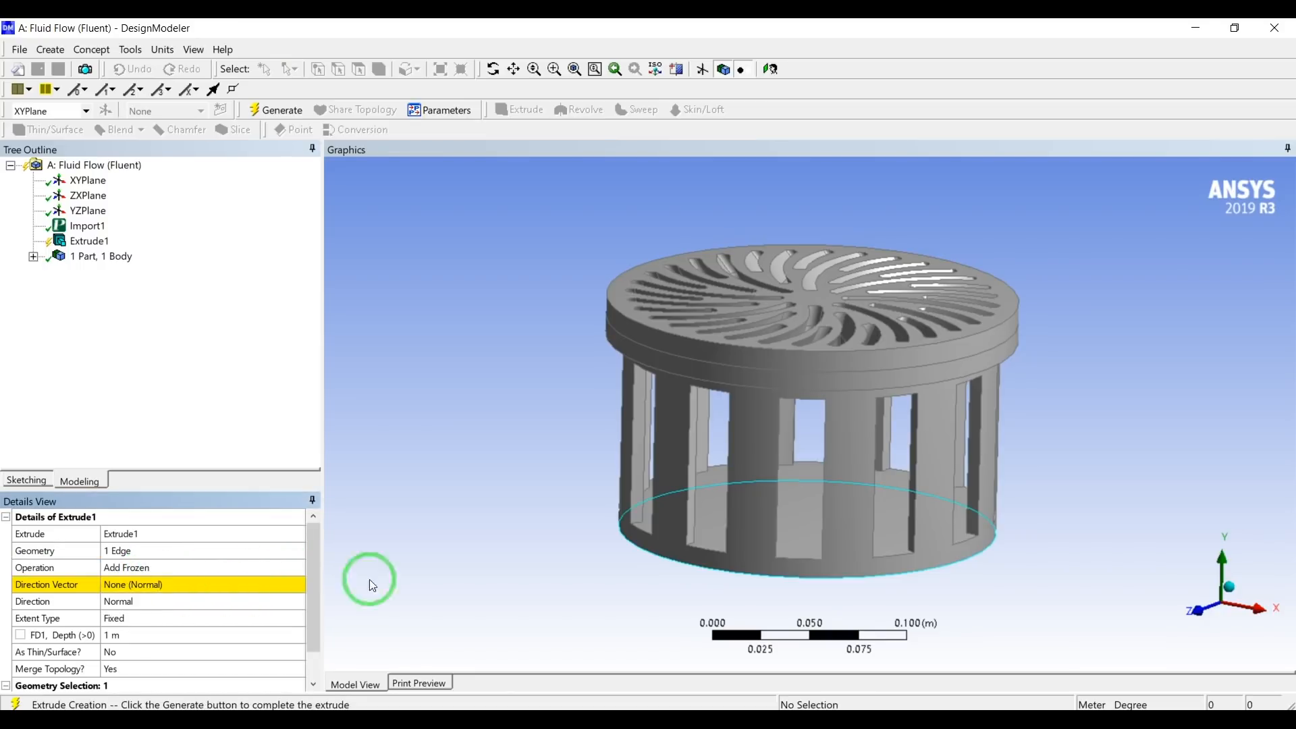
pyautogui.click(126, 587)
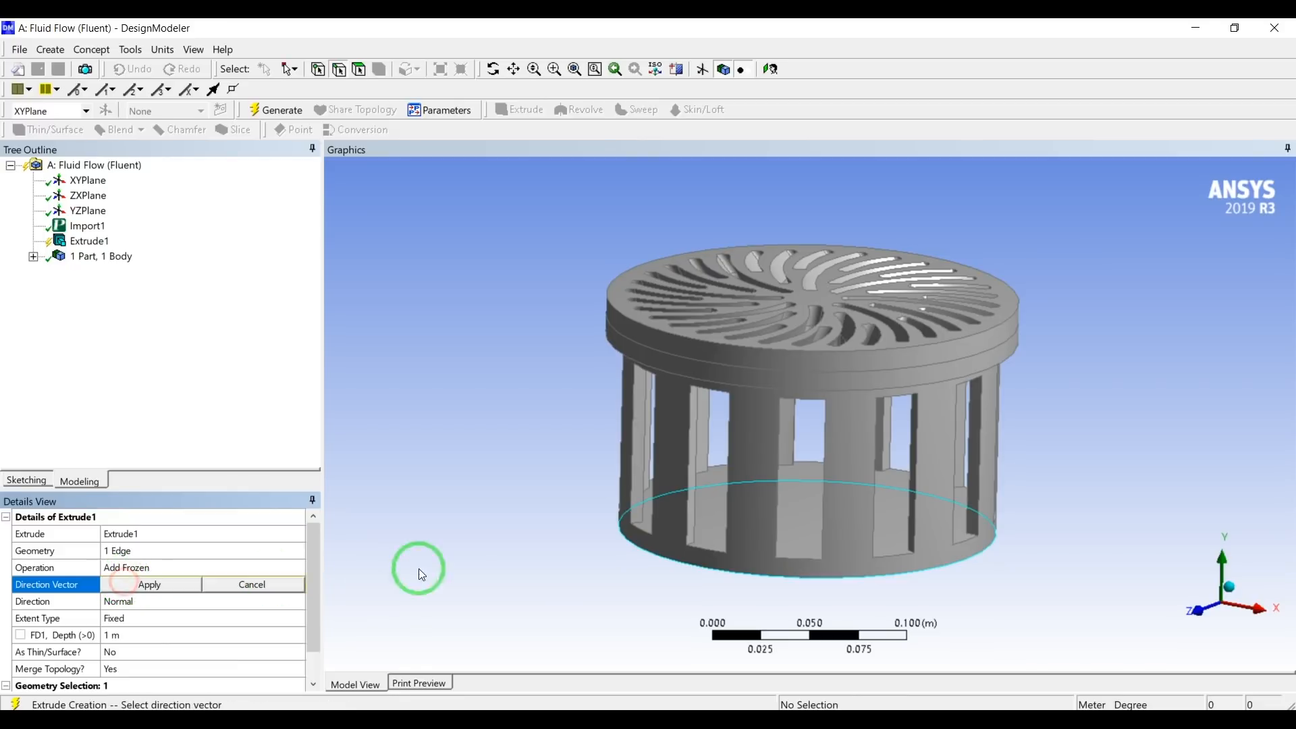
pyautogui.click(688, 499)
pyautogui.click(165, 583)
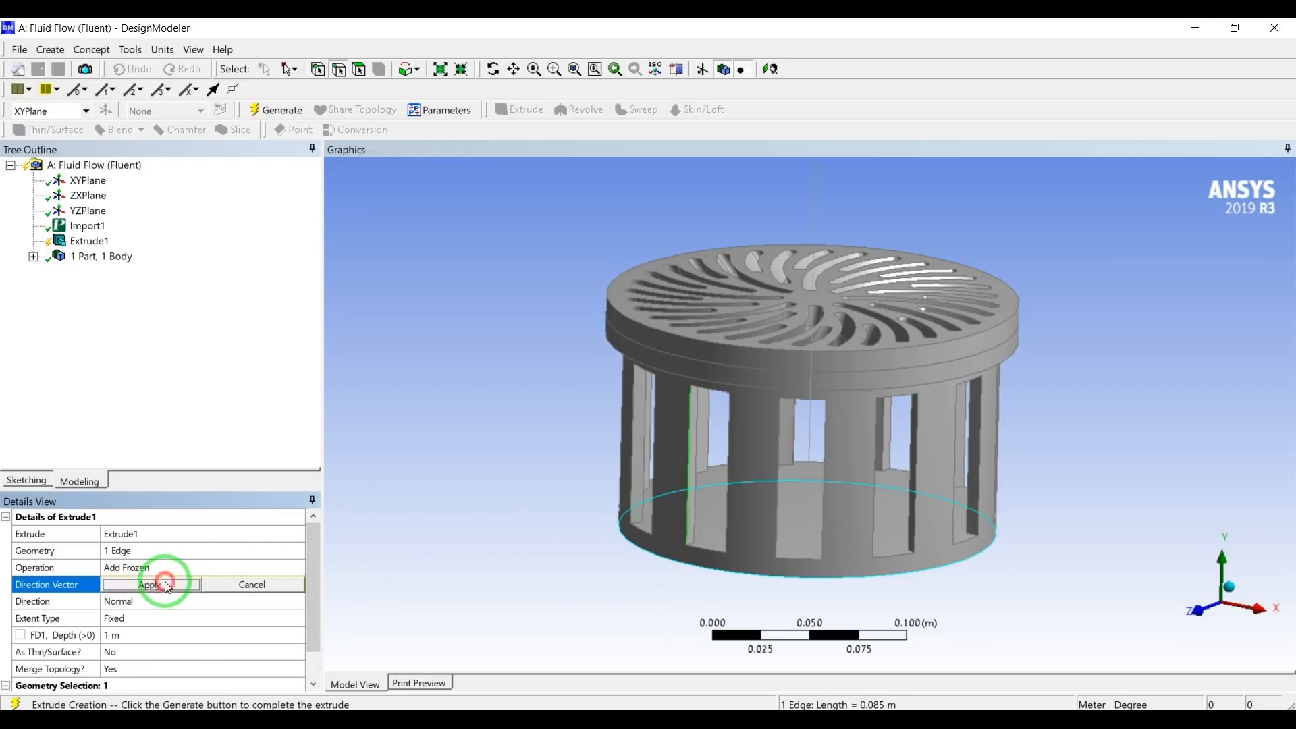
# Set the extent type to To Surface with the underside face of the top flange as target, and generate the extrusion.
pyautogui.click(135, 617)
pyautogui.click(299, 618)
pyautogui.click(173, 682)
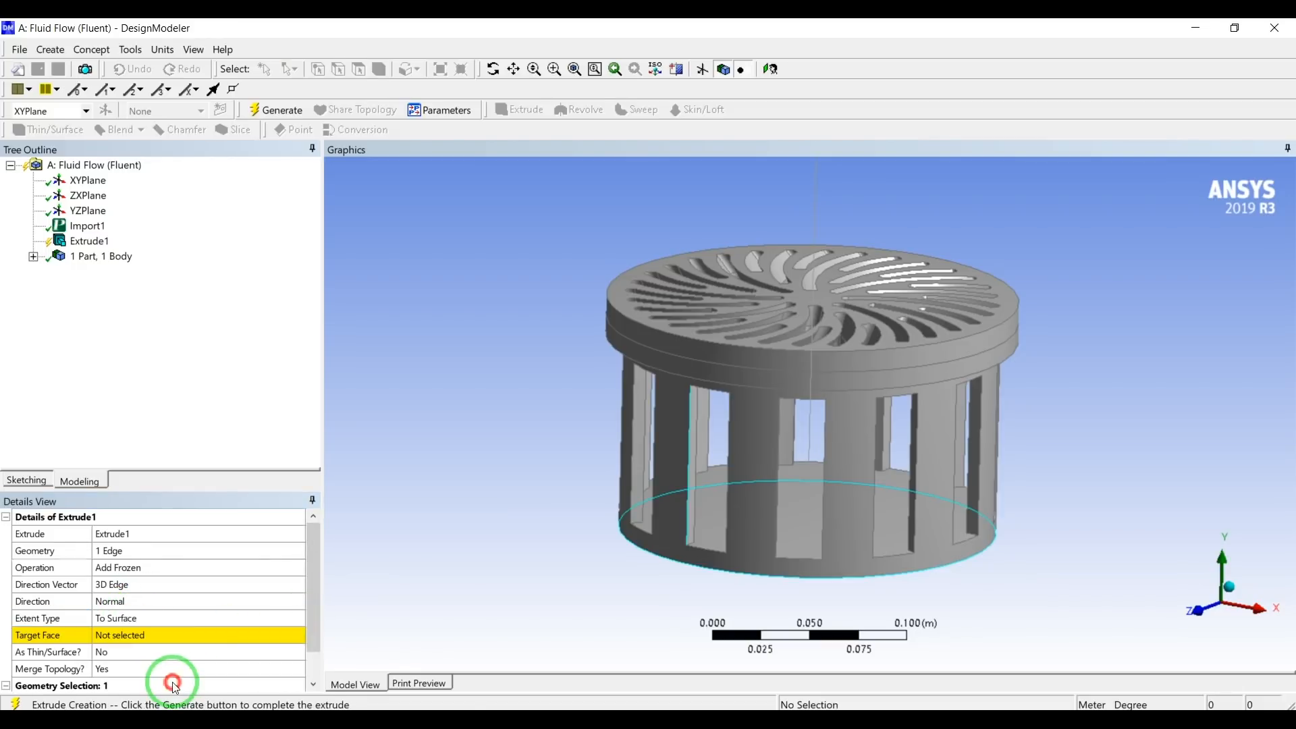
pyautogui.click(137, 638)
pyautogui.moveTo(506, 535); pyautogui.dragTo(605, 397, button='middle')
pyautogui.click(594, 330)
pyautogui.moveTo(485, 425); pyautogui.dragTo(511, 479, button='middle')
pyautogui.moveTo(529, 501)
pyautogui.mouseDown(button='middle')
pyautogui.moveTo(524, 461)
pyautogui.moveTo(530, 477)
pyautogui.mouseUp(button='middle')
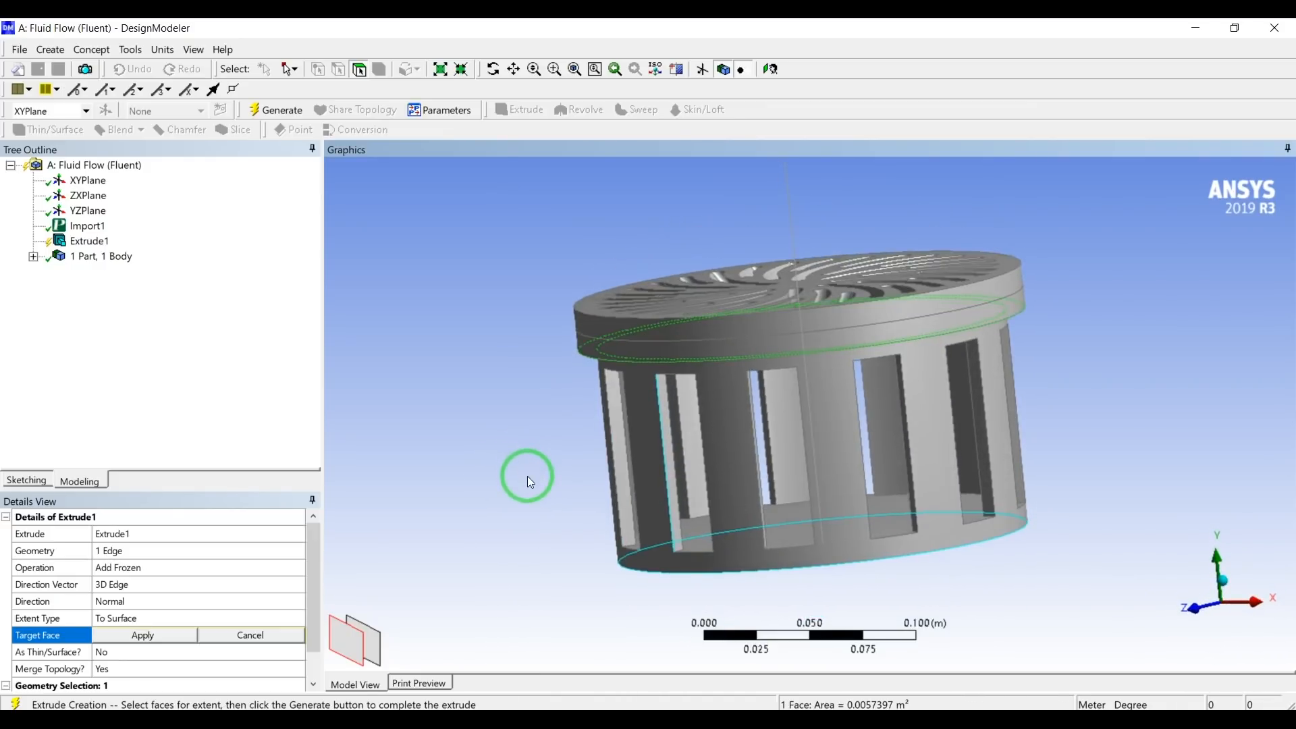
pyautogui.click(120, 640)
pyautogui.click(406, 469)
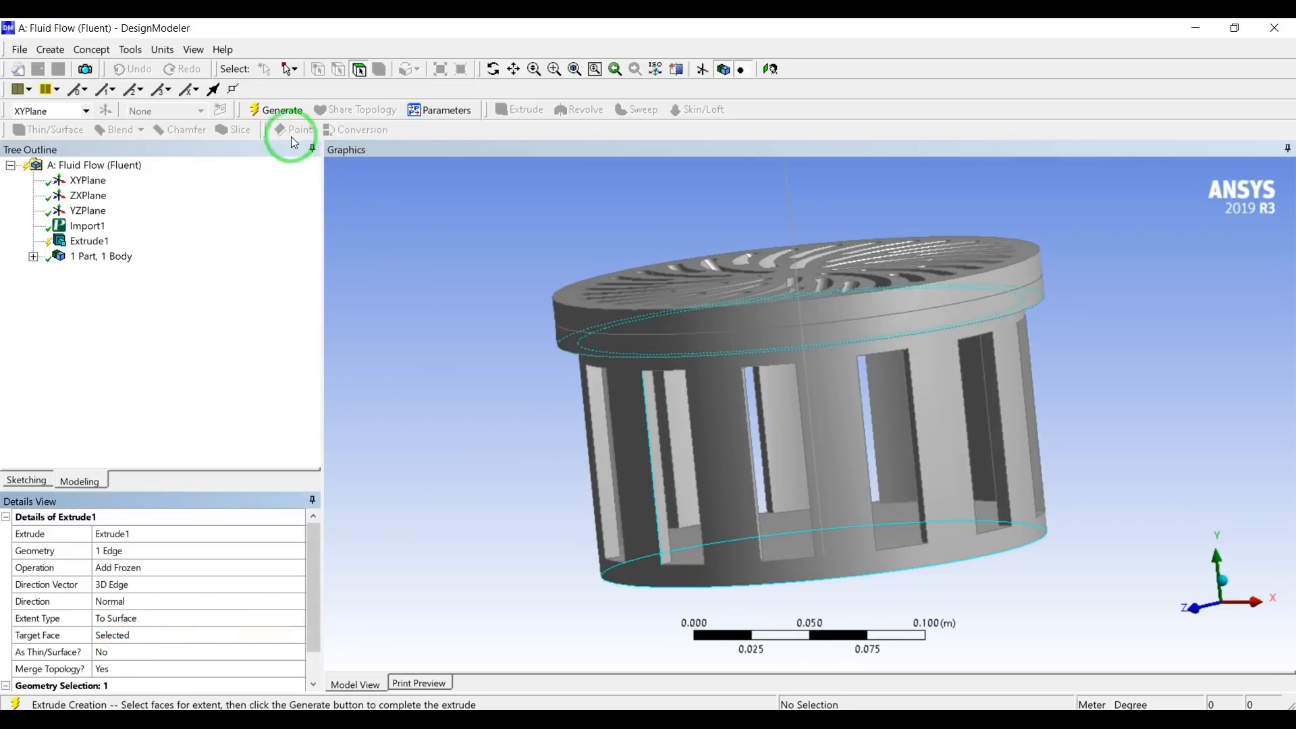
pyautogui.click(282, 116)
pyautogui.moveTo(484, 410); pyautogui.dragTo(509, 432, button='middle')
# Rename the imported solid body in the tree as diffuser.
pyautogui.click(32, 256)
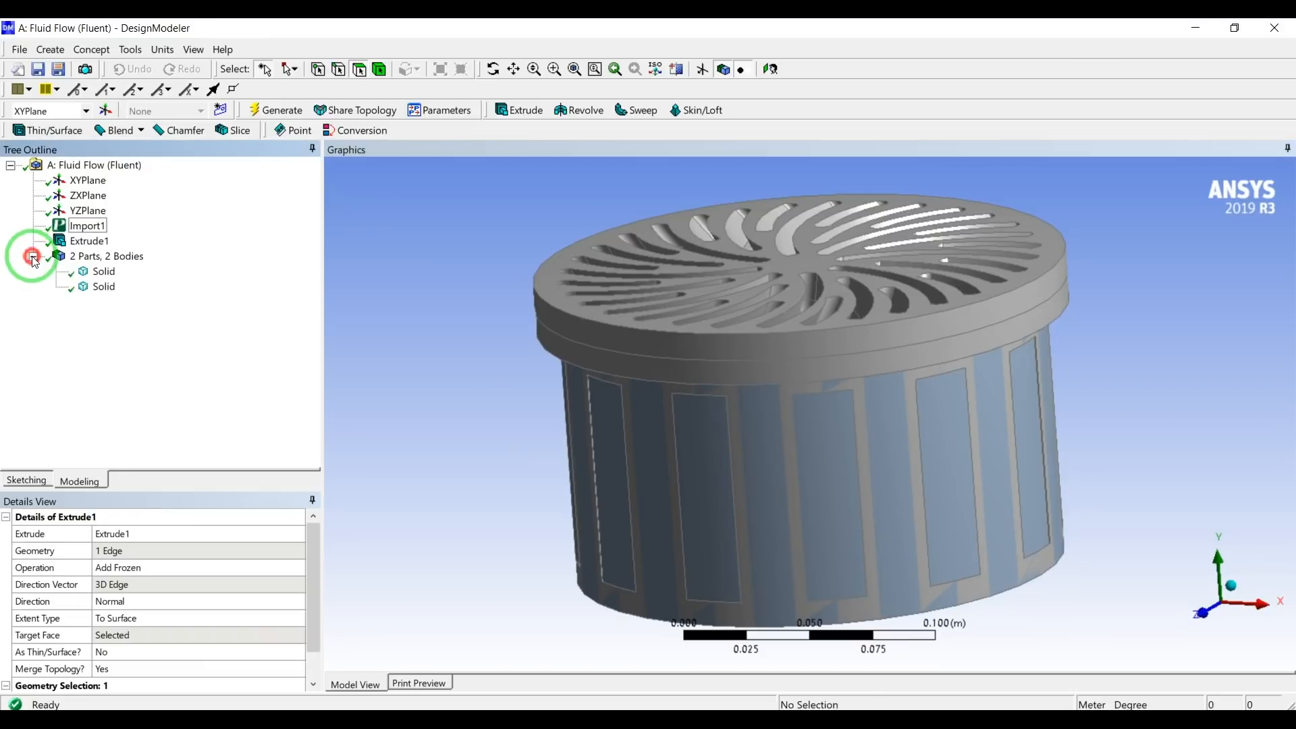
pyautogui.click(96, 272)
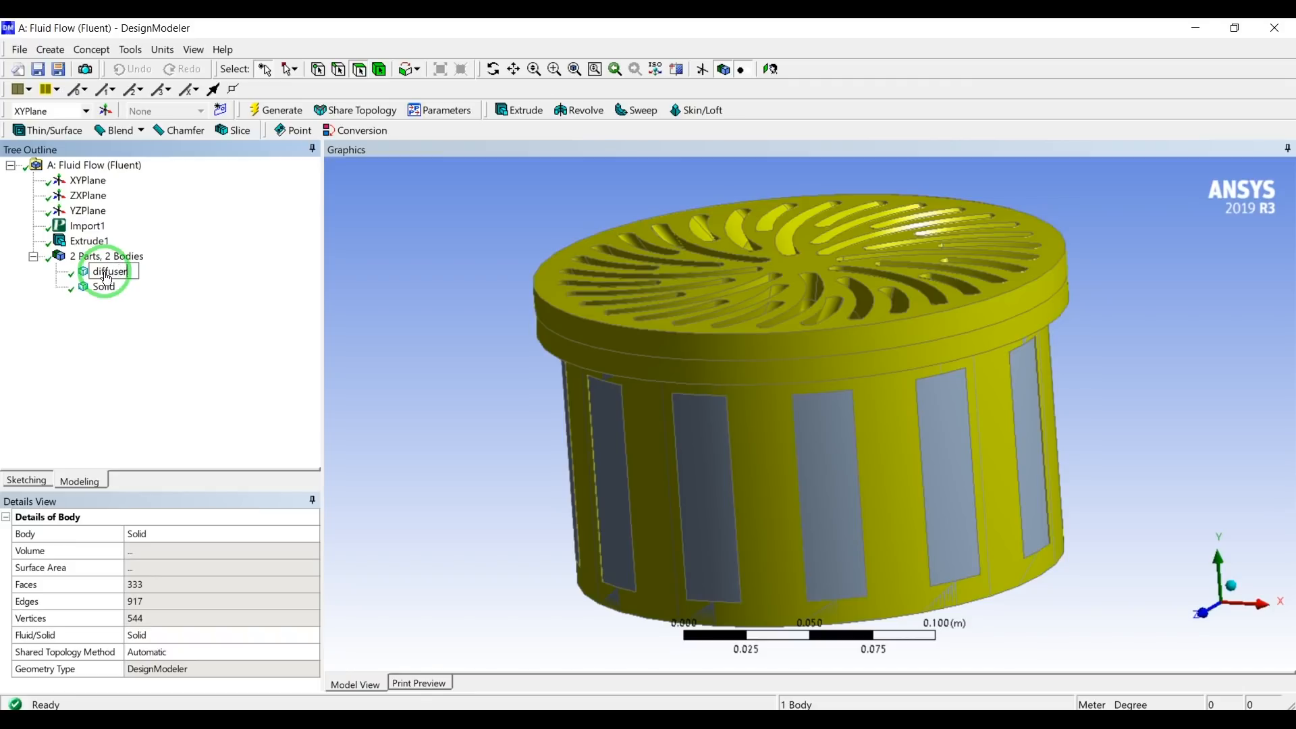
pyautogui.write('r')
pyautogui.press('Return')
# Hide the diffuser body to examine the extruded solid, and show the diffuser again.
pyautogui.click(106, 275)
pyautogui.rightClick(106, 276)
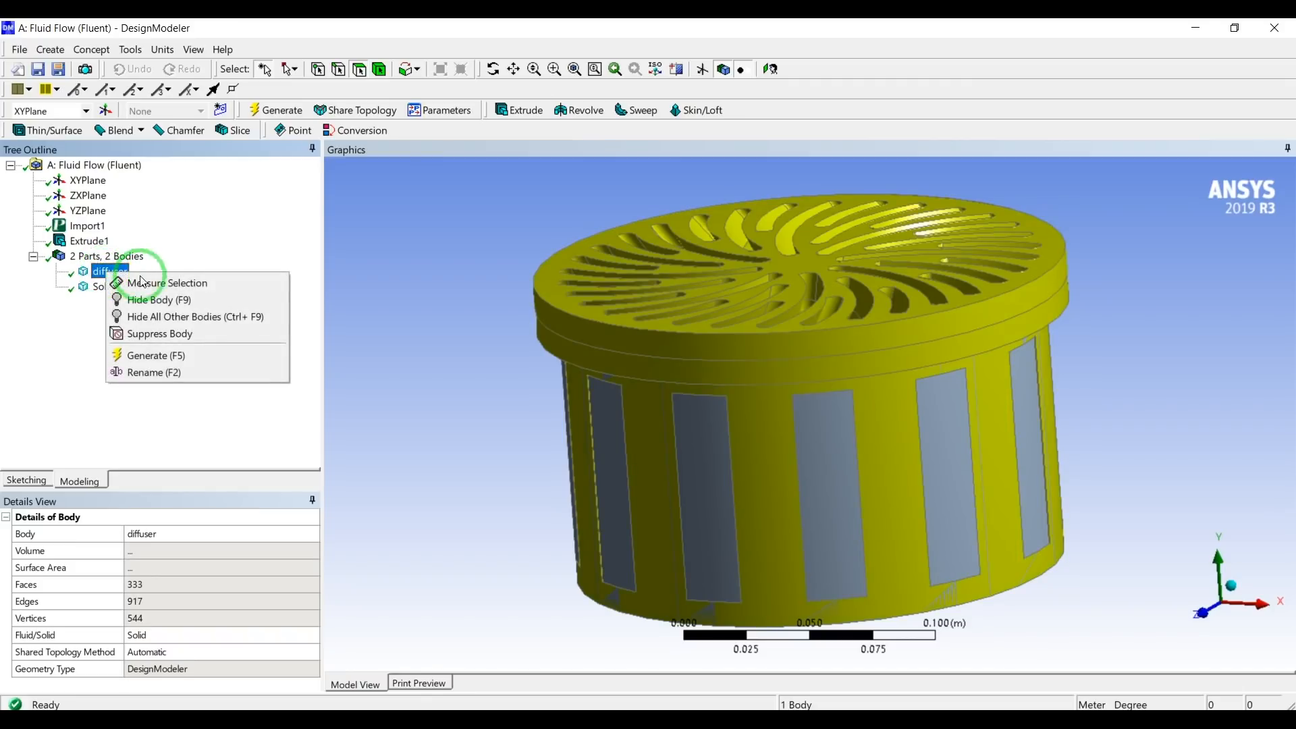
pyautogui.click(152, 300)
pyautogui.moveTo(584, 422); pyautogui.dragTo(634, 436, button='middle')
pyautogui.click(108, 272)
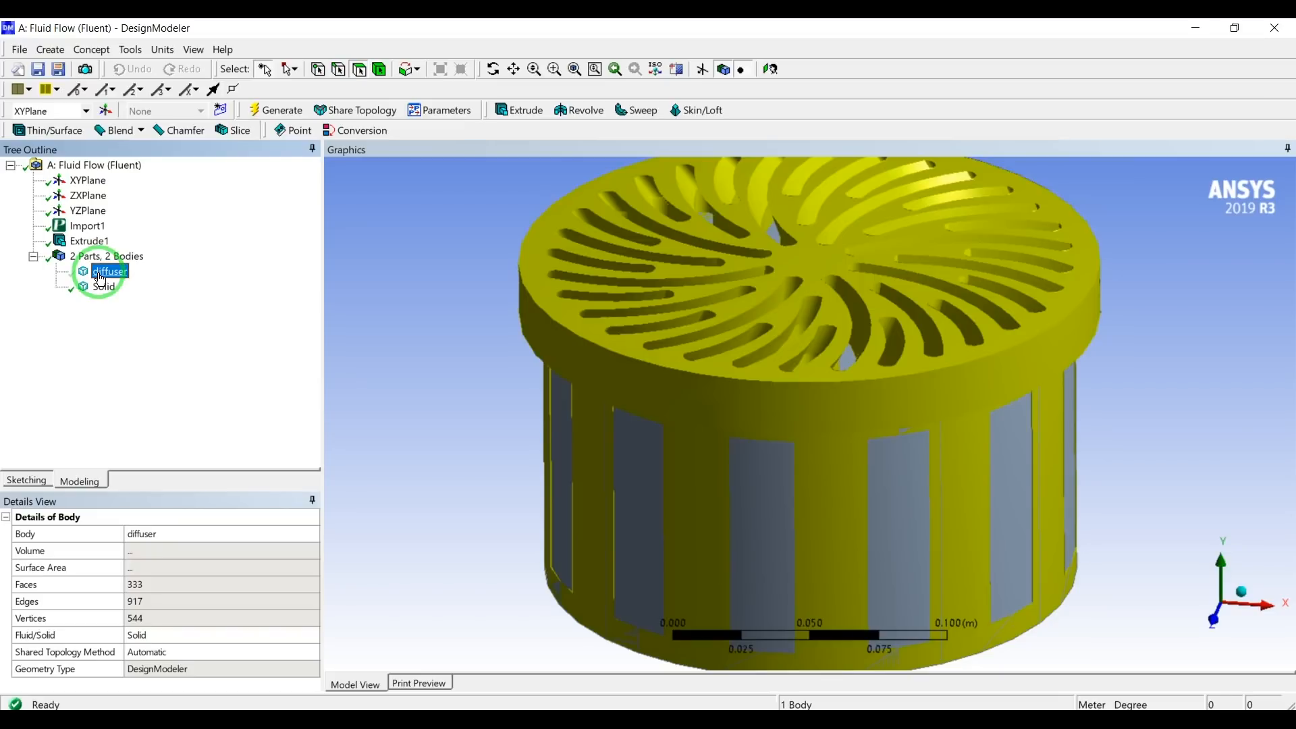
pyautogui.rightClick(99, 278)
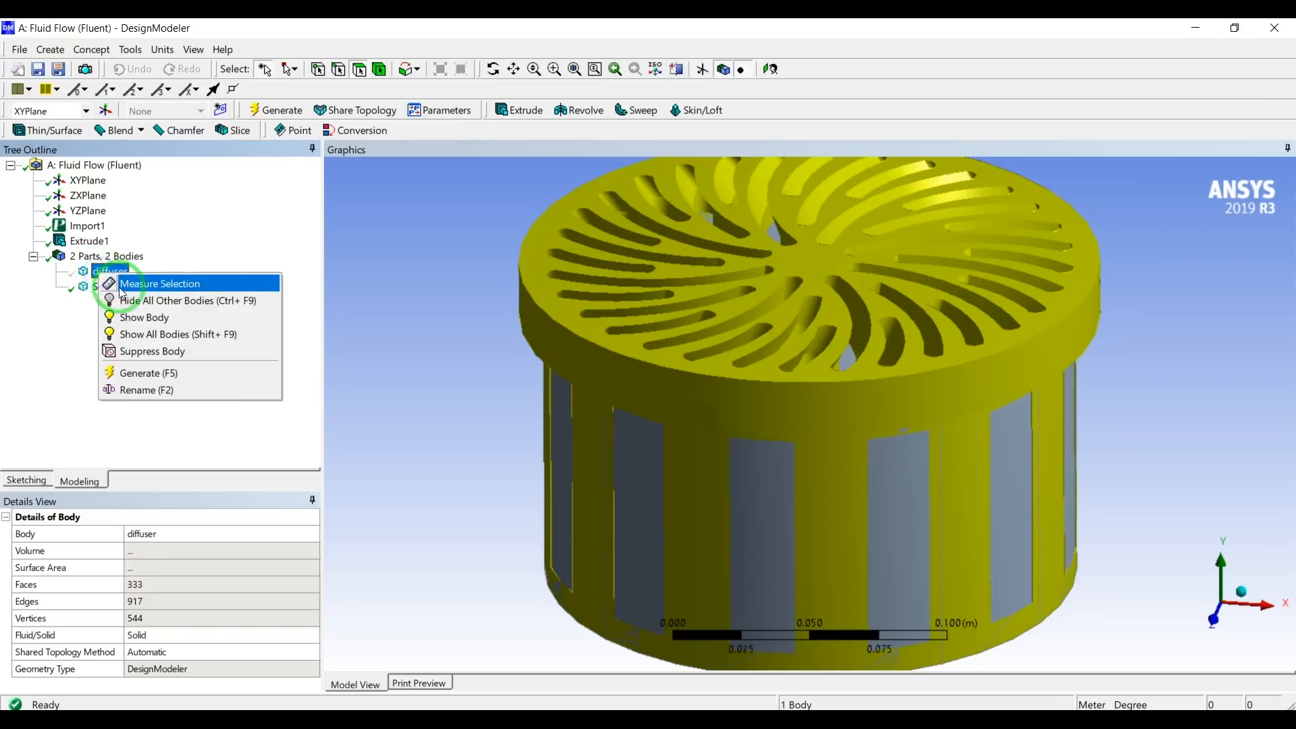
pyautogui.click(156, 321)
pyautogui.moveTo(448, 402); pyautogui.dragTo(463, 315, button='middle')
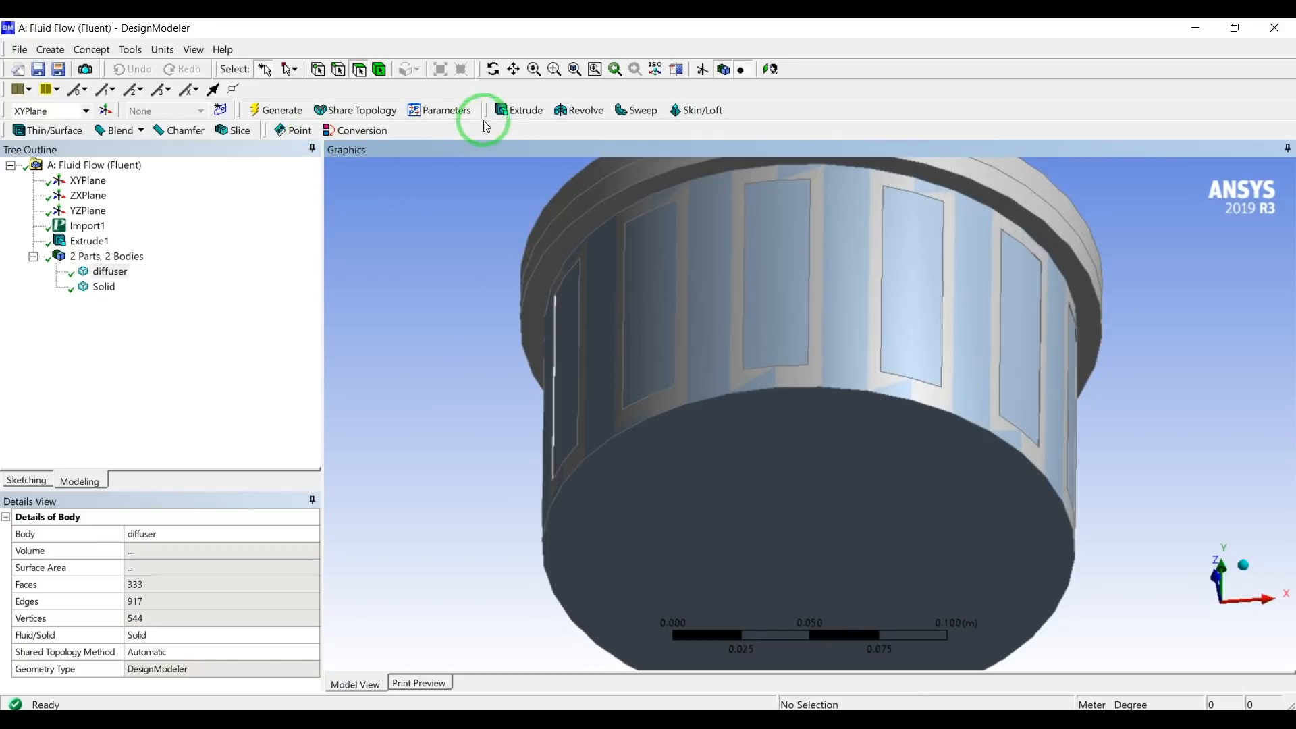
# Start an extrusion from the lower outer circular edge of the flange and set its operation to Add Frozen.
pyautogui.click(512, 110)
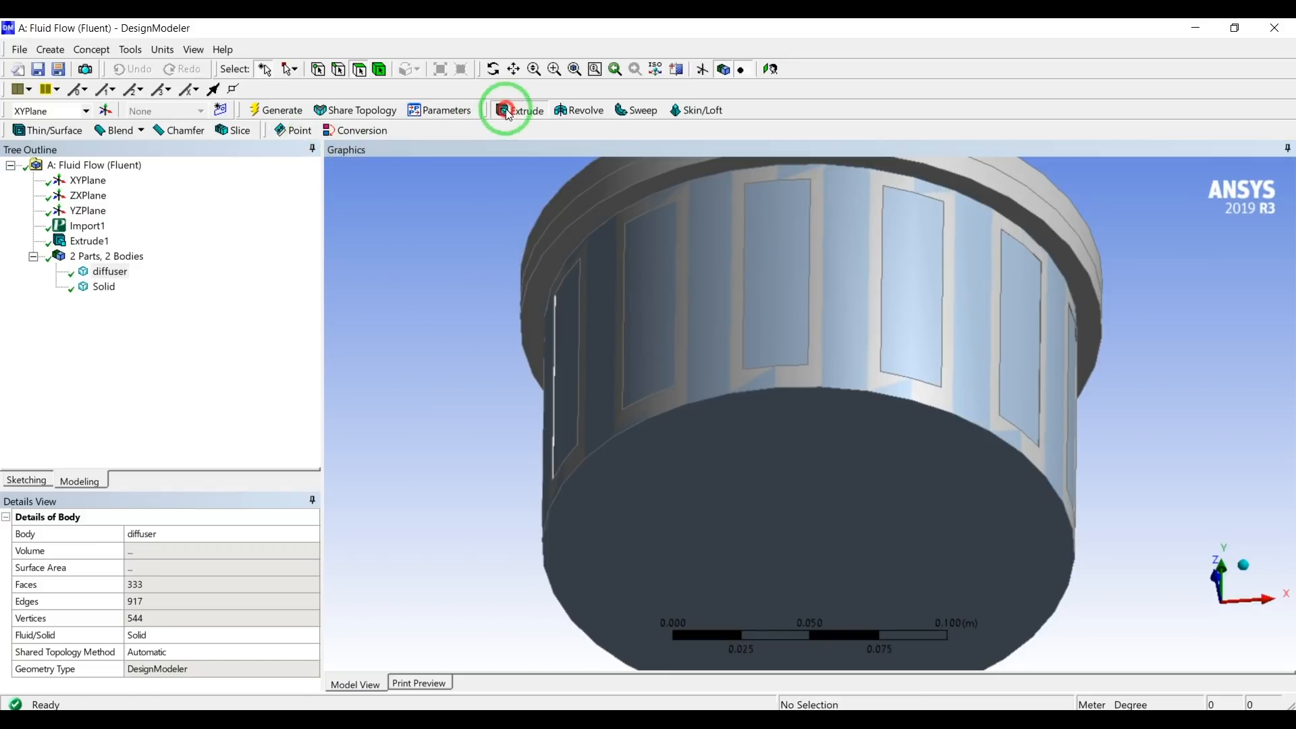
pyautogui.click(546, 259)
pyautogui.moveTo(478, 253); pyautogui.dragTo(443, 327, button='middle')
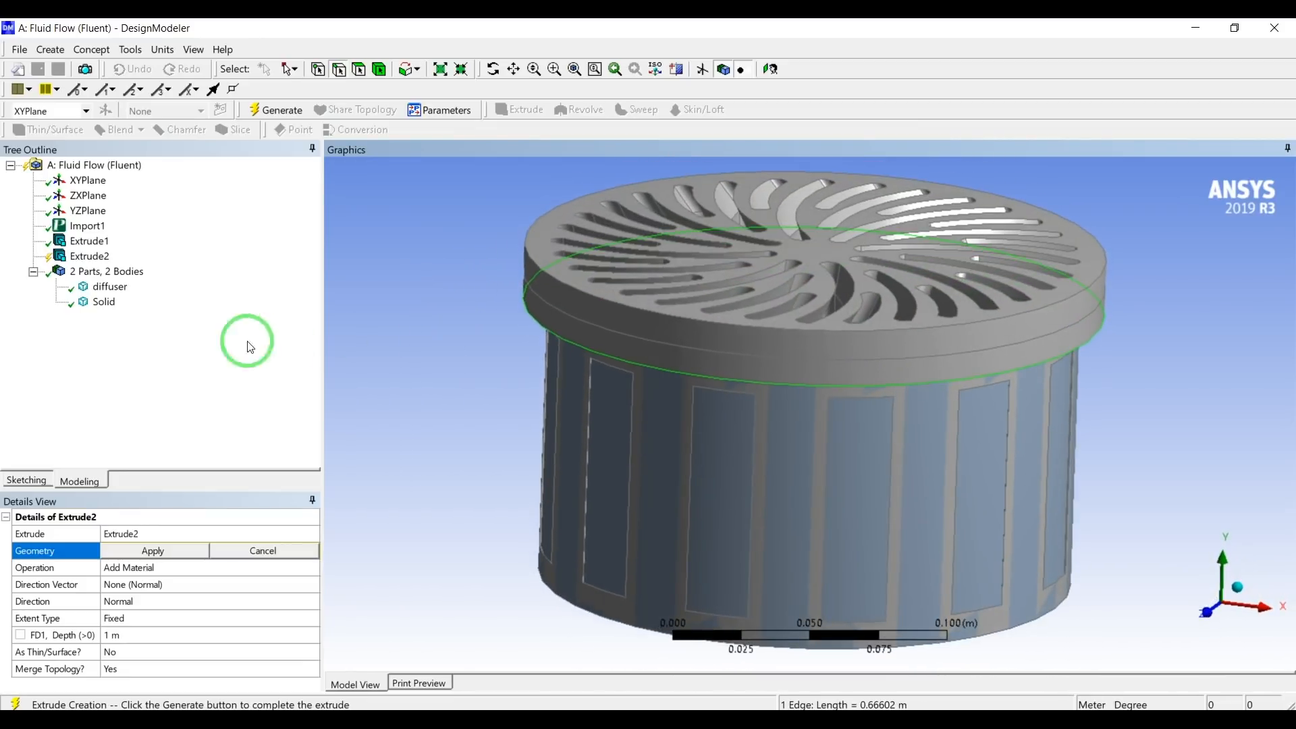
pyautogui.click(153, 551)
pyautogui.doubleClick(166, 570)
pyautogui.click(180, 569)
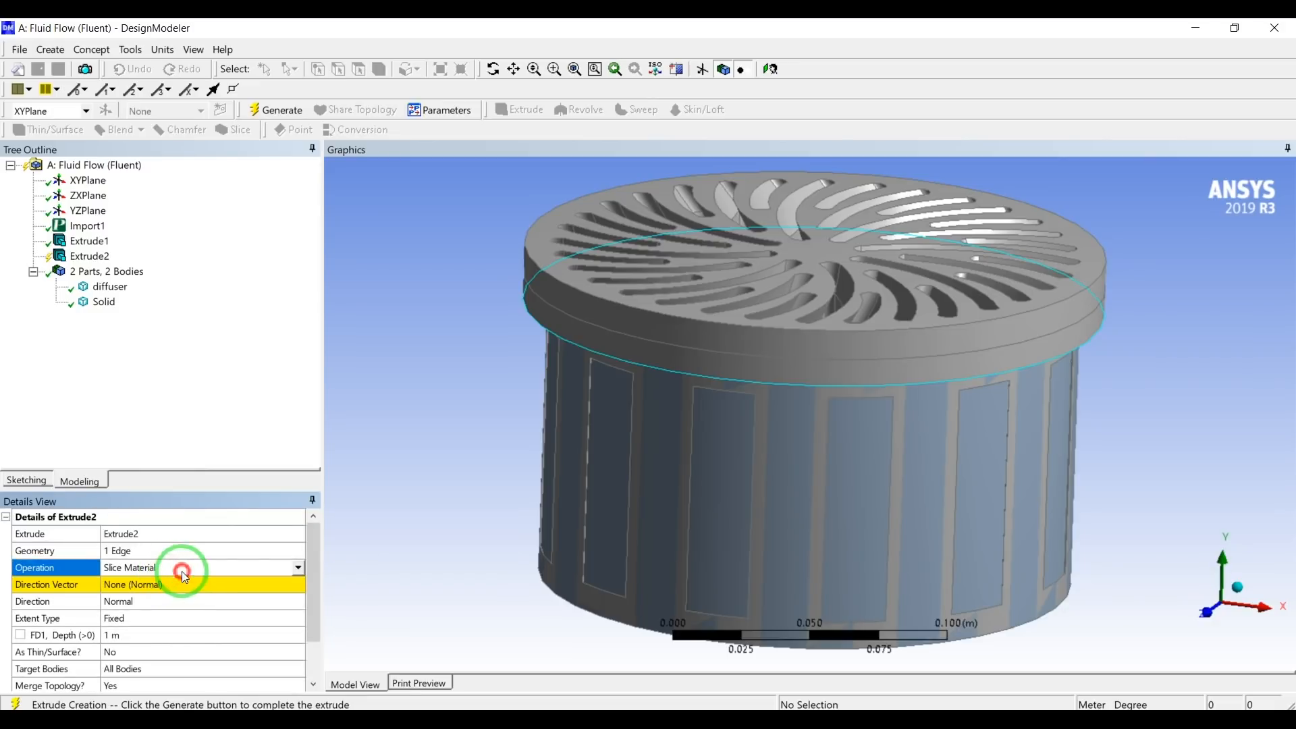
pyautogui.click(297, 569)
pyautogui.click(232, 586)
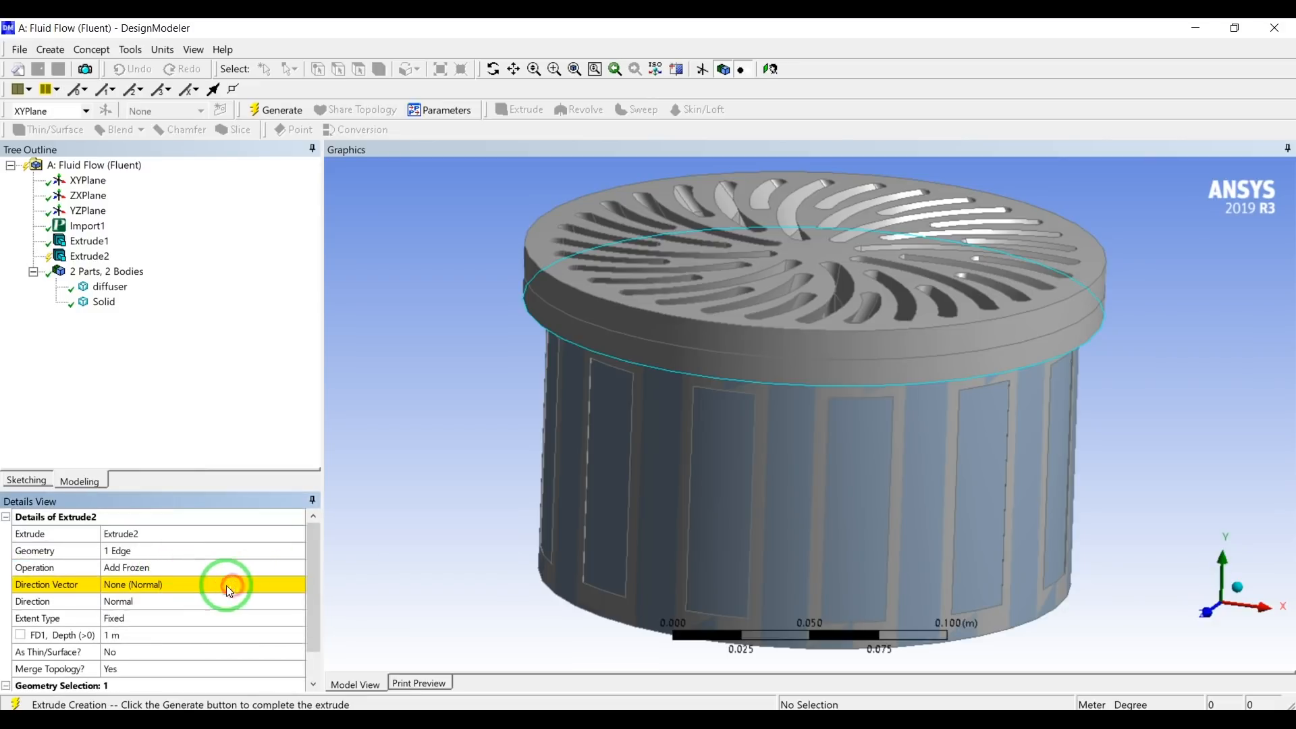
# Use a vertical edge of a side opening as the extrusion's direction vector, pointing upward.
pyautogui.click(182, 587)
pyautogui.click(631, 492)
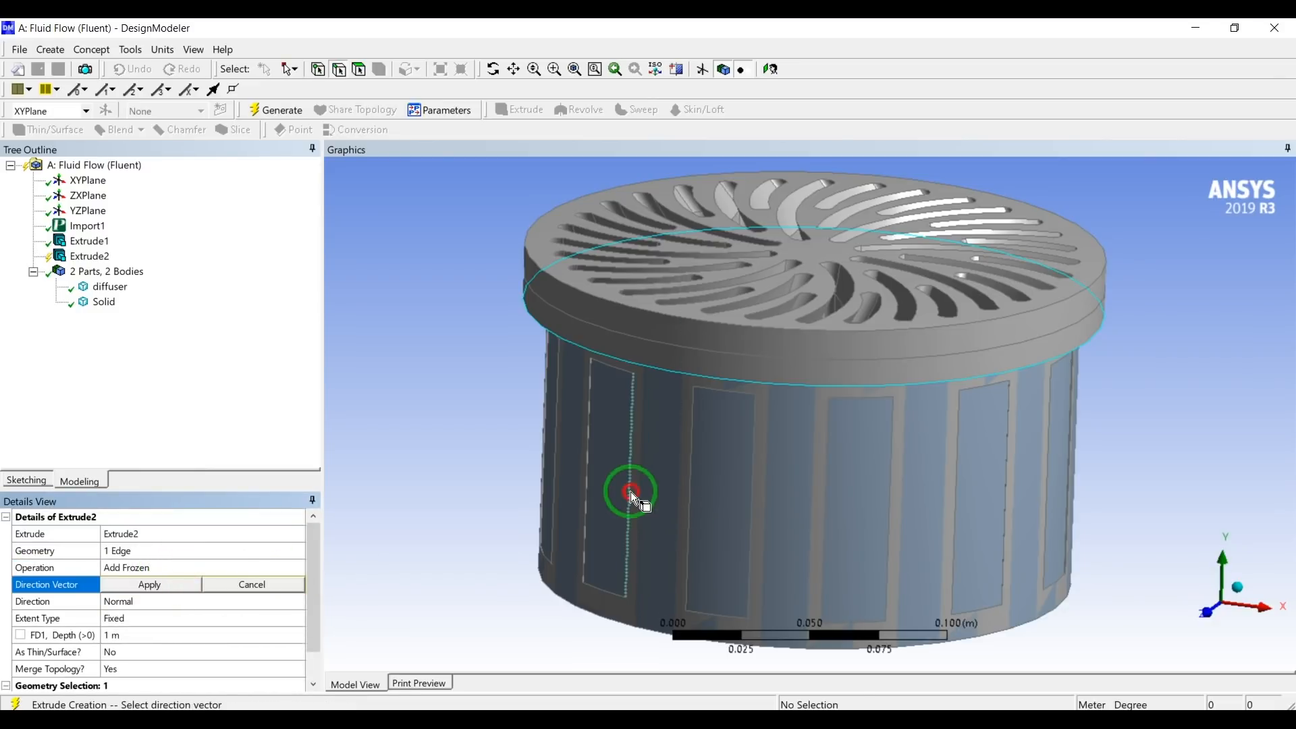
pyautogui.click(362, 584)
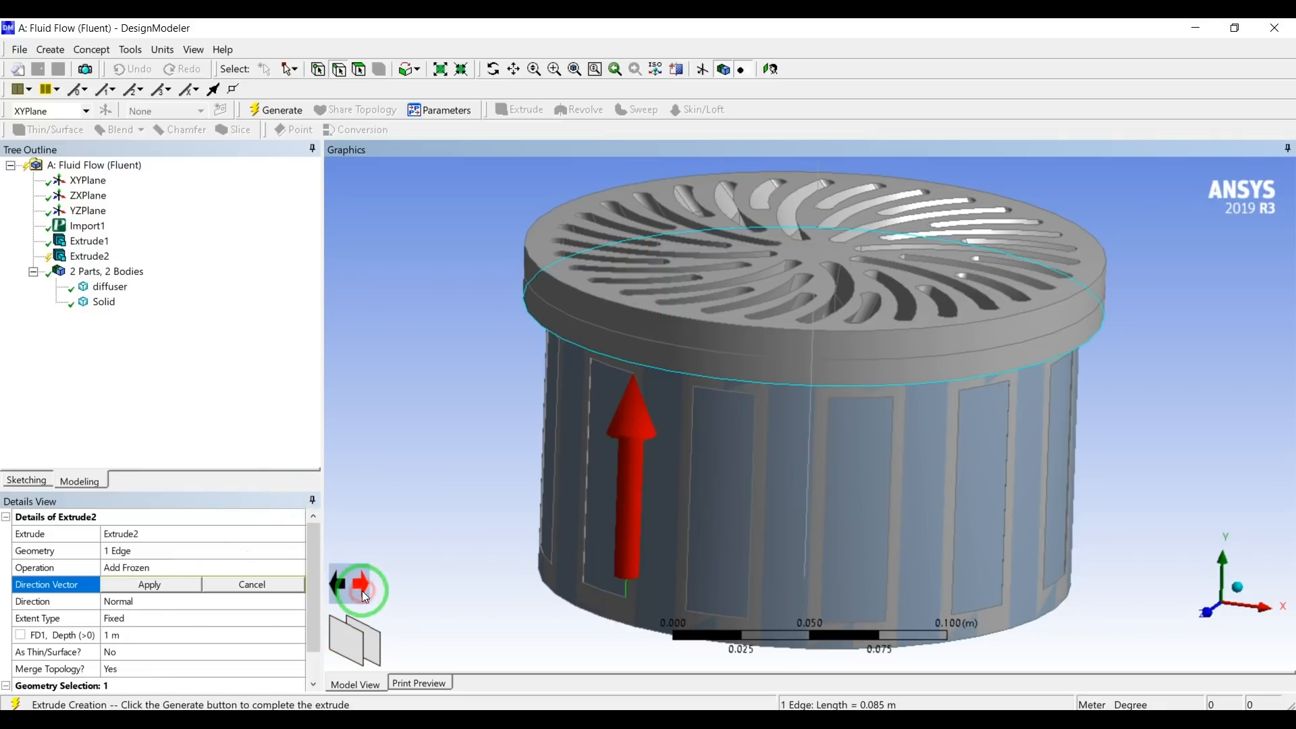
pyautogui.click(188, 585)
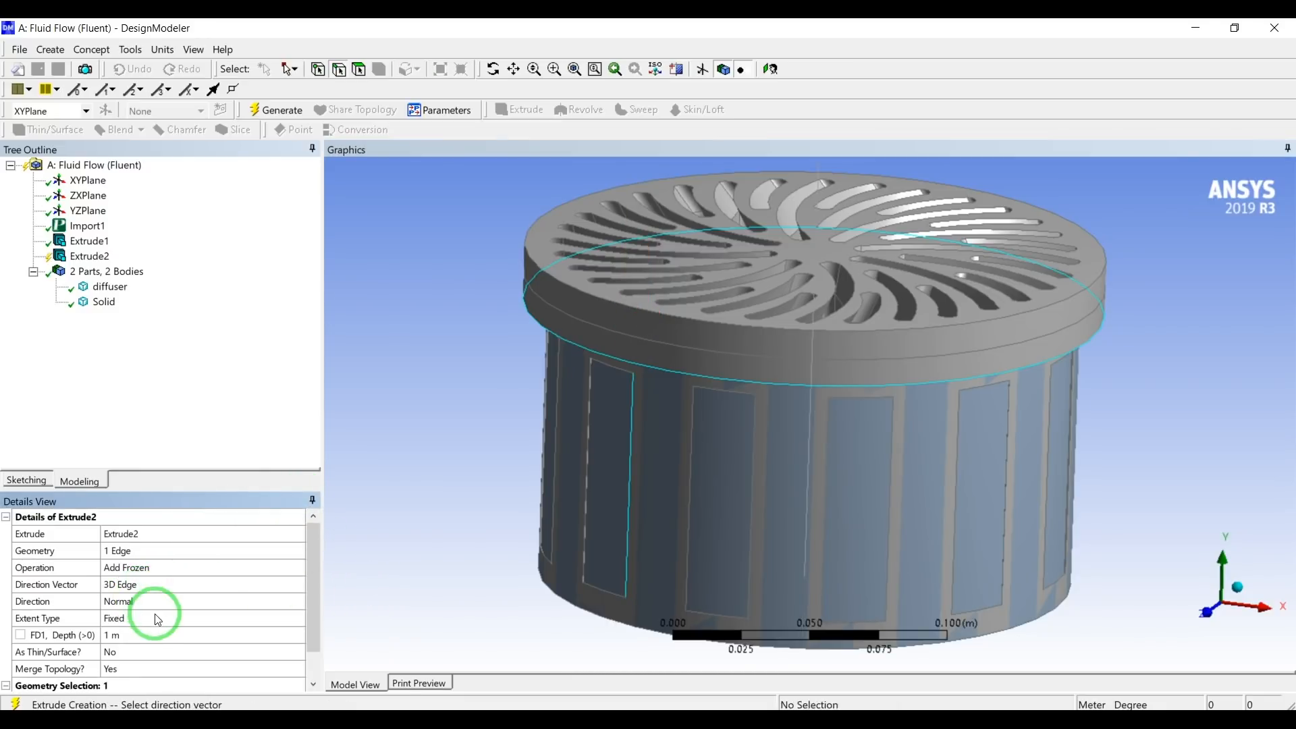
# Set the extent type to To Surface with the slotted top face of the diffuser as target, and generate the extrusion.
pyautogui.click(156, 618)
pyautogui.click(297, 619)
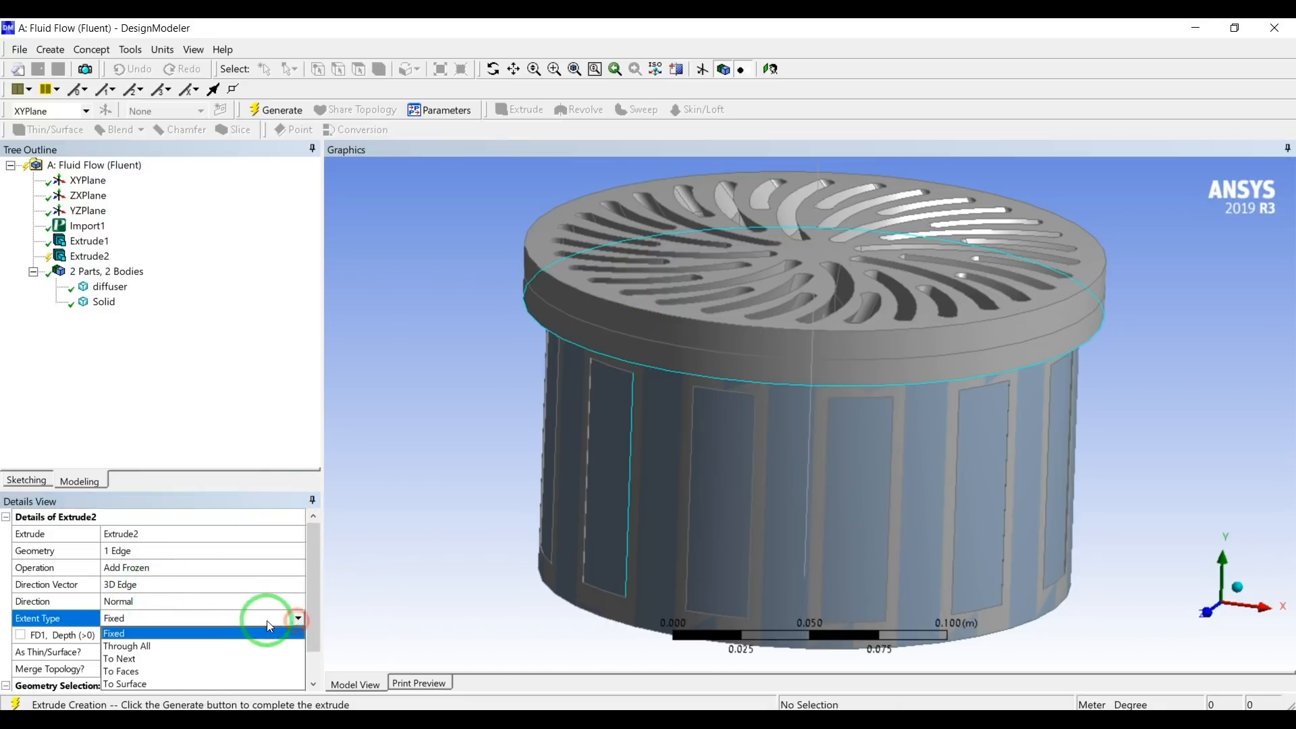
pyautogui.click(159, 684)
pyautogui.click(121, 635)
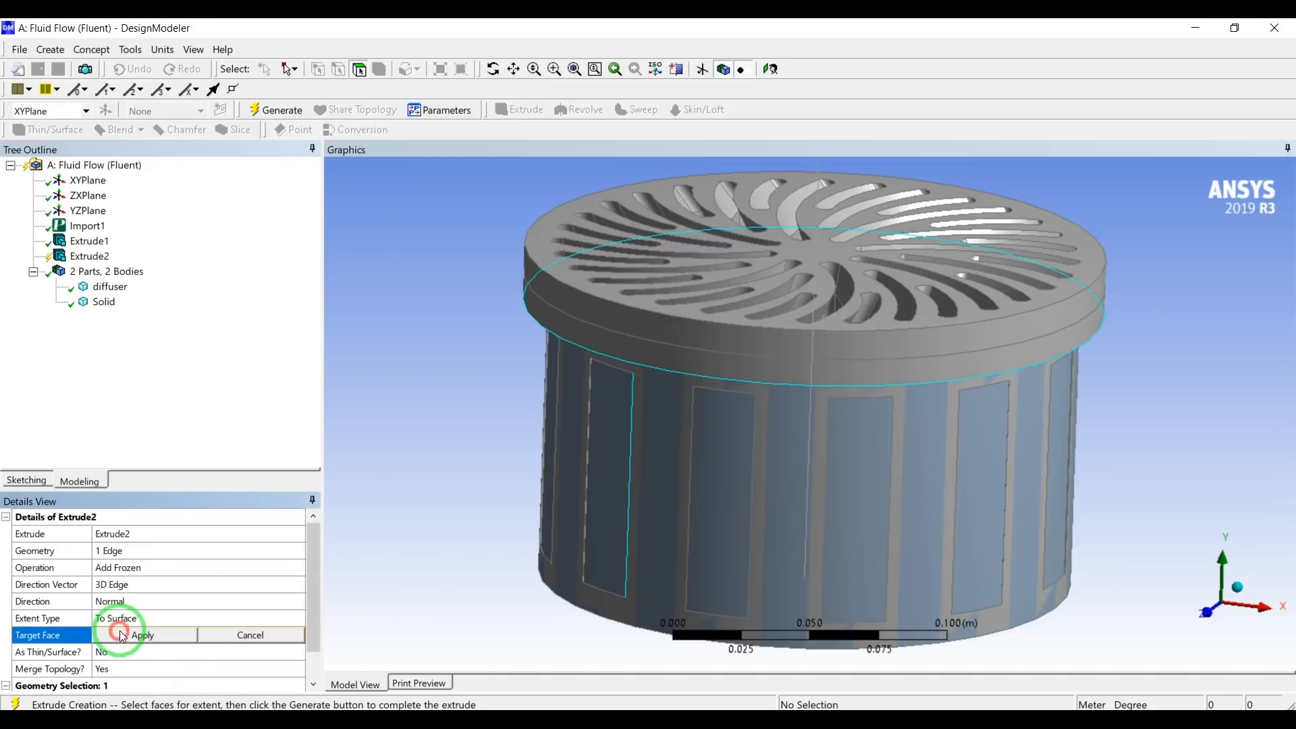
pyautogui.click(655, 305)
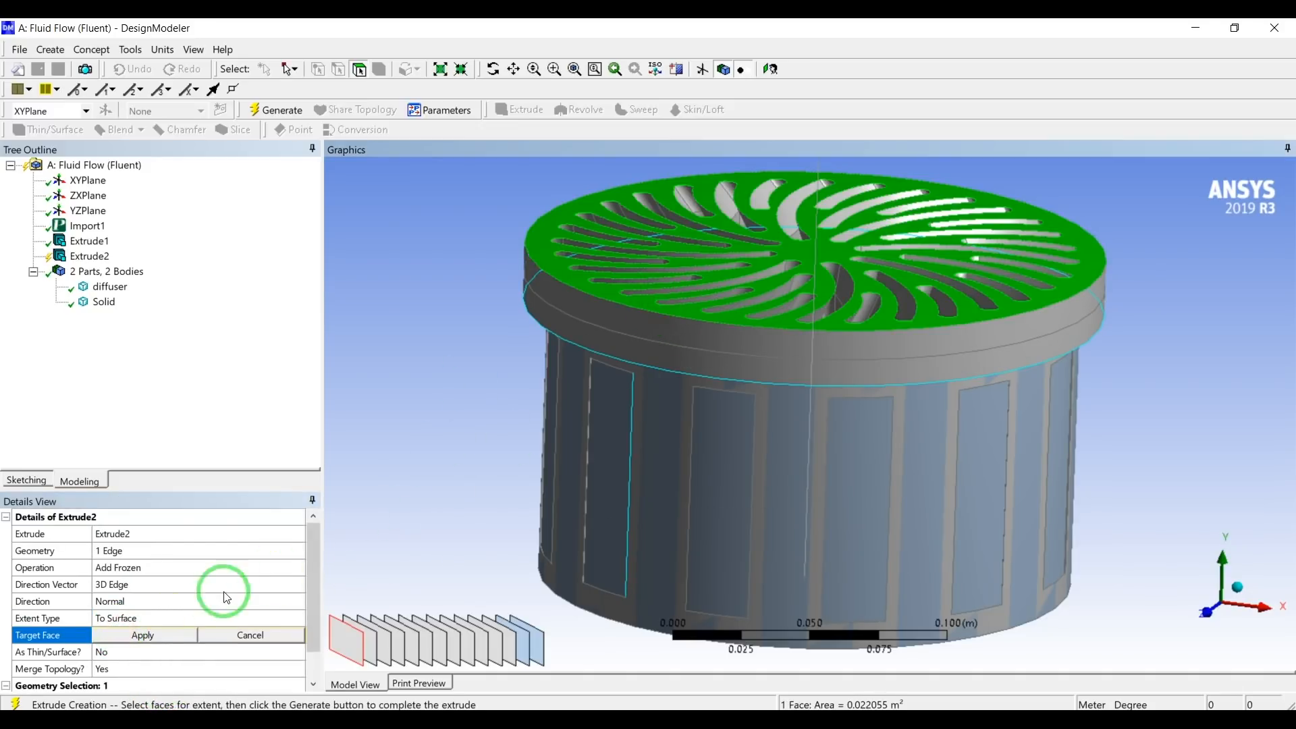
pyautogui.click(157, 633)
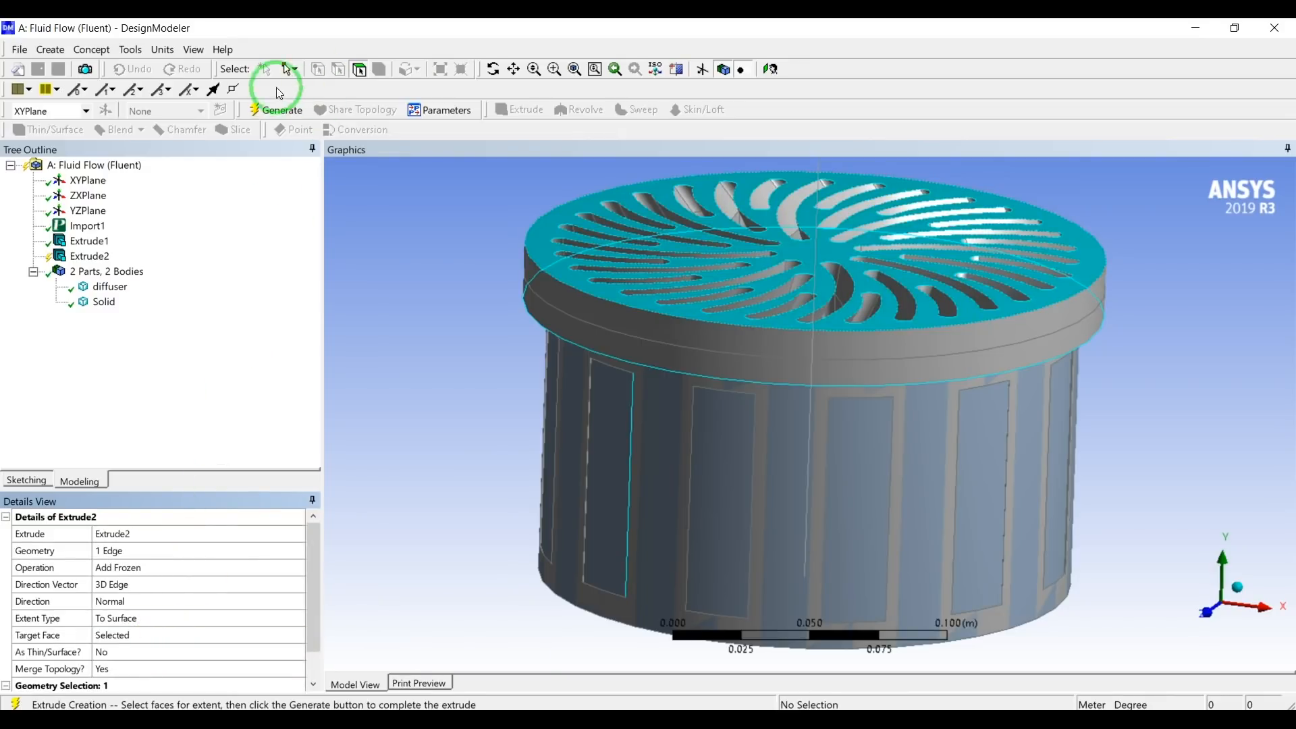
pyautogui.click(273, 110)
# Hide the diffuser and the lower cylindrical solid to examine the newly extruded flange solid.
pyautogui.moveTo(521, 296); pyautogui.dragTo(772, 252, button='middle')
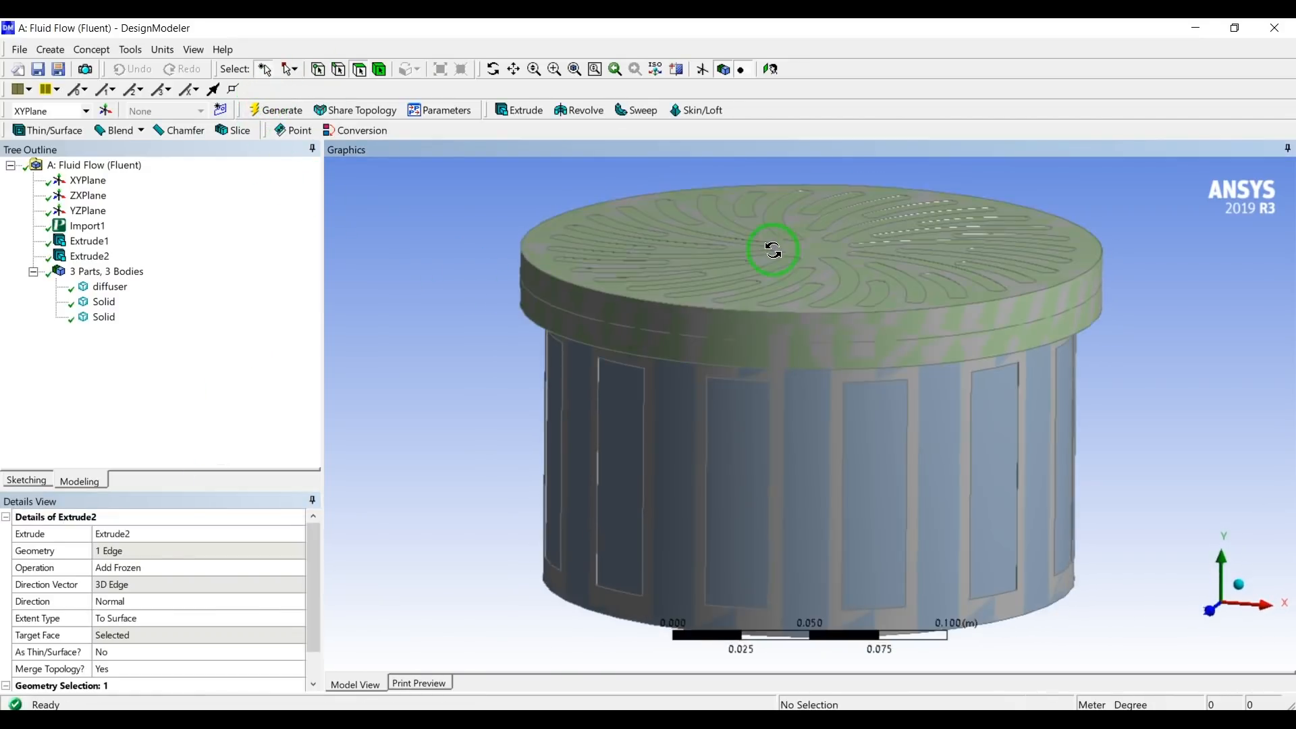
pyautogui.click(131, 295)
pyautogui.keyDown('ctrl'); pyautogui.click(110, 301); pyautogui.keyUp('ctrl')
pyautogui.rightClick(115, 310)
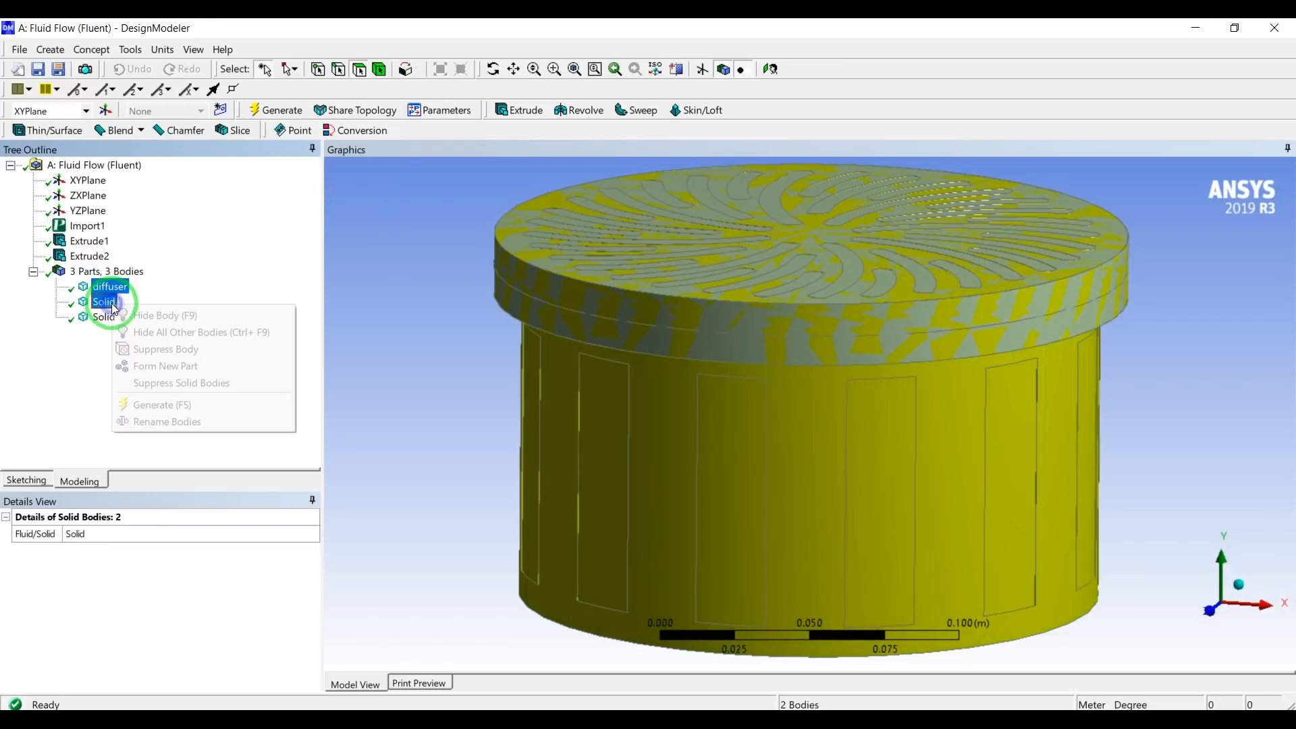
pyautogui.click(130, 315)
pyautogui.moveTo(396, 313); pyautogui.dragTo(588, 292, button='middle')
# Show the hidden diffuser and lower cylindrical solid again and look over the whole assembly.
pyautogui.click(103, 302)
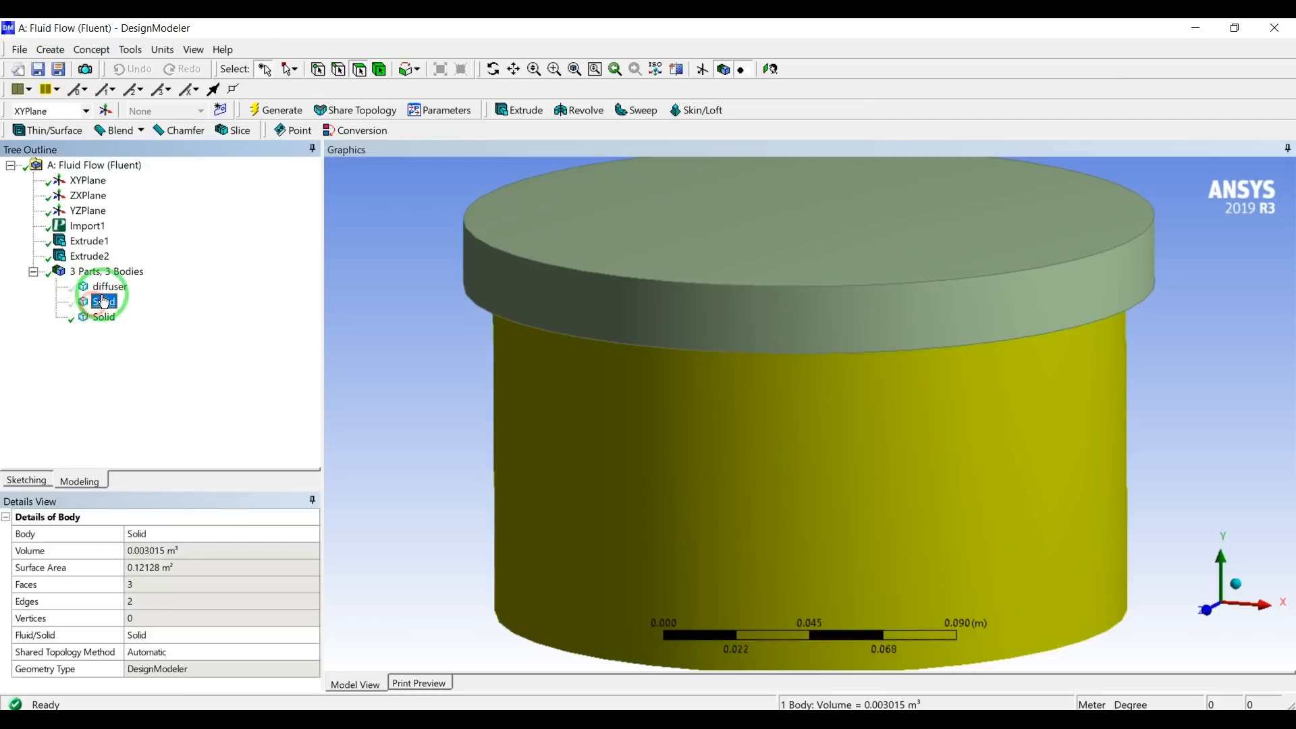
pyautogui.keyDown('ctrl'); pyautogui.click(107, 287); pyautogui.keyUp('ctrl')
pyautogui.rightClick(104, 289)
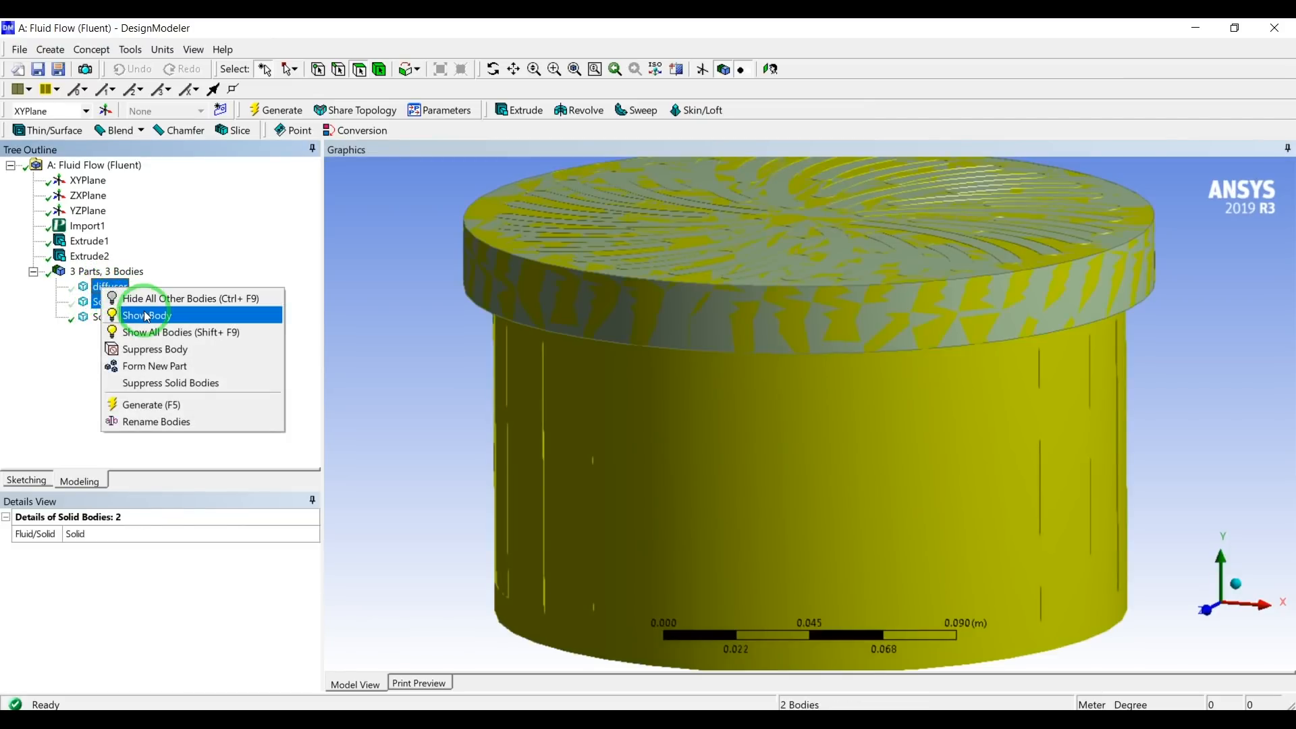
pyautogui.click(151, 331)
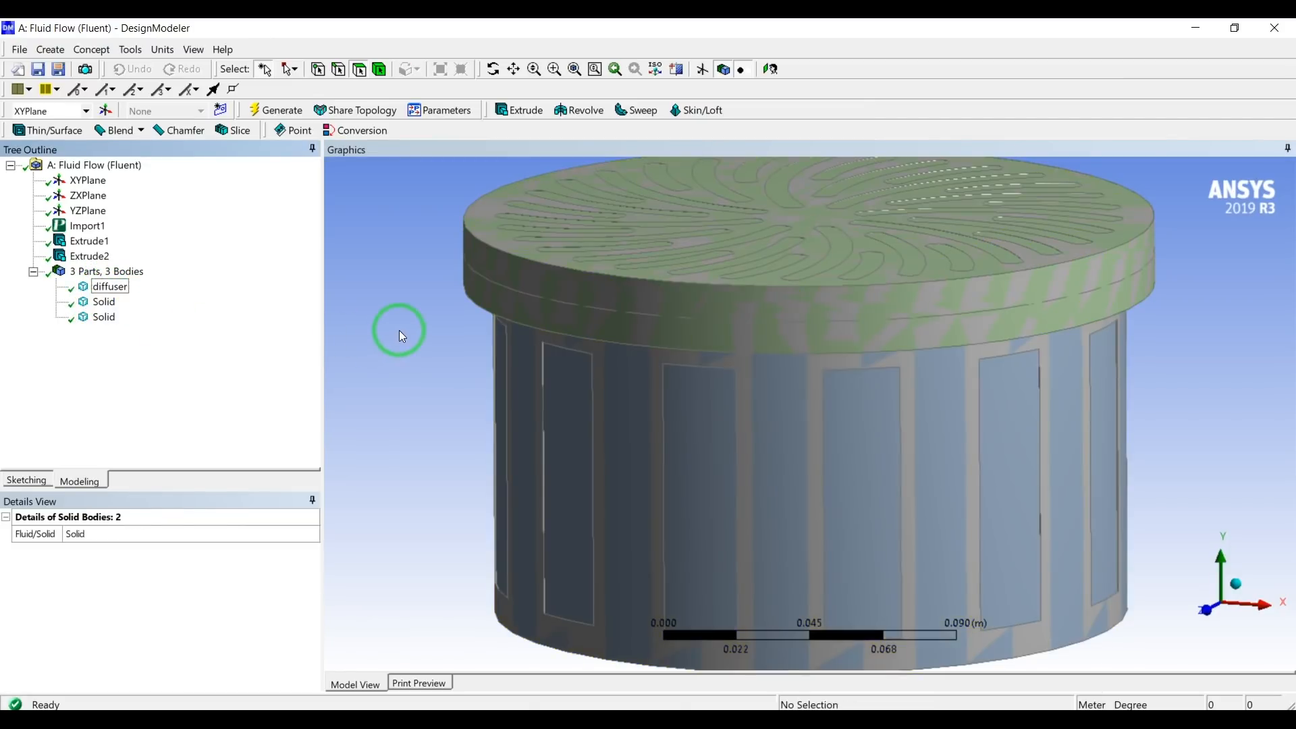
pyautogui.click(399, 330)
pyautogui.moveTo(403, 326)
pyautogui.mouseDown(button='middle')
pyautogui.moveTo(409, 313)
pyautogui.moveTo(411, 329)
pyautogui.mouseUp(button='middle')
pyautogui.scroll(1, 412, 328)
pyautogui.scroll(-8, 416, 327)
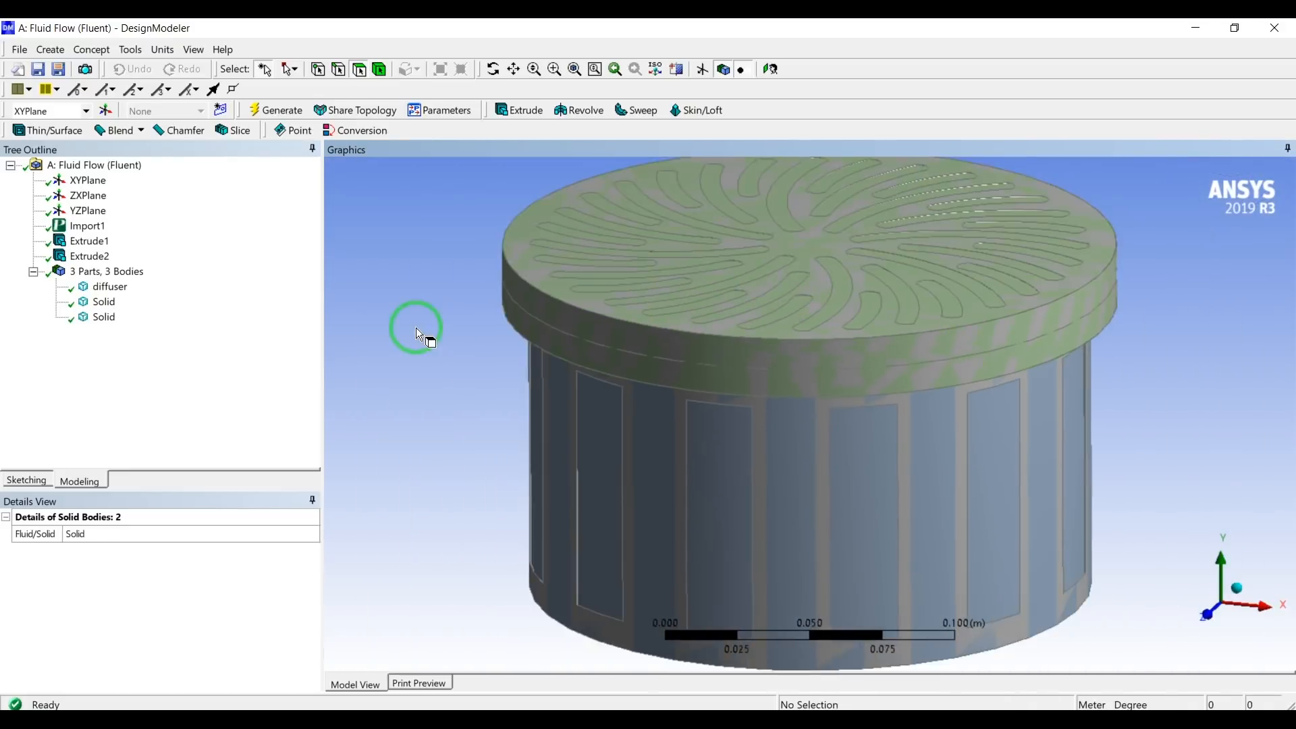
# Unite the two extruded solids with a Boolean operation and generate it.
pyautogui.click(104, 303)
pyautogui.keyDown('ctrl'); pyautogui.click(103, 317); pyautogui.keyUp('ctrl')
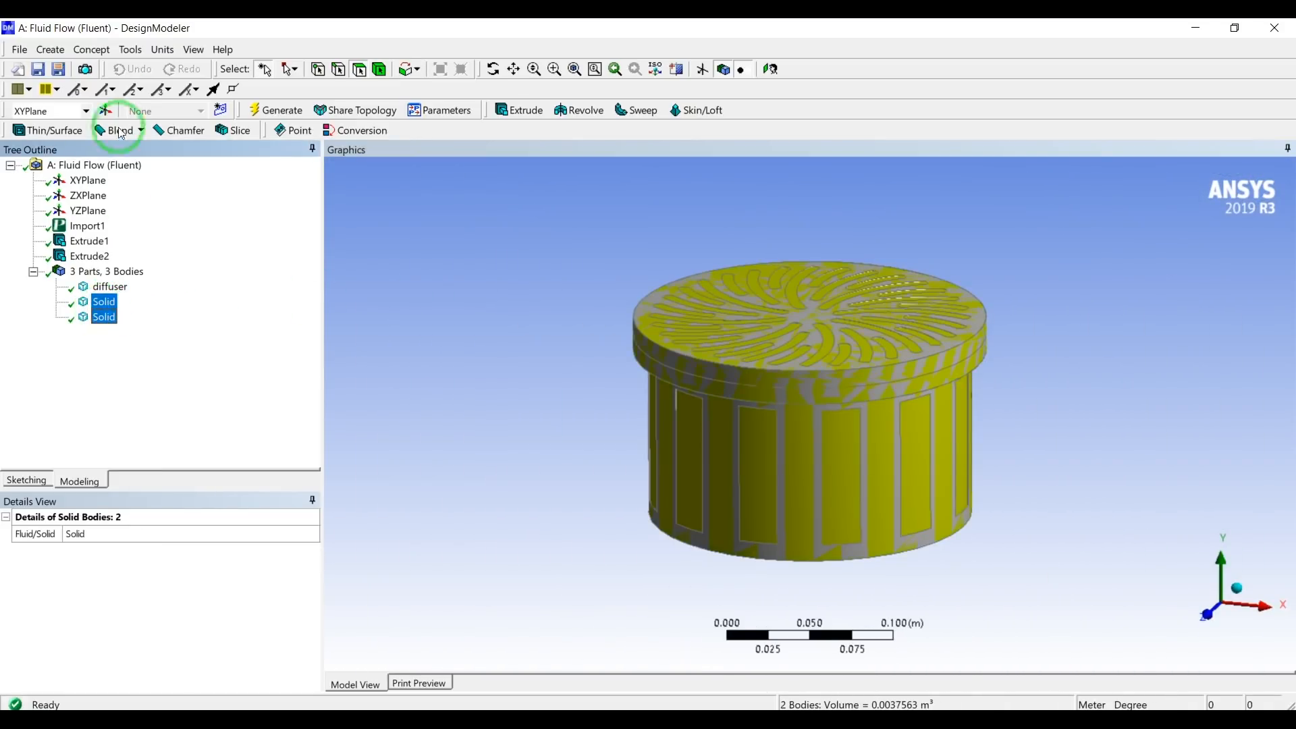
pyautogui.click(52, 46)
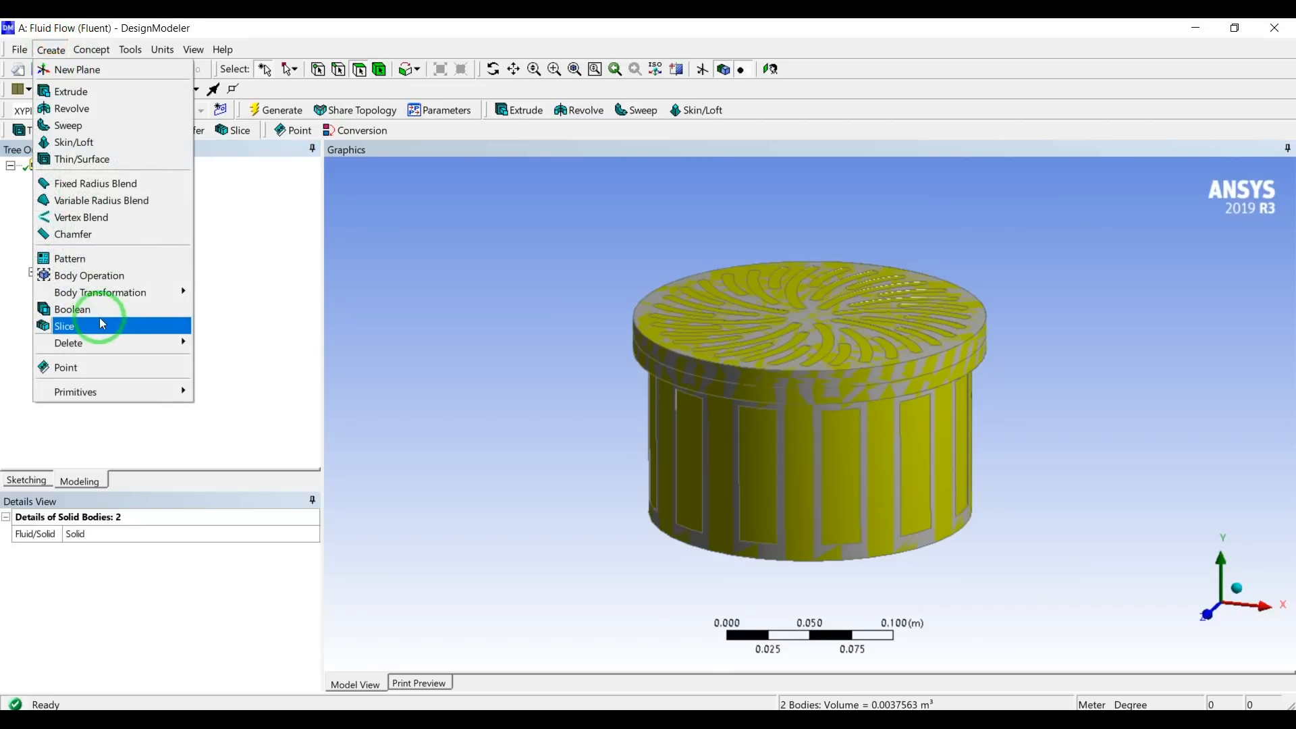
pyautogui.click(96, 308)
pyautogui.click(127, 567)
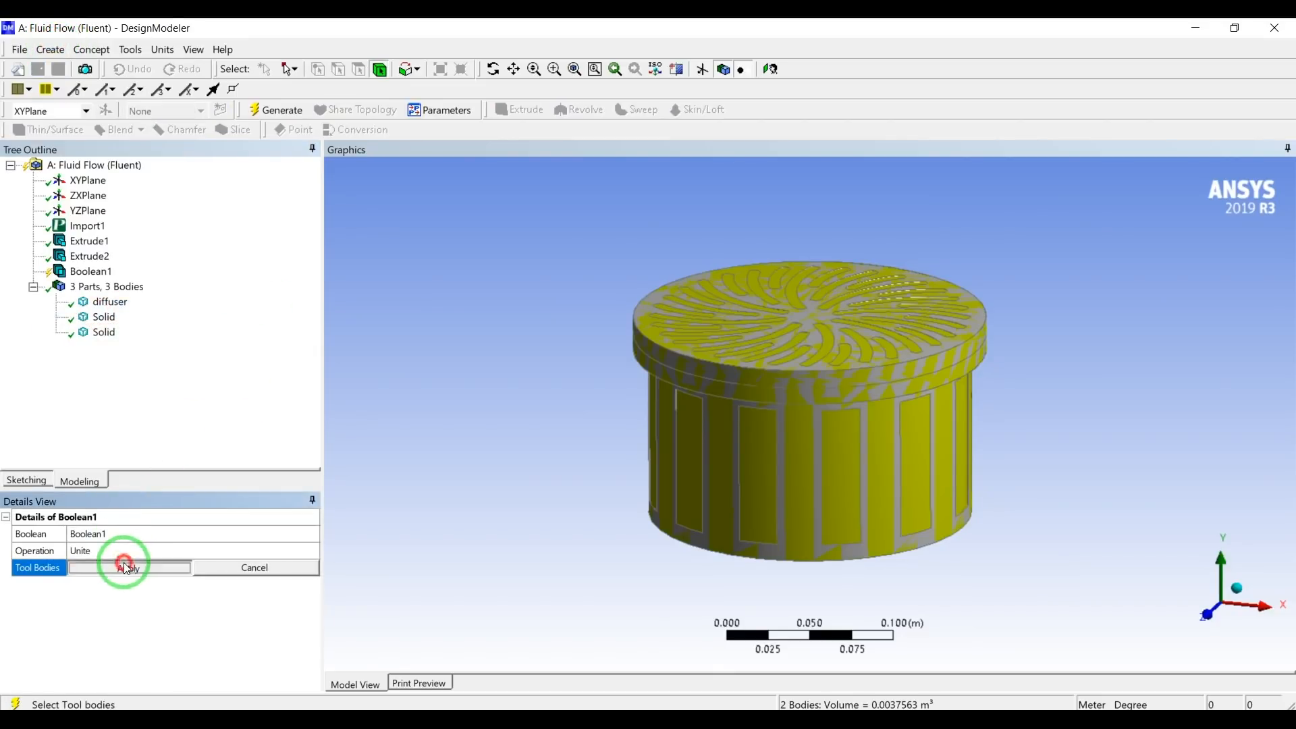
pyautogui.click(261, 118)
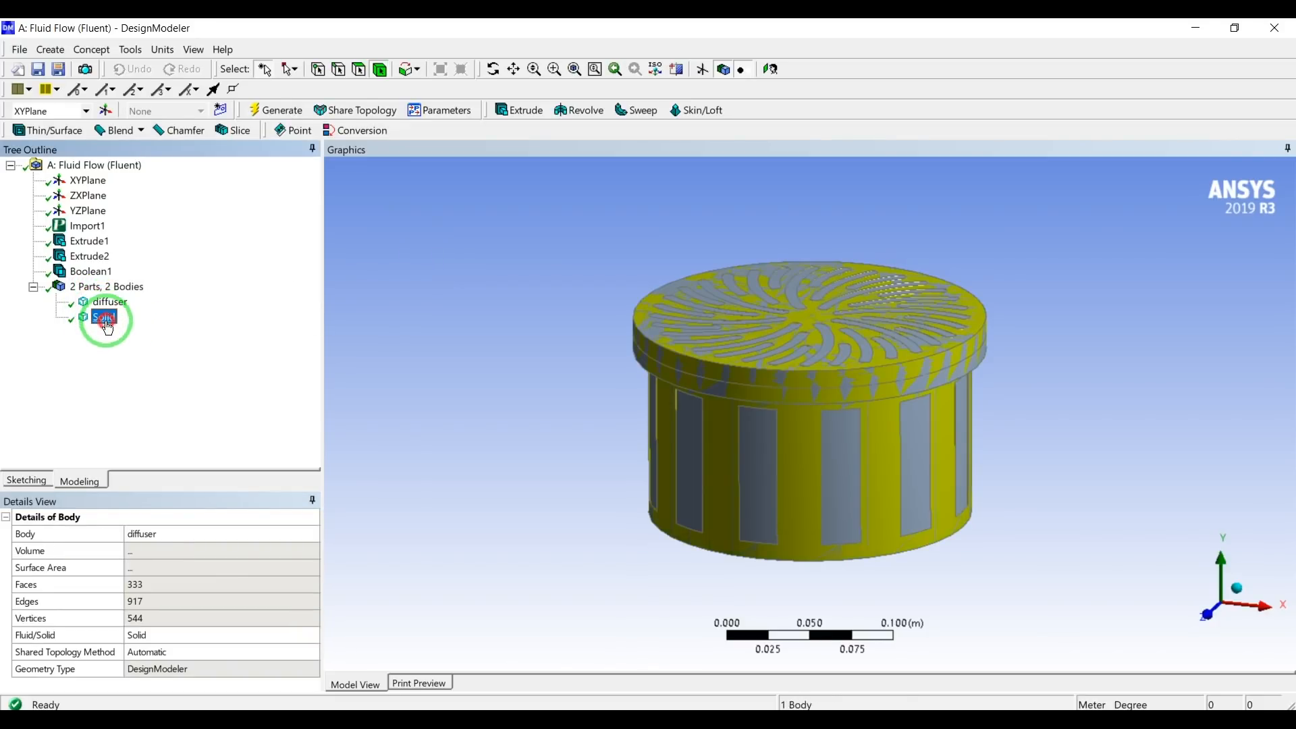
# Hide the diffuser body to examine the united solid, and show the diffuser again.
pyautogui.click(108, 302)
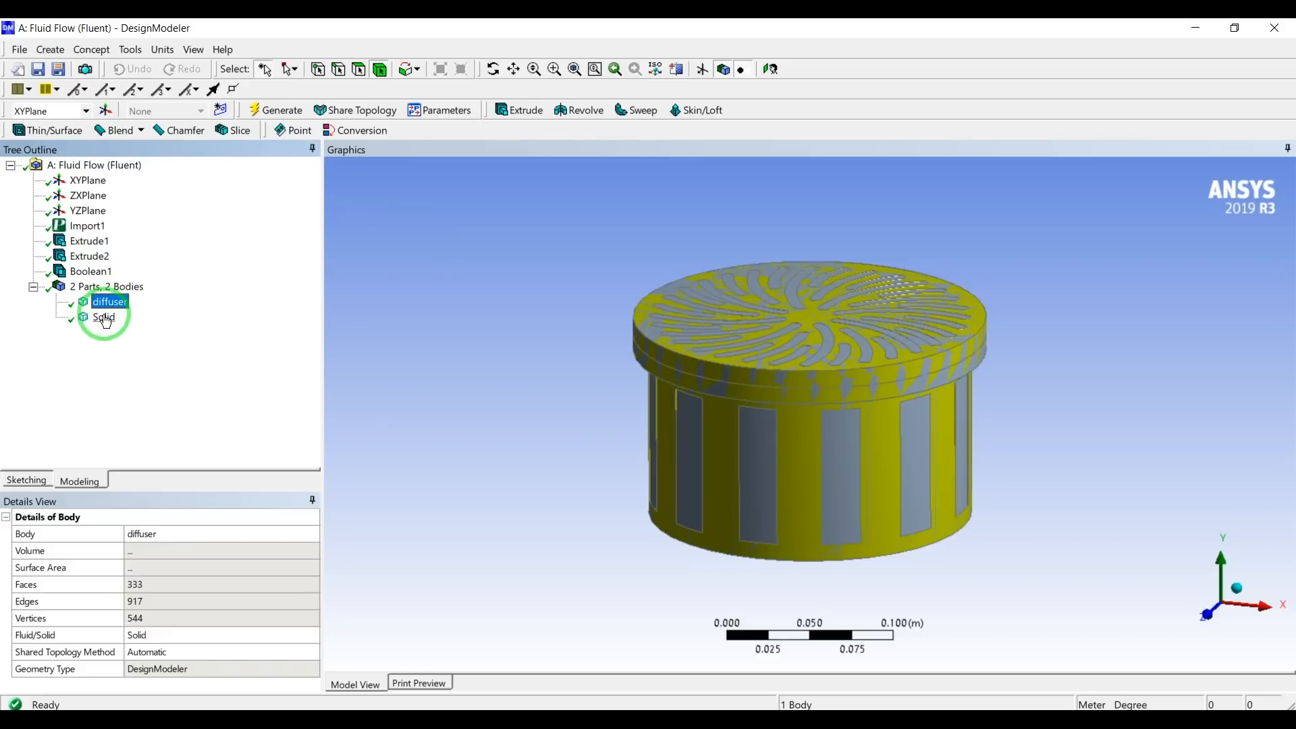
pyautogui.rightClick(102, 303)
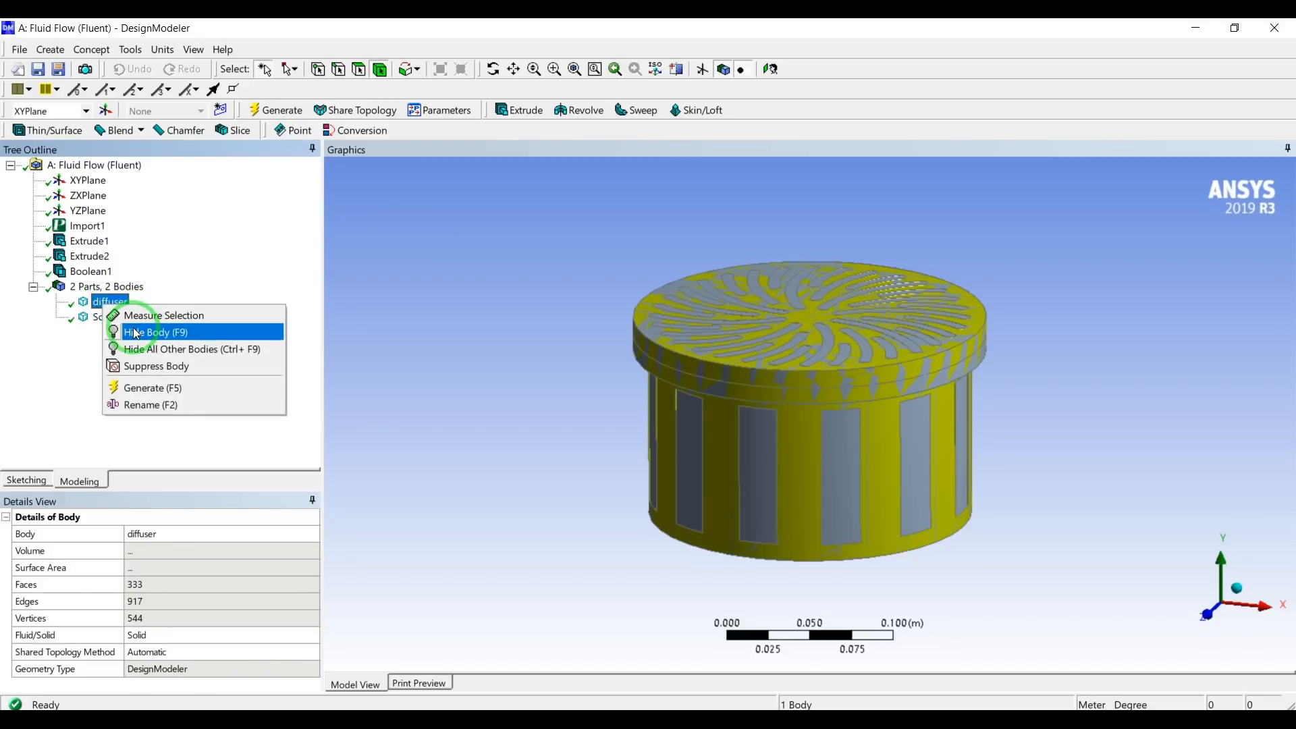
pyautogui.click(136, 332)
pyautogui.moveTo(683, 385)
pyautogui.mouseDown(button='middle')
pyautogui.moveTo(669, 301)
pyautogui.moveTo(664, 382)
pyautogui.moveTo(558, 344)
pyautogui.moveTo(671, 387)
pyautogui.moveTo(676, 376)
pyautogui.mouseUp(button='middle')
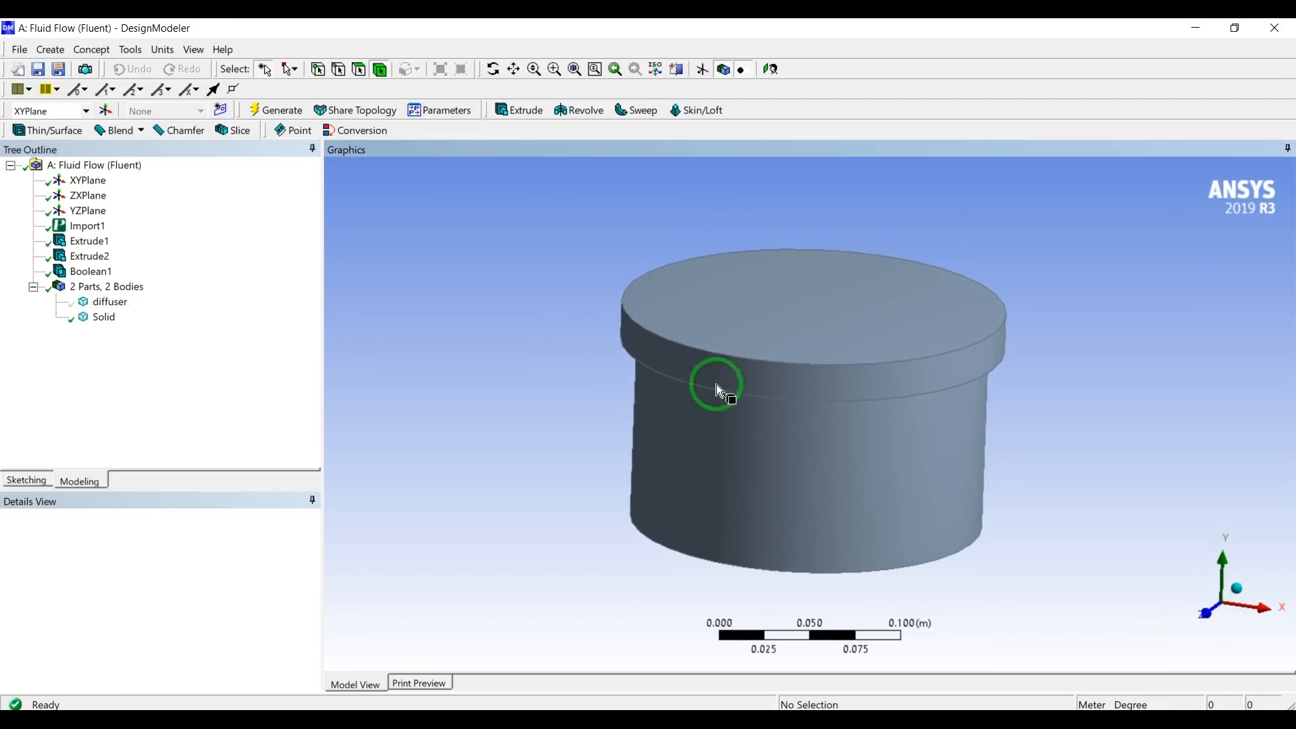
pyautogui.click(702, 424)
pyautogui.click(568, 387)
pyautogui.click(96, 303)
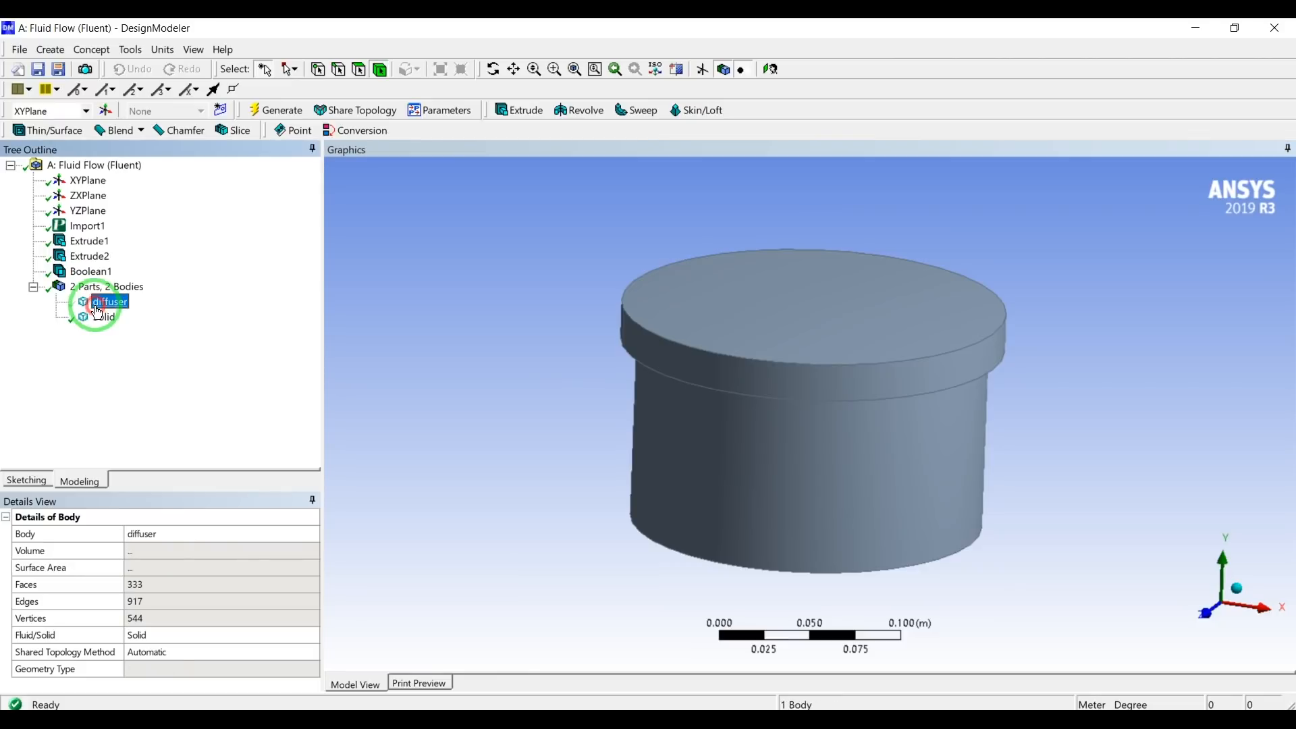
pyautogui.rightClick(97, 304)
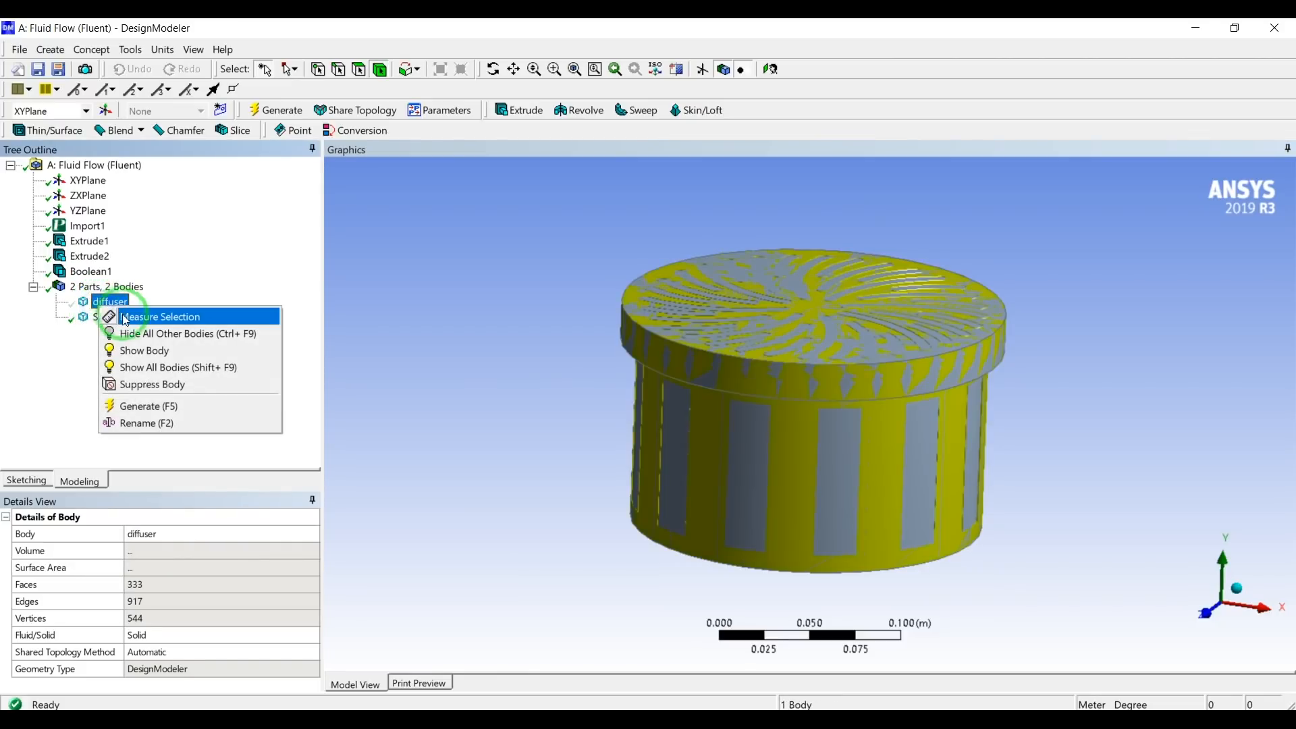
pyautogui.click(190, 337)
# Create a second Boolean feature and set its operation to Subtract.
pyautogui.click(67, 52)
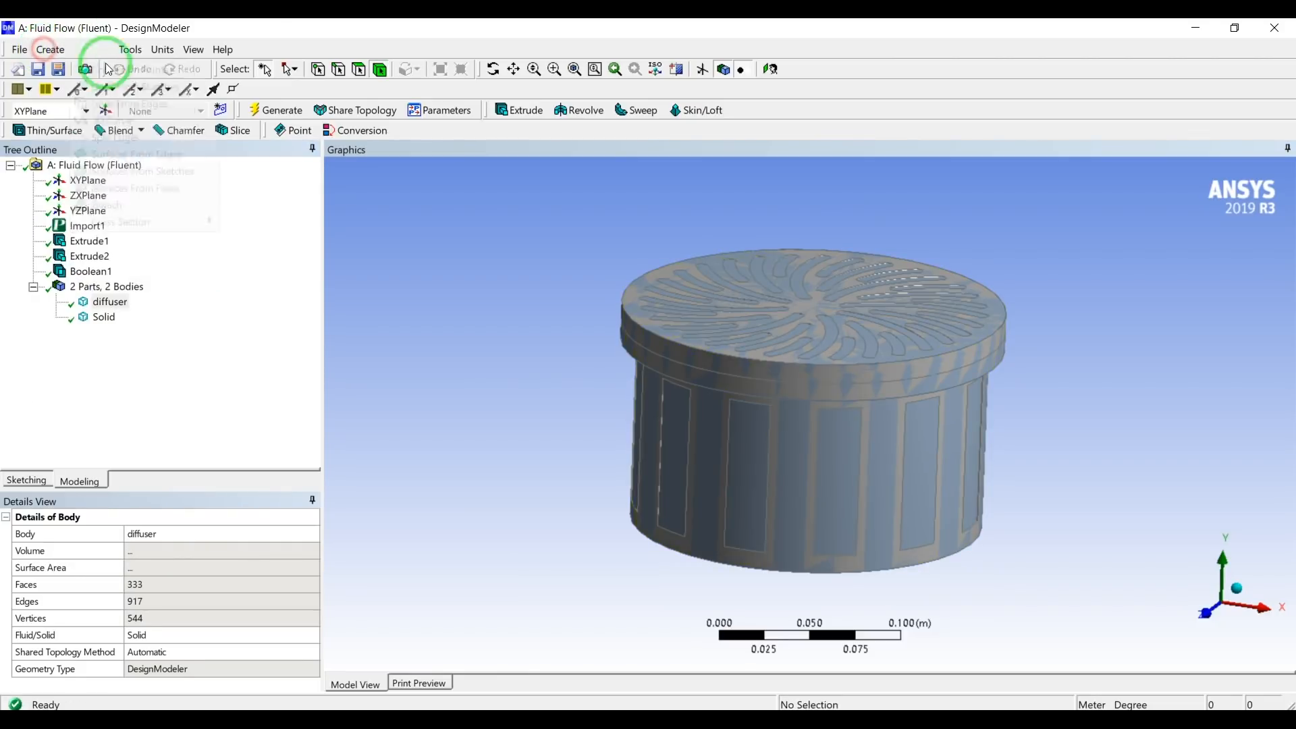
pyautogui.click(74, 327)
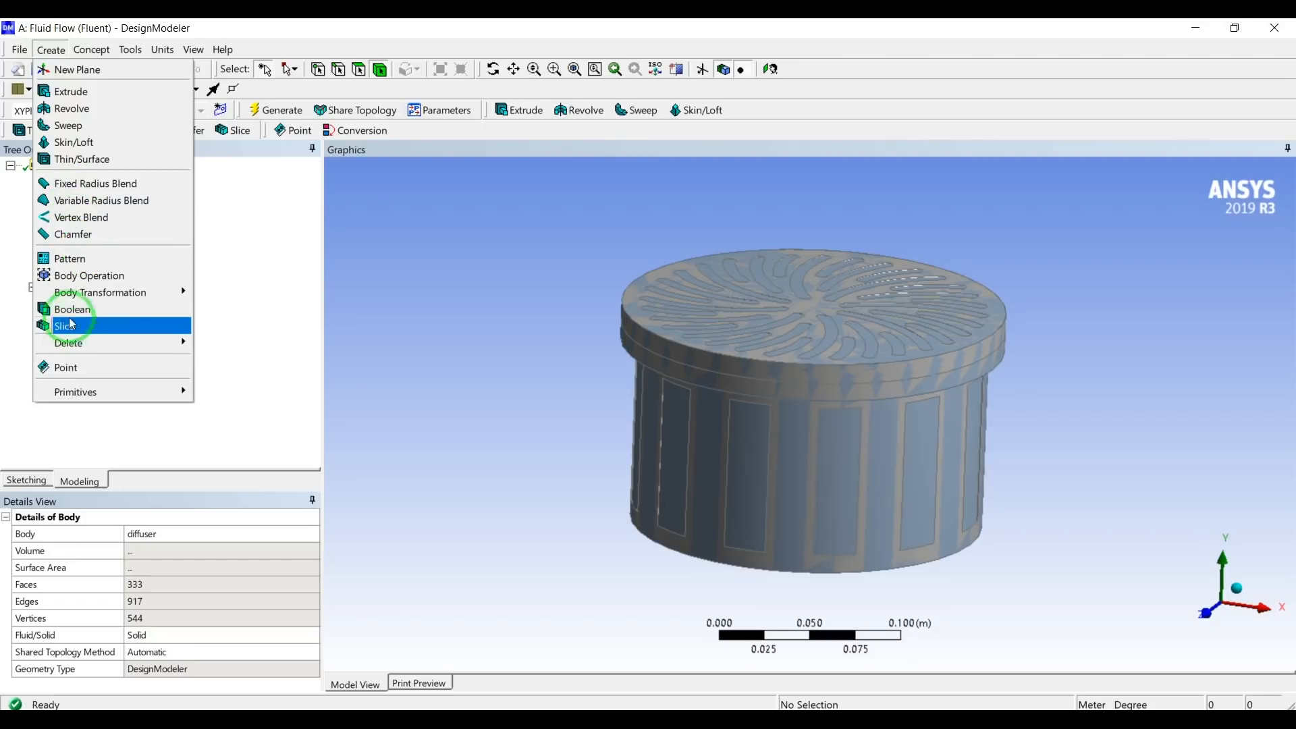
pyautogui.click(72, 309)
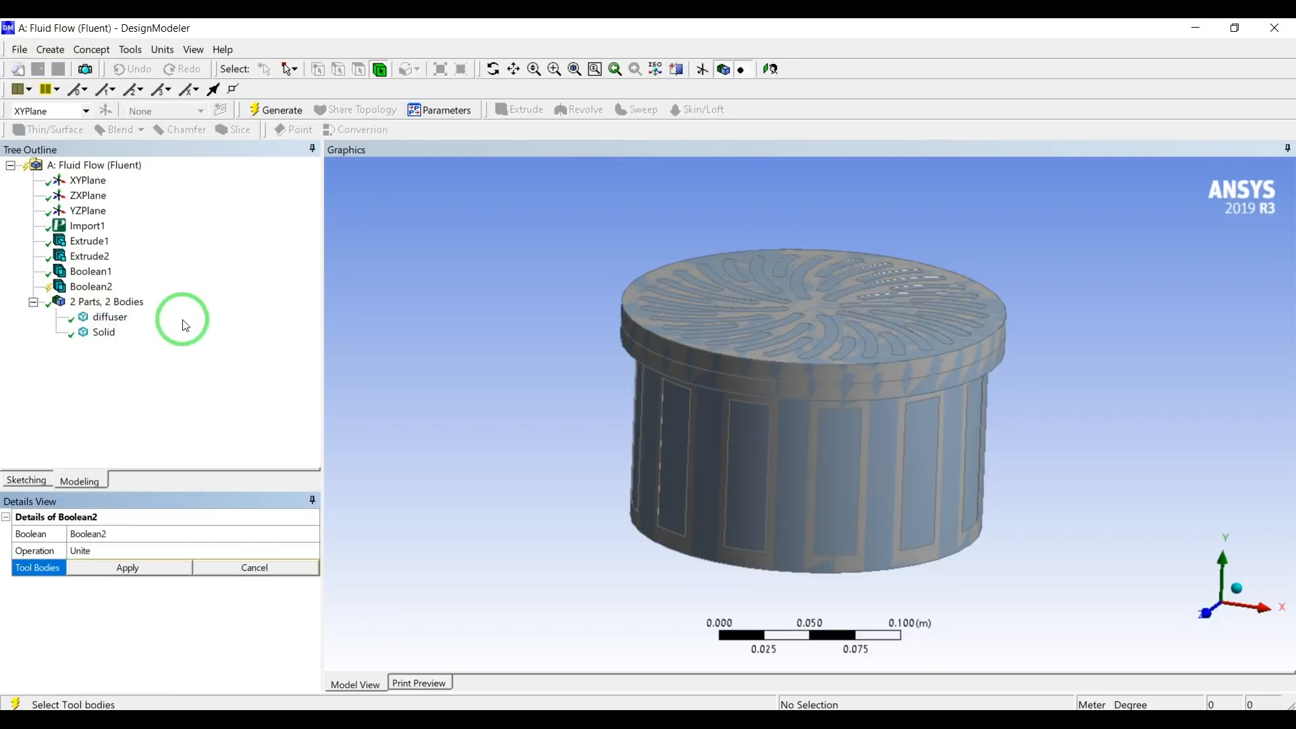
pyautogui.click(86, 550)
pyautogui.click(312, 550)
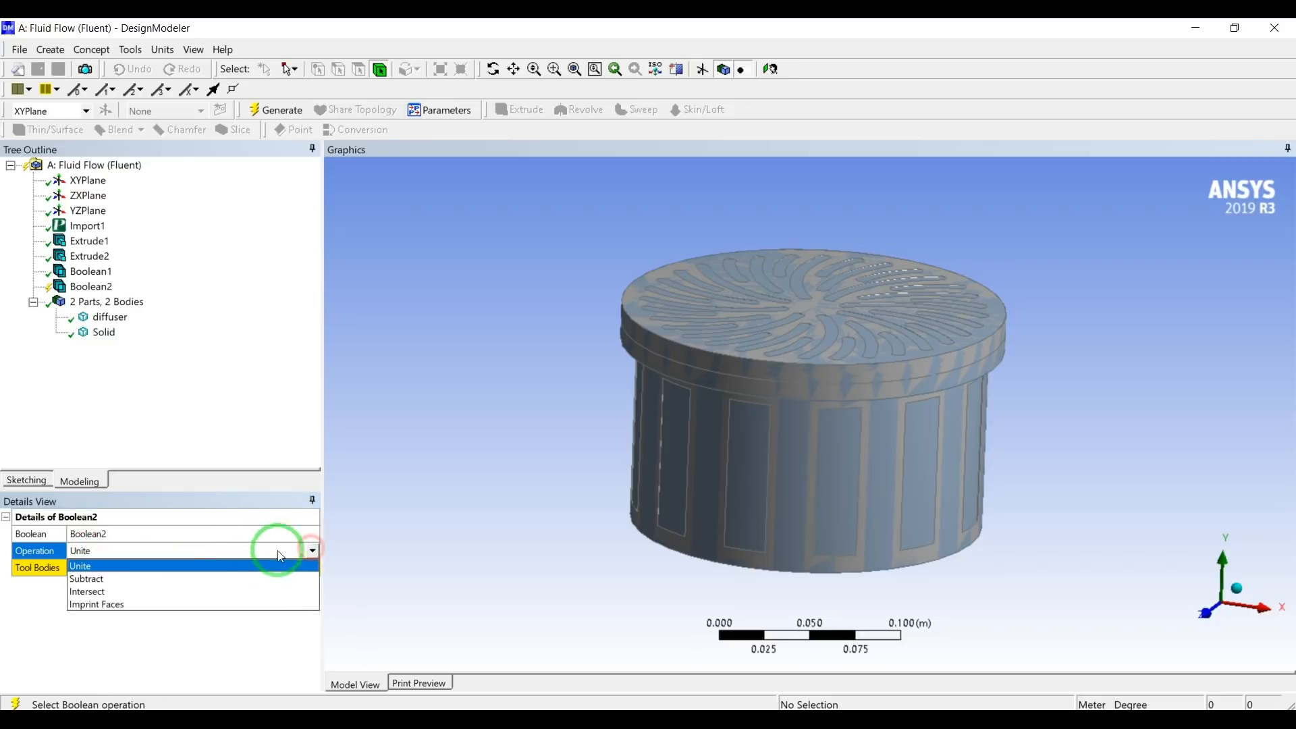
pyautogui.click(186, 579)
# Assign the united solid as target body and the diffuser as tool body, and generate the subtraction.
pyautogui.click(156, 569)
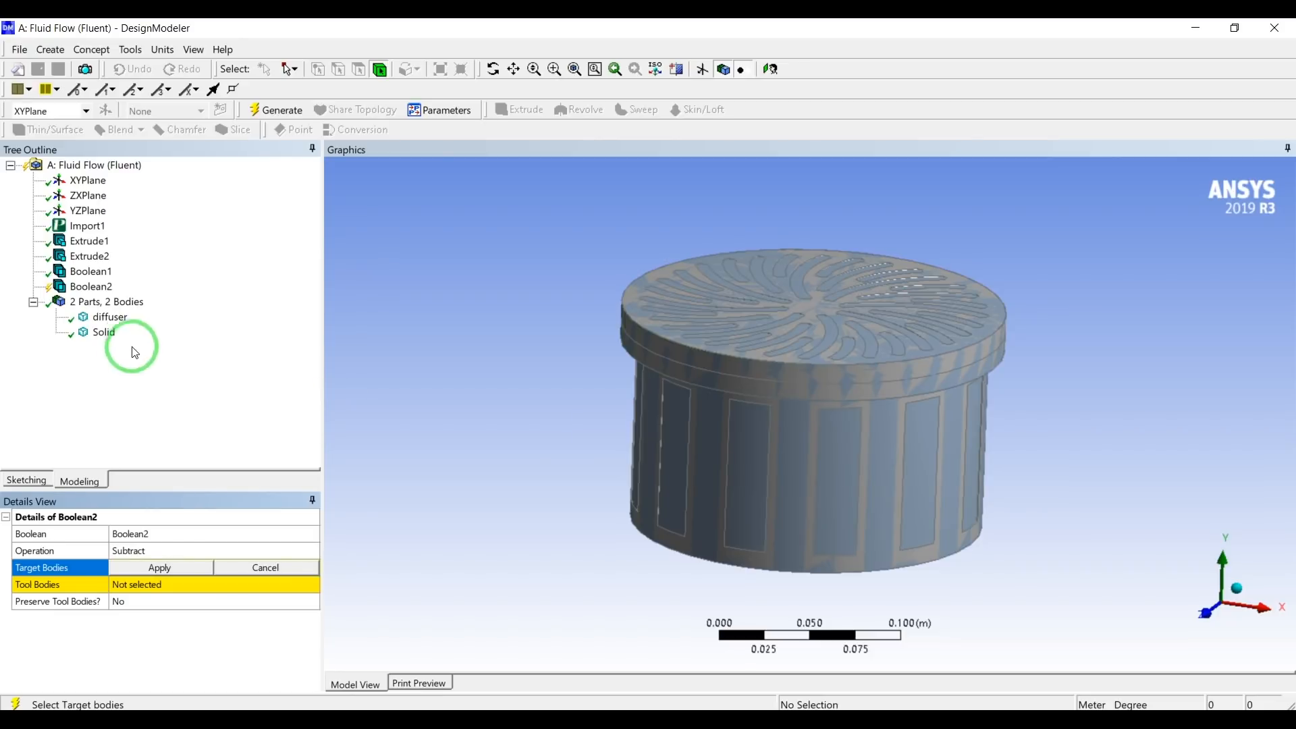
pyautogui.click(105, 334)
pyautogui.click(158, 567)
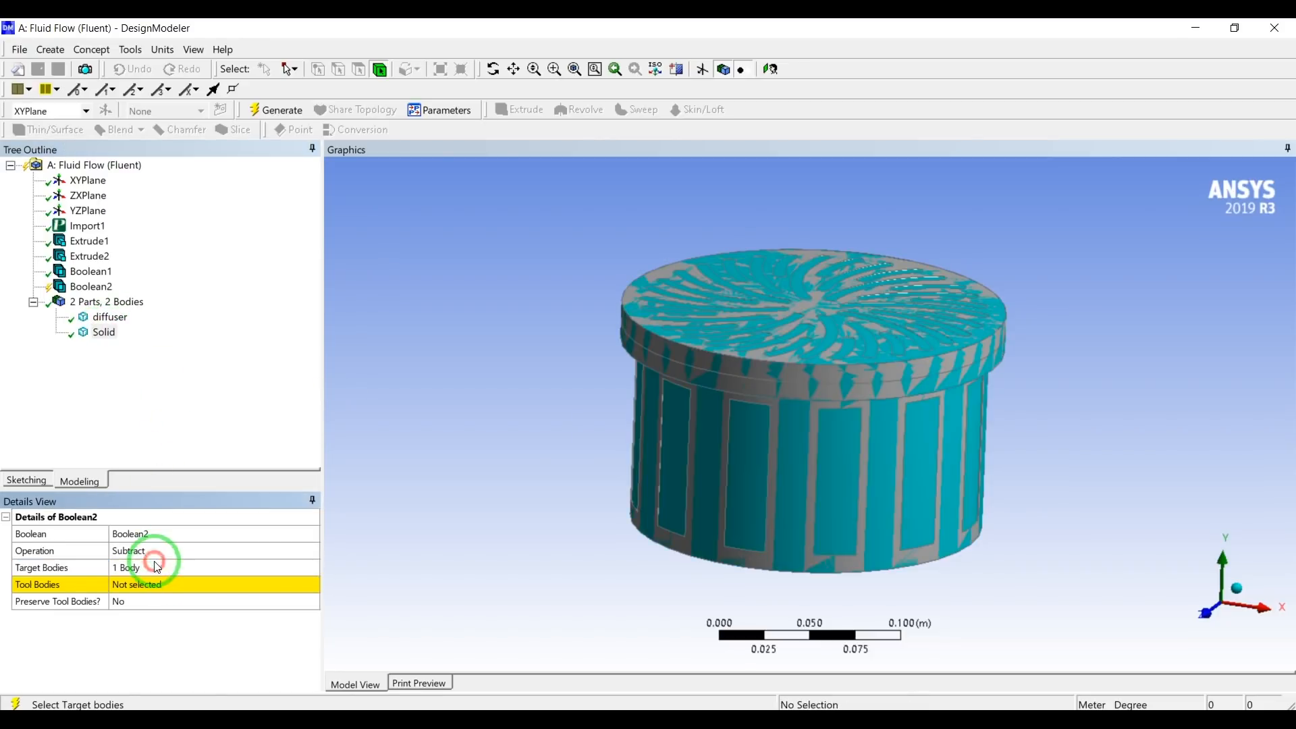
pyautogui.click(164, 586)
pyautogui.click(108, 316)
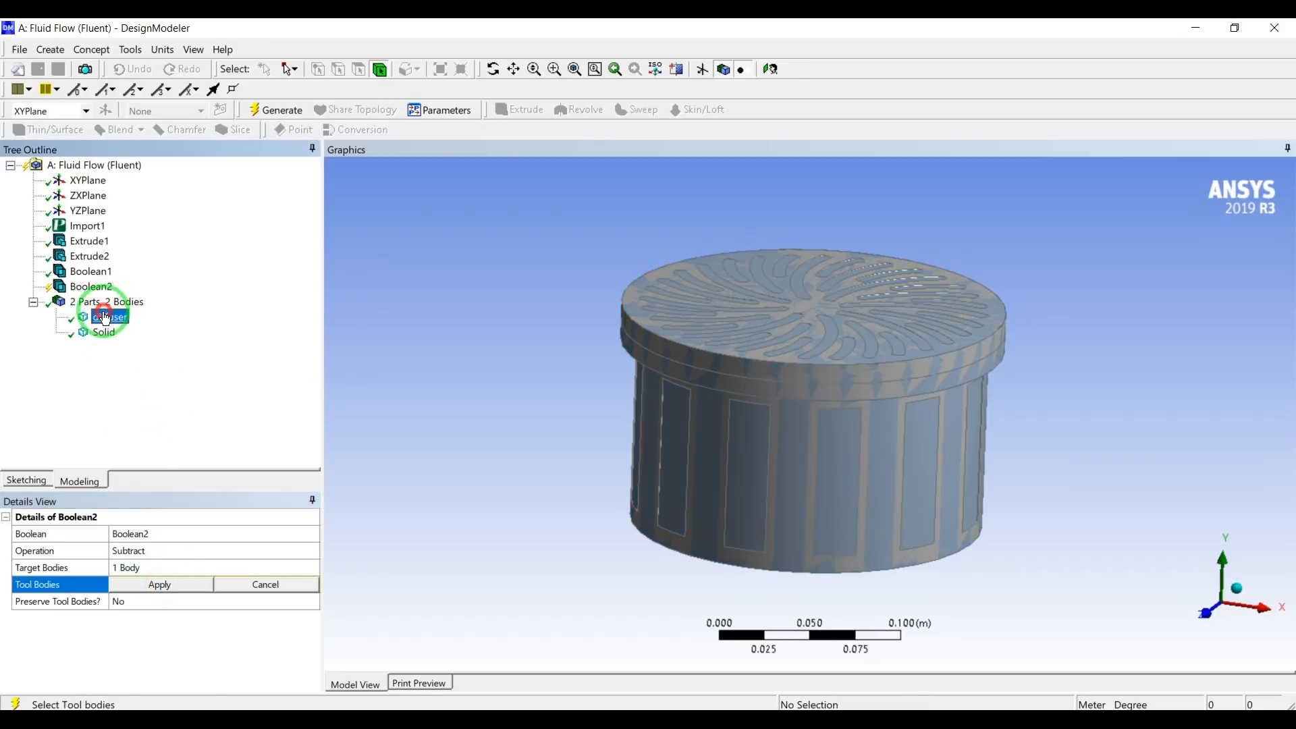
pyautogui.click(172, 584)
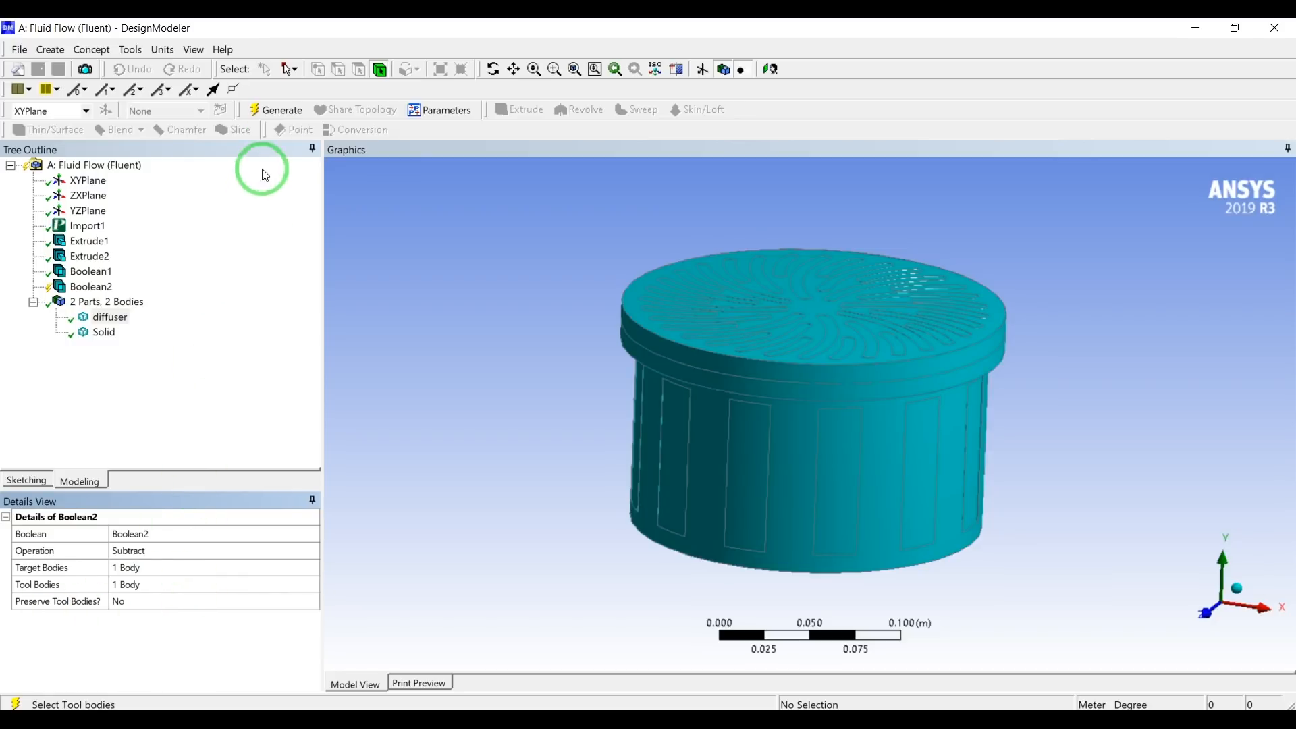
pyautogui.click(278, 112)
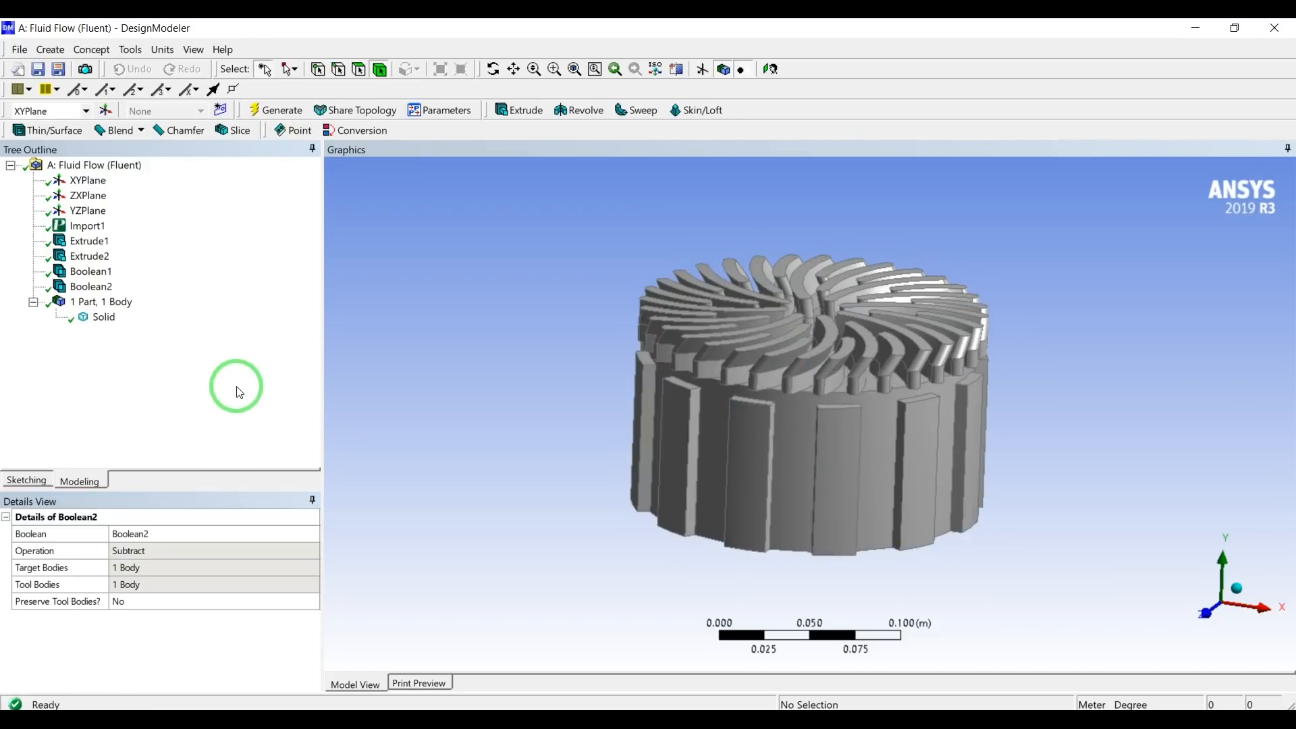
# Examine the subtracted solid from several angles, selecting side faces and the top face of one vane.
pyautogui.moveTo(571, 395); pyautogui.dragTo(420, 383)
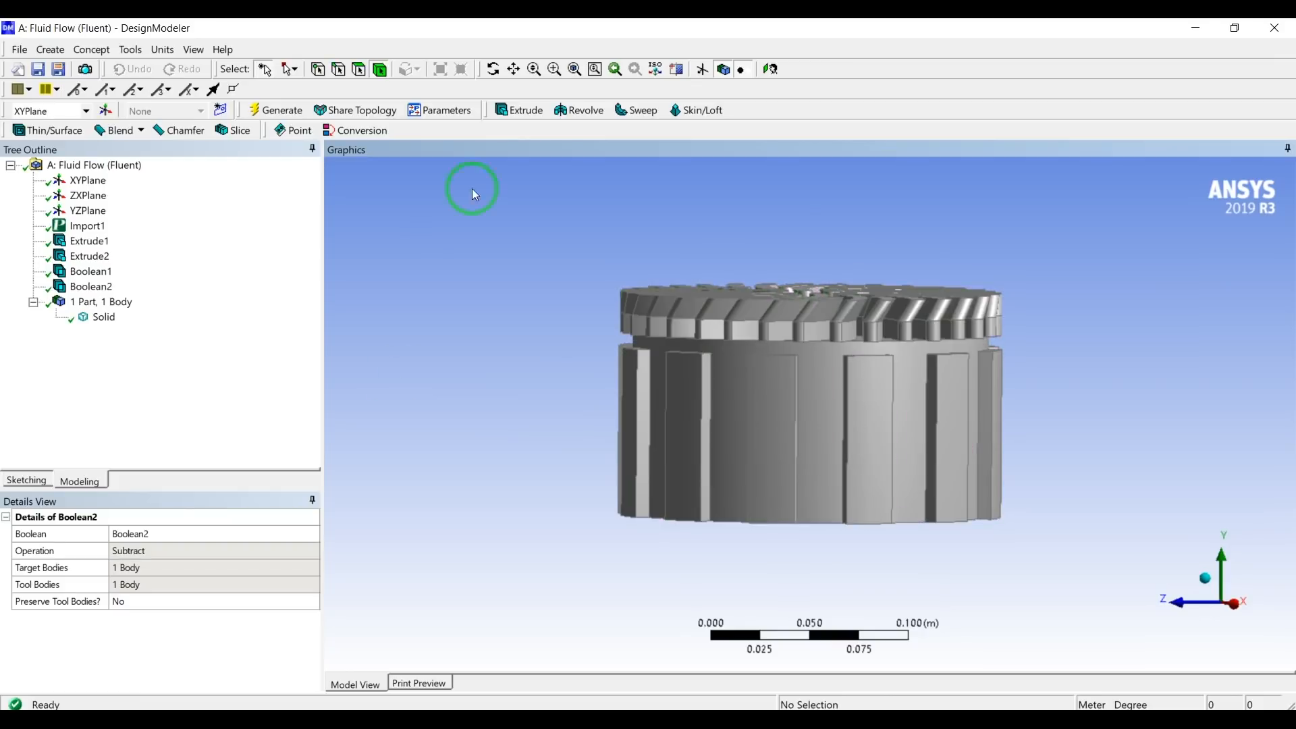
pyautogui.click(360, 70)
pyautogui.click(683, 424)
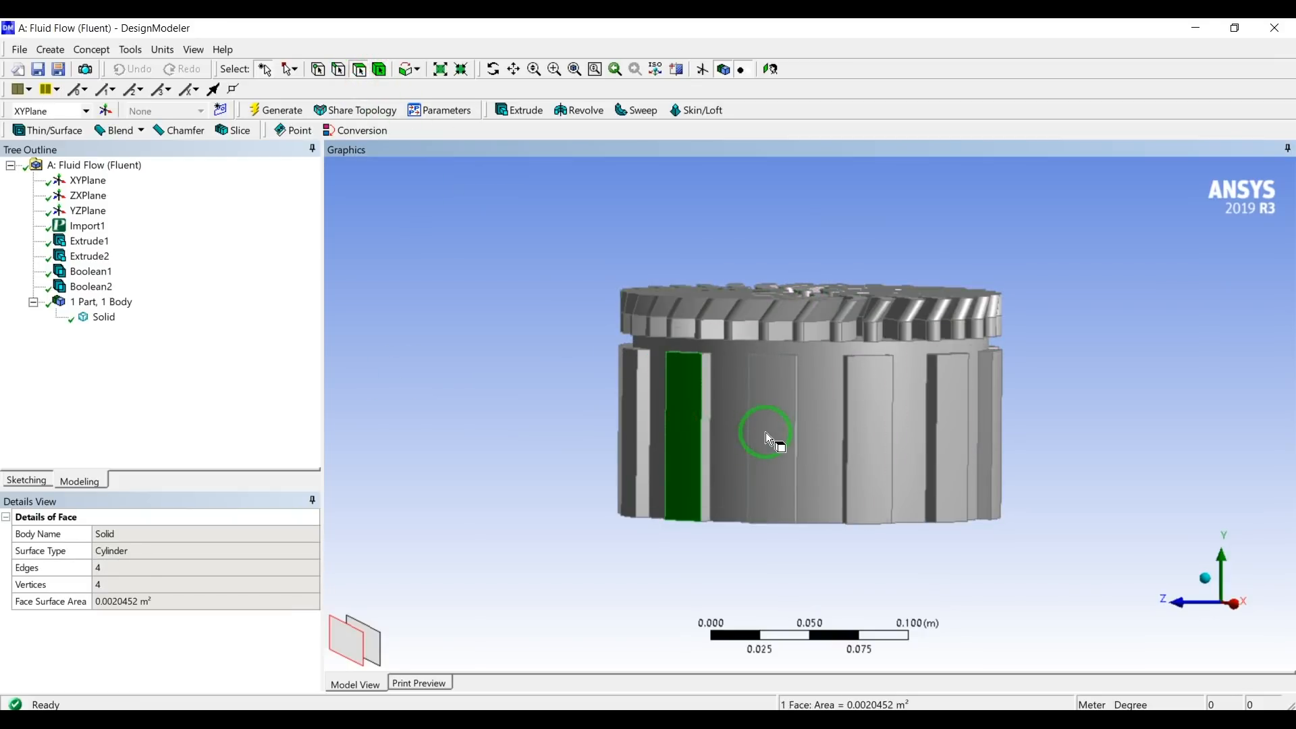
pyautogui.keyDown('ctrl'); pyautogui.click(764, 434); pyautogui.keyUp('ctrl')
pyautogui.keyDown('ctrl'); pyautogui.click(871, 440); pyautogui.keyUp('ctrl')
pyautogui.moveTo(841, 374); pyautogui.dragTo(795, 436, button='middle')
pyautogui.click(795, 436)
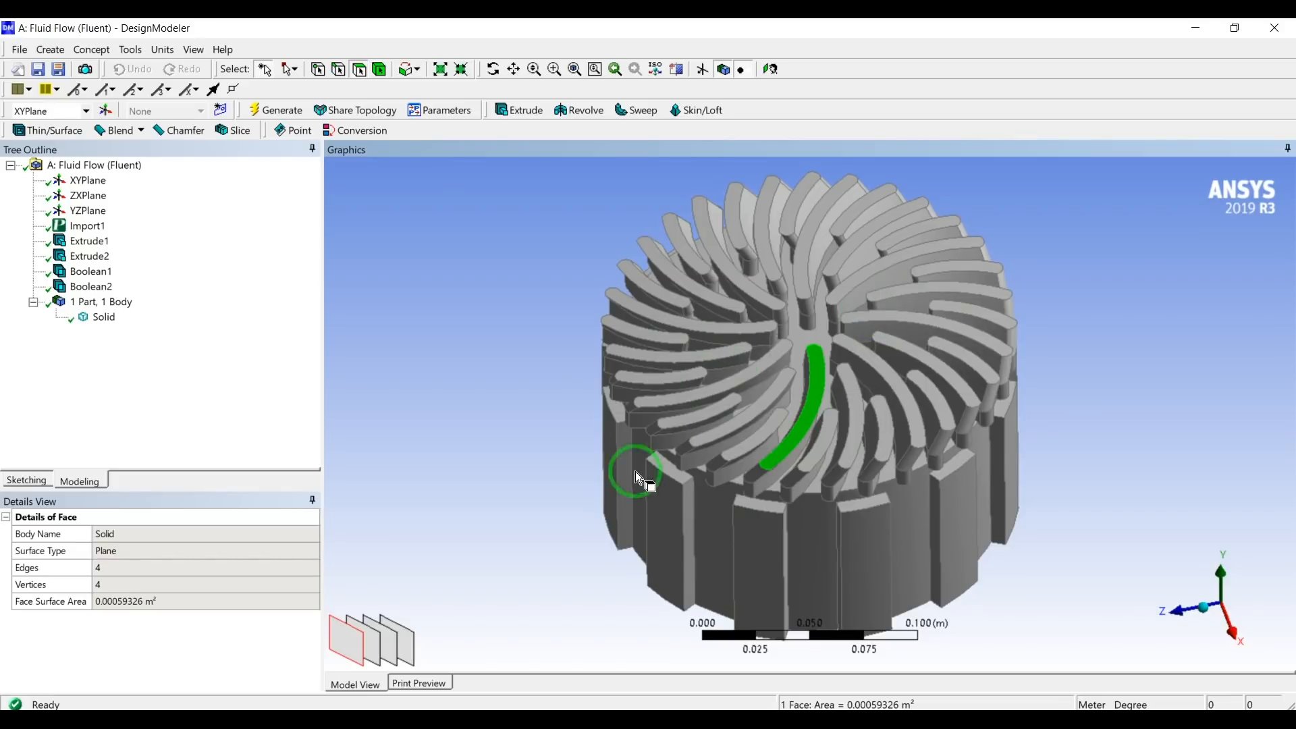
pyautogui.click(507, 488)
pyautogui.moveTo(504, 488); pyautogui.dragTo(819, 442, button='middle')
pyautogui.scroll(3, 528, 440)
pyautogui.scroll(-5, 529, 442)
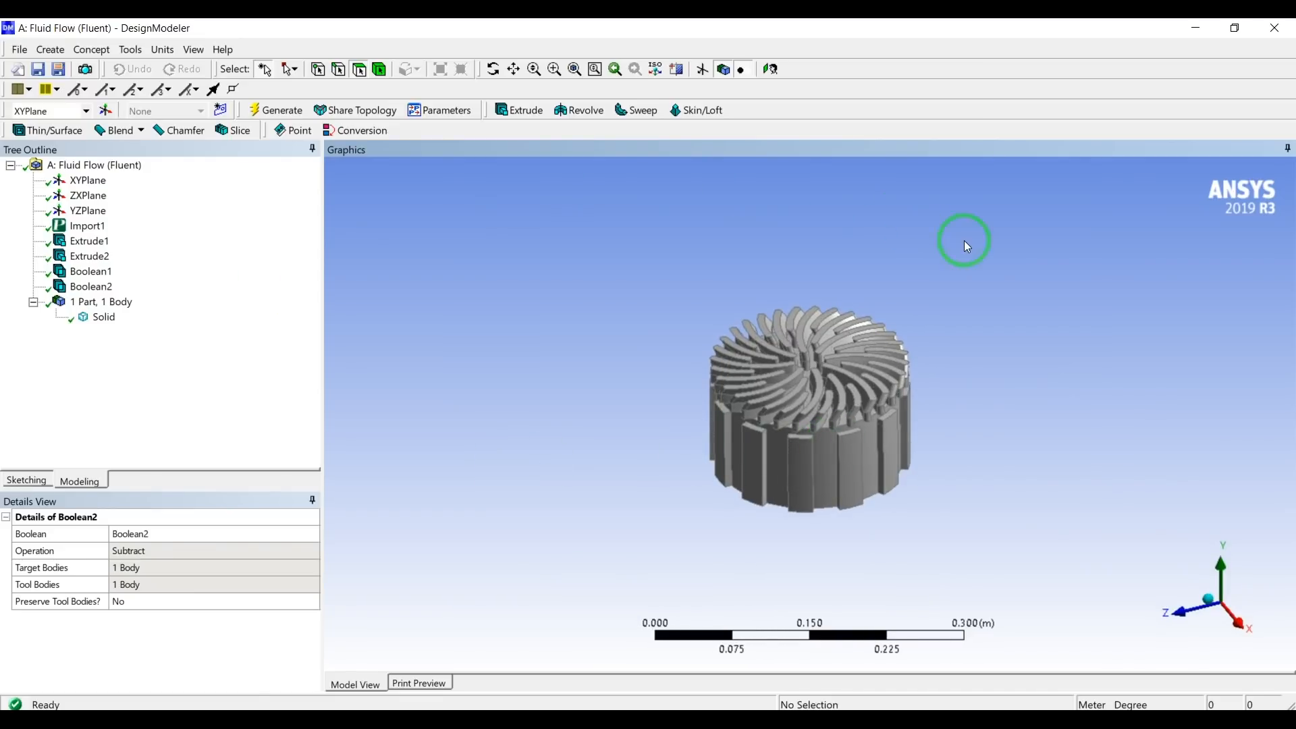
pyautogui.scroll(-2, 963, 243)
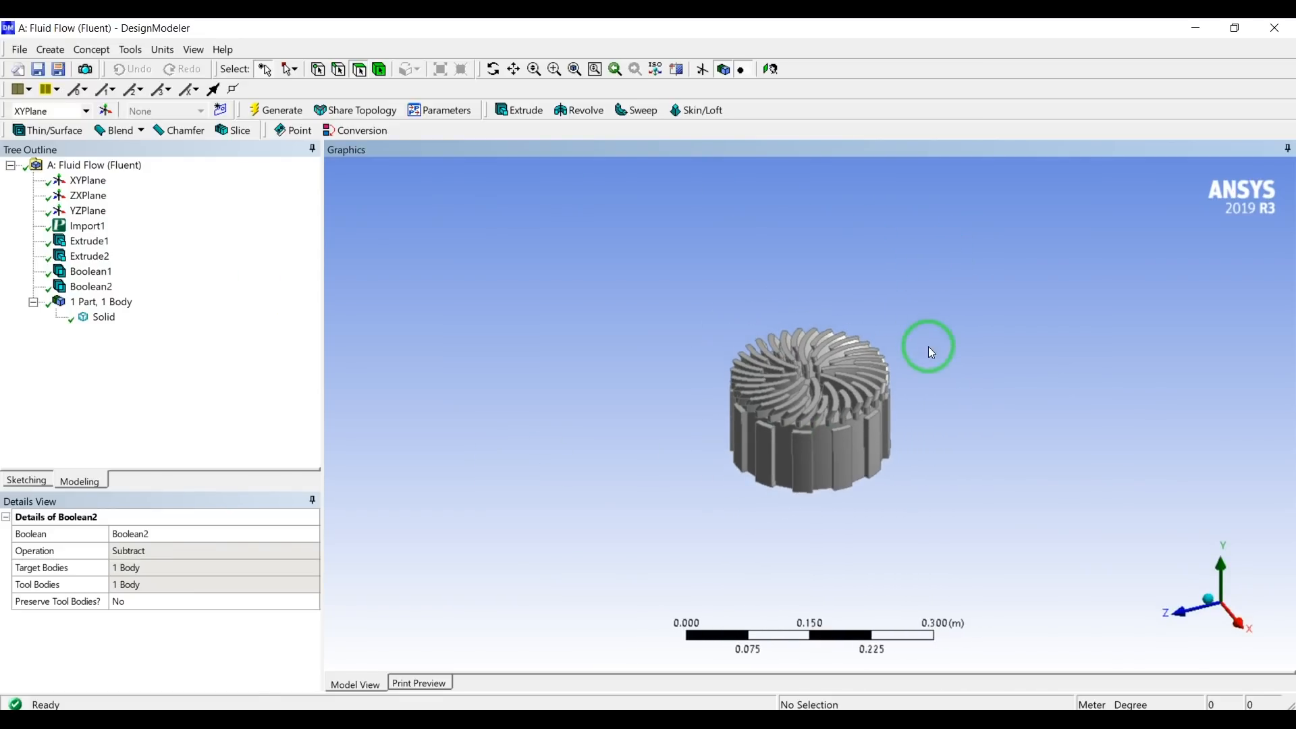
pyautogui.moveTo(921, 346)
pyautogui.mouseDown(button='middle')
pyautogui.moveTo(917, 313)
pyautogui.moveTo(927, 321)
pyautogui.mouseUp(button='middle')
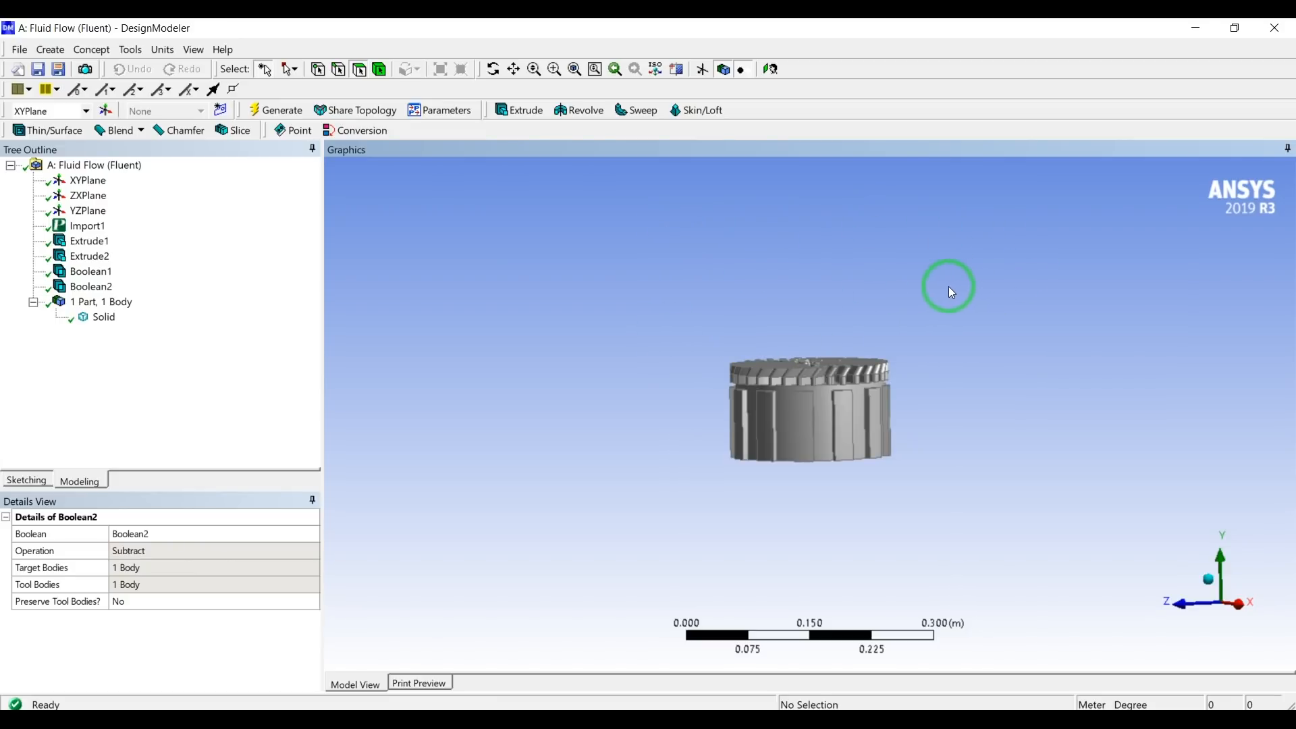
pyautogui.moveTo(1067, 371); pyautogui.dragTo(1033, 368, button='middle')
pyautogui.scroll(3, 1033, 366)
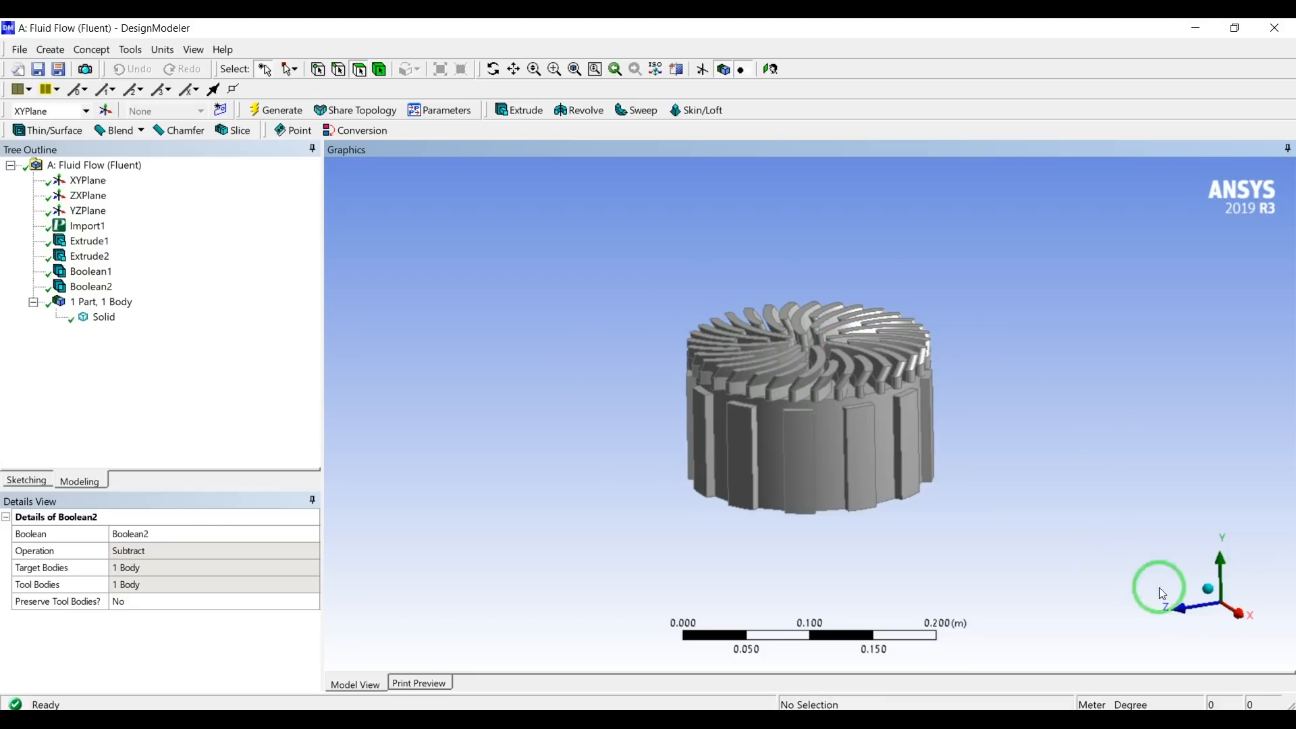
# Create a new plane based on the ZXPlane and generate it.
pyautogui.click(79, 198)
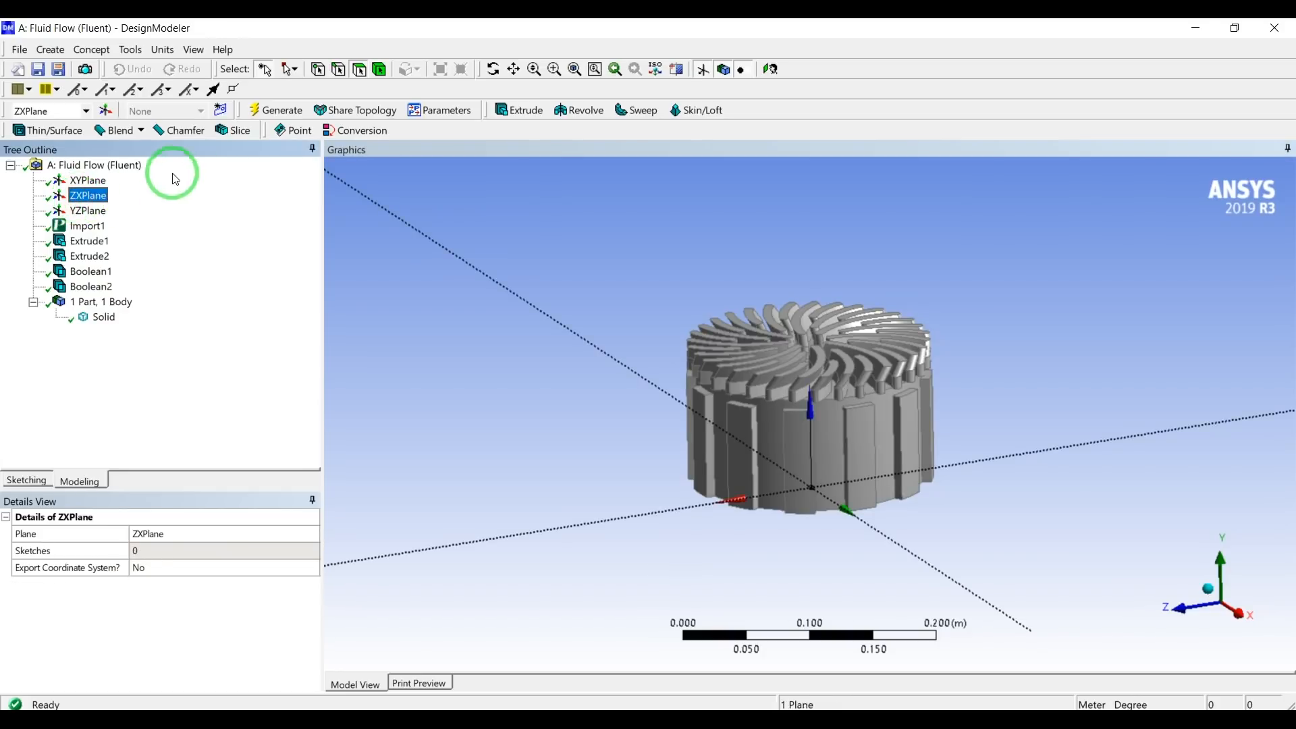
pyautogui.click(106, 111)
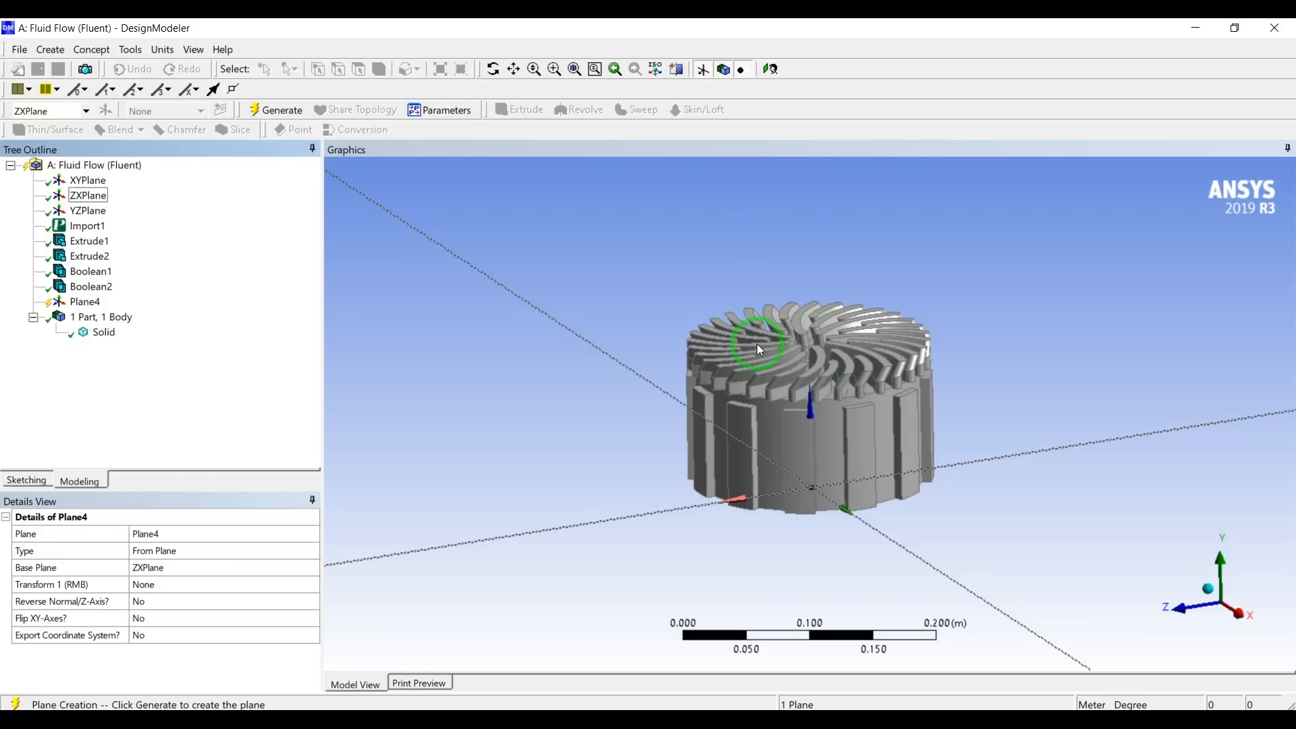
pyautogui.click(264, 109)
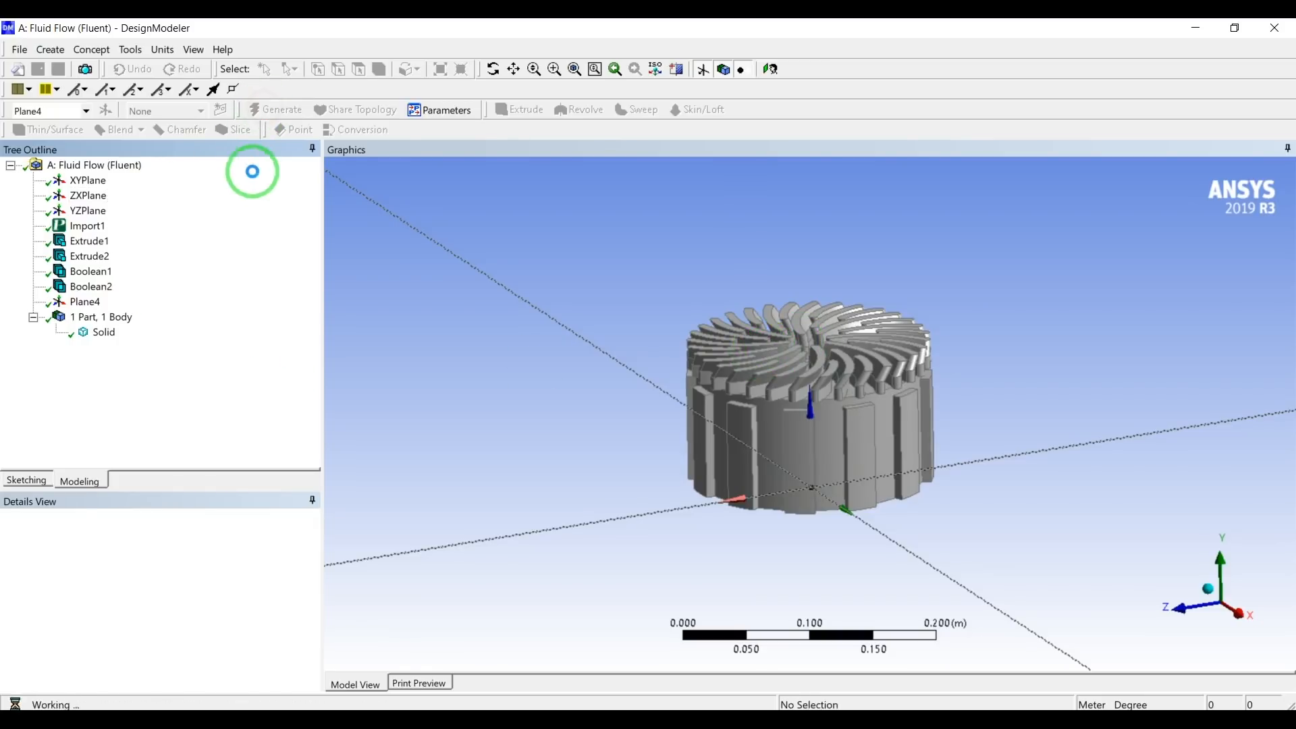
# Examine where the new plane and the ZXPlane lie relative to the solid's vaned upper end.
pyautogui.click(77, 302)
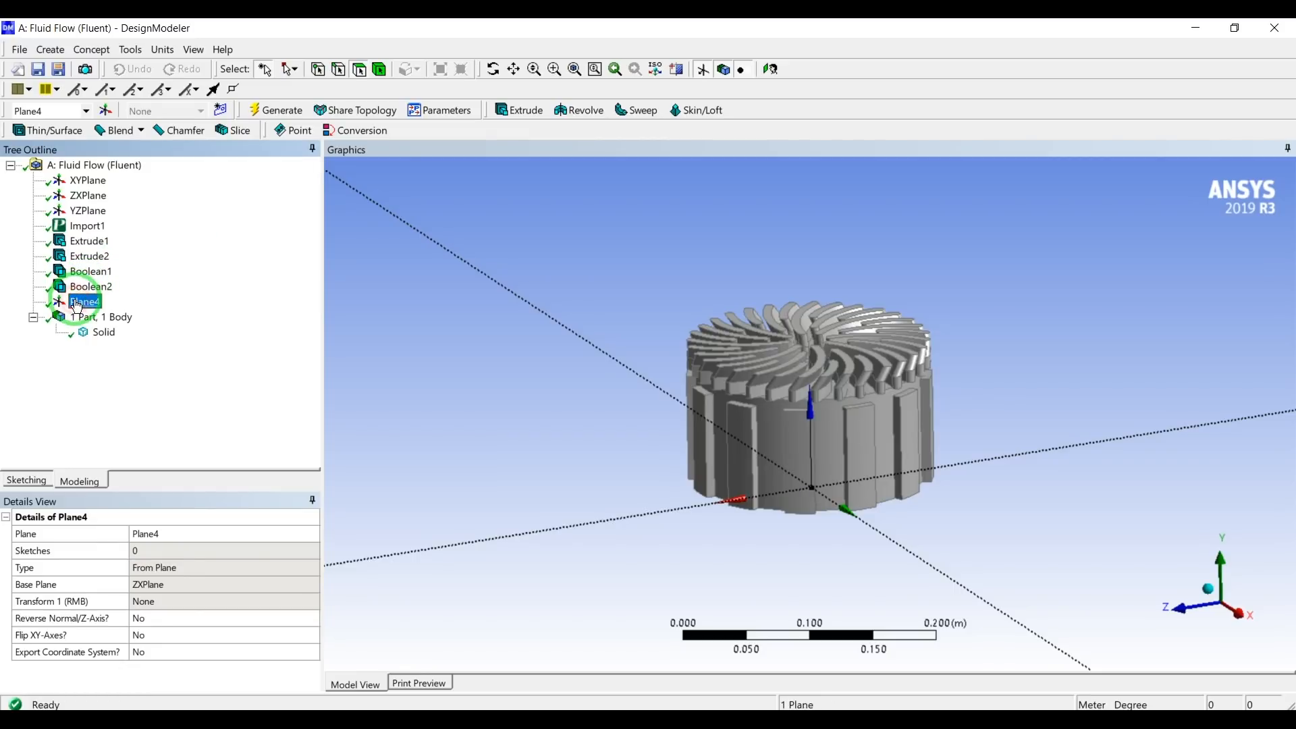
pyautogui.scroll(3, 852, 365)
pyautogui.moveTo(790, 321)
pyautogui.mouseDown(button='middle')
pyautogui.moveTo(776, 317)
pyautogui.moveTo(782, 327)
pyautogui.mouseUp(button='middle')
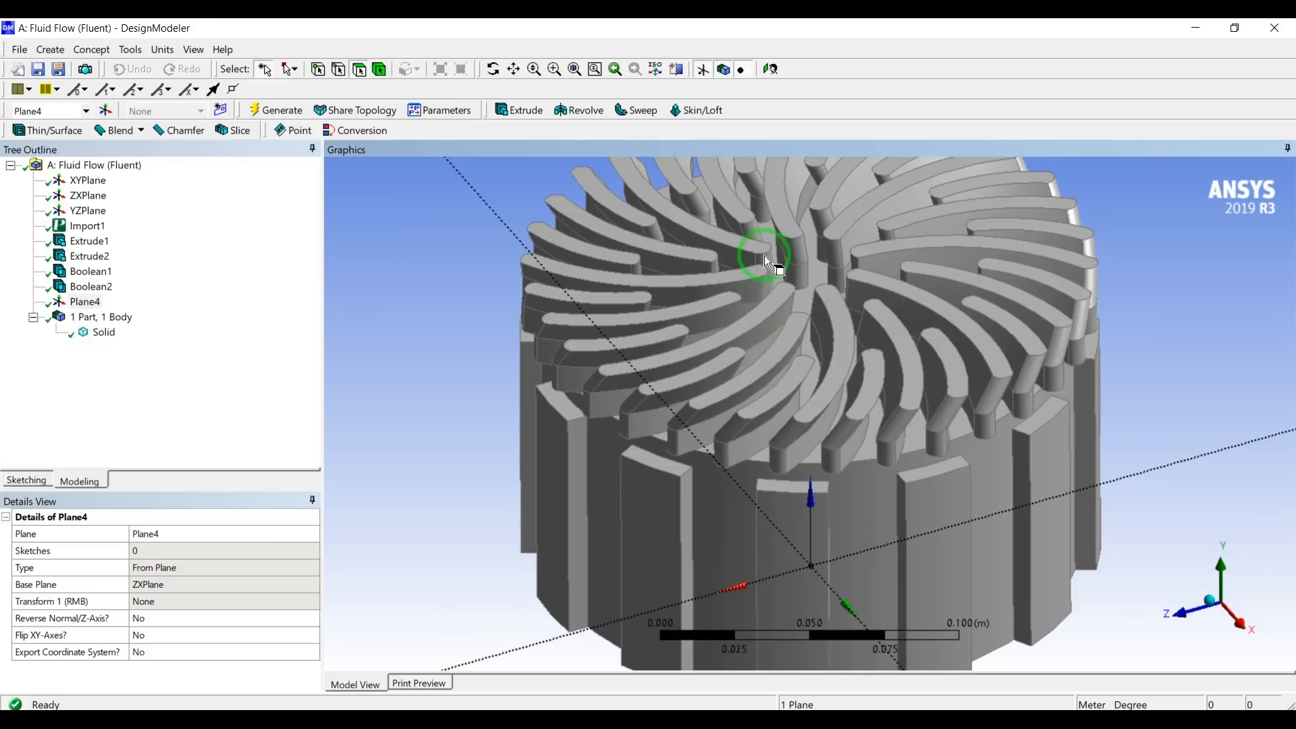
pyautogui.click(88, 195)
pyautogui.moveTo(679, 385)
pyautogui.mouseDown(button='middle')
pyautogui.moveTo(694, 324)
pyautogui.moveTo(700, 373)
pyautogui.mouseUp(button='middle')
pyautogui.scroll(1, 700, 375)
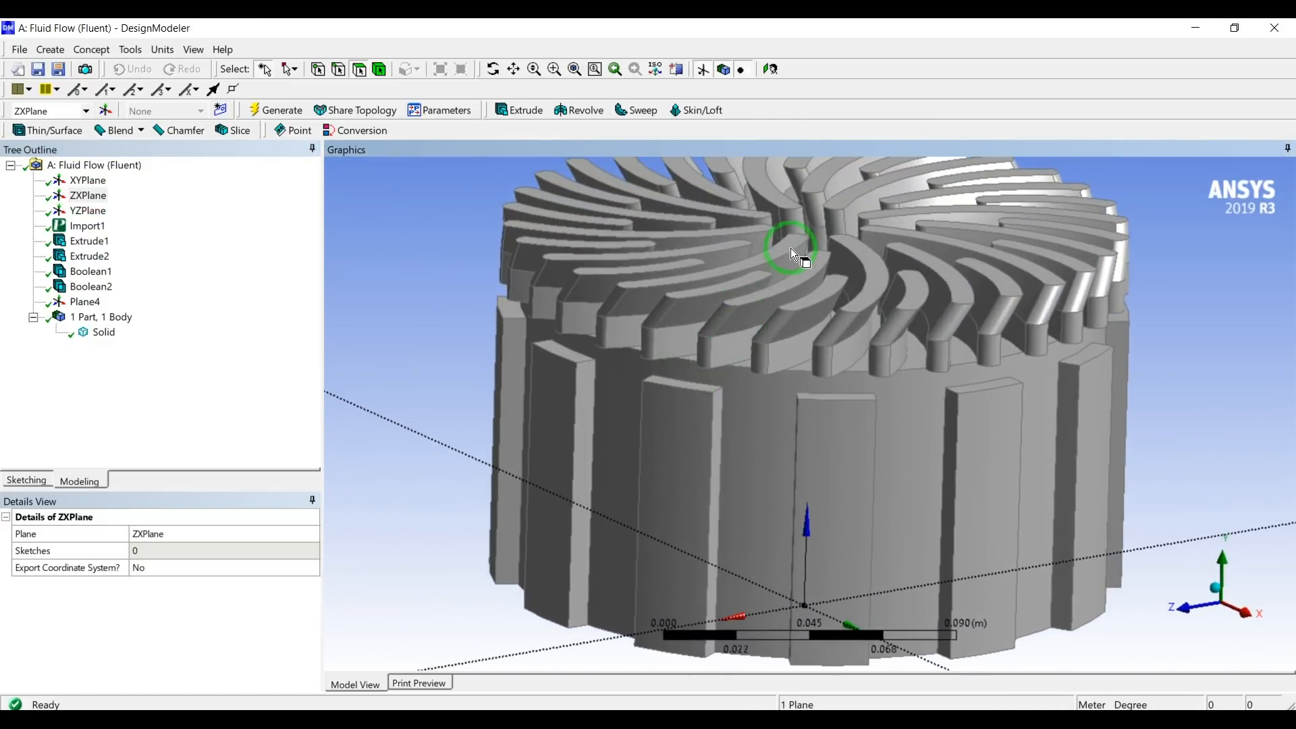
pyautogui.scroll(-4, 802, 270)
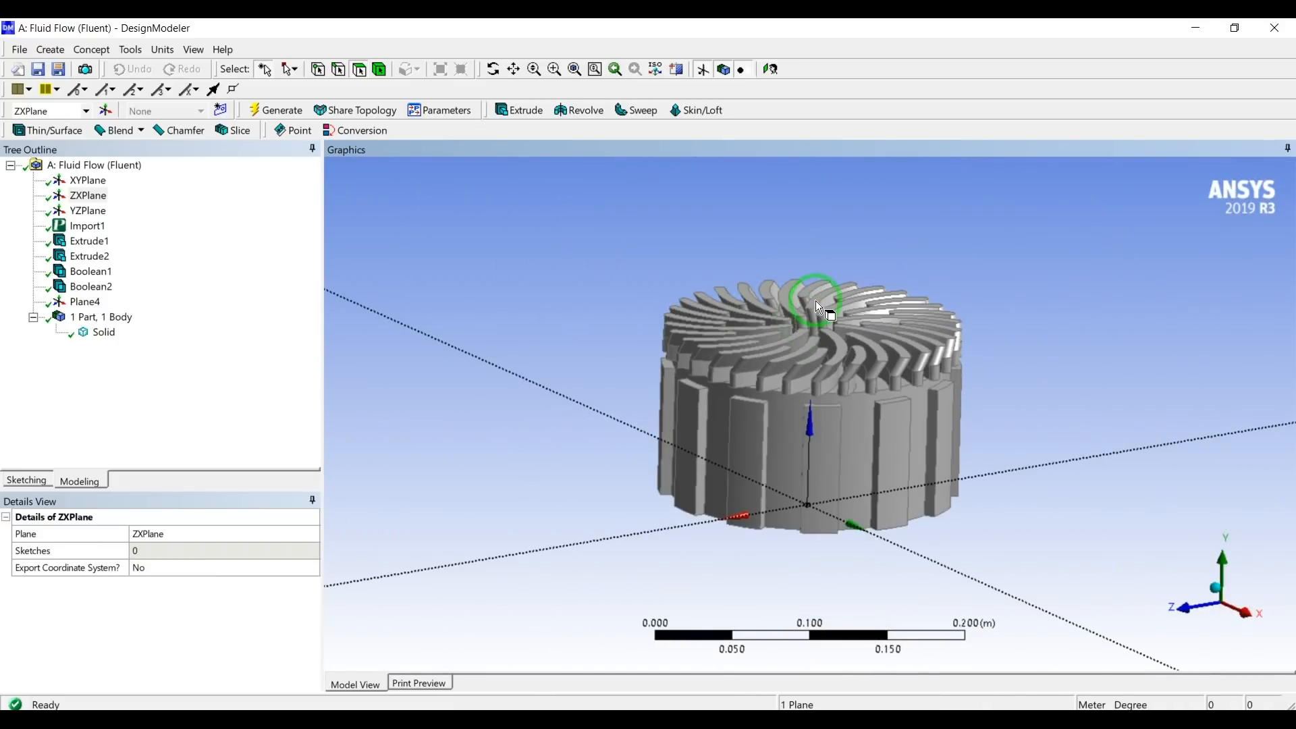
pyautogui.scroll(4, 817, 307)
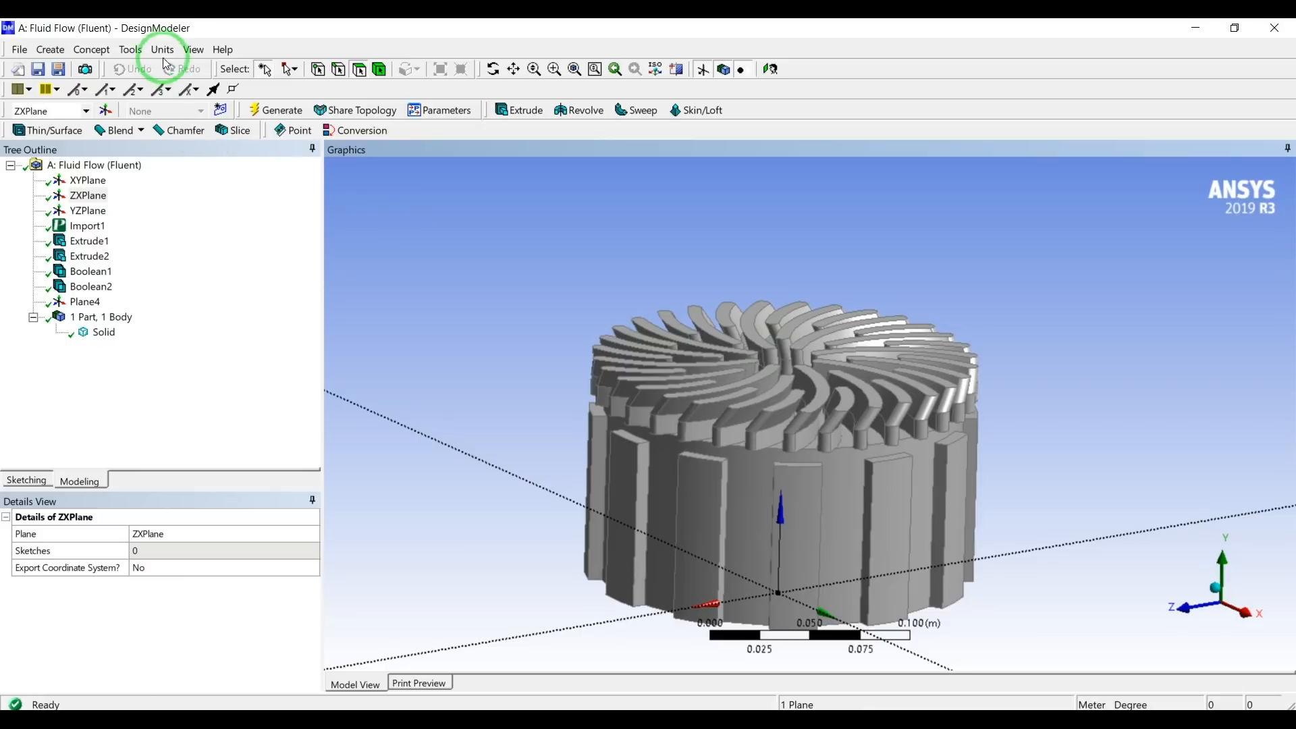
# Query the coordinates of a vertex on a vane's top face near the centre with Entity Information and select its Y coordinate.
pyautogui.click(317, 68)
pyautogui.scroll(1, 667, 233)
pyautogui.moveTo(667, 233); pyautogui.dragTo(686, 284, button='middle')
pyautogui.scroll(1, 685, 283)
pyautogui.scroll(3, 685, 282)
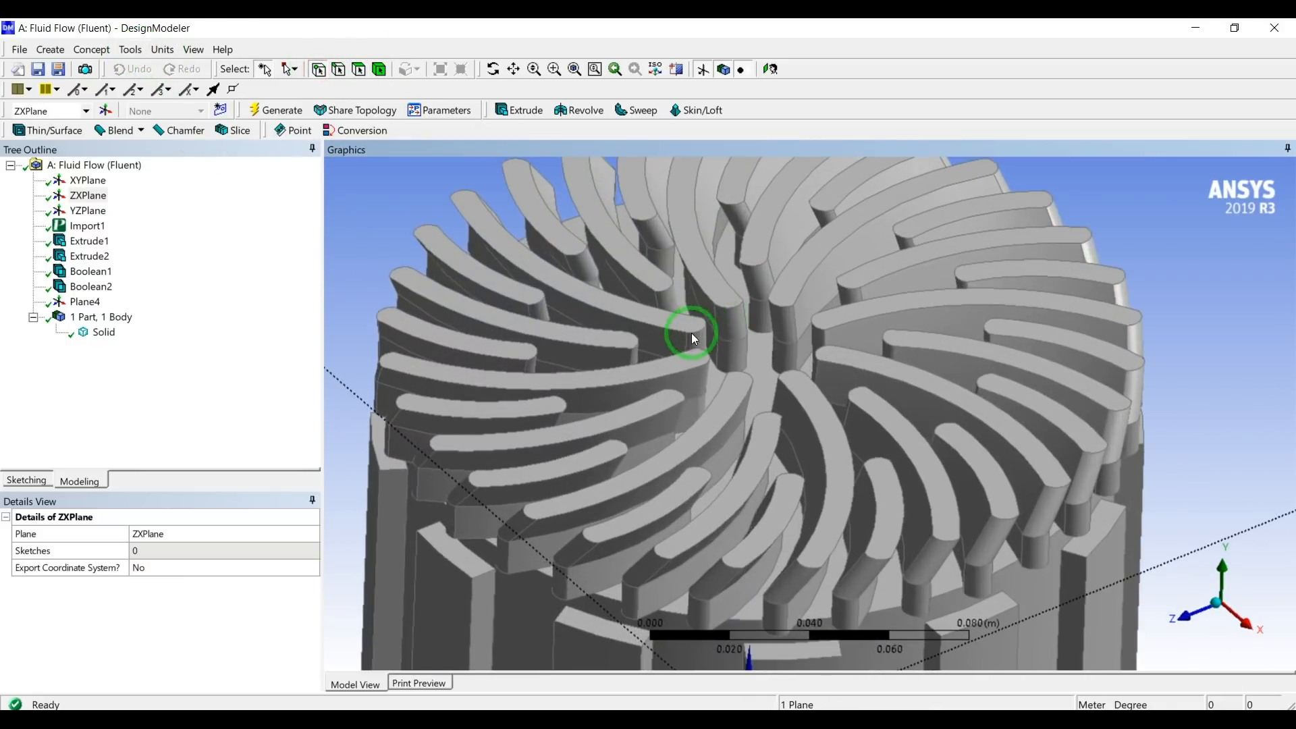
pyautogui.click(688, 334)
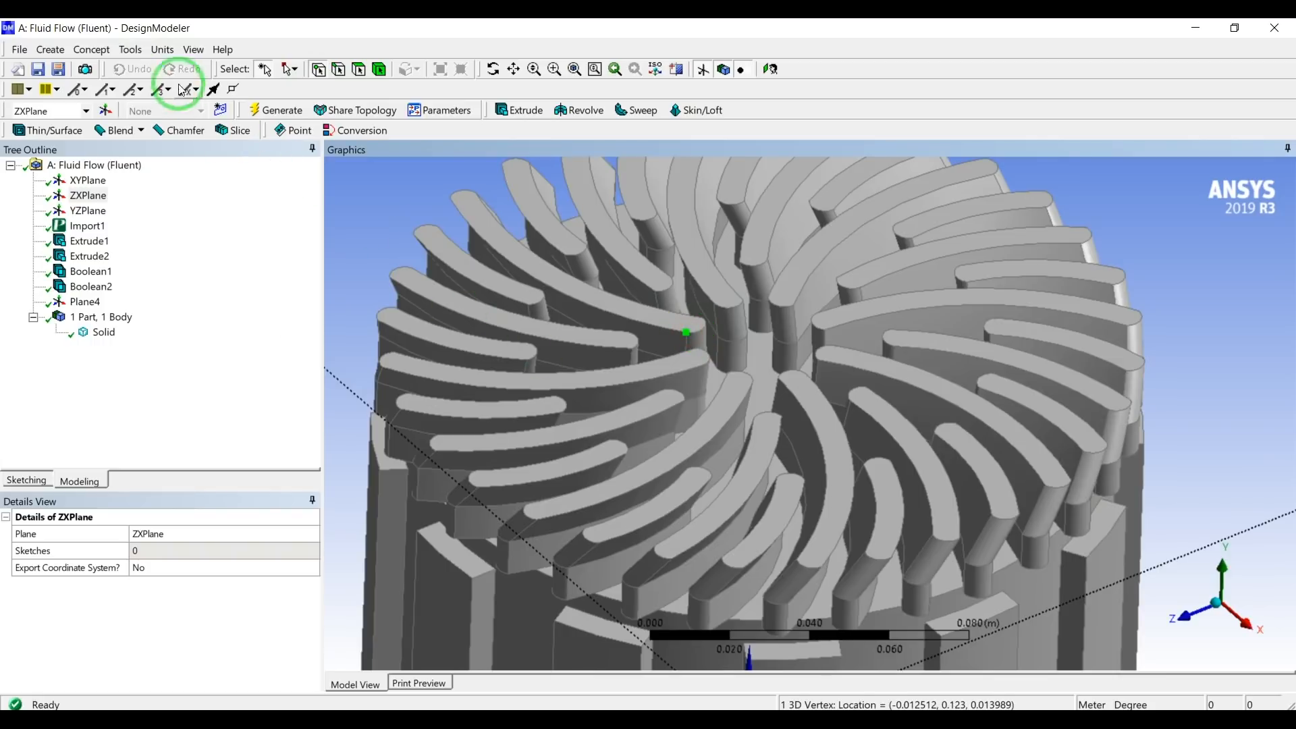
pyautogui.click(132, 50)
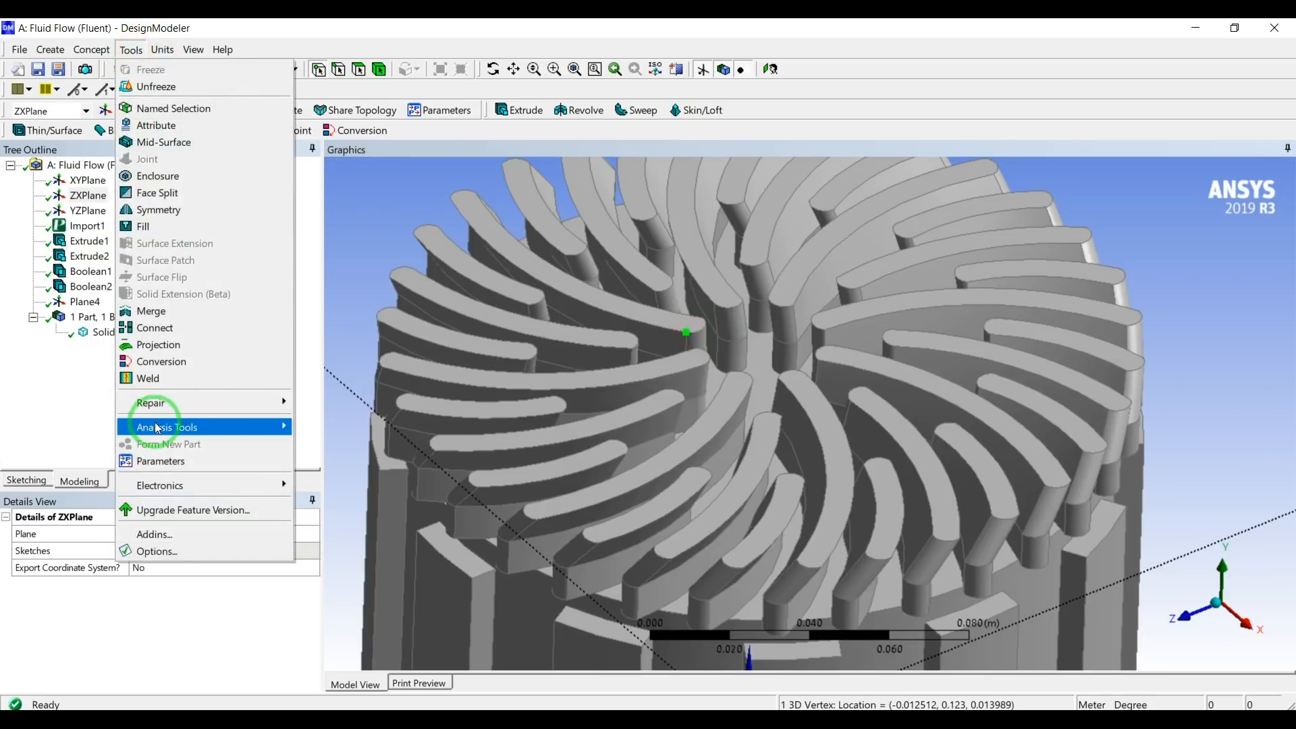
pyautogui.moveTo(189, 427)
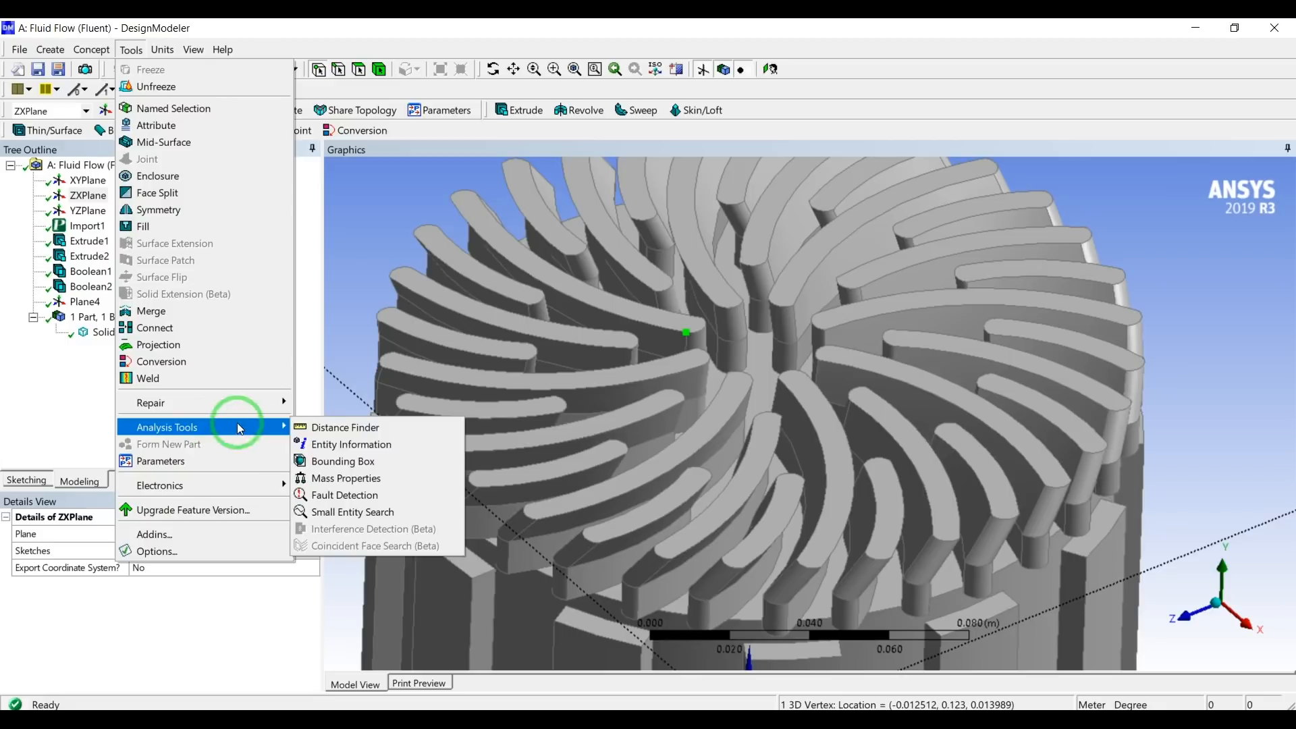
pyautogui.click(335, 445)
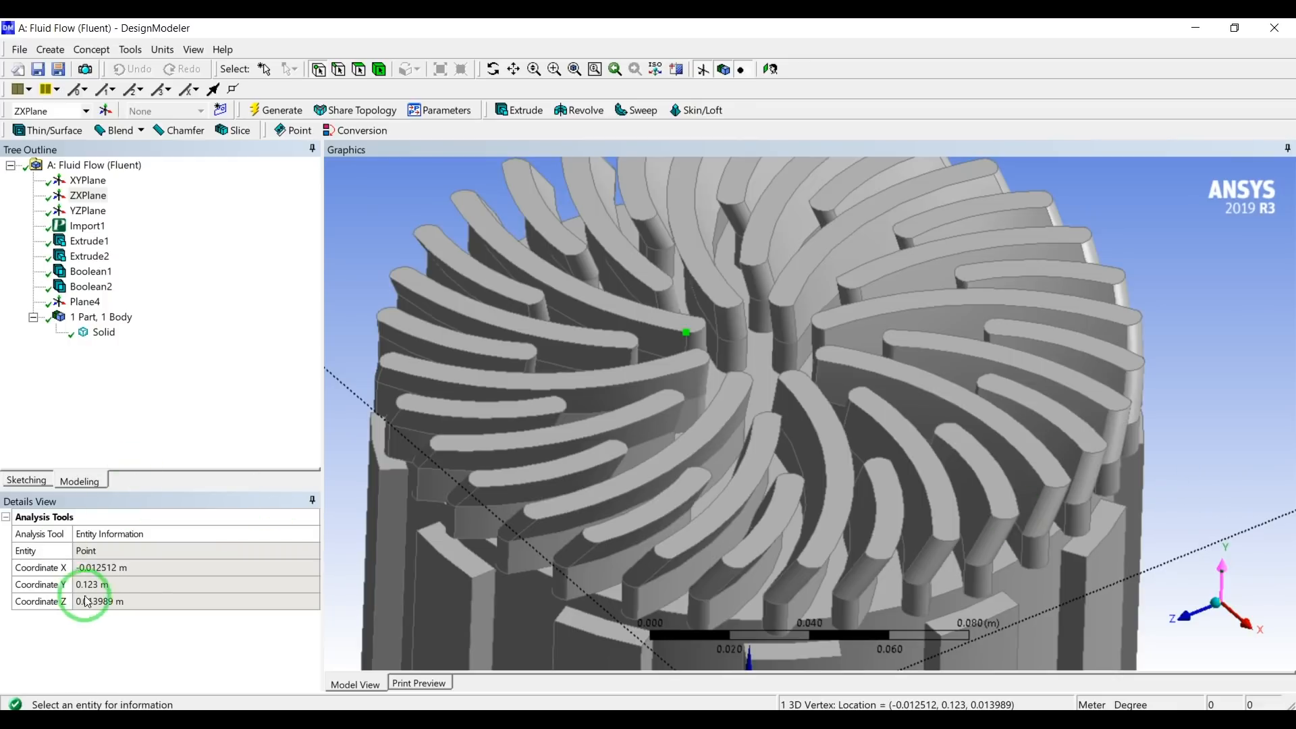
pyautogui.click(93, 585)
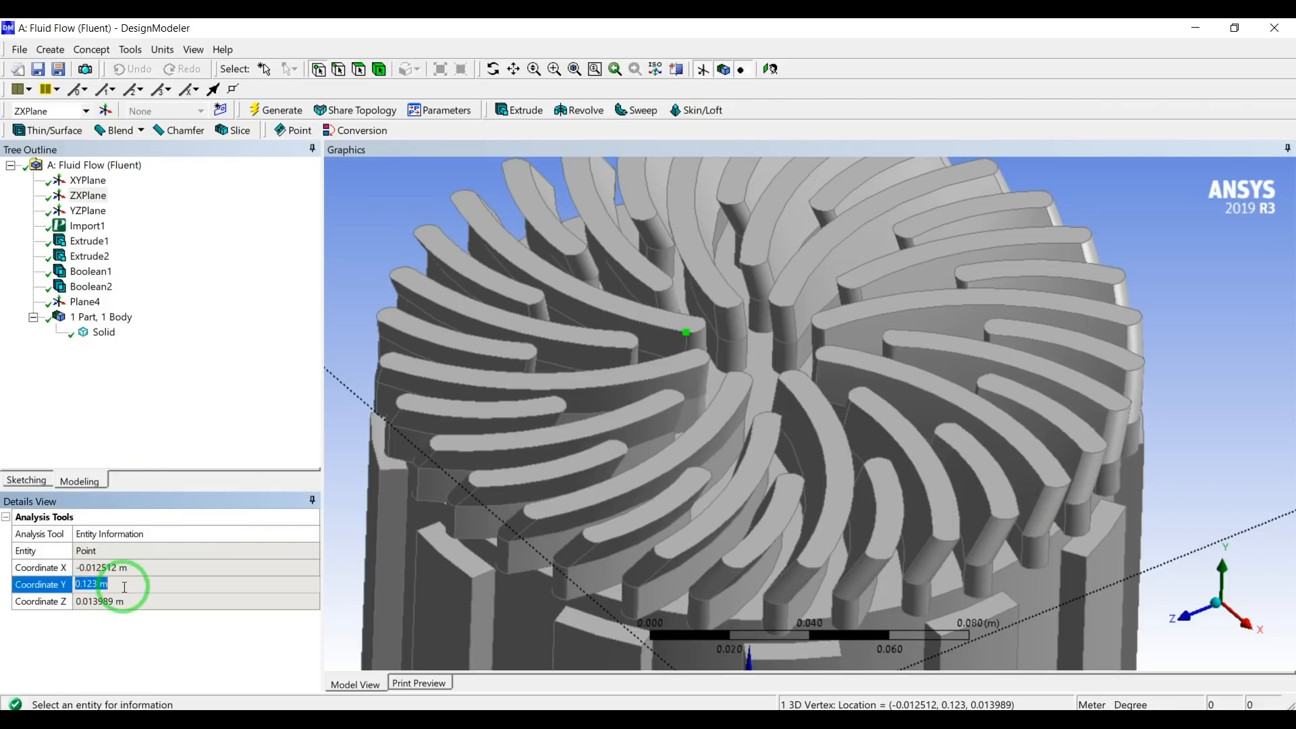
# Change the model's length unit to millimetres.
pyautogui.click(163, 49)
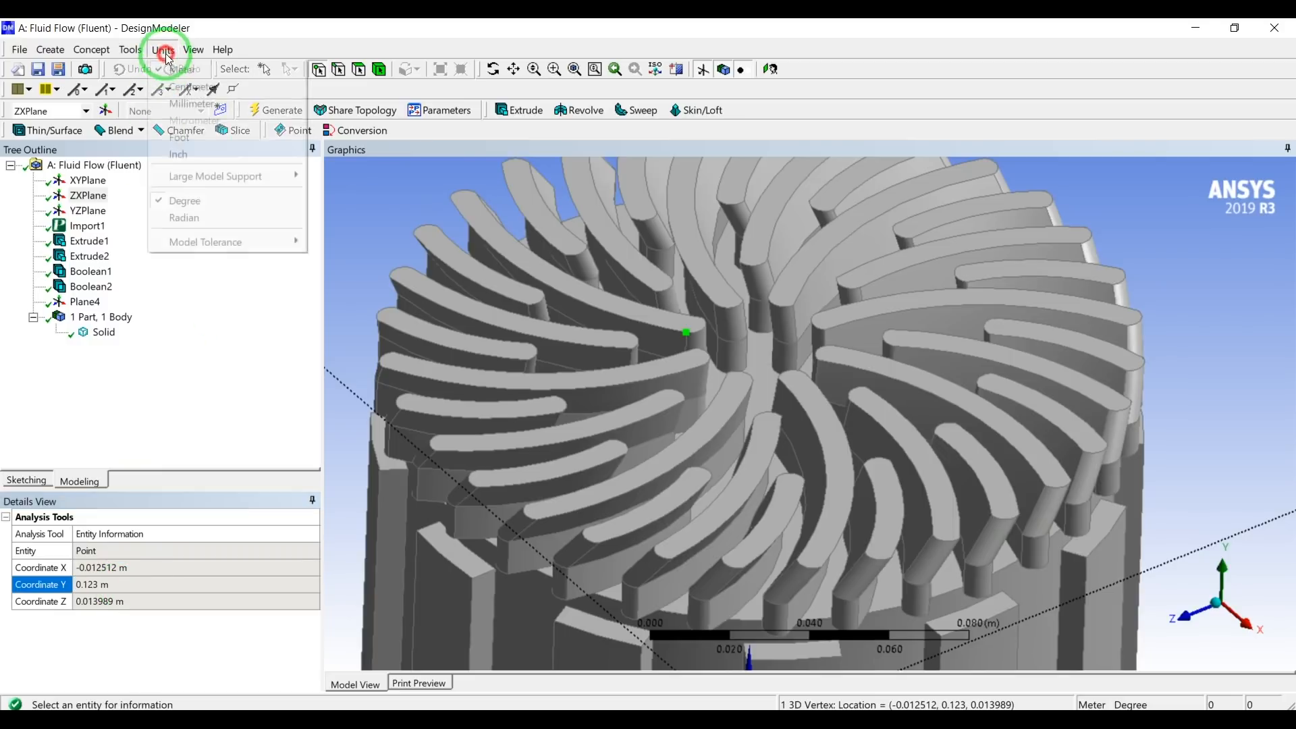
pyautogui.click(183, 101)
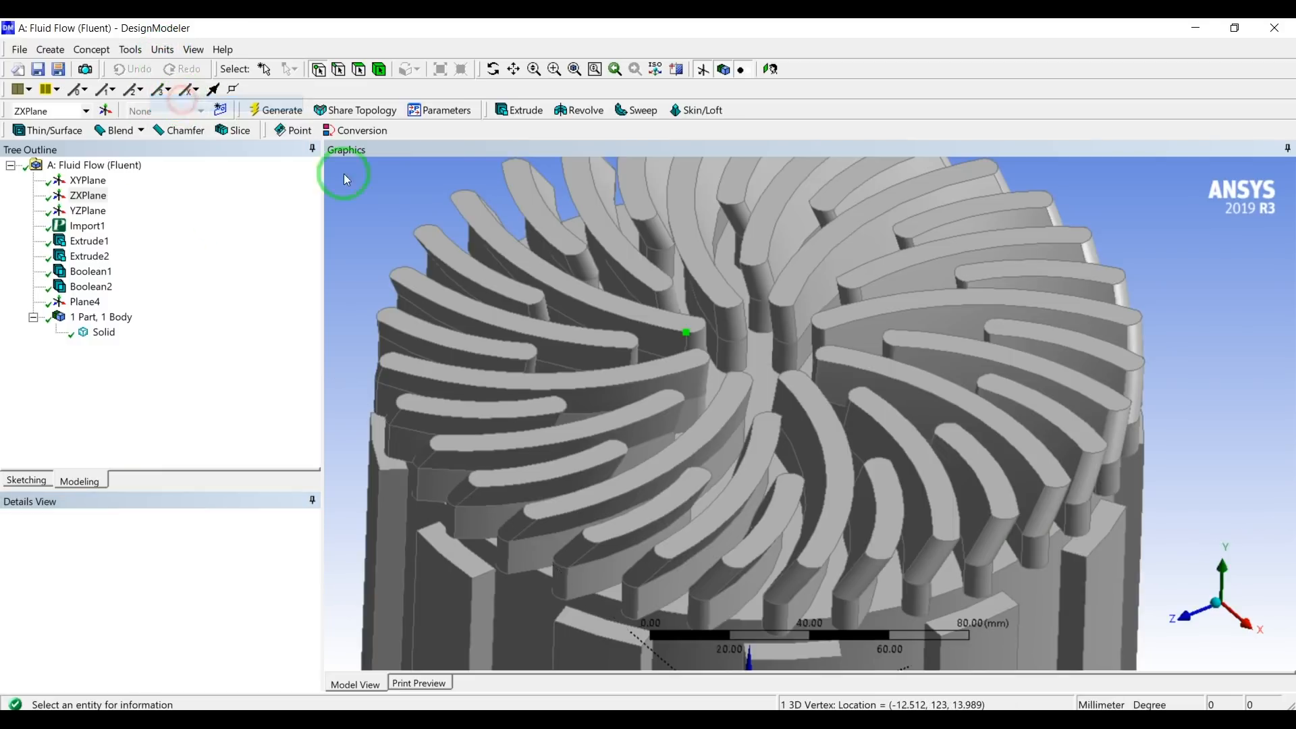
pyautogui.scroll(3, 518, 234)
pyautogui.scroll(-3, 518, 234)
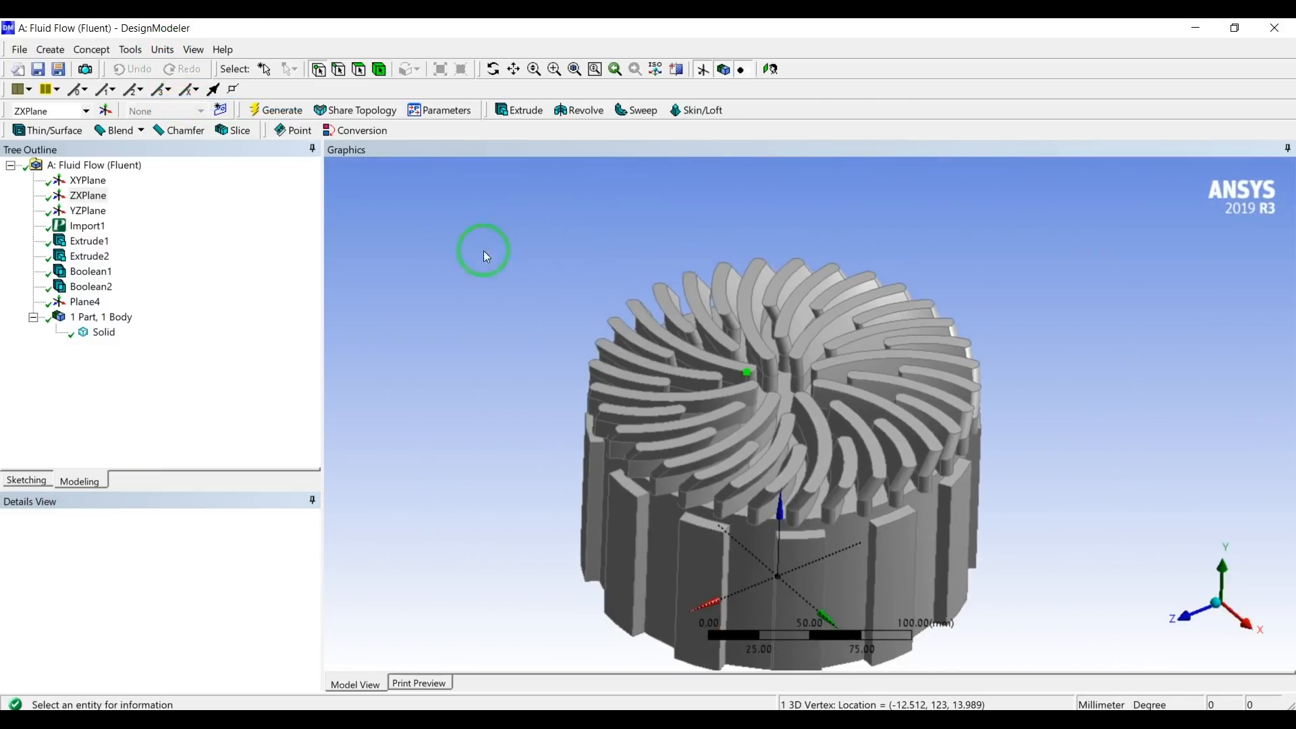
# Reopen Plane4 for editing its selections and set its first transform to Offset Z.
pyautogui.click(86, 302)
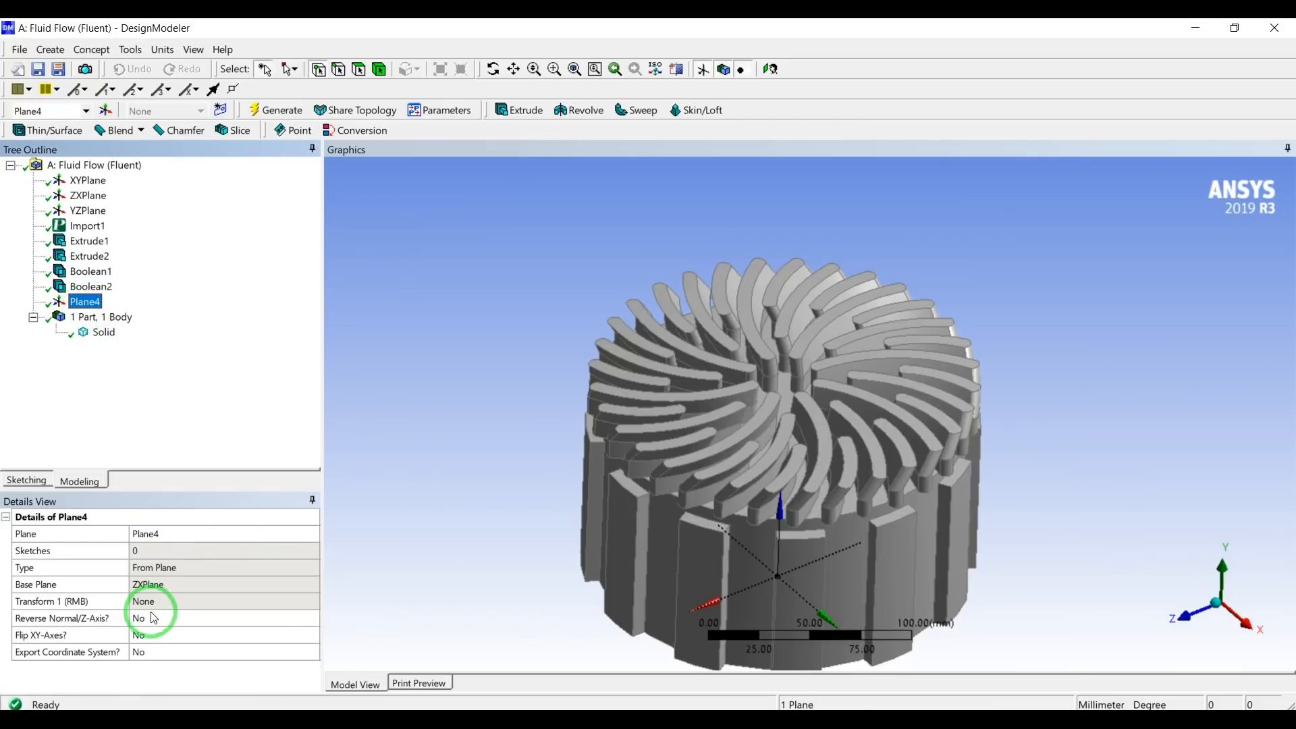
pyautogui.rightClick(97, 304)
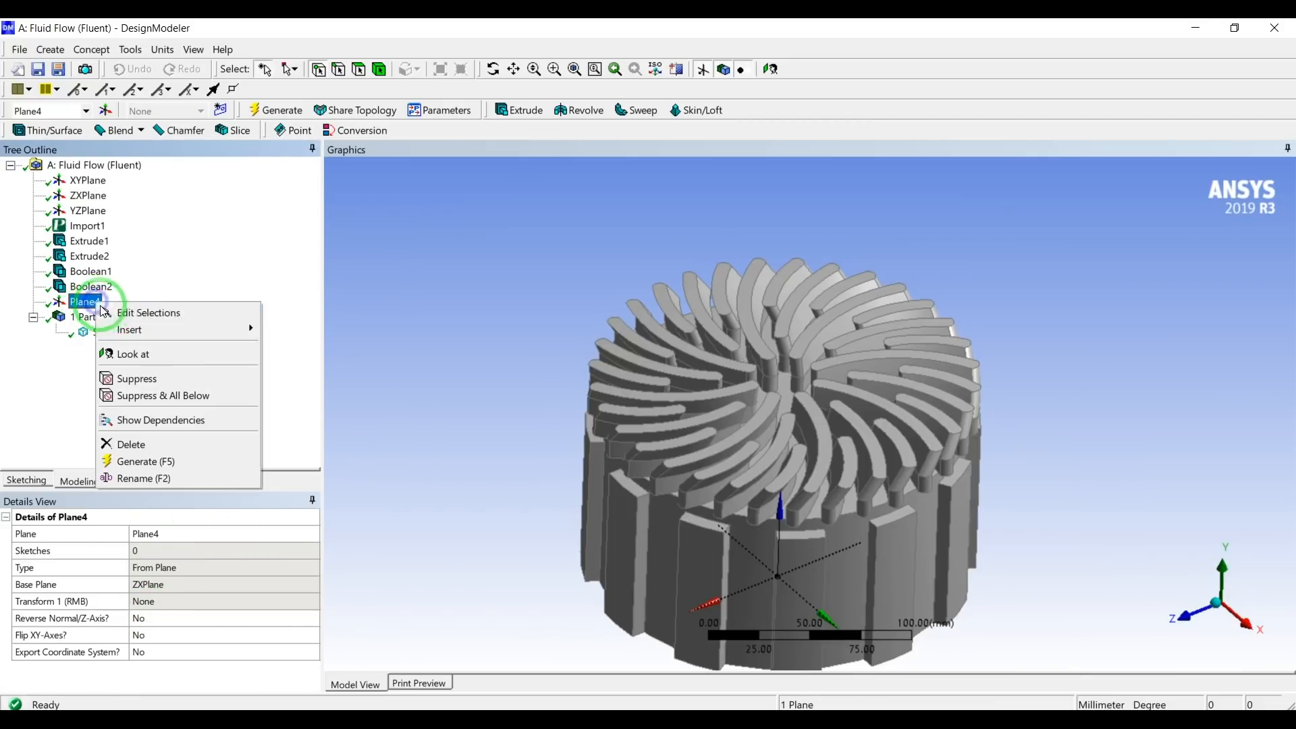
pyautogui.click(112, 312)
pyautogui.click(159, 602)
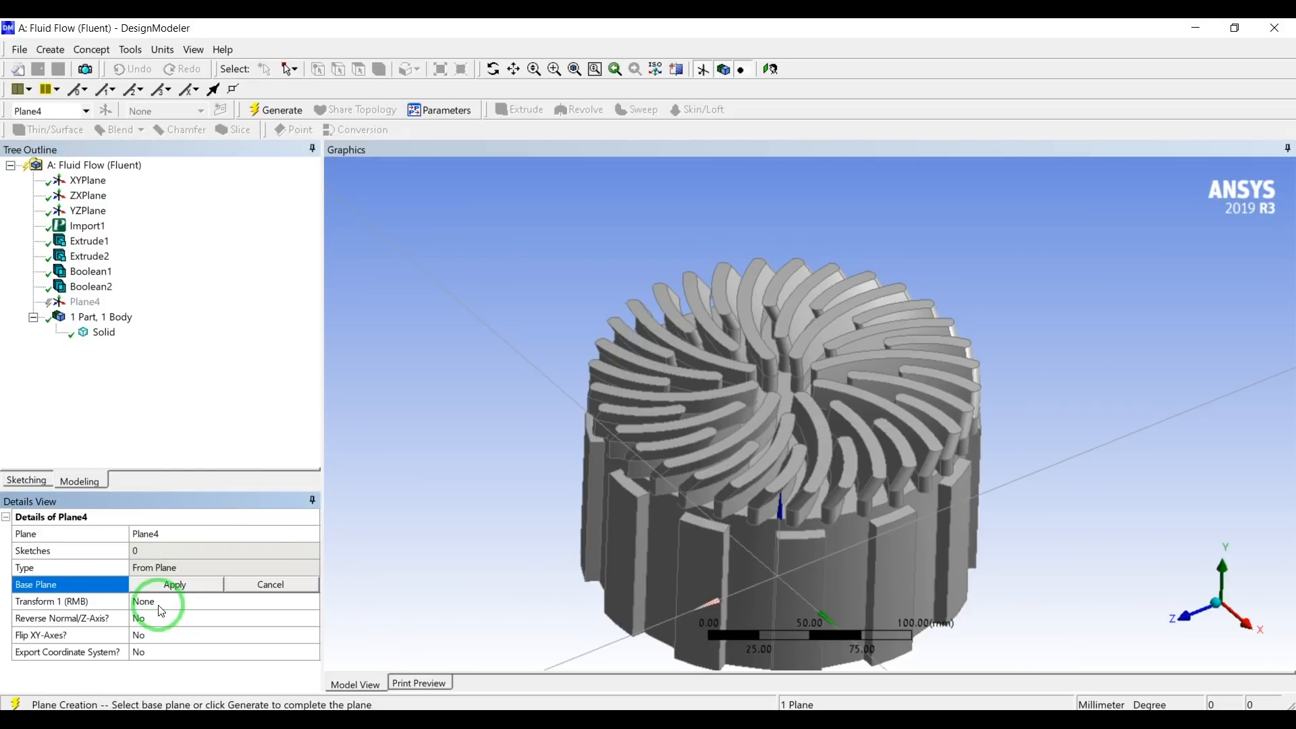
pyautogui.click(312, 601)
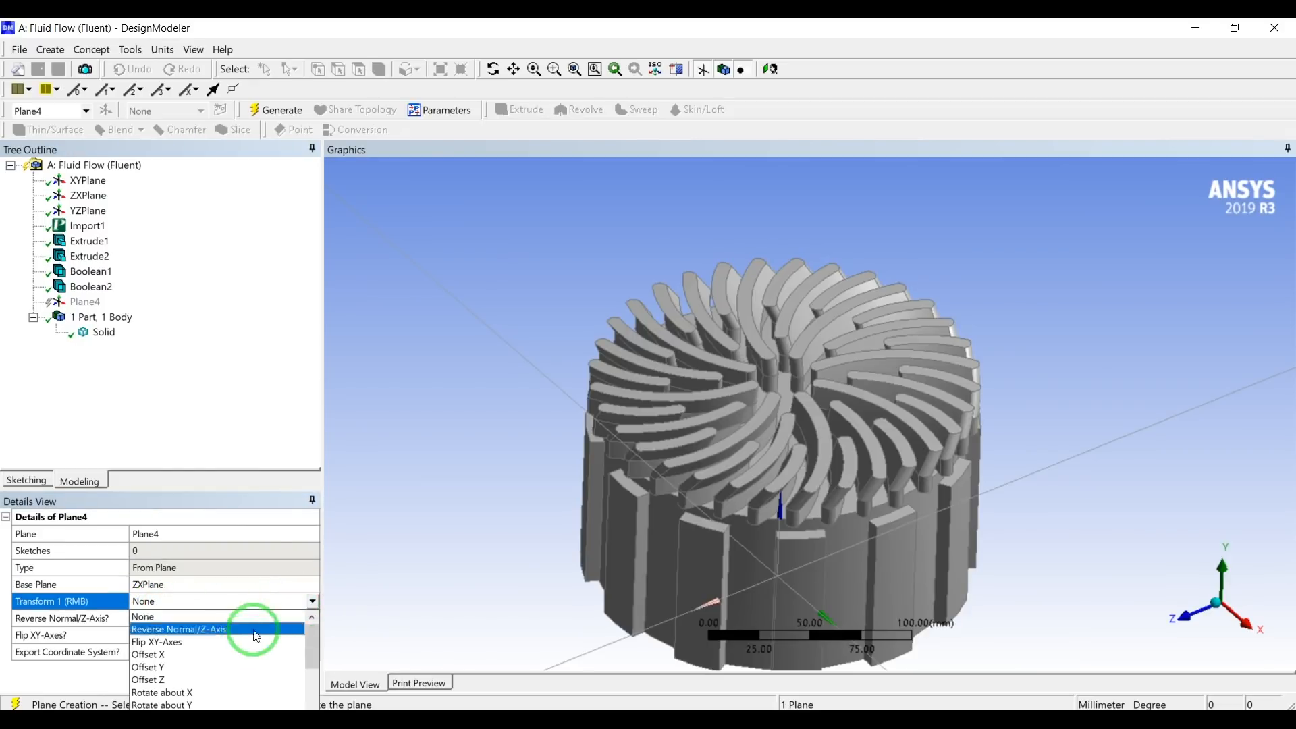
pyautogui.click(209, 679)
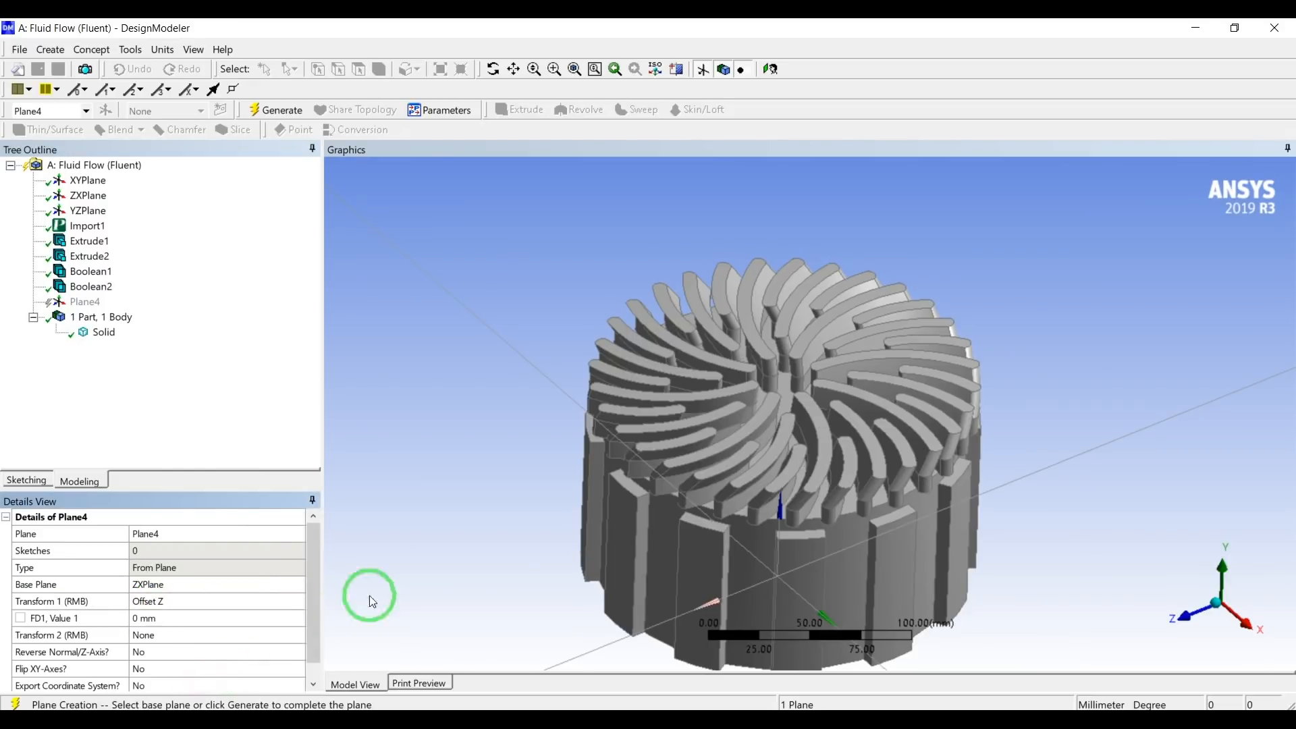
# Set Plane4's Z offset to 123 mm, generate it and inspect its position on the vane tops.
pyautogui.scroll(1, 471, 532)
pyautogui.scroll(-2, 471, 532)
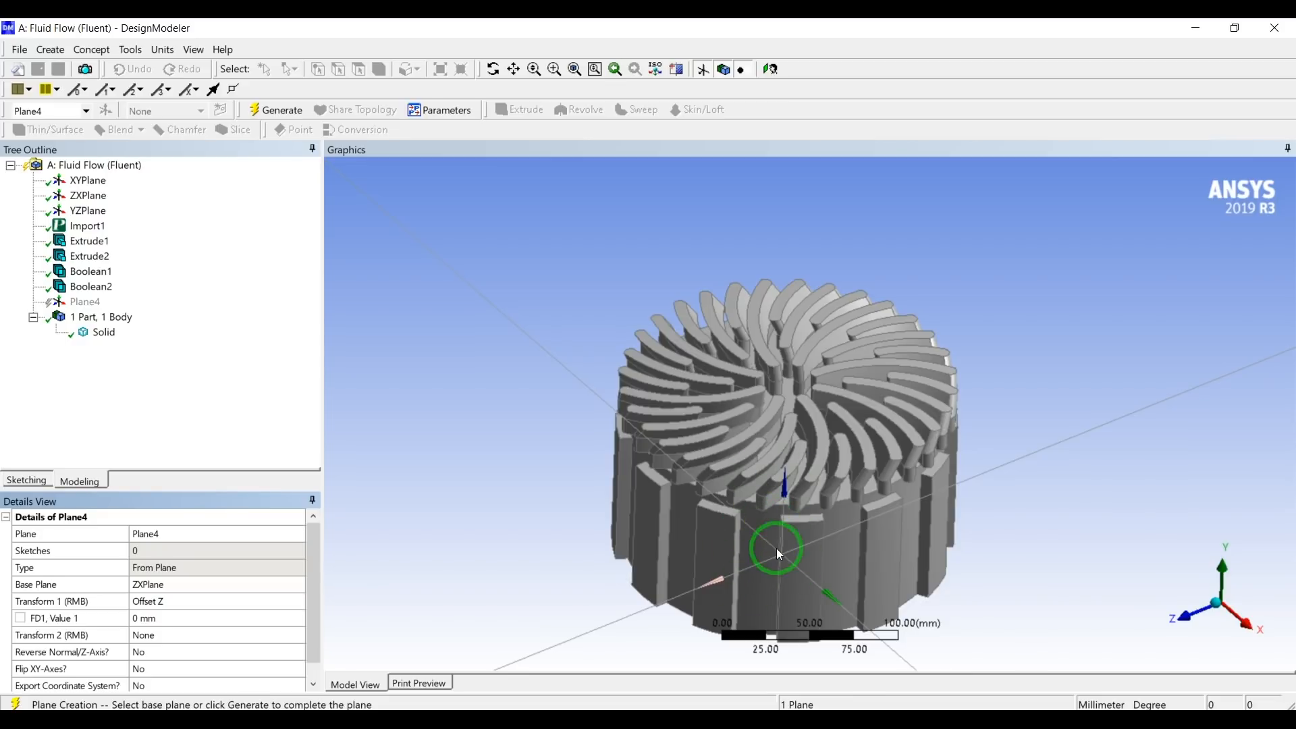
pyautogui.click(144, 616)
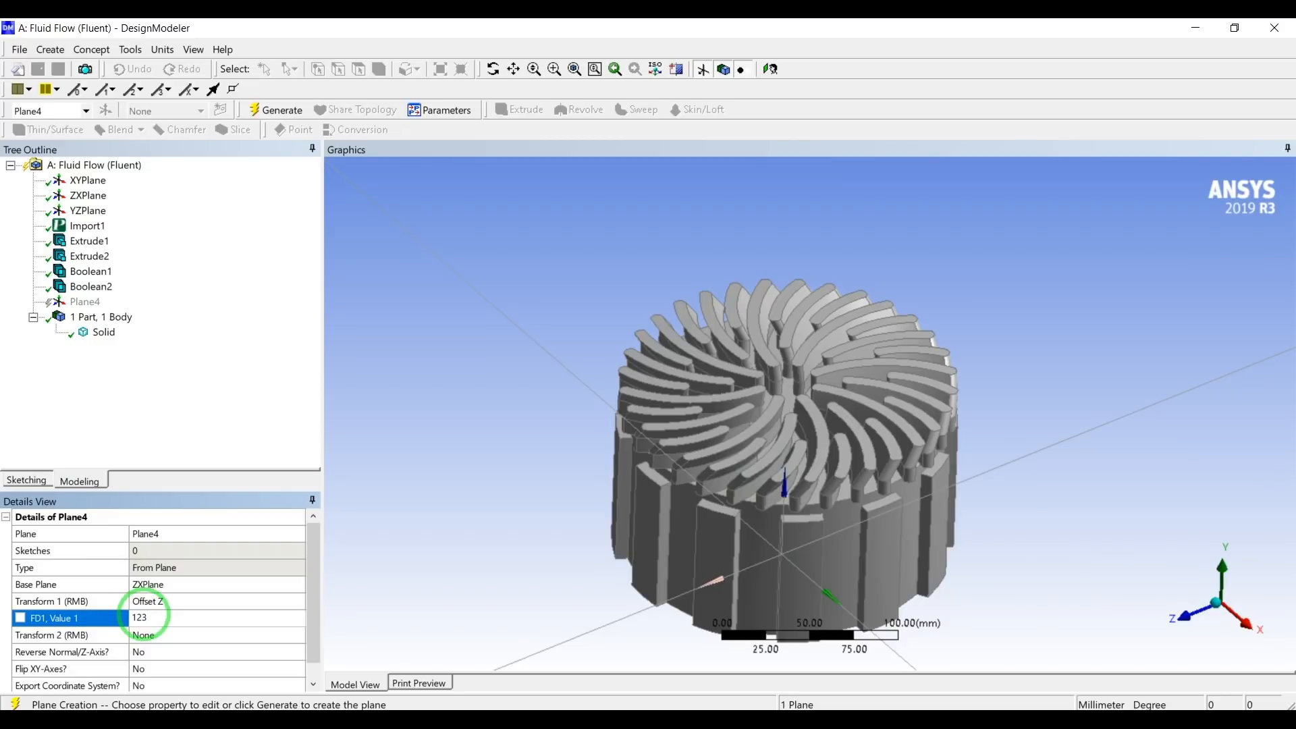
pyautogui.click(275, 111)
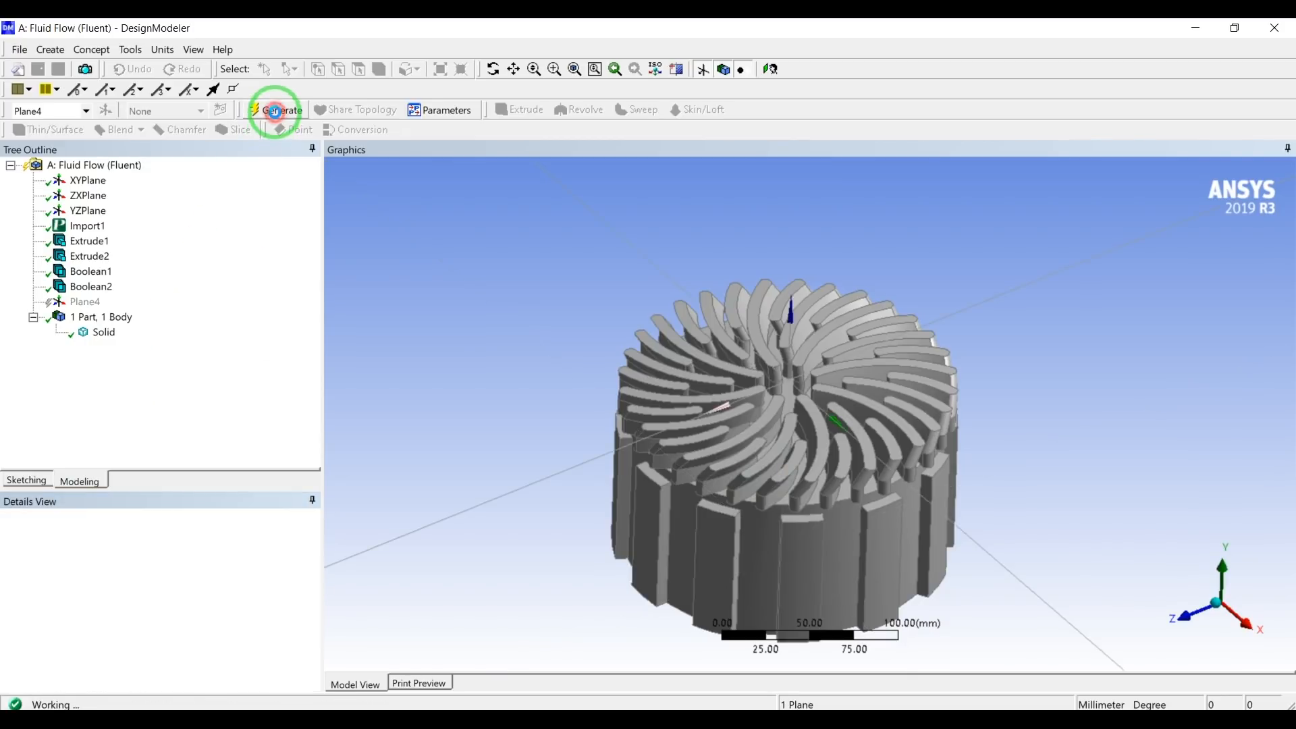
pyautogui.scroll(5, 776, 364)
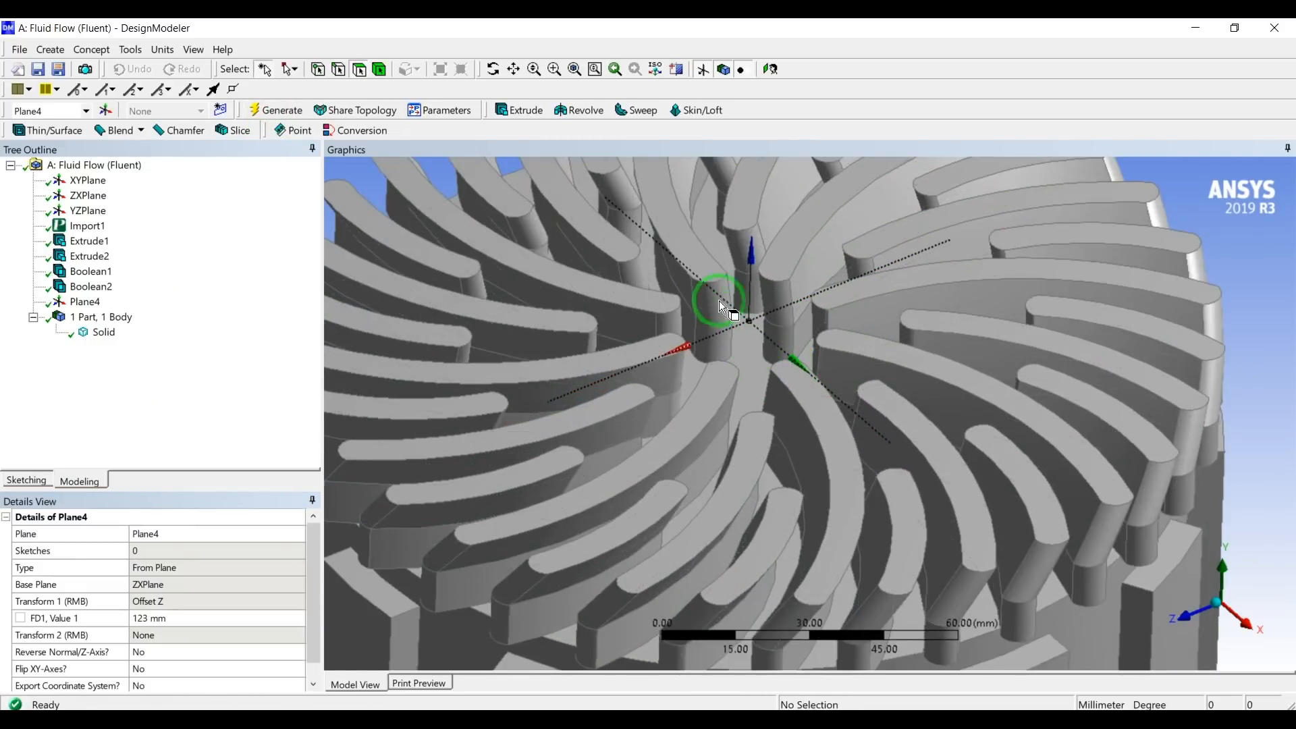
pyautogui.scroll(-2, 533, 228)
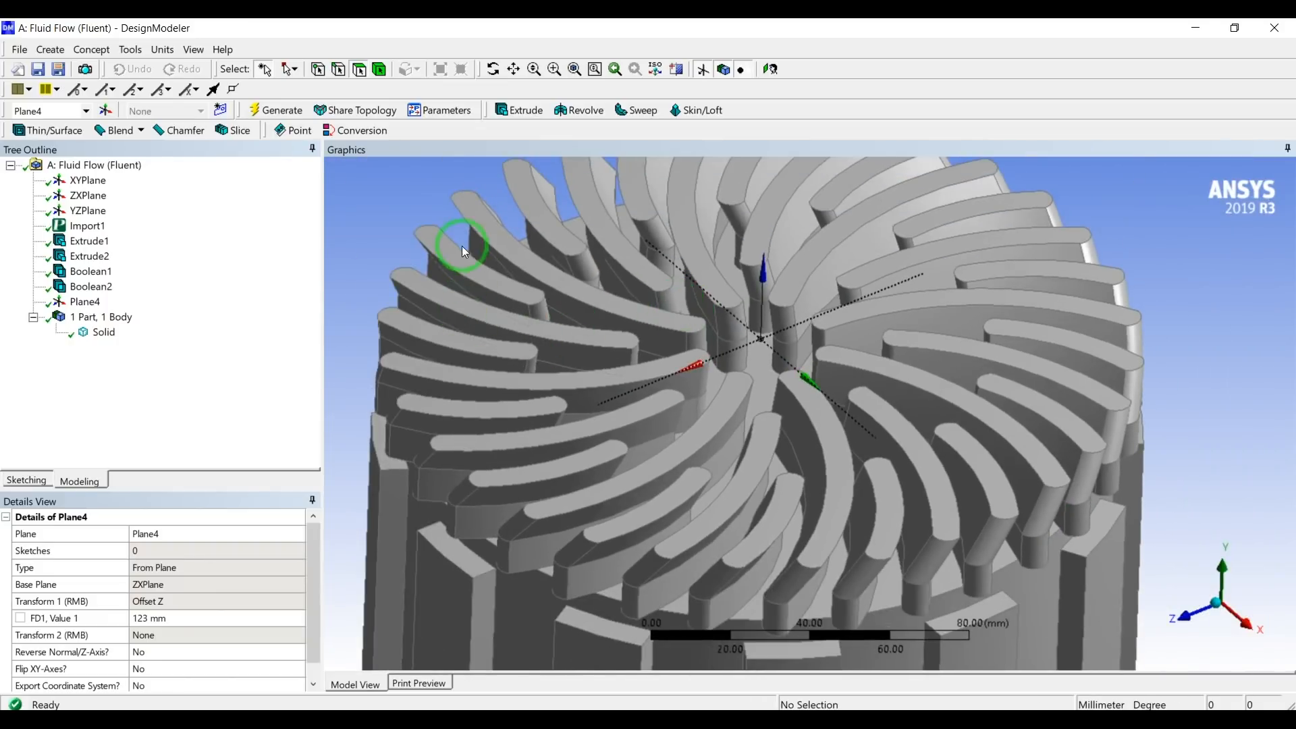
pyautogui.scroll(-5, 715, 339)
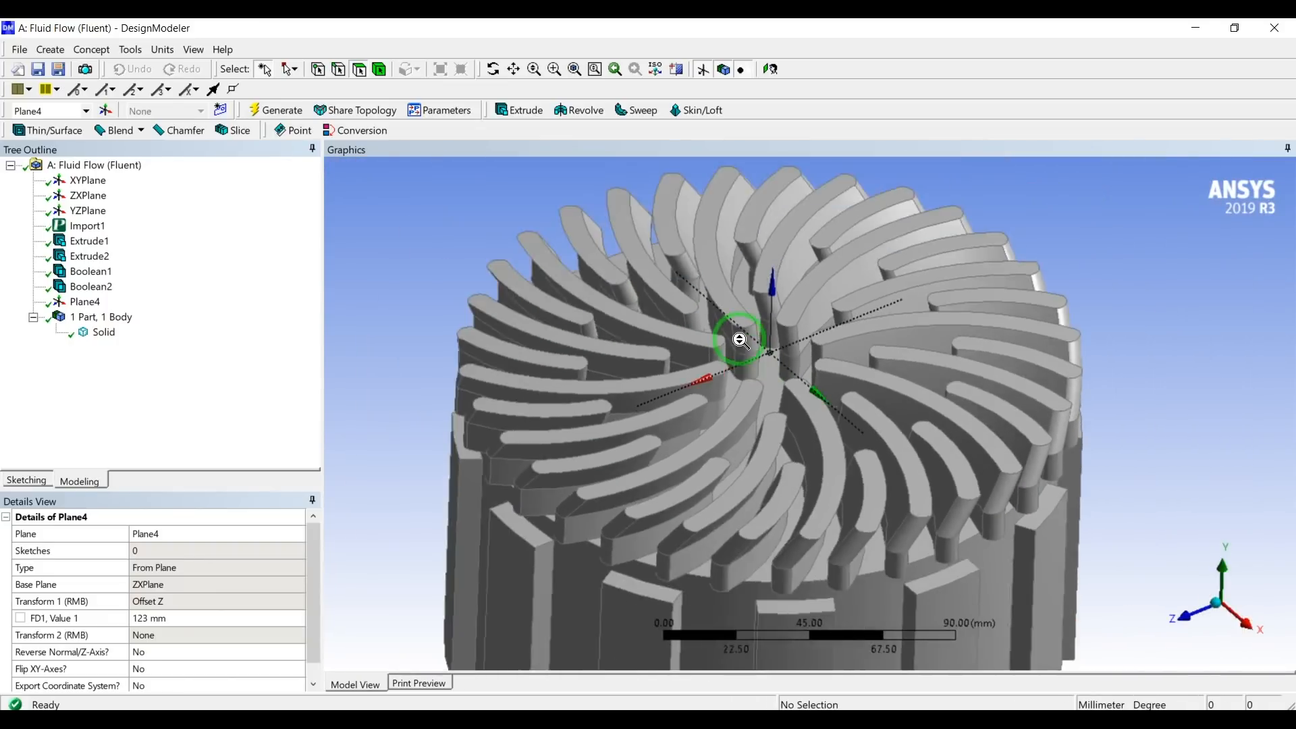
# Create a new sketch on Plane4 at the vane tops, viewed from above, and open it for sketching.
pyautogui.moveTo(599, 420); pyautogui.dragTo(1186, 599, button='middle')
pyautogui.click(1223, 601)
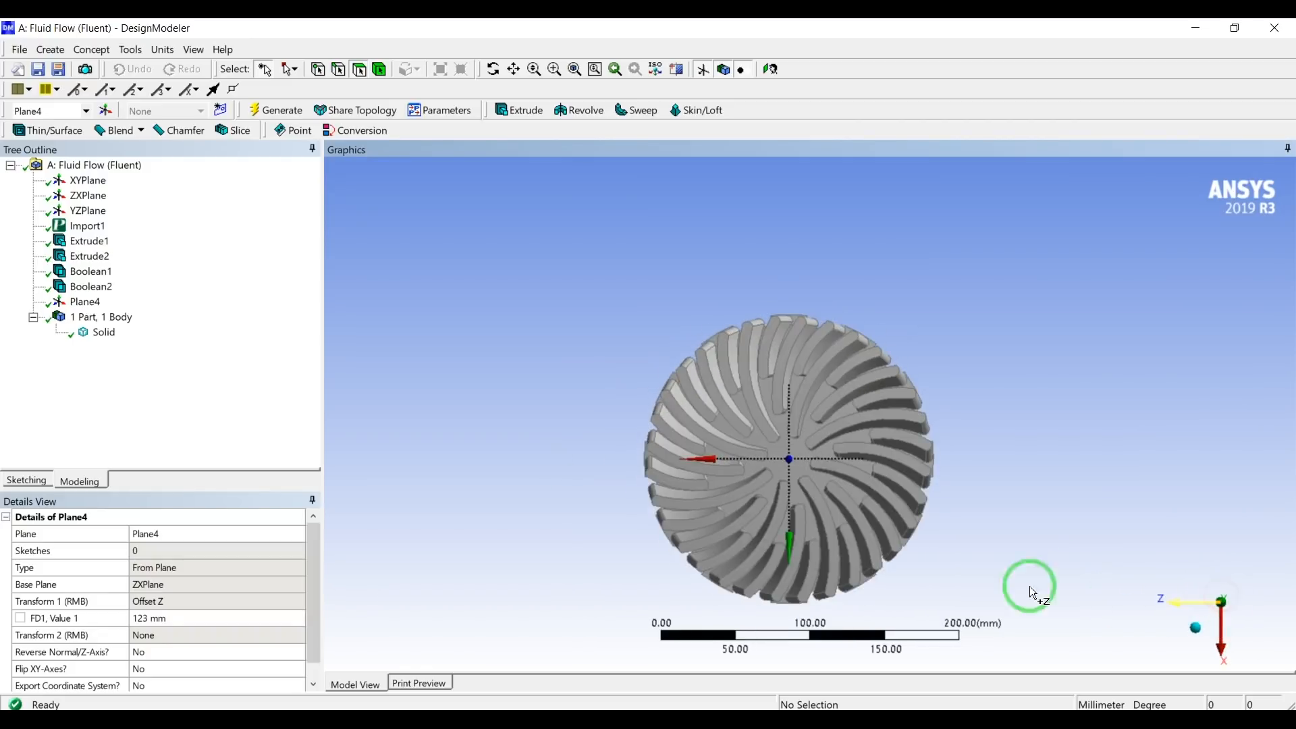
pyautogui.click(83, 301)
pyautogui.click(225, 111)
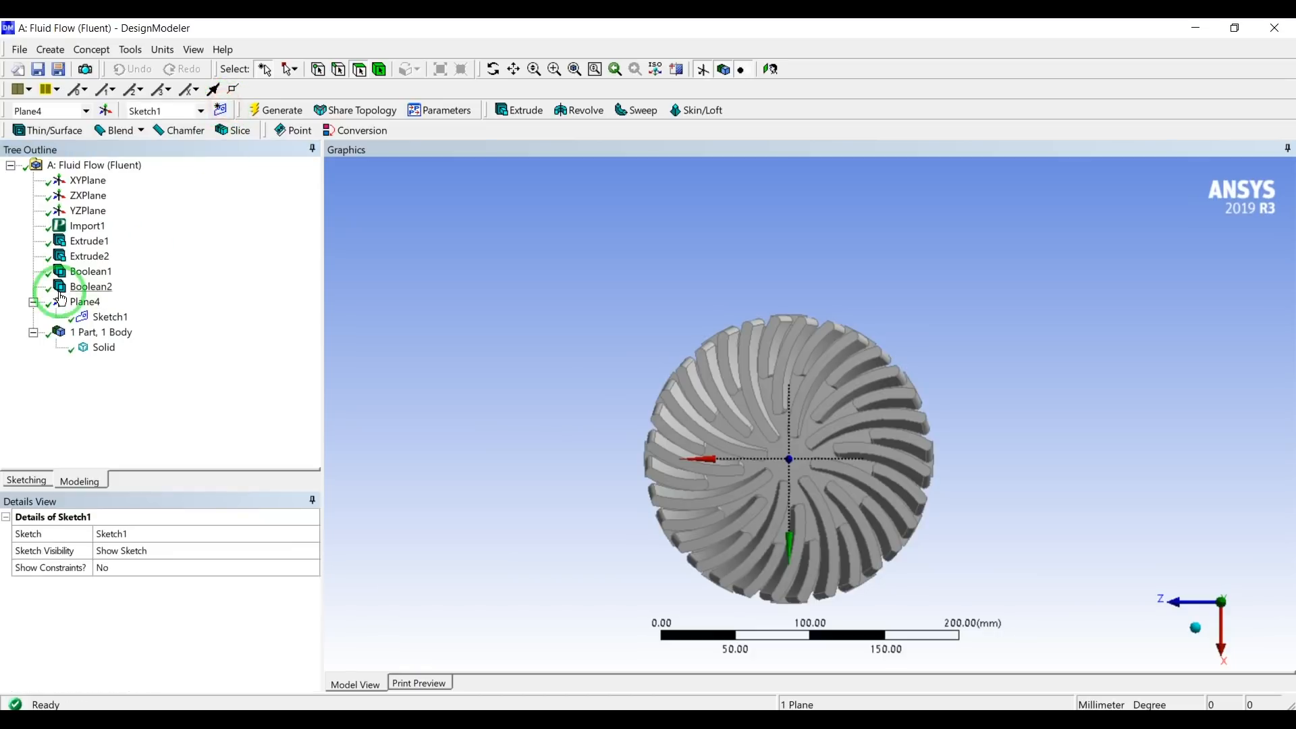
pyautogui.click(49, 483)
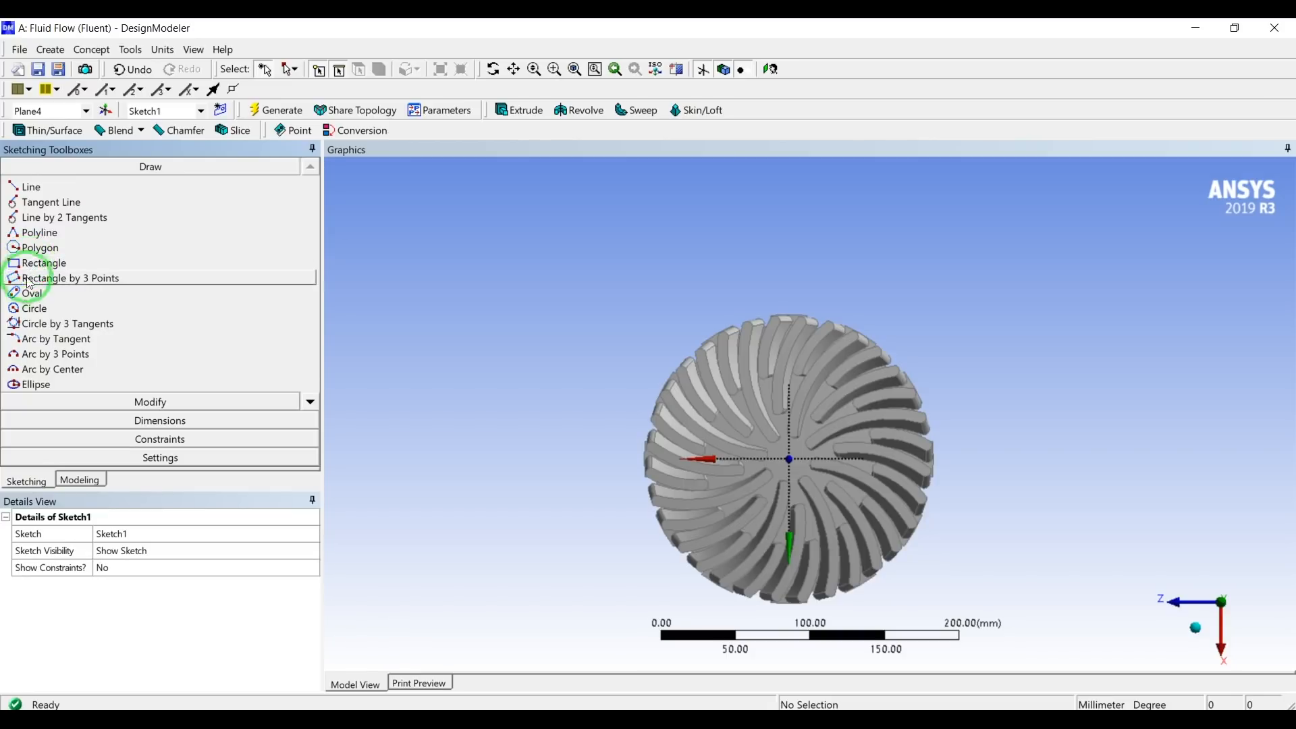
# Sketch a circle about 664 mm in diameter centred on the plane's origin, surrounding the diffuser.
pyautogui.click(34, 309)
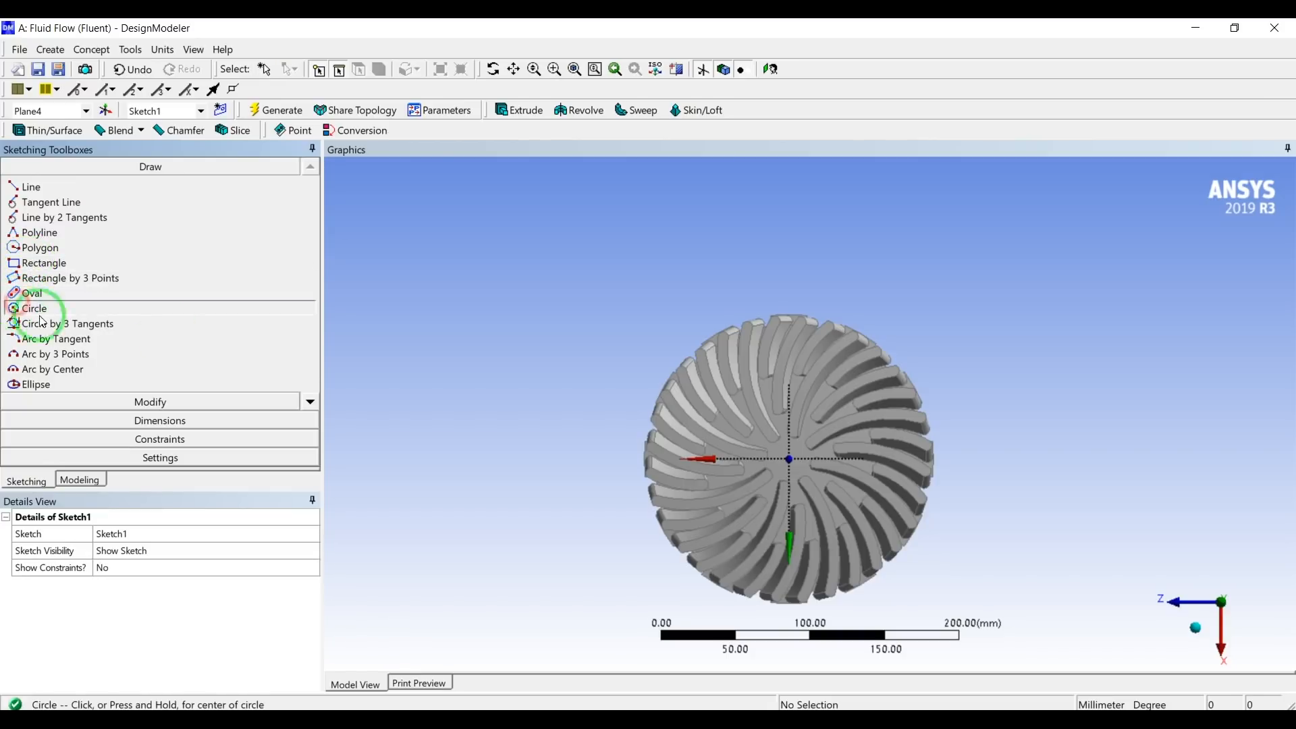
pyautogui.click(795, 457)
pyautogui.scroll(-4, 926, 302)
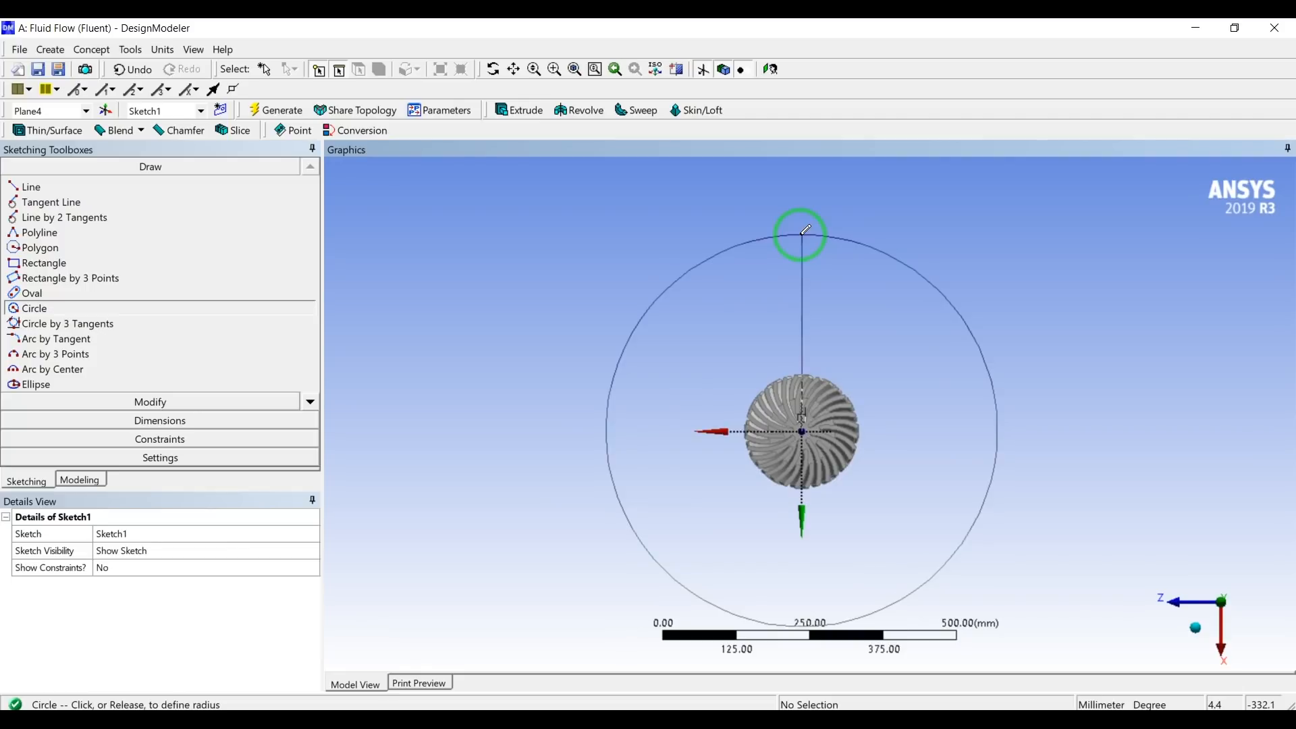
pyautogui.click(803, 234)
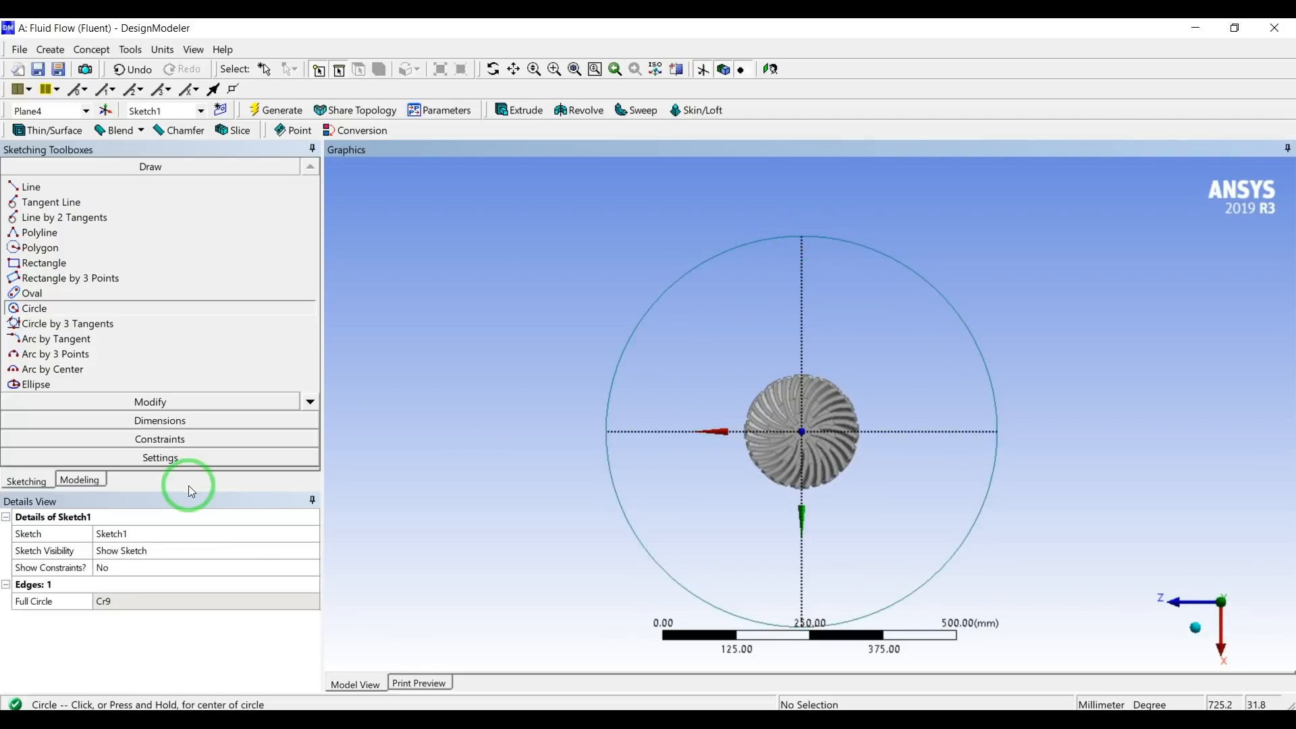
# Dimension the circle's diameter and set it to 500 mm.
pyautogui.click(160, 420)
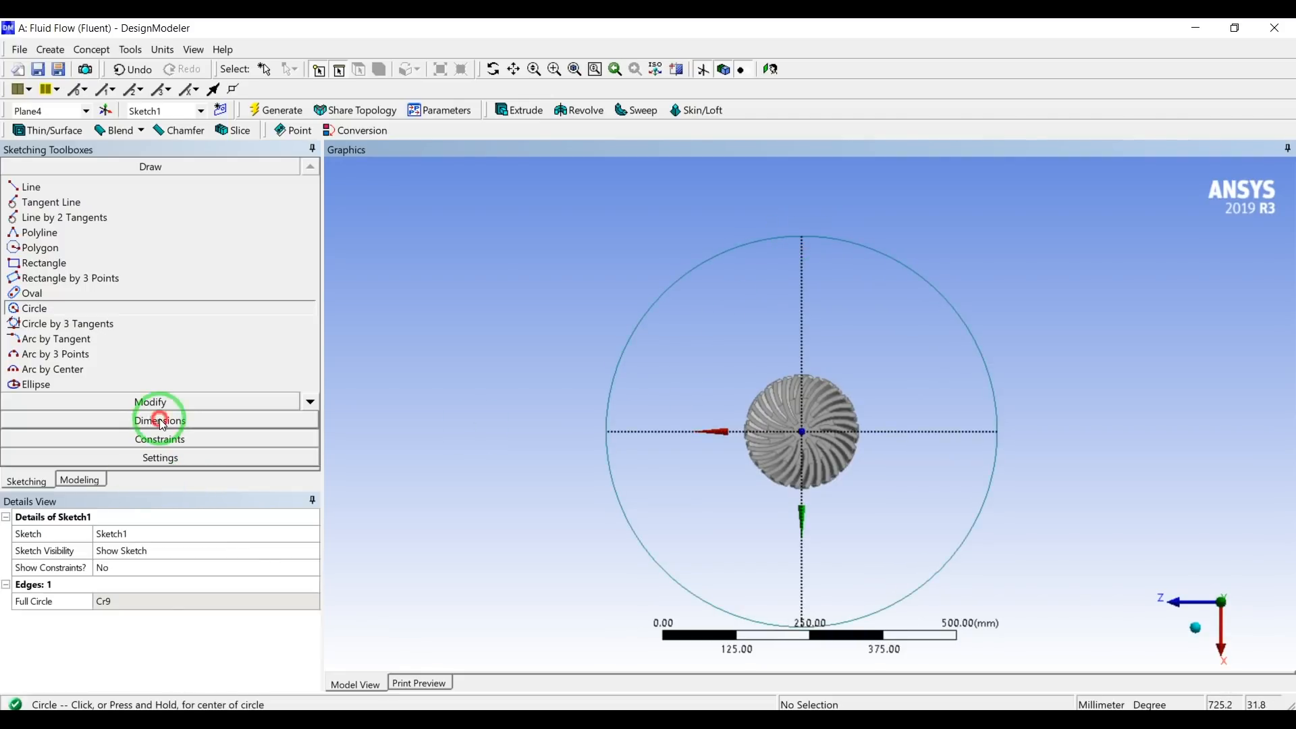
pyautogui.click(720, 256)
pyautogui.click(535, 308)
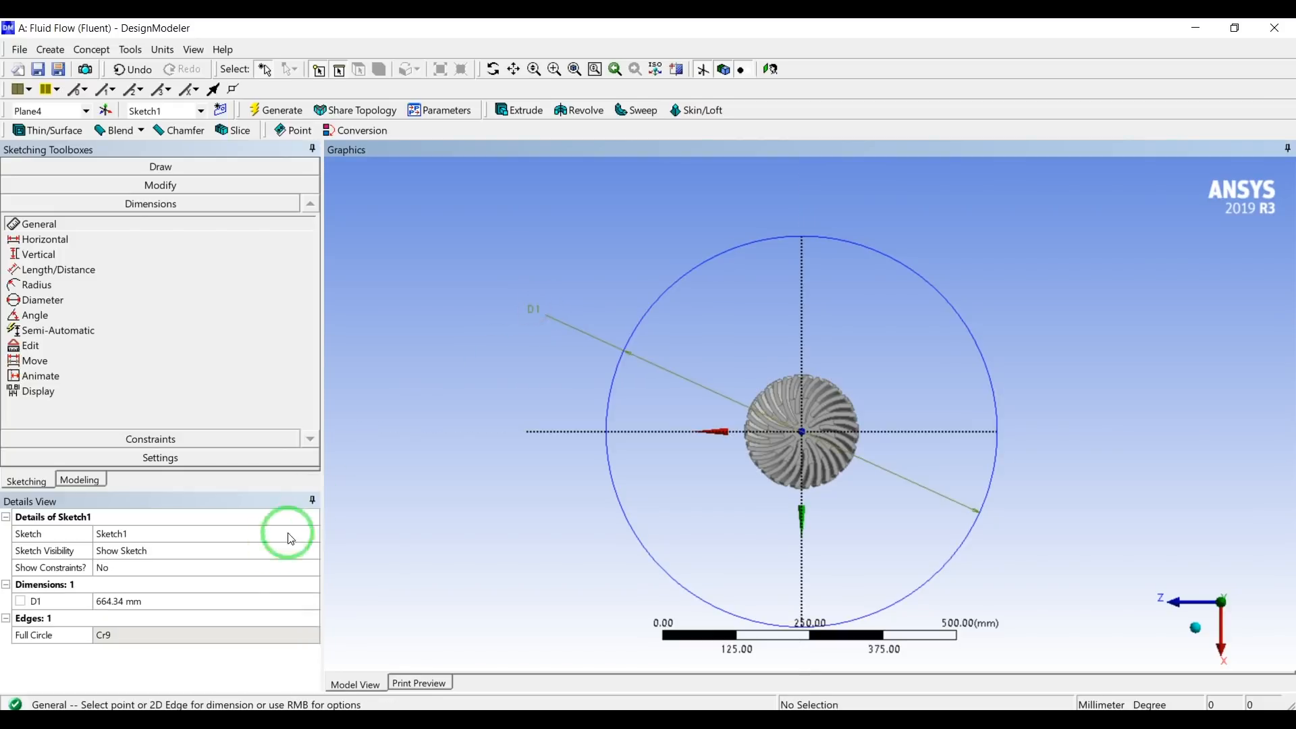
pyautogui.click(150, 600)
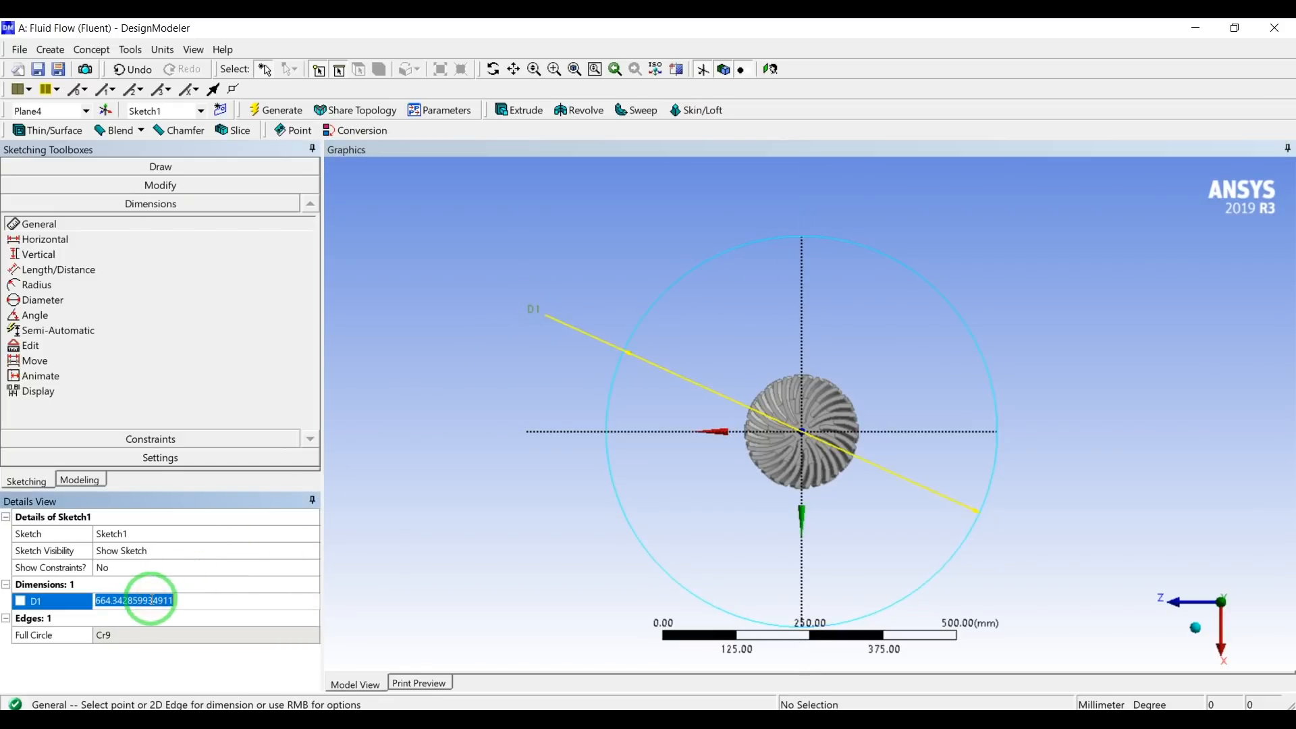
pyautogui.write('500')
pyautogui.press('Return')
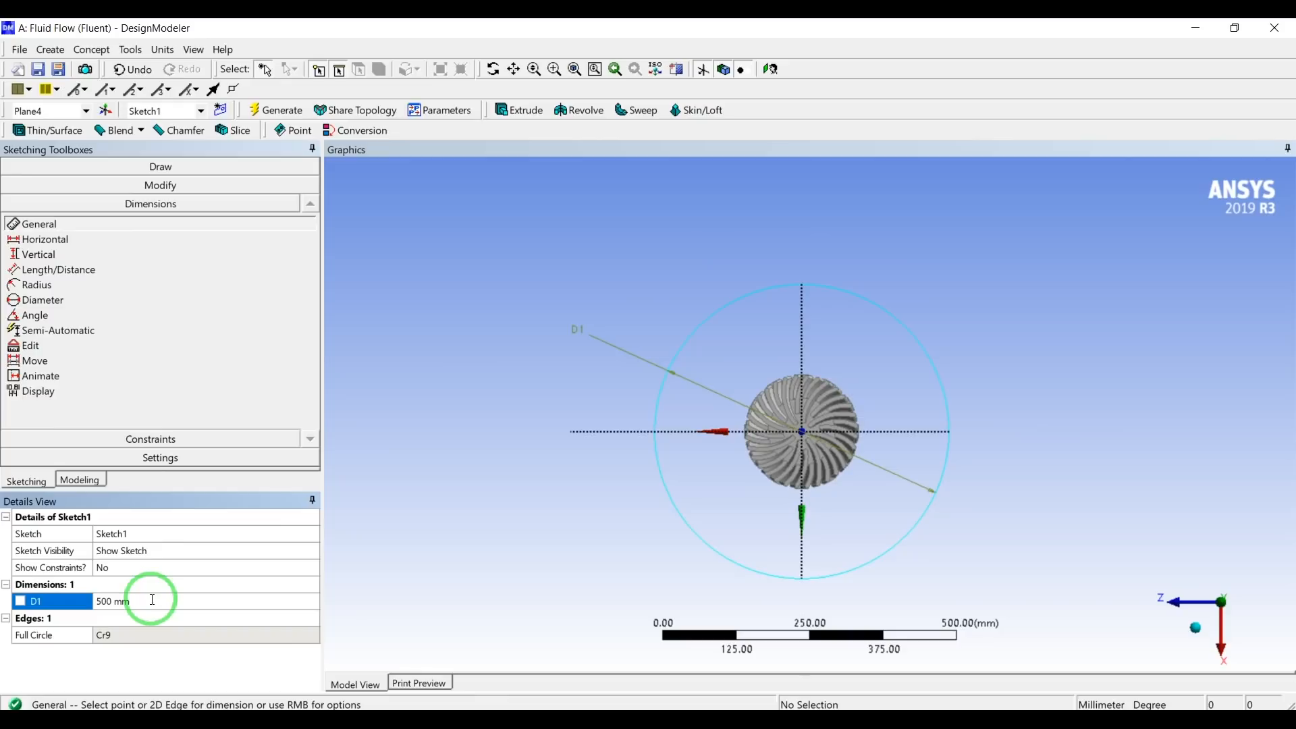
# Set the circle's diameter to 600 mm and generate the sketch.
pyautogui.click(371, 560)
pyautogui.click(177, 602)
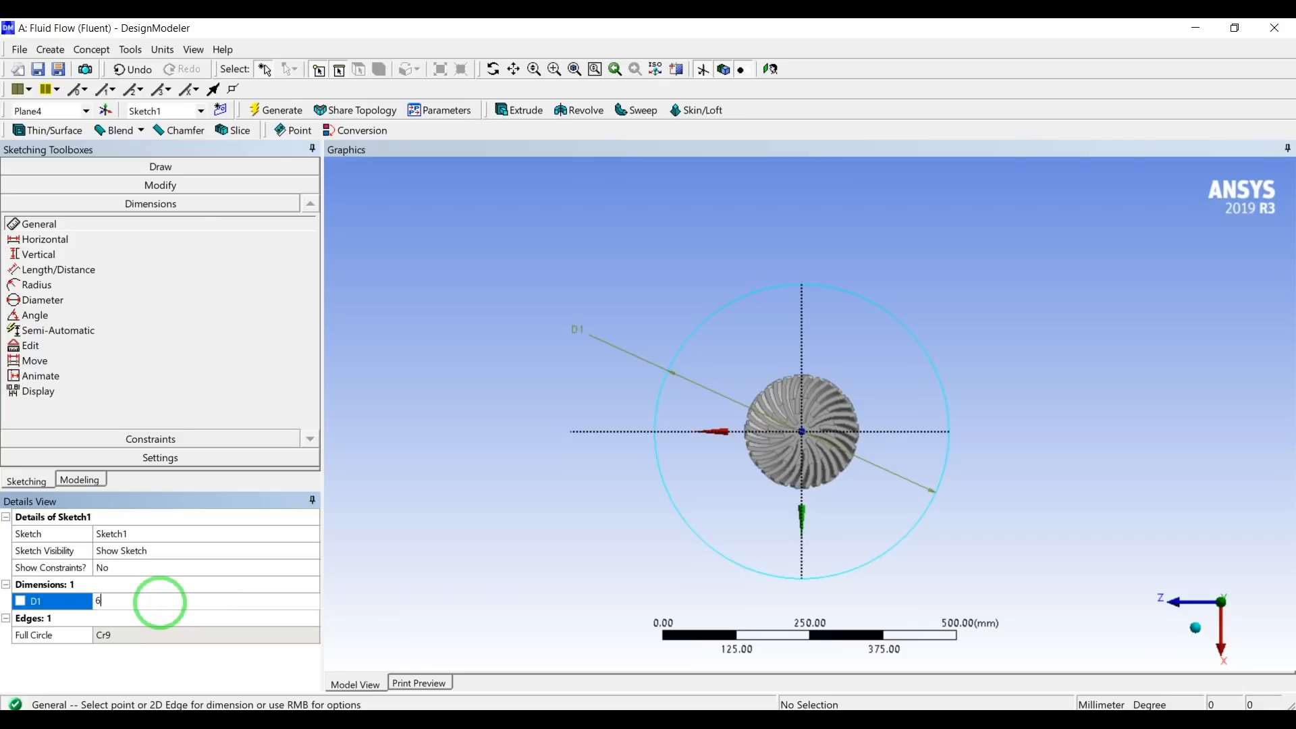
pyautogui.write('600')
pyautogui.press('Return')
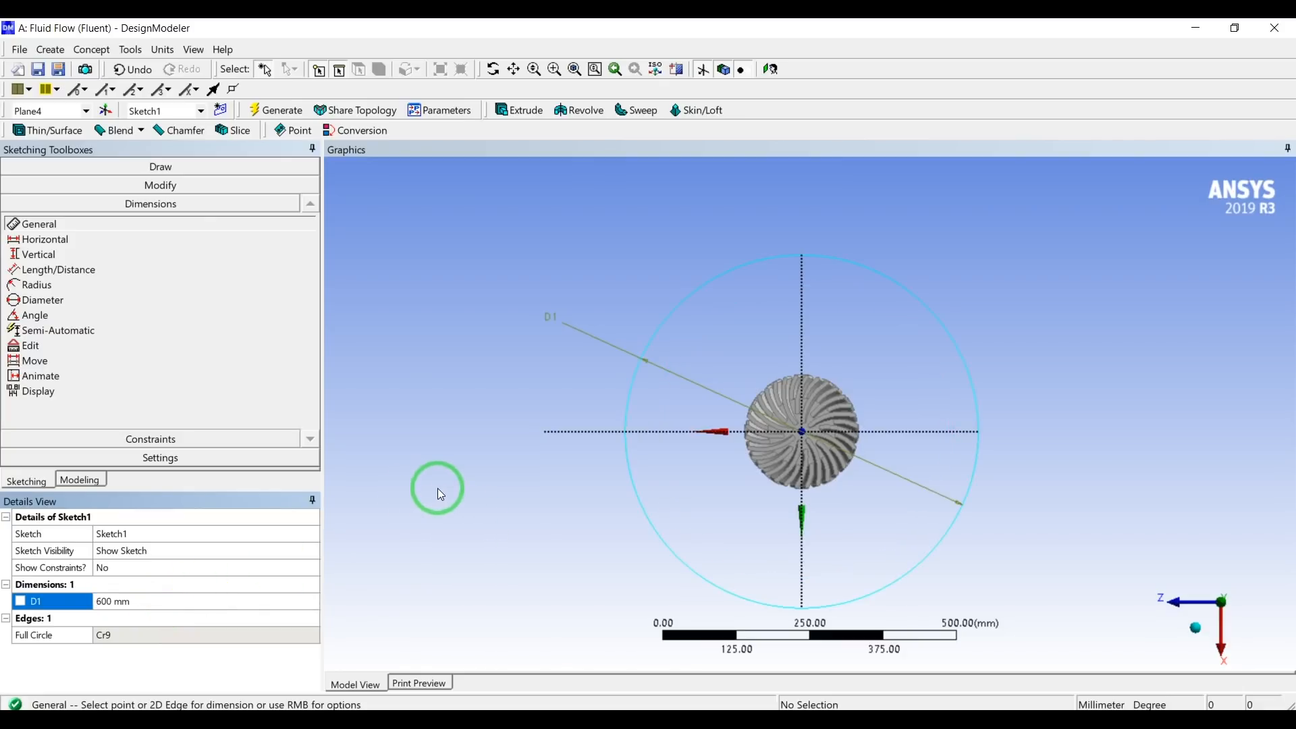
pyautogui.click(293, 112)
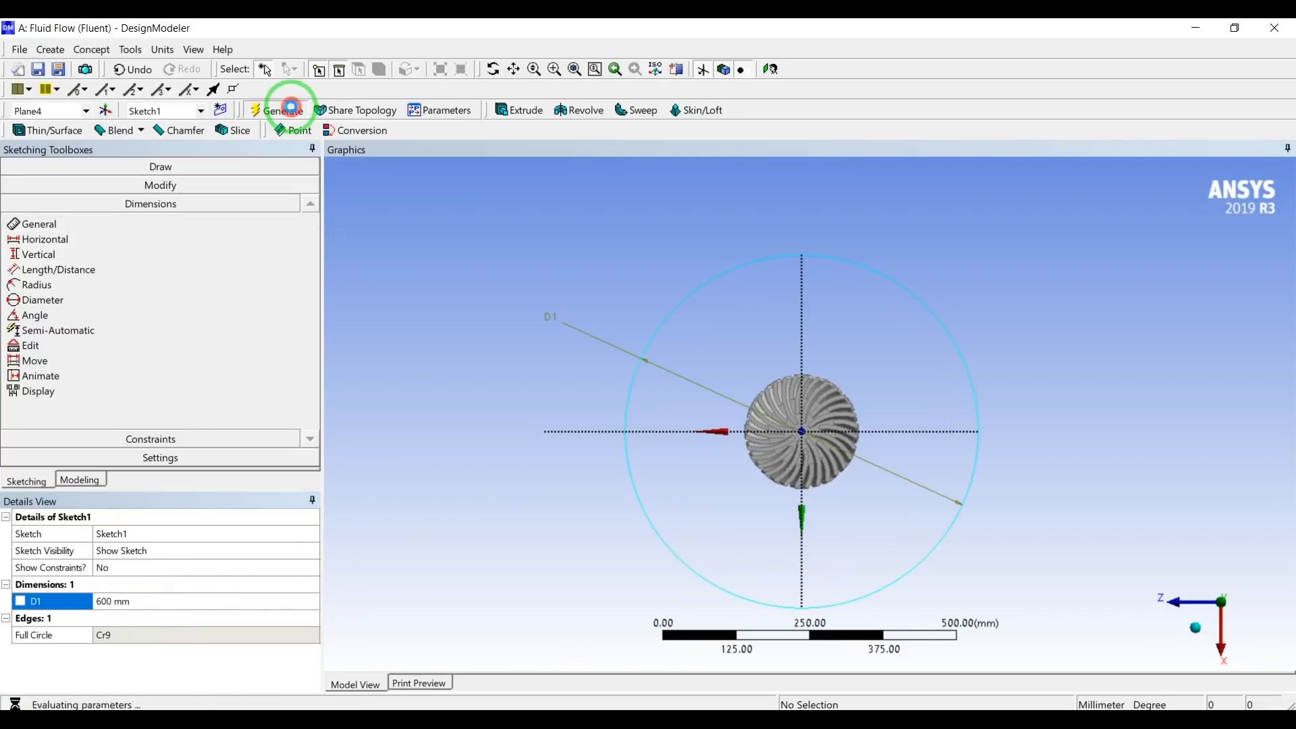
# Extrude the circle sketch on Plane4 by 500 mm in the normal direction as added material and generate it.
pyautogui.click(73, 480)
pyautogui.click(92, 318)
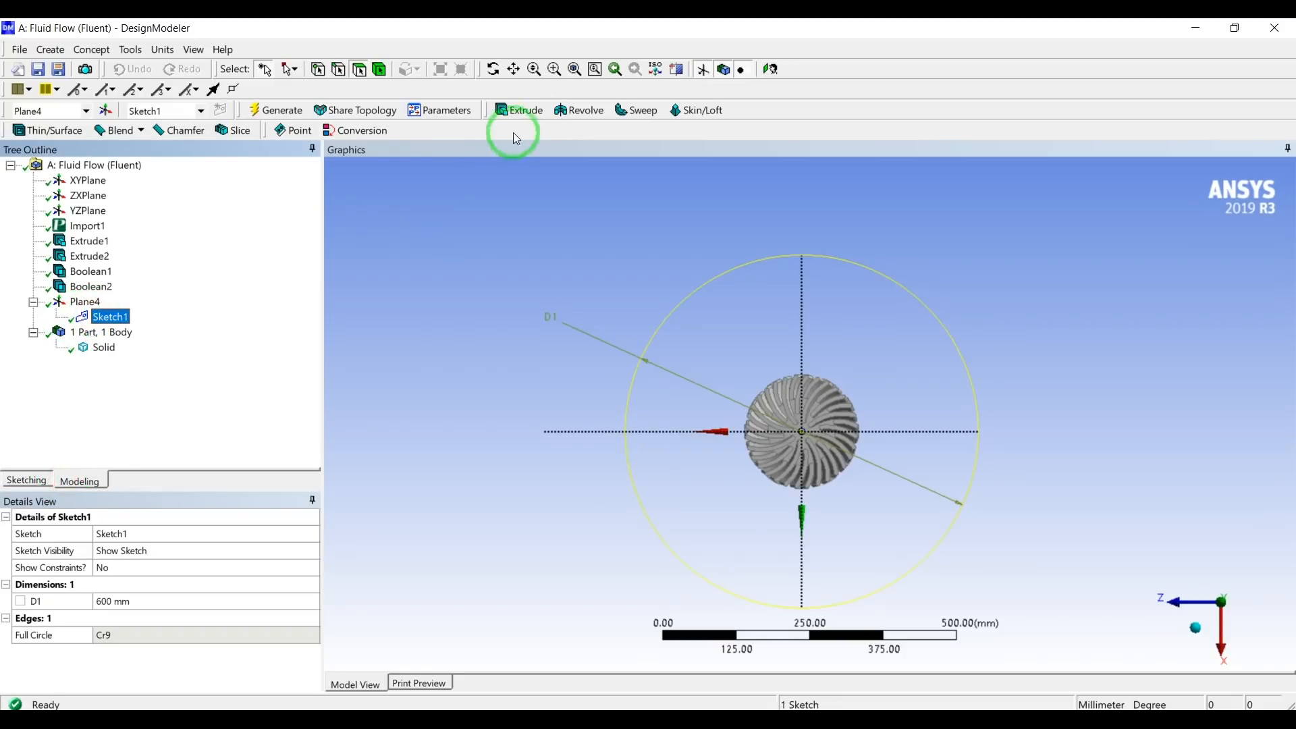
pyautogui.click(519, 111)
pyautogui.moveTo(808, 378); pyautogui.dragTo(815, 262, button='middle')
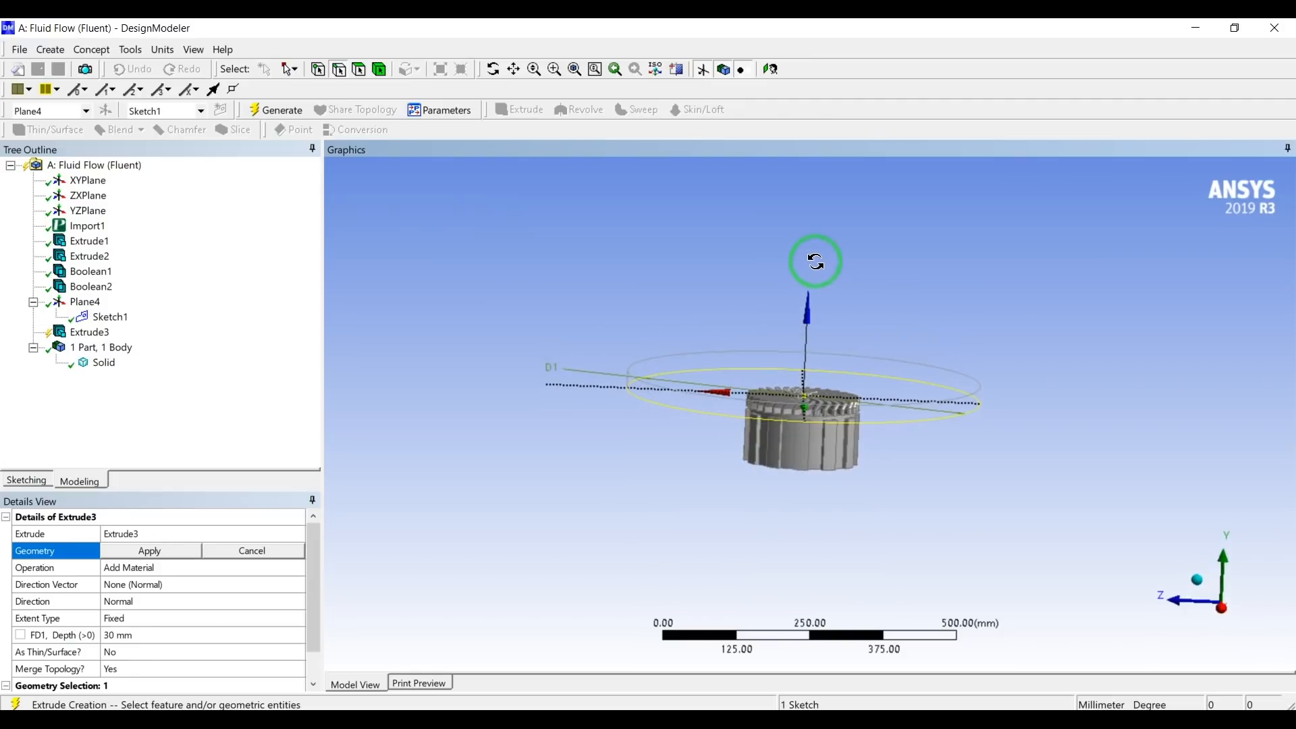
pyautogui.click(145, 552)
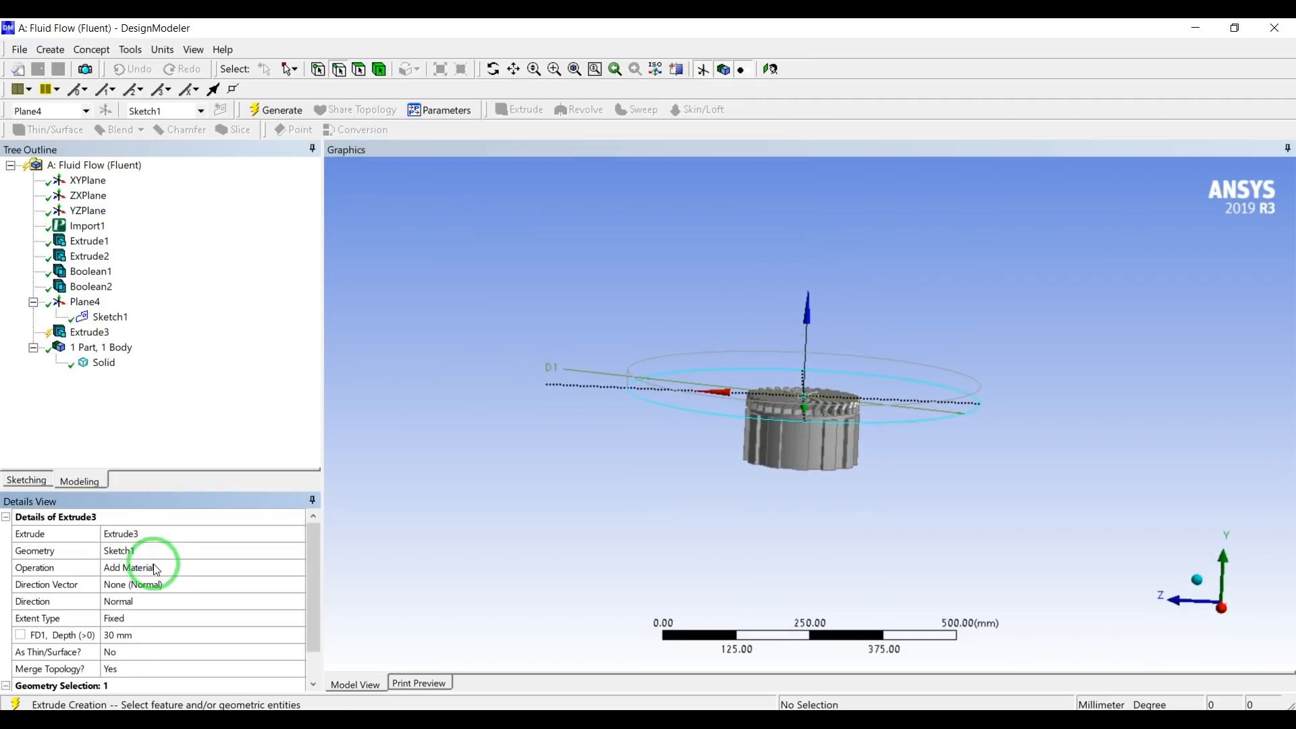
pyautogui.scroll(-1, 185, 587)
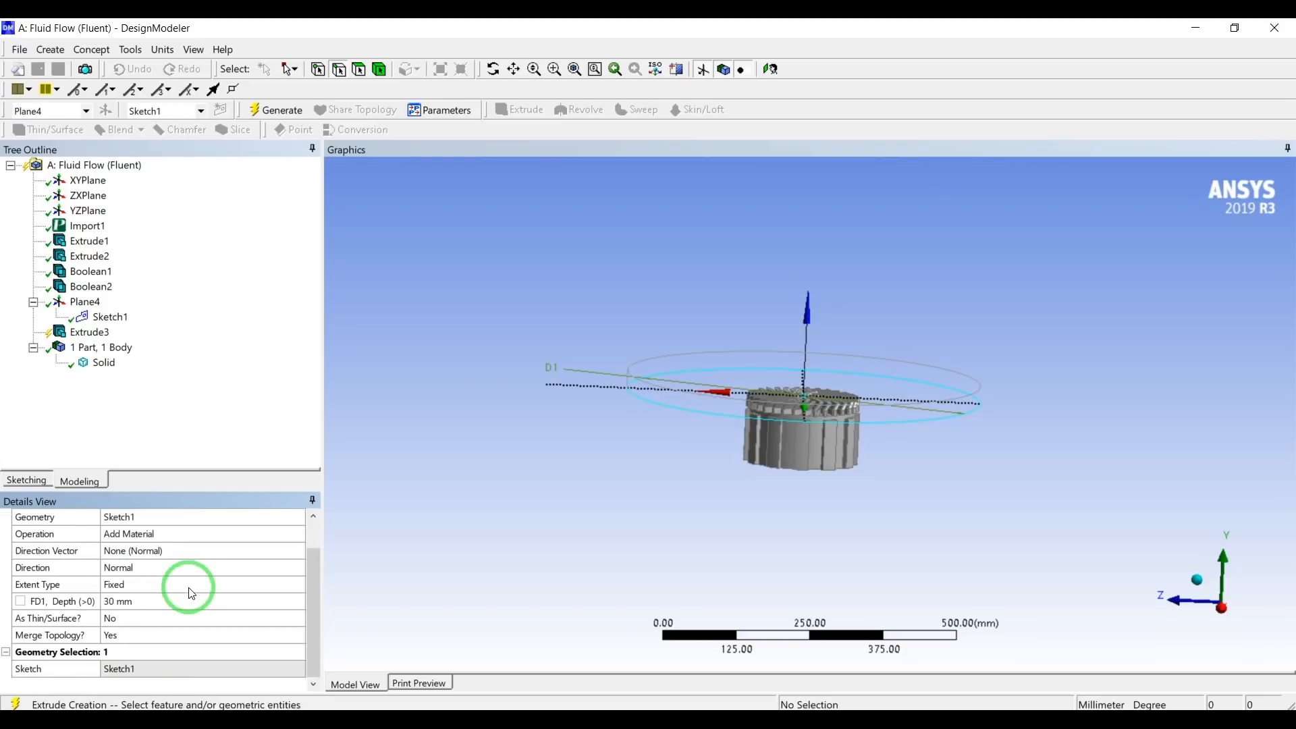
pyautogui.click(139, 600)
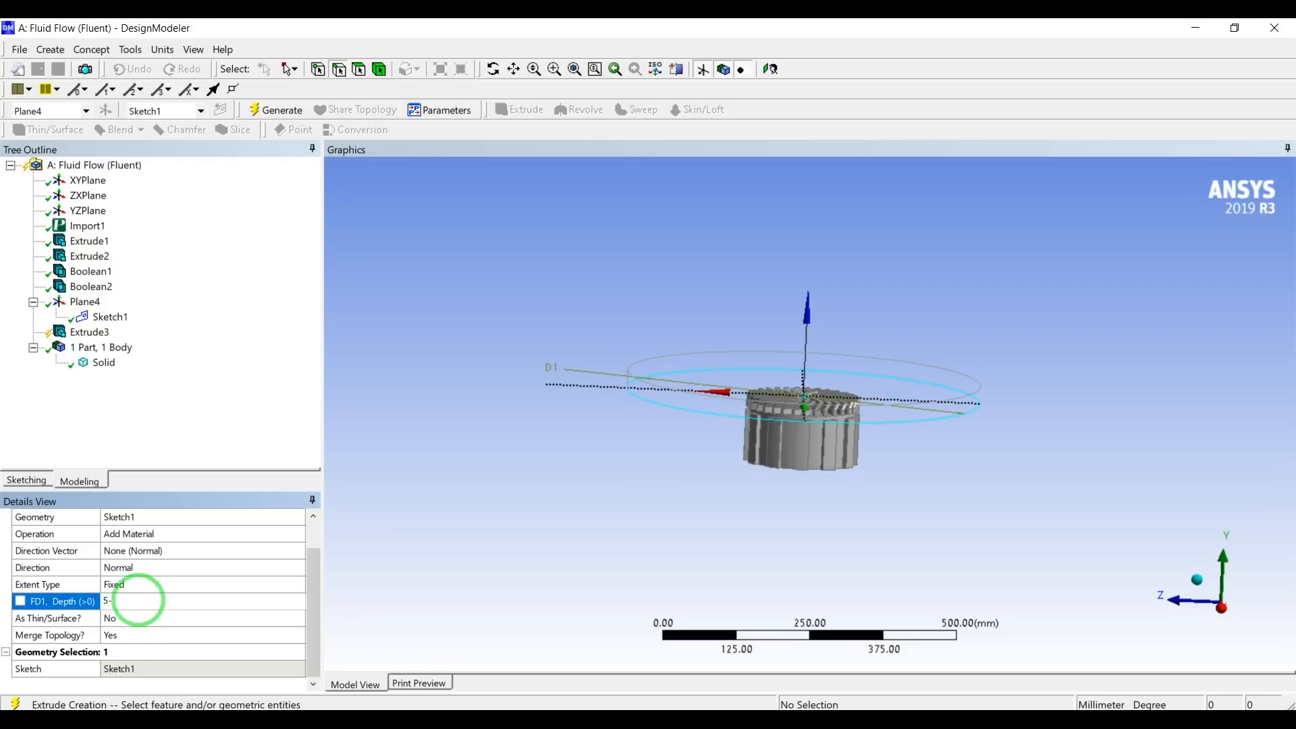
pyautogui.press('BackSpace')
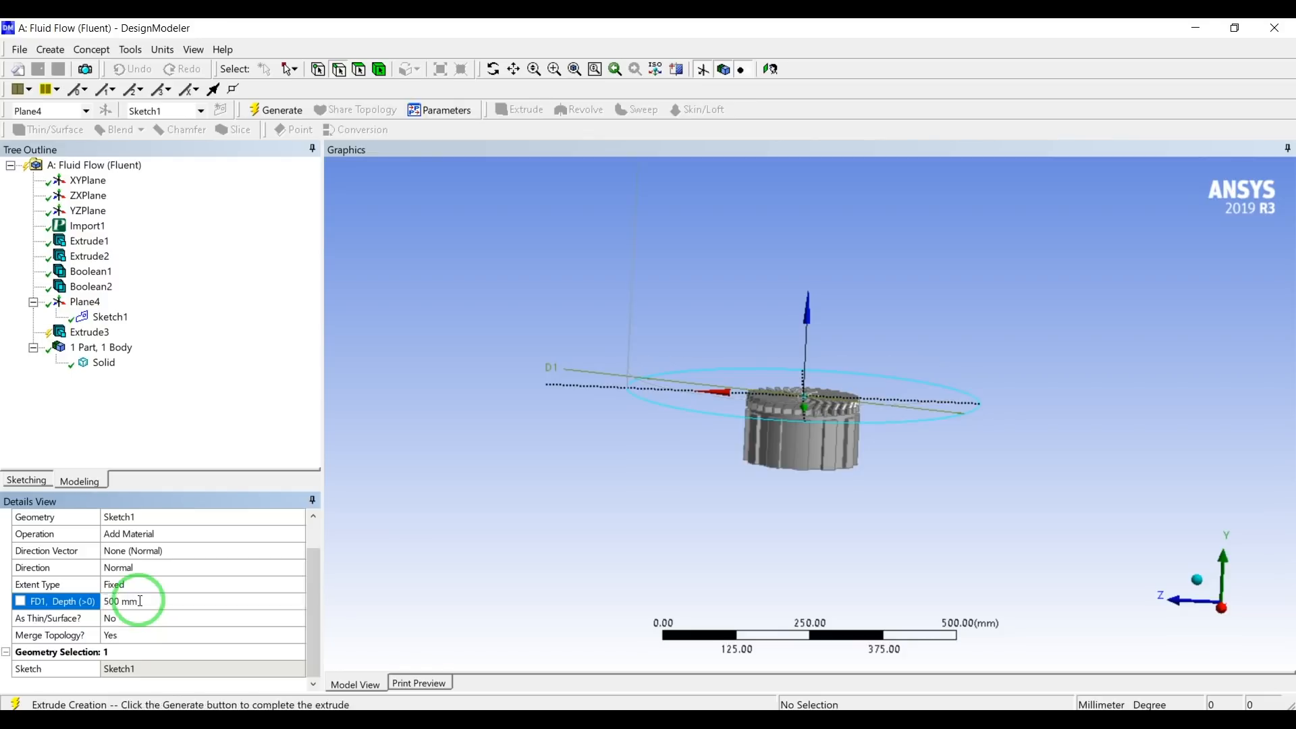
pyautogui.scroll(4, 731, 423)
pyautogui.scroll(-8, 732, 427)
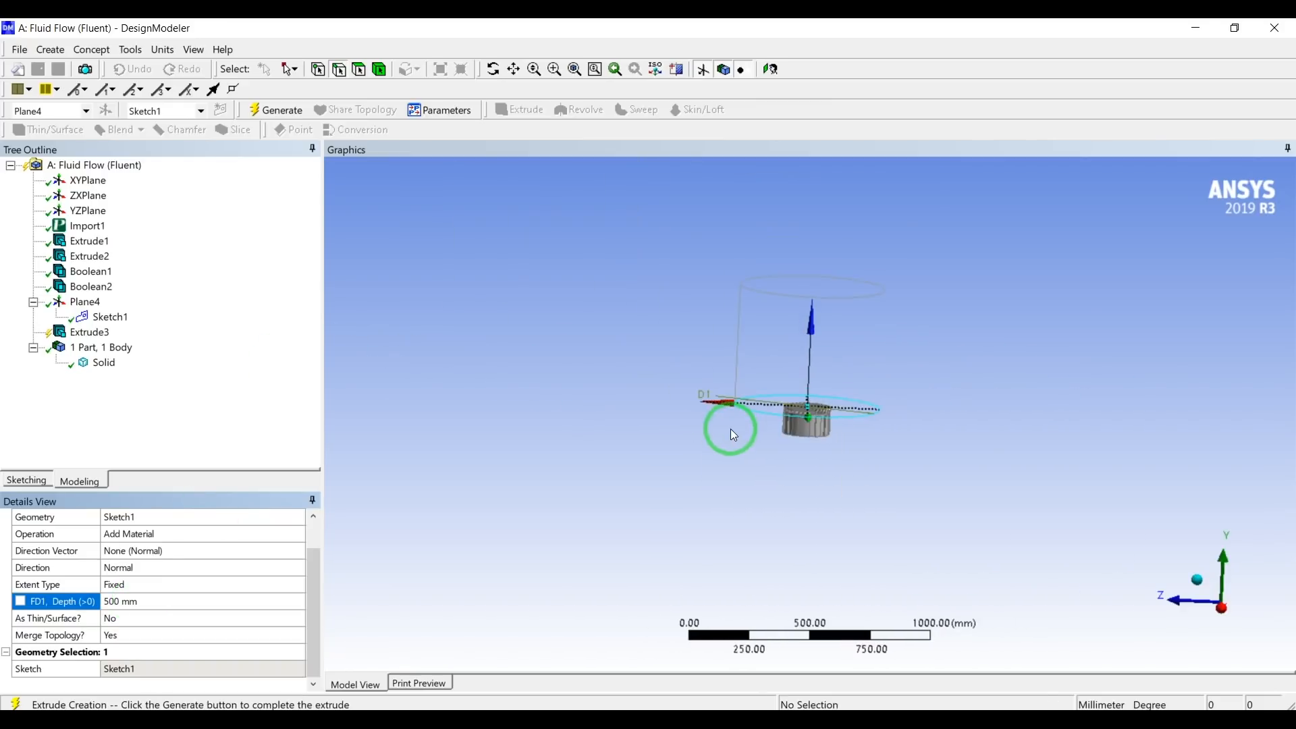
pyautogui.click(278, 110)
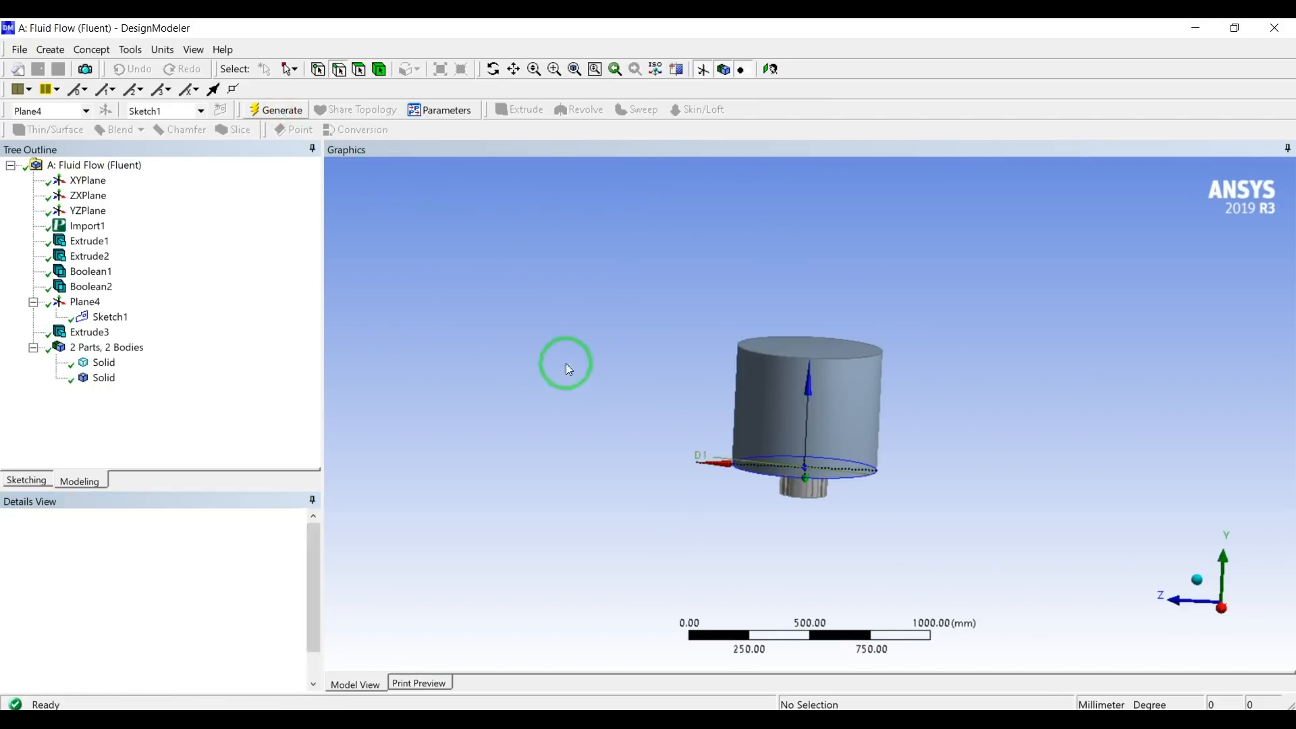
# Unite the diffuser body and the extruded cylinder with a Boolean operation and generate the result.
pyautogui.moveTo(877, 376); pyautogui.dragTo(901, 364, button='middle')
pyautogui.scroll(2, 751, 451)
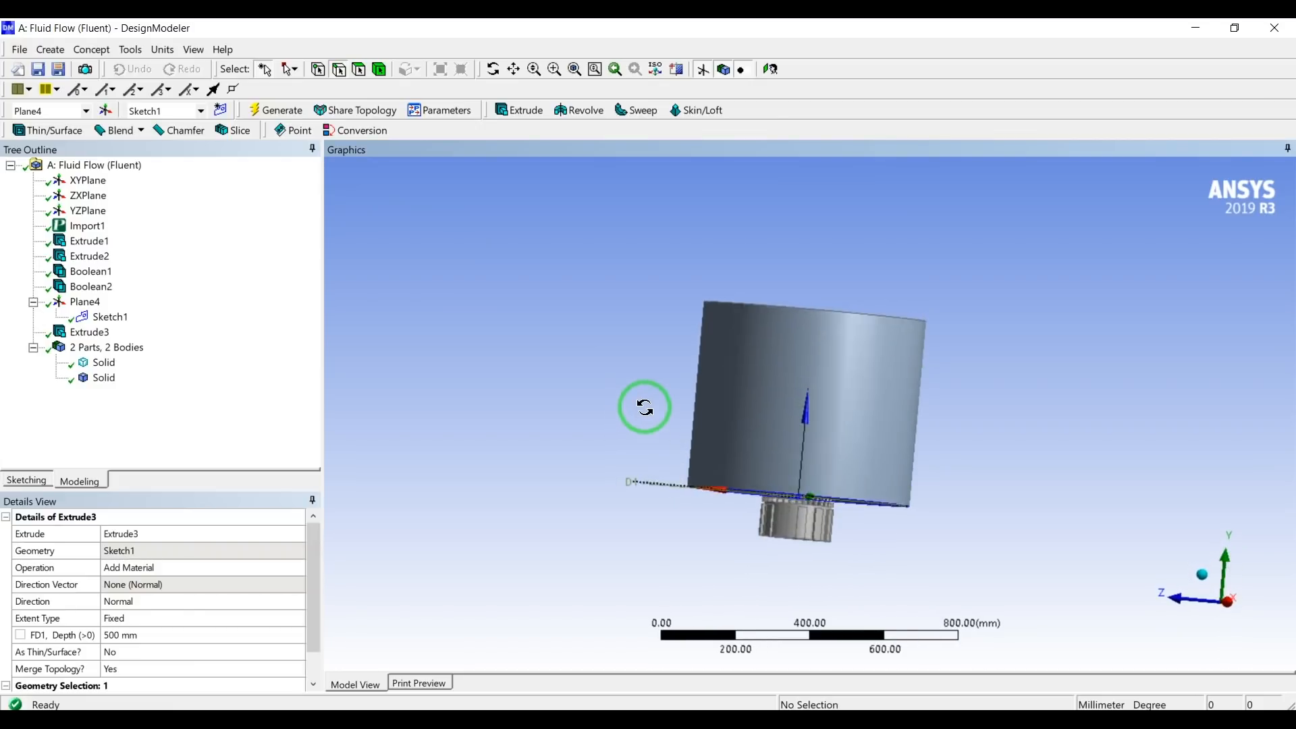
pyautogui.click(102, 364)
pyautogui.click(101, 380)
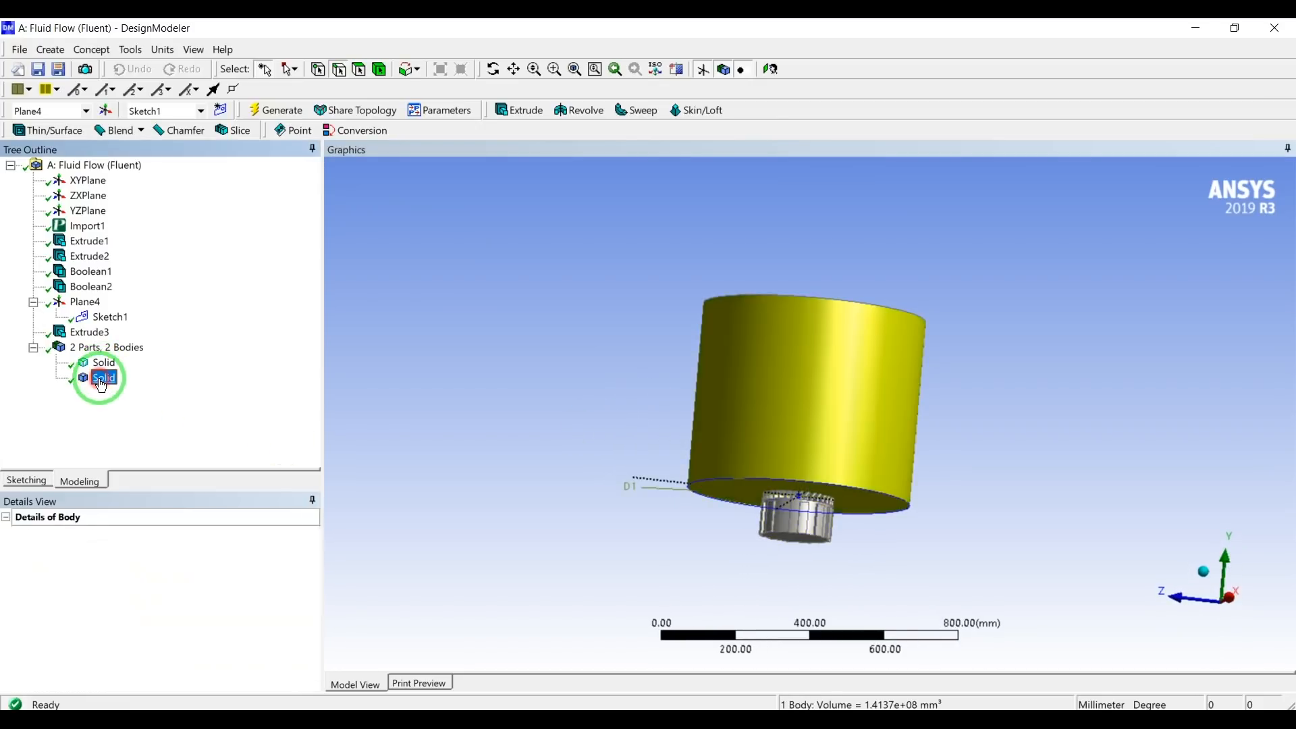
pyautogui.keyDown('ctrl'); pyautogui.click(101, 363); pyautogui.keyUp('ctrl')
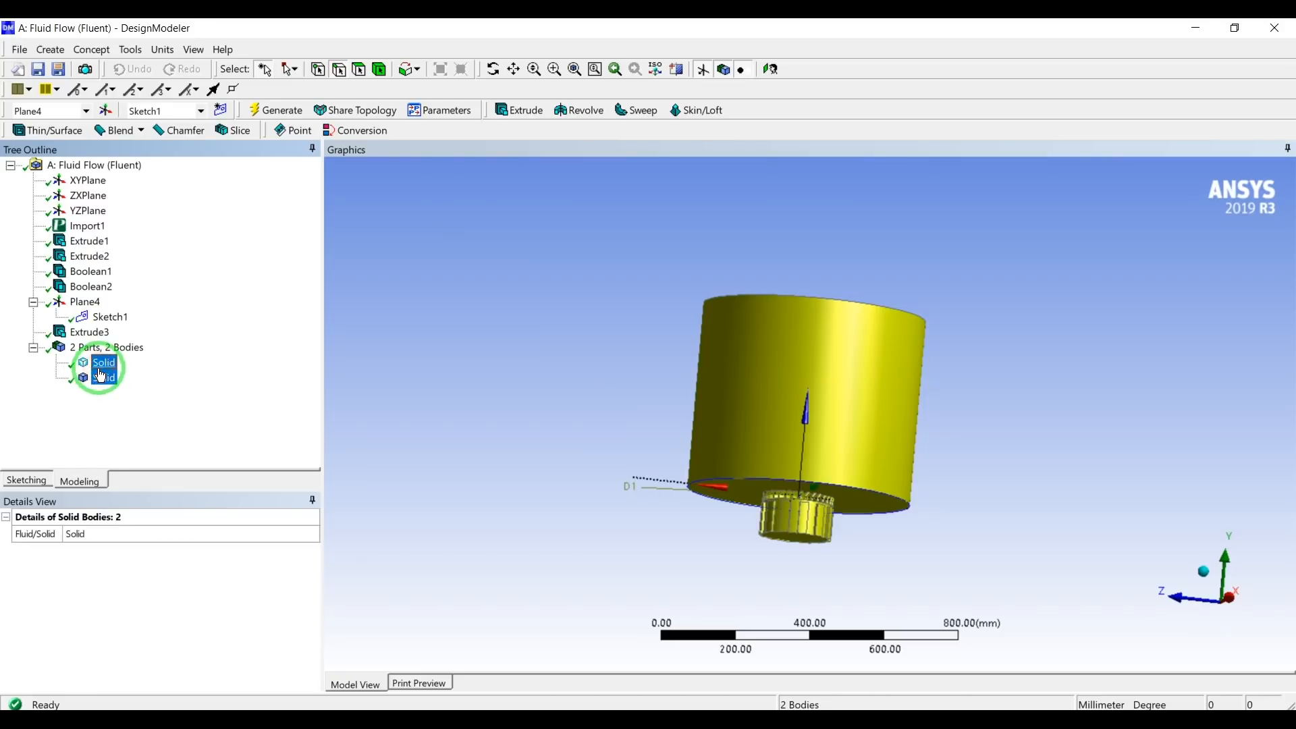
pyautogui.click(49, 53)
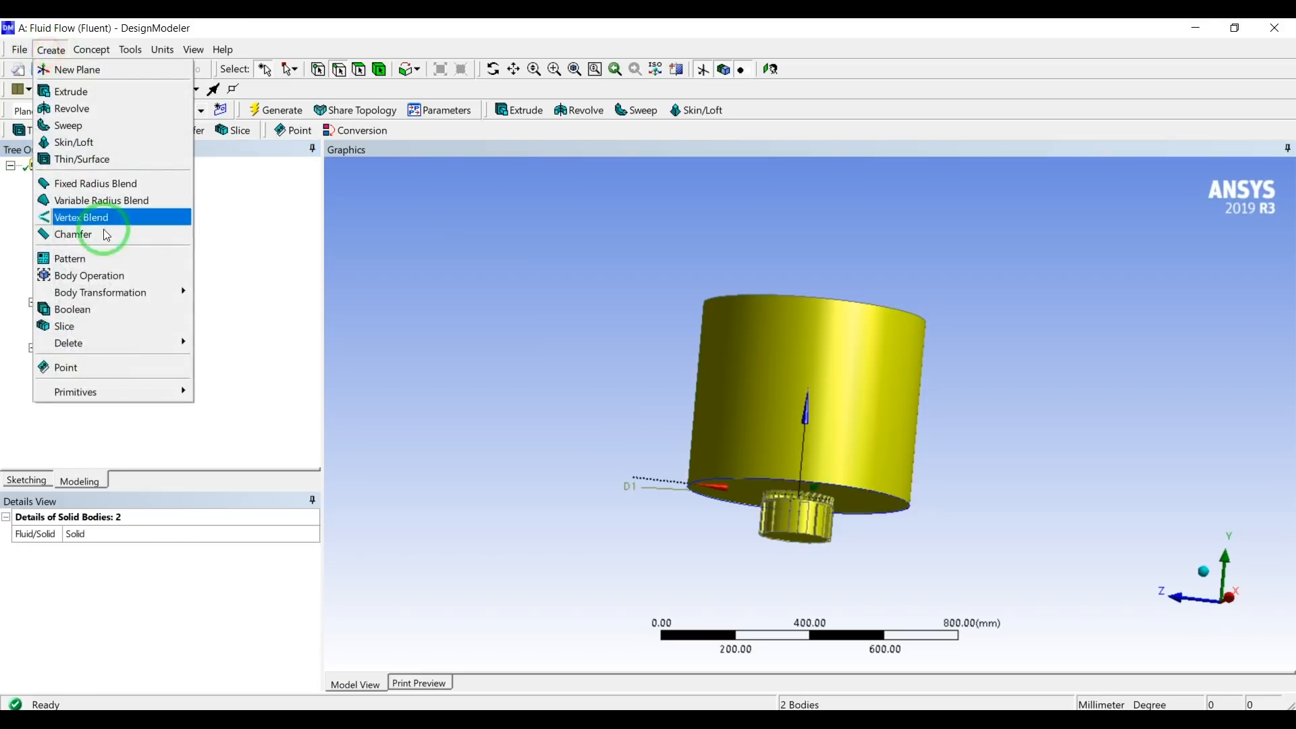
pyautogui.click(73, 312)
pyautogui.click(139, 582)
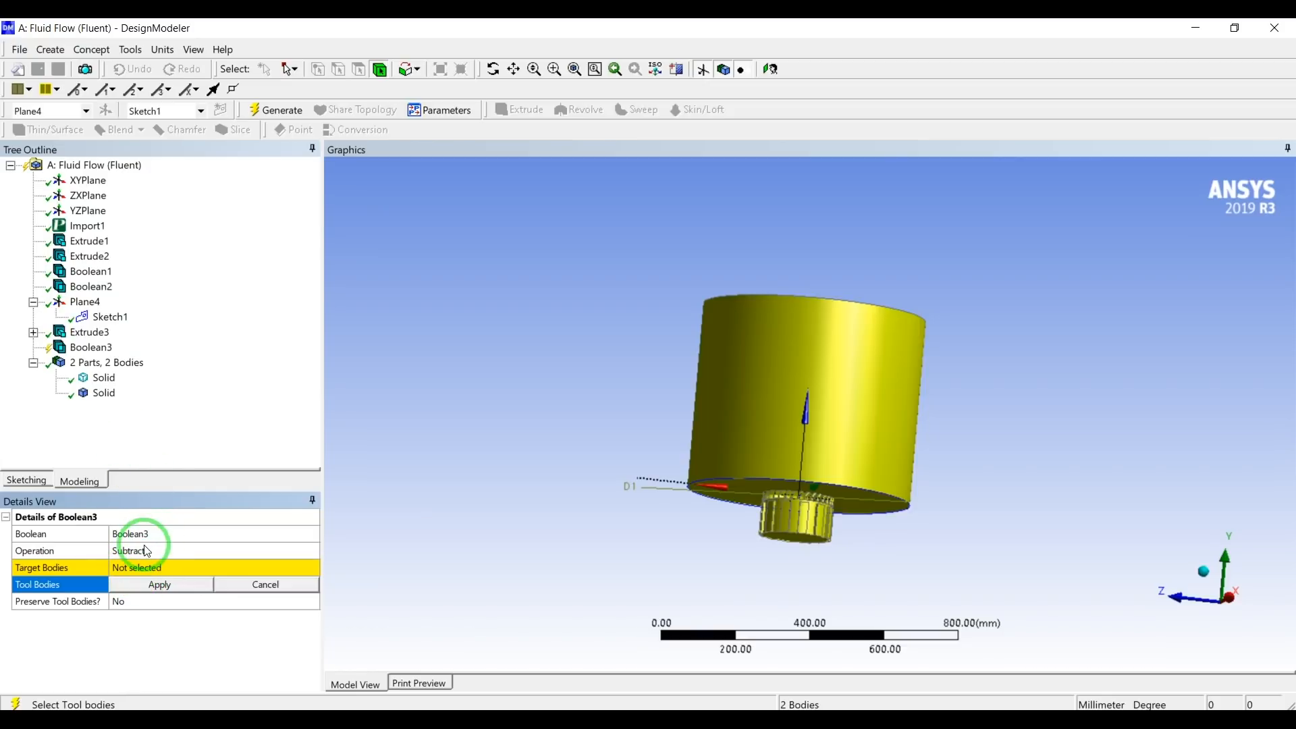
pyautogui.click(172, 552)
pyautogui.click(330, 548)
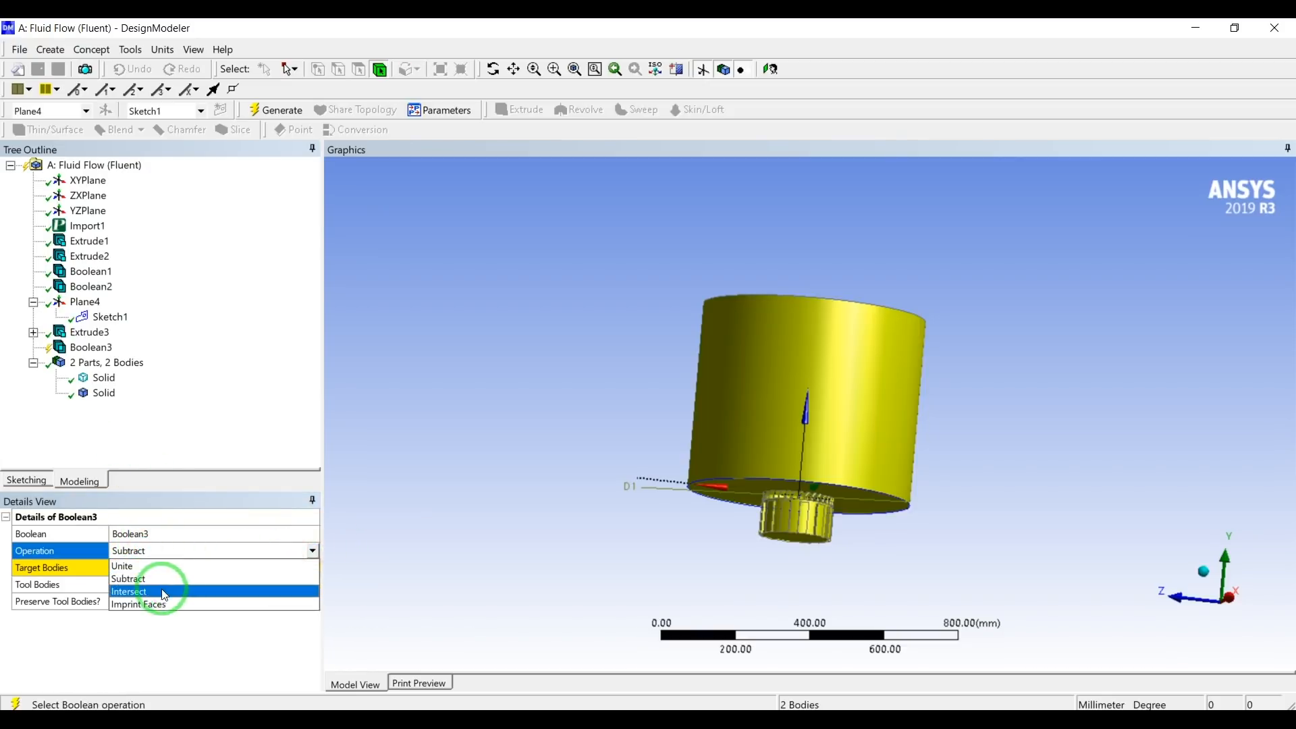
pyautogui.click(144, 571)
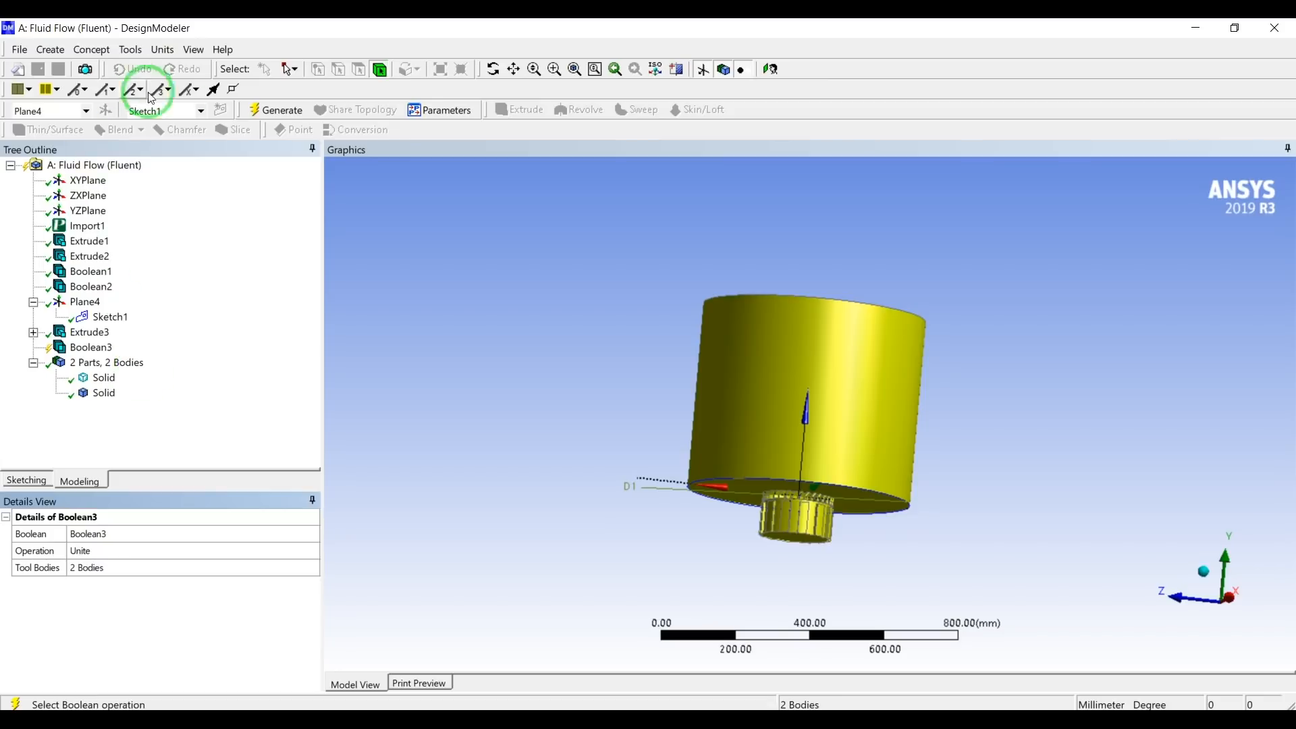
pyautogui.click(266, 110)
# Rename the united body as fluid.
pyautogui.click(104, 379)
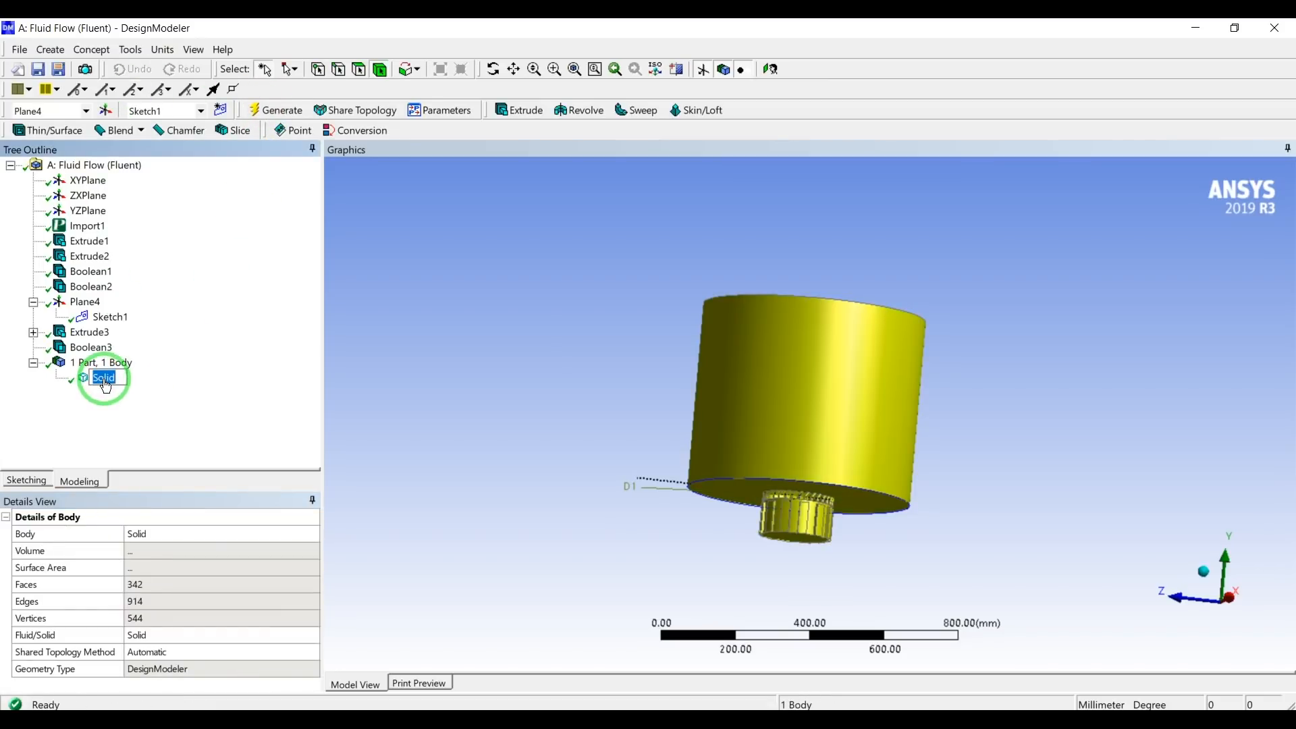
pyautogui.write('fluid')
pyautogui.press('Return')
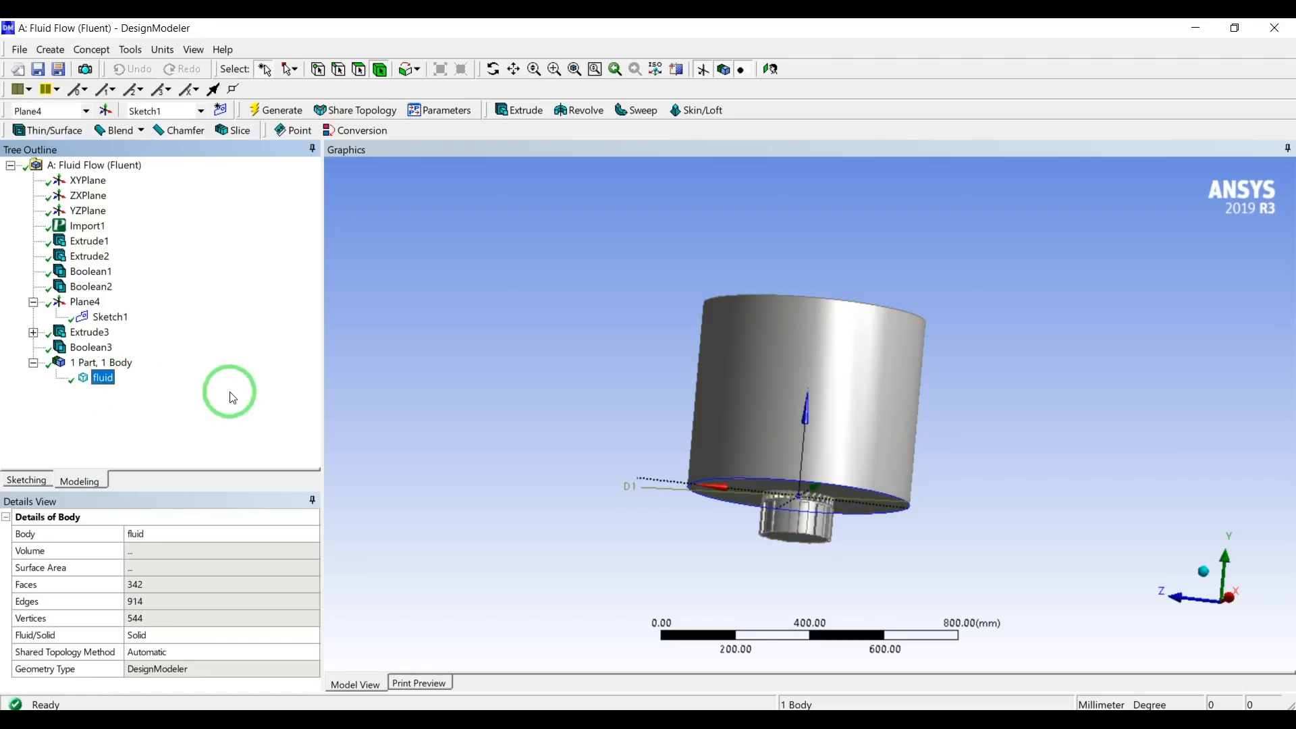
# Inspect the fluid body from several angles and collapse the part and Plane4 entries in the model tree.
pyautogui.moveTo(584, 368)
pyautogui.mouseDown(button='middle')
pyautogui.moveTo(613, 351)
pyautogui.moveTo(582, 378)
pyautogui.mouseUp(button='middle')
pyautogui.scroll(3, 615, 381)
pyautogui.scroll(-4, 615, 380)
pyautogui.moveTo(960, 472); pyautogui.dragTo(956, 453, button='middle')
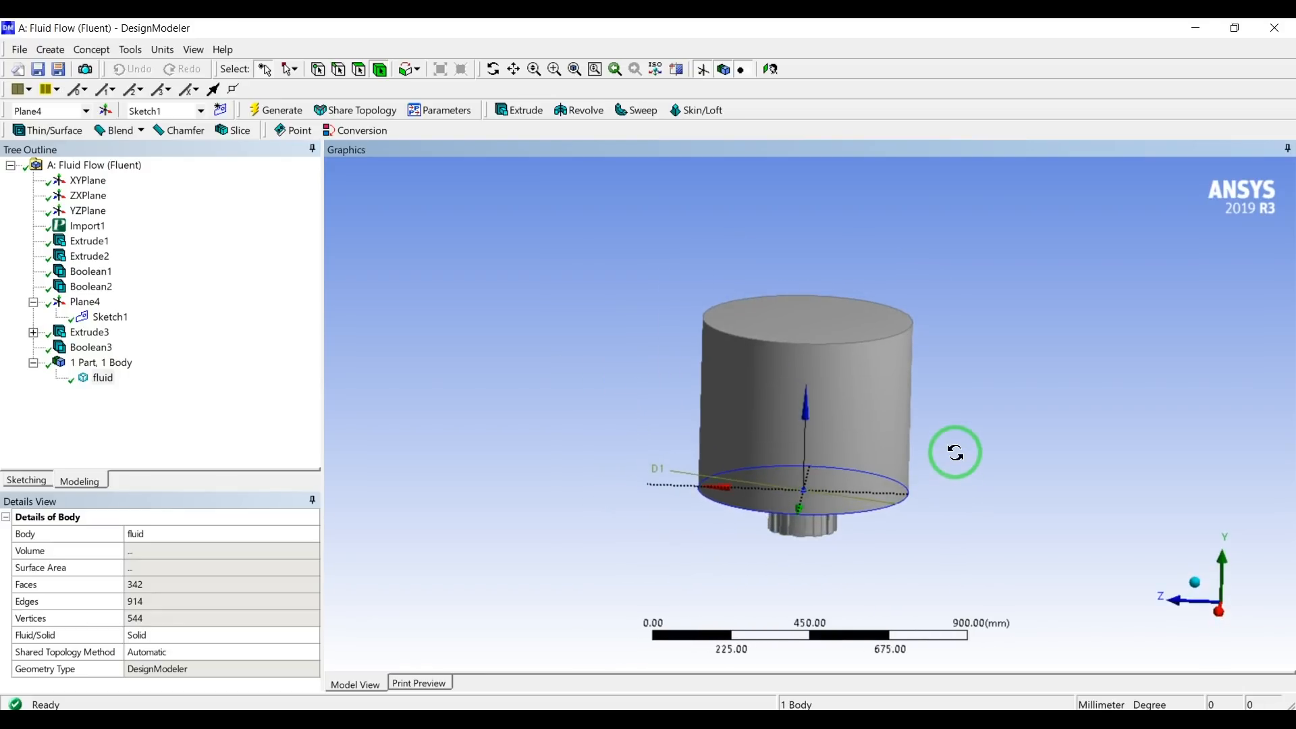
pyautogui.click(32, 363)
pyautogui.click(441, 397)
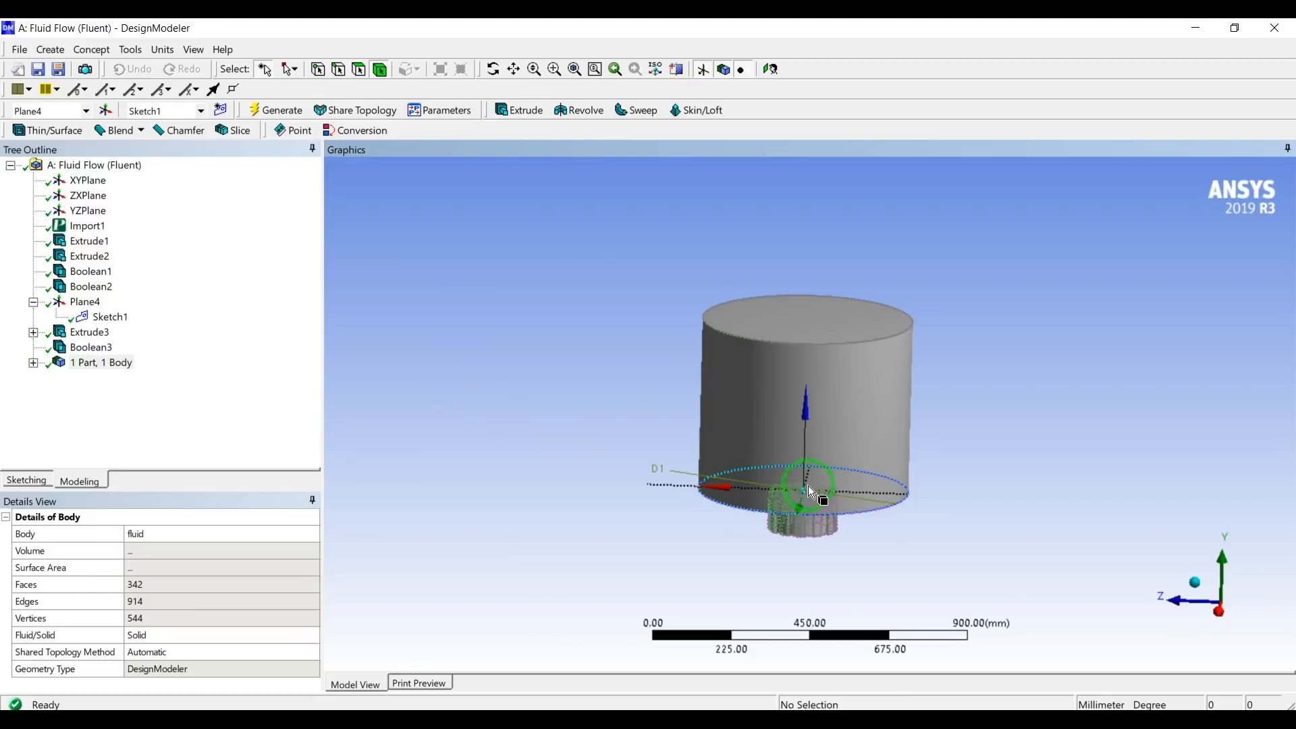
pyautogui.moveTo(657, 309); pyautogui.dragTo(582, 376, button='middle')
pyautogui.scroll(2, 593, 390)
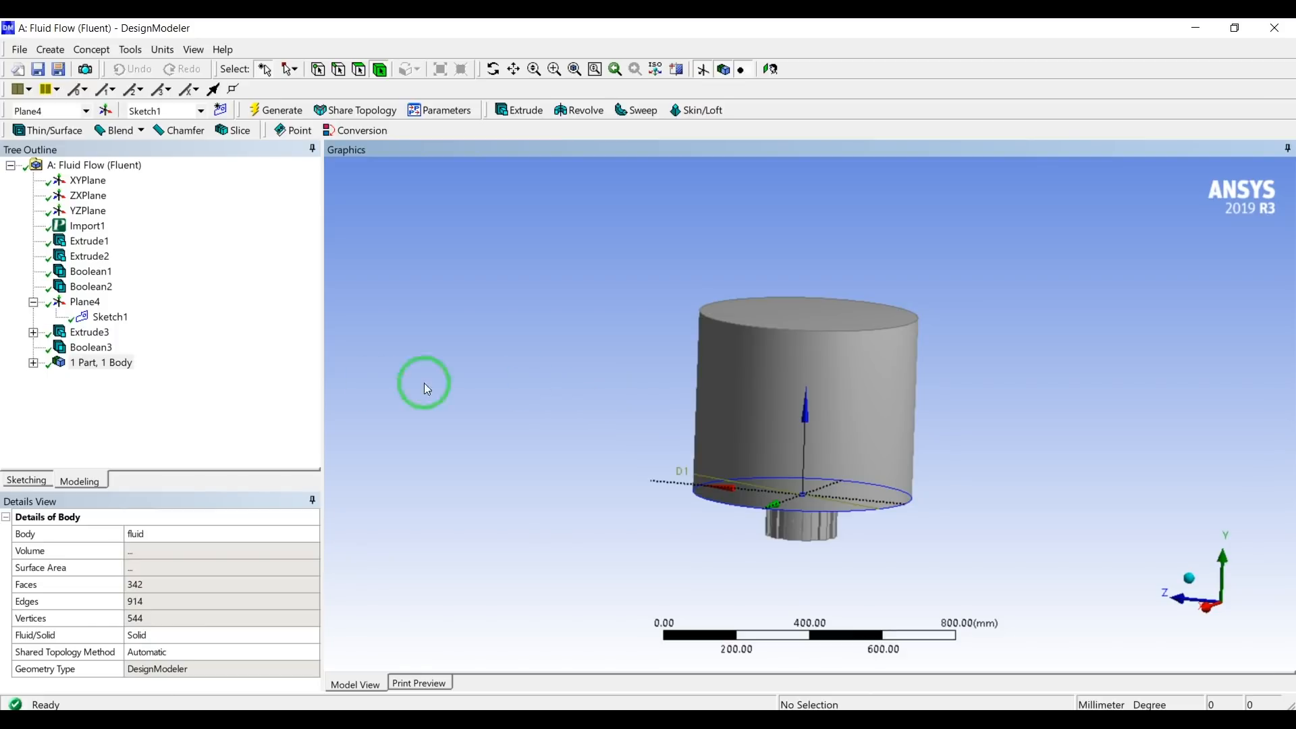
pyautogui.click(32, 302)
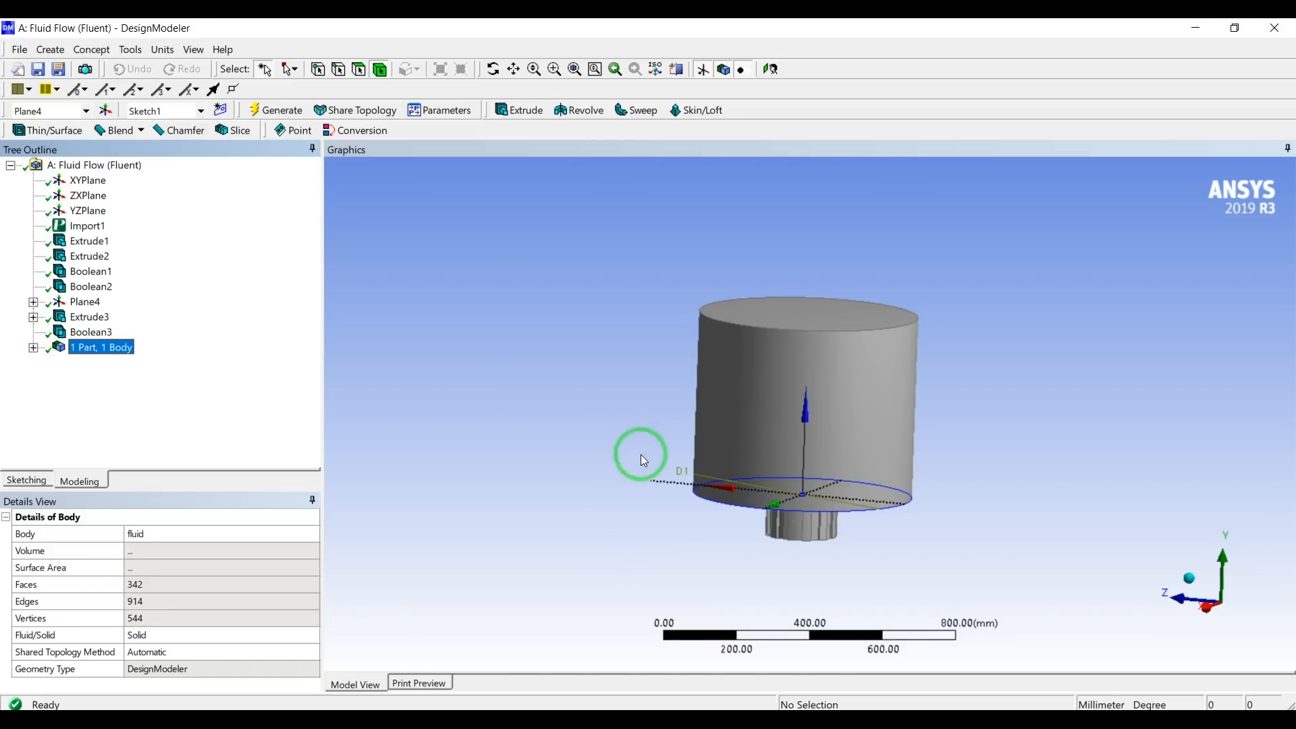
pyautogui.scroll(3, 652, 474)
pyautogui.scroll(-4, 721, 428)
pyautogui.moveTo(905, 381); pyautogui.dragTo(893, 387, button='middle')
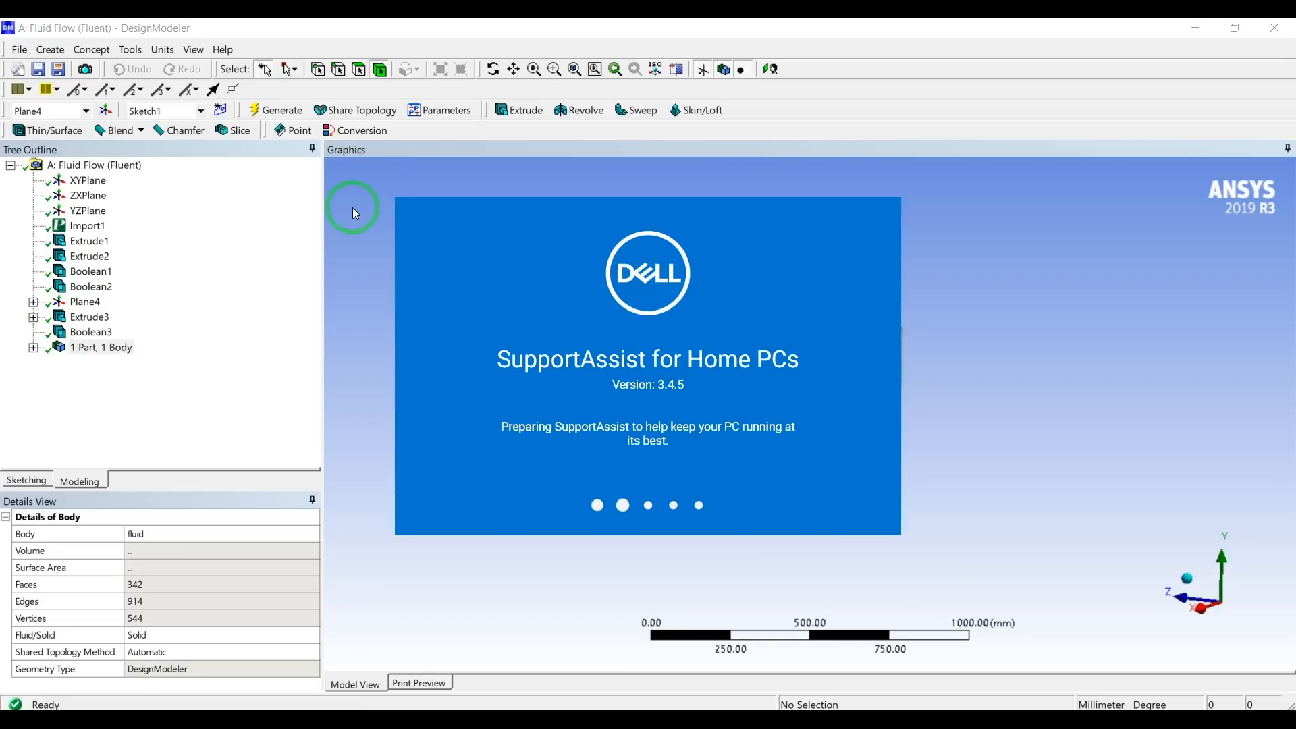
# Select the twelve alternating cylindrical side faces all around the diffuser neck beneath the large room cylinder.
pyautogui.click(1036, 281)
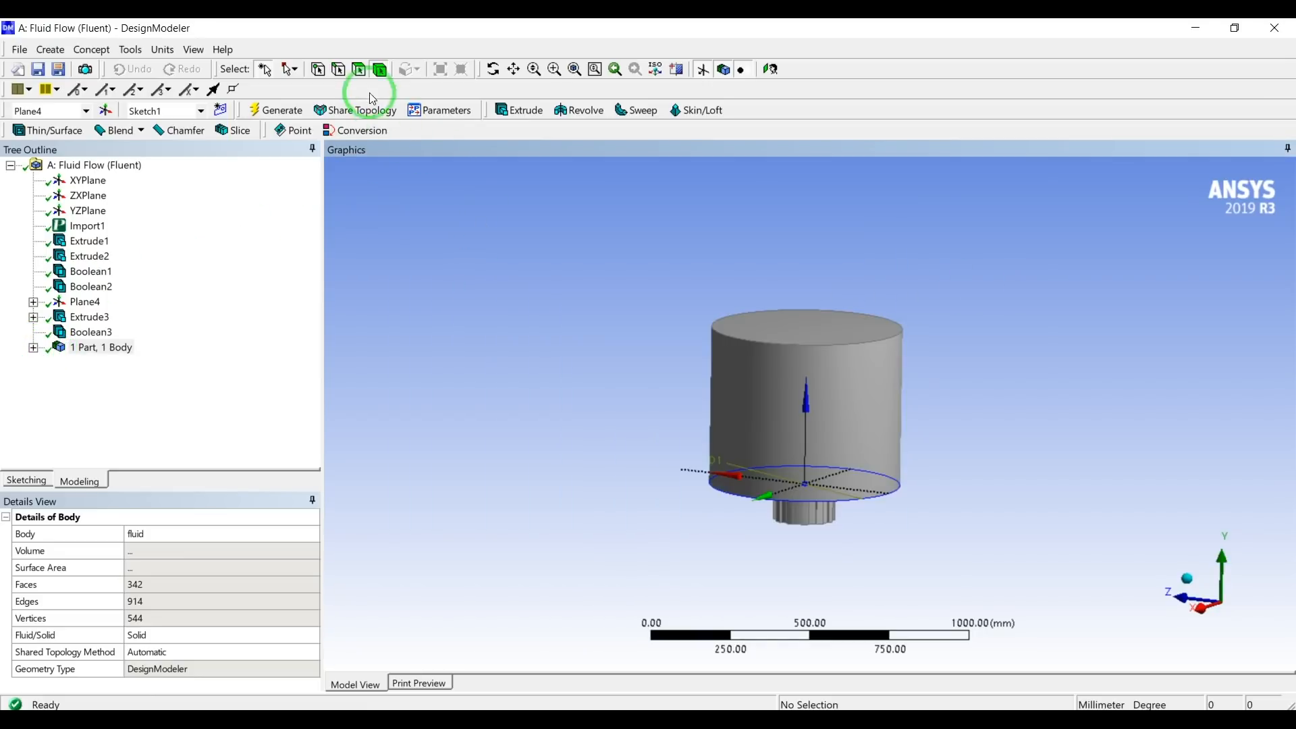
pyautogui.scroll(5, 766, 483)
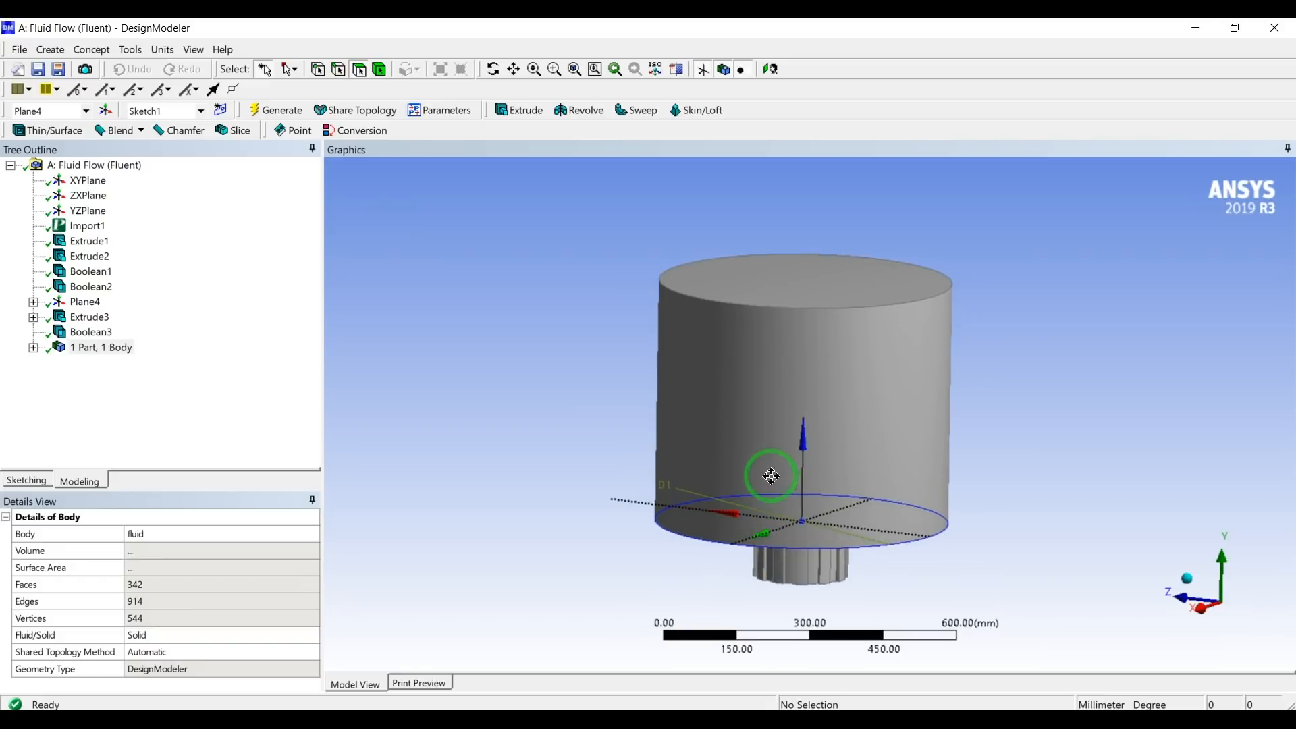
pyautogui.click(775, 488)
pyautogui.keyDown('ctrl'); pyautogui.click(813, 503); pyautogui.keyUp('ctrl')
pyautogui.moveTo(816, 503); pyautogui.dragTo(789, 453, button='middle')
pyautogui.keyDown('ctrl'); pyautogui.click(793, 462); pyautogui.keyUp('ctrl')
pyautogui.keyDown('ctrl'); pyautogui.click(829, 478); pyautogui.keyUp('ctrl')
pyautogui.moveTo(864, 482); pyautogui.dragTo(655, 451, button='middle')
pyautogui.keyDown('ctrl'); pyautogui.click(742, 500); pyautogui.keyUp('ctrl')
pyautogui.keyDown('ctrl'); pyautogui.click(777, 517); pyautogui.keyUp('ctrl')
pyautogui.keyDown('ctrl'); pyautogui.click(655, 451); pyautogui.keyUp('ctrl')
pyautogui.keyDown('ctrl'); pyautogui.click(706, 480); pyautogui.keyUp('ctrl')
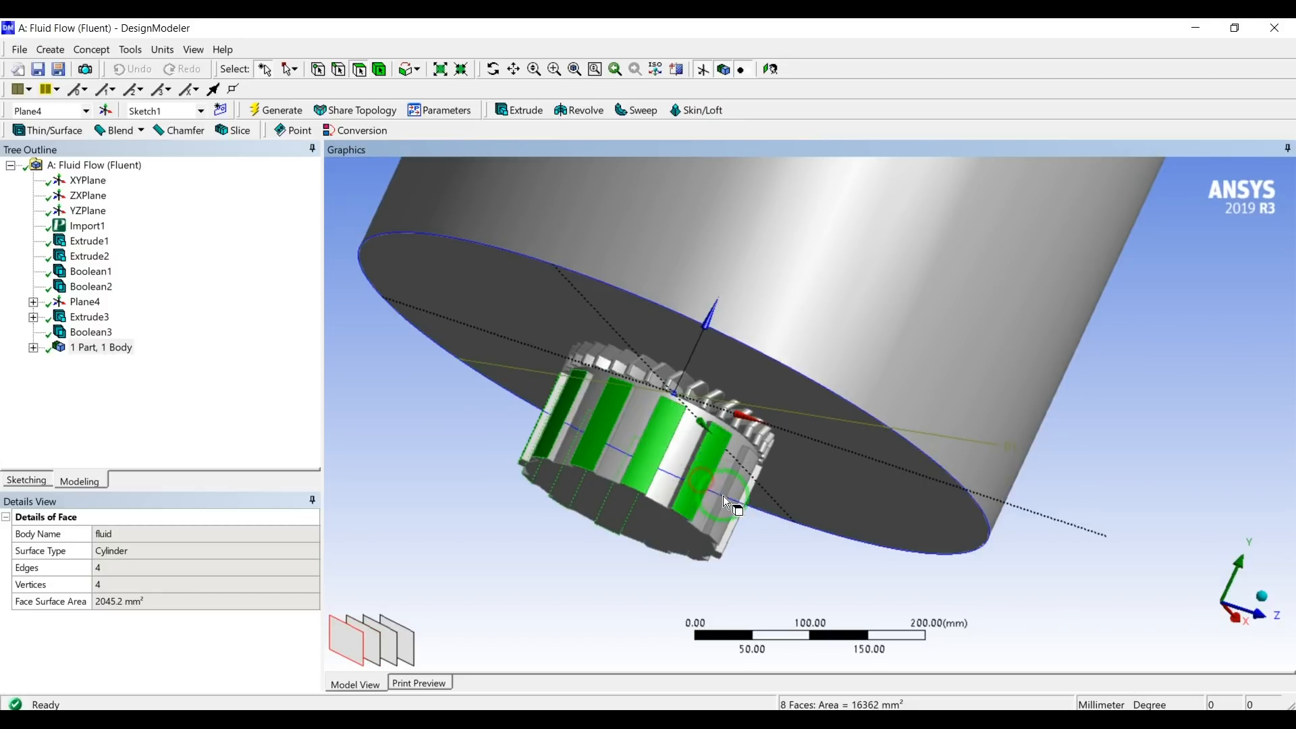
pyautogui.keyDown('ctrl'); pyautogui.click(732, 504); pyautogui.keyUp('ctrl')
pyautogui.moveTo(732, 504); pyautogui.dragTo(619, 409, button='middle')
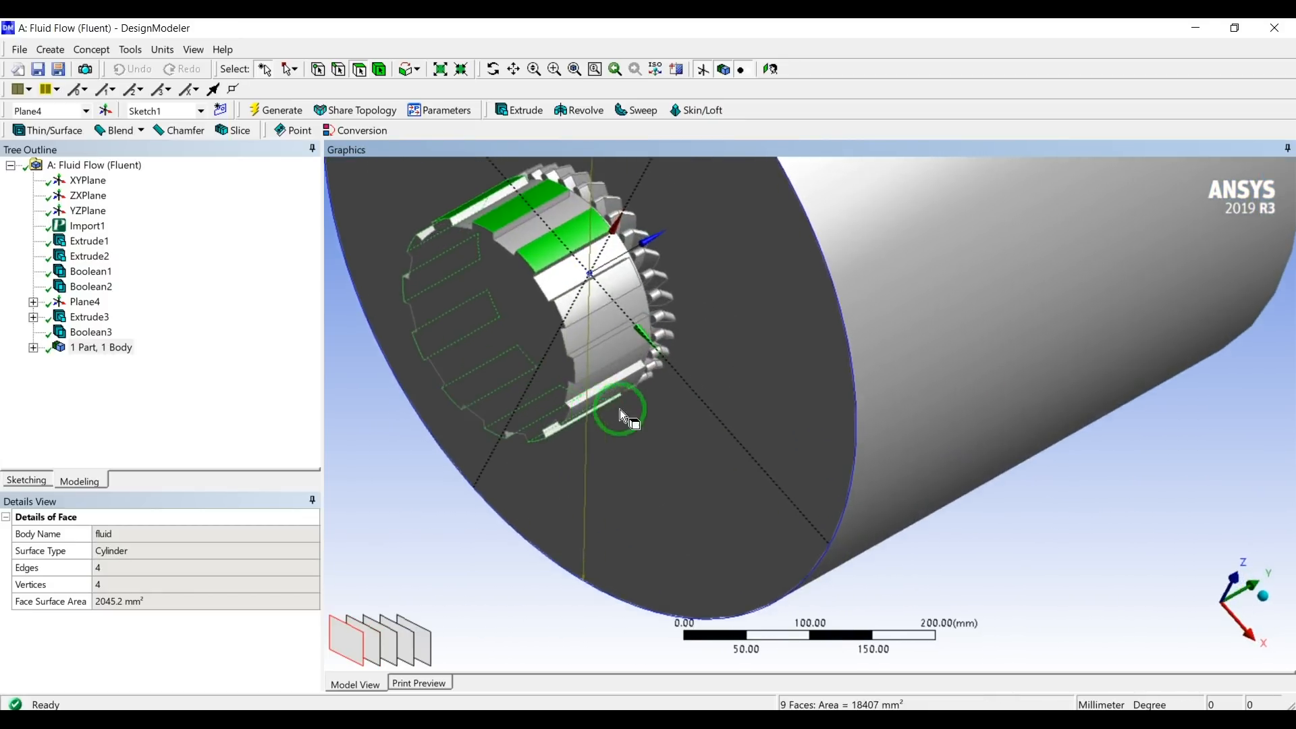
pyautogui.keyDown('ctrl'); pyautogui.click(601, 318); pyautogui.keyUp('ctrl')
pyautogui.keyDown('ctrl'); pyautogui.click(623, 346); pyautogui.keyUp('ctrl')
pyautogui.moveTo(624, 345); pyautogui.dragTo(713, 505, button='middle')
pyautogui.scroll(2, 712, 505)
pyautogui.keyDown('ctrl'); pyautogui.click(606, 375); pyautogui.keyUp('ctrl')
pyautogui.scroll(-7, 723, 403)
pyautogui.moveTo(725, 414); pyautogui.dragTo(1032, 506, button='middle')
# Create a named selection called inlets from the twelve selected neck faces and generate it.
pyautogui.rightClick(771, 525)
pyautogui.click(839, 486)
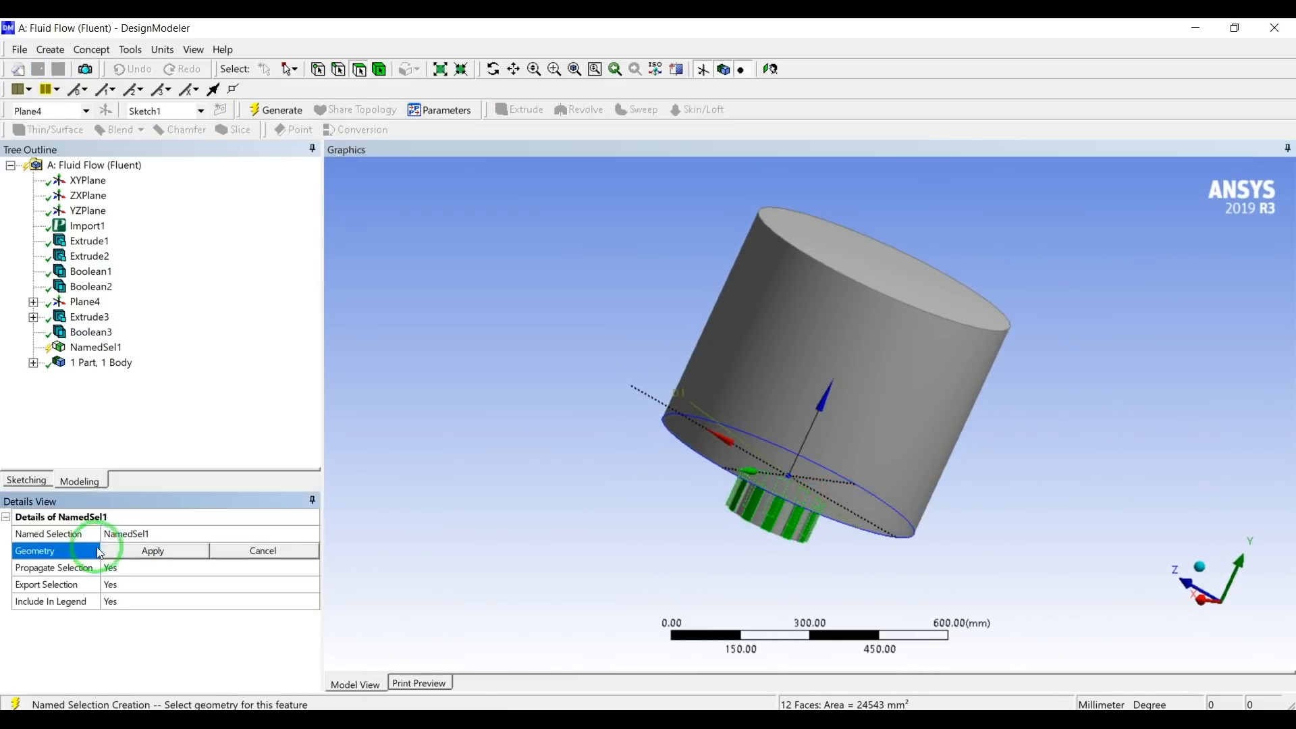
pyautogui.click(146, 550)
pyautogui.click(146, 533)
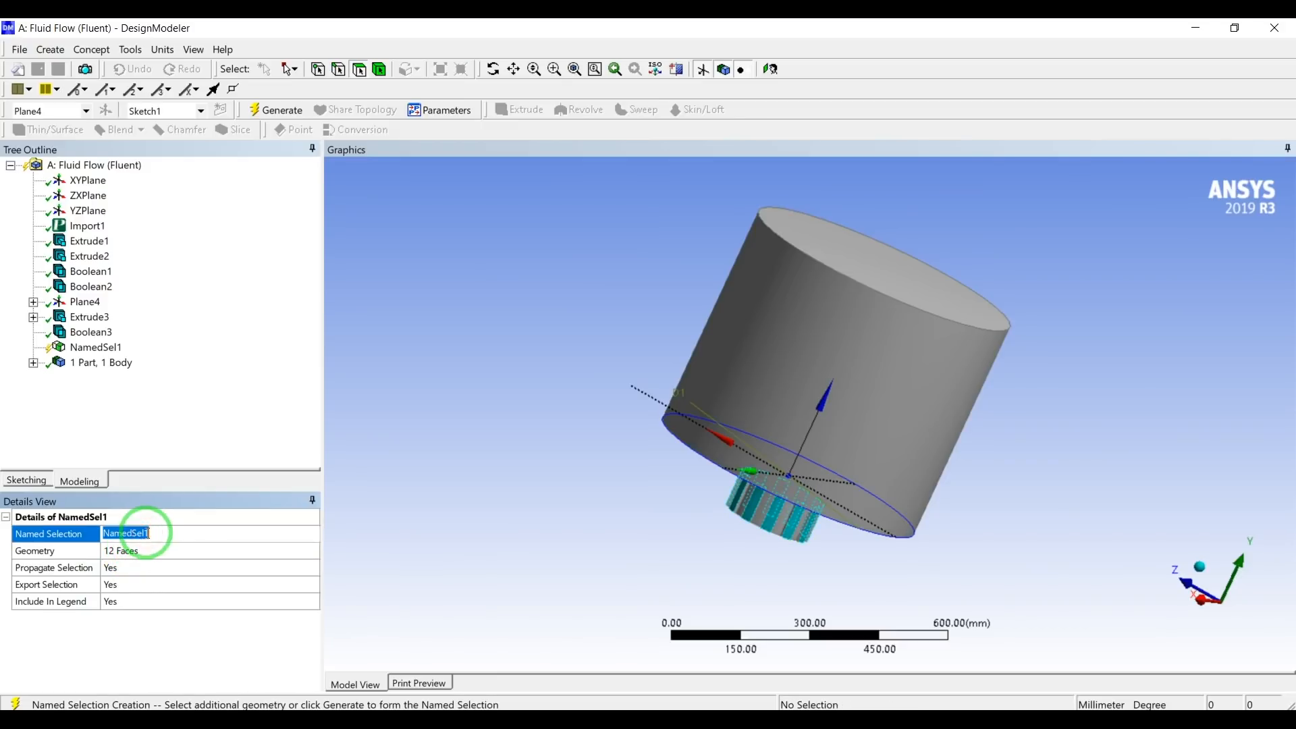
pyautogui.write('inlets')
pyautogui.press('Return')
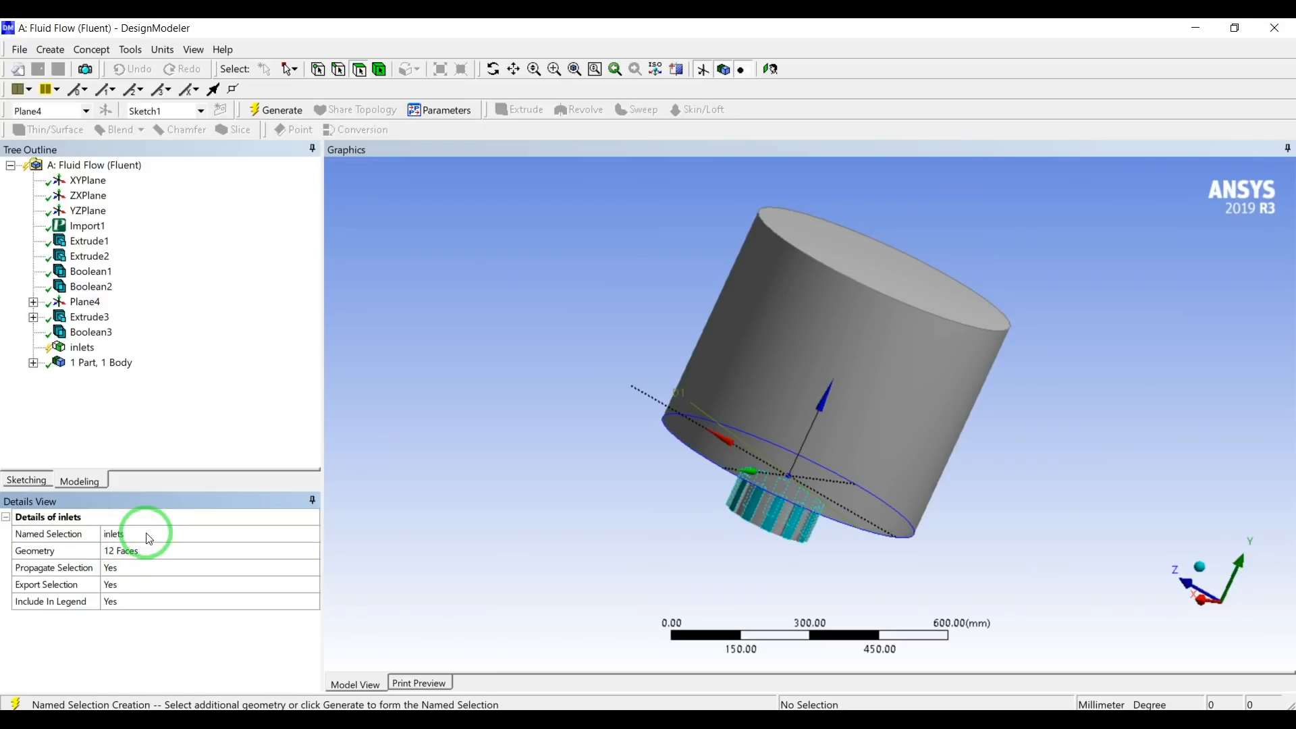
pyautogui.click(284, 110)
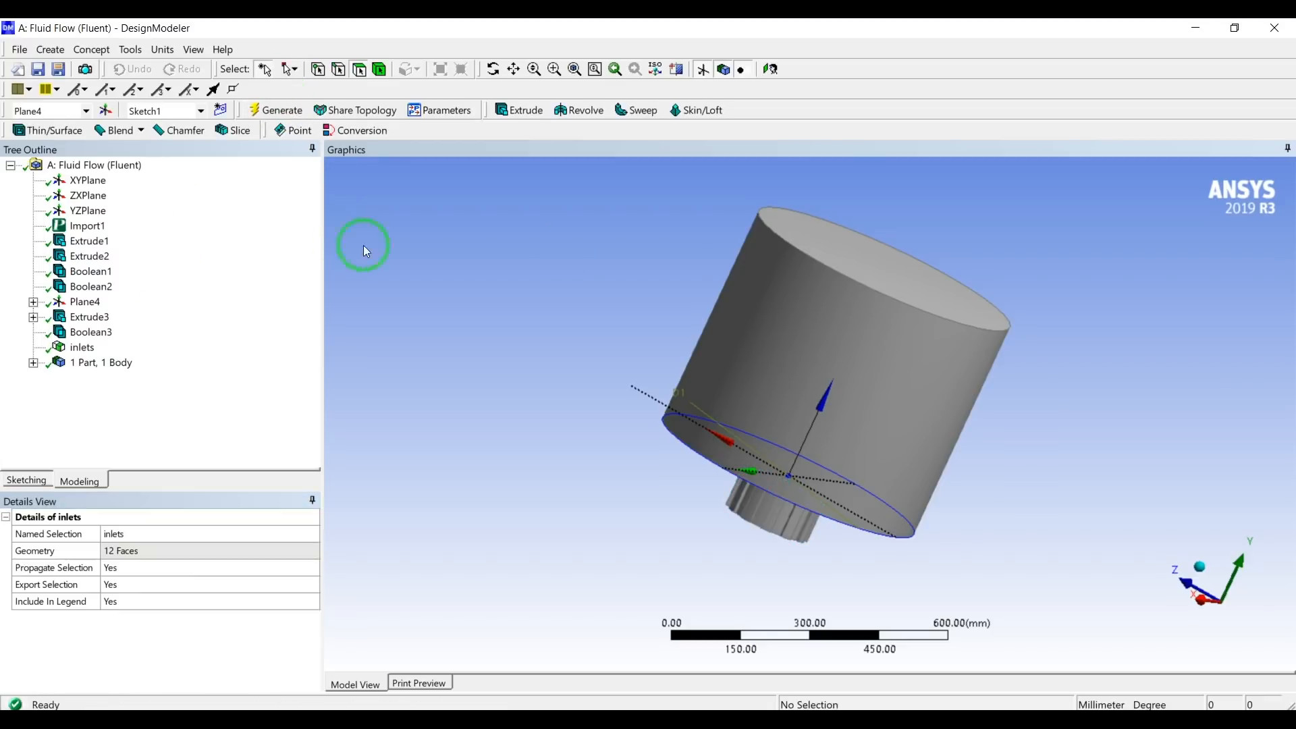
pyautogui.click(870, 248)
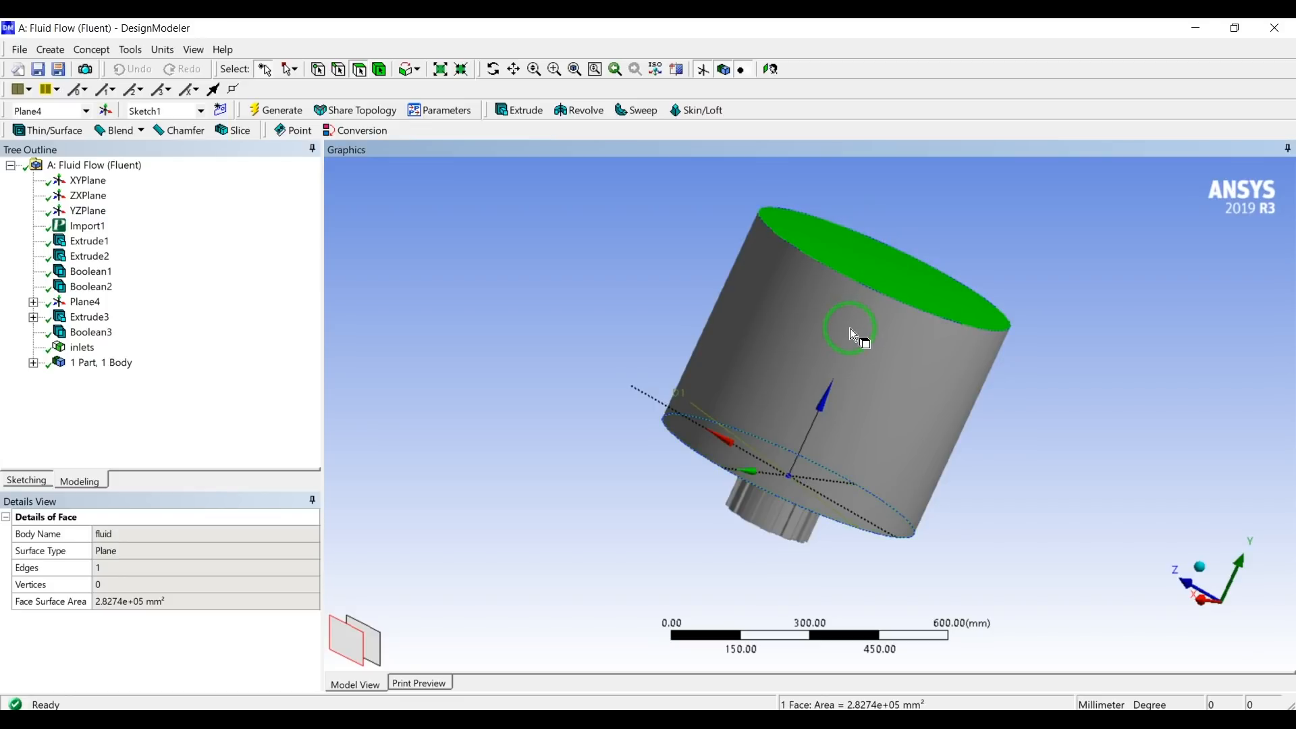
pyautogui.rightClick(884, 259)
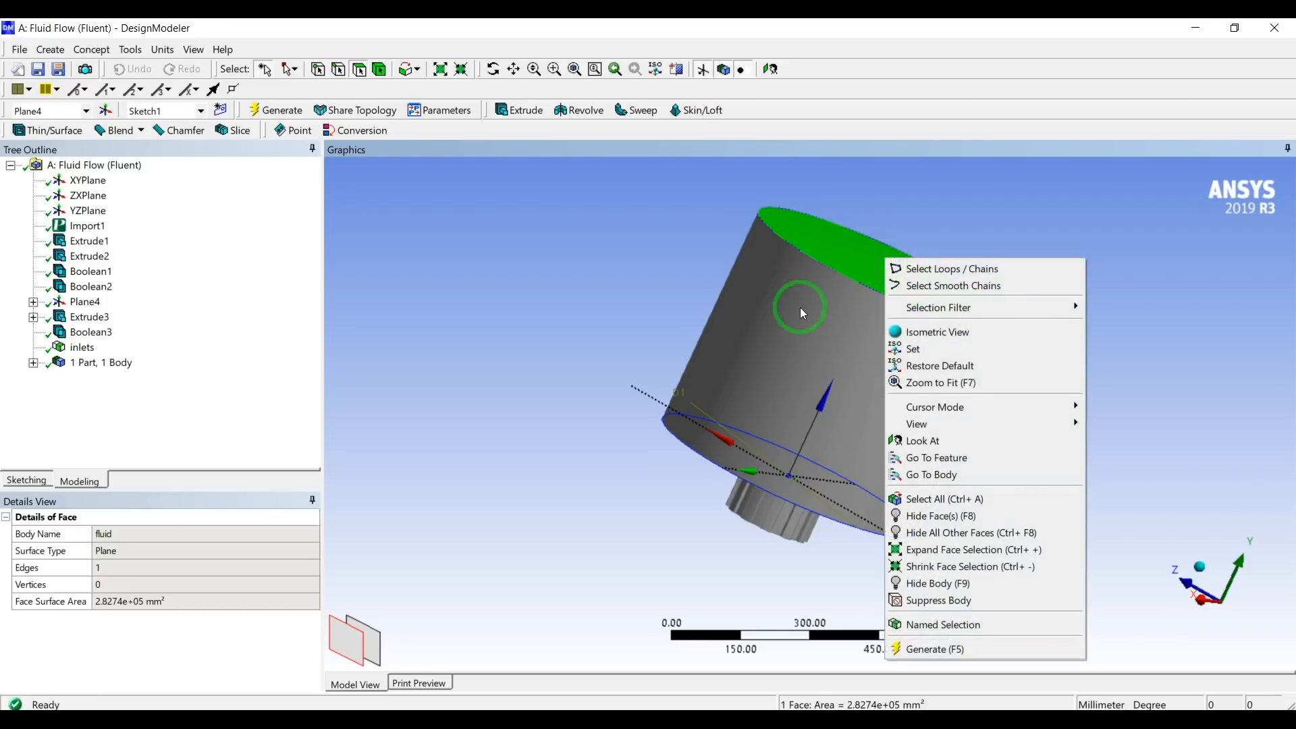
pyautogui.keyDown('ctrl'); pyautogui.click(800, 307); pyautogui.keyUp('ctrl')
pyautogui.keyDown('ctrl'); pyautogui.click(794, 376); pyautogui.keyUp('ctrl')
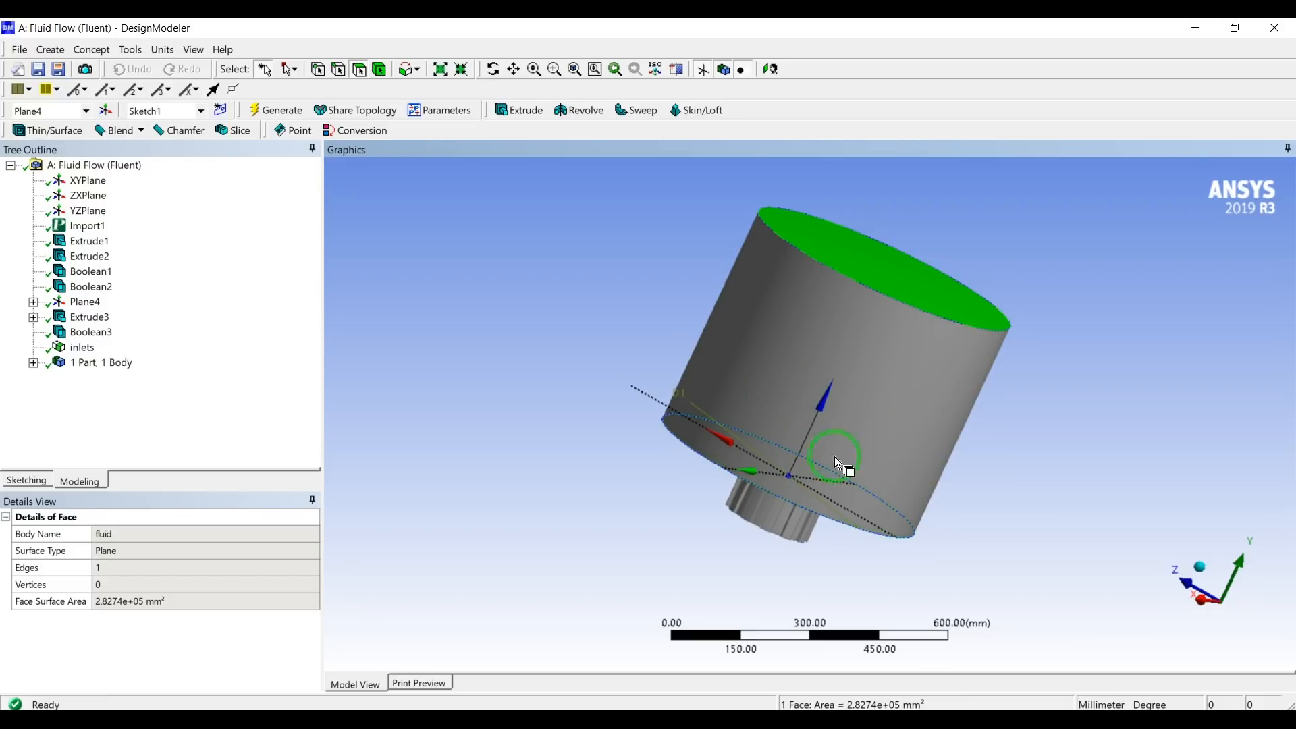
pyautogui.keyDown('ctrl'); pyautogui.click(771, 352); pyautogui.keyUp('ctrl')
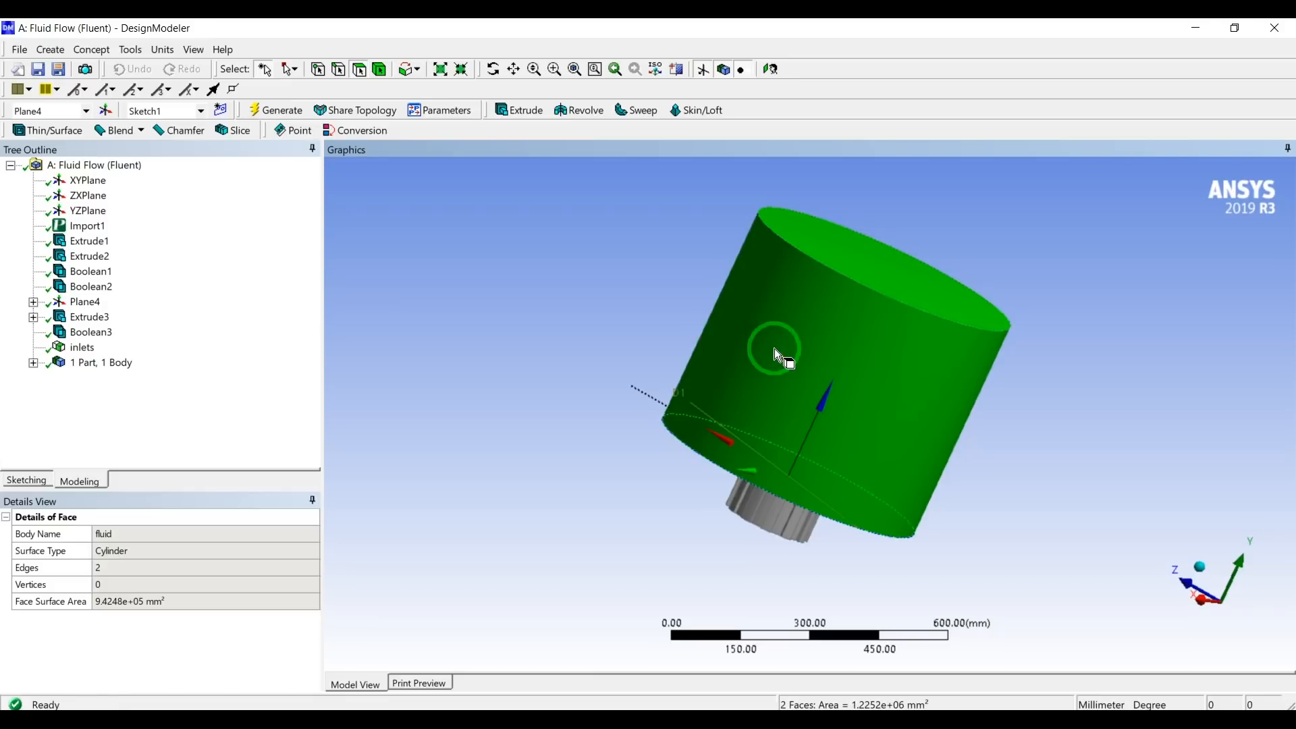
pyautogui.rightClick(809, 338)
pyautogui.click(752, 396)
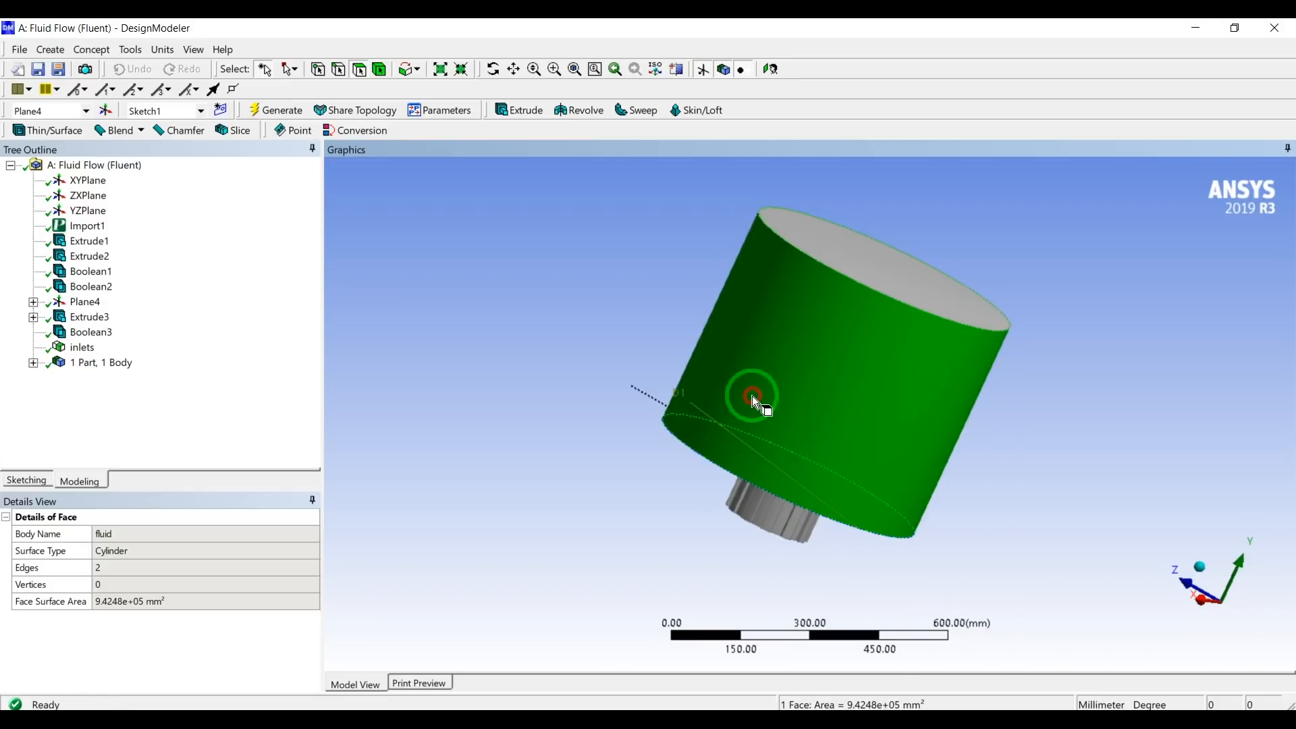
# Create a named selection called outlet on the room cylinder's flat end face opposite the diffuser and generate it.
pyautogui.click(847, 289)
pyautogui.rightClick(860, 265)
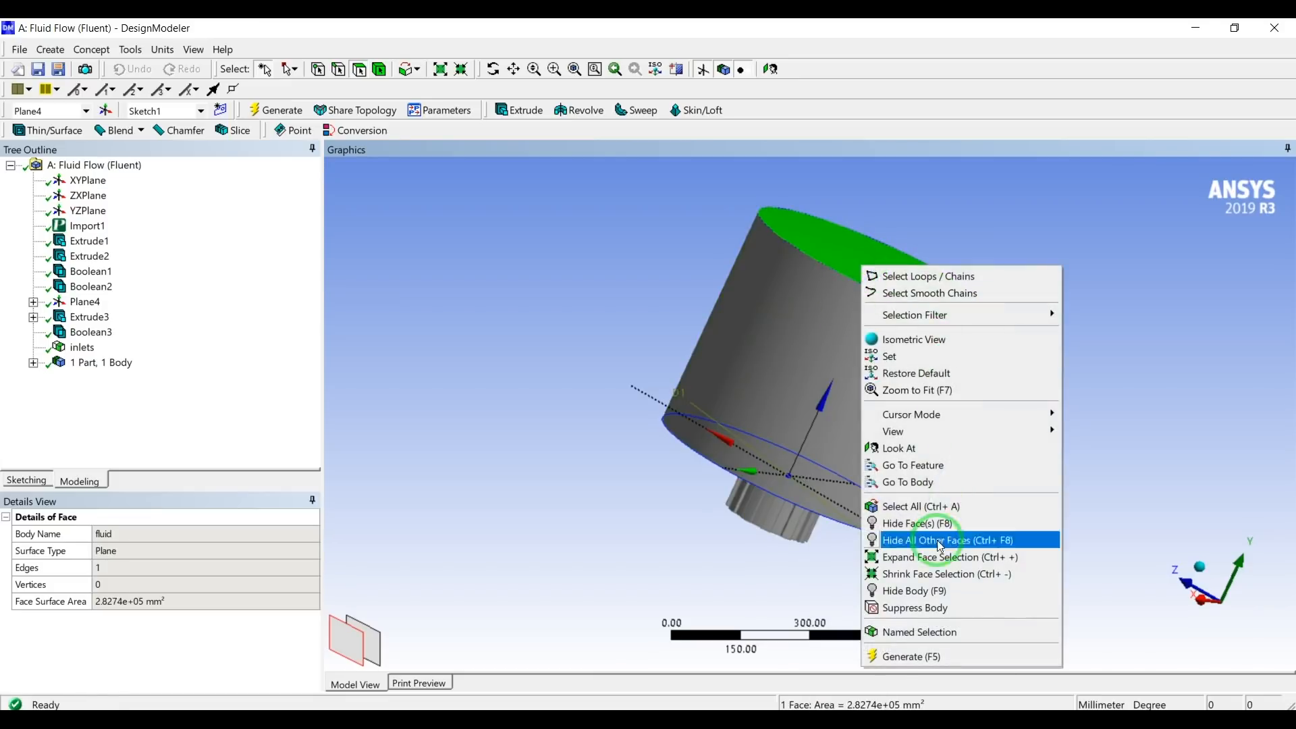
pyautogui.click(941, 625)
pyautogui.click(137, 534)
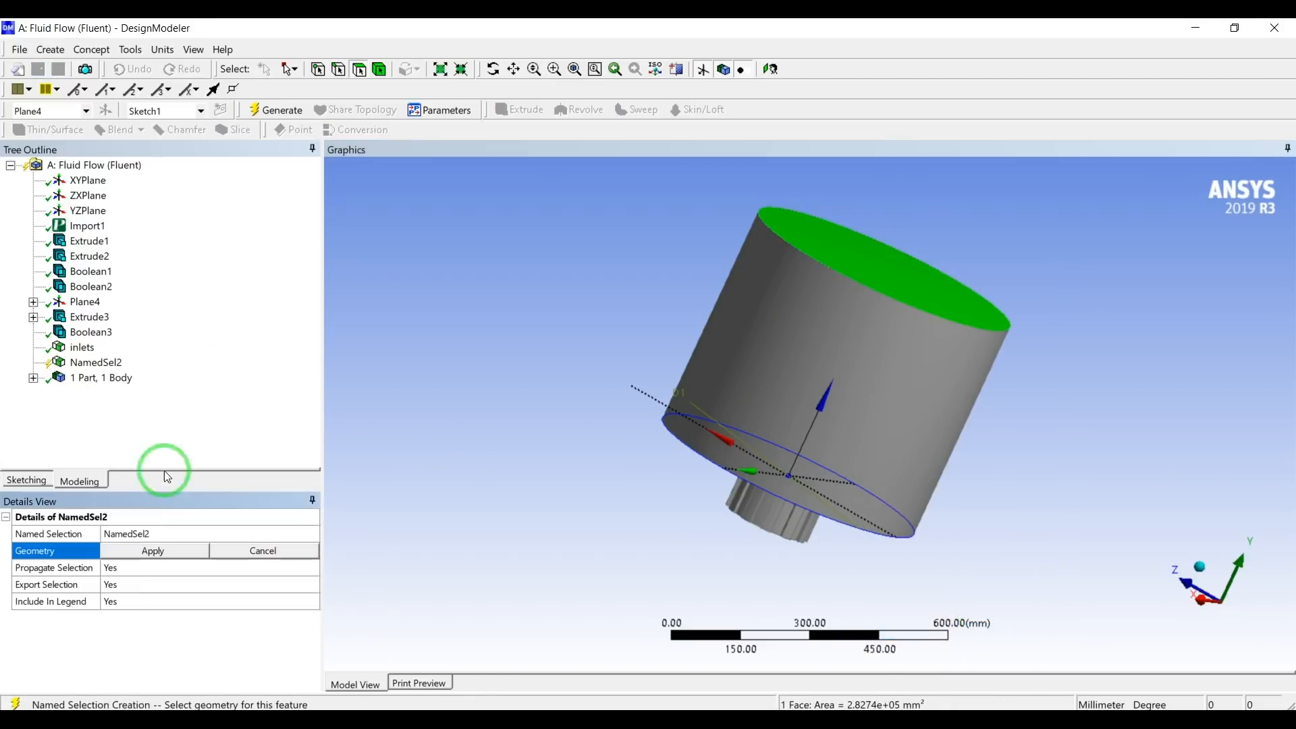
pyautogui.write('outlet')
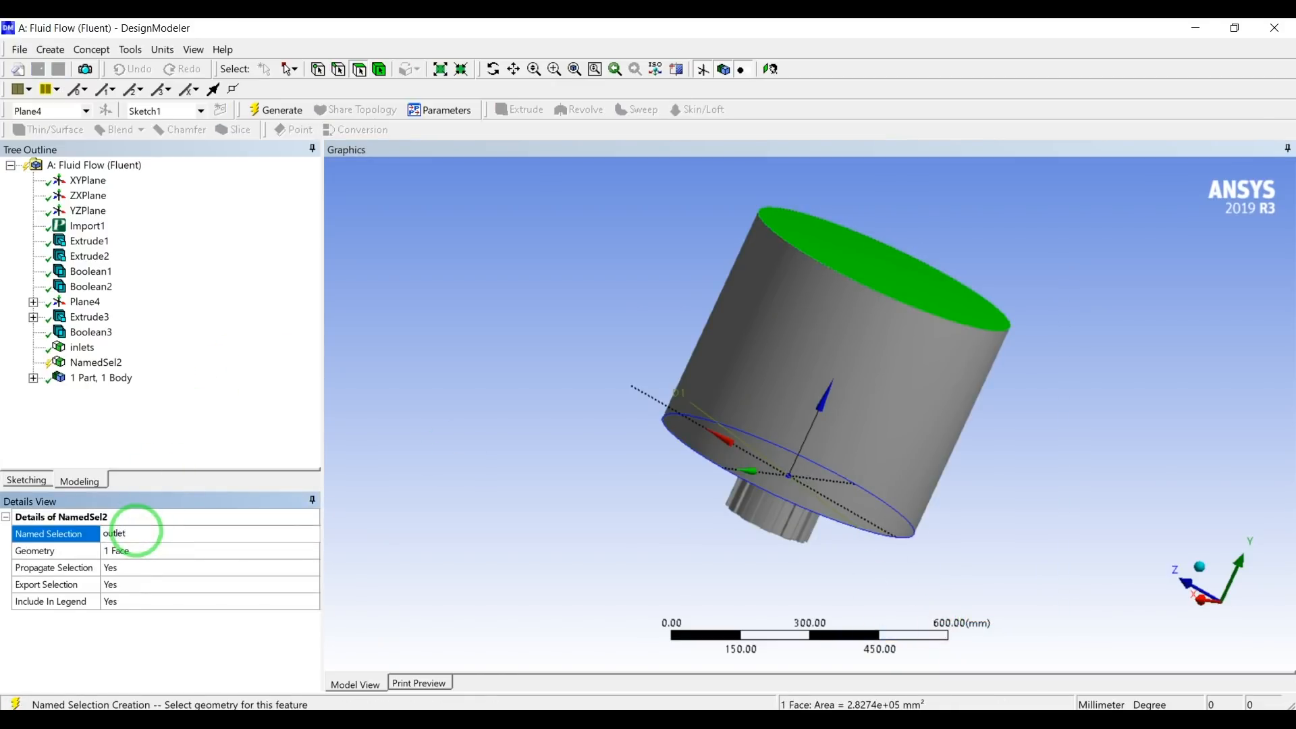
pyautogui.press('Return')
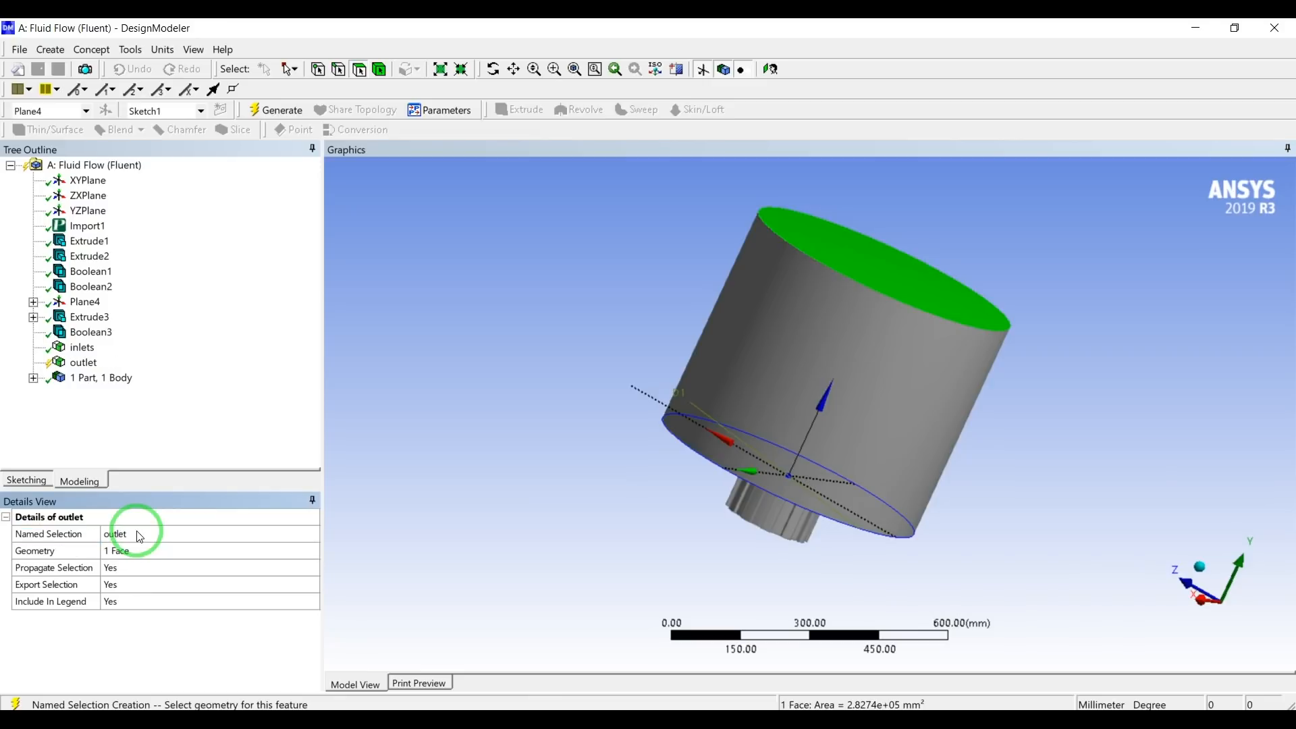
pyautogui.click(281, 110)
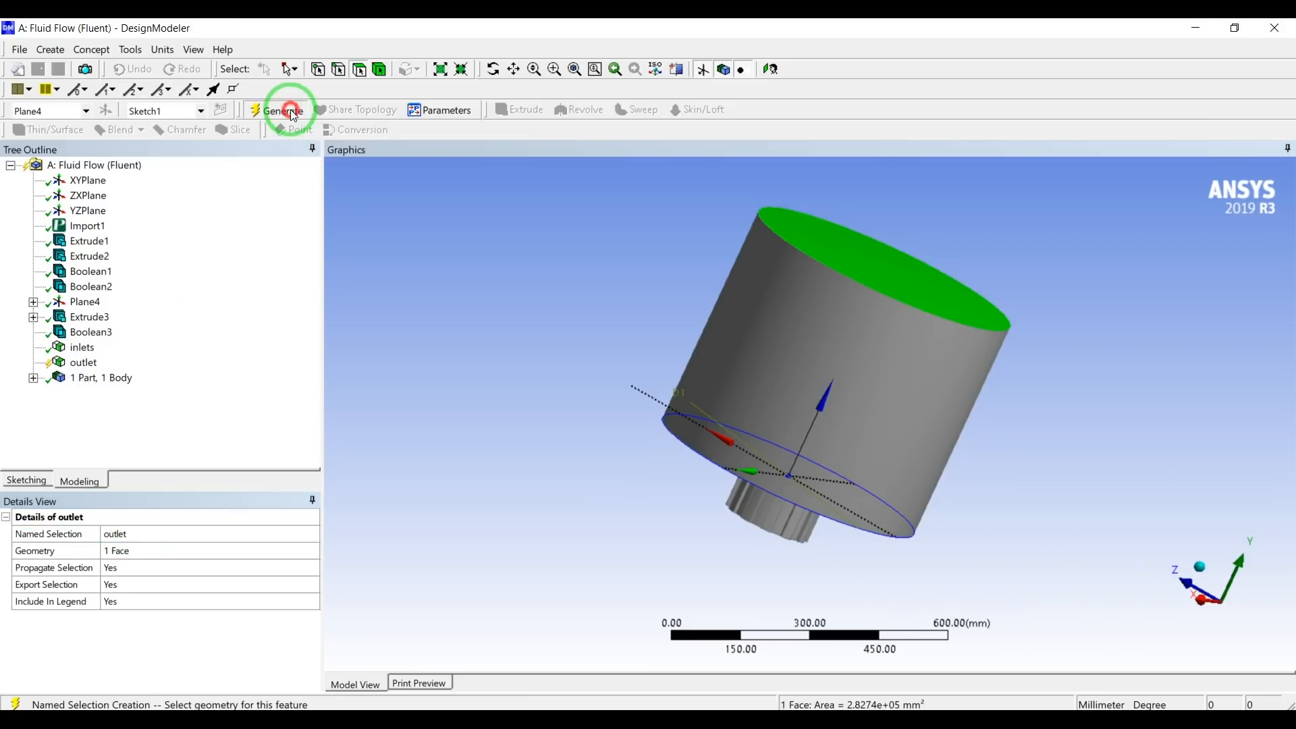
# Create a named selection called side_walls on the room cylinder's curved outer face and generate it.
pyautogui.click(792, 377)
pyautogui.rightClick(790, 376)
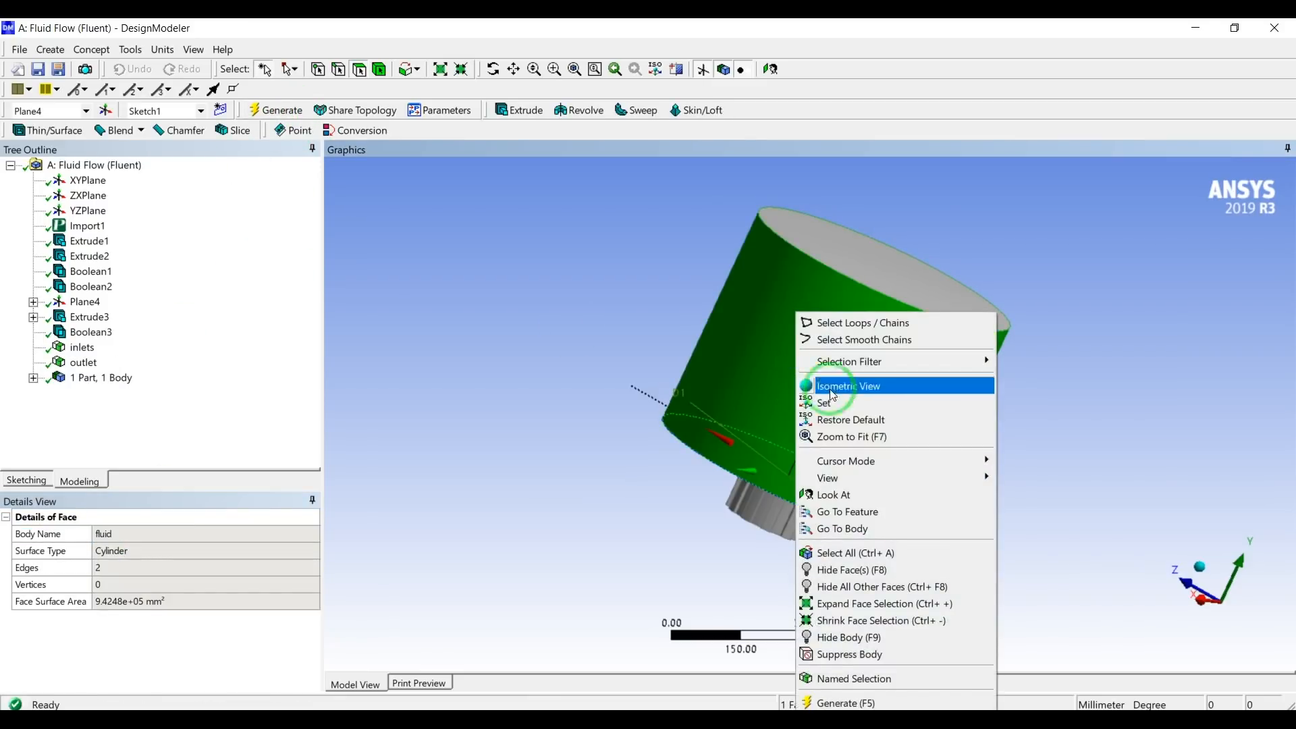
pyautogui.click(854, 679)
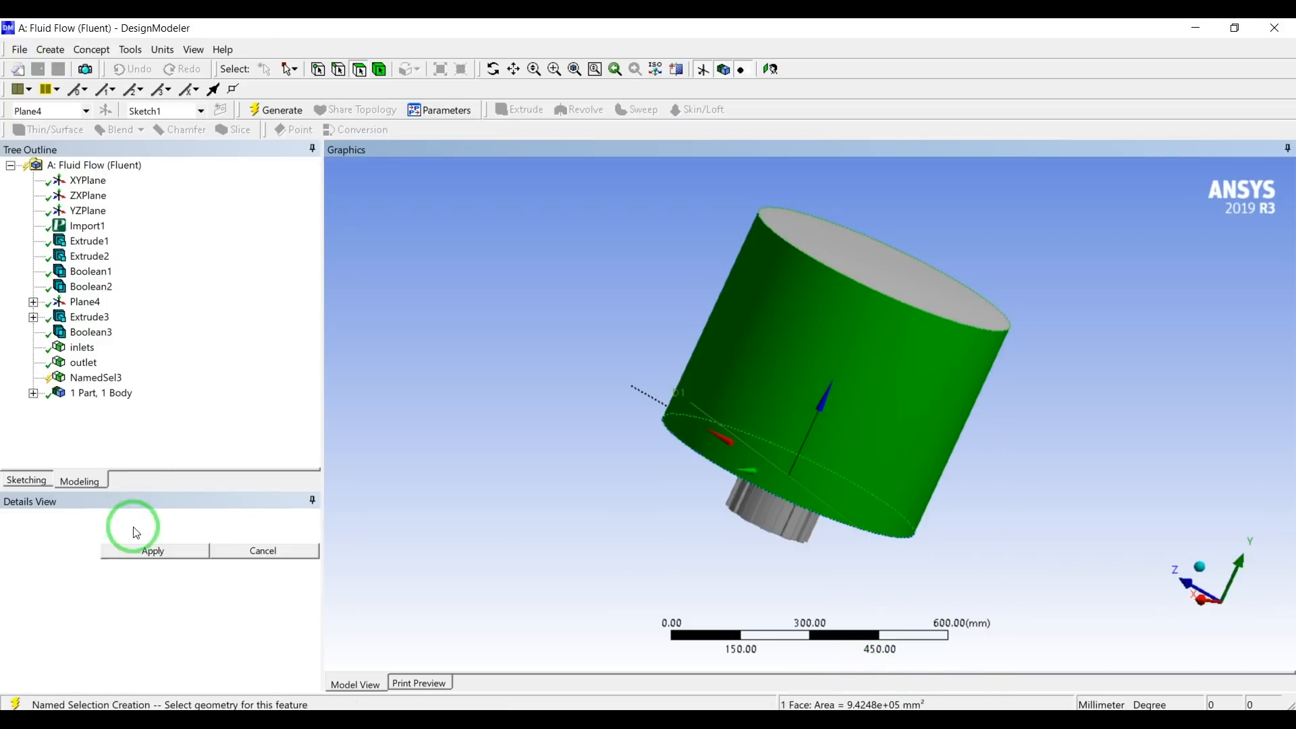
pyautogui.click(143, 552)
pyautogui.click(147, 534)
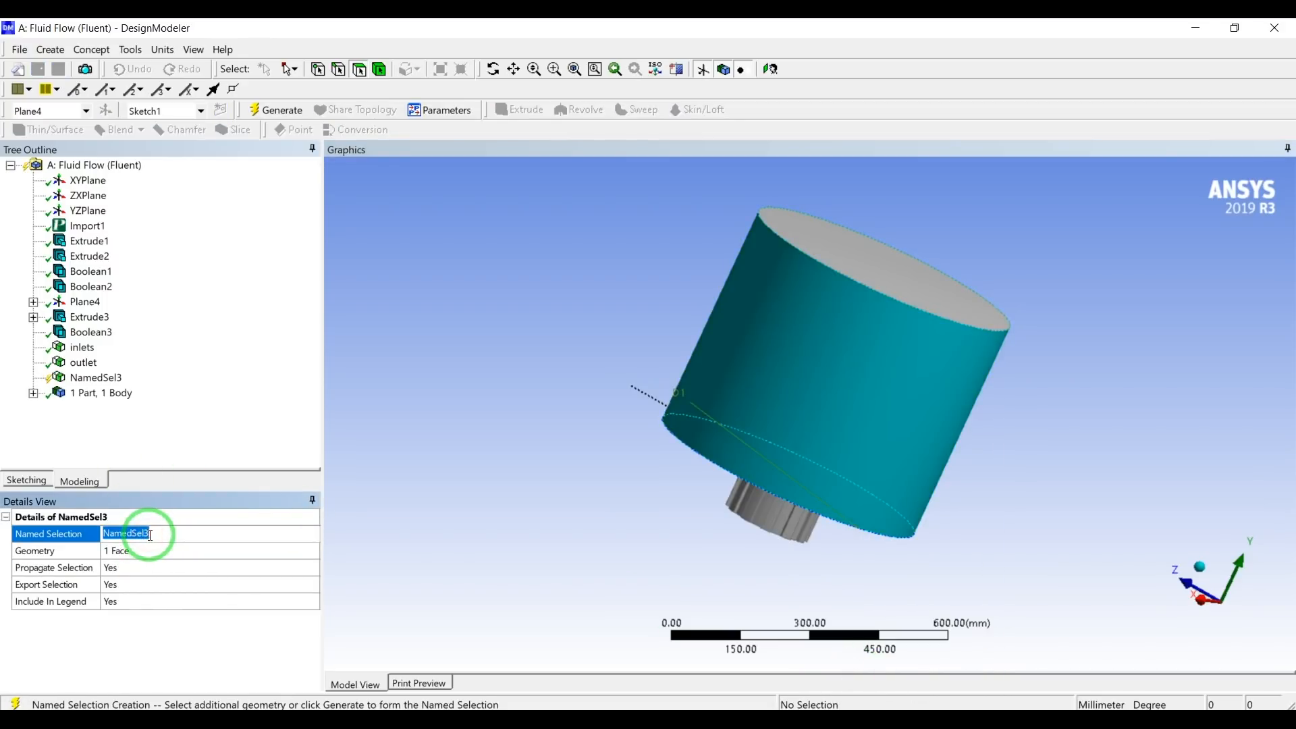
pyautogui.write('side_walls')
pyautogui.press('Return')
pyautogui.click(276, 109)
# Export the finished geometry to the Swirl_flow folder as a DesignModeler database named Geom_to_fluent.
pyautogui.moveTo(1027, 345); pyautogui.dragTo(1016, 375, button='middle')
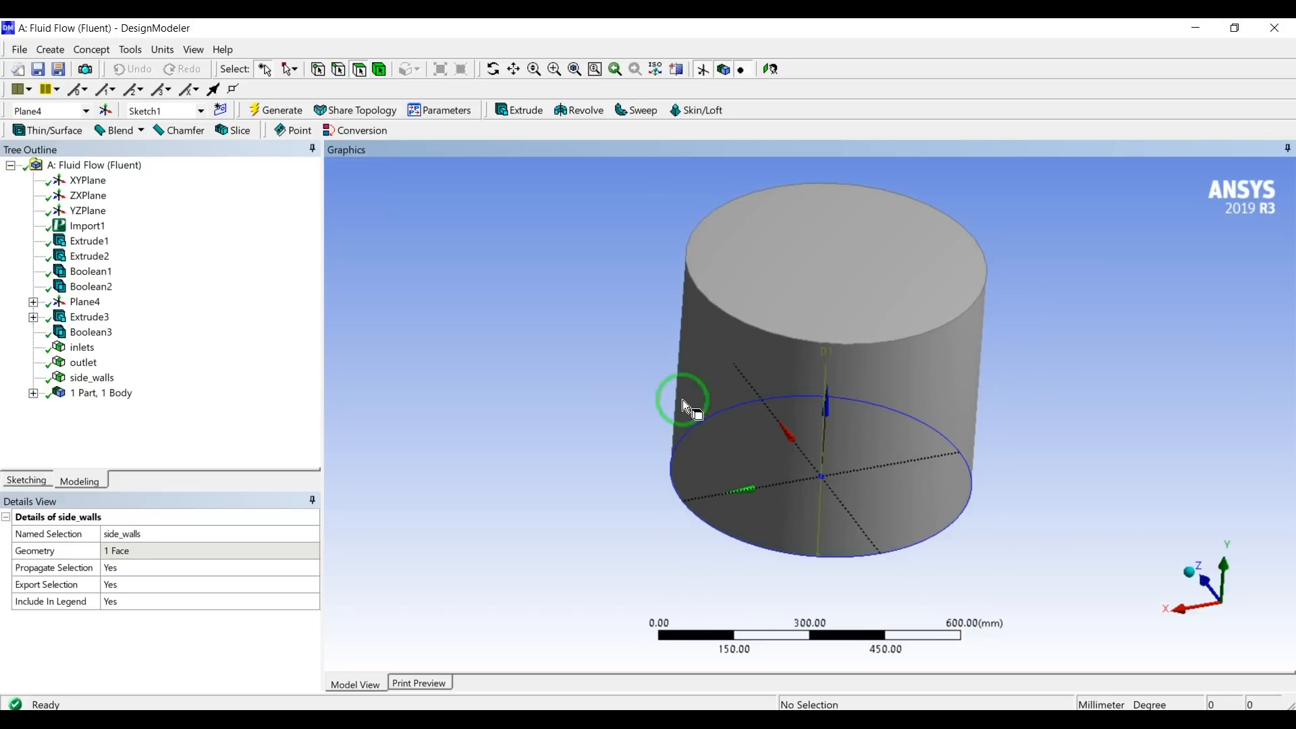
pyautogui.click(19, 49)
pyautogui.click(87, 136)
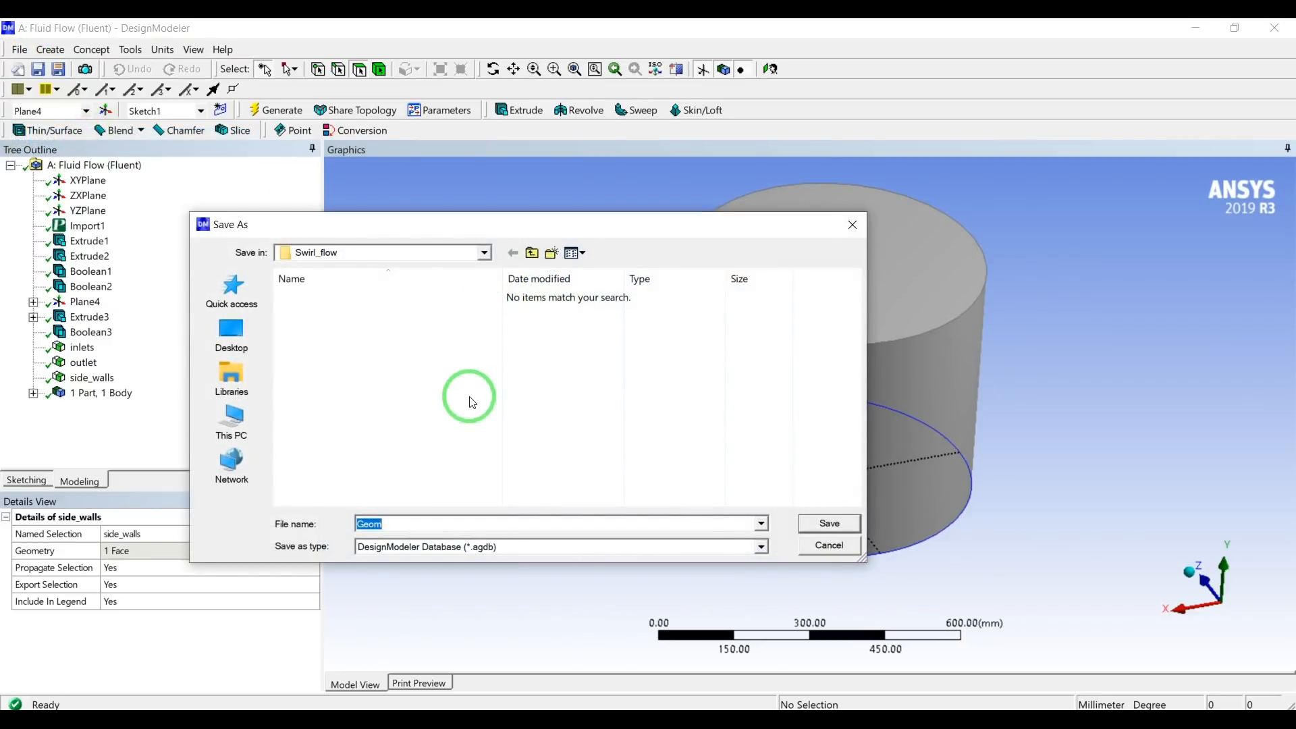
pyautogui.write('G')
pyautogui.write('eom_to_fluent')
pyautogui.press('Return')
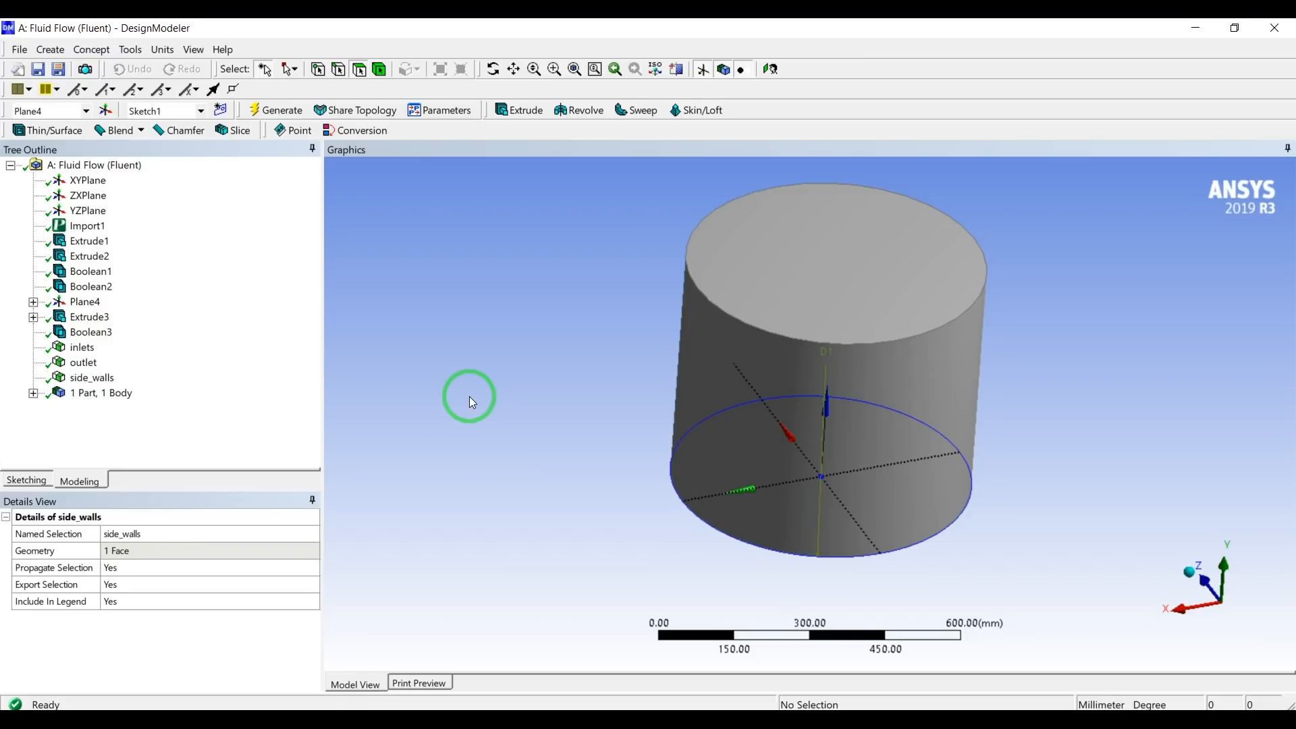
# Close DesignModeler, open the Fluent system's Mesh cell from Workbench in ANSYS Meshing, and dismiss the error dialog.
pyautogui.click(1275, 28)
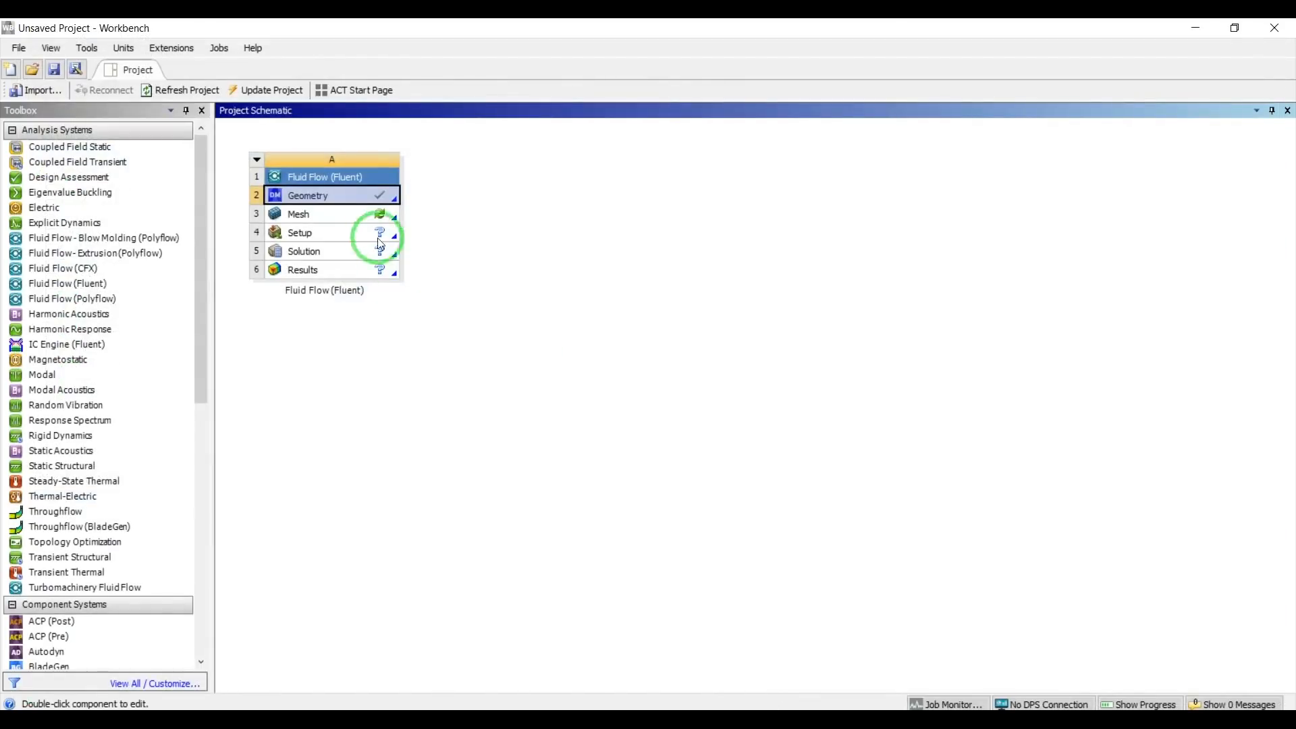
pyautogui.doubleClick(354, 217)
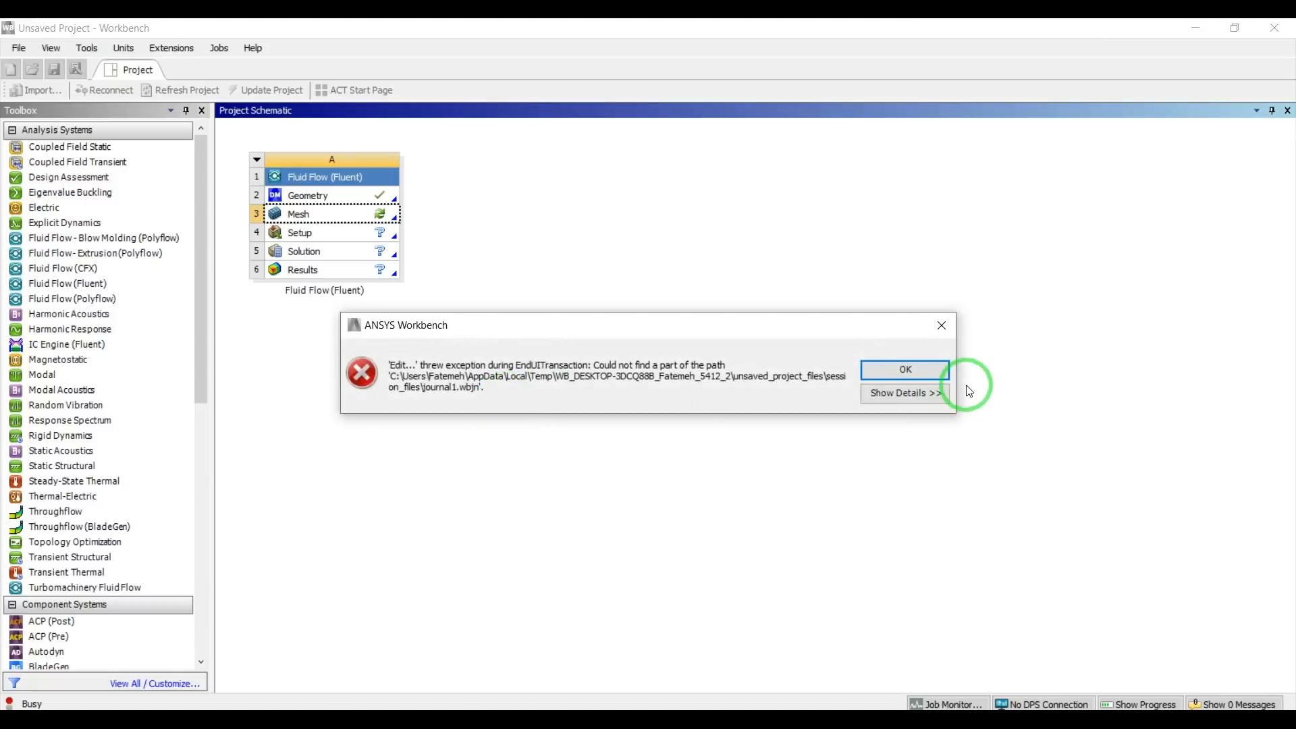
pyautogui.click(933, 370)
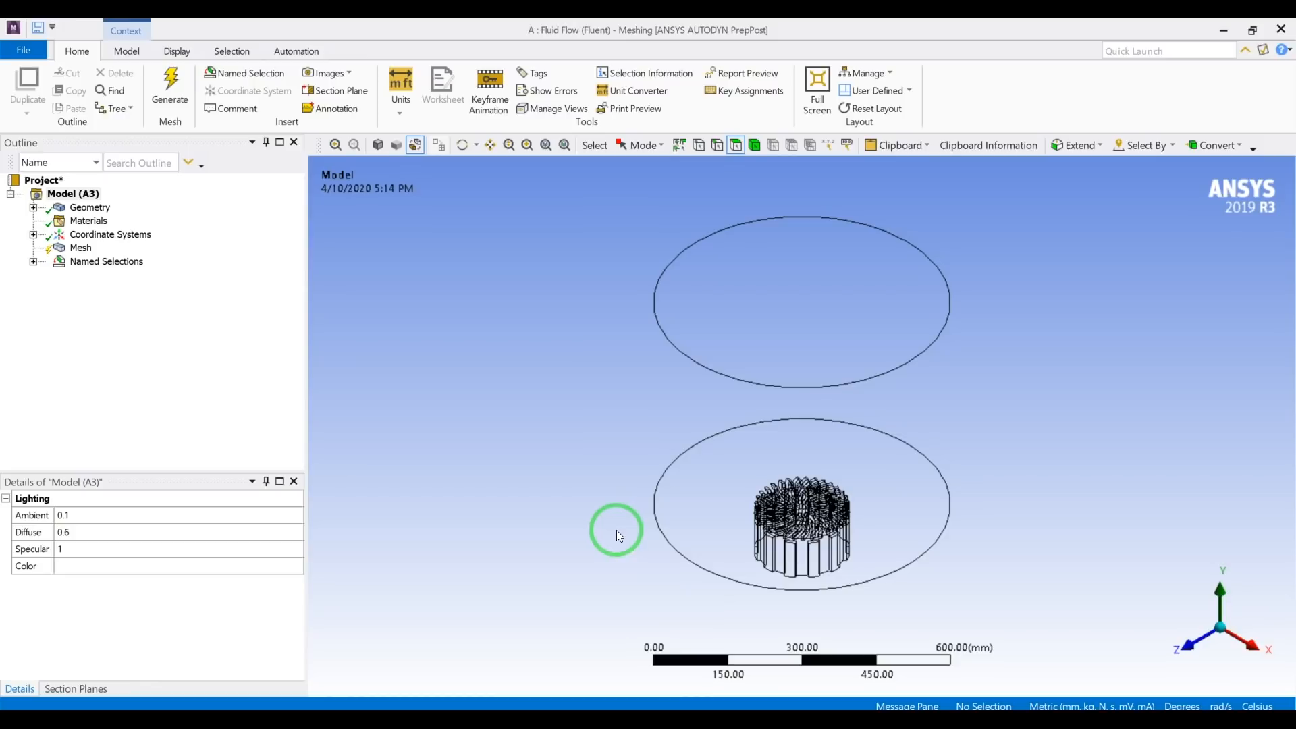
# Generate the fluid body's mesh with the default element size, keeping the CFD physics and Fluent solver preferences.
pyautogui.click(60, 249)
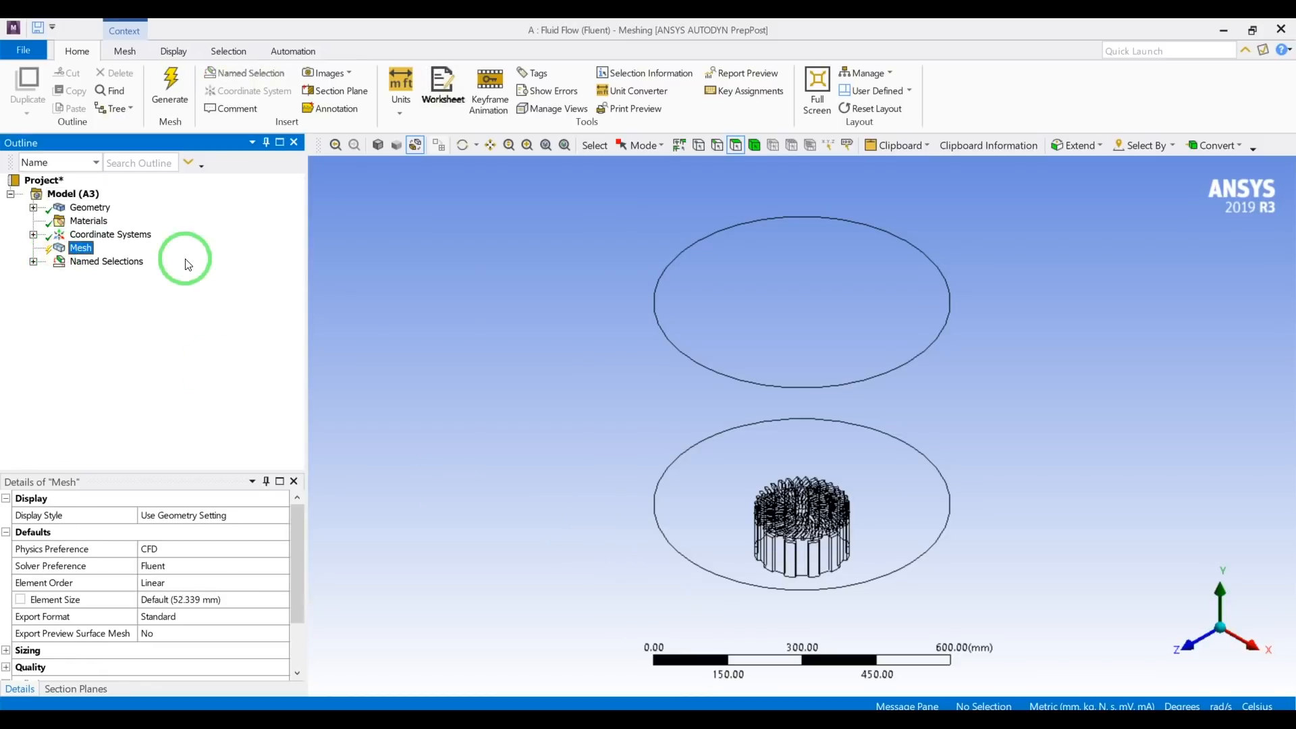
pyautogui.click(233, 599)
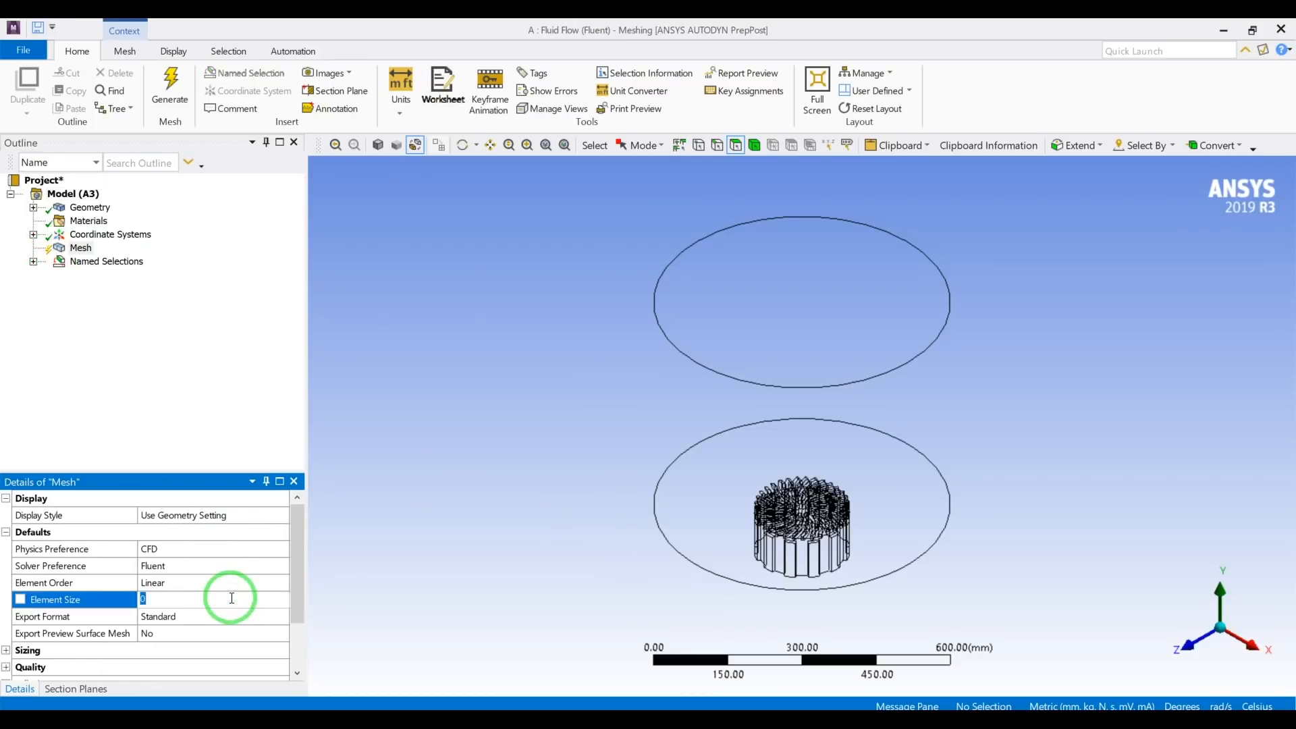
pyautogui.click(169, 367)
pyautogui.click(167, 95)
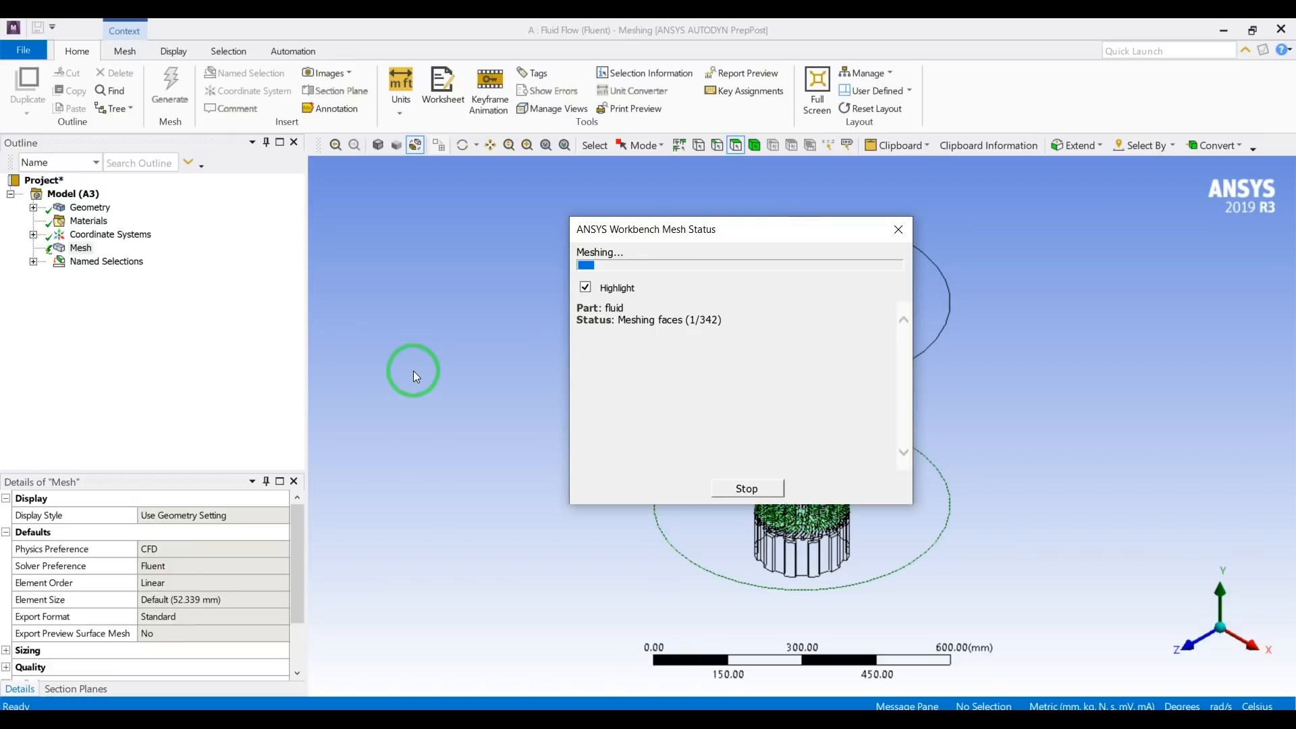
pyautogui.moveTo(724, 230); pyautogui.dragTo(502, 206)
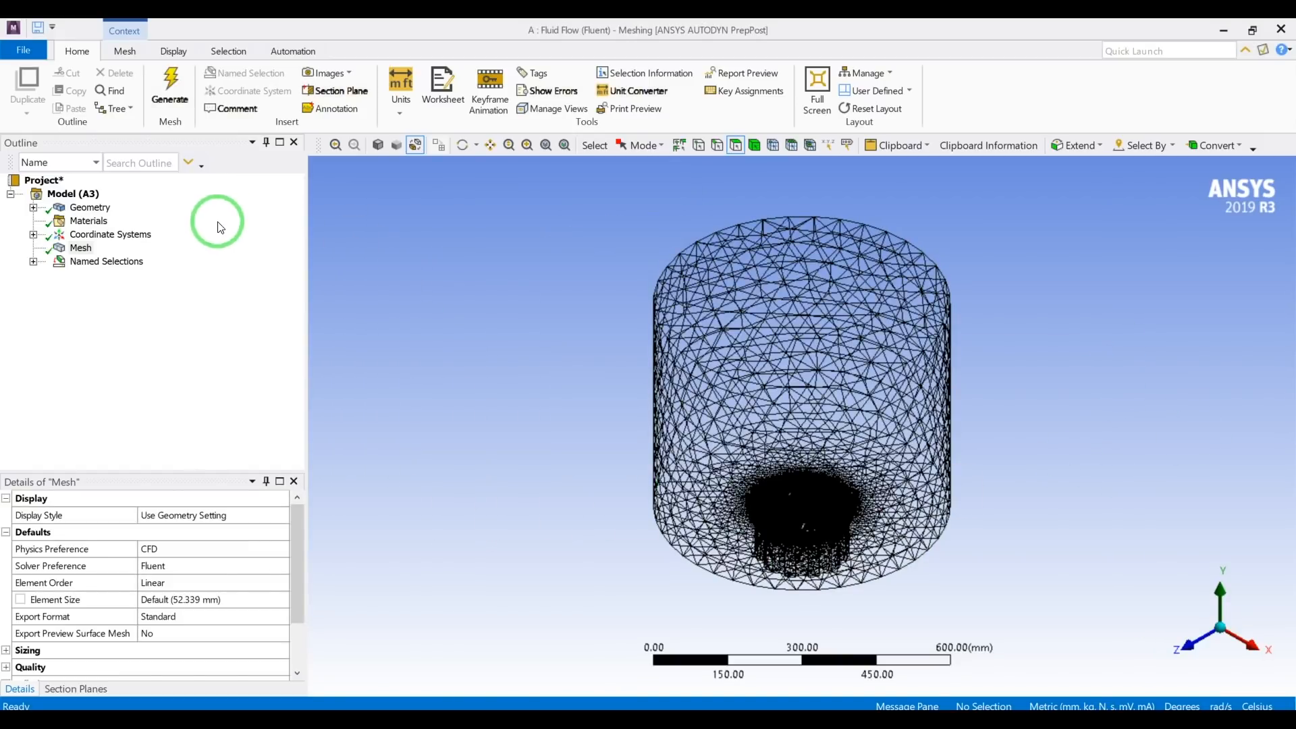
# Display the mesh as a shaded model and examine the surface elements around the diffuser blades and neck.
pyautogui.click(376, 146)
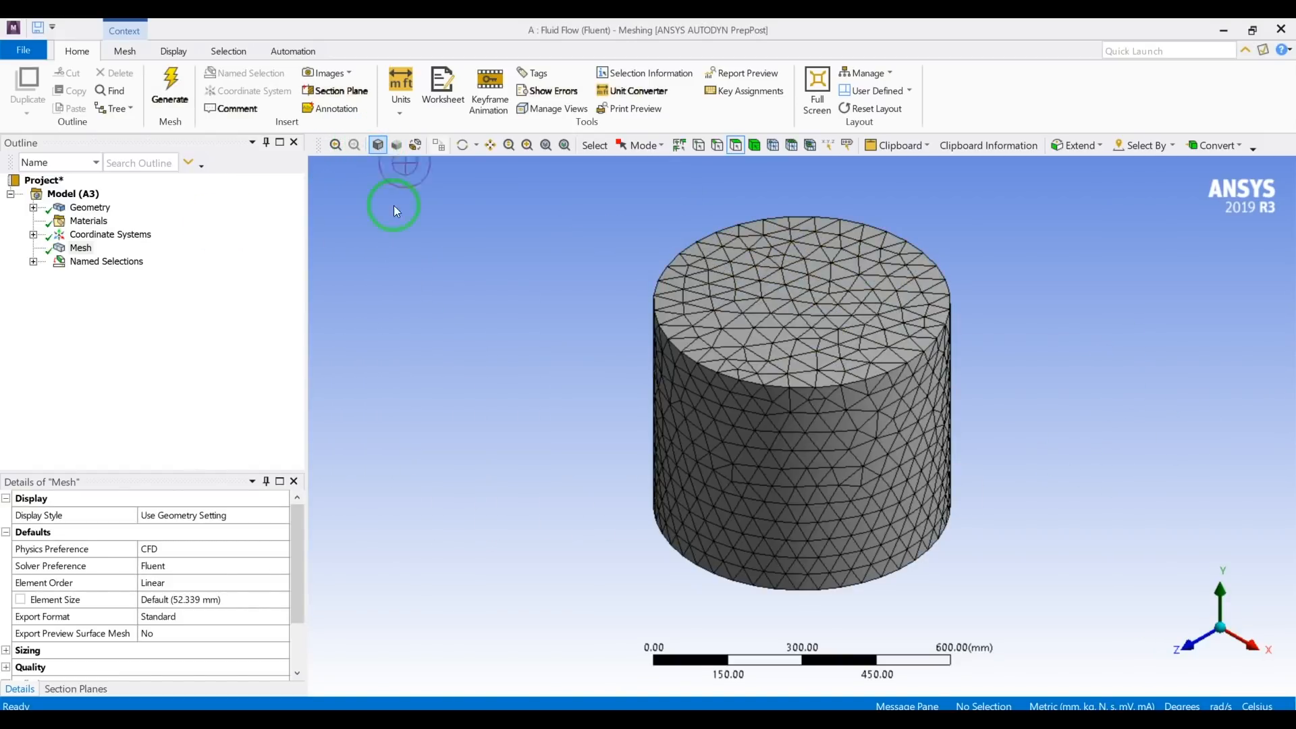
pyautogui.moveTo(537, 298); pyautogui.dragTo(653, 415, button='middle')
pyautogui.scroll(5, 828, 499)
pyautogui.scroll(-2, 825, 498)
pyautogui.moveTo(809, 420); pyautogui.dragTo(803, 463, button='middle')
pyautogui.scroll(4, 802, 464)
pyautogui.scroll(2, 802, 464)
pyautogui.scroll(-4, 796, 463)
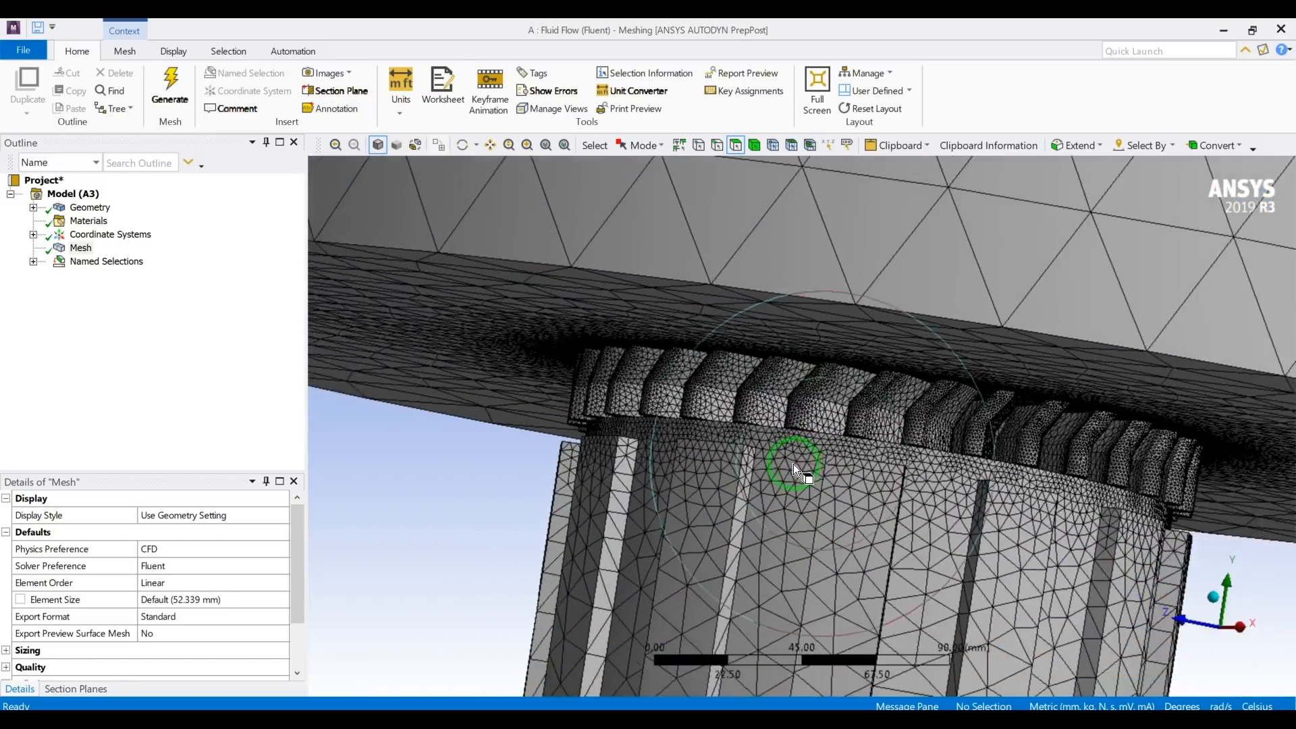
pyautogui.scroll(2, 709, 571)
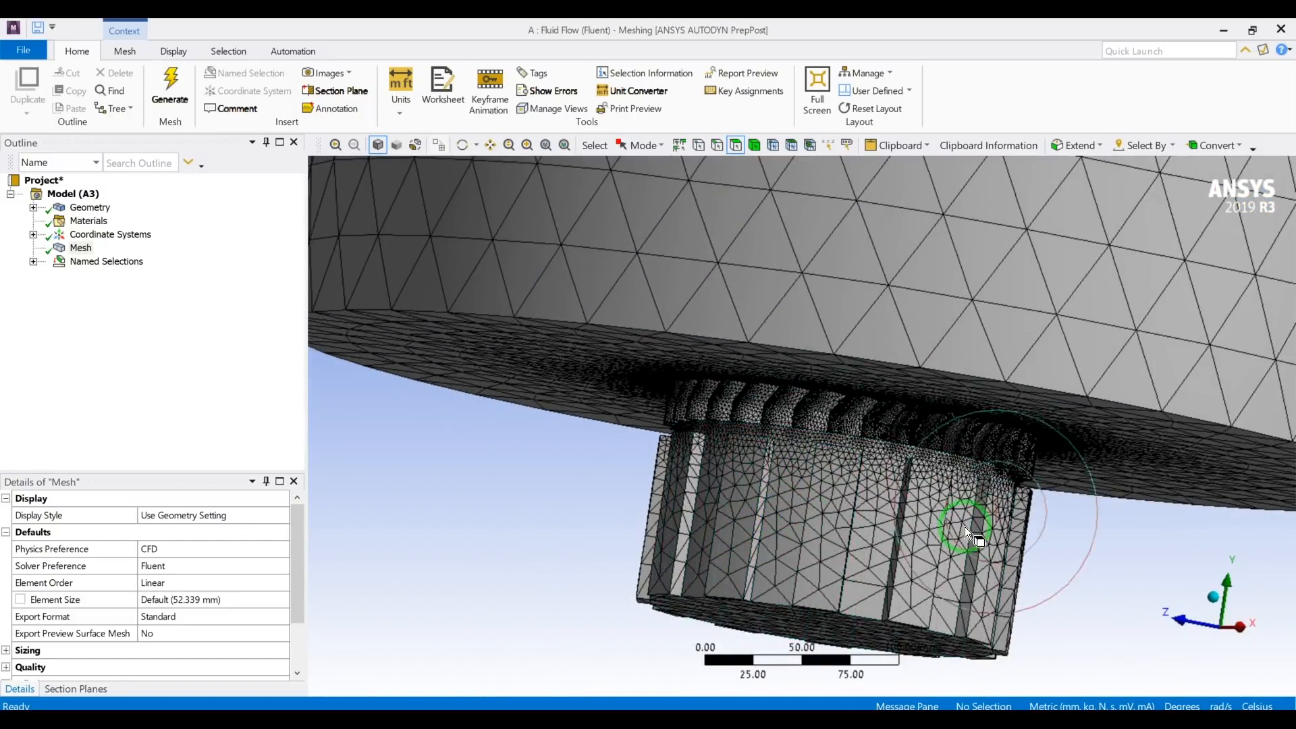
pyautogui.moveTo(780, 537)
pyautogui.mouseDown(button='middle')
pyautogui.moveTo(778, 459)
pyautogui.moveTo(770, 538)
pyautogui.mouseUp(button='middle')
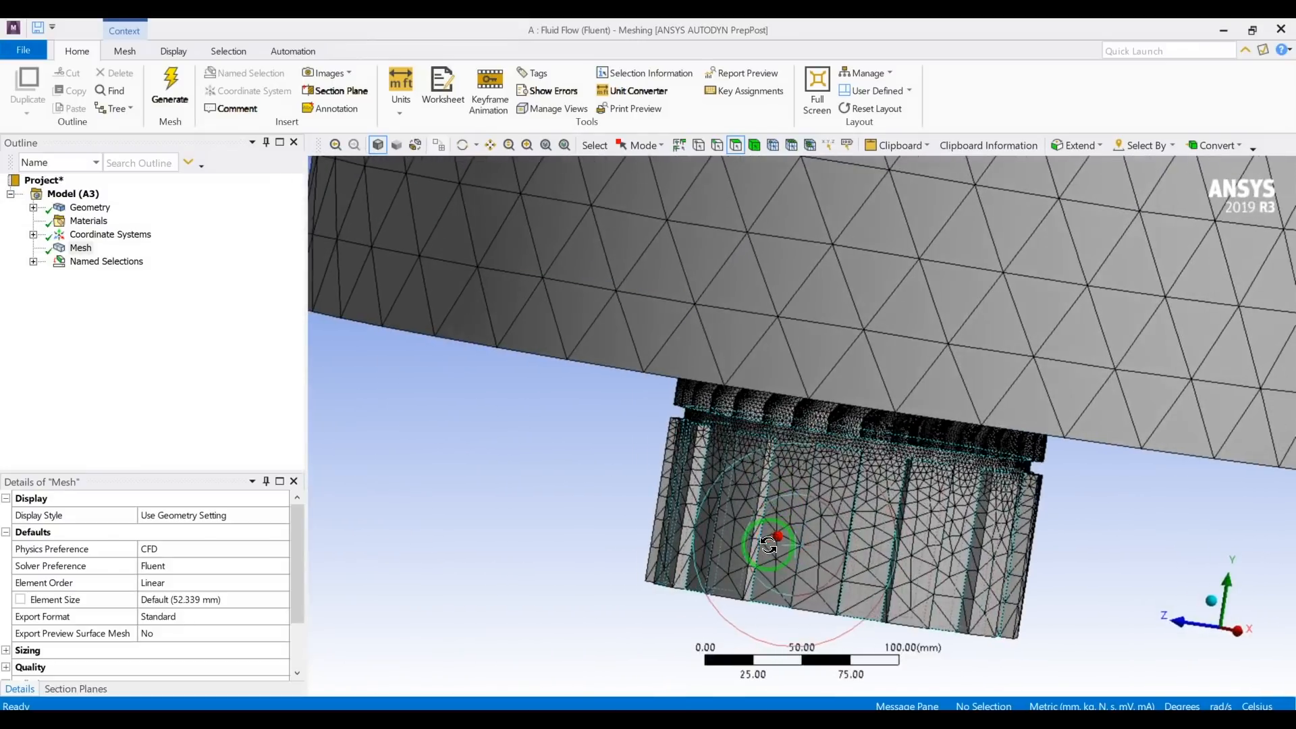
# Box-select all faces of the swirl diffuser and its neck below the large cylinder.
pyautogui.scroll(2, 792, 533)
pyautogui.scroll(-3, 792, 533)
pyautogui.moveTo(771, 488); pyautogui.dragTo(803, 481, button='middle')
pyautogui.scroll(5, 812, 479)
pyautogui.scroll(-6, 812, 480)
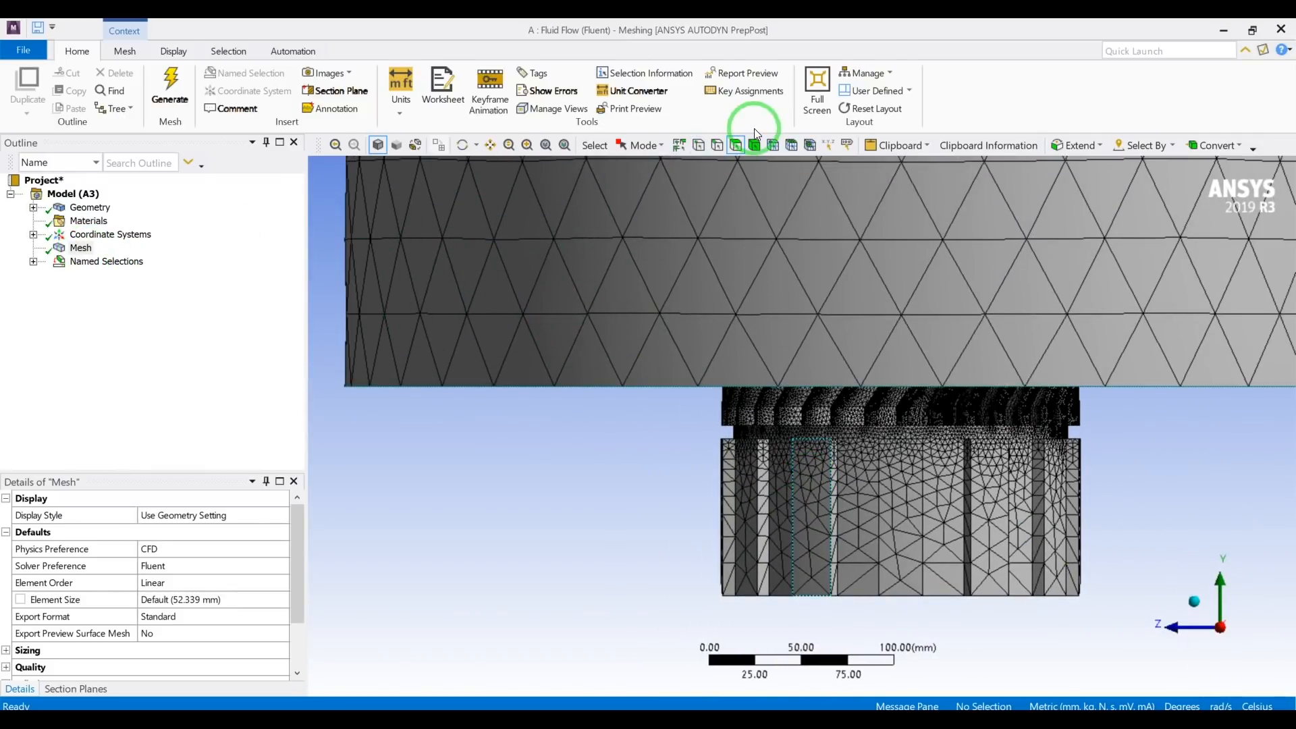
pyautogui.click(635, 145)
pyautogui.click(661, 184)
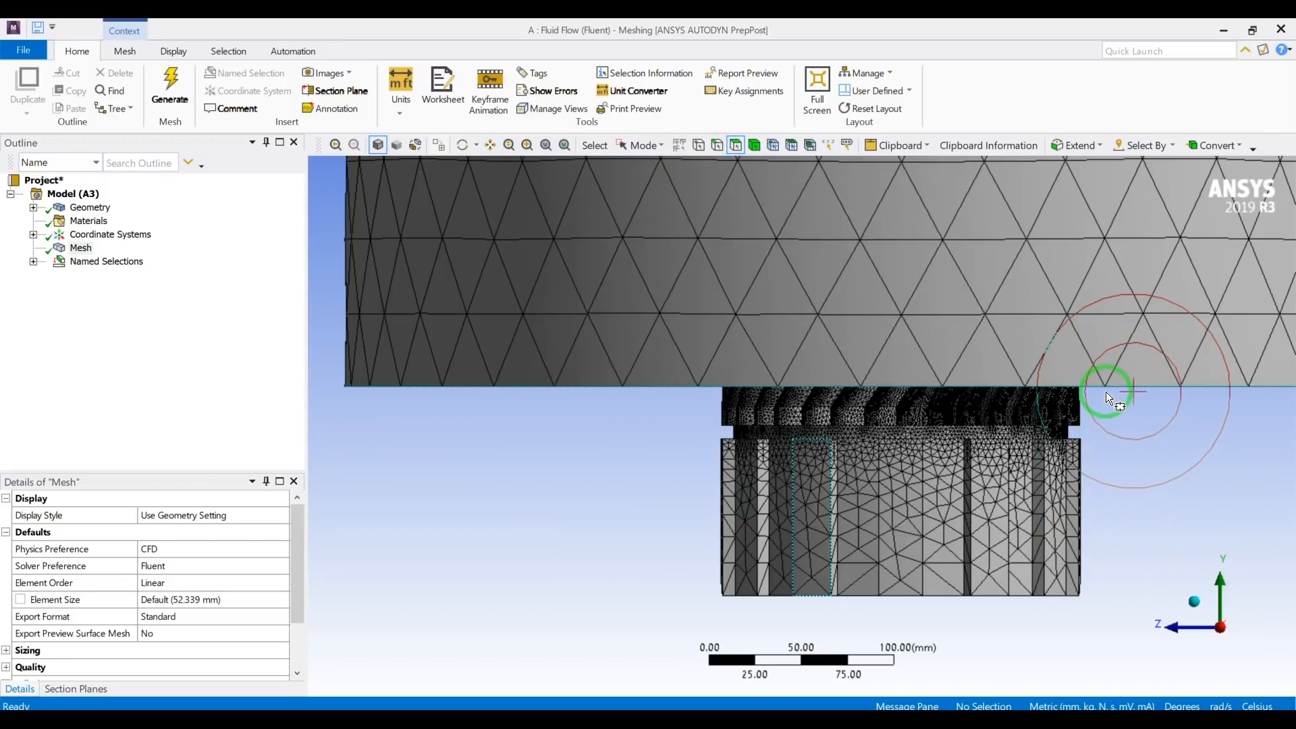
pyautogui.moveTo(1105, 387); pyautogui.dragTo(619, 617)
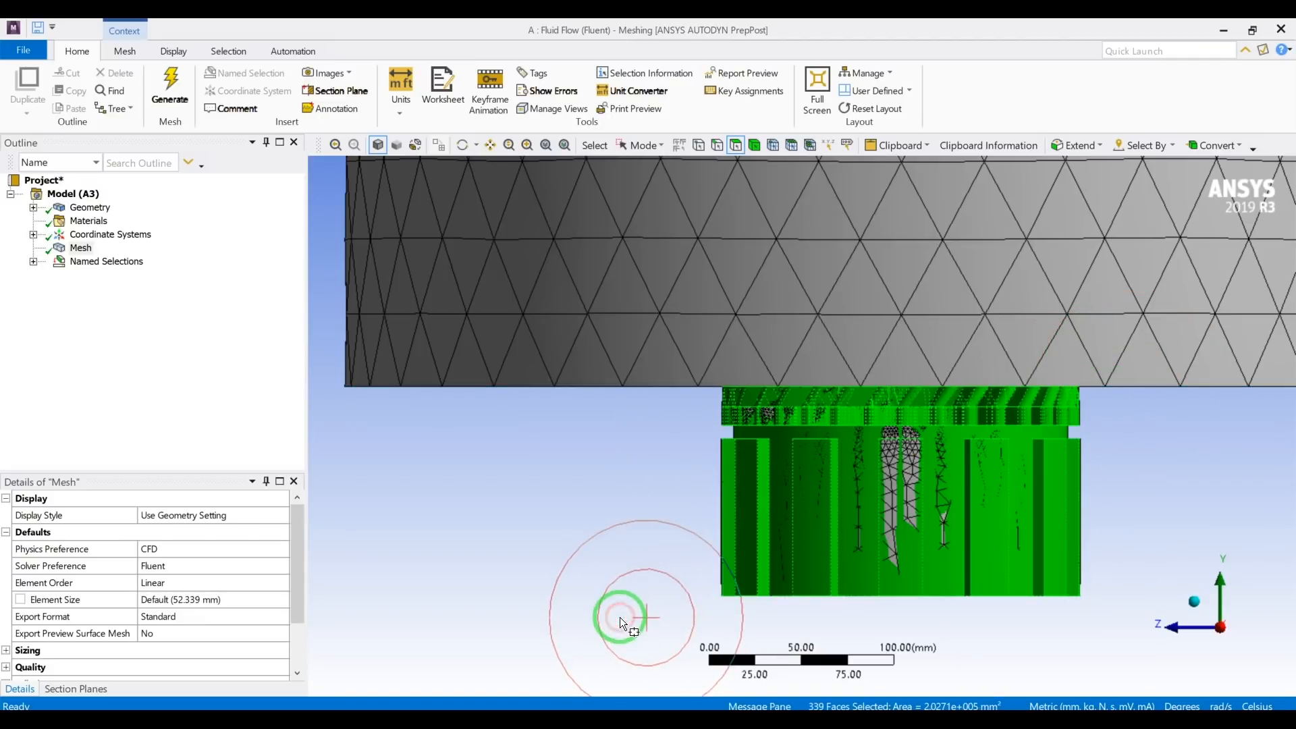
pyautogui.moveTo(619, 597); pyautogui.dragTo(620, 567, button='middle')
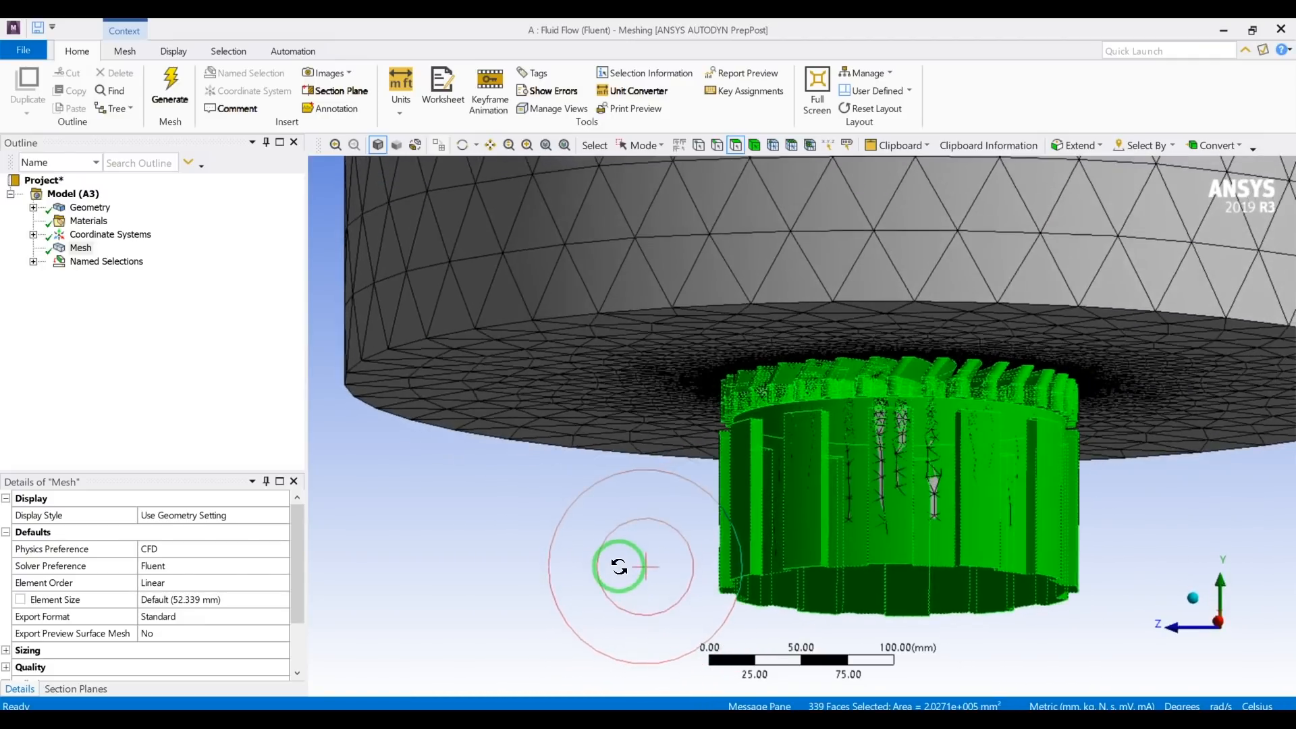
# Insert a face sizing on the selected diffuser faces and set its element size to 10 mm.
pyautogui.click(63, 251)
pyautogui.rightClick(64, 256)
pyautogui.moveTo(146, 263)
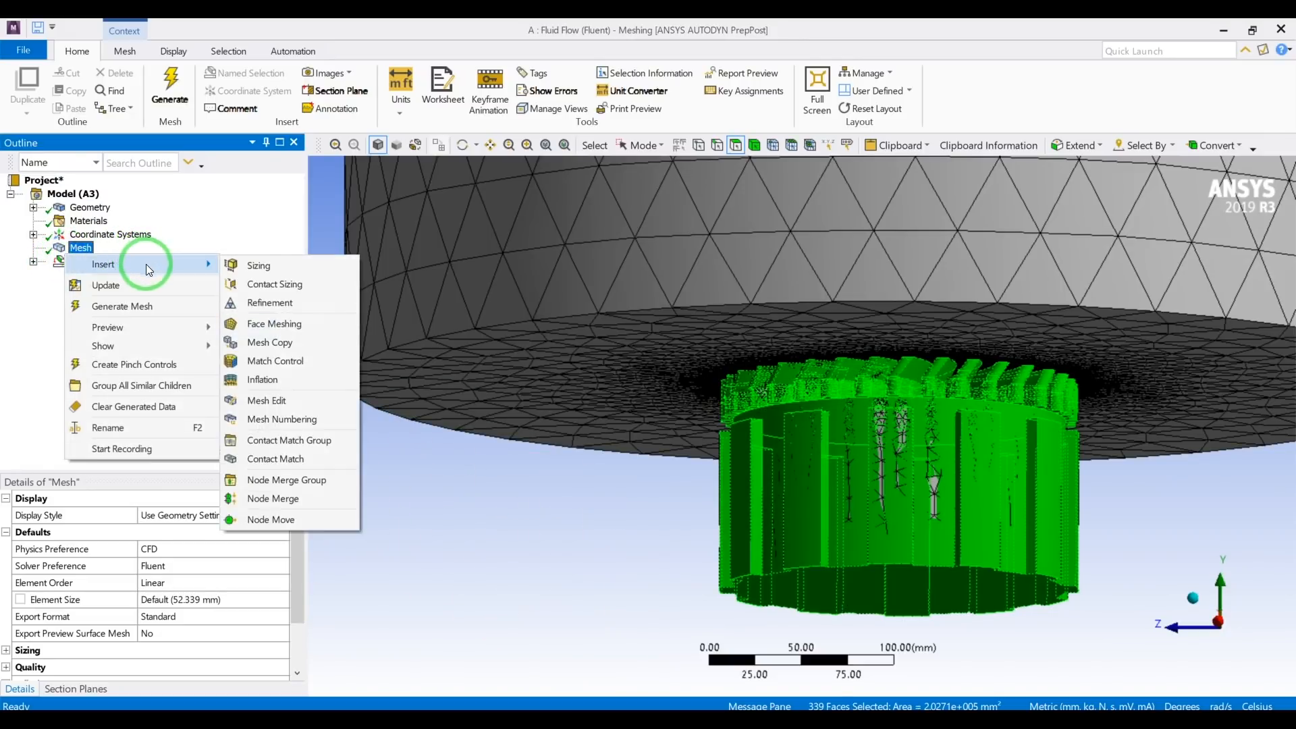
pyautogui.click(232, 263)
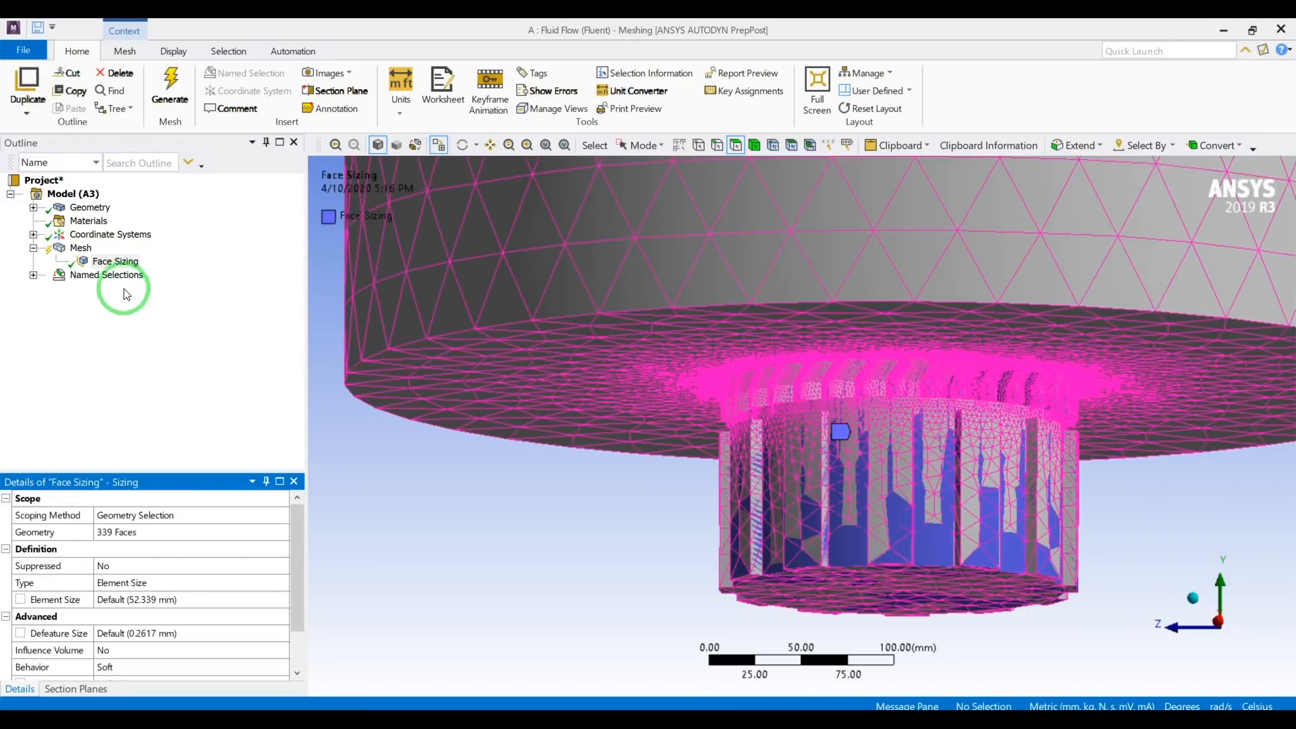
pyautogui.click(109, 264)
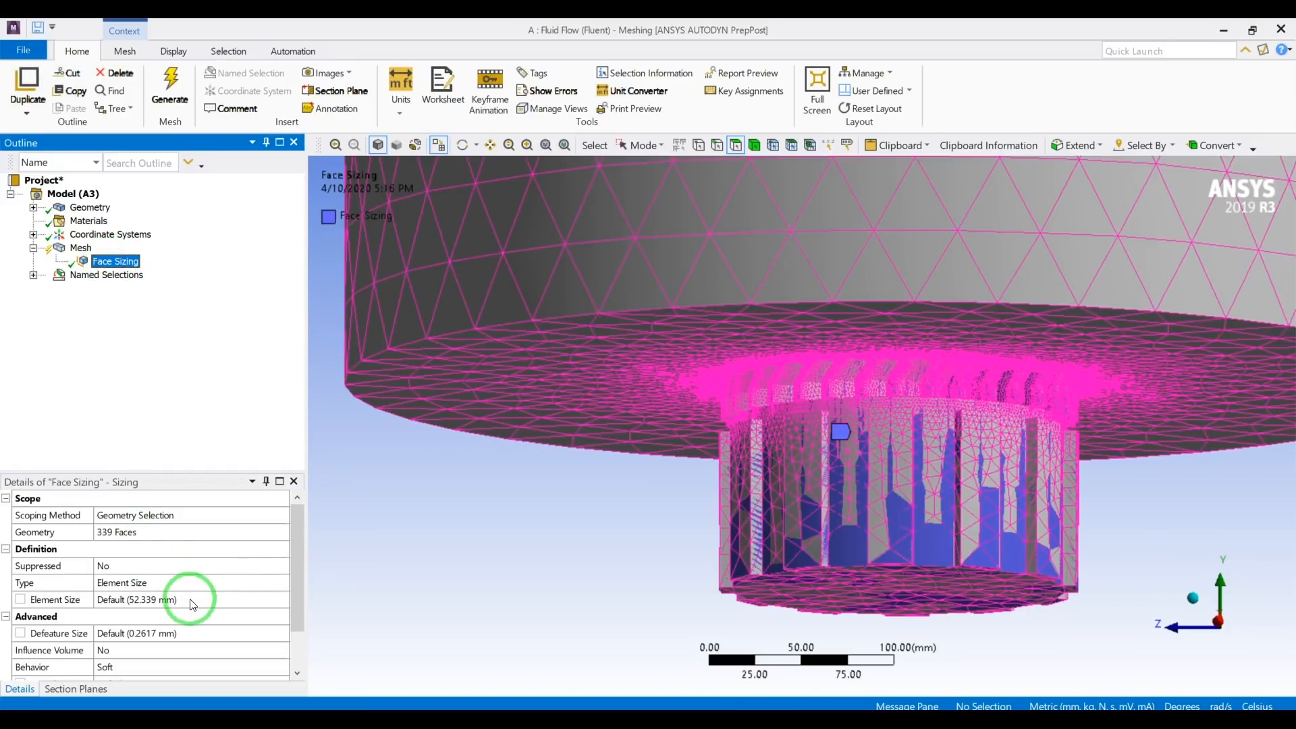
pyautogui.click(190, 600)
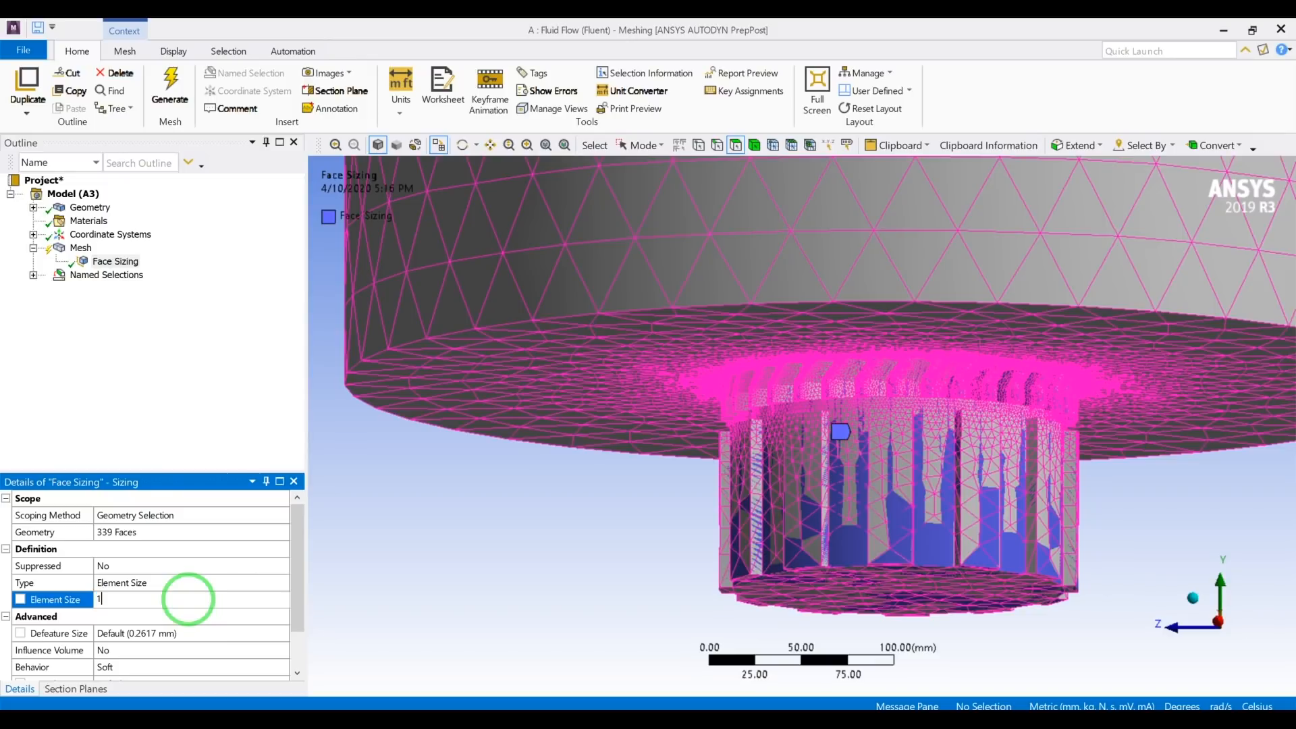
pyautogui.write('10')
pyautogui.press('Return')
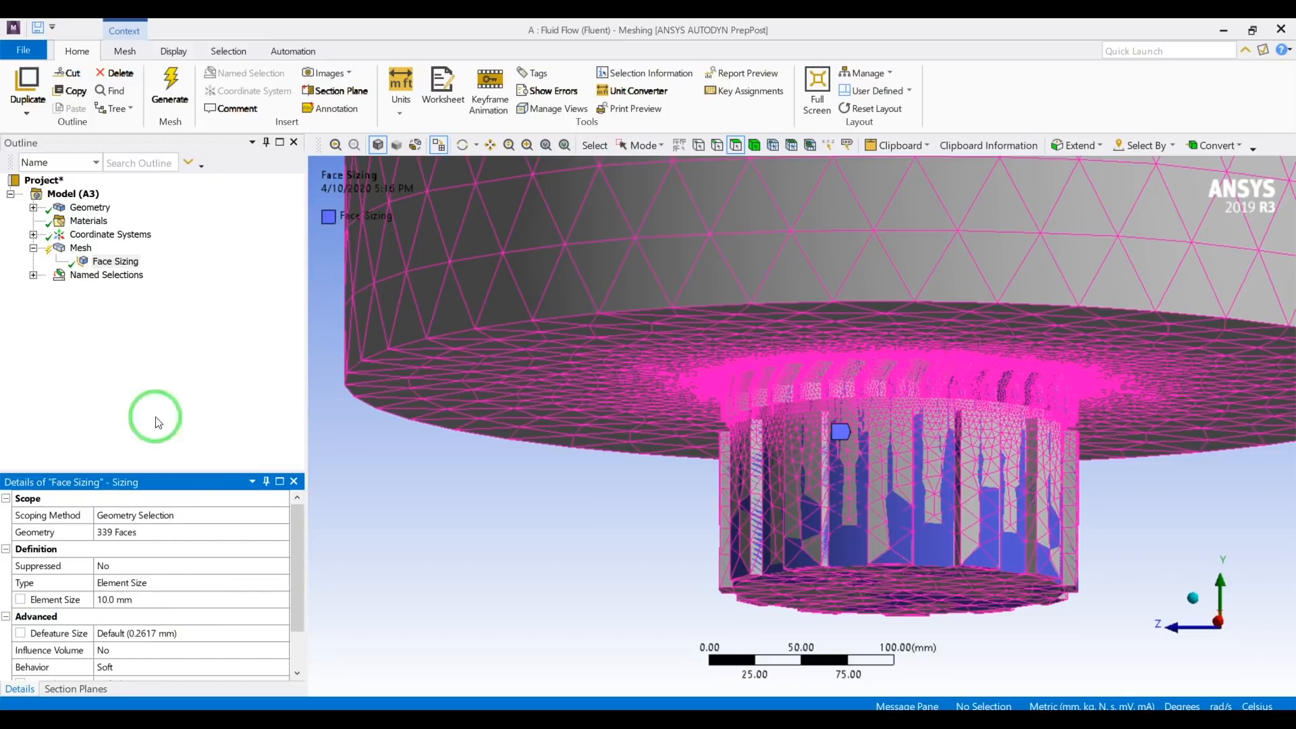
# Set the global mesh element size to 40 mm.
pyautogui.click(81, 248)
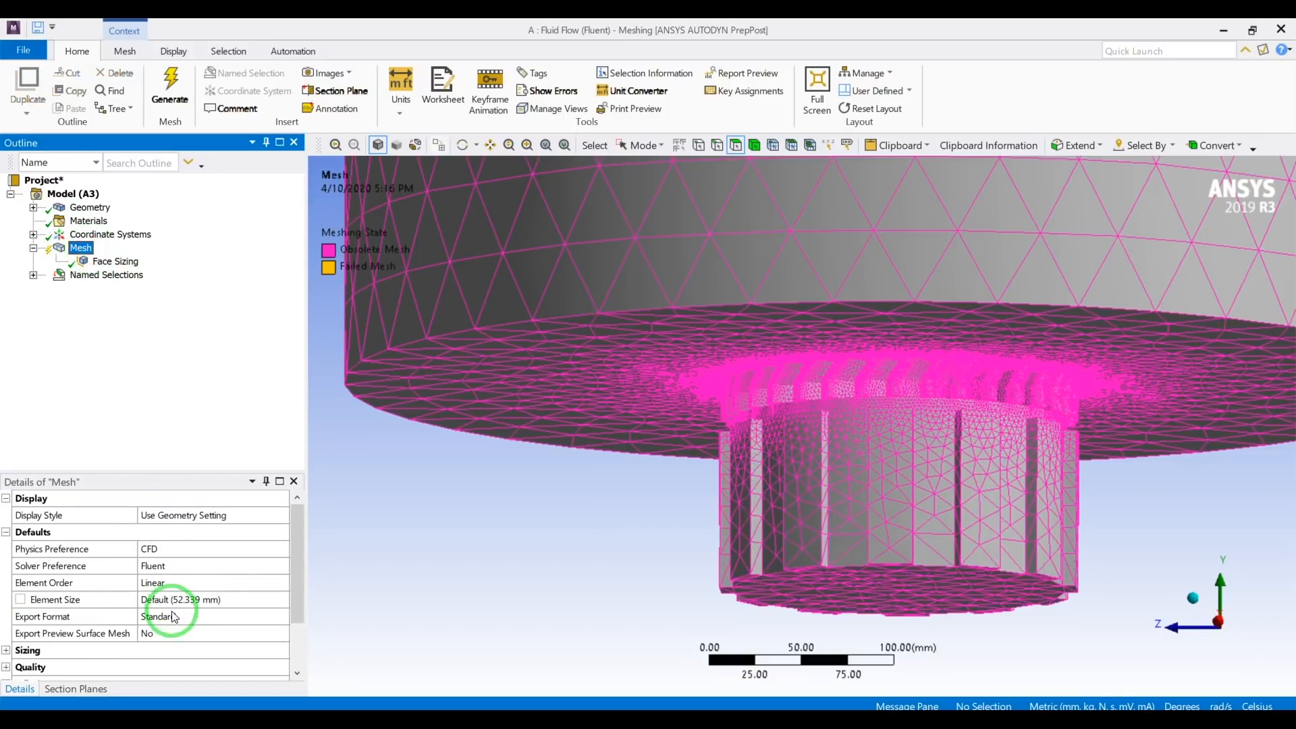
pyautogui.click(205, 600)
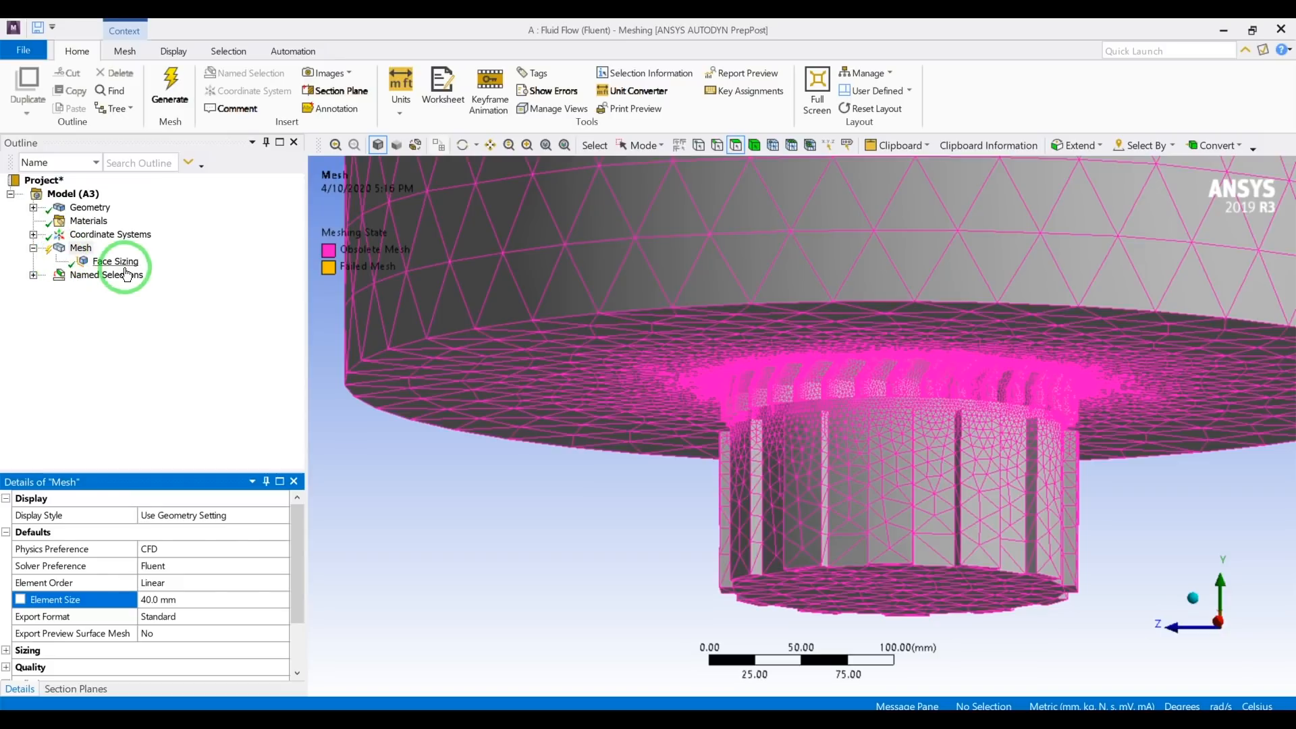
pyautogui.scroll(-3, 542, 431)
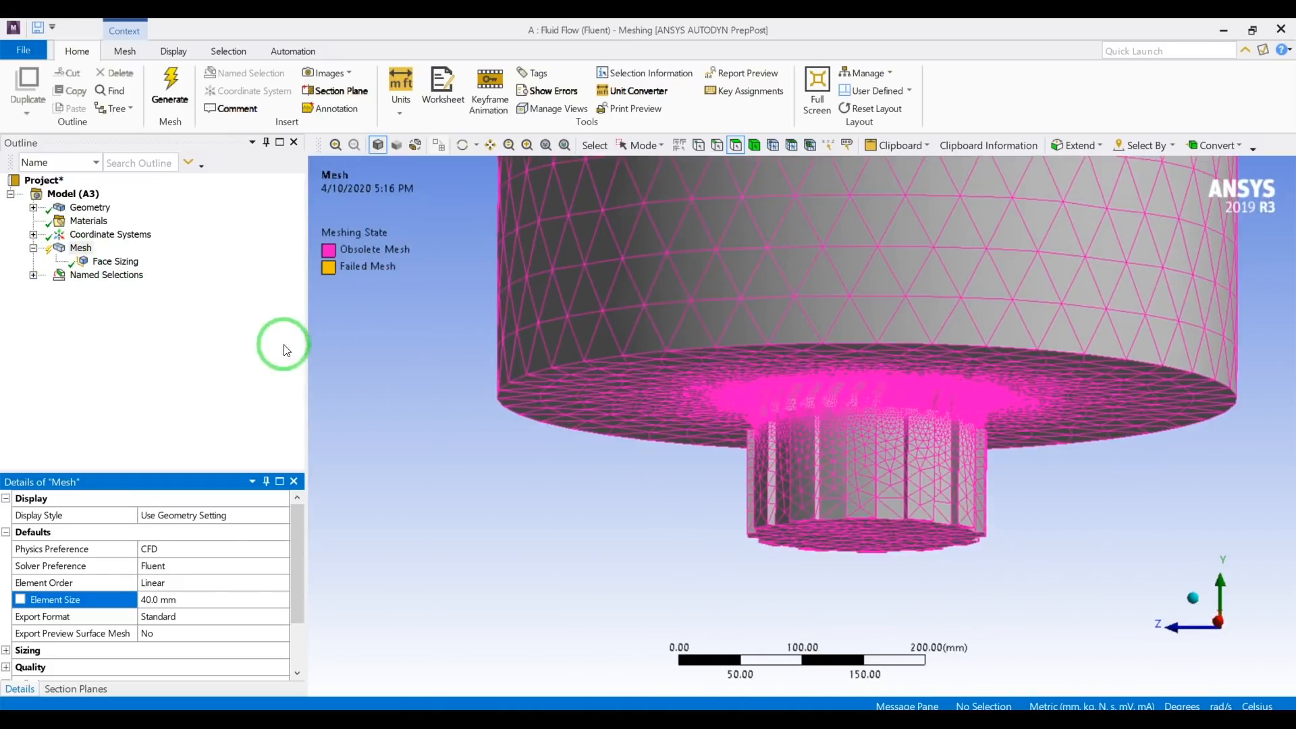
# Expand the named selections and check the inlets selection and the face sizing scope on the model.
pyautogui.click(33, 275)
pyautogui.scroll(3, 442, 417)
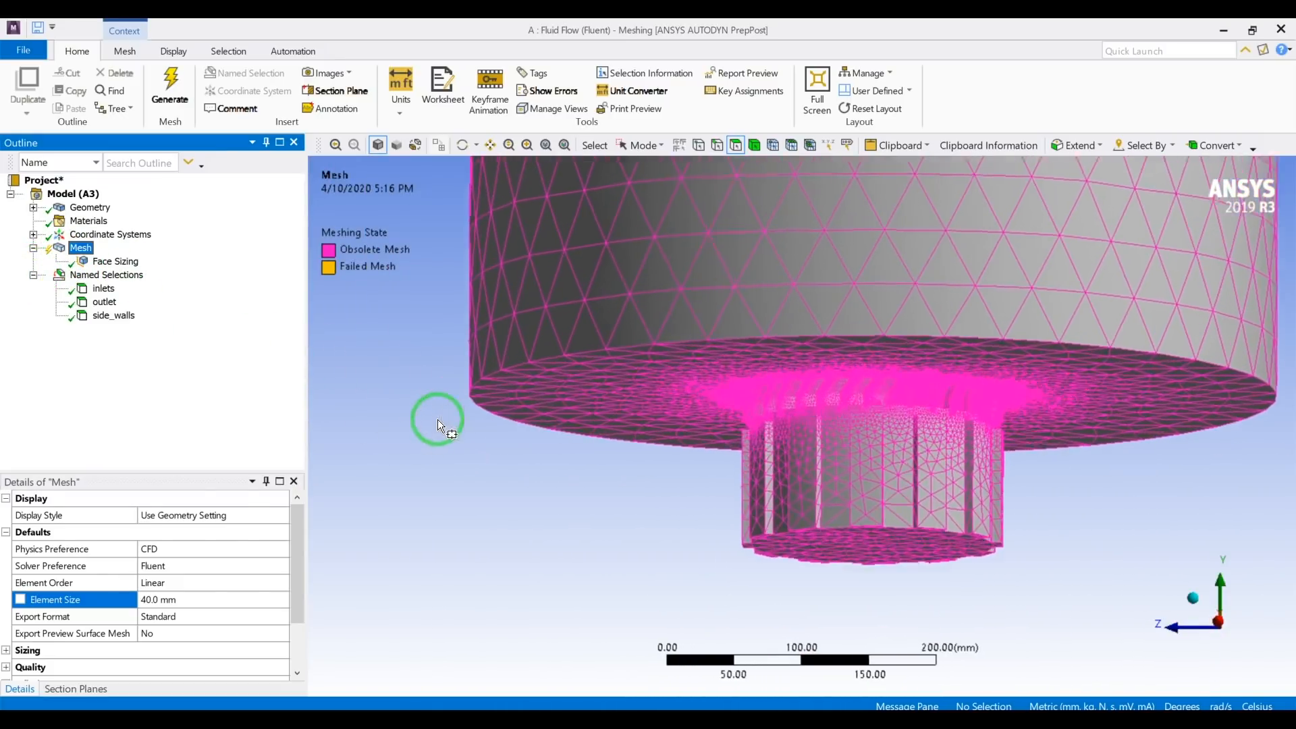
pyautogui.scroll(-6, 443, 414)
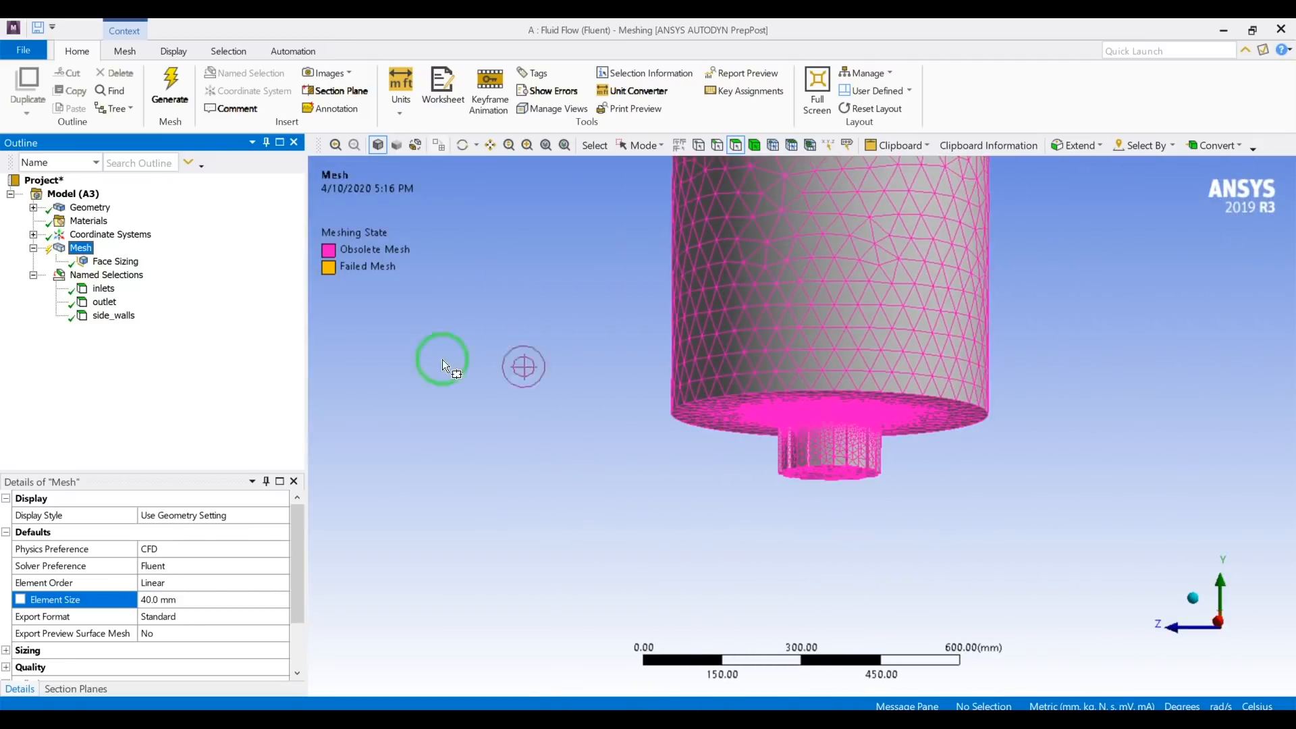
pyautogui.click(108, 289)
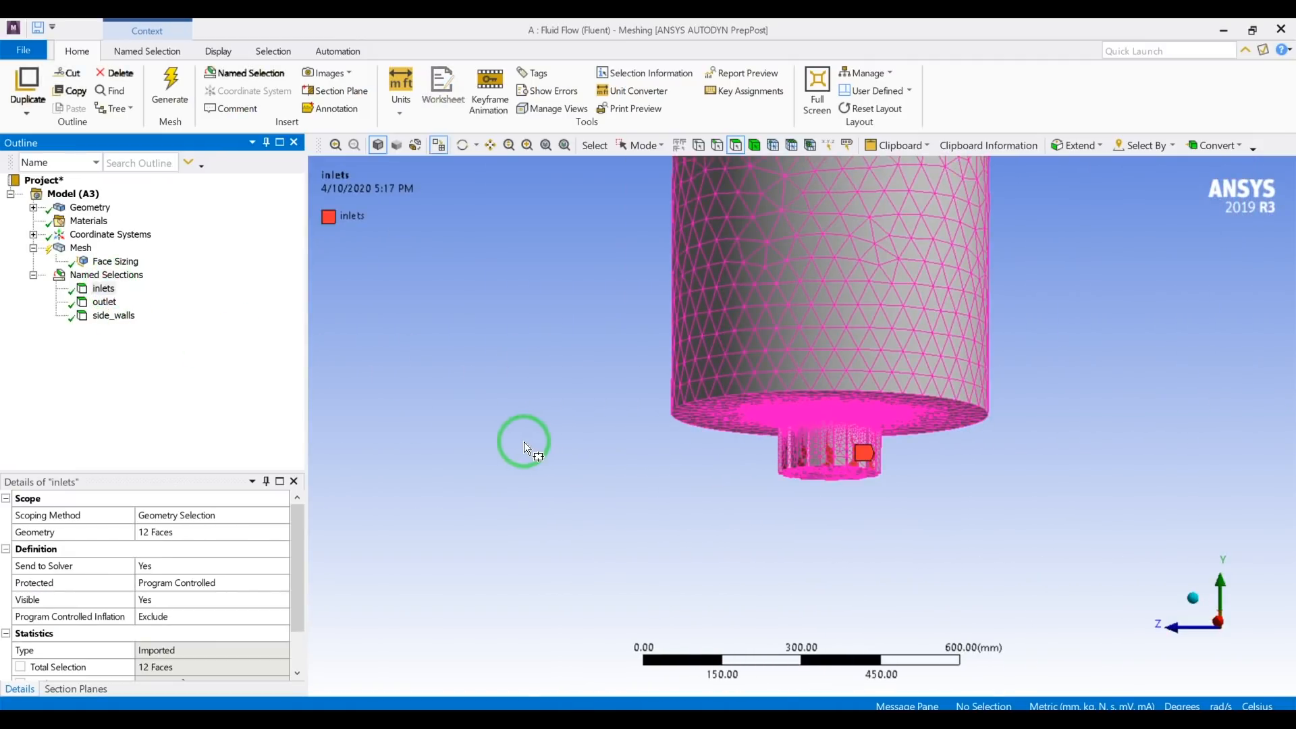
pyautogui.scroll(1, 508, 430)
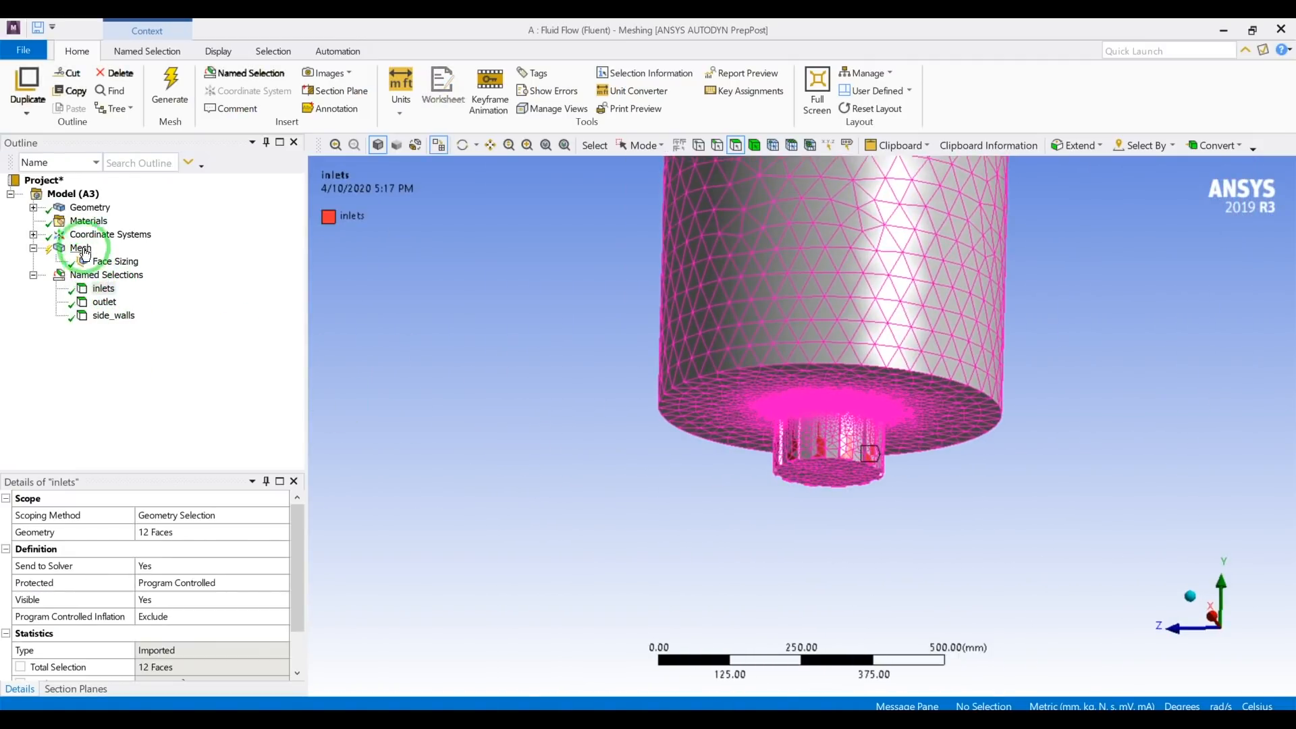
pyautogui.click(69, 213)
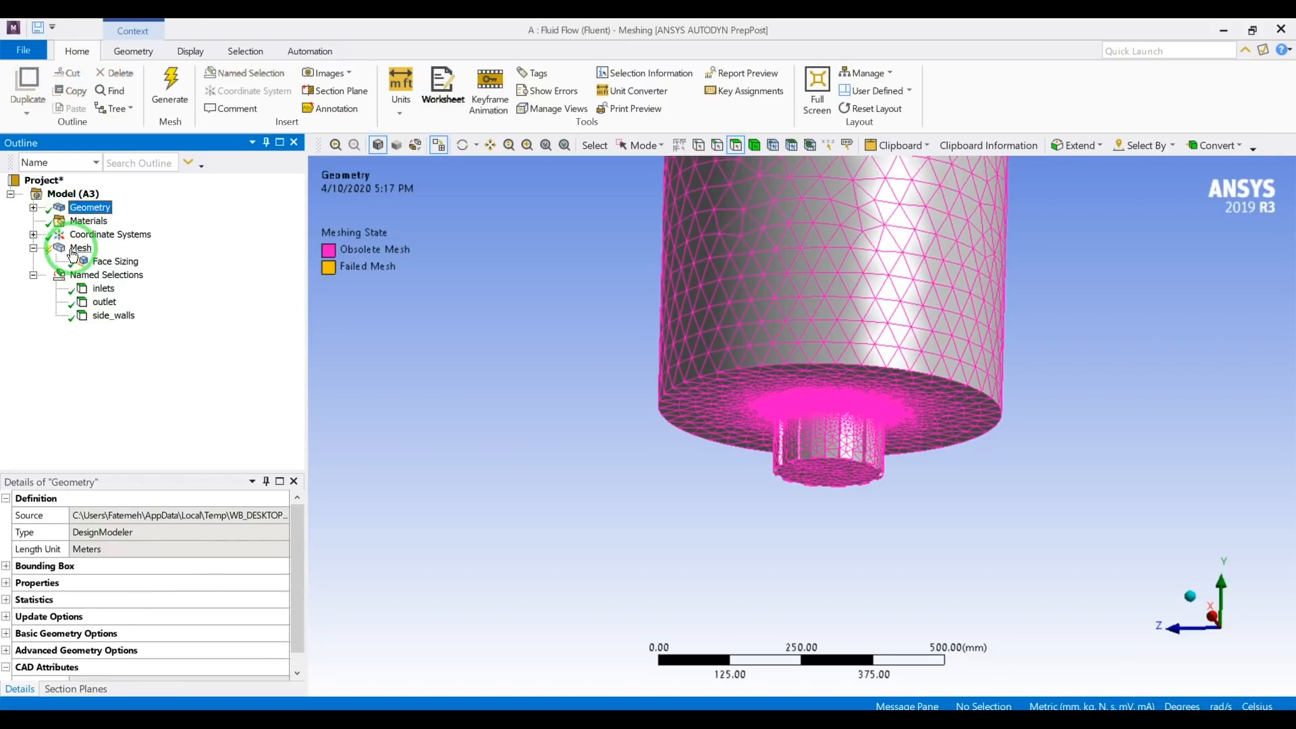
pyautogui.click(86, 261)
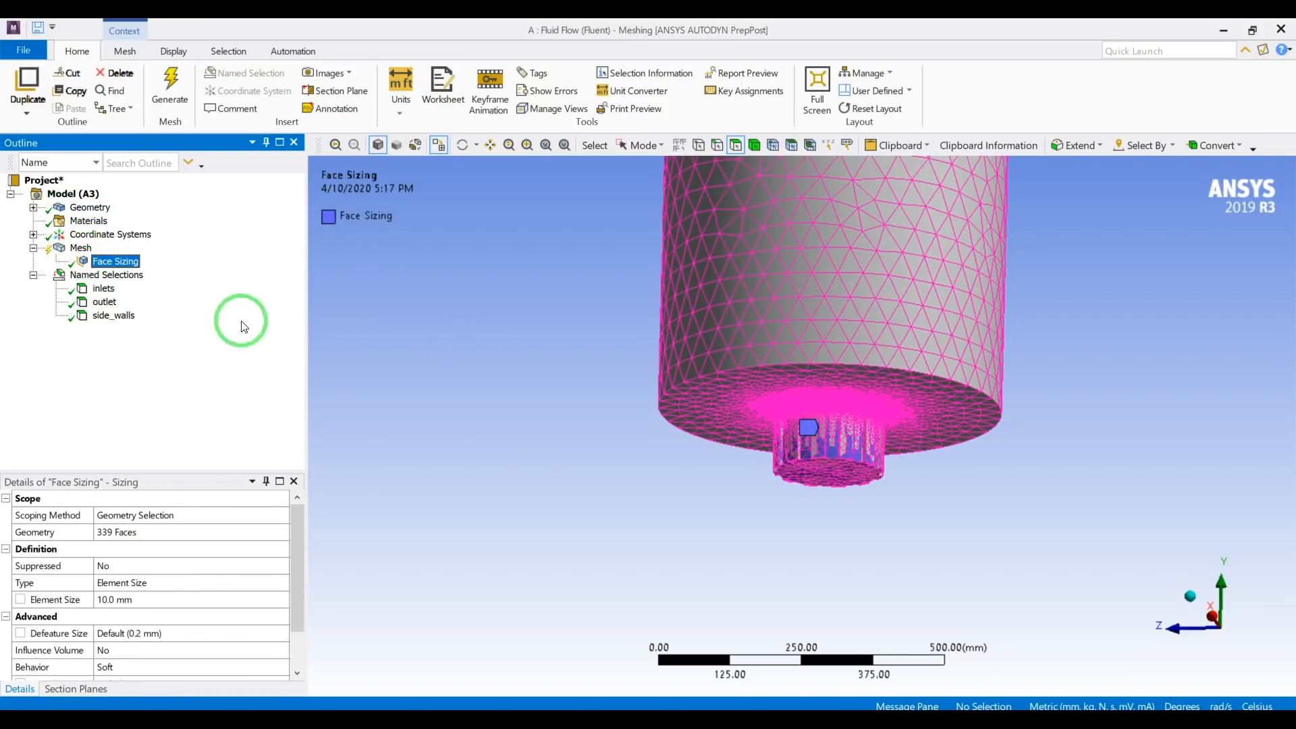
# Clear the mesh's generated data and confirm the removal.
pyautogui.rightClick(84, 251)
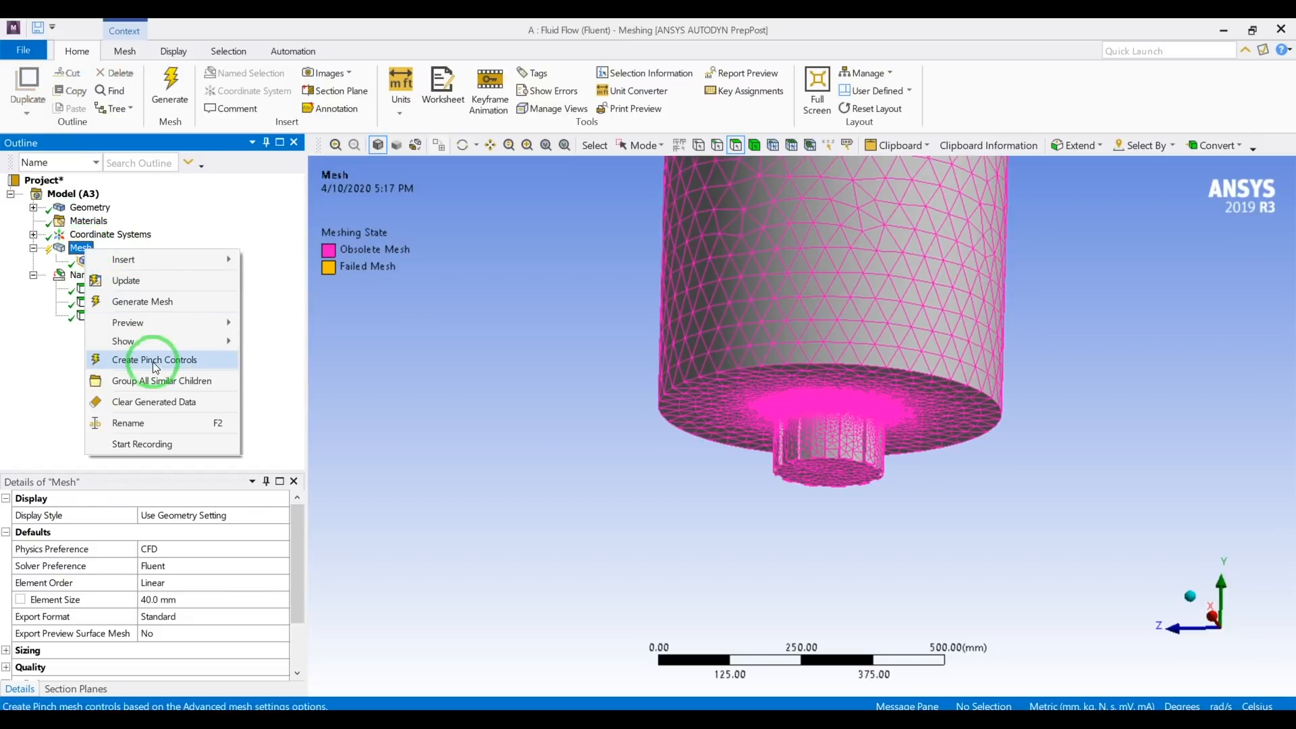
pyautogui.click(138, 403)
pyautogui.click(695, 490)
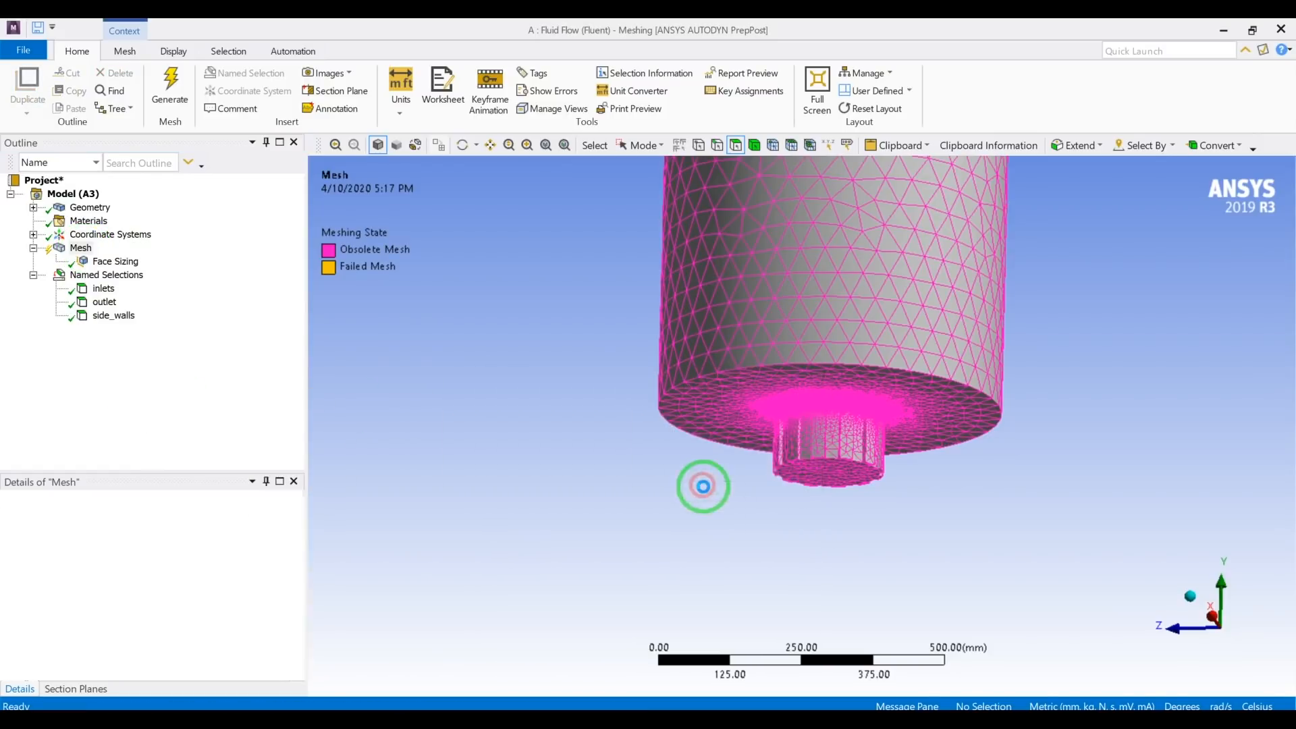
# Check which faces the inlets, outlet and side_walls named selections cover on the unmeshed body.
pyautogui.moveTo(551, 373); pyautogui.dragTo(544, 387, button='middle')
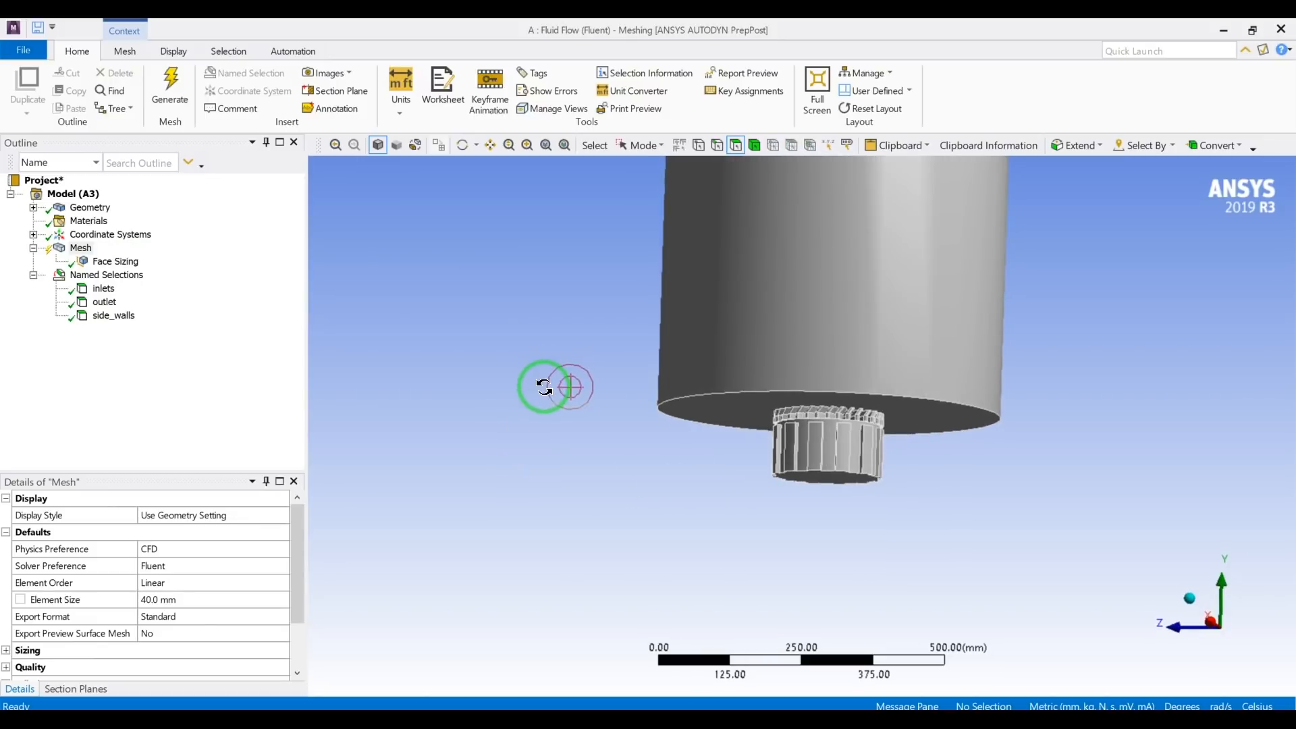
pyautogui.click(103, 289)
pyautogui.moveTo(659, 474); pyautogui.dragTo(533, 498, button='middle')
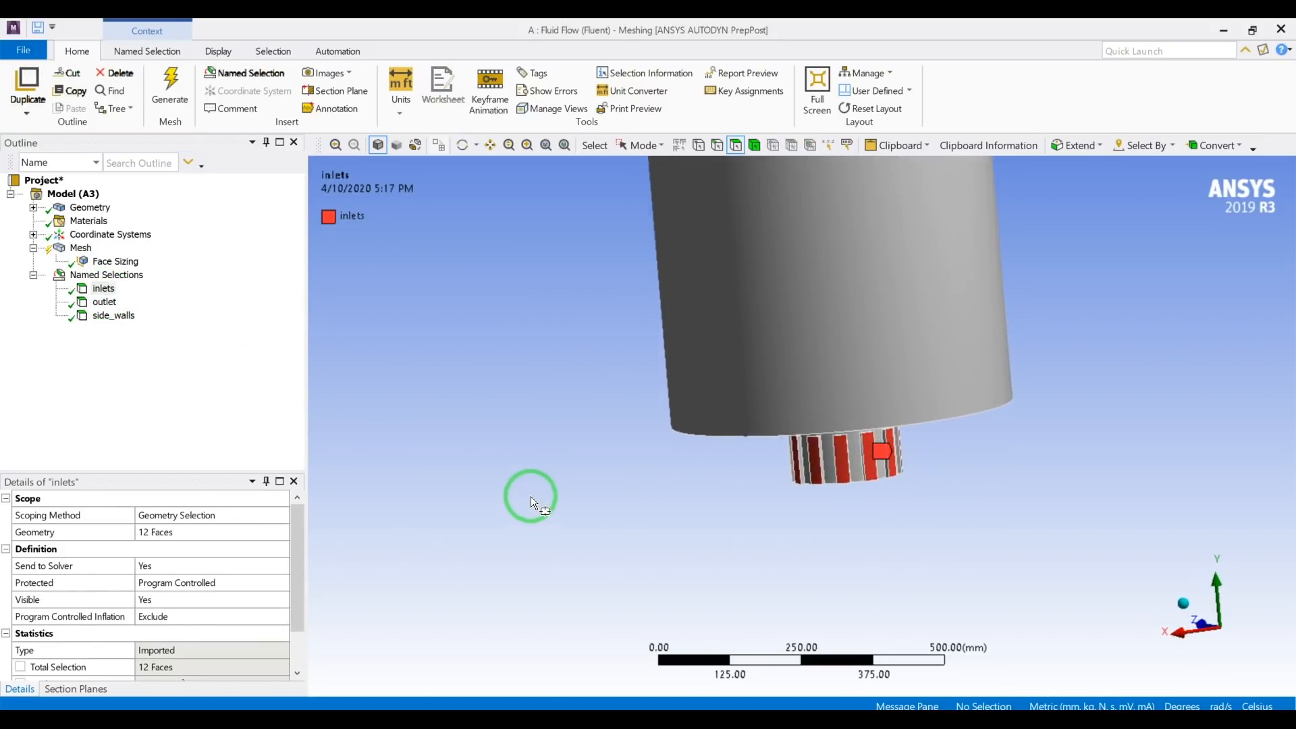
pyautogui.click(105, 302)
pyautogui.moveTo(659, 398); pyautogui.dragTo(705, 410, button='middle')
pyautogui.click(112, 316)
pyautogui.moveTo(533, 399); pyautogui.dragTo(587, 416, button='middle')
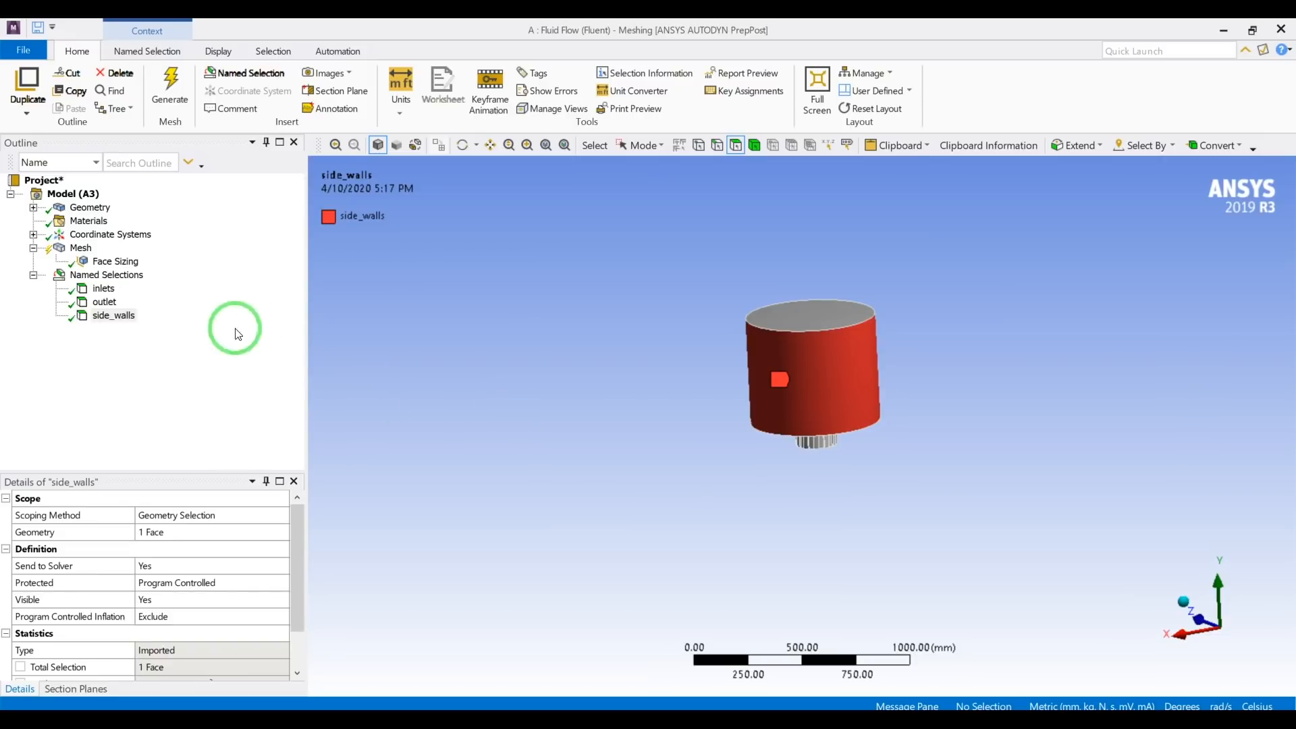
# Update the mesh to rebuild it with the new global and face sizes.
pyautogui.click(79, 248)
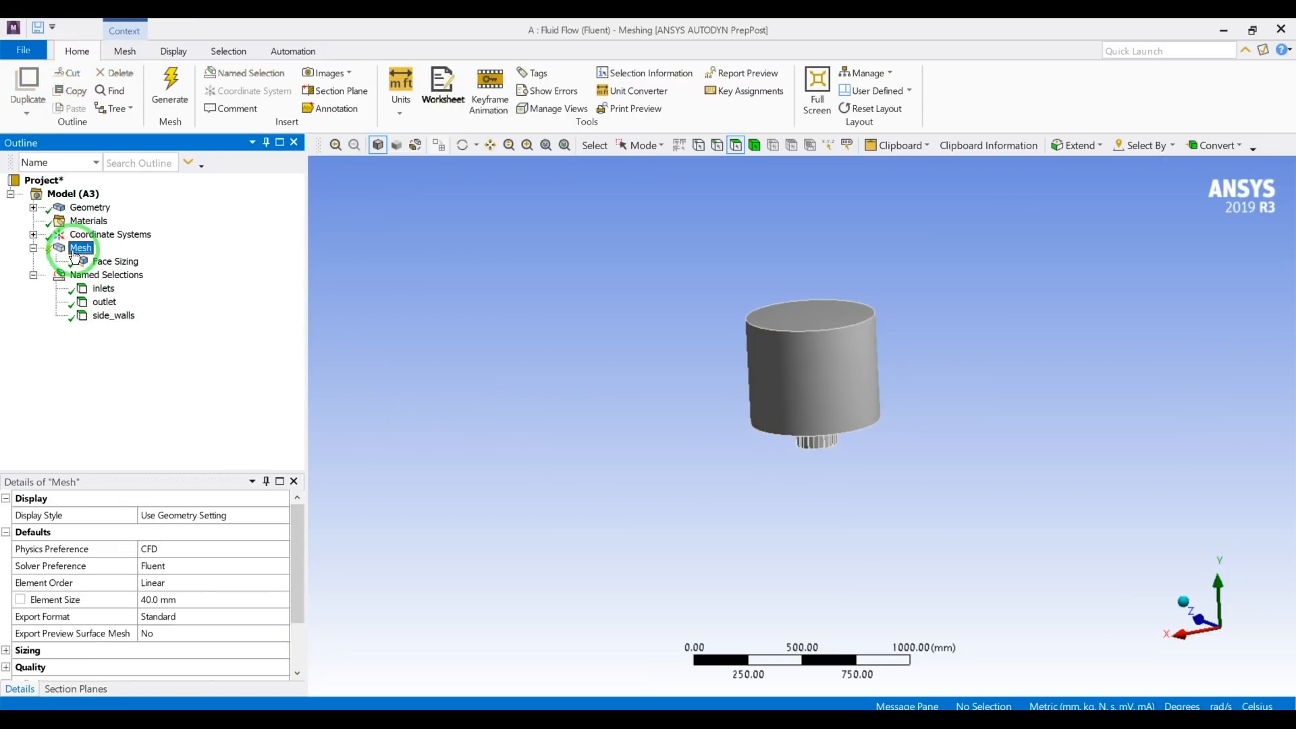
pyautogui.rightClick(77, 254)
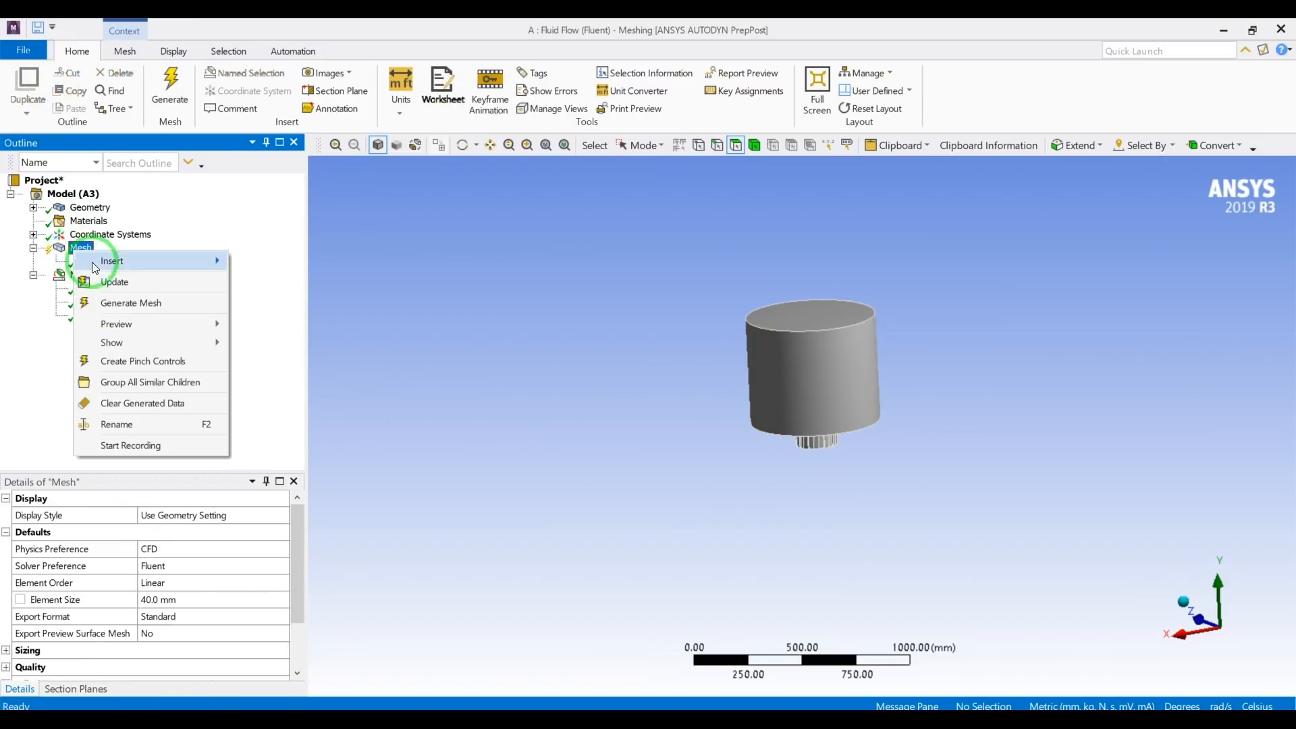
pyautogui.click(112, 282)
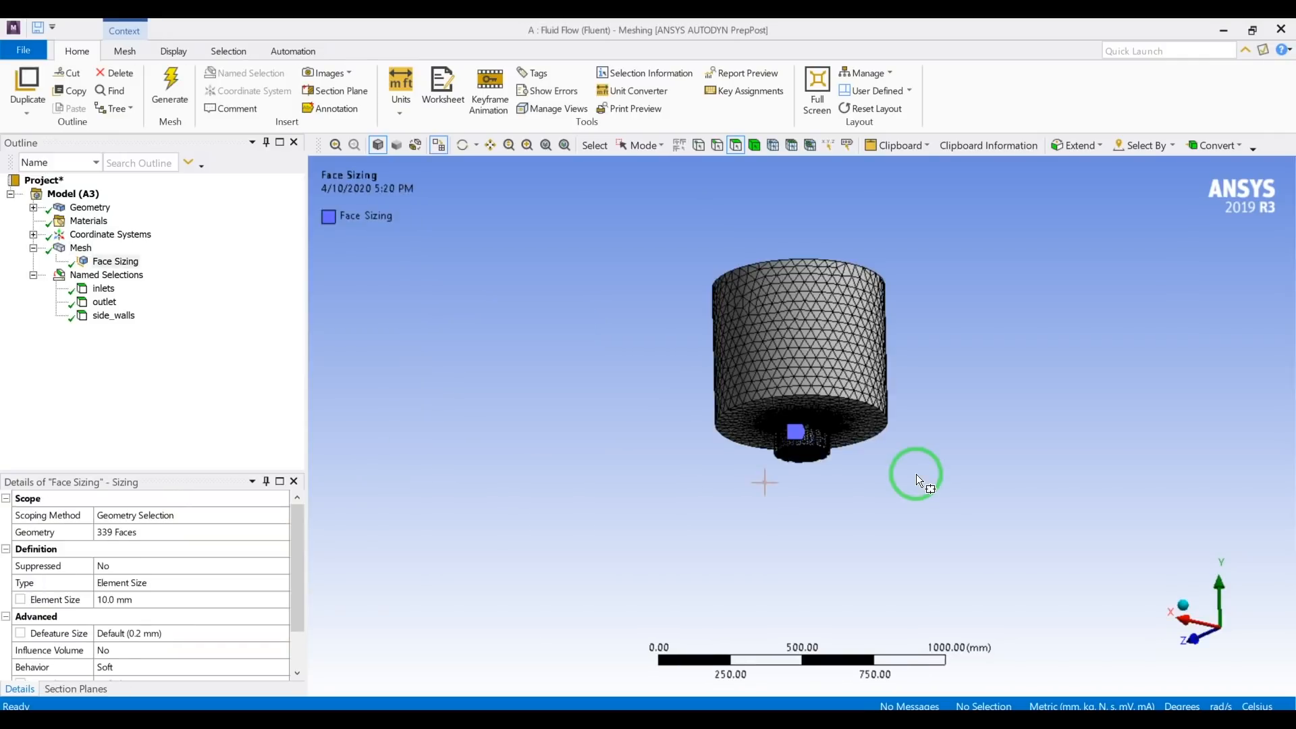
# Examine the regenerated surface mesh on the cylinder and around the diffuser blades and neck.
pyautogui.scroll(1, 914, 474)
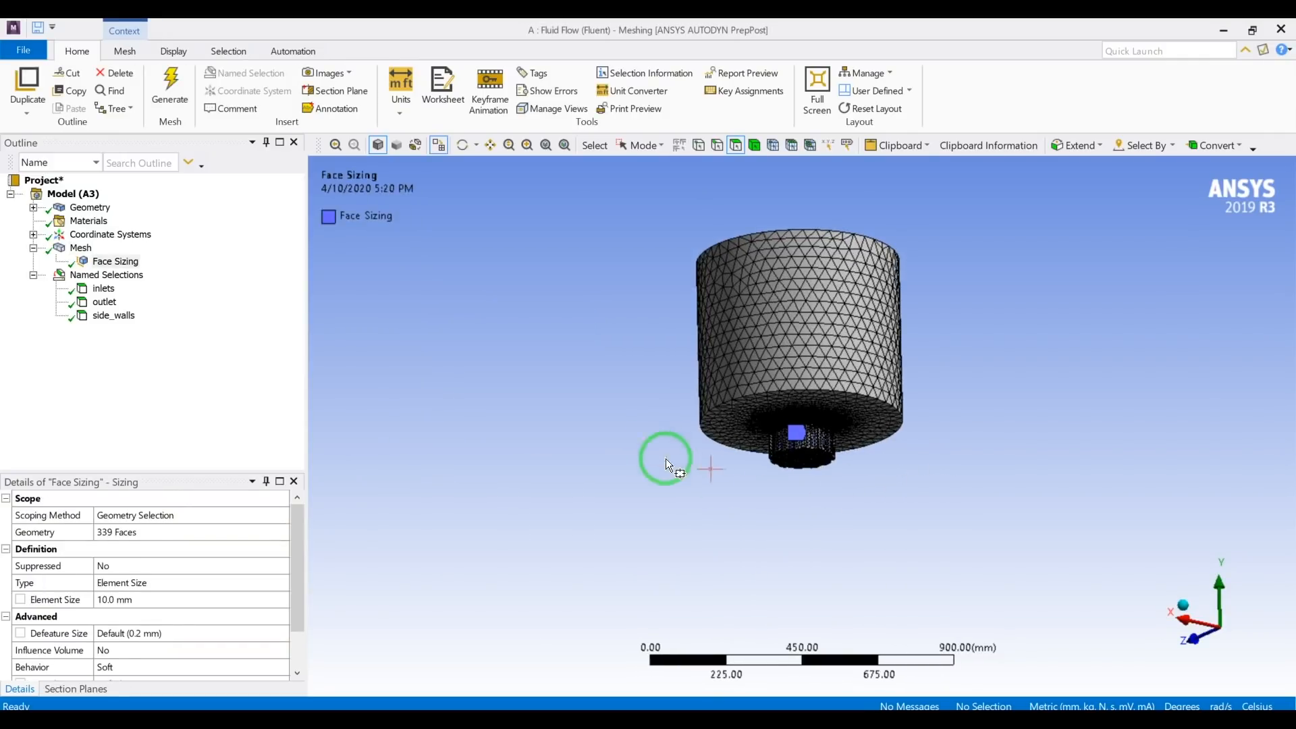
pyautogui.moveTo(622, 432); pyautogui.dragTo(607, 442, button='middle')
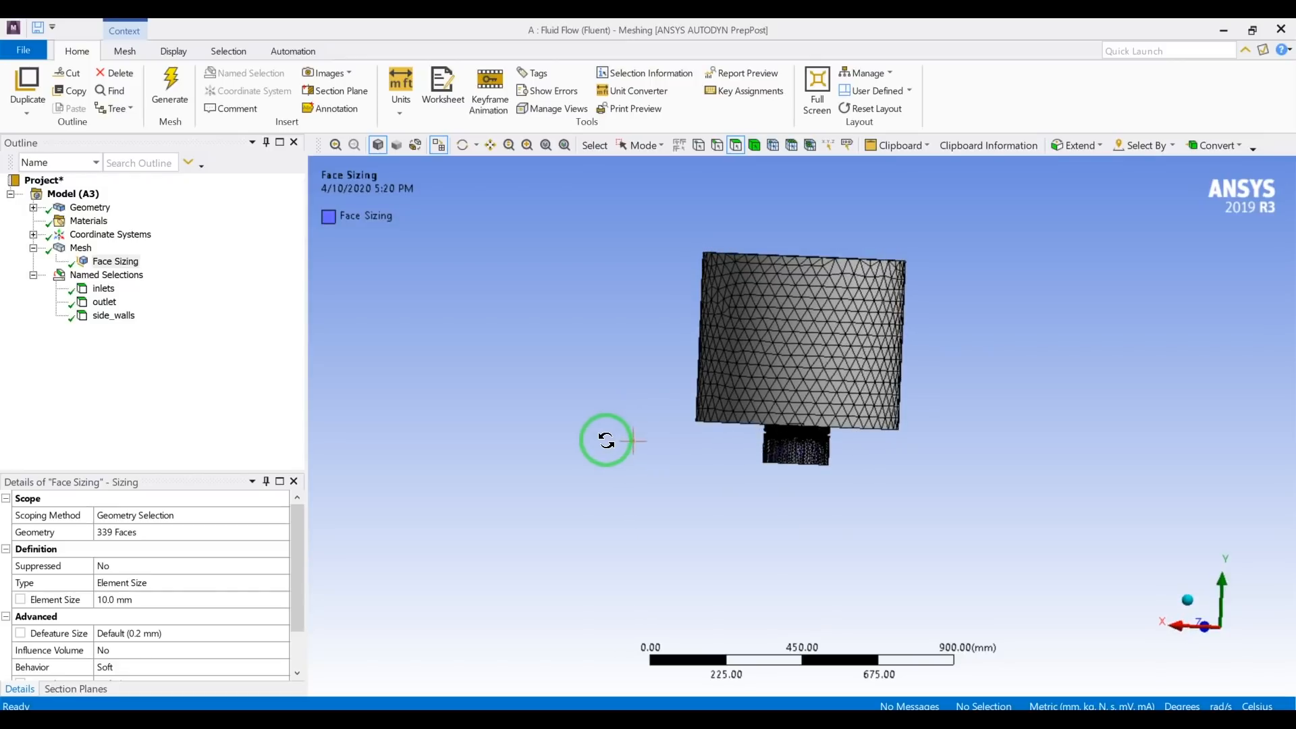
pyautogui.click(81, 247)
pyautogui.scroll(10, 783, 462)
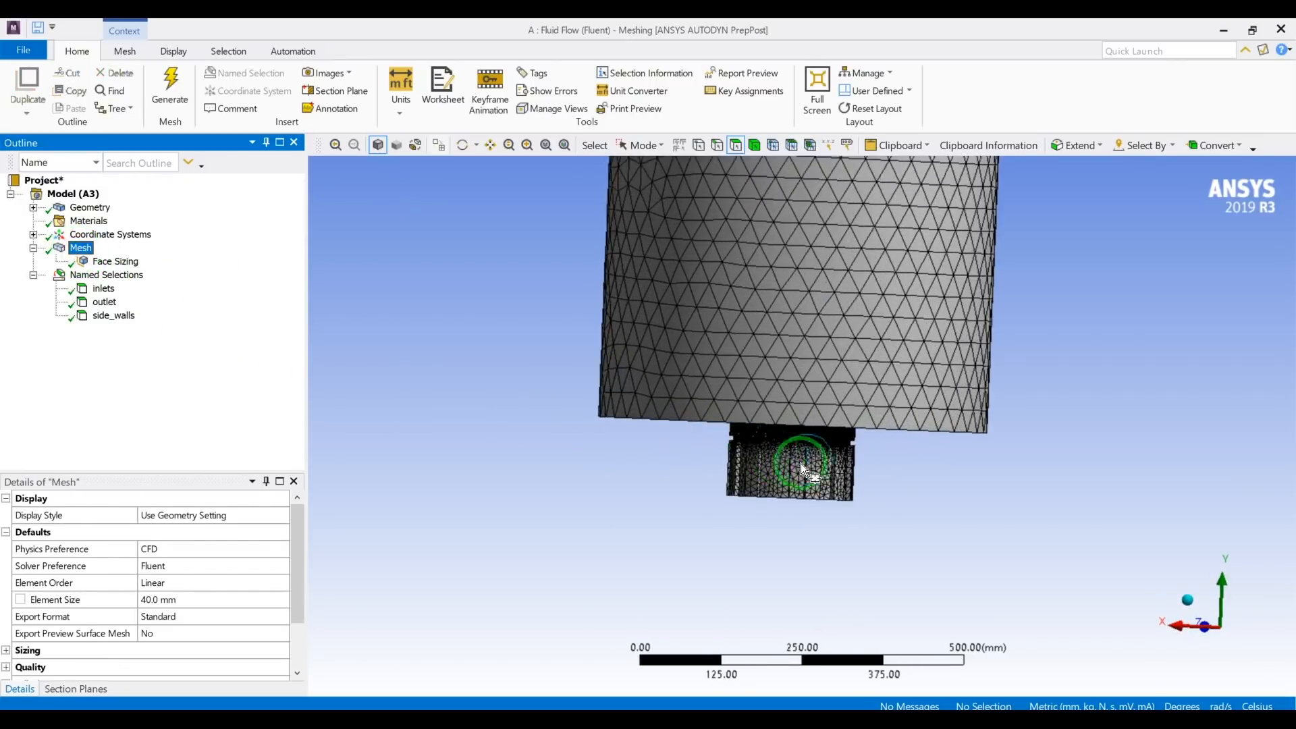
pyautogui.scroll(3, 820, 477)
pyautogui.moveTo(816, 455); pyautogui.dragTo(864, 447, button='middle')
pyautogui.scroll(-10, 864, 444)
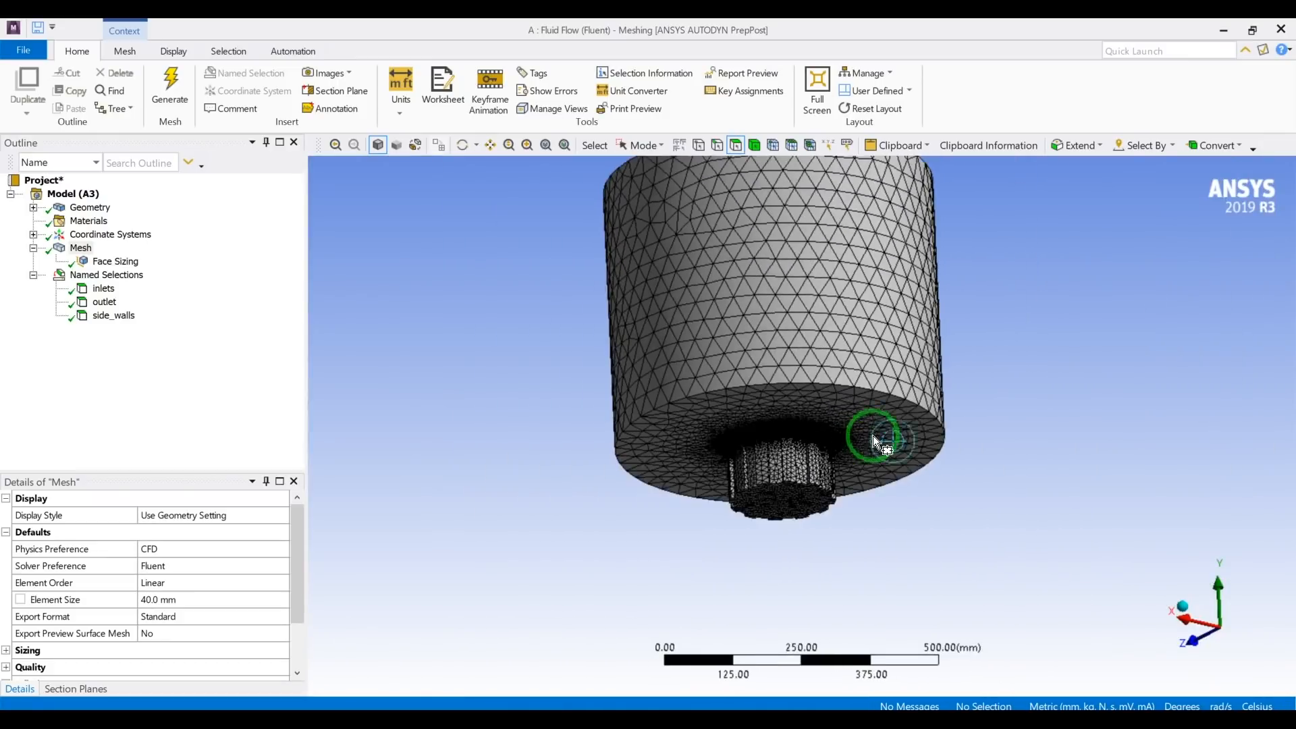
pyautogui.moveTo(873, 435); pyautogui.dragTo(952, 411, button='middle')
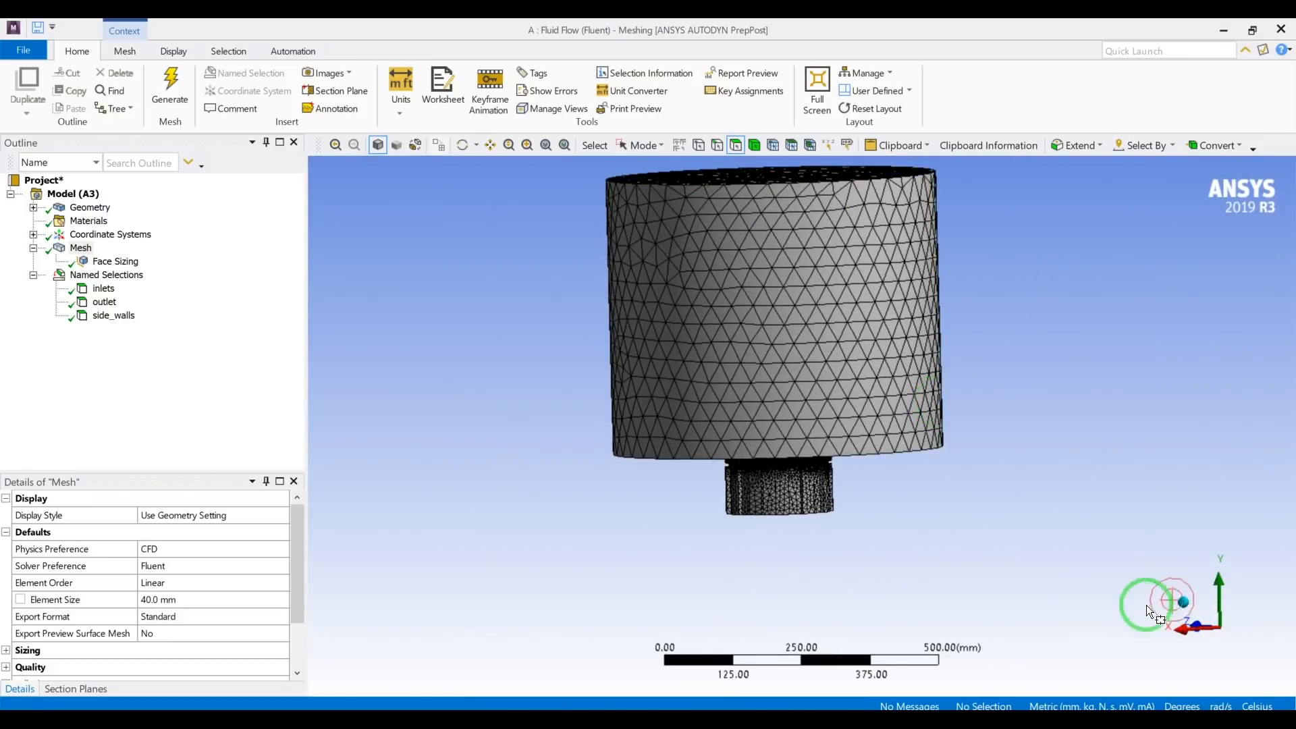
# Align the view along the X axis, cut the mesh with a vertical section plane through its middle, and inspect the interior elements near the diffuser.
pyautogui.click(1184, 629)
pyautogui.scroll(-5, 972, 536)
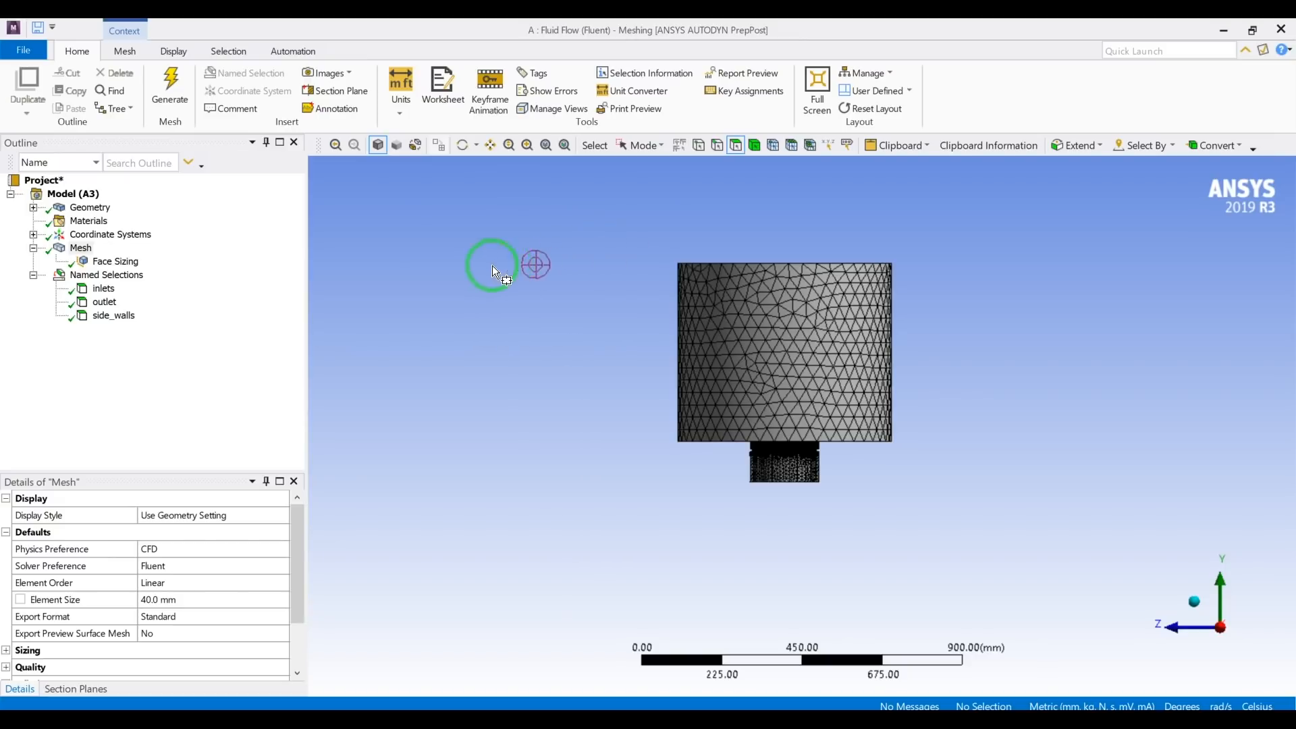
pyautogui.click(339, 90)
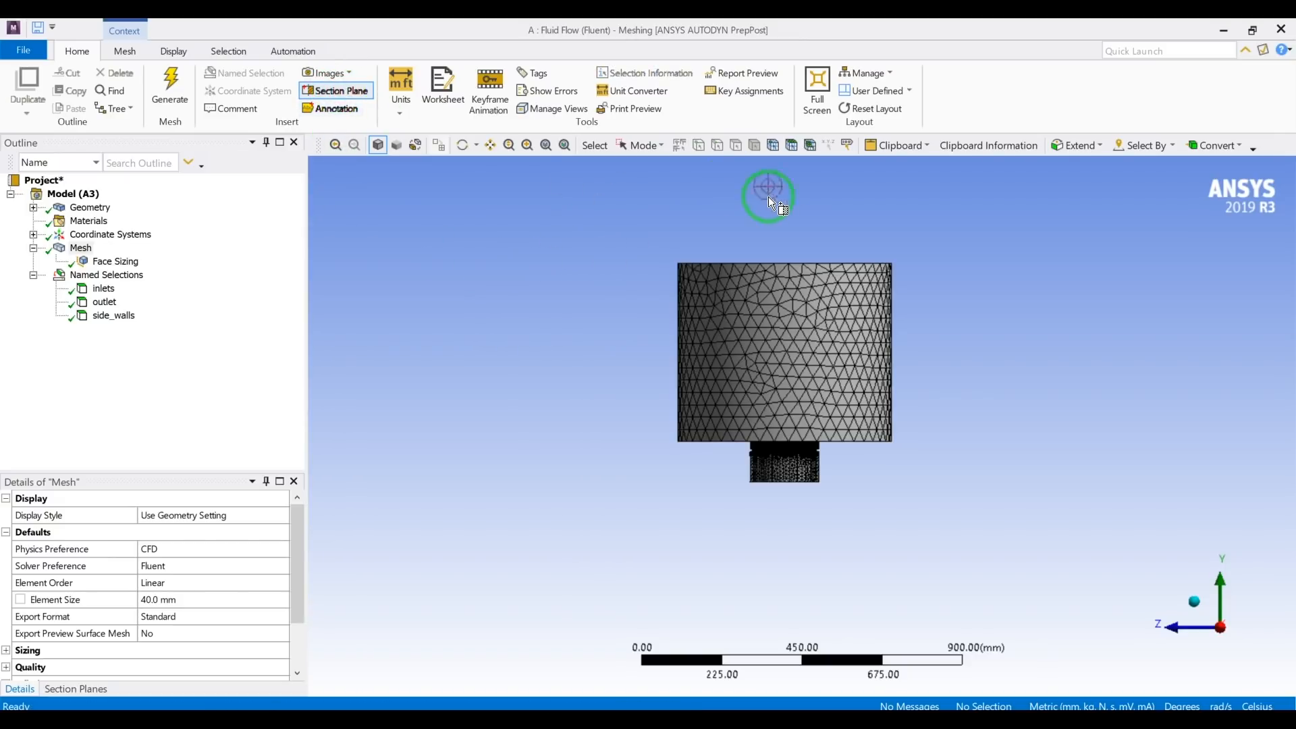
pyautogui.moveTo(801, 202); pyautogui.dragTo(788, 497)
pyautogui.moveTo(758, 434); pyautogui.dragTo(722, 430, button='middle')
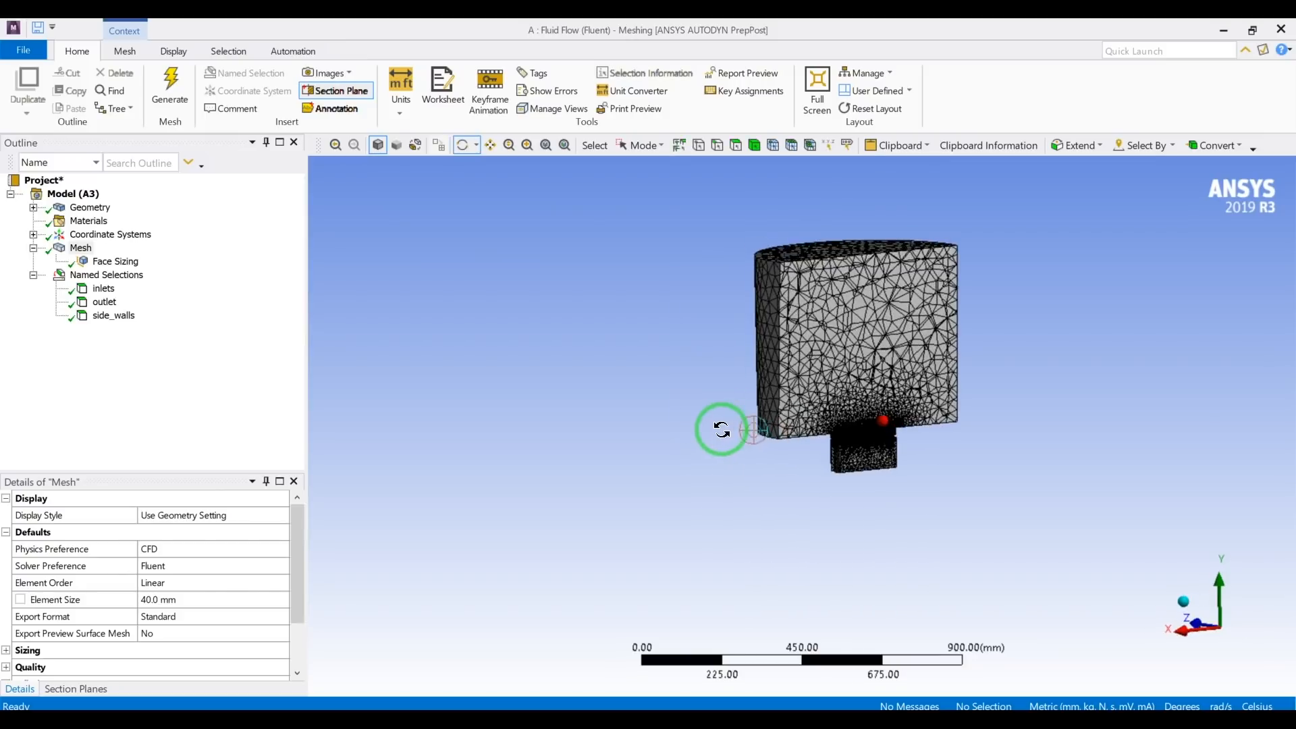
pyautogui.scroll(10, 878, 456)
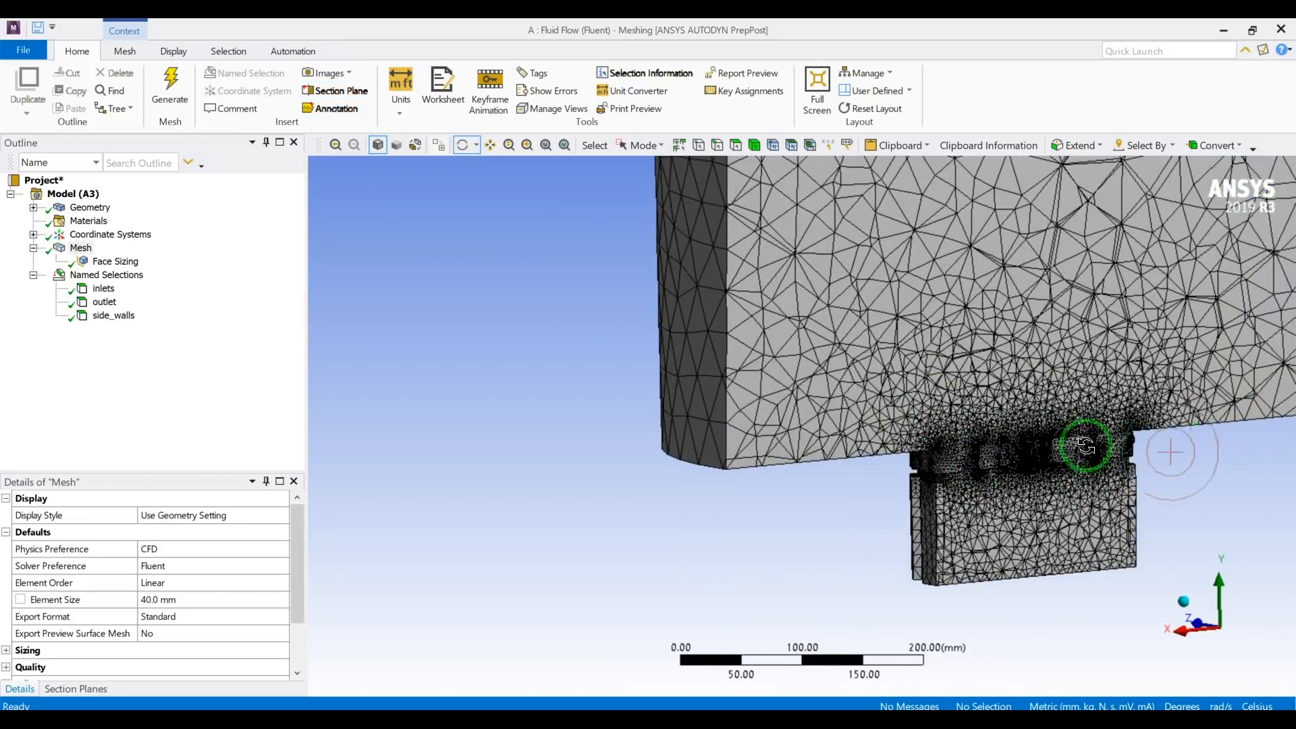
# Examine the sectioned mesh from several angles, focusing on element refinement around the diffuser blades and the transition into the large cylinder.
pyautogui.scroll(2, 1116, 425)
pyautogui.scroll(-4, 1116, 425)
pyautogui.moveTo(1103, 420); pyautogui.dragTo(788, 411, button='middle')
pyautogui.scroll(2, 785, 416)
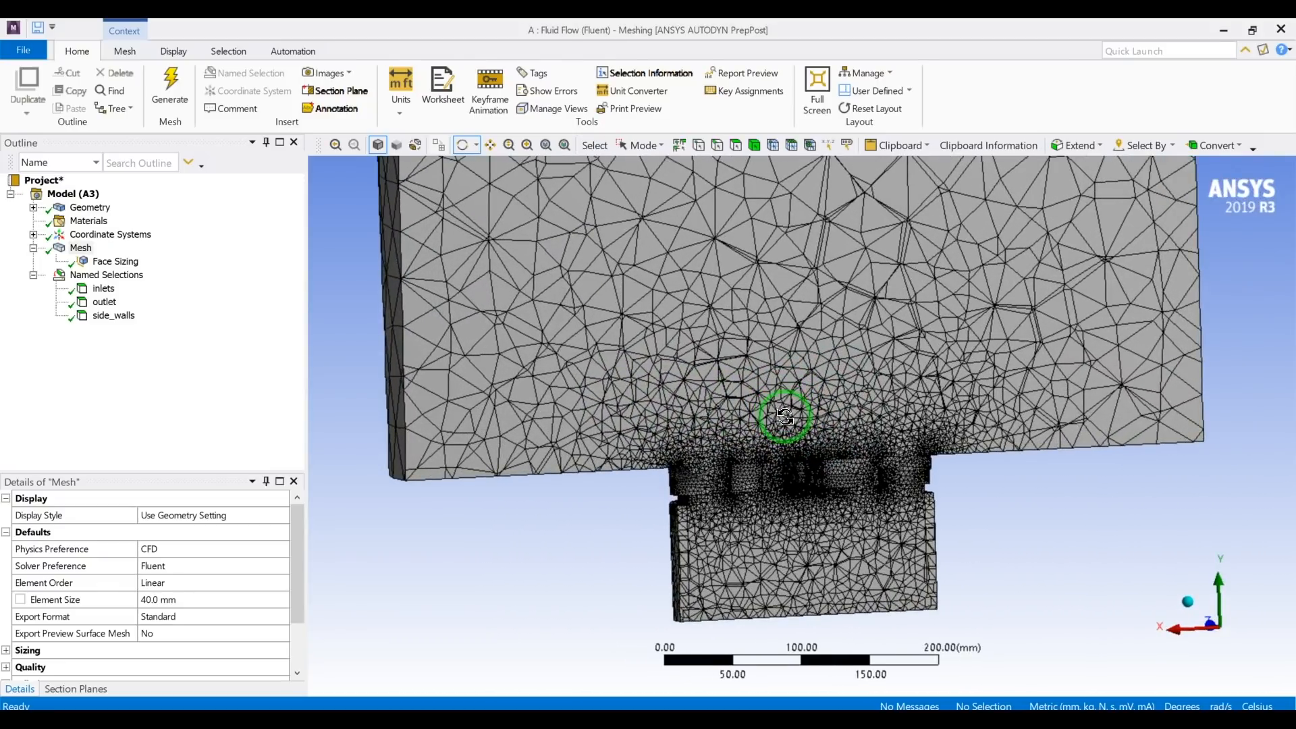
pyautogui.scroll(5, 786, 416)
pyautogui.scroll(-2, 773, 473)
pyautogui.moveTo(761, 518); pyautogui.dragTo(690, 458, button='middle')
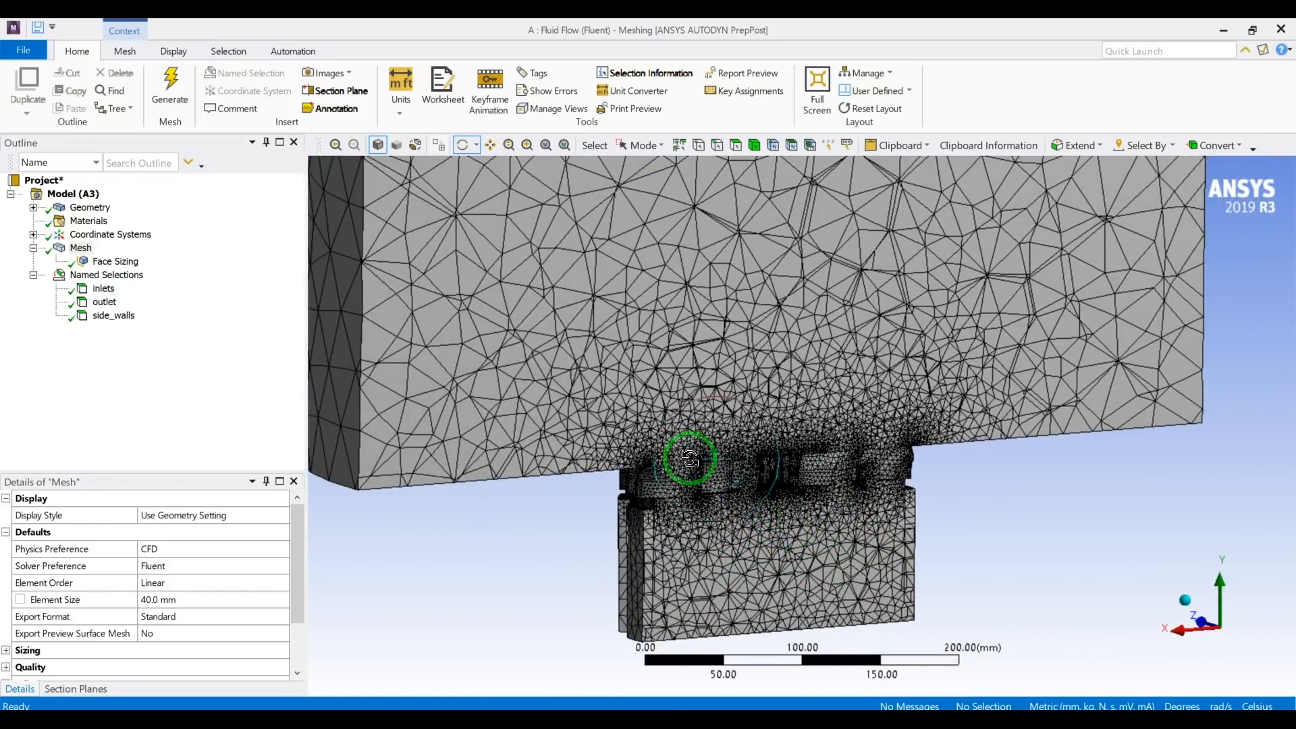
pyautogui.scroll(2, 729, 461)
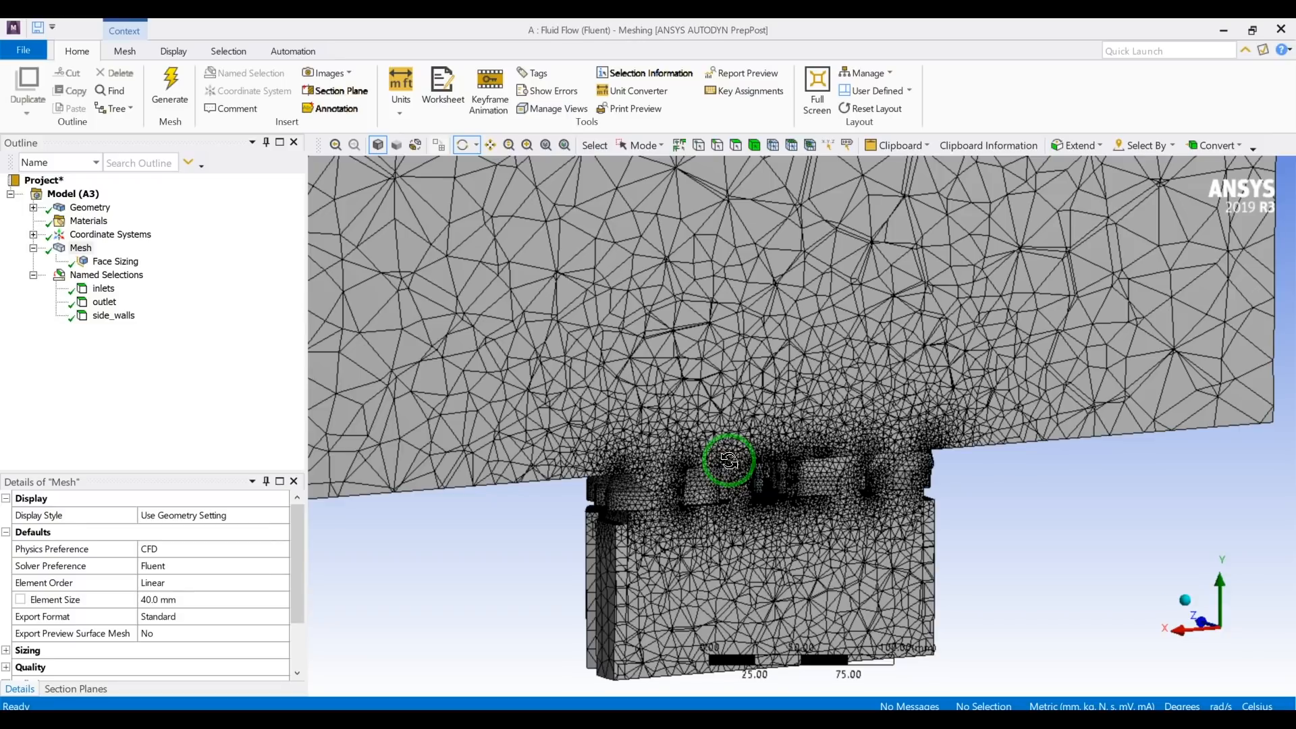
pyautogui.scroll(-6, 729, 461)
pyautogui.moveTo(729, 446)
pyautogui.mouseDown(button='middle')
pyautogui.moveTo(706, 435)
pyautogui.moveTo(741, 444)
pyautogui.moveTo(764, 419)
pyautogui.mouseUp(button='middle')
pyautogui.scroll(1, 761, 424)
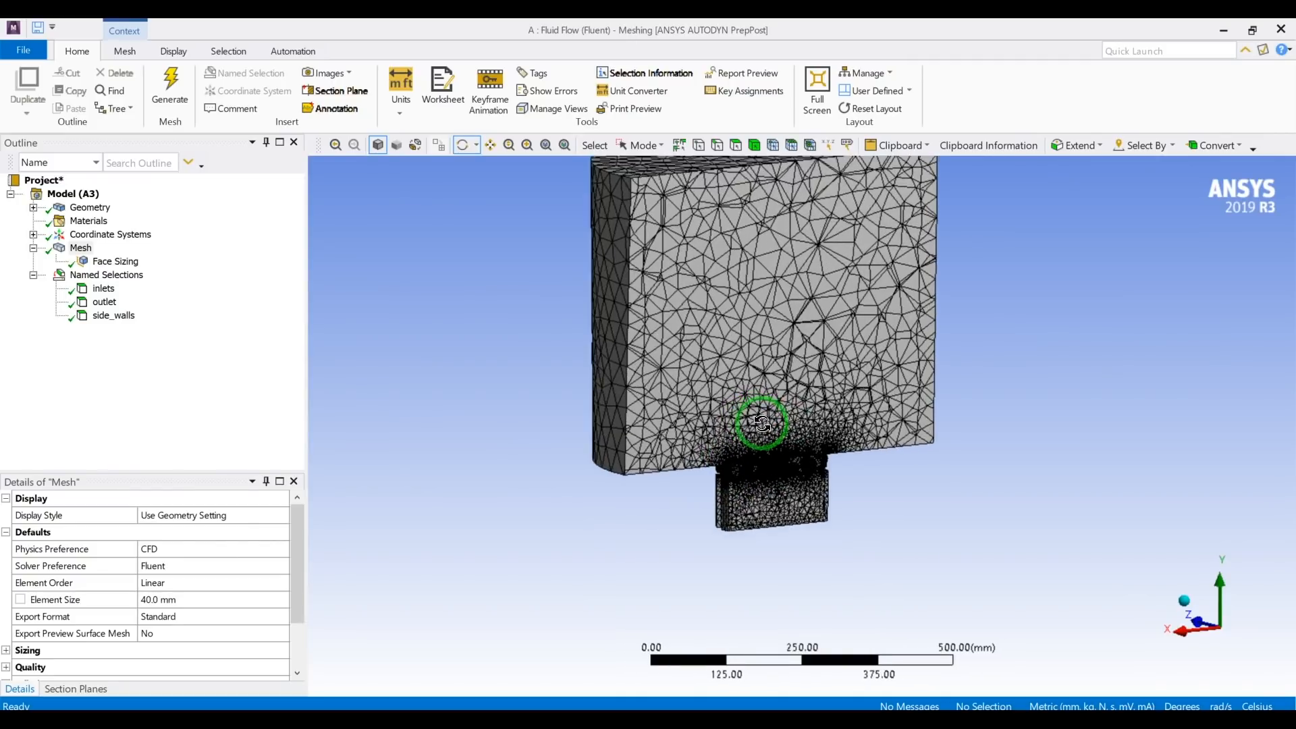
pyautogui.scroll(1, 761, 424)
pyautogui.scroll(3, 762, 432)
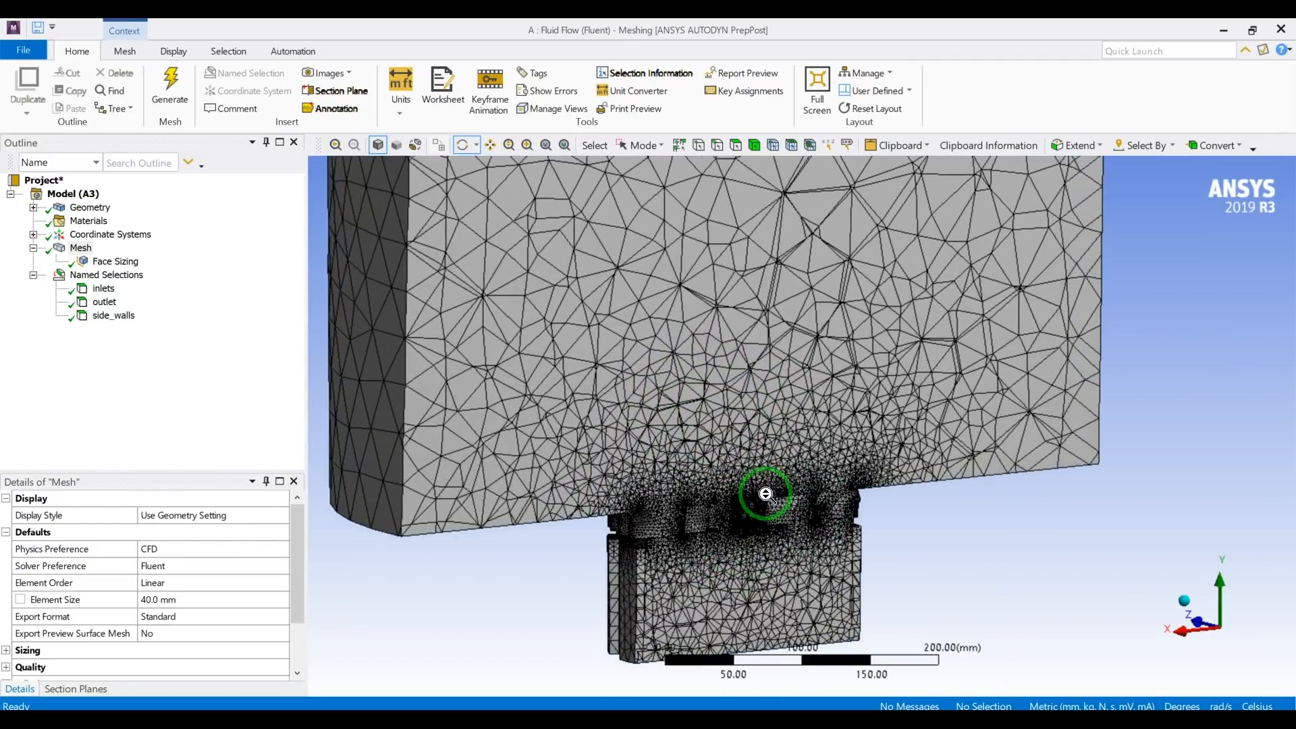
pyautogui.moveTo(761, 483); pyautogui.dragTo(774, 459, button='middle')
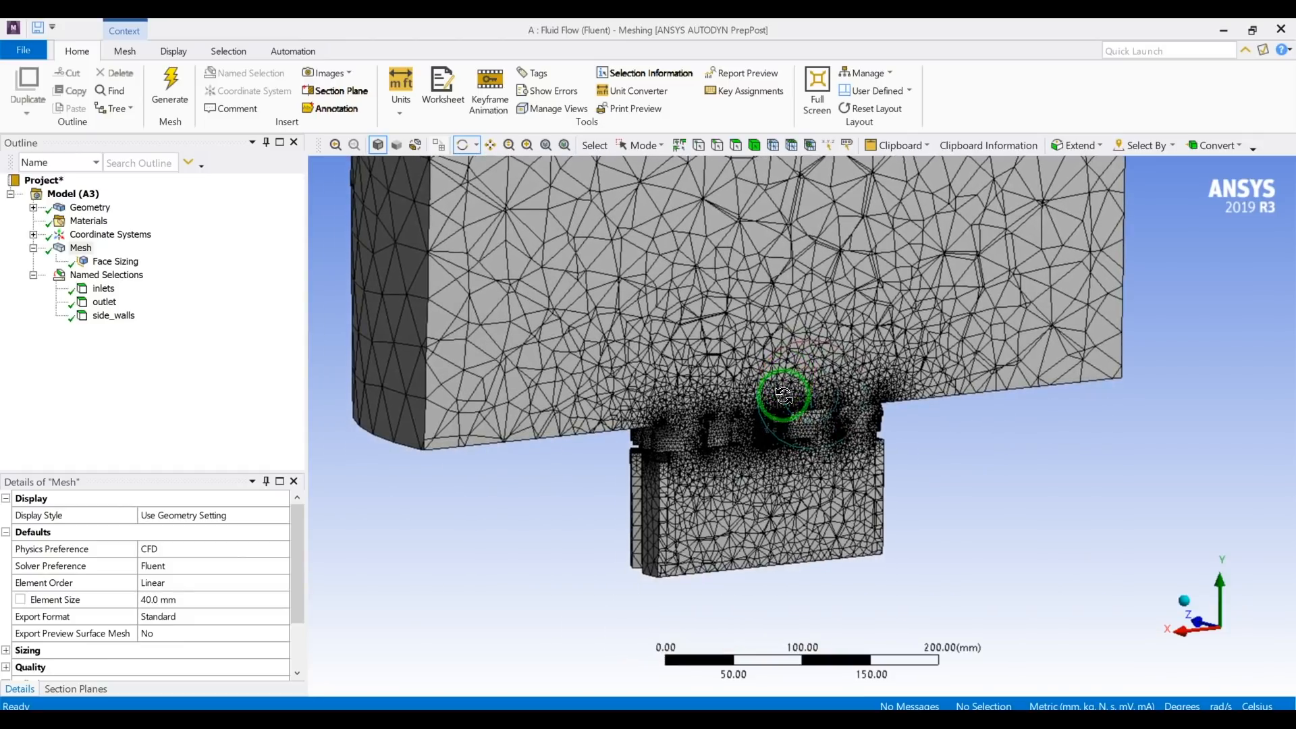
pyautogui.scroll(3, 770, 457)
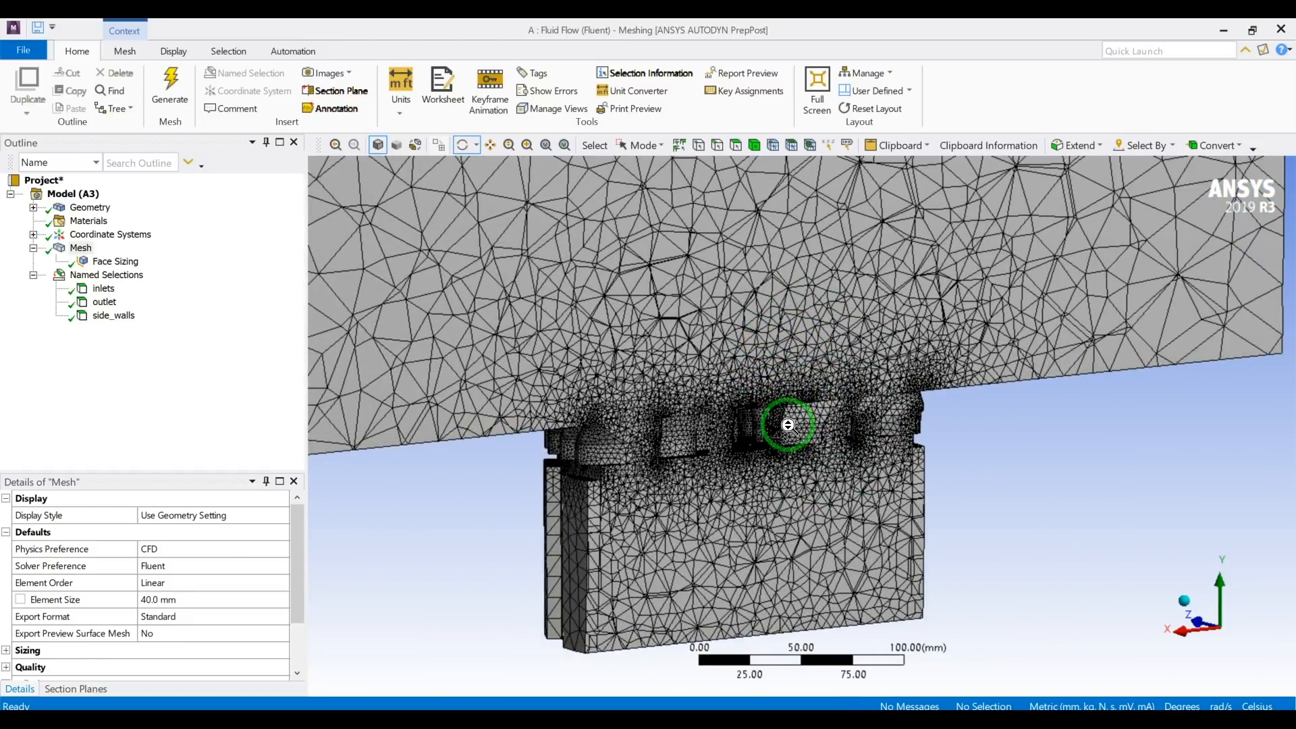
pyautogui.scroll(-5, 783, 425)
pyautogui.moveTo(788, 356); pyautogui.dragTo(769, 442, button='middle')
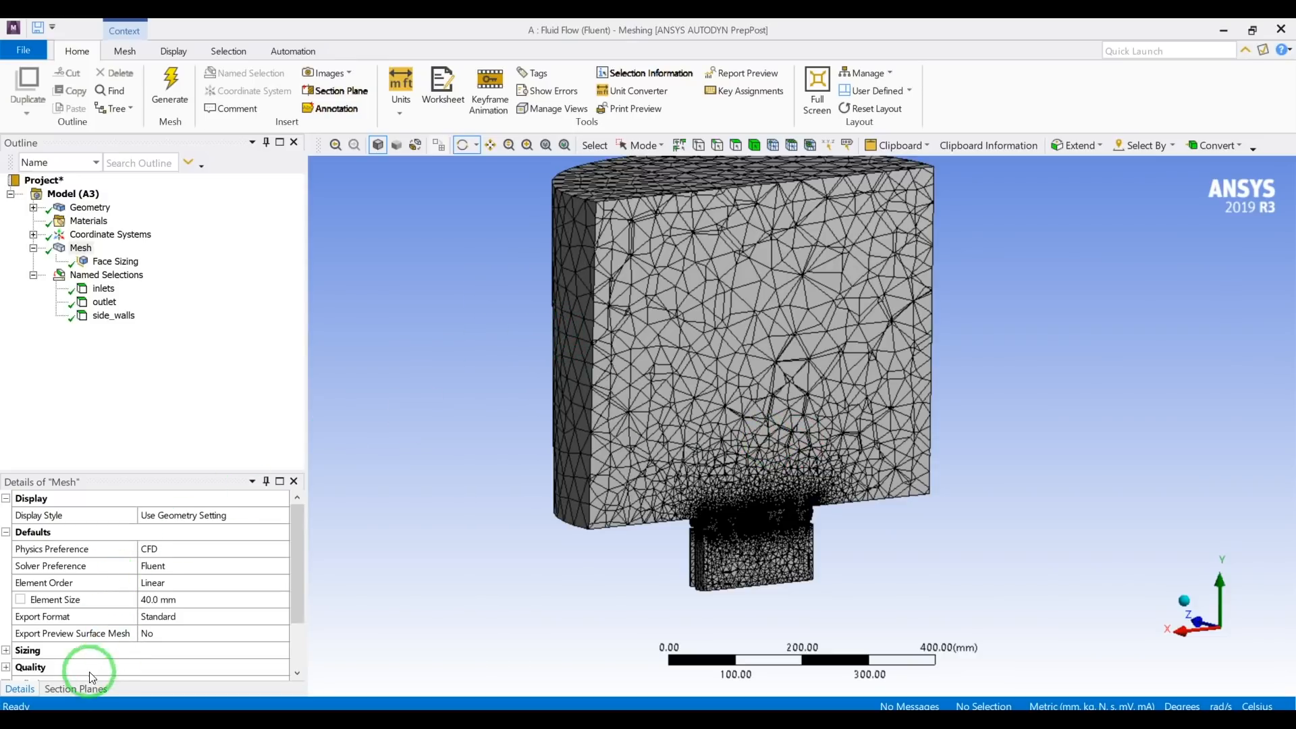
# Turn off Section Plane1 to show the complete mesh and view the whole cylinder and neck.
pyautogui.click(75, 688)
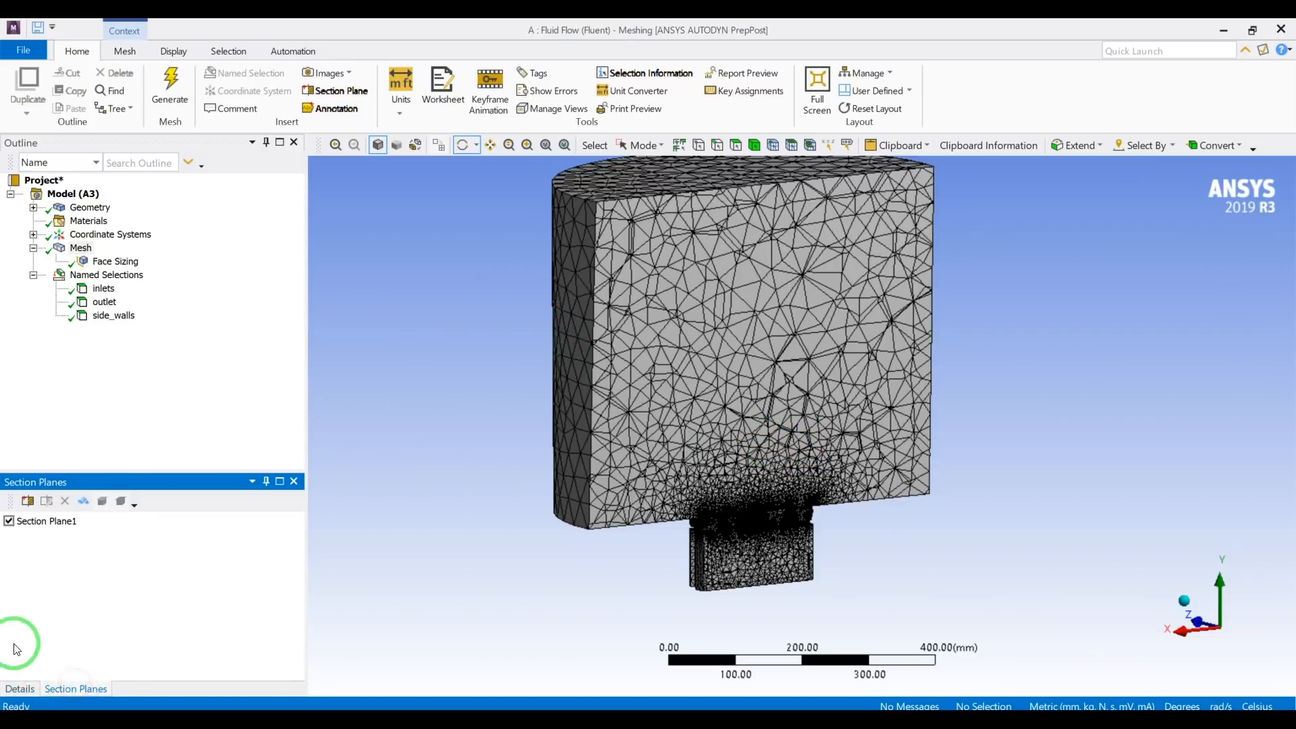
pyautogui.click(8, 521)
pyautogui.click(19, 688)
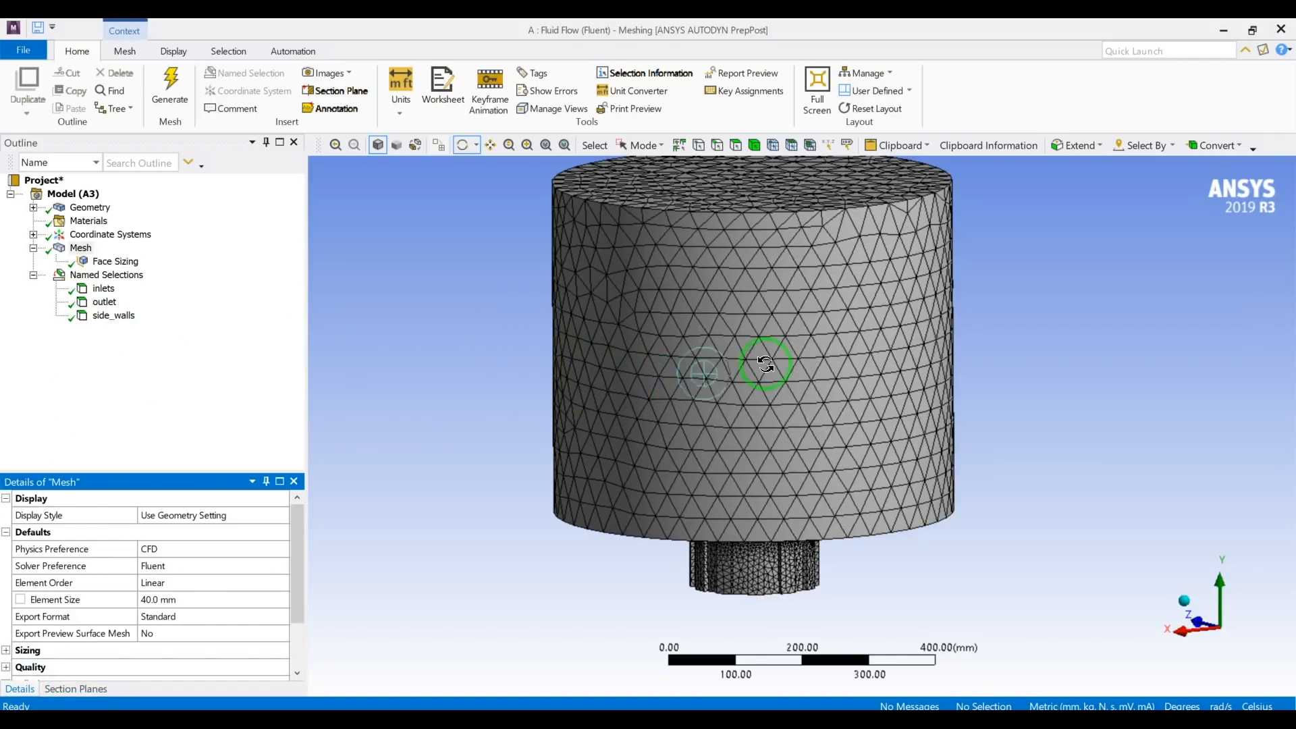
pyautogui.moveTo(702, 373); pyautogui.dragTo(855, 341)
pyautogui.scroll(-5, 877, 318)
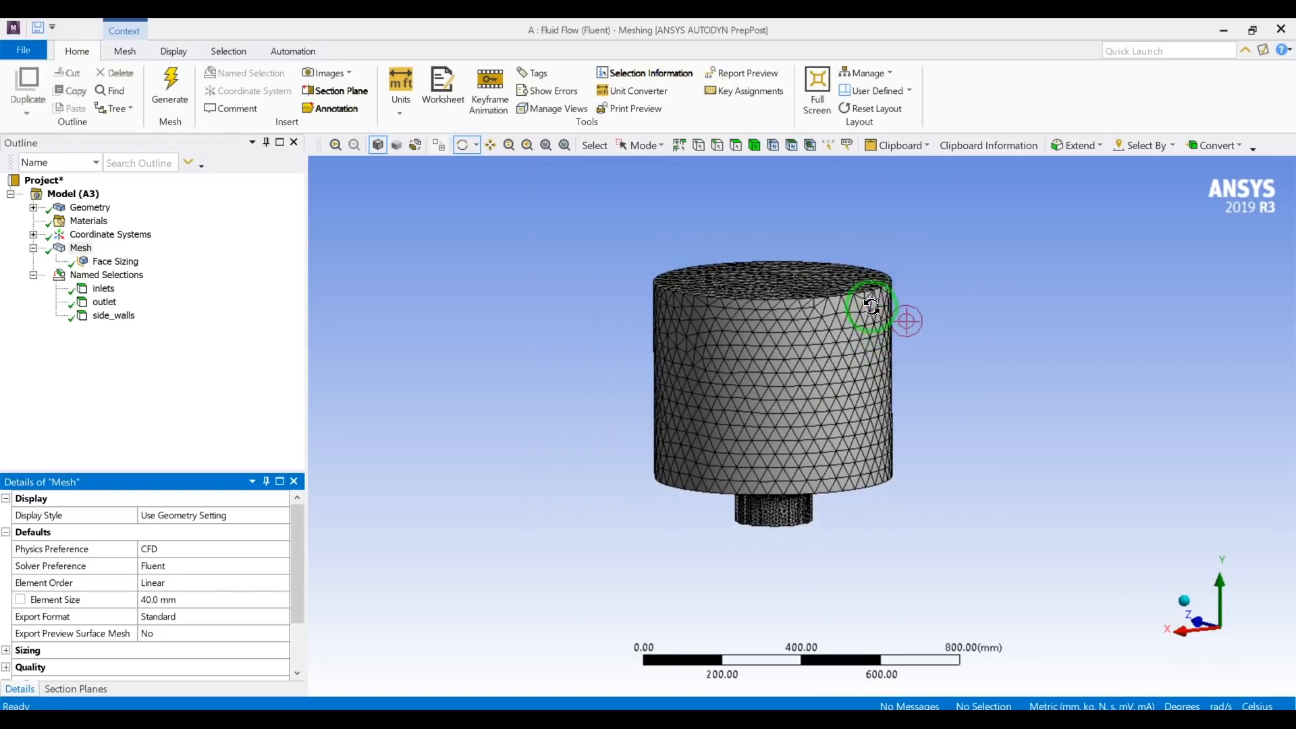
pyautogui.moveTo(869, 297); pyautogui.dragTo(891, 321)
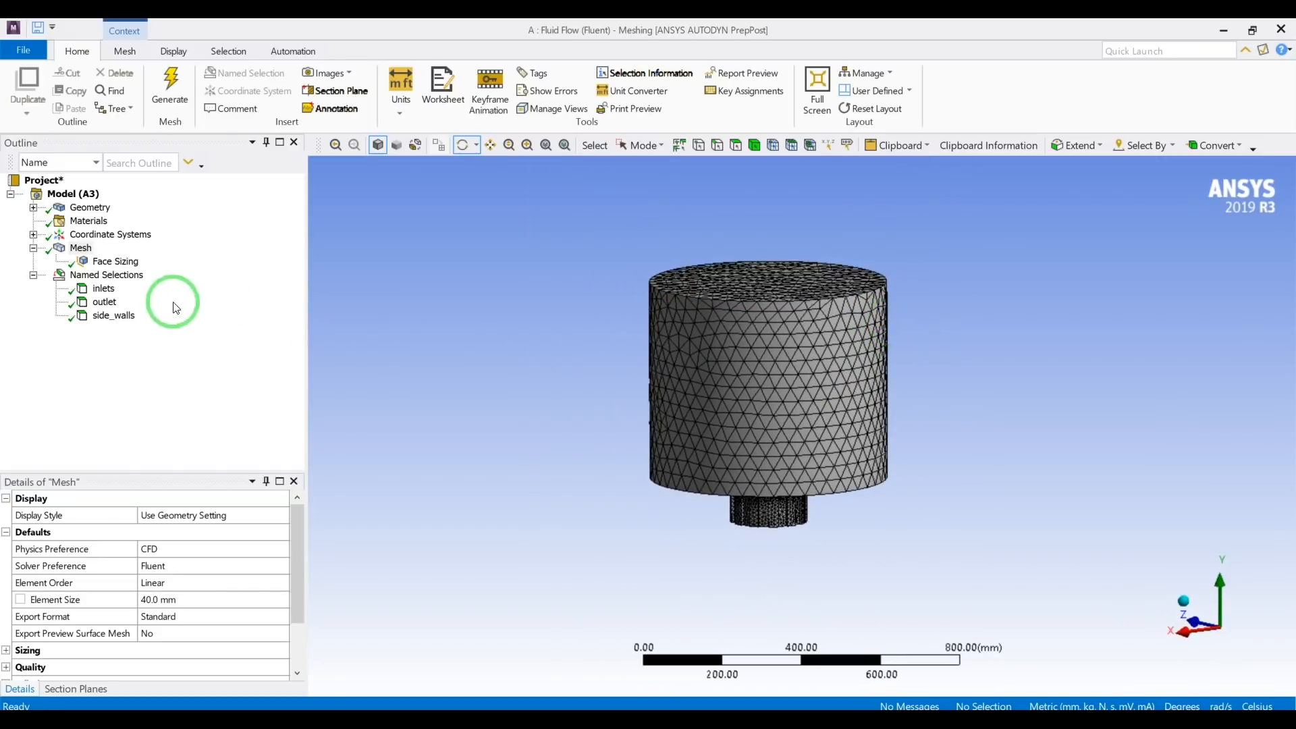
pyautogui.scroll(-1, 799, 511)
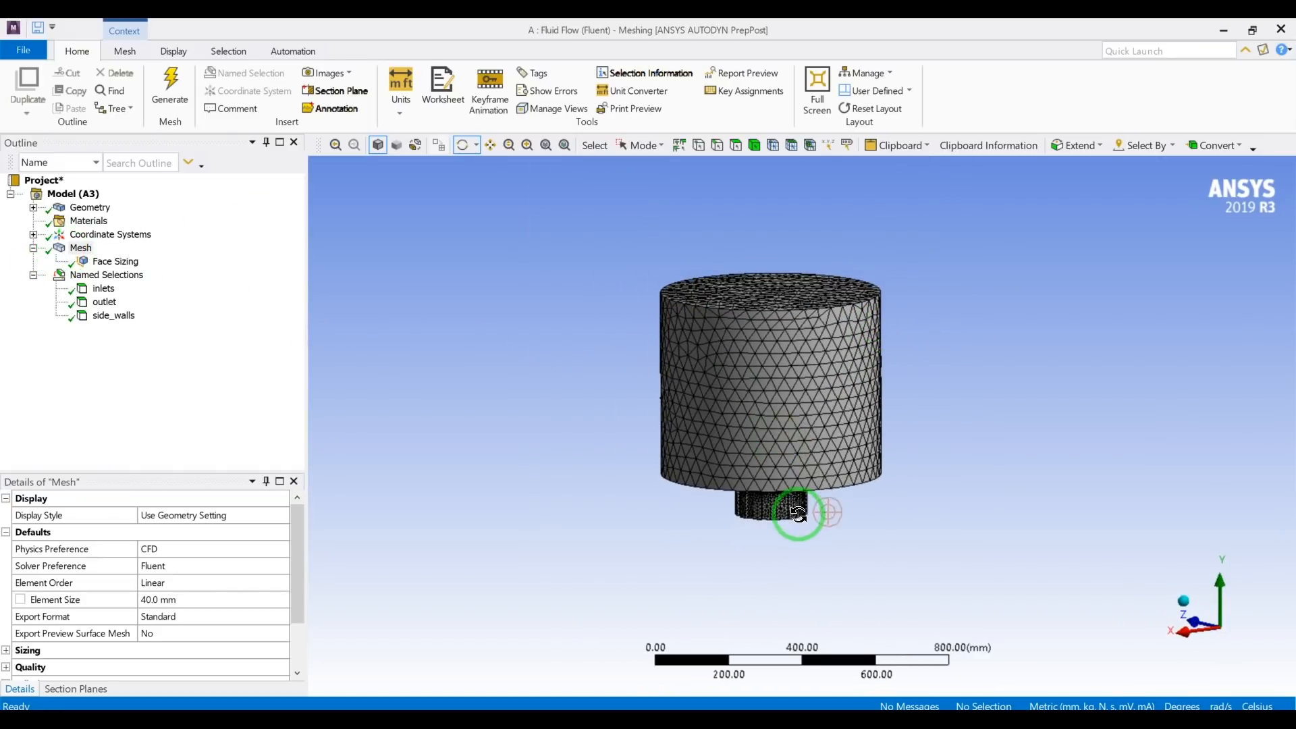
# Review the mesh controls that can be inserted, such as method, sizing, refinement and inflation, without adding any.
pyautogui.rightClick(76, 257)
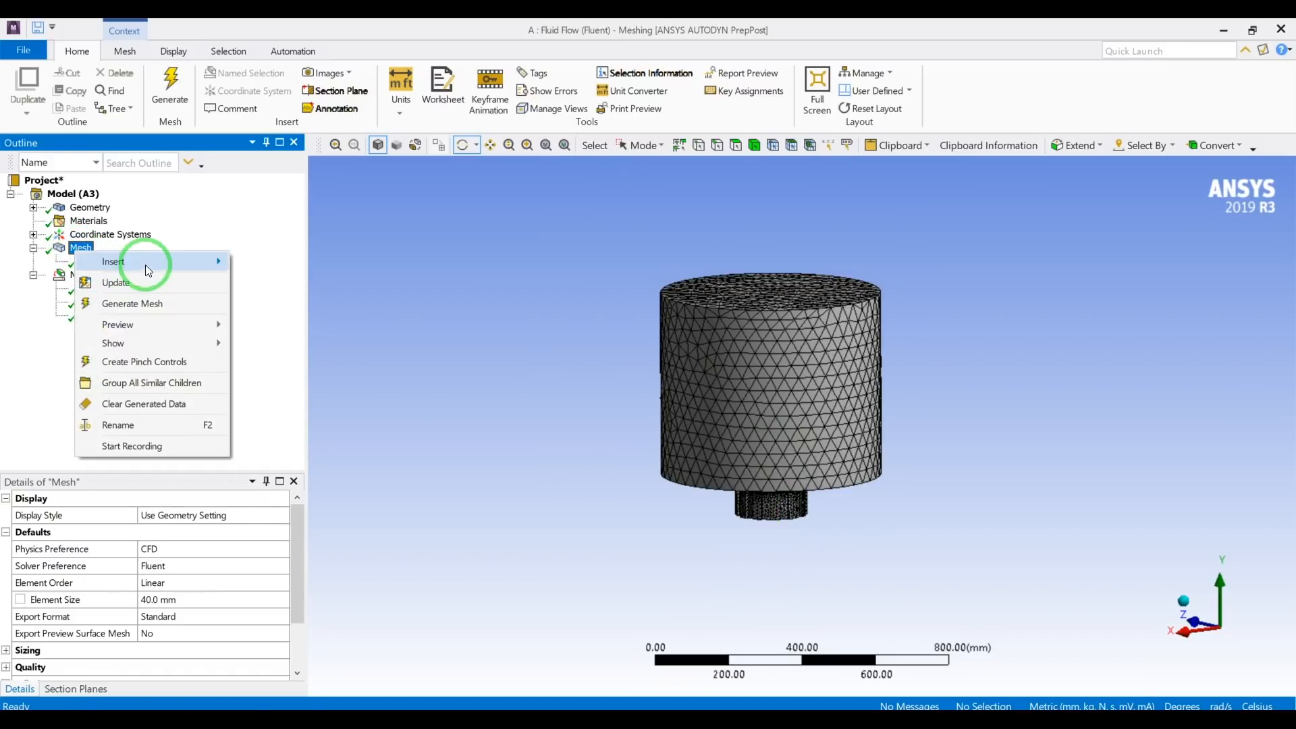
pyautogui.moveTo(194, 261)
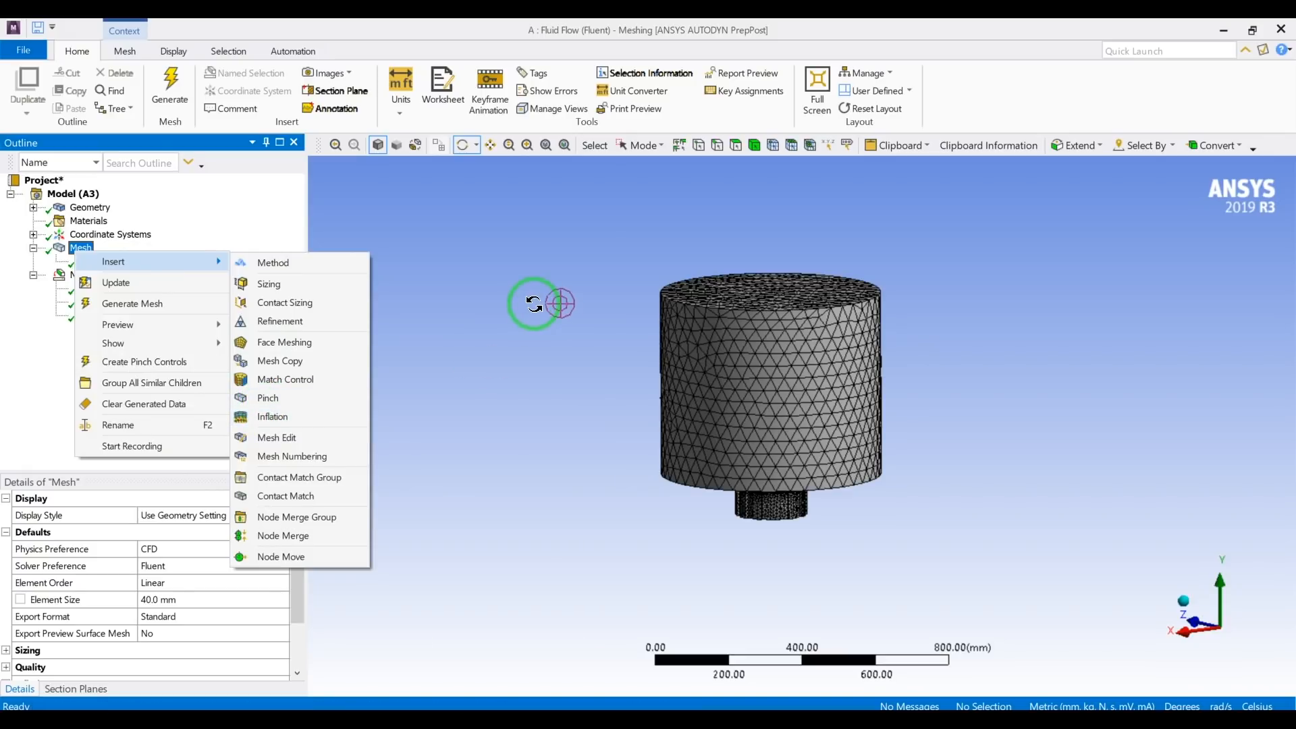
pyautogui.click(540, 300)
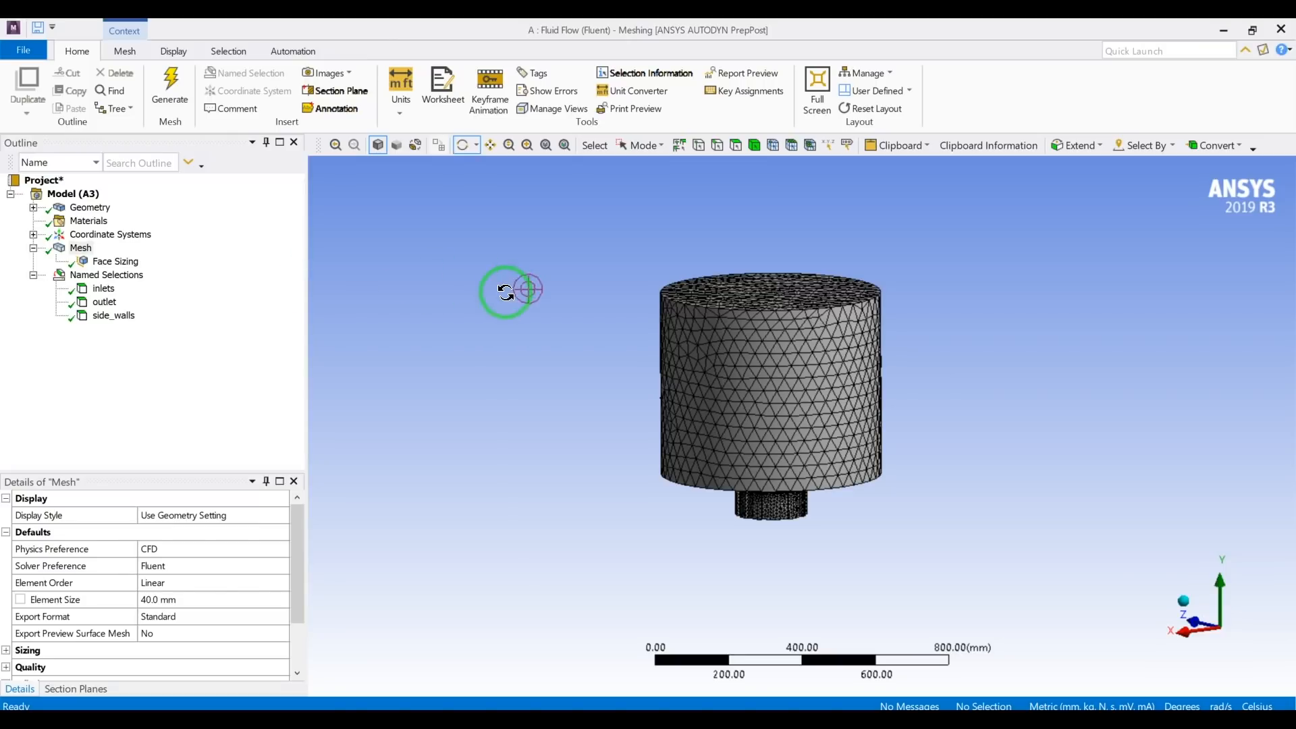
pyautogui.rightClick(74, 250)
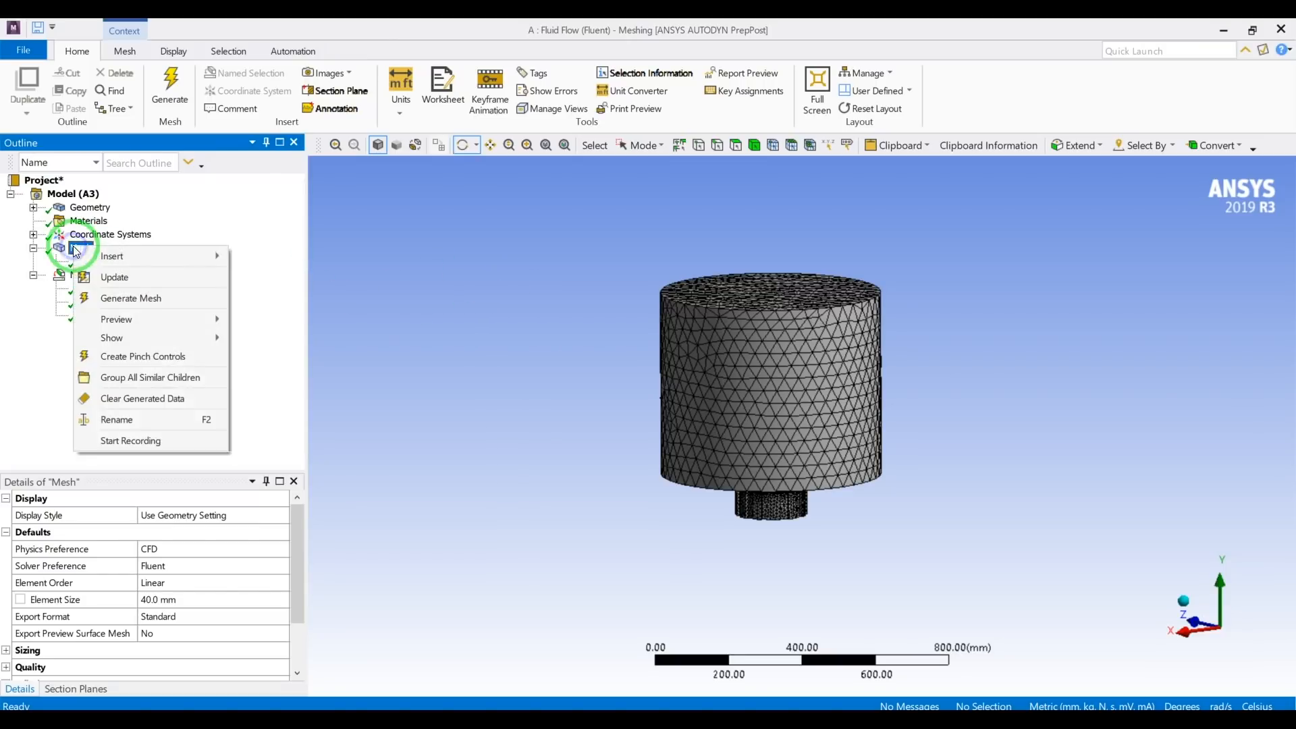
pyautogui.click(362, 304)
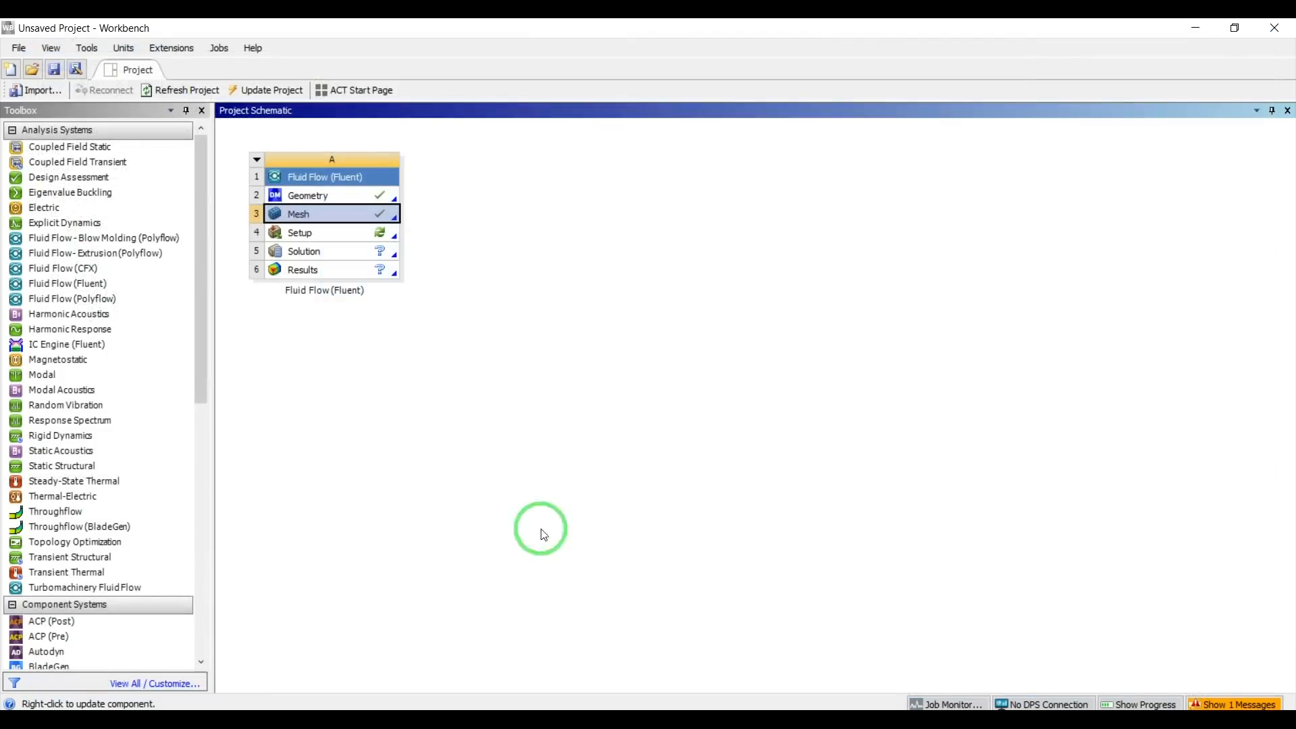
# Switch to Workbench, open the Fluent system's Setup, and choose parallel processing on the local machine with 8 solver processes.
pyautogui.doubleClick(336, 236)
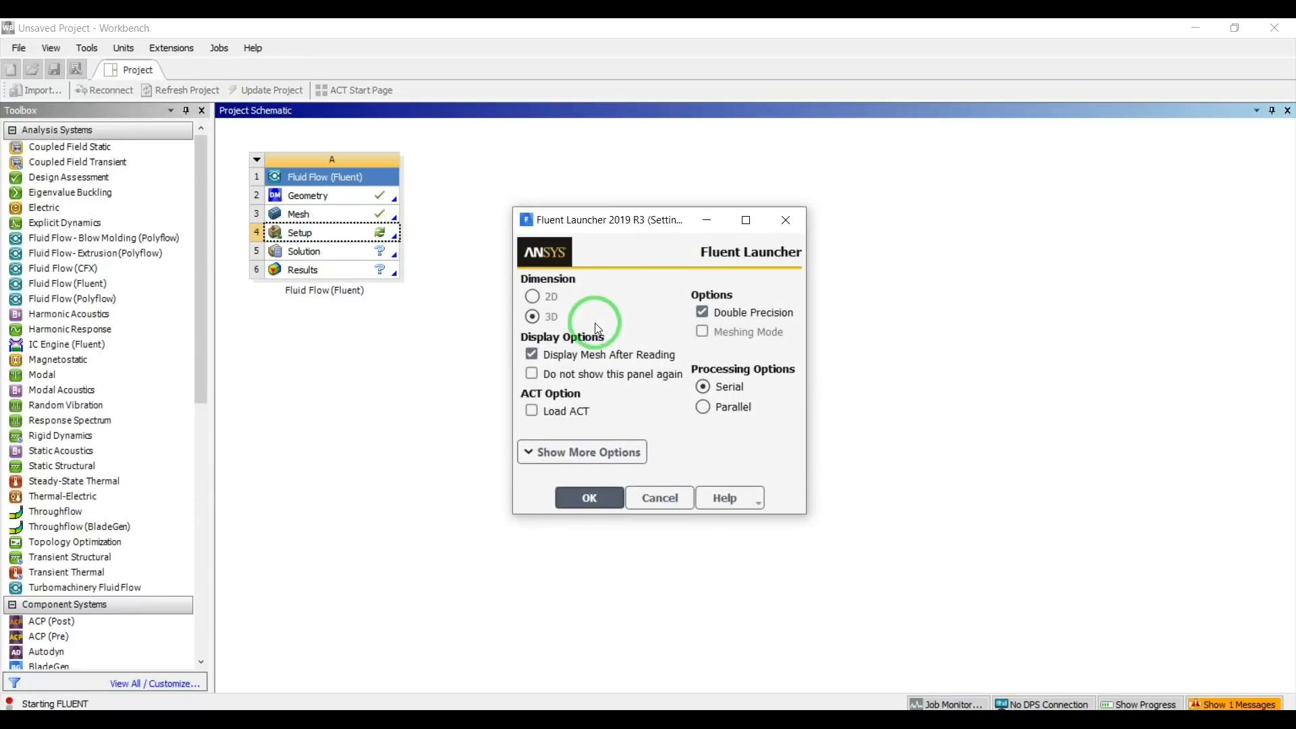
pyautogui.click(703, 410)
pyautogui.doubleClick(725, 469)
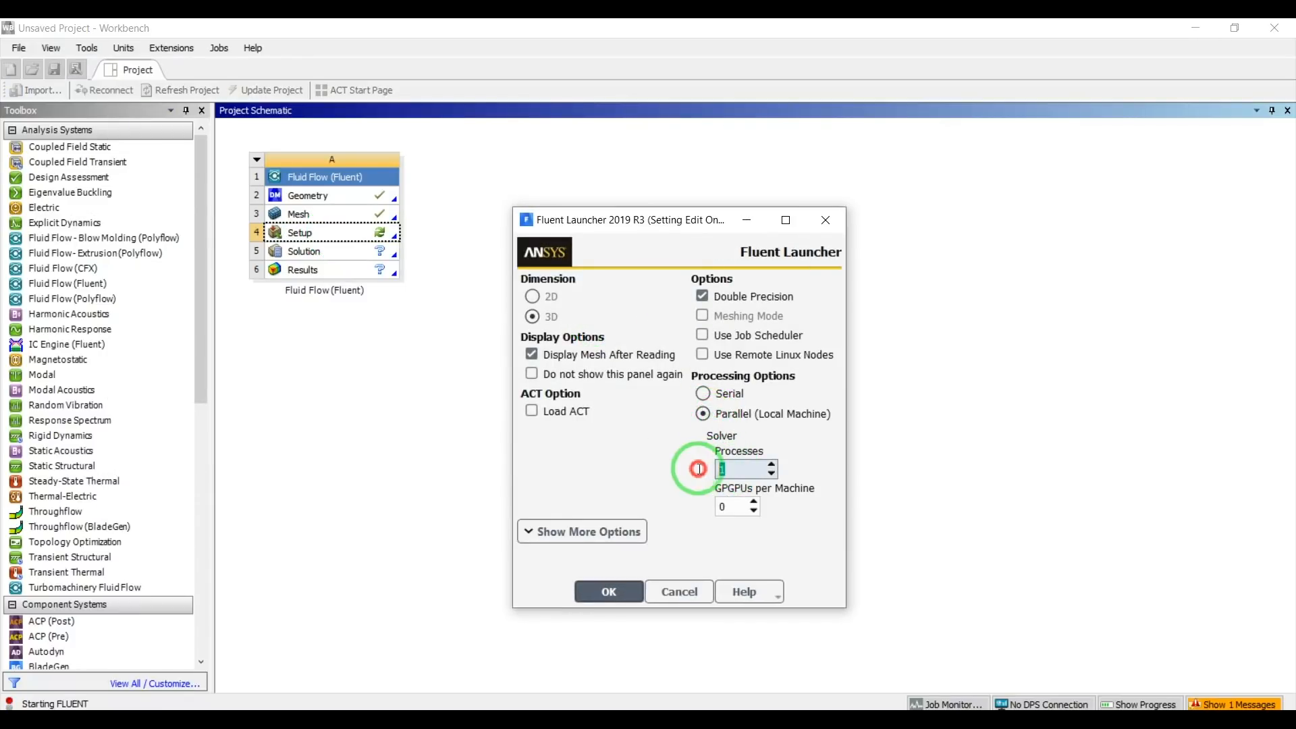
pyautogui.write('8')
# Set the launcher's MPI type to intel in the parallel settings and start Fluent.
pyautogui.click(585, 544)
pyautogui.click(620, 555)
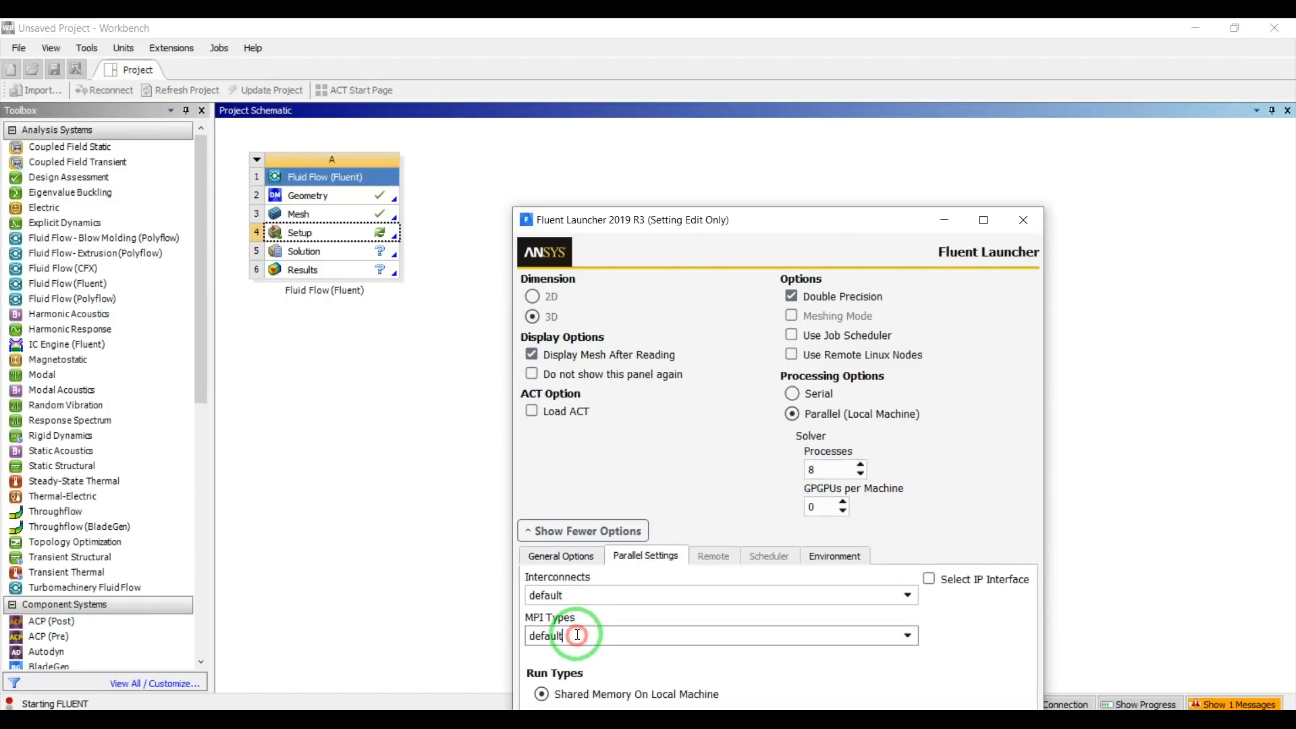
pyautogui.write('intel')
pyautogui.press('Return')
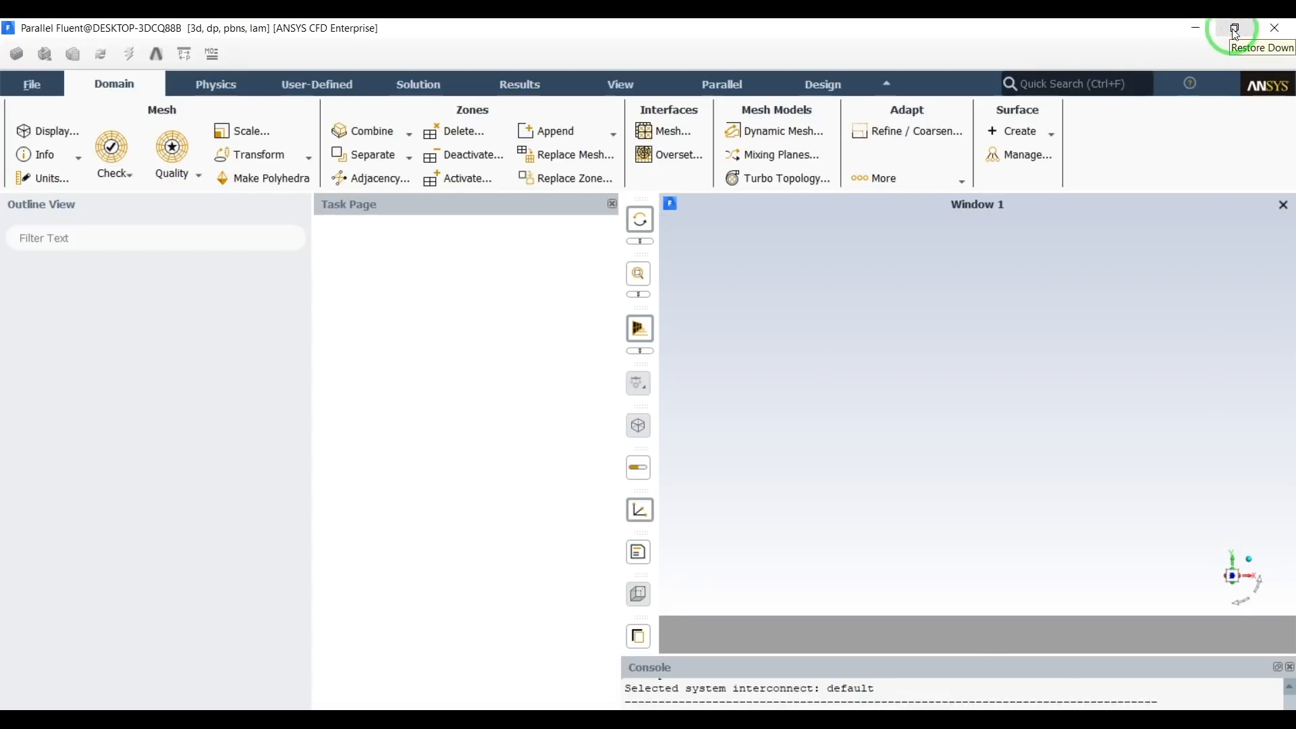
# Restore and re-maximize the Fluent window, and narrow the outline pane to widen the workspace.
pyautogui.click(1239, 32)
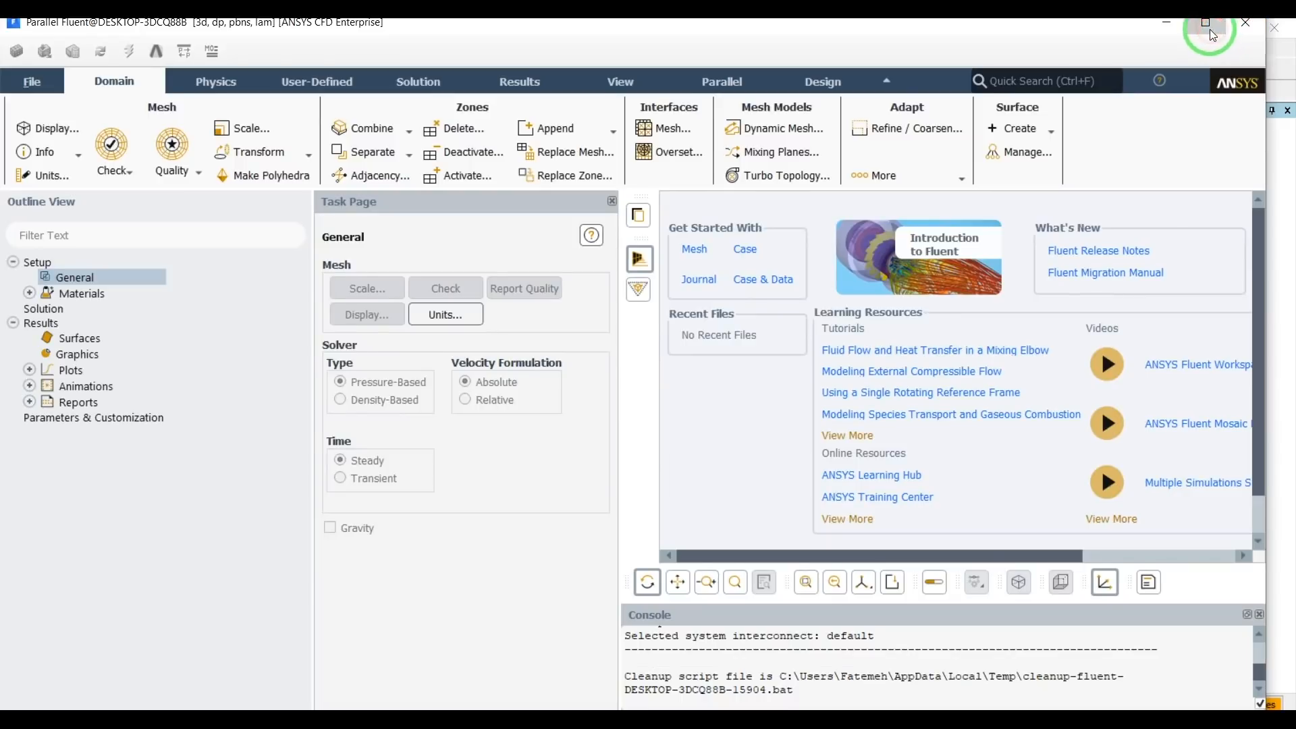
pyautogui.click(1207, 26)
pyautogui.scroll(3, 783, 675)
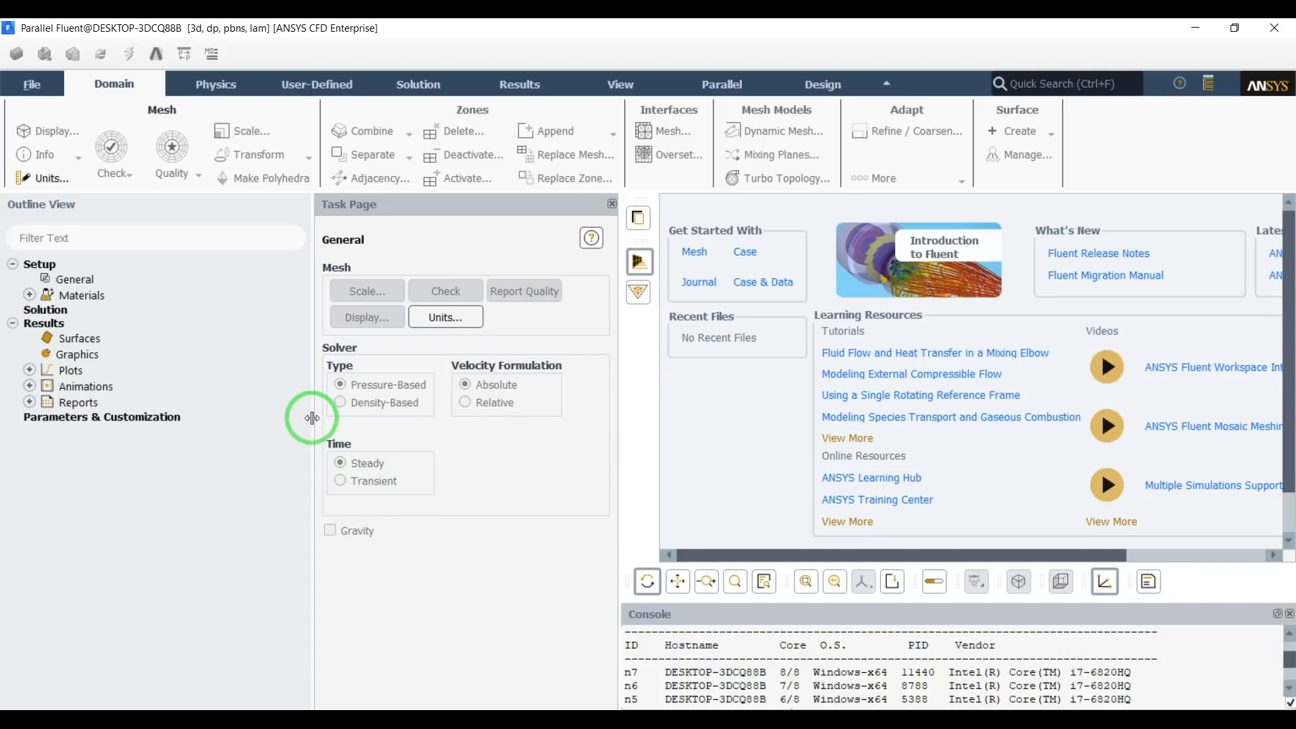
pyautogui.moveTo(312, 417); pyautogui.dragTo(258, 410)
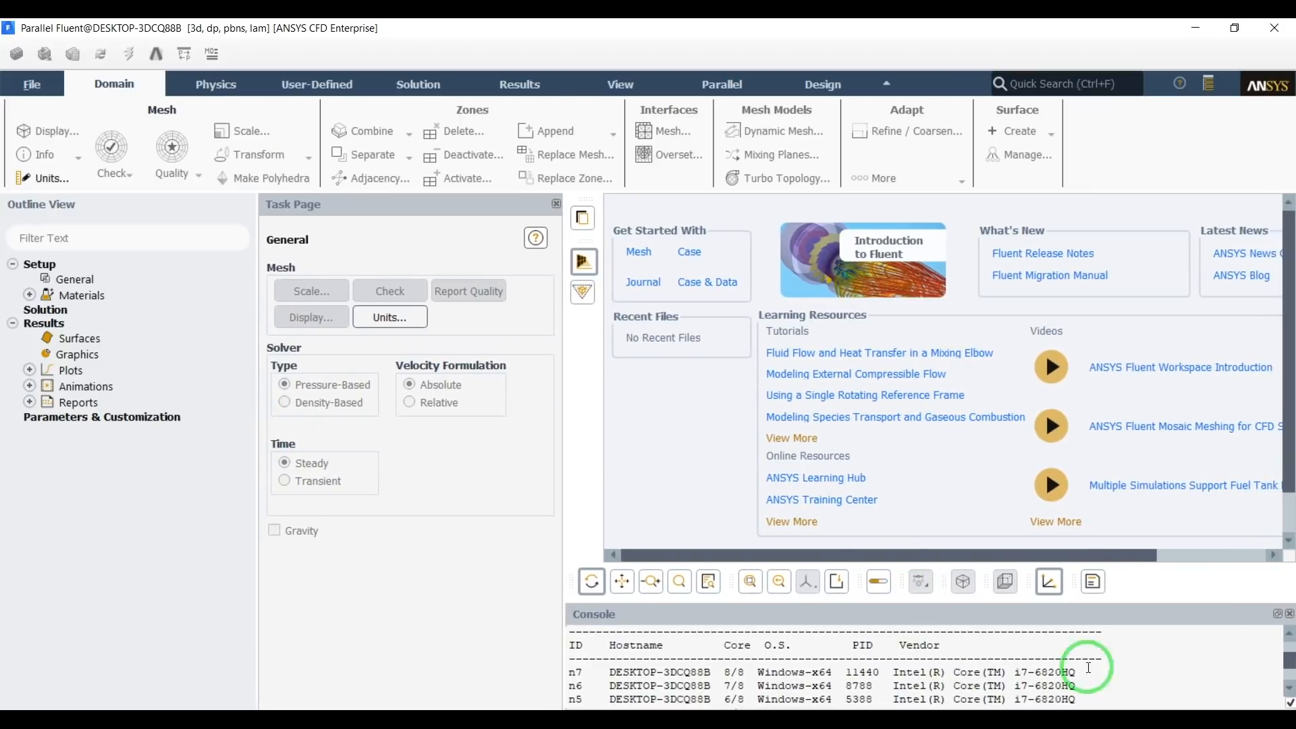
# Read through the console's startup output and list of parallel compute nodes while the mesh loads.
pyautogui.scroll(-1, 1181, 527)
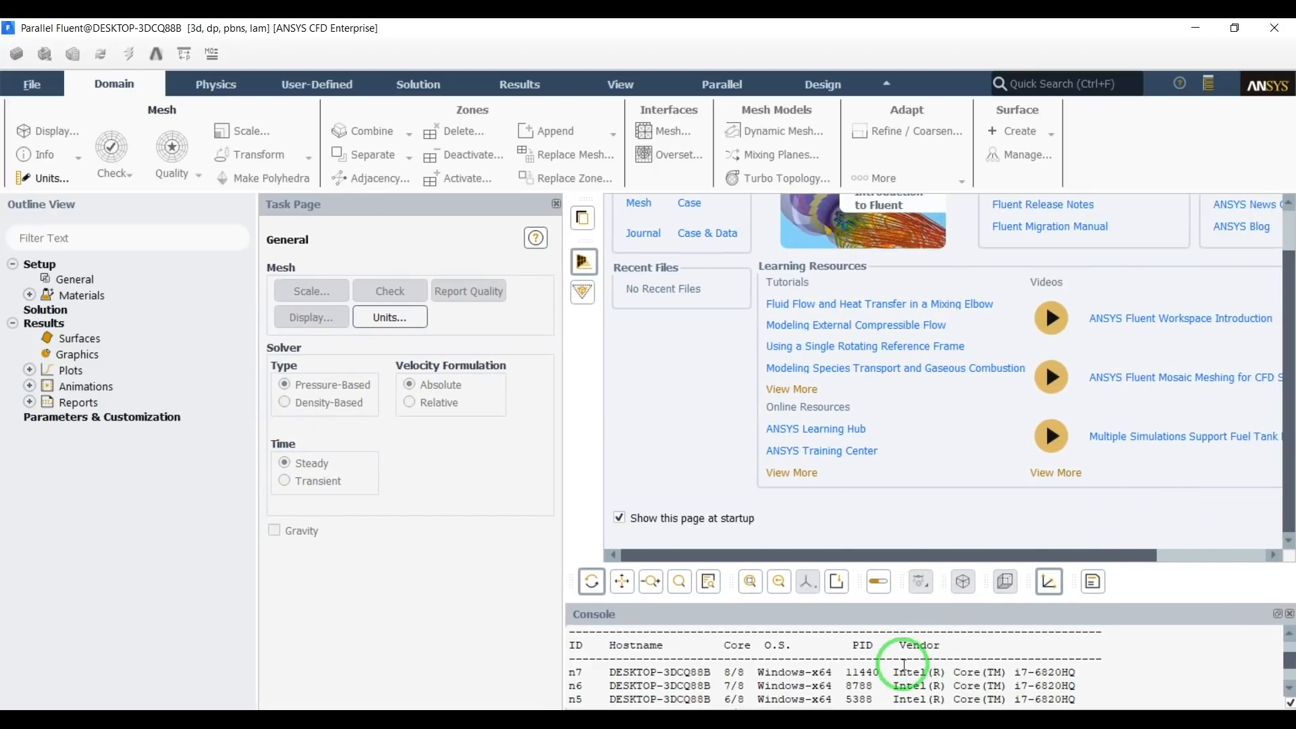
pyautogui.scroll(-3, 903, 665)
pyautogui.scroll(5, 903, 665)
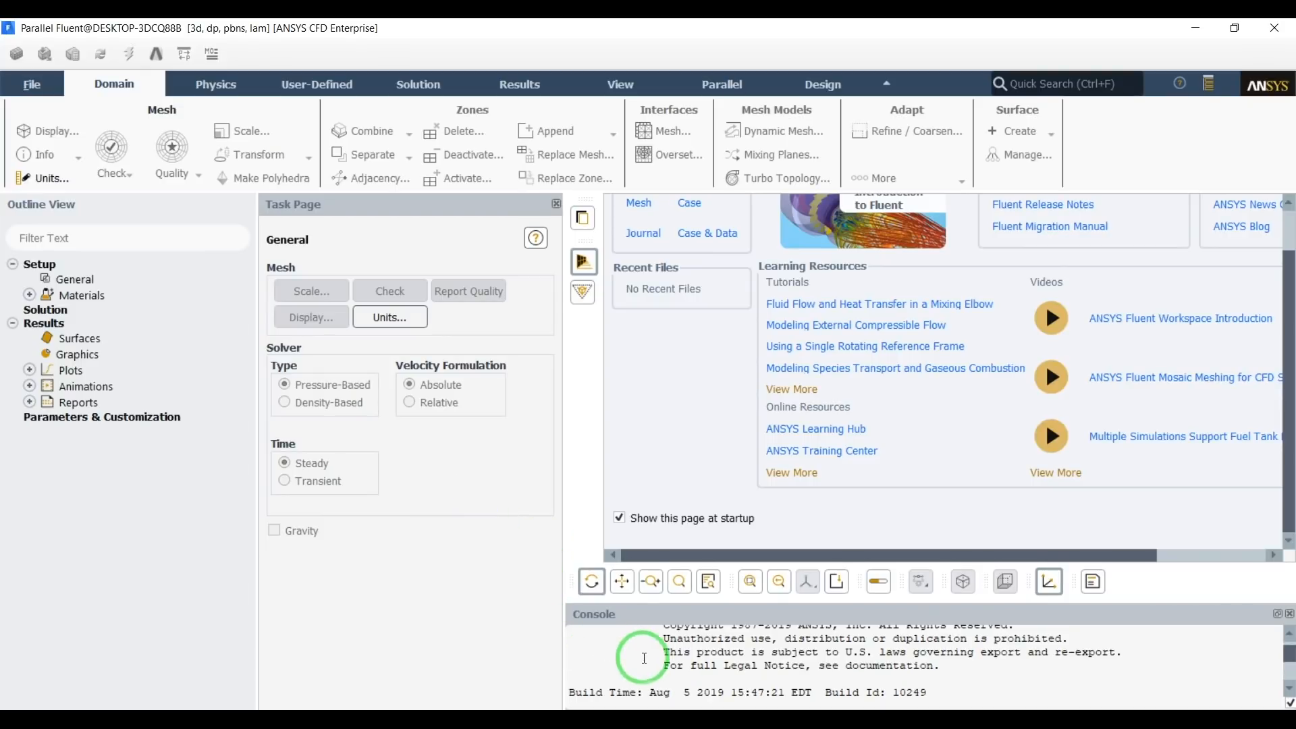
pyautogui.scroll(-5, 643, 658)
pyautogui.scroll(2, 643, 658)
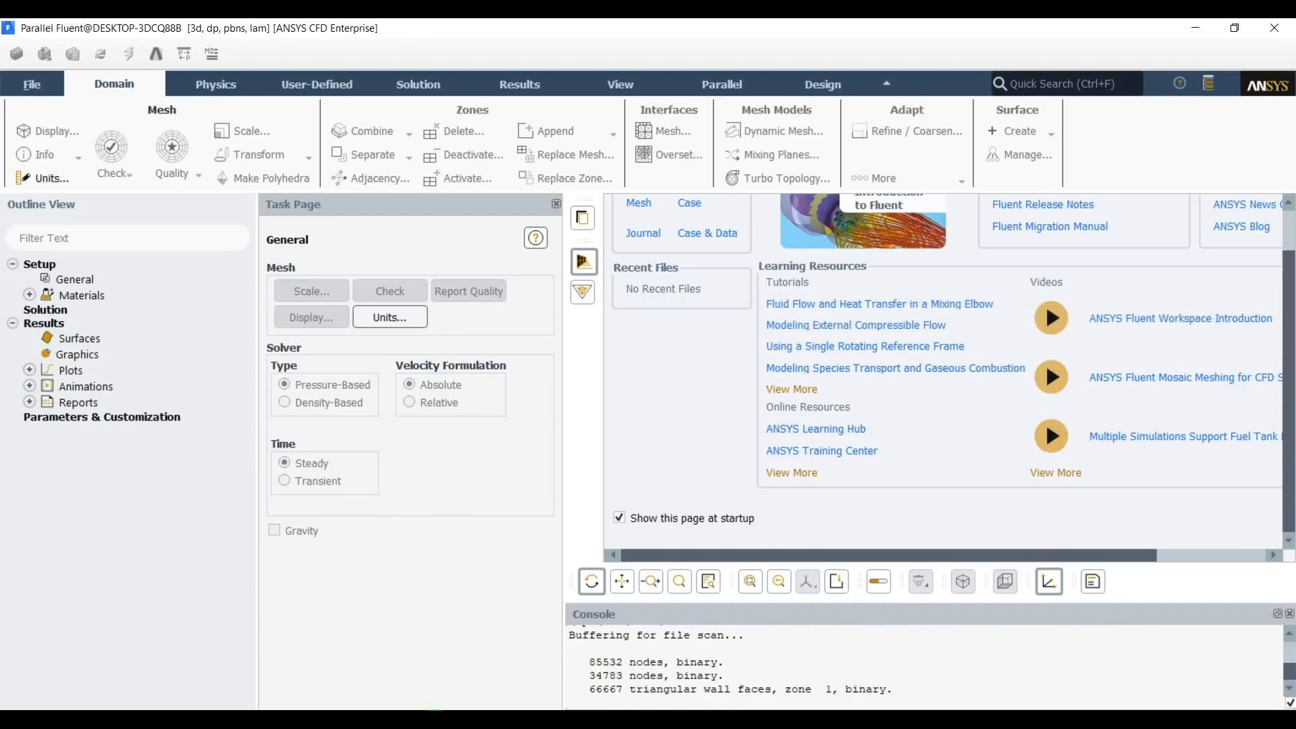
# Switch to File Explorer's Swirl_flow folder, look at the 82448_Accessories_Swirl-Diffuser PDF drawing, close it, and put the folder away.
pyautogui.click(437, 726)
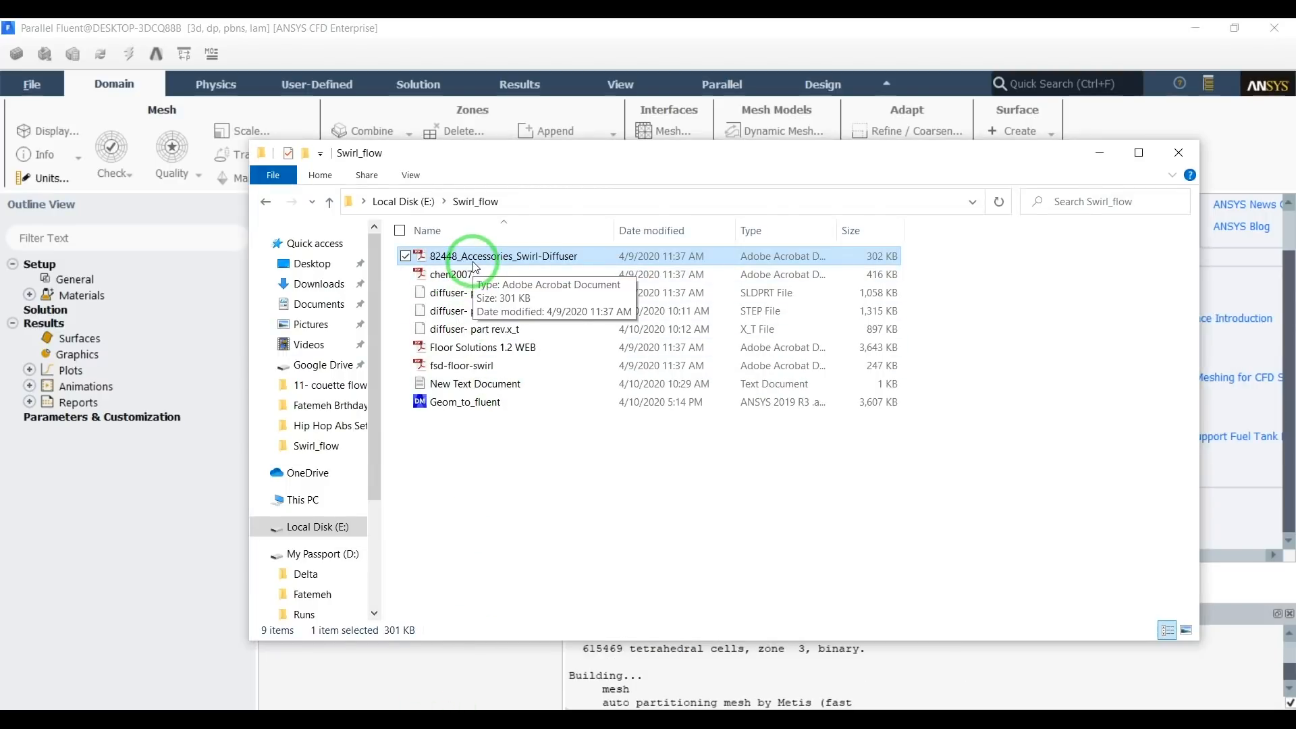
pyautogui.doubleClick(463, 256)
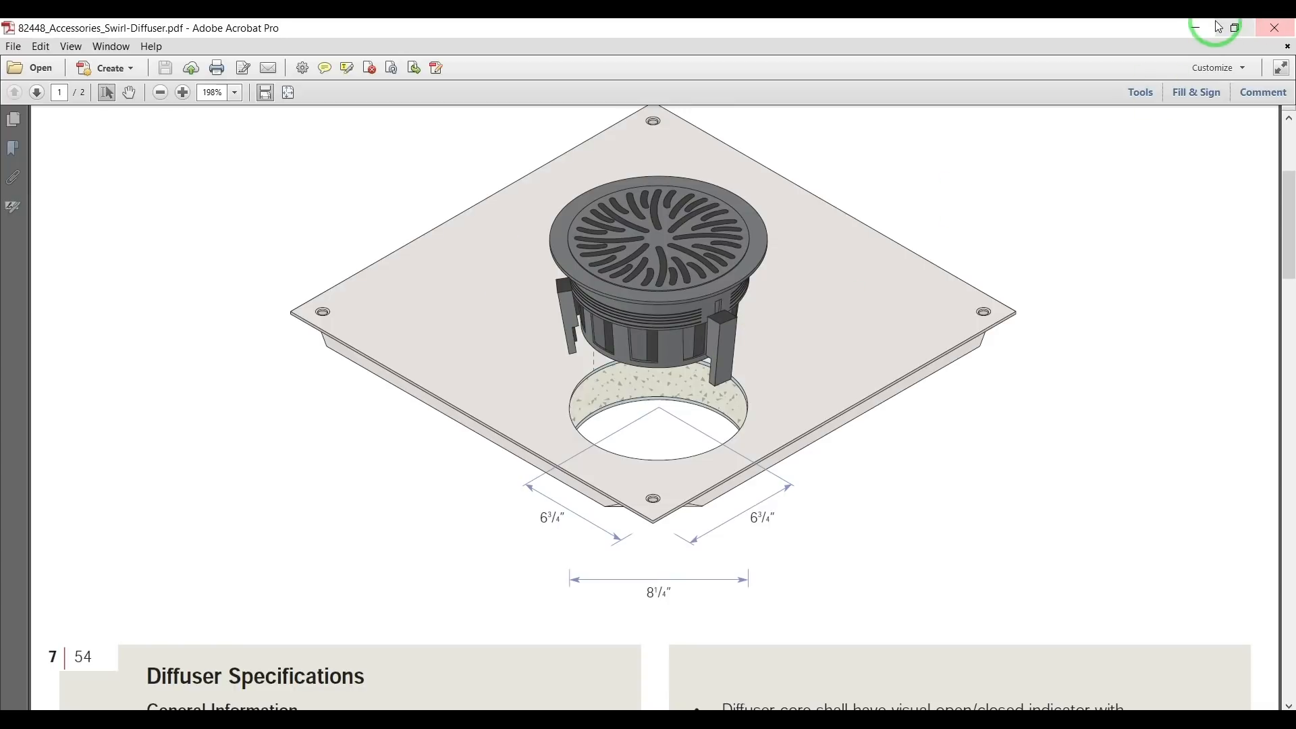
pyautogui.click(1269, 28)
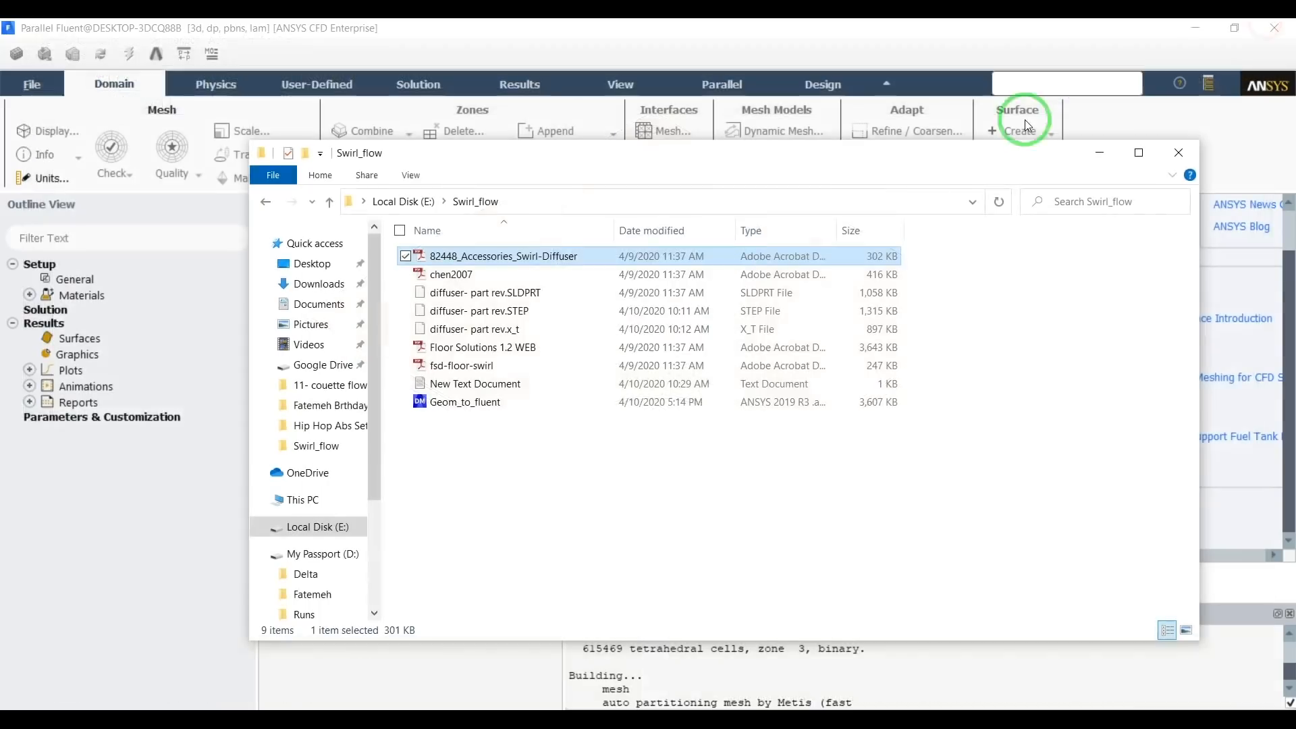
pyautogui.click(515, 314)
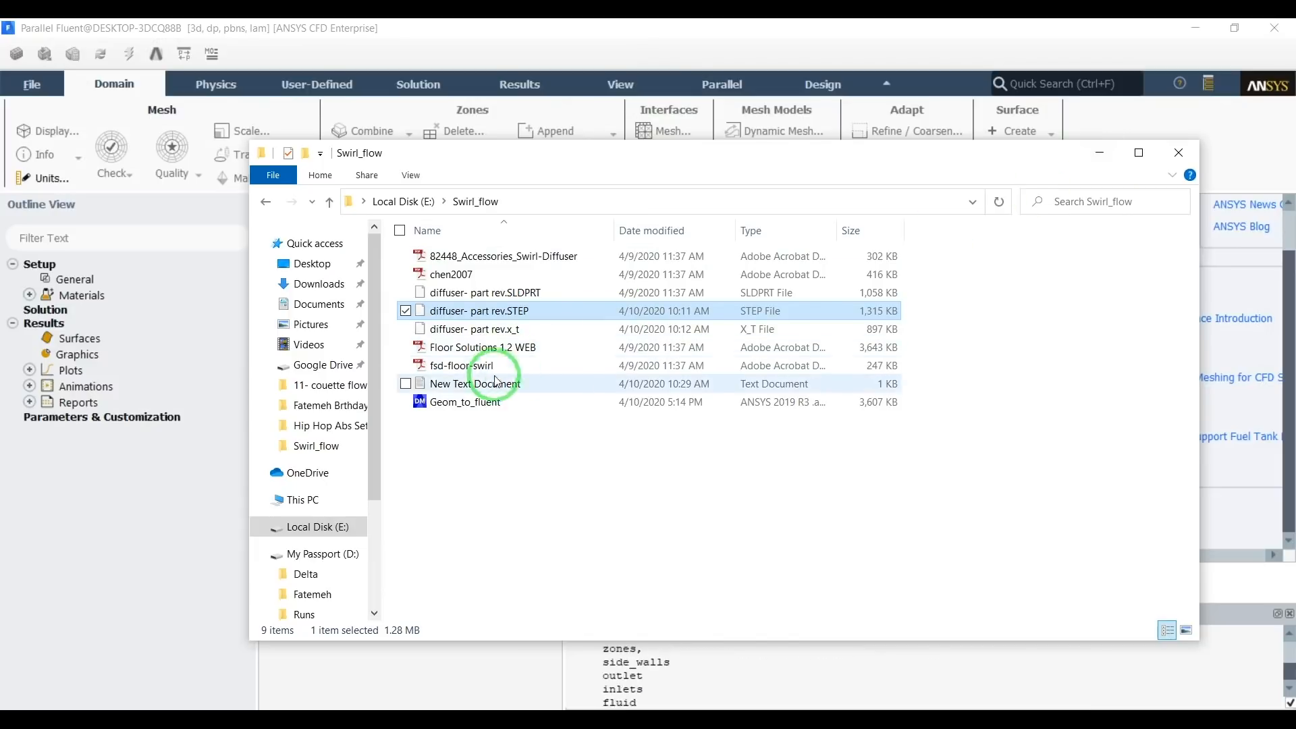
pyautogui.click(1108, 162)
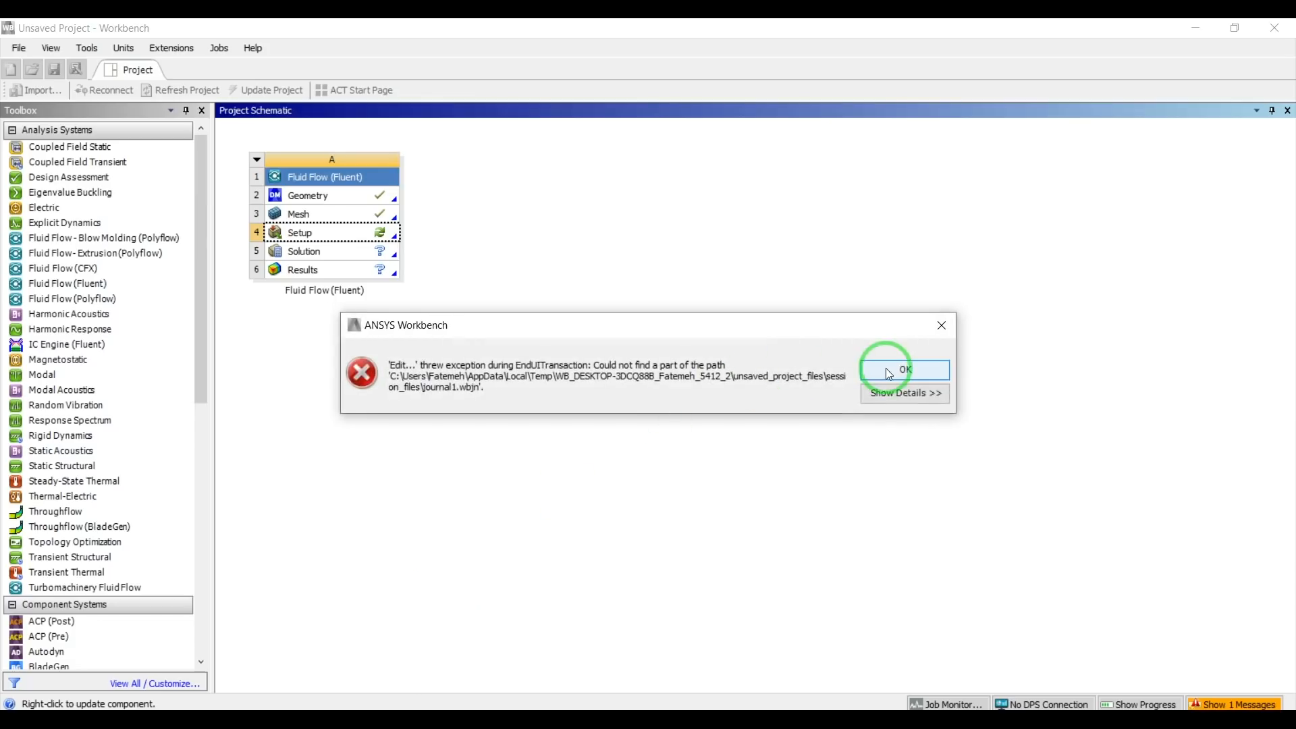
# Dismiss the Workbench exception dialog and minimize Workbench to return to Fluent.
pyautogui.click(890, 371)
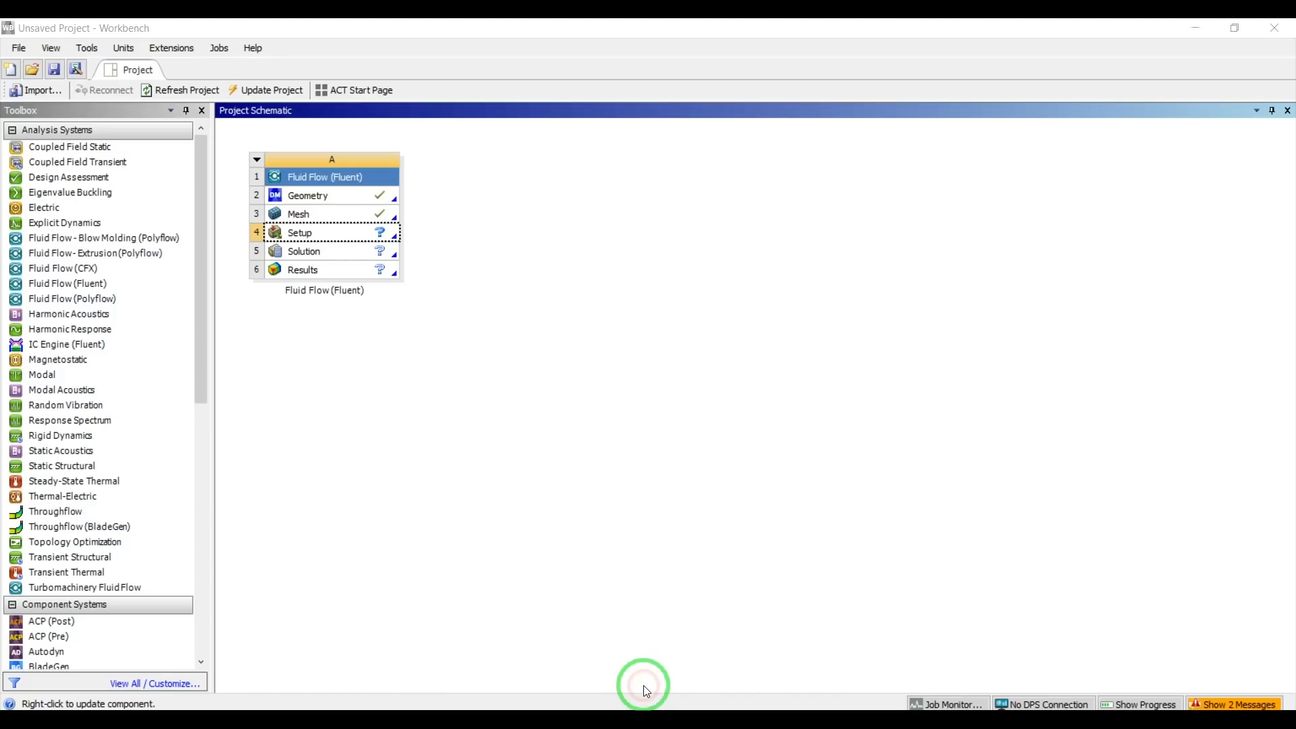
pyautogui.click(1195, 28)
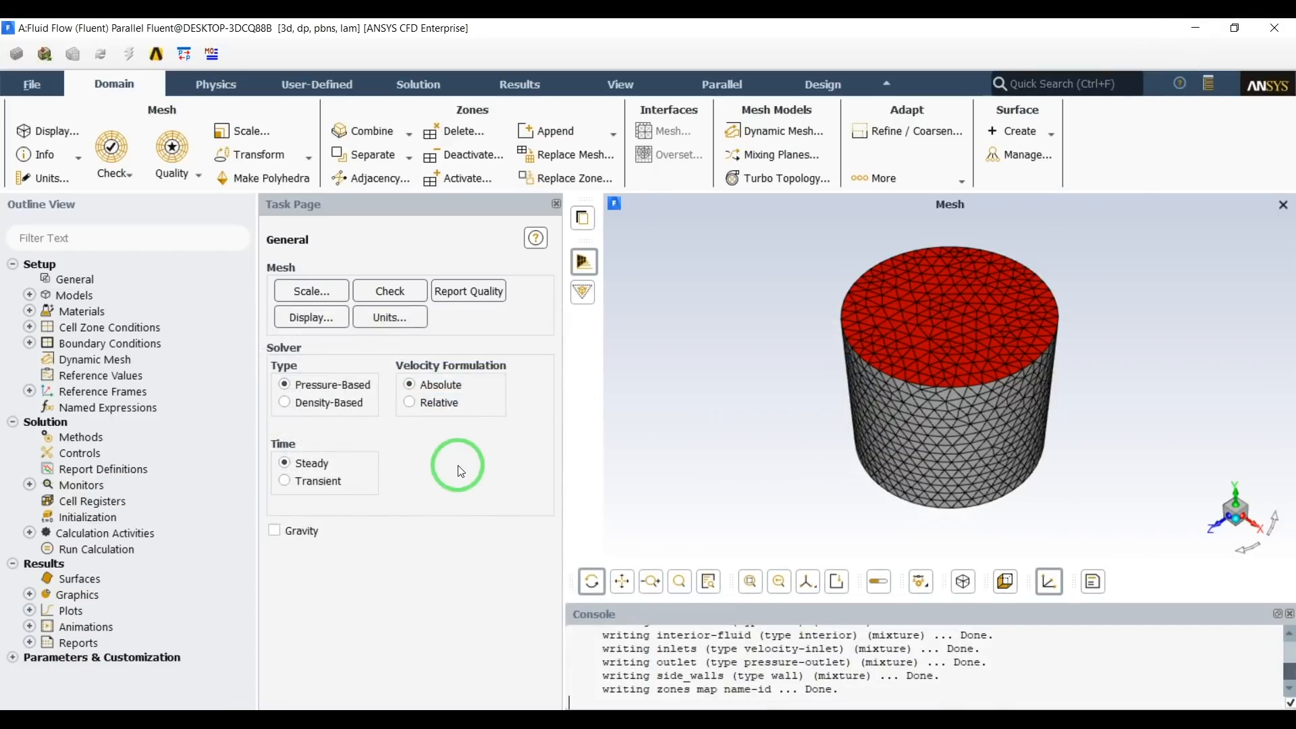
# Expand the physics models in the outline and convert the whole domain mesh to polyhedra.
pyautogui.scroll(-1, 614, 665)
pyautogui.scroll(1, 618, 667)
pyautogui.scroll(-1, 620, 667)
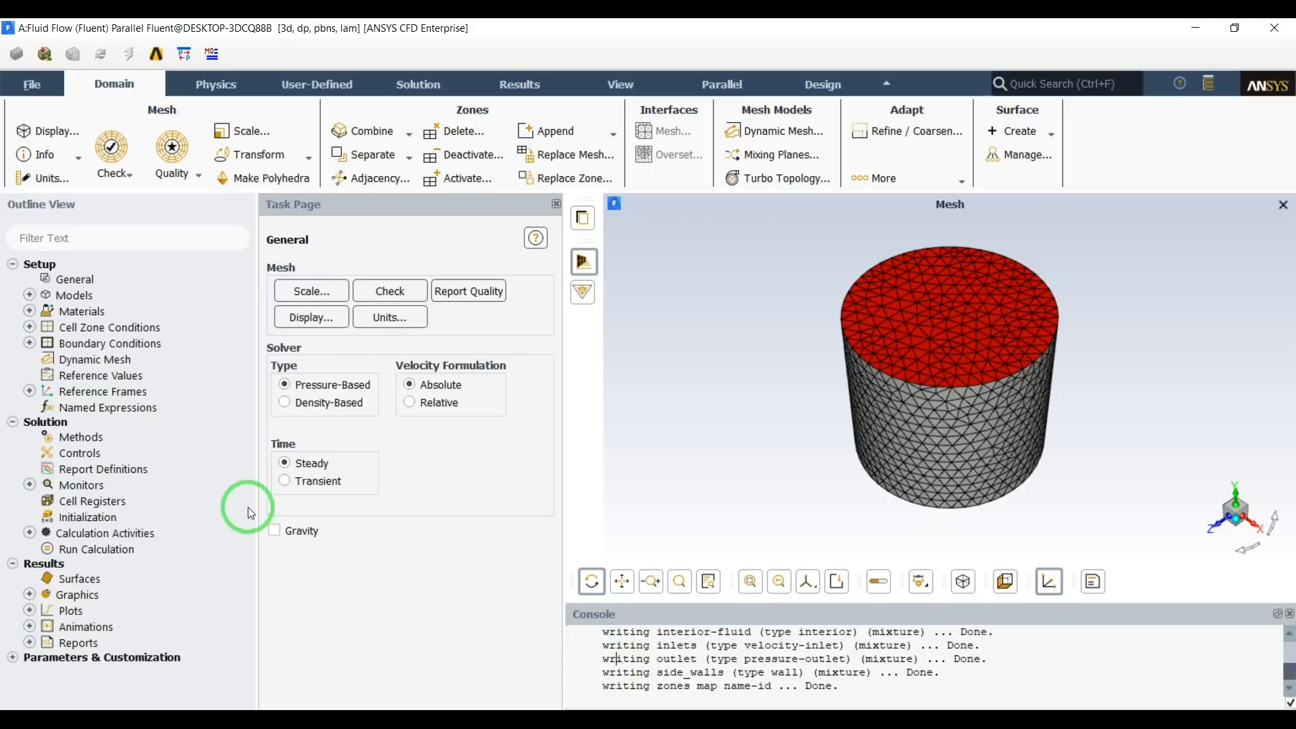
pyautogui.click(29, 295)
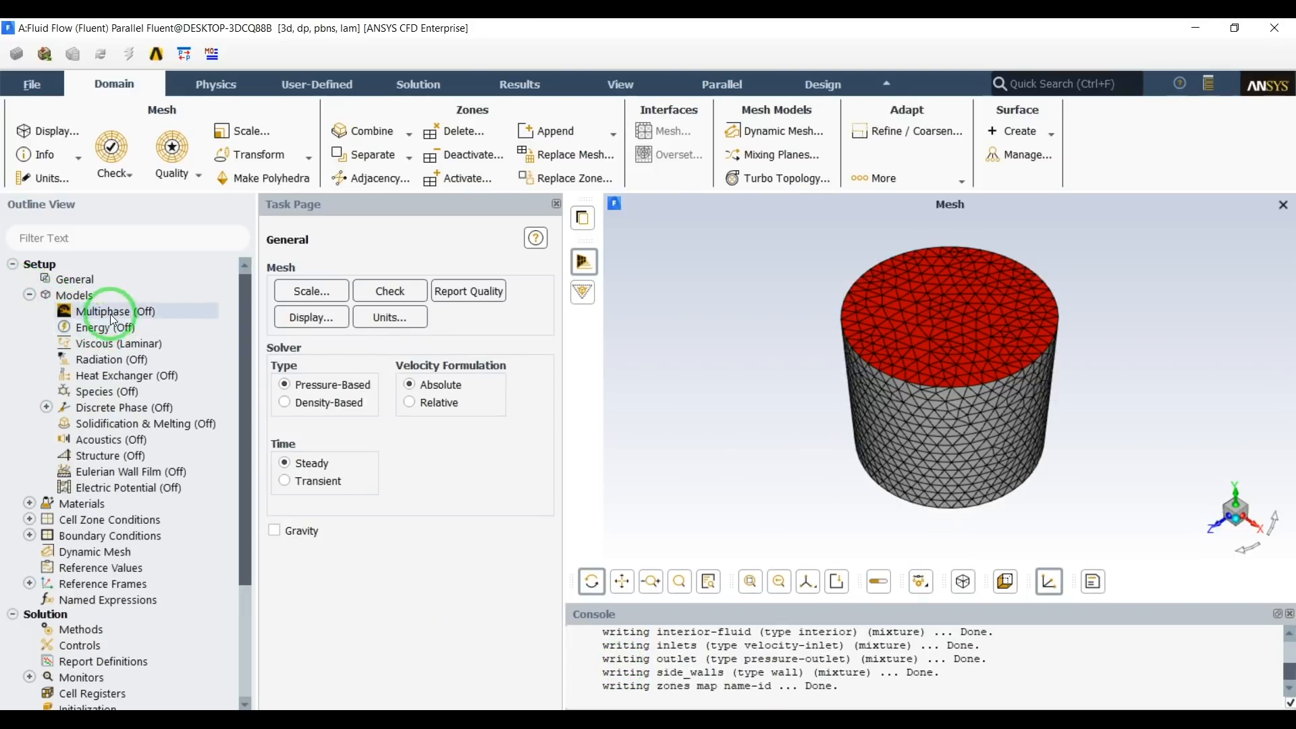
pyautogui.click(88, 345)
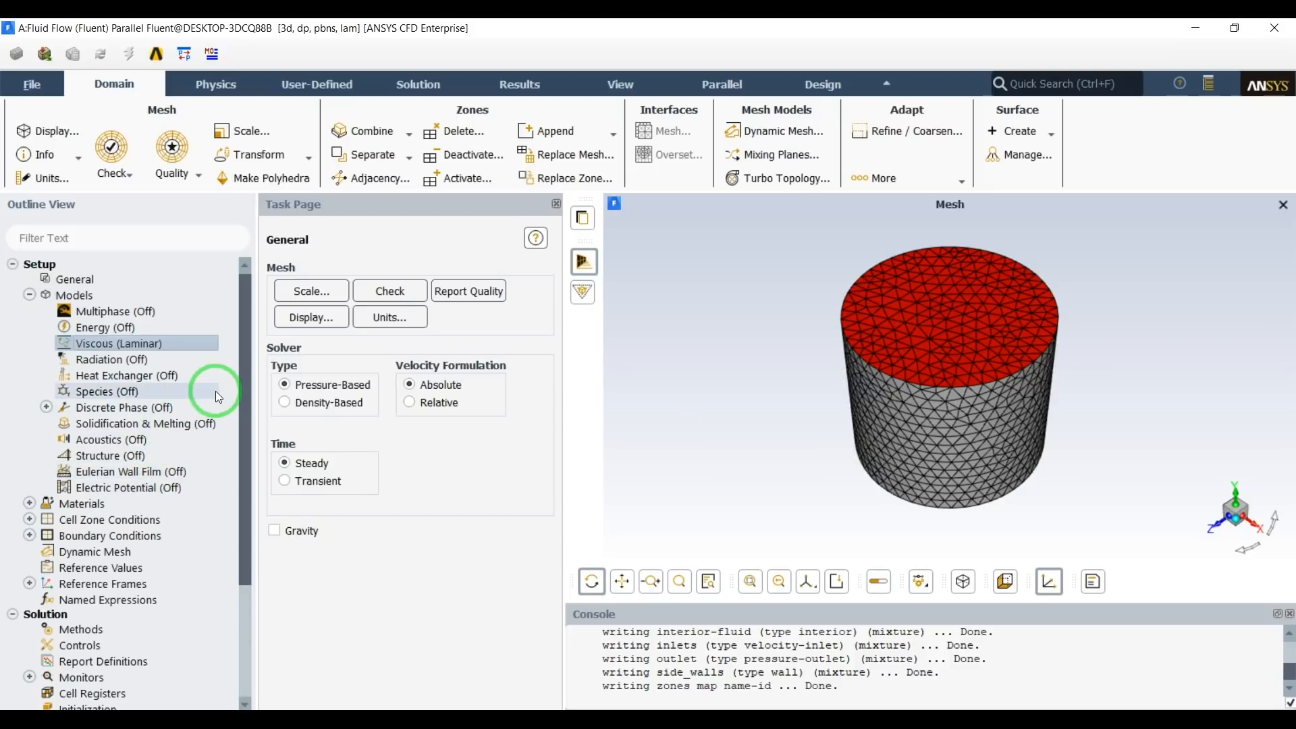
pyautogui.click(264, 180)
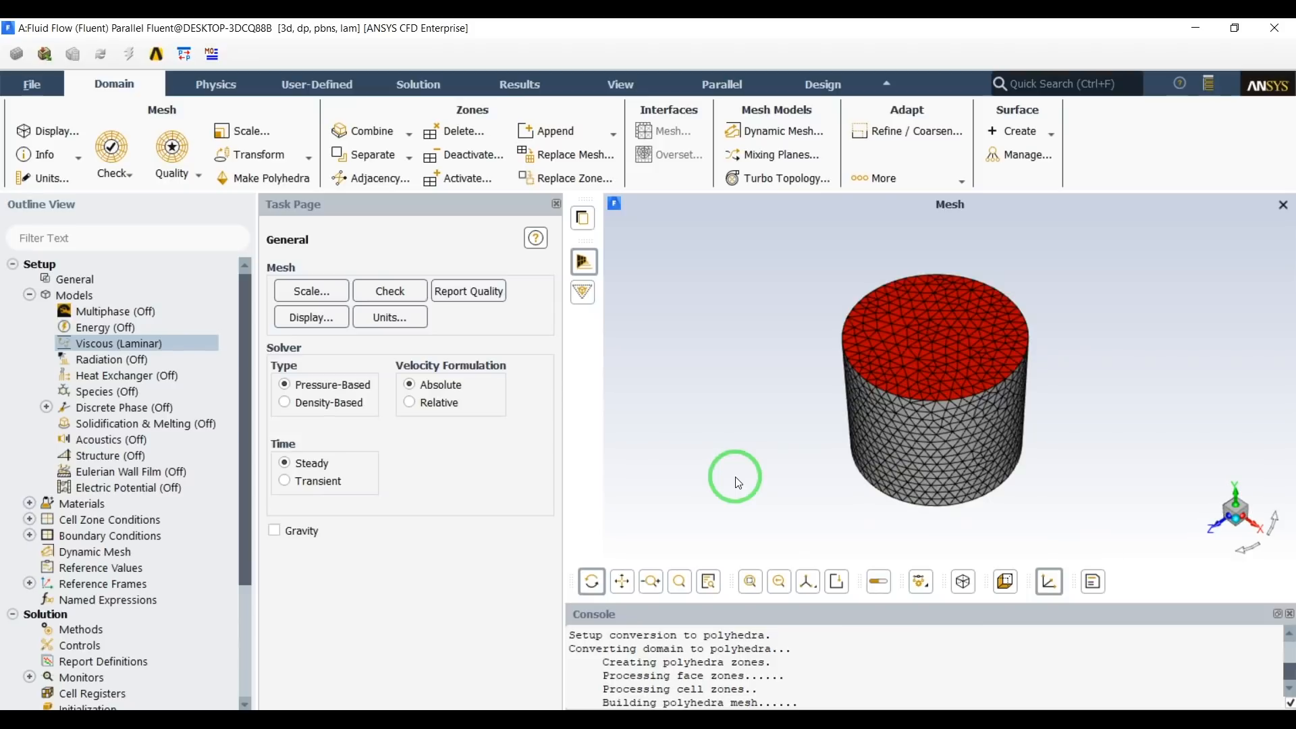
pyautogui.moveTo(836, 471); pyautogui.dragTo(885, 368)
pyautogui.moveTo(899, 485); pyautogui.dragTo(925, 463)
pyautogui.moveTo(825, 404); pyautogui.dragTo(752, 434)
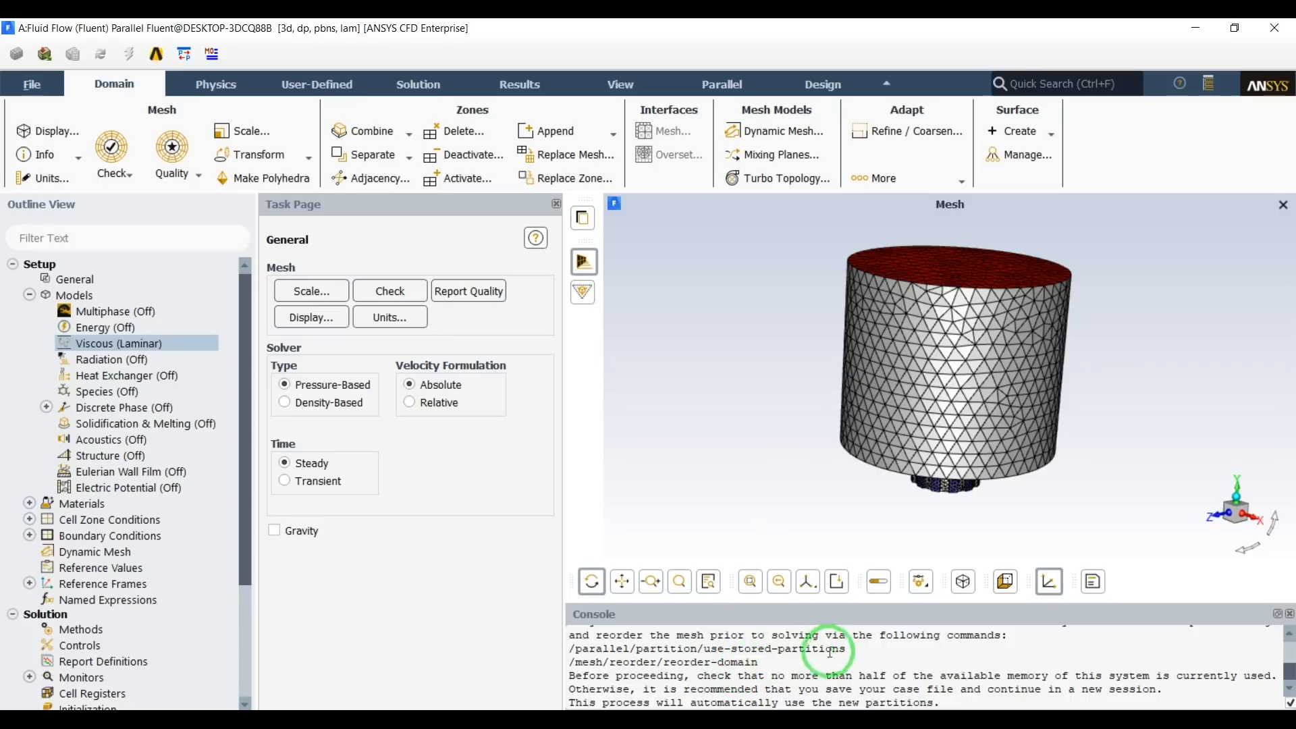
# Run the console commands /parallel/partition/use-stored-partitions and /mesh/reorder/reorder-domain, one at a time.
pyautogui.moveTo(571, 647); pyautogui.dragTo(787, 663)
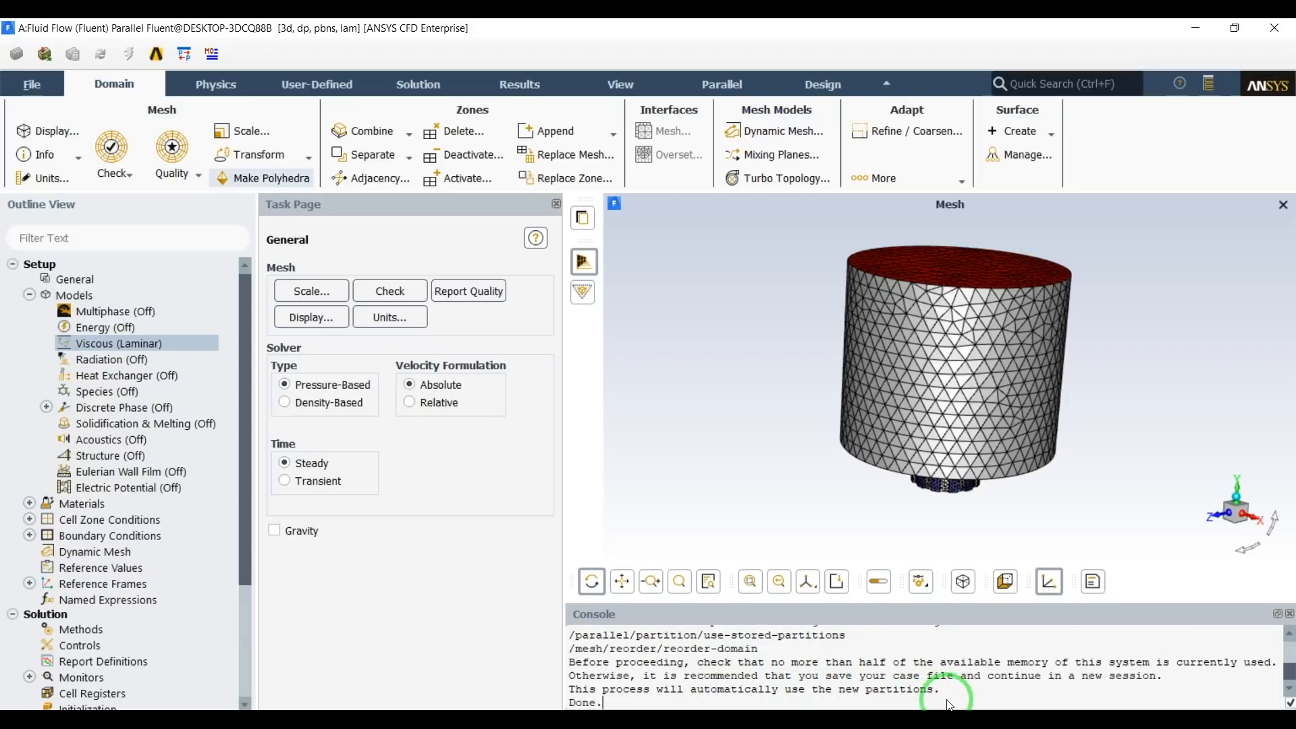
pyautogui.press('Return')
pyautogui.write('/parallel/partition/use-stored-partitions /mesh/reorder/reorder-domain')
pyautogui.hotkey('shift', 'Left')
pyautogui.hotkey('shift', 'Left')
pyautogui.hotkey('shift', 'Left')
pyautogui.hotkey('shift', 'Left')
pyautogui.hotkey('shift', 'Left')
pyautogui.hotkey('shift', 'Left')
pyautogui.hotkey('shift', 'Left')
pyautogui.hotkey('shift', 'Left')
pyautogui.hotkey('shift', 'Left')
pyautogui.hotkey('shift', 'Left')
pyautogui.hotkey('shift', 'Left')
pyautogui.hotkey('shift', 'Left')
pyautogui.hotkey('shift', 'Left')
pyautogui.hotkey('shift', 'Left')
pyautogui.hotkey('shift', 'Left')
pyautogui.hotkey('shift', 'Left')
pyautogui.hotkey('shift', 'Left')
pyautogui.hotkey('shift', 'Left')
pyautogui.hotkey('shift', 'Left')
pyautogui.hotkey('shift', 'Left')
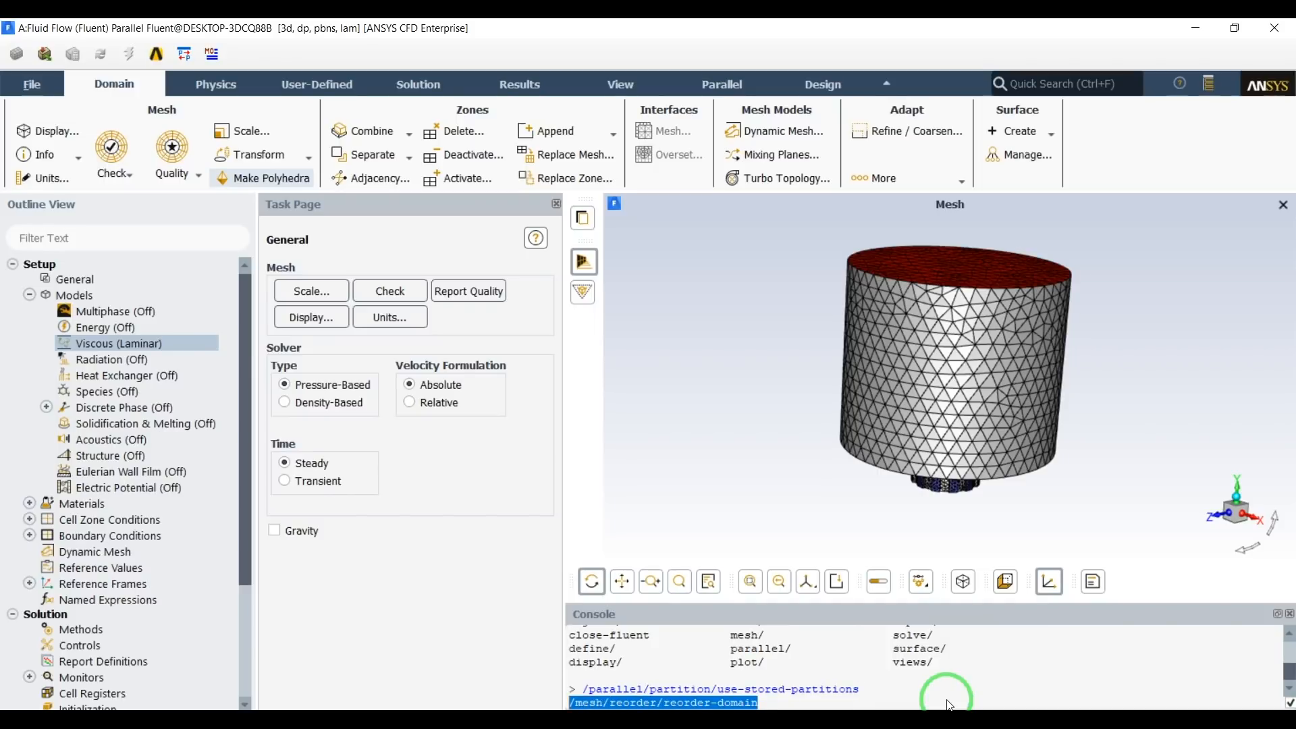
pyautogui.press('BackSpace')
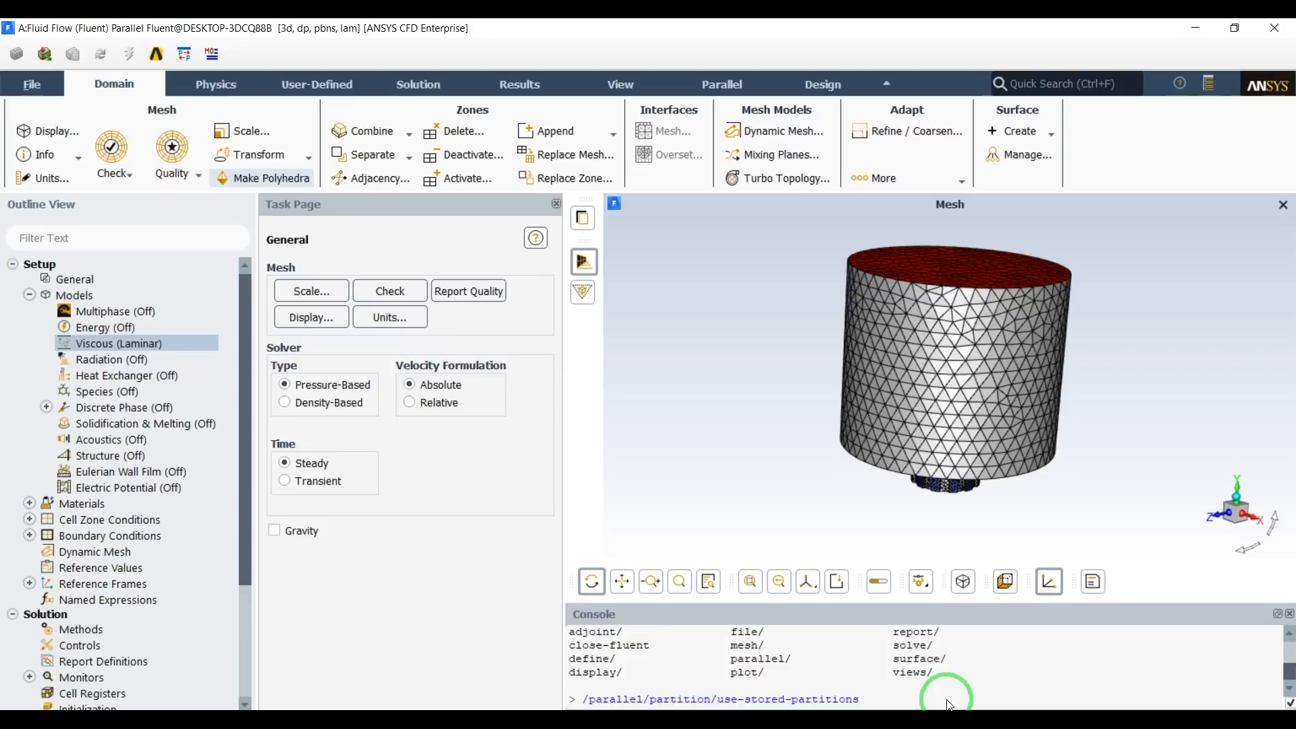
pyautogui.press('Return')
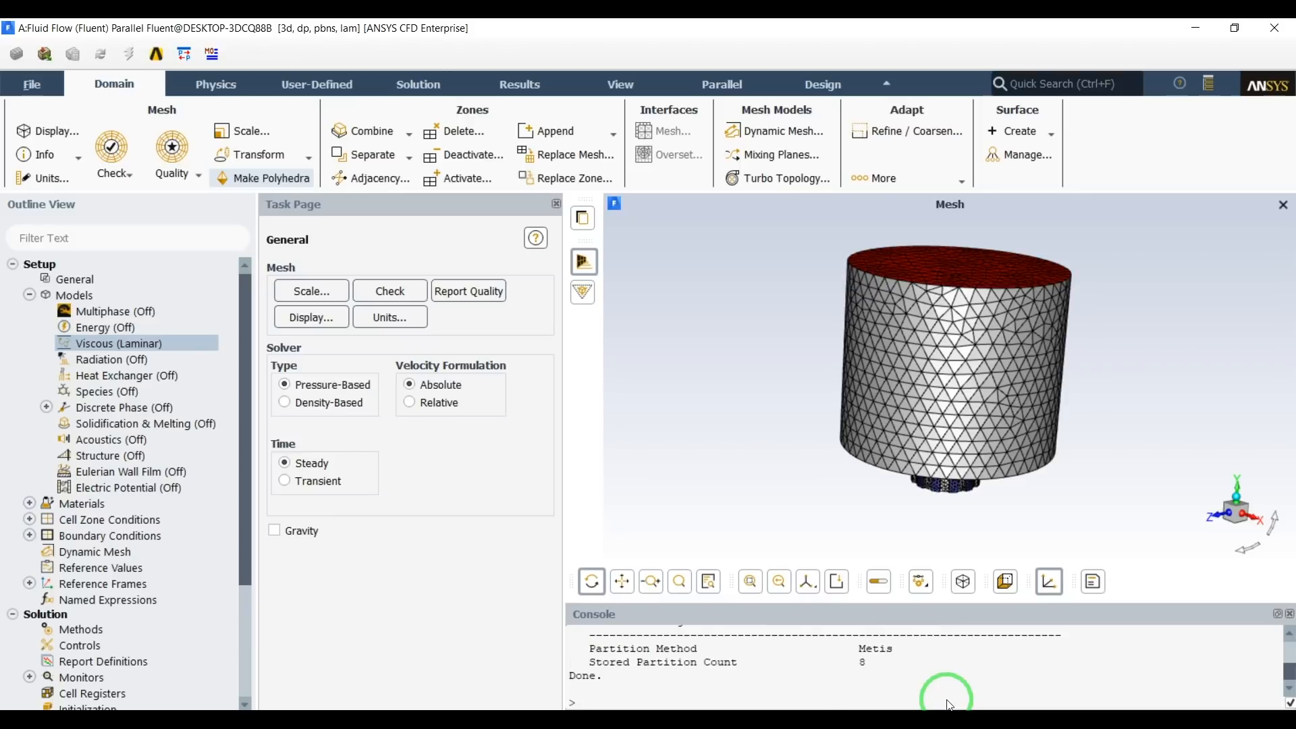
pyautogui.write('/mesh/reorder/reorder-domain')
pyautogui.press('Return')
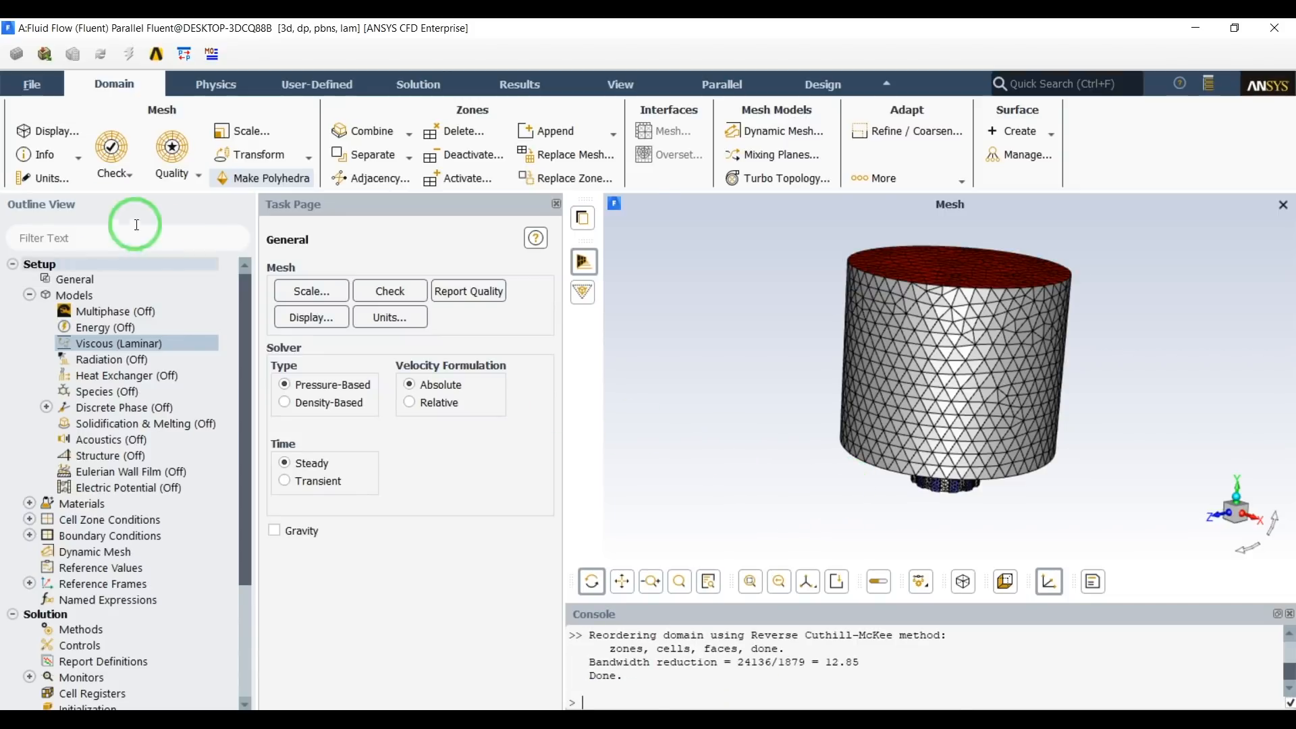
# Redisplay the mesh on the inlets, outlet, side_walls and wall-fluid surfaces, and inspect the polyhedral cells around the diffuser vanes.
pyautogui.click(61, 132)
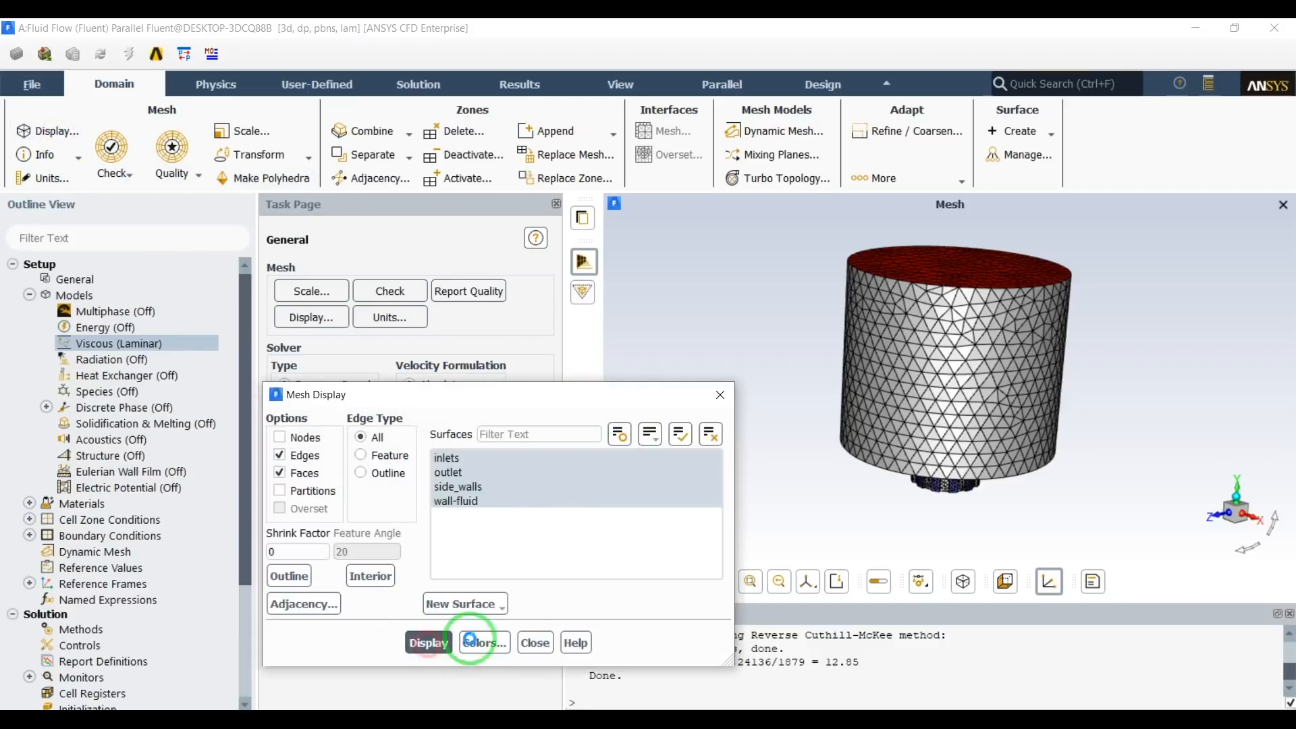
pyautogui.click(533, 644)
pyautogui.scroll(2, 958, 409)
pyautogui.scroll(-3, 960, 414)
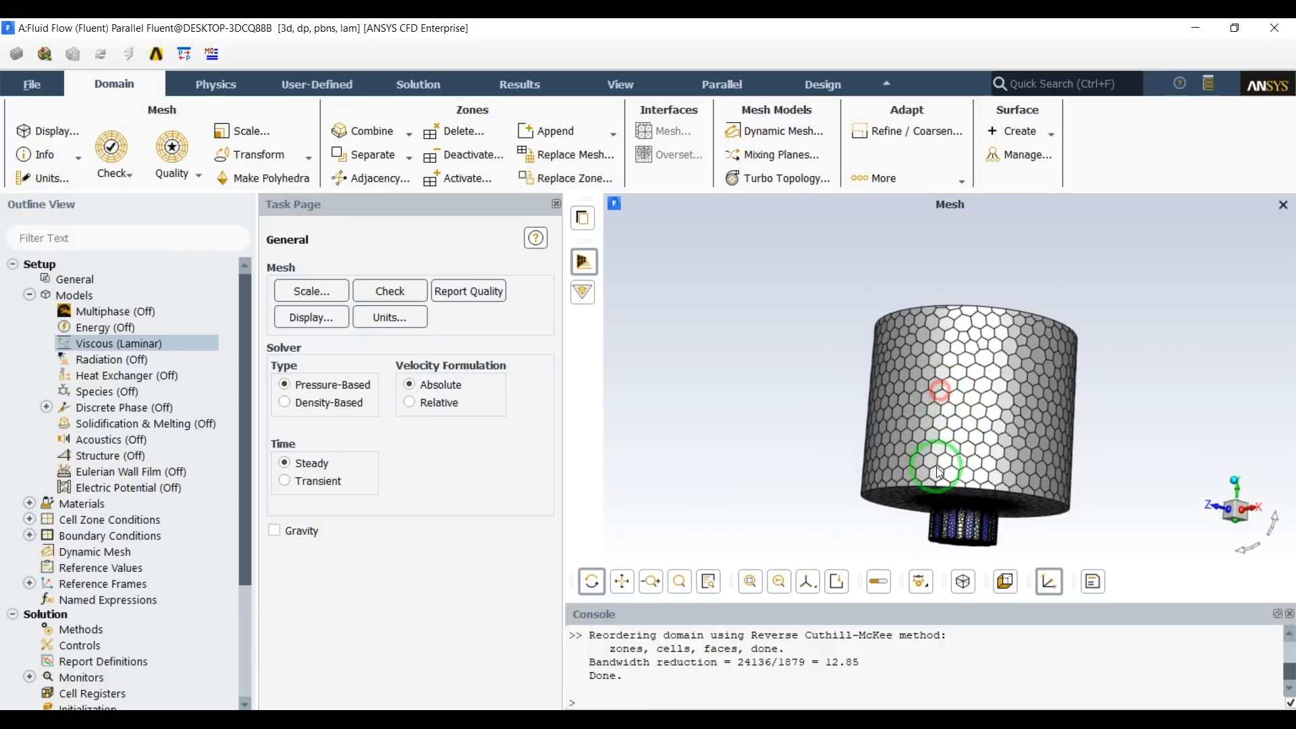
pyautogui.scroll(5, 973, 520)
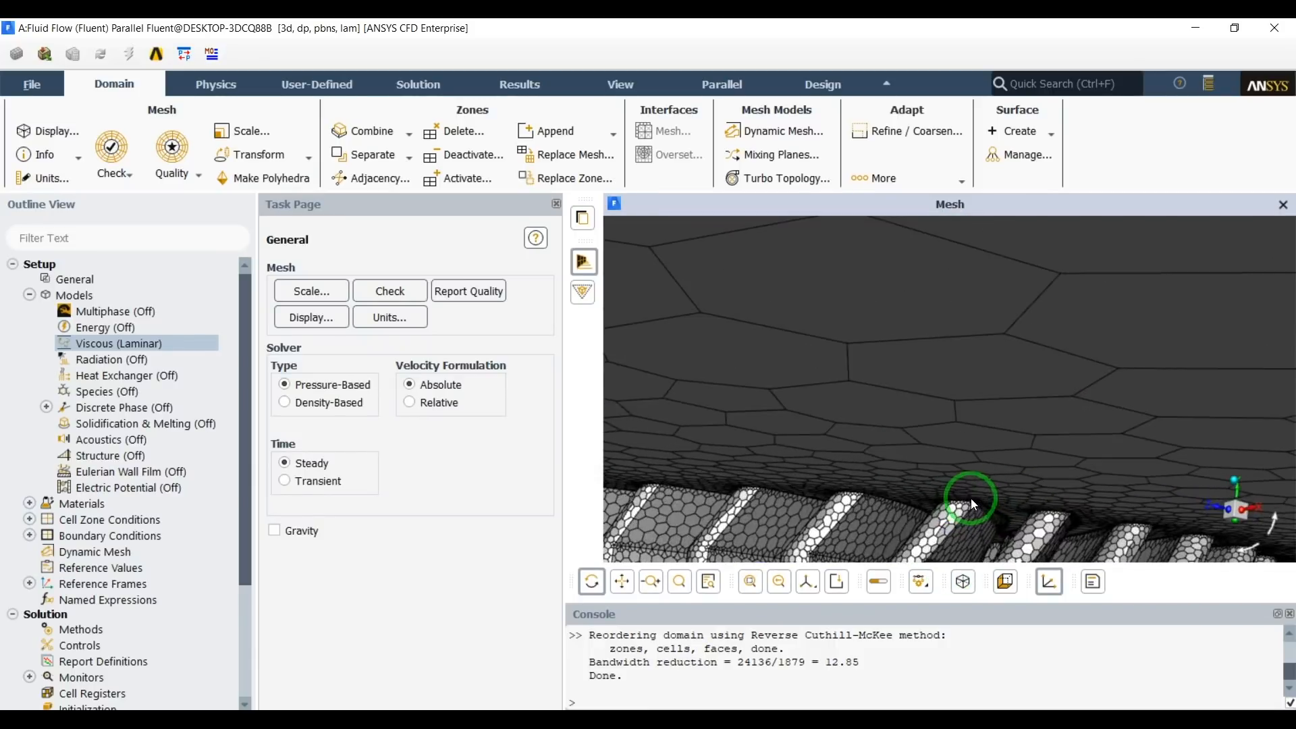
pyautogui.scroll(-5, 965, 499)
pyautogui.moveTo(958, 490); pyautogui.dragTo(920, 507)
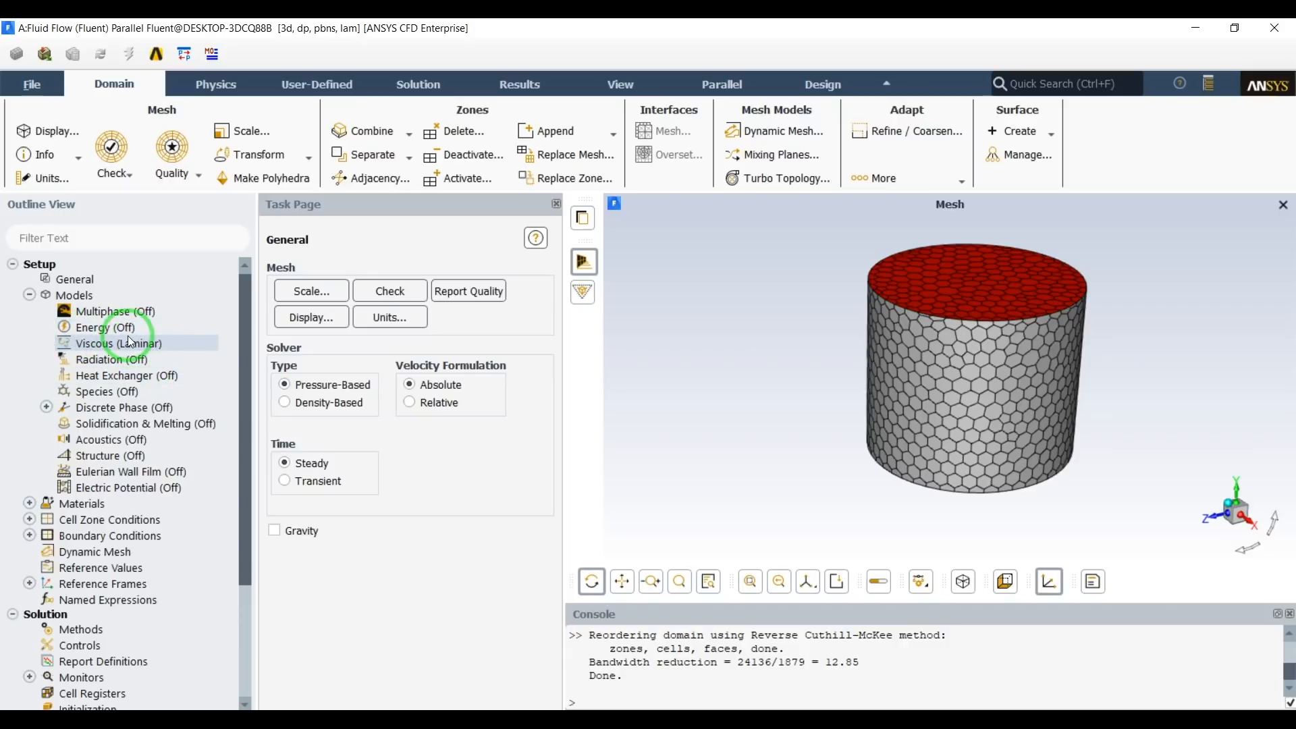
# Collapse the physics models, look up the air entry among the fluid materials, and view the polyhedral mesh.
pyautogui.click(73, 330)
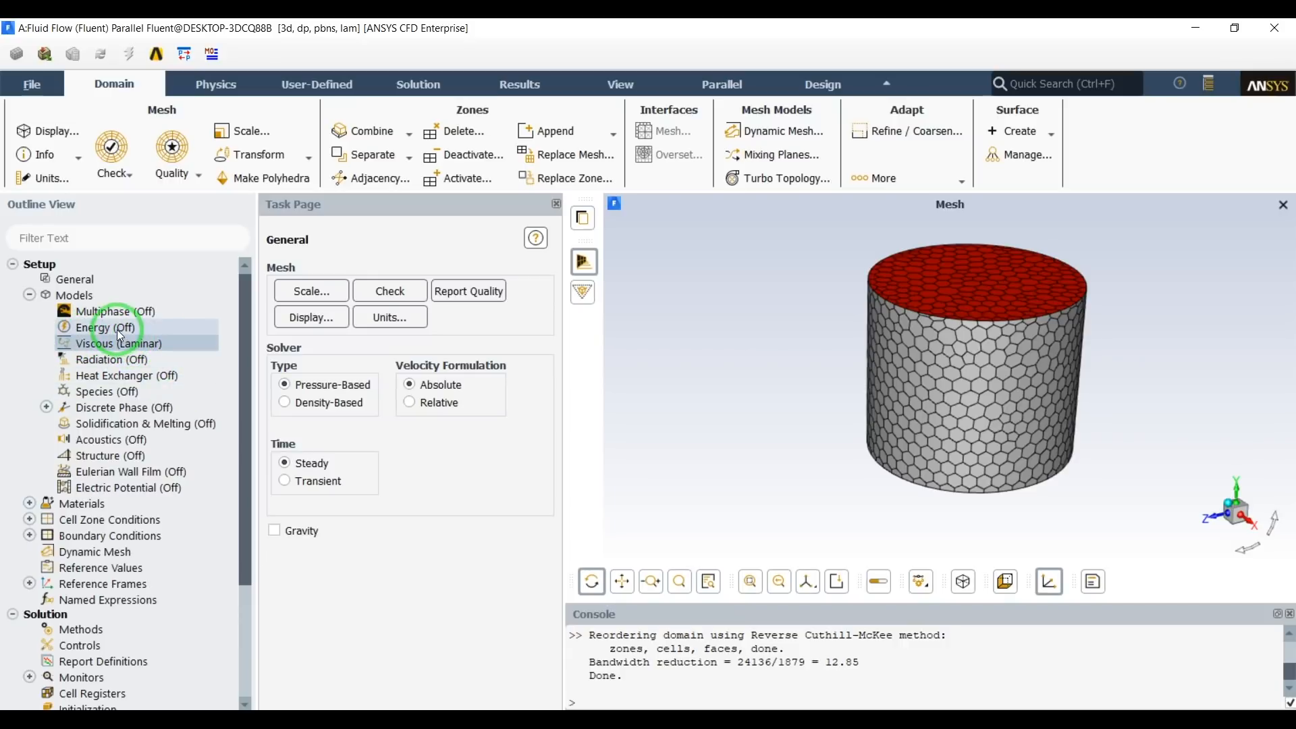
pyautogui.click(28, 296)
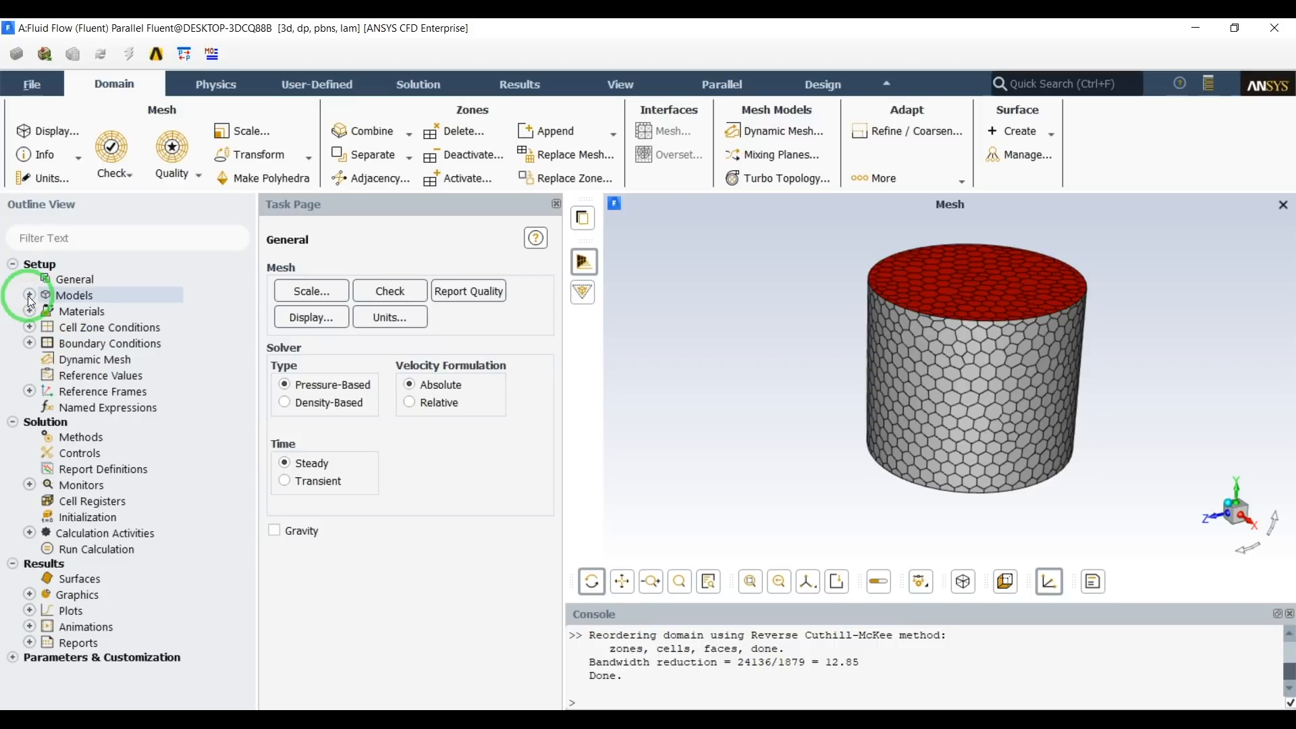
pyautogui.click(29, 310)
pyautogui.click(29, 310)
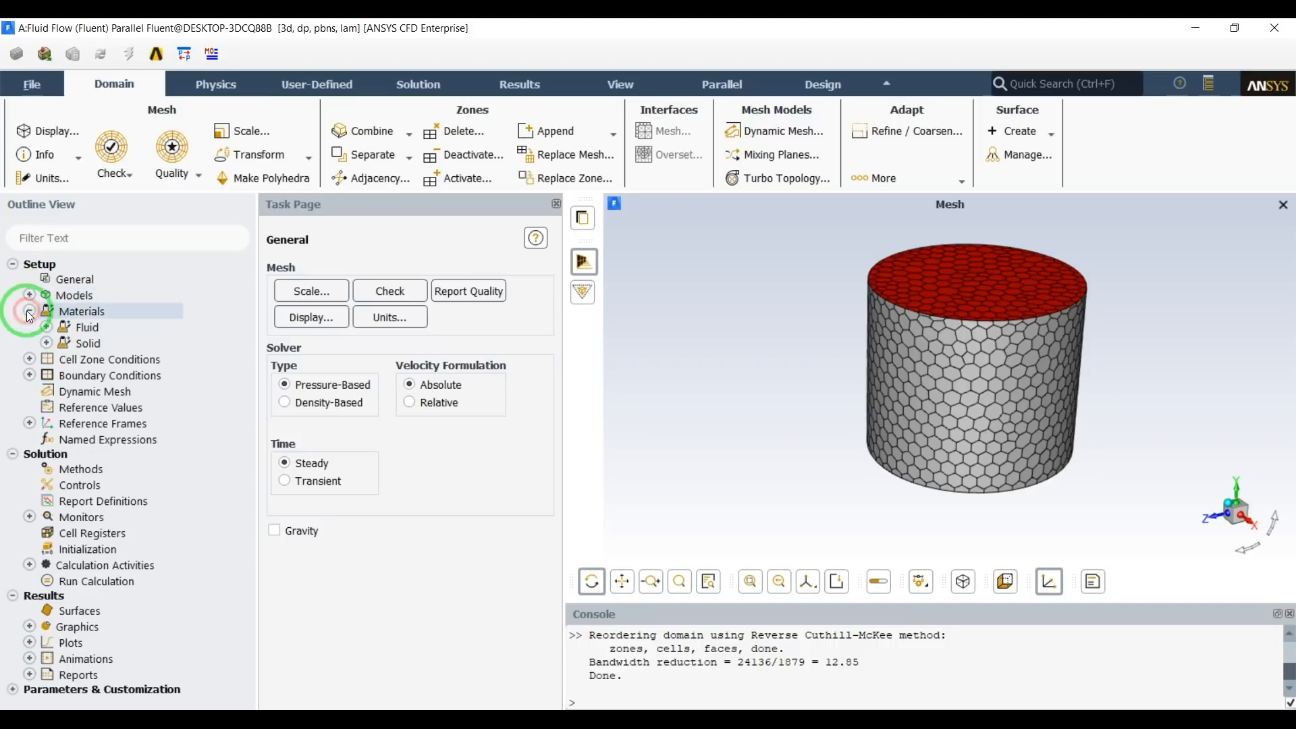
pyautogui.click(53, 329)
pyautogui.click(47, 327)
pyautogui.click(102, 343)
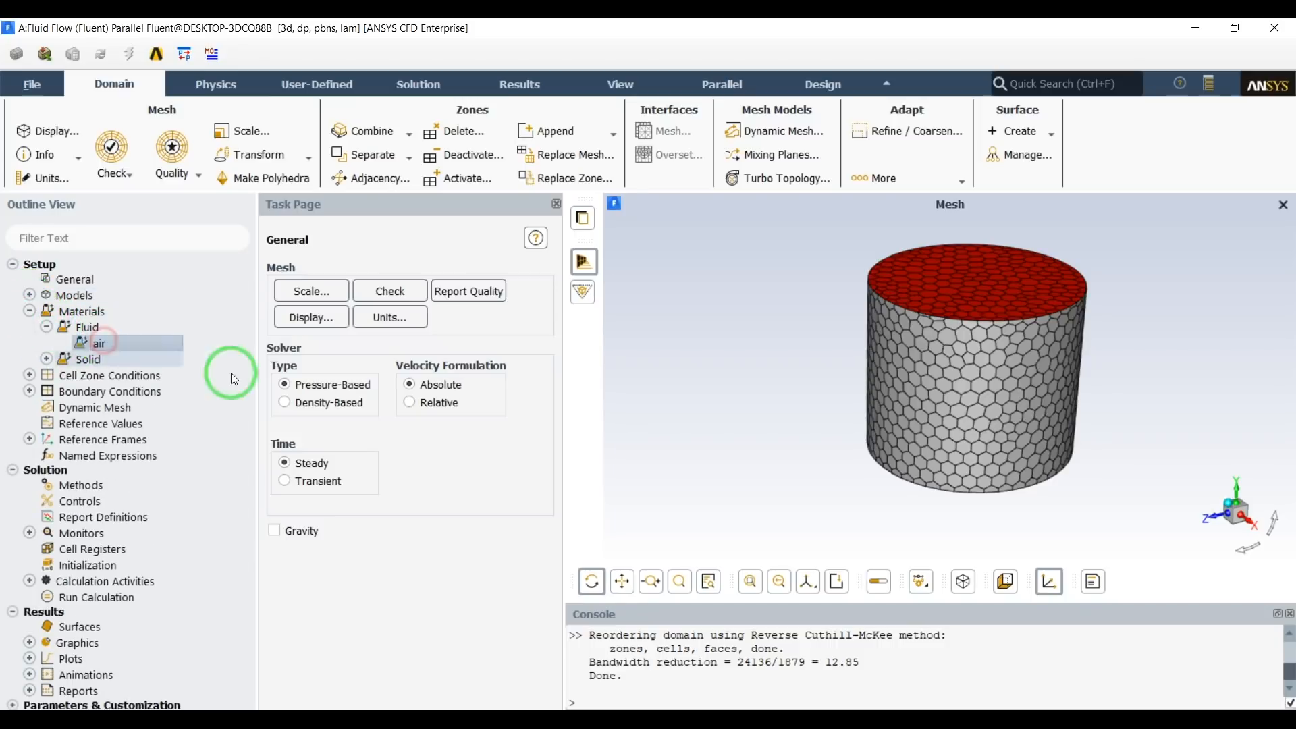
pyautogui.scroll(-2, 903, 451)
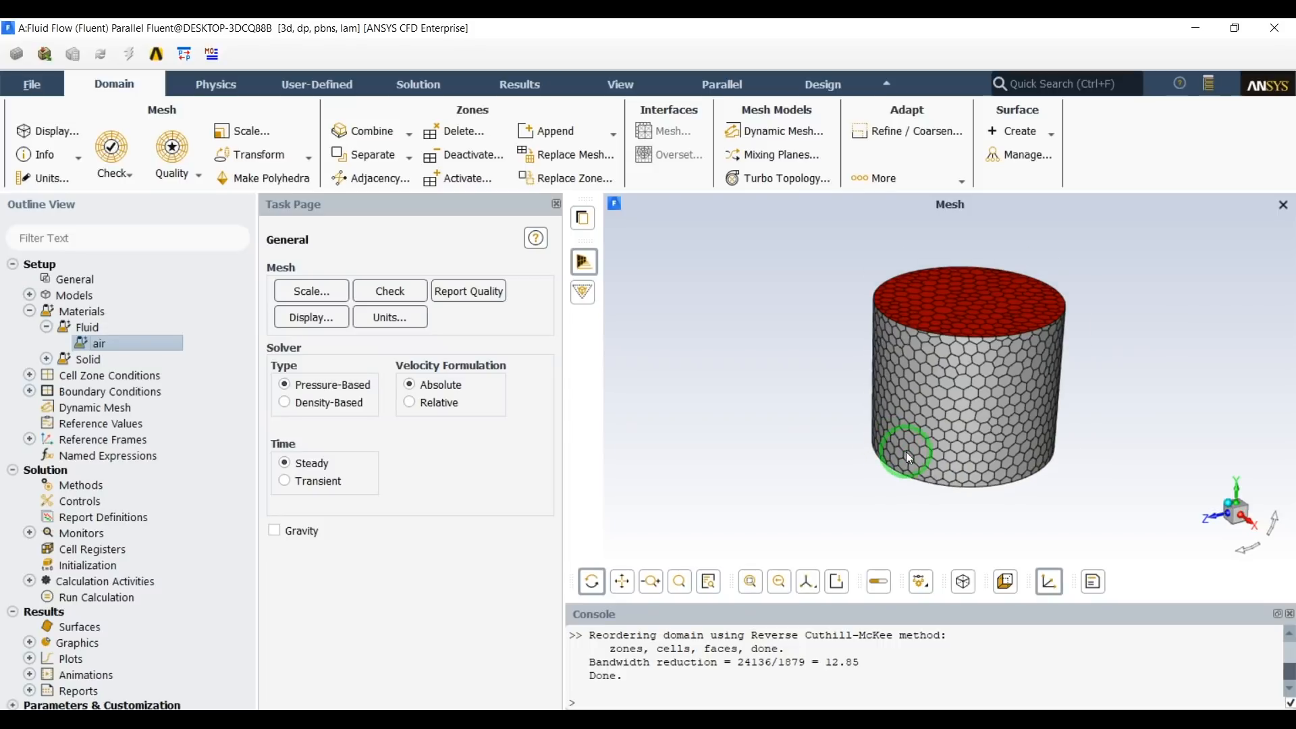
pyautogui.scroll(2, 959, 424)
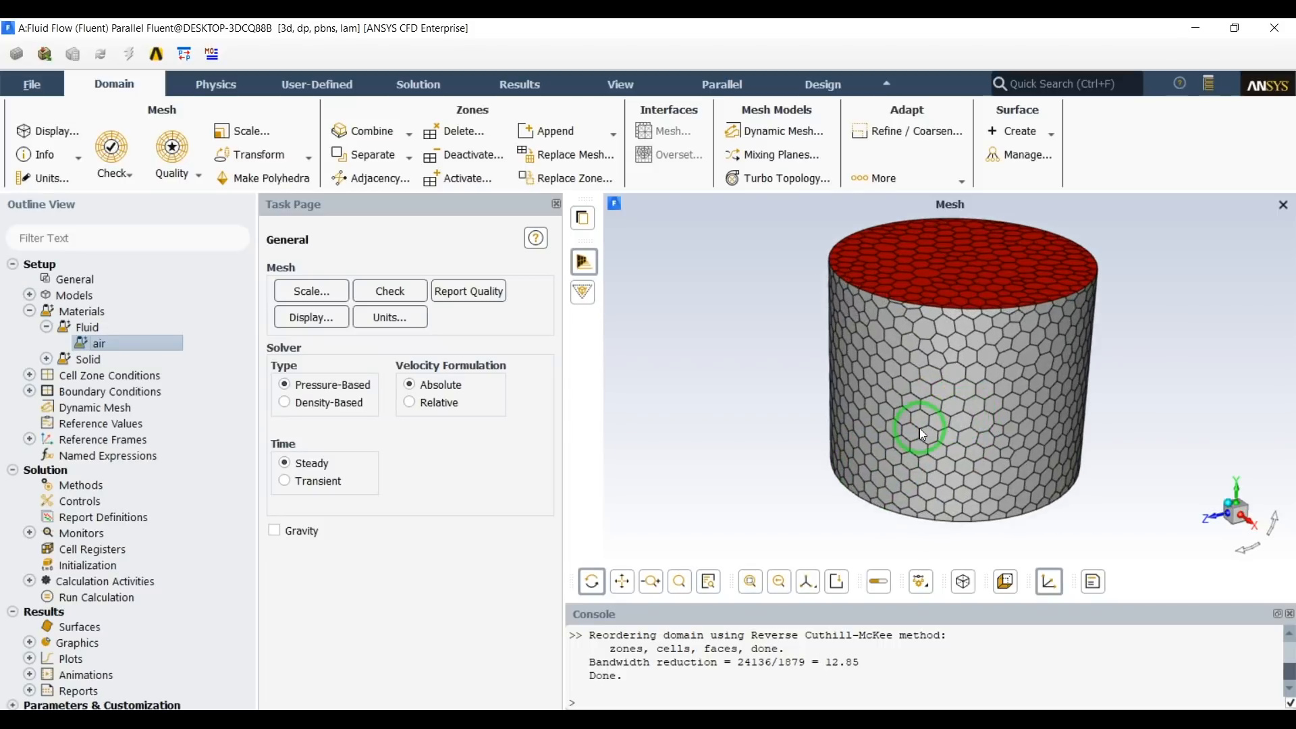
pyautogui.scroll(-1, 920, 428)
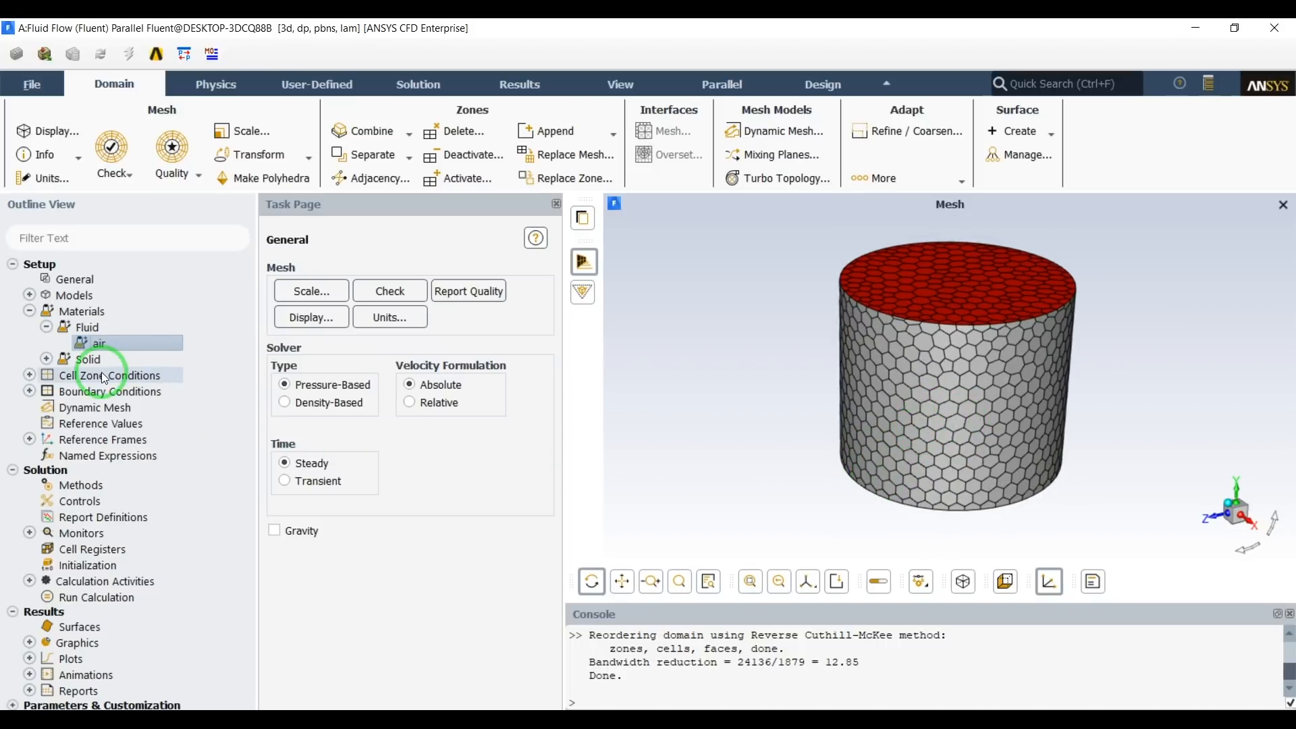
# Open the fluid cell zone's conditions, choose air as its material, and accept the settings.
pyautogui.click(29, 375)
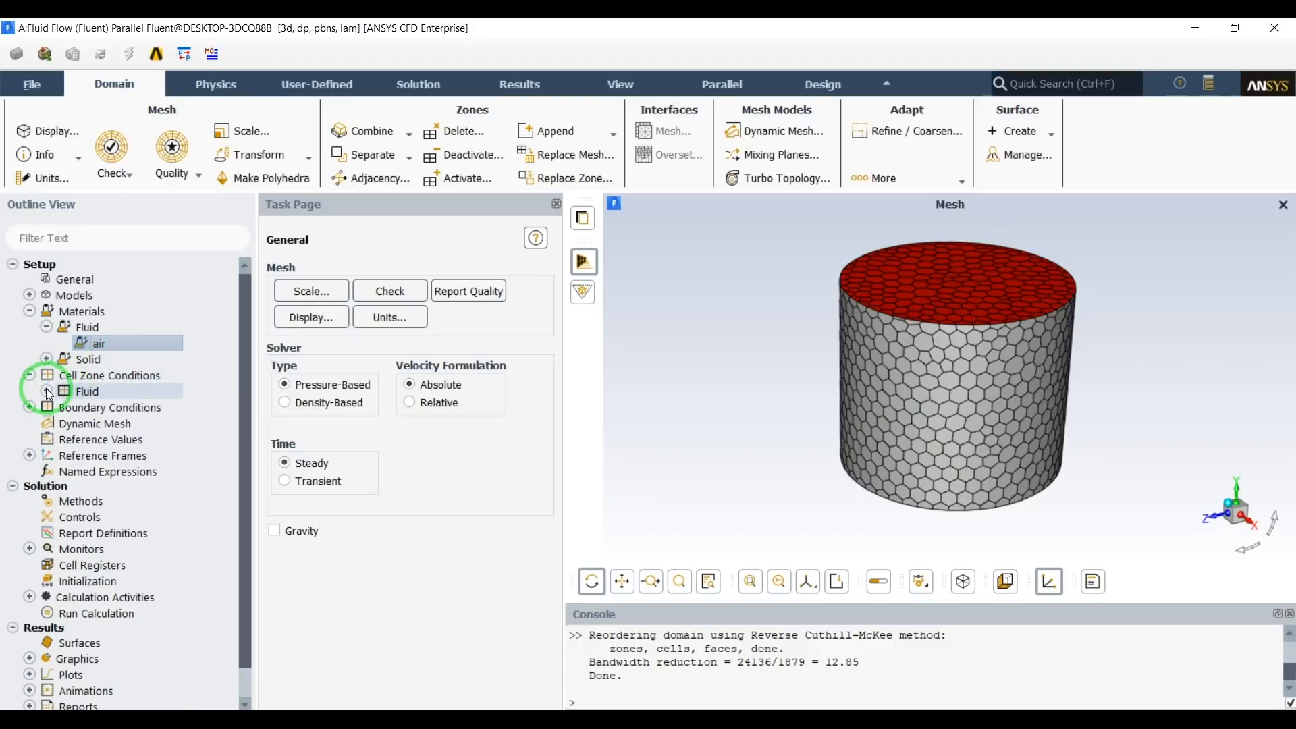
pyautogui.click(46, 390)
pyautogui.click(93, 408)
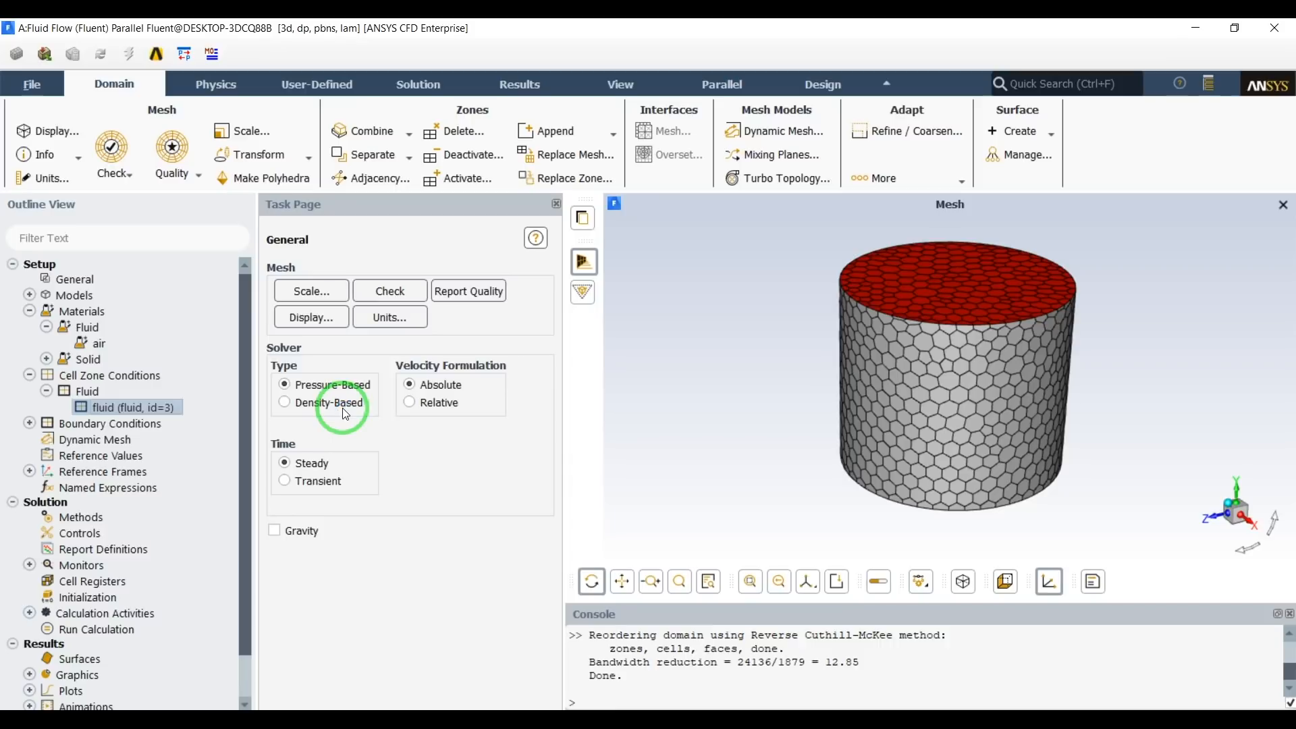
pyautogui.moveTo(453, 393); pyautogui.dragTo(437, 280)
pyautogui.moveTo(454, 344); pyautogui.dragTo(433, 226)
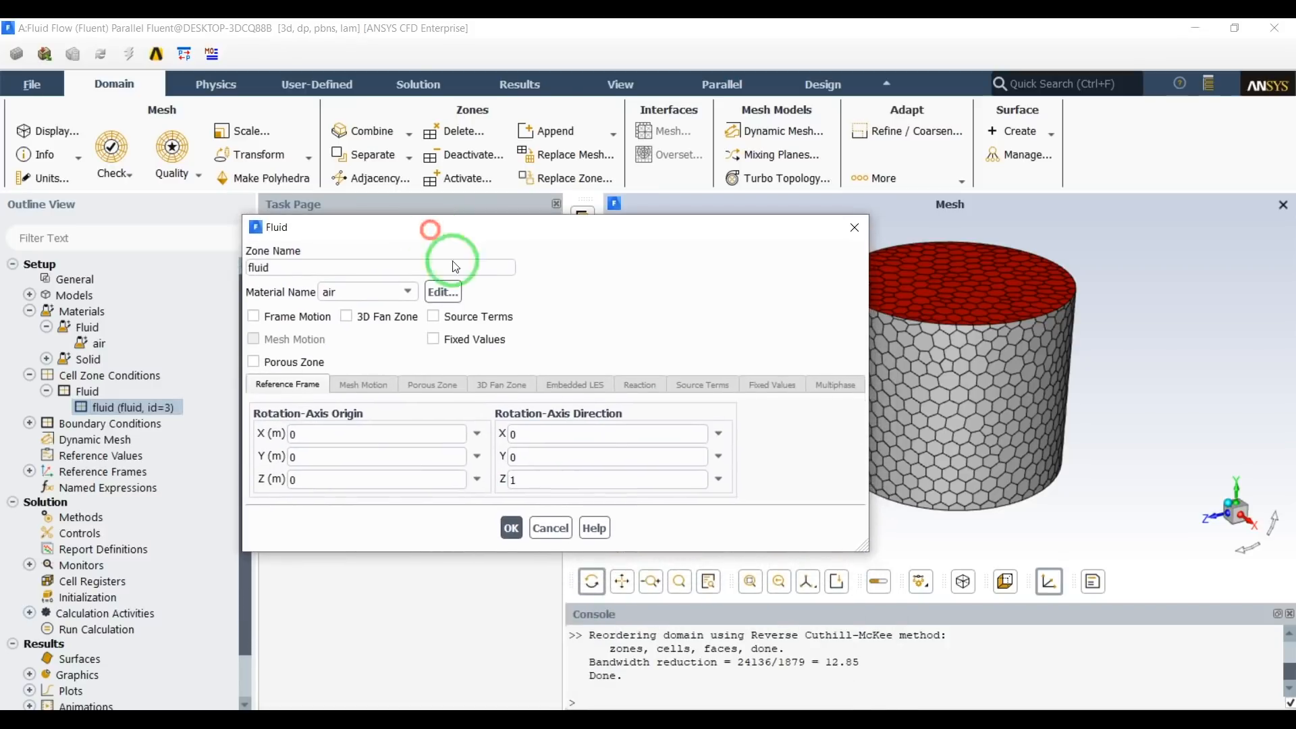
pyautogui.click(391, 290)
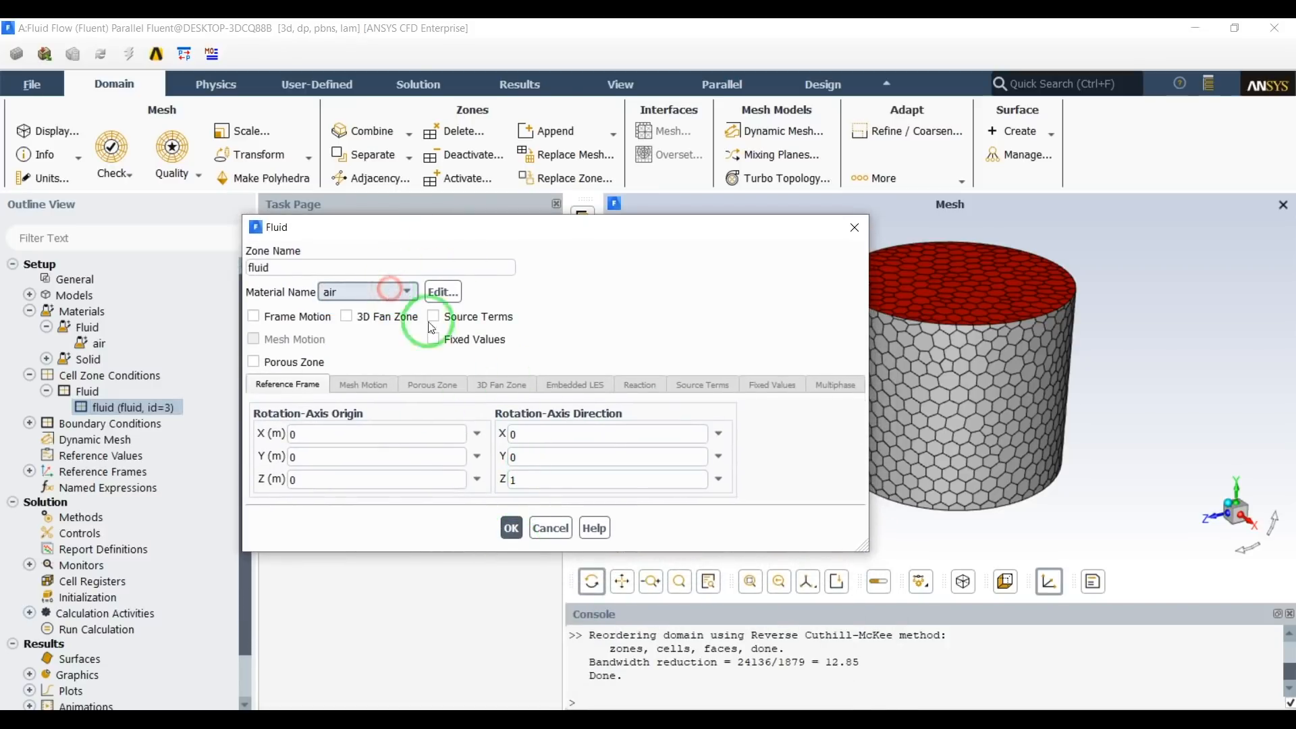
pyautogui.click(511, 527)
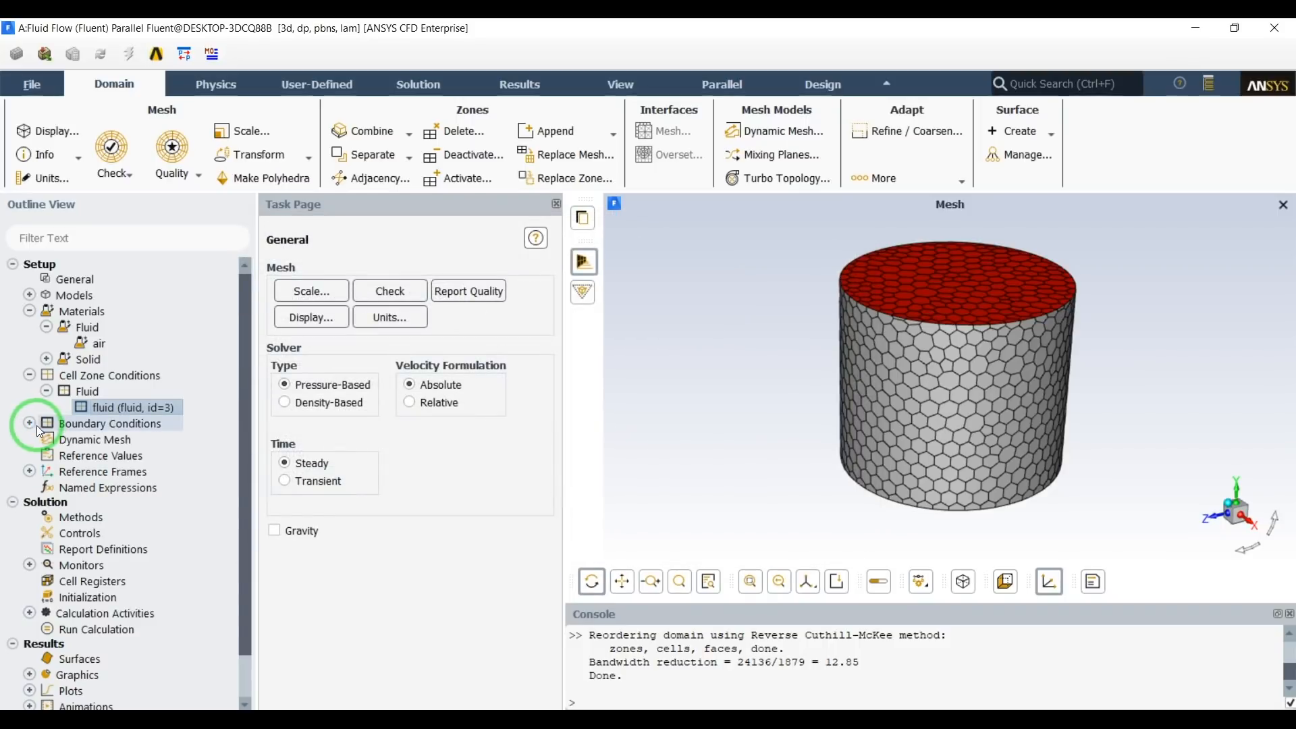
# Set the velocity magnitude of the inlets boundary to 1 m/s and collapse the inlet group.
pyautogui.click(30, 424)
pyautogui.click(46, 439)
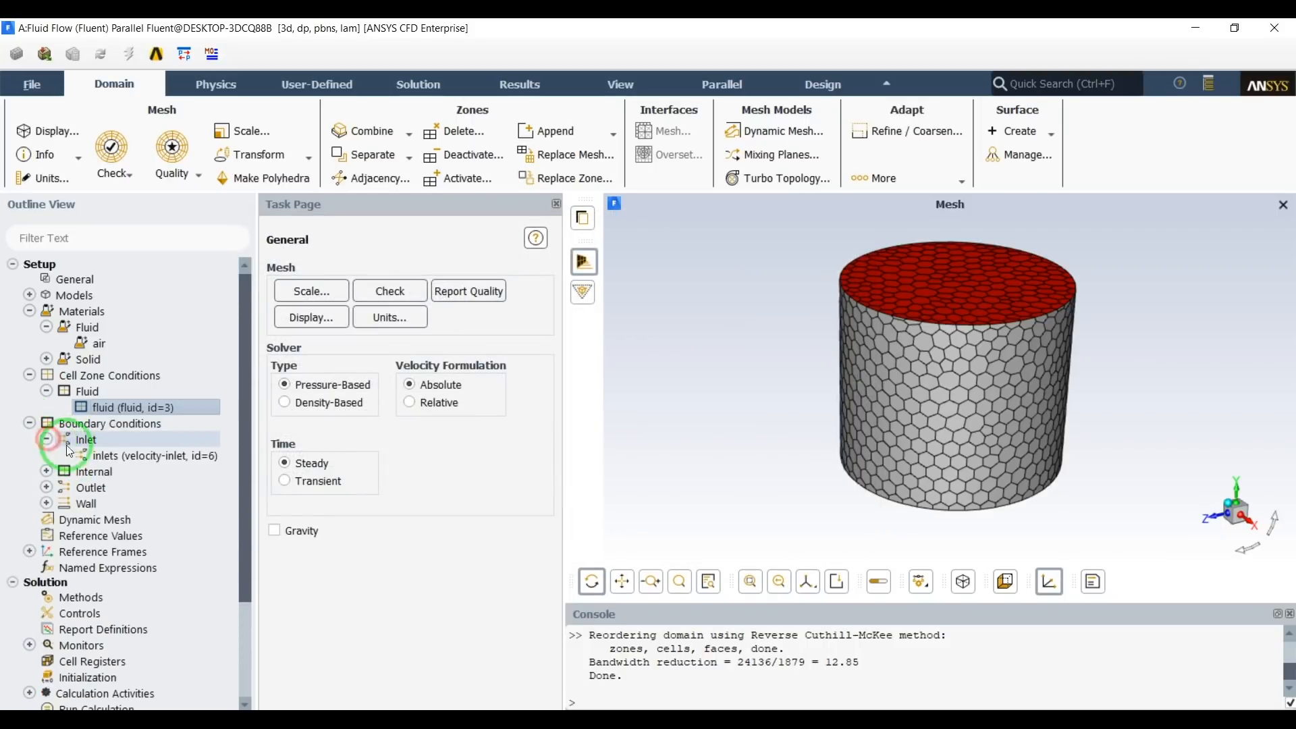
pyautogui.click(101, 456)
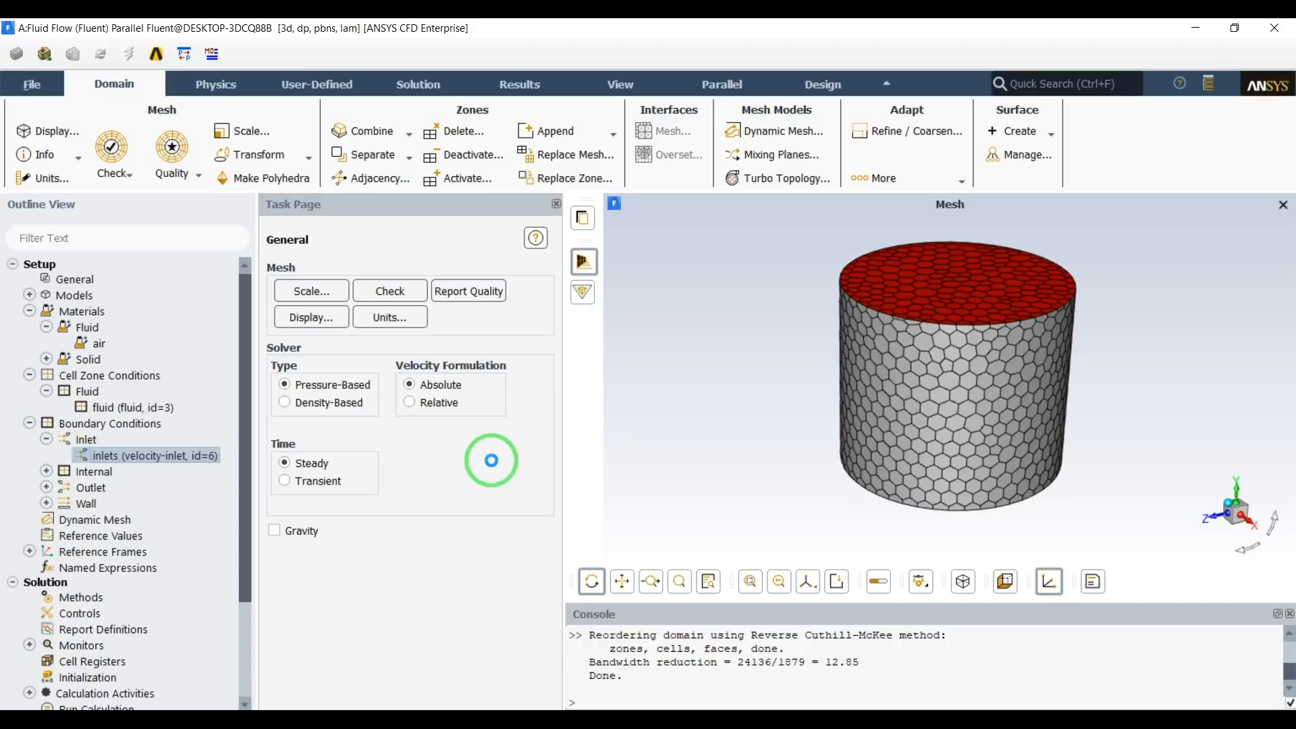
pyautogui.moveTo(488, 393); pyautogui.dragTo(567, 305)
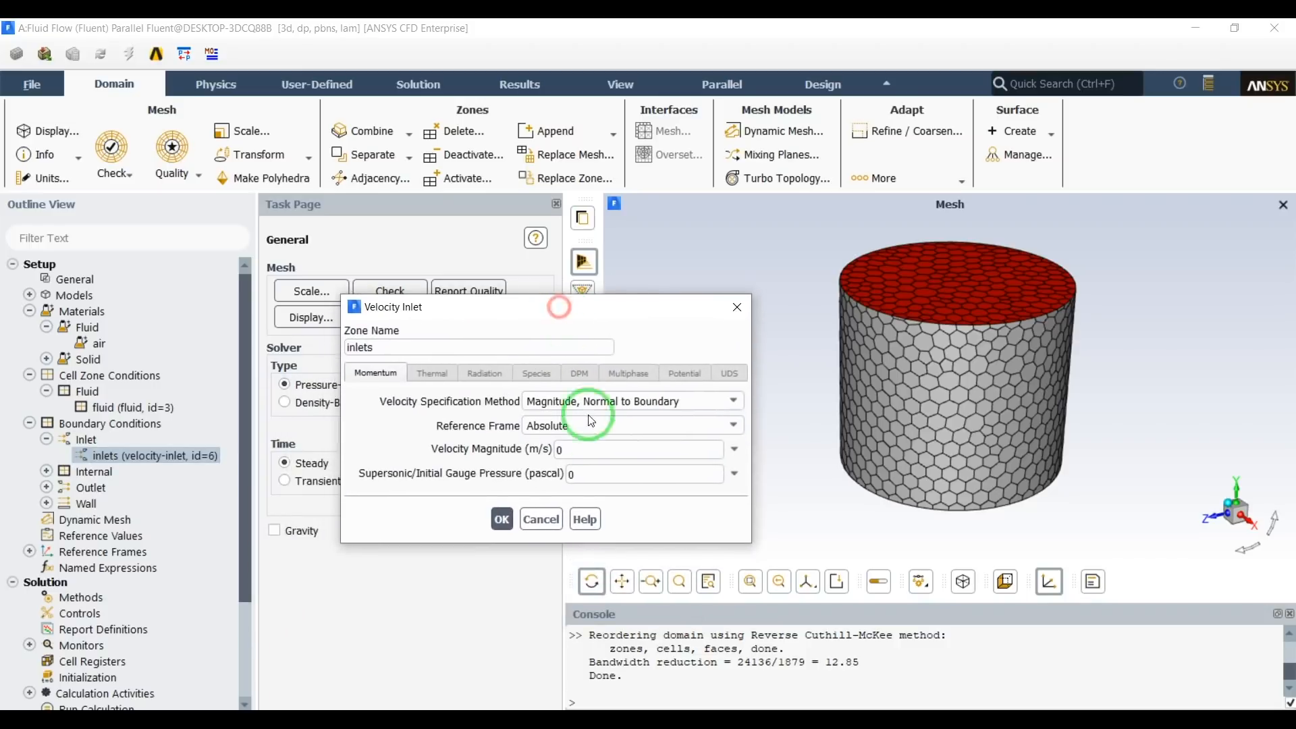
pyautogui.doubleClick(585, 451)
pyautogui.write('1')
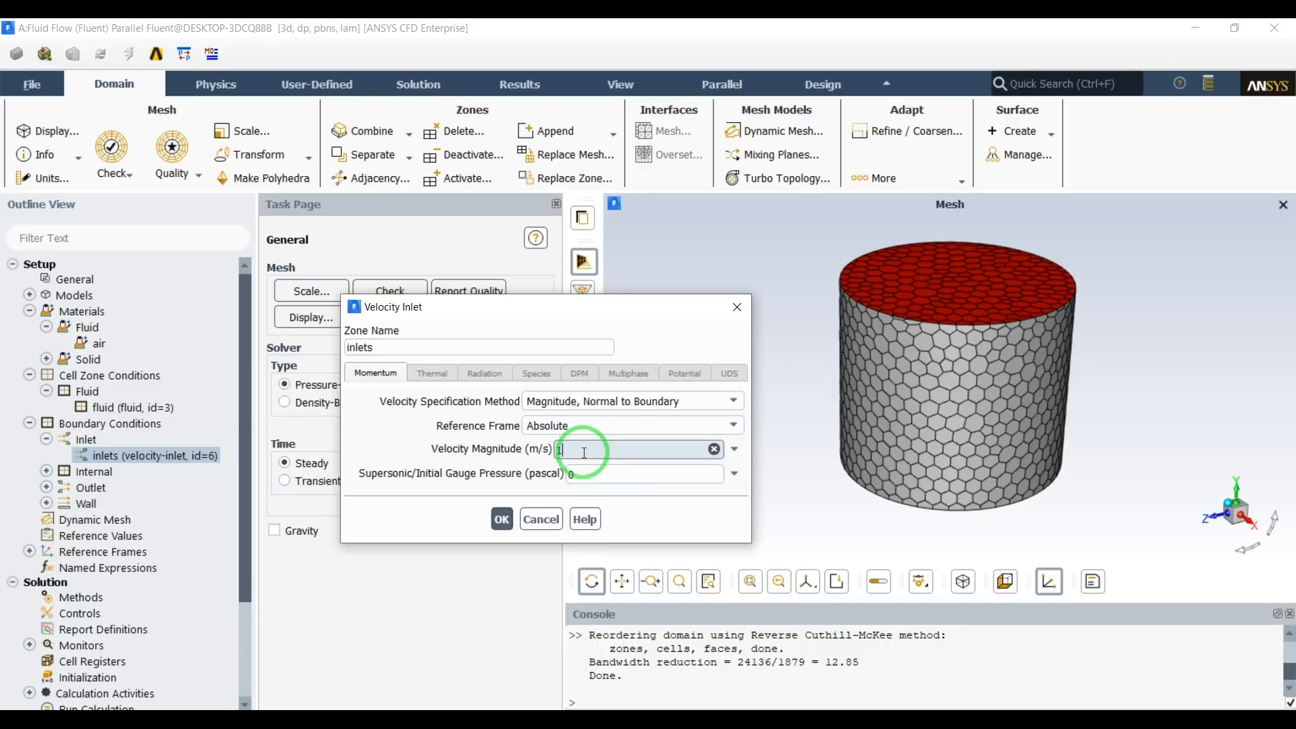
pyautogui.click(503, 520)
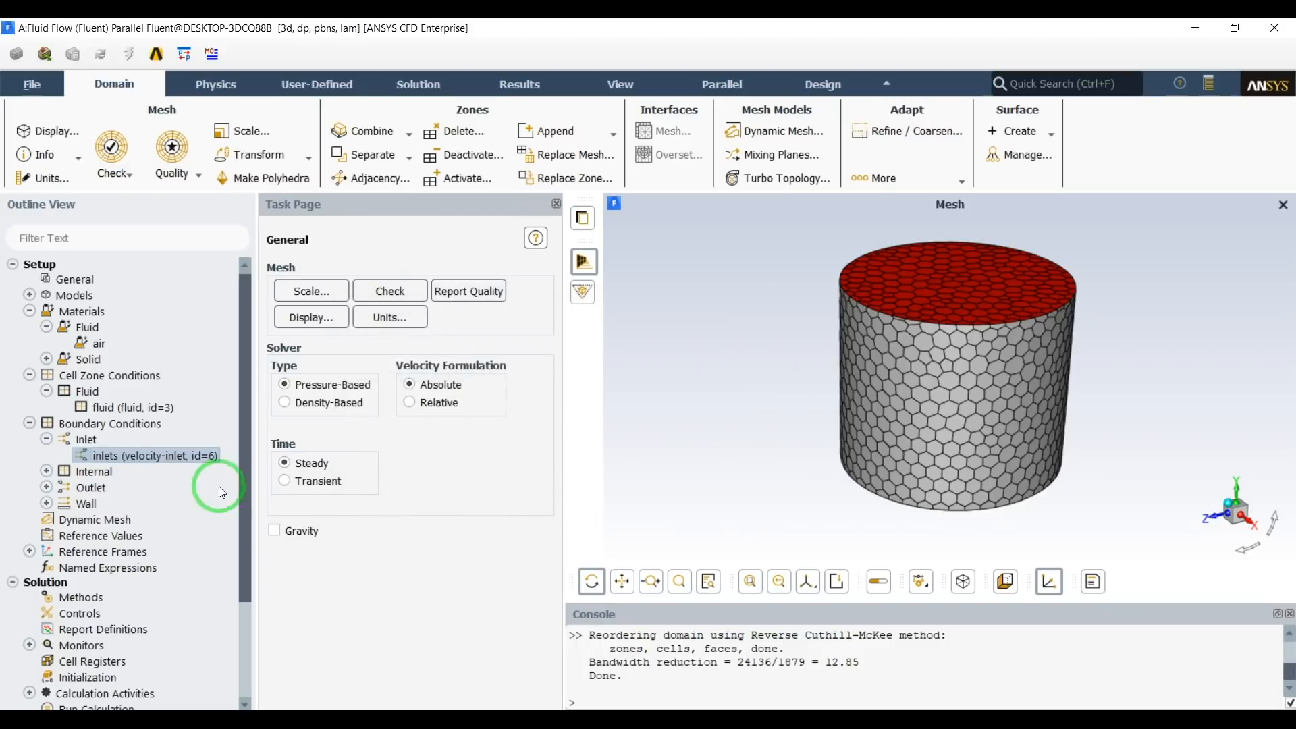
pyautogui.click(46, 440)
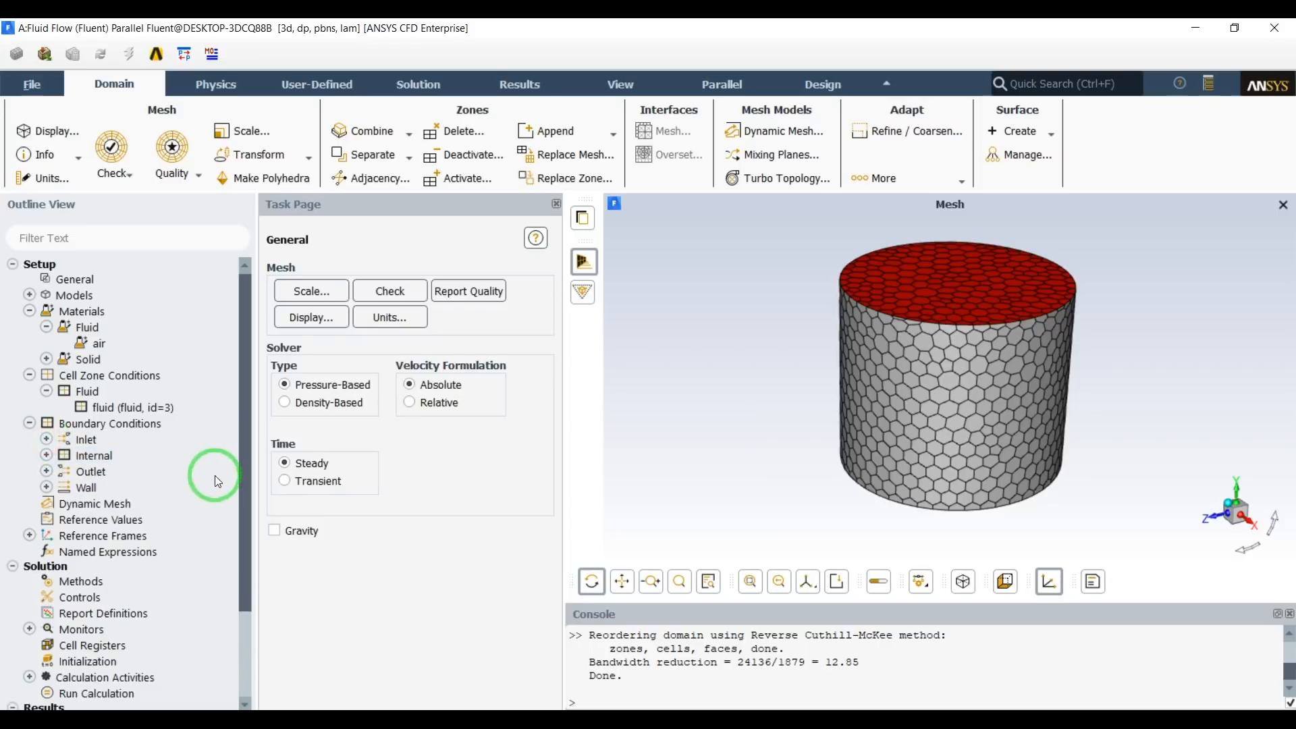
# Initialize the solution from the outline's Initialization entry.
pyautogui.scroll(-2, 210, 477)
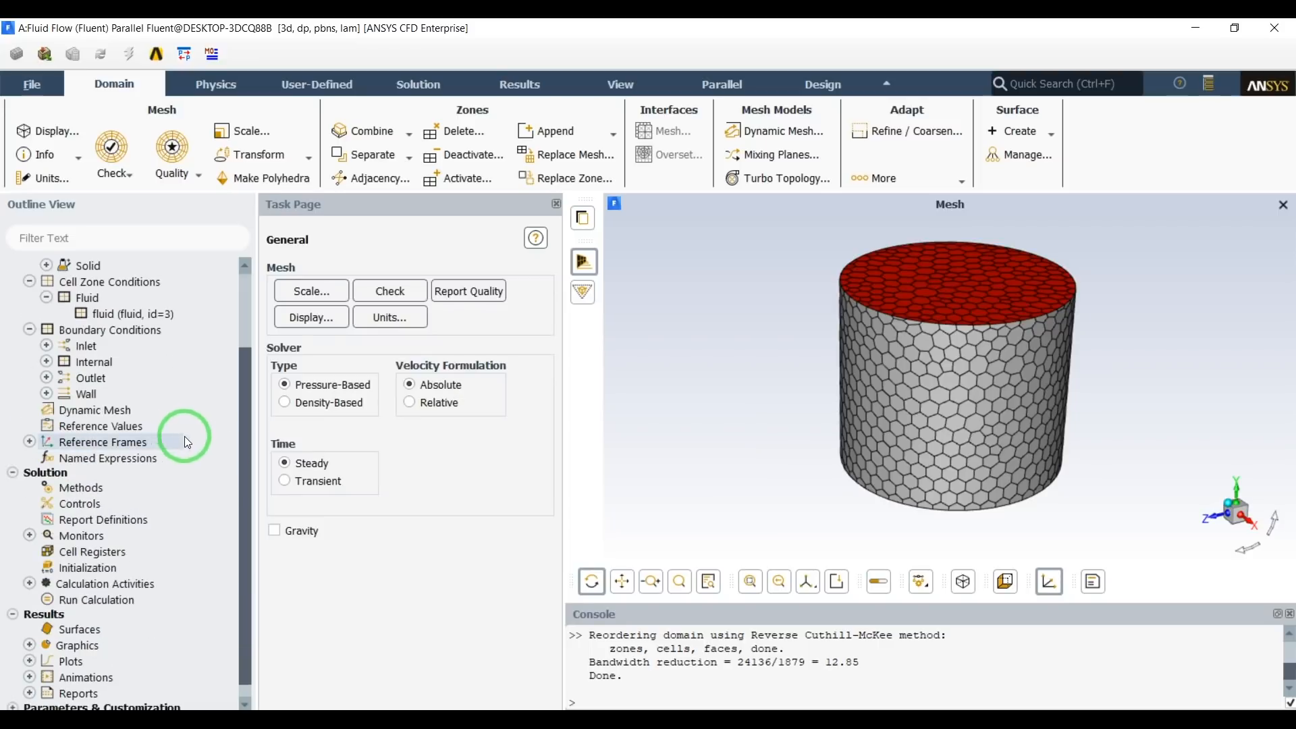
pyautogui.scroll(-1, 212, 476)
pyautogui.rightClick(95, 552)
pyautogui.click(122, 565)
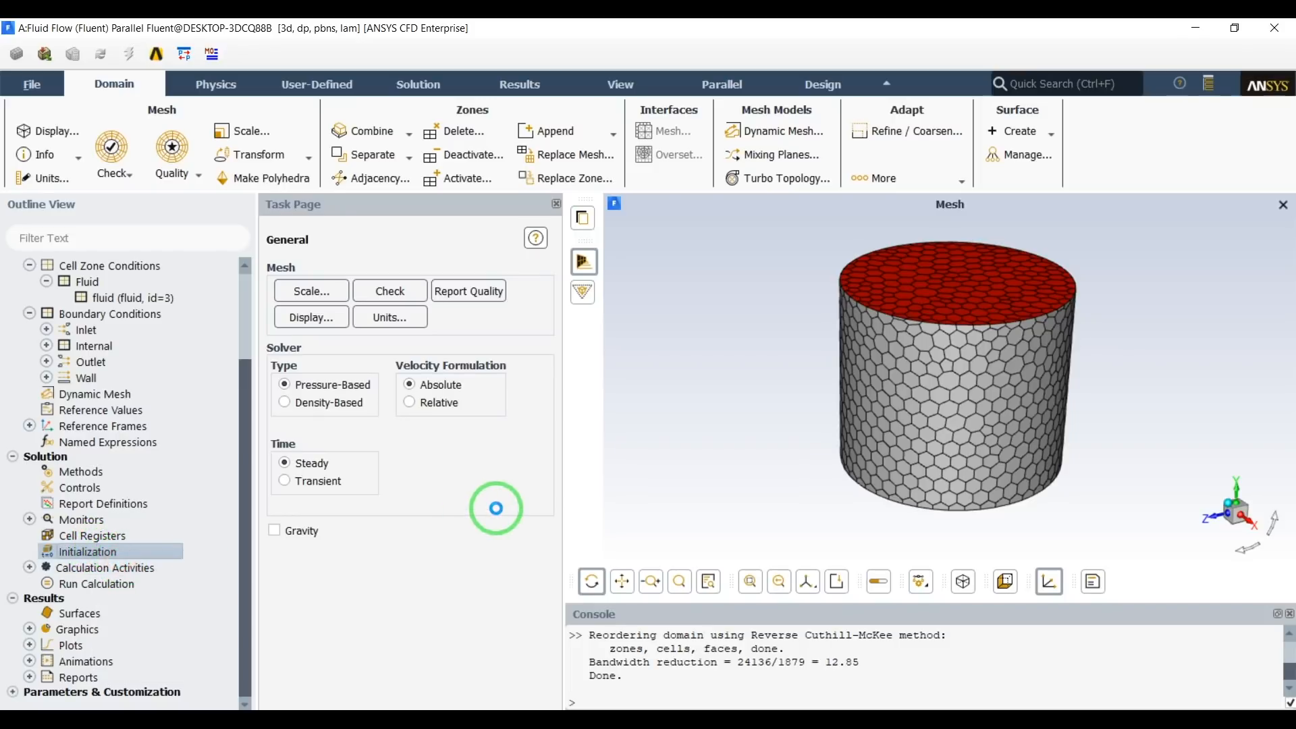
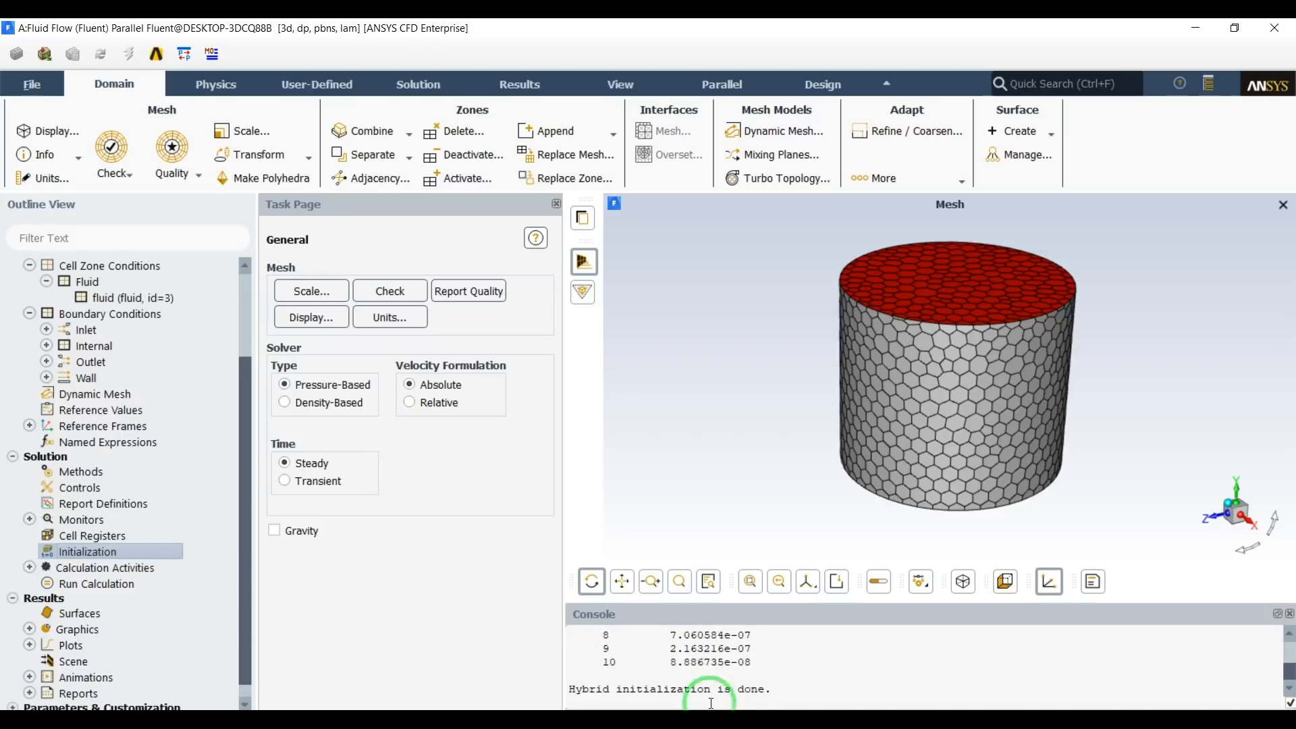
pyautogui.moveTo(753, 663); pyautogui.dragTo(687, 664)
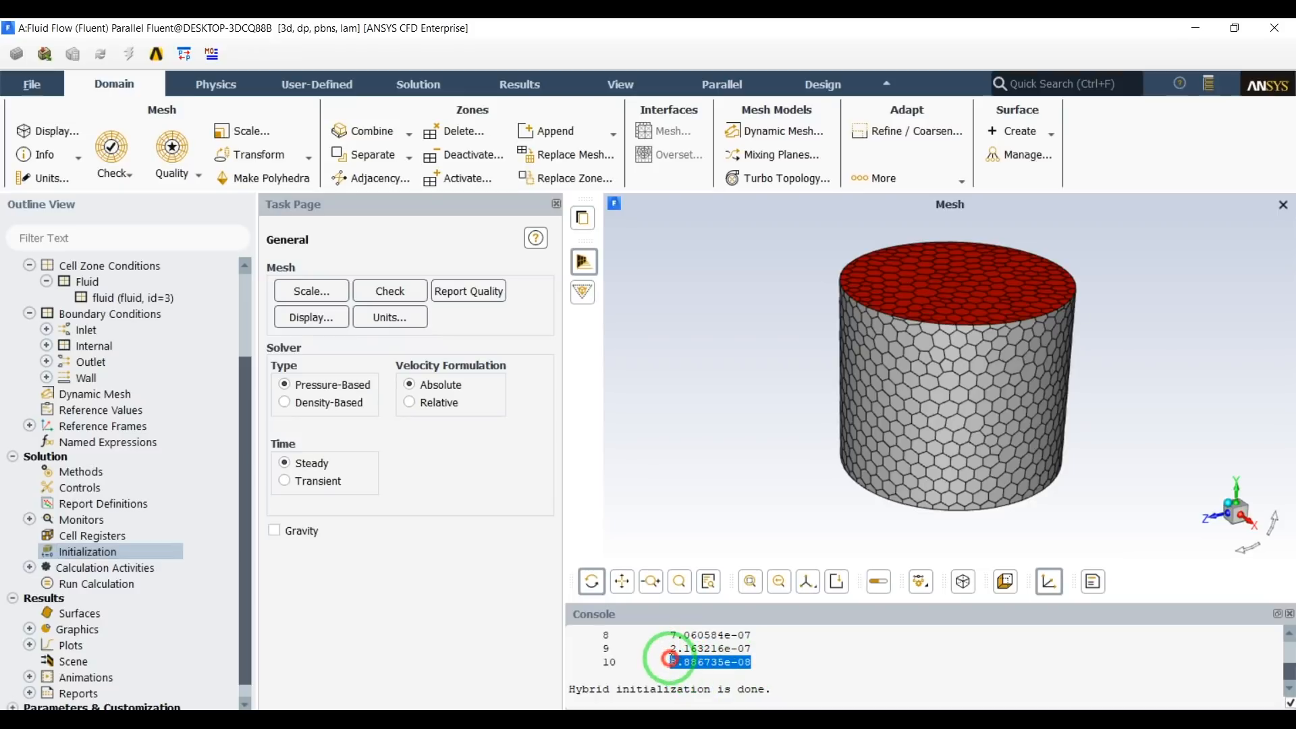
pyautogui.click(782, 665)
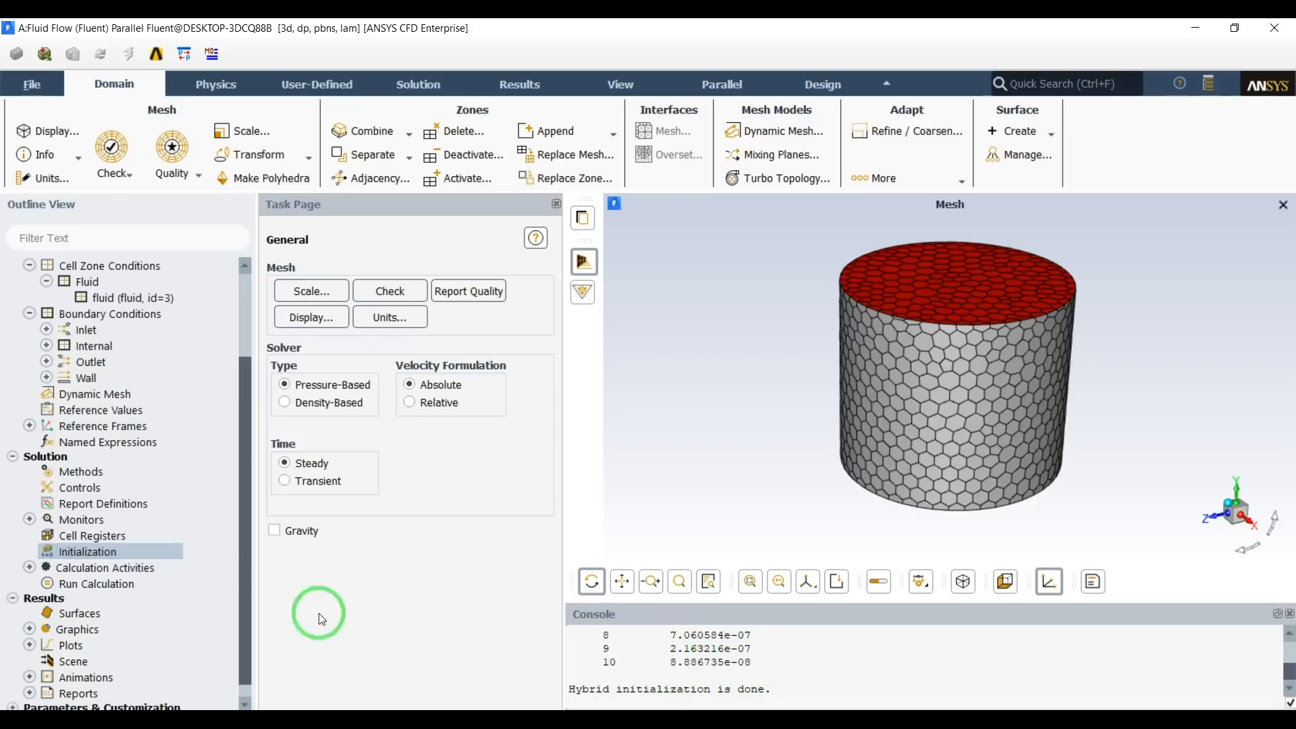
# Set the run calculation to 200 iterations, run the solver, and acknowledge its completion.
pyautogui.click(121, 585)
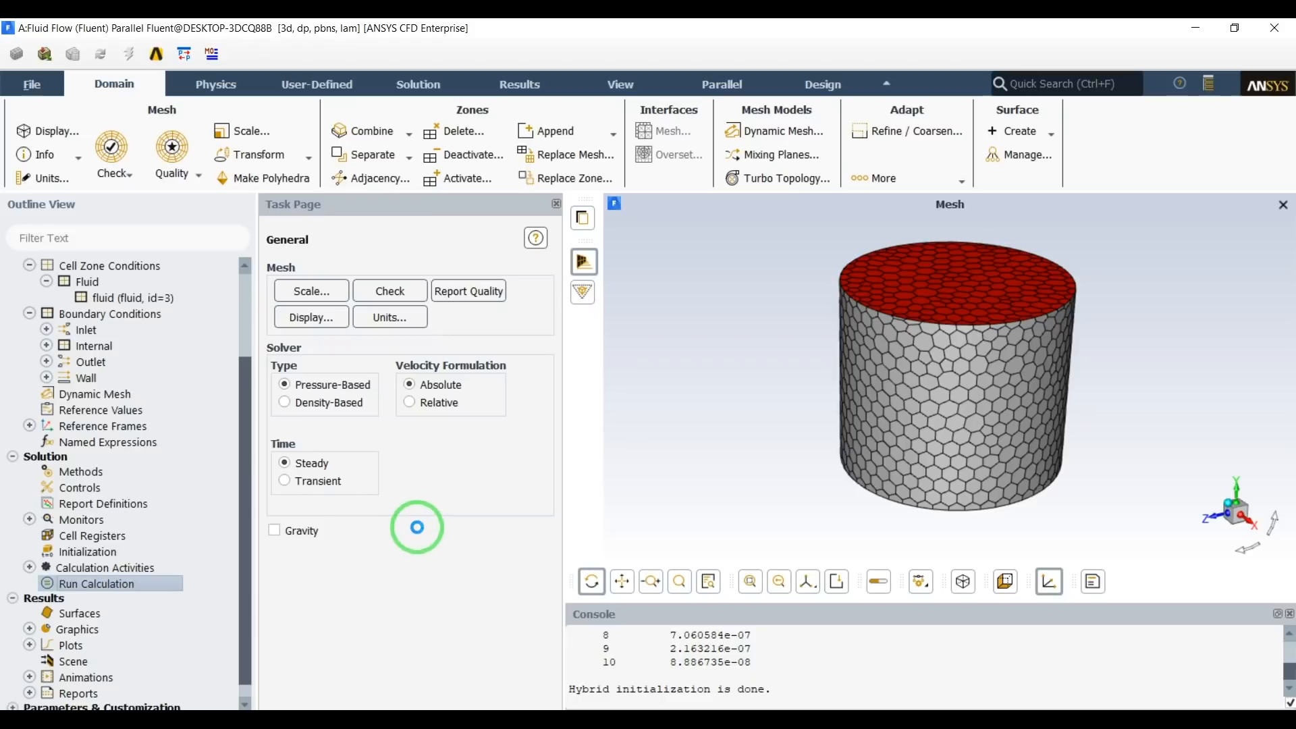
pyautogui.doubleClick(334, 474)
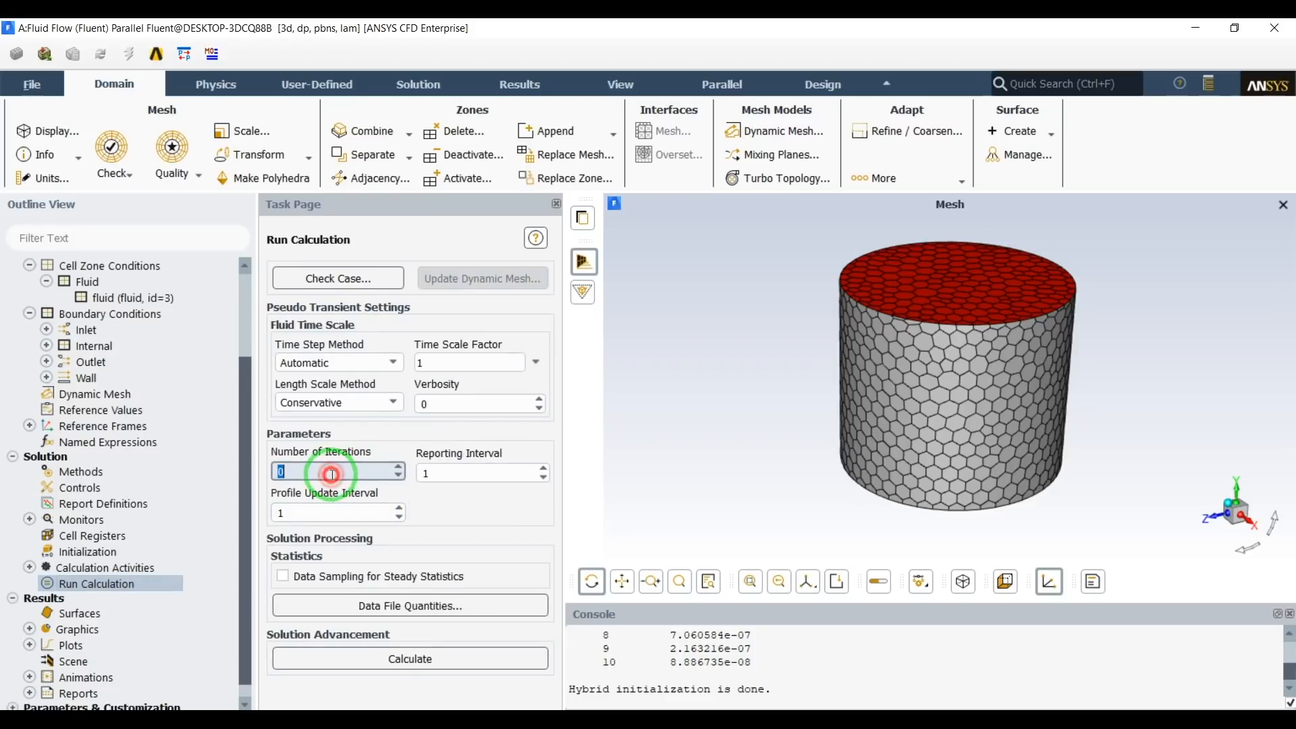
pyautogui.write('200')
pyautogui.click(487, 519)
pyautogui.click(442, 658)
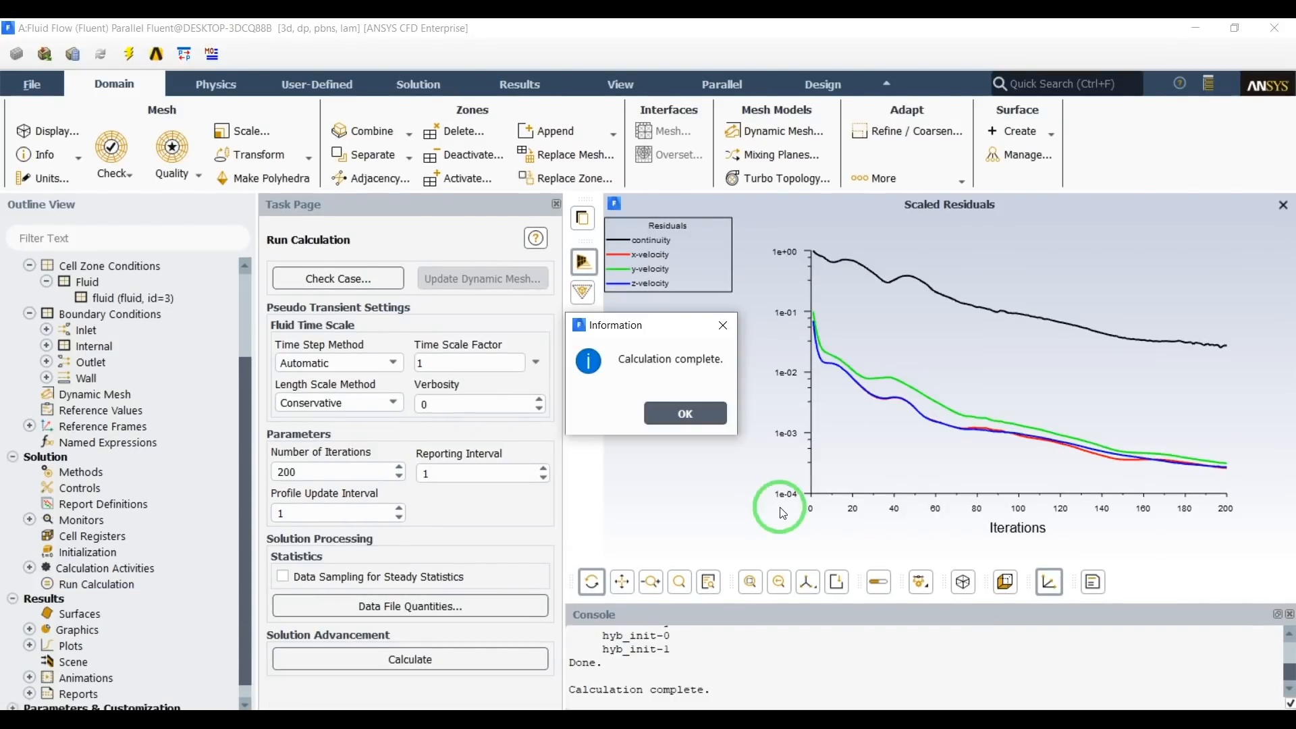
pyautogui.click(669, 422)
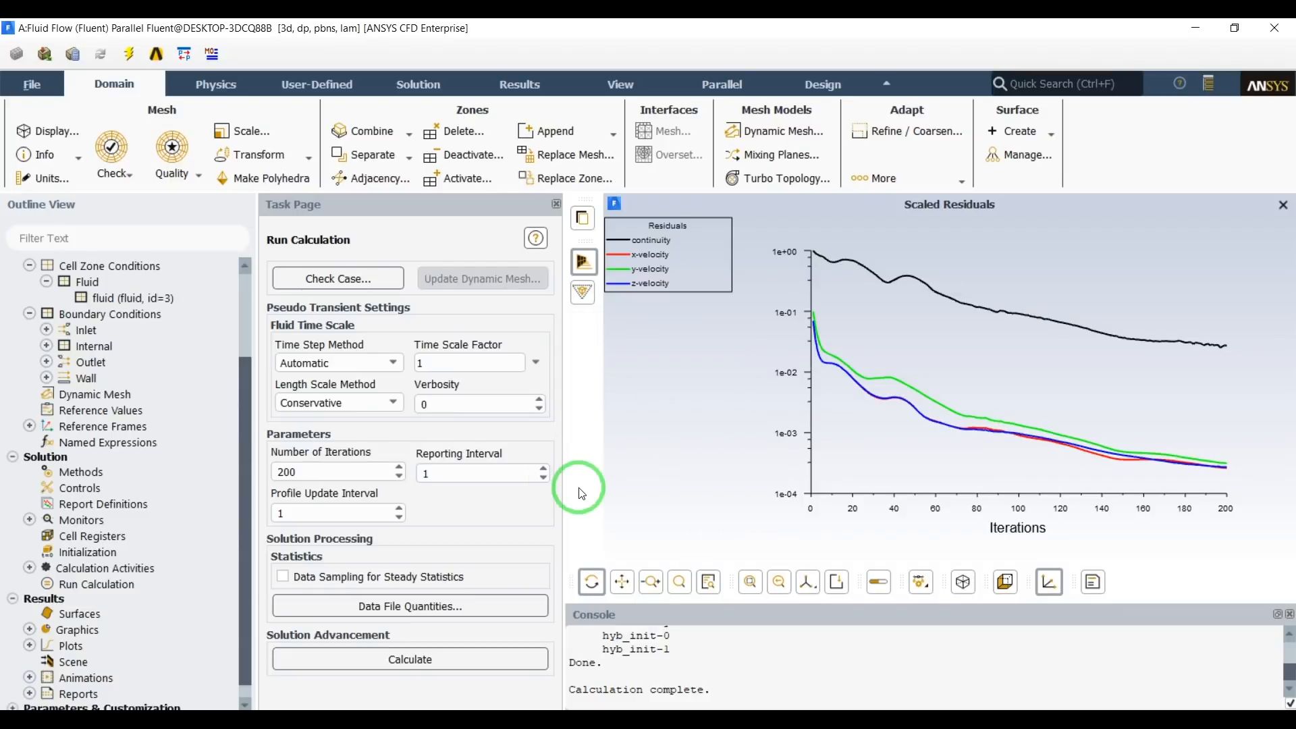
# Create and display pathlines released from the inlets surface.
pyautogui.scroll(-1, 121, 466)
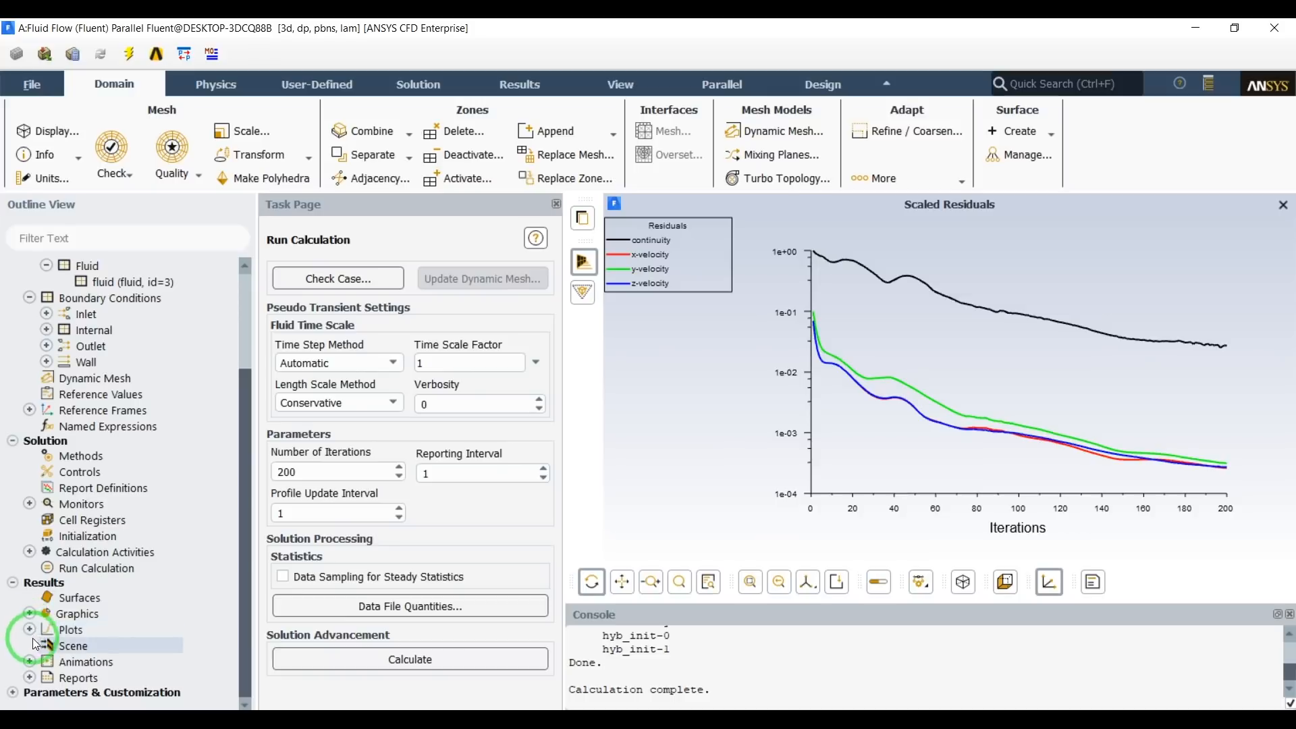
pyautogui.click(29, 614)
pyautogui.scroll(-5, 132, 605)
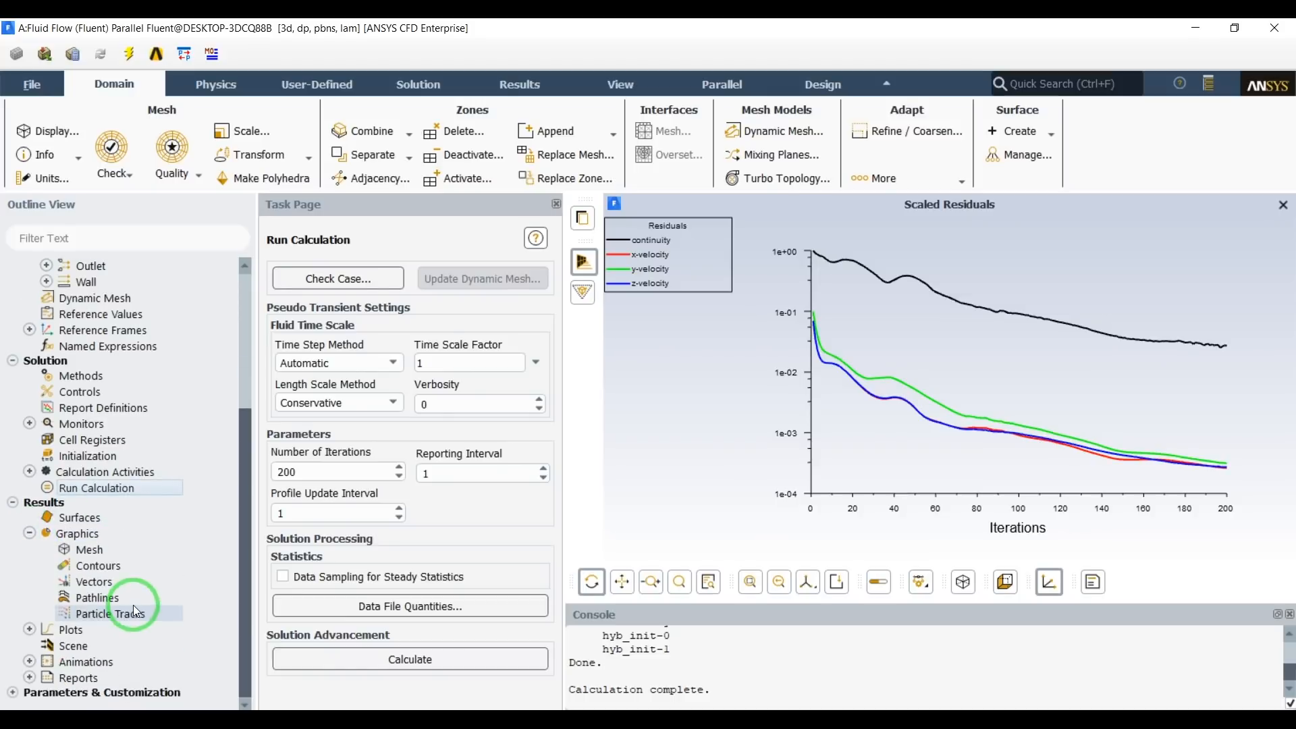
pyautogui.doubleClick(108, 599)
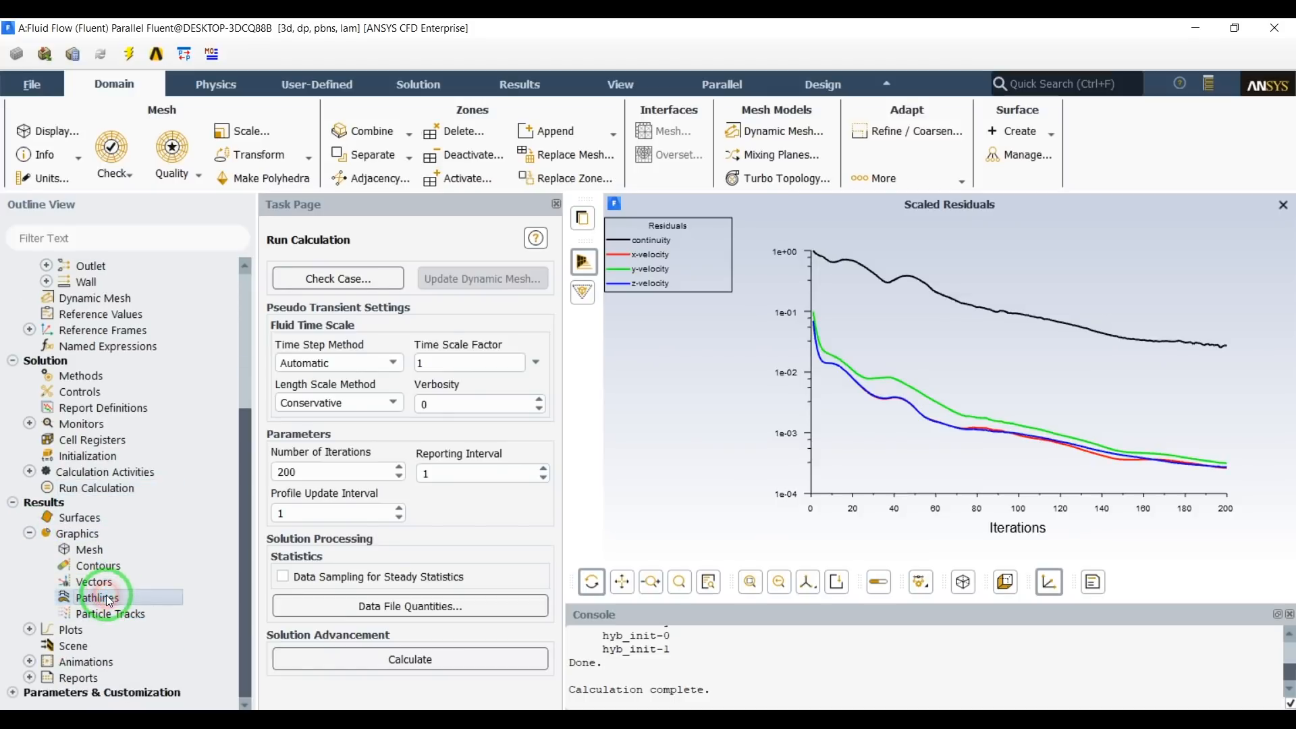
pyautogui.moveTo(429, 408); pyautogui.dragTo(444, 153)
pyautogui.click(578, 349)
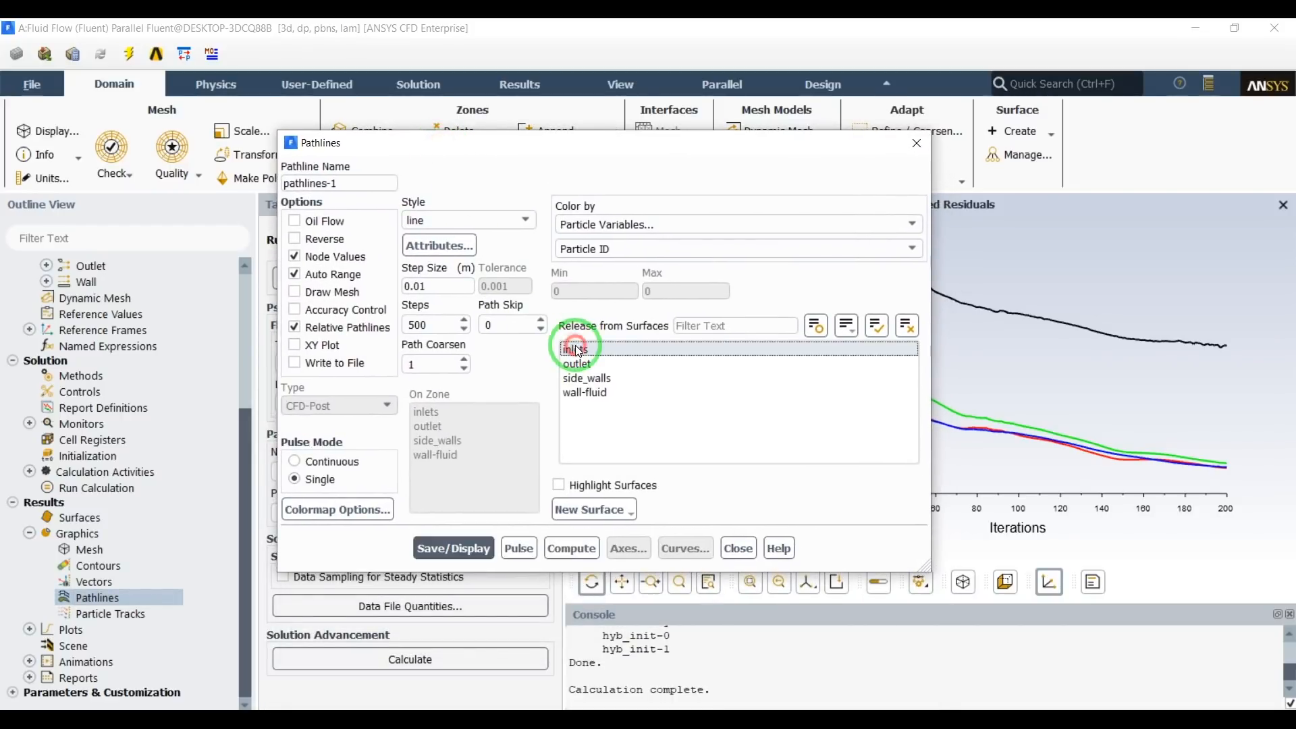
pyautogui.click(481, 553)
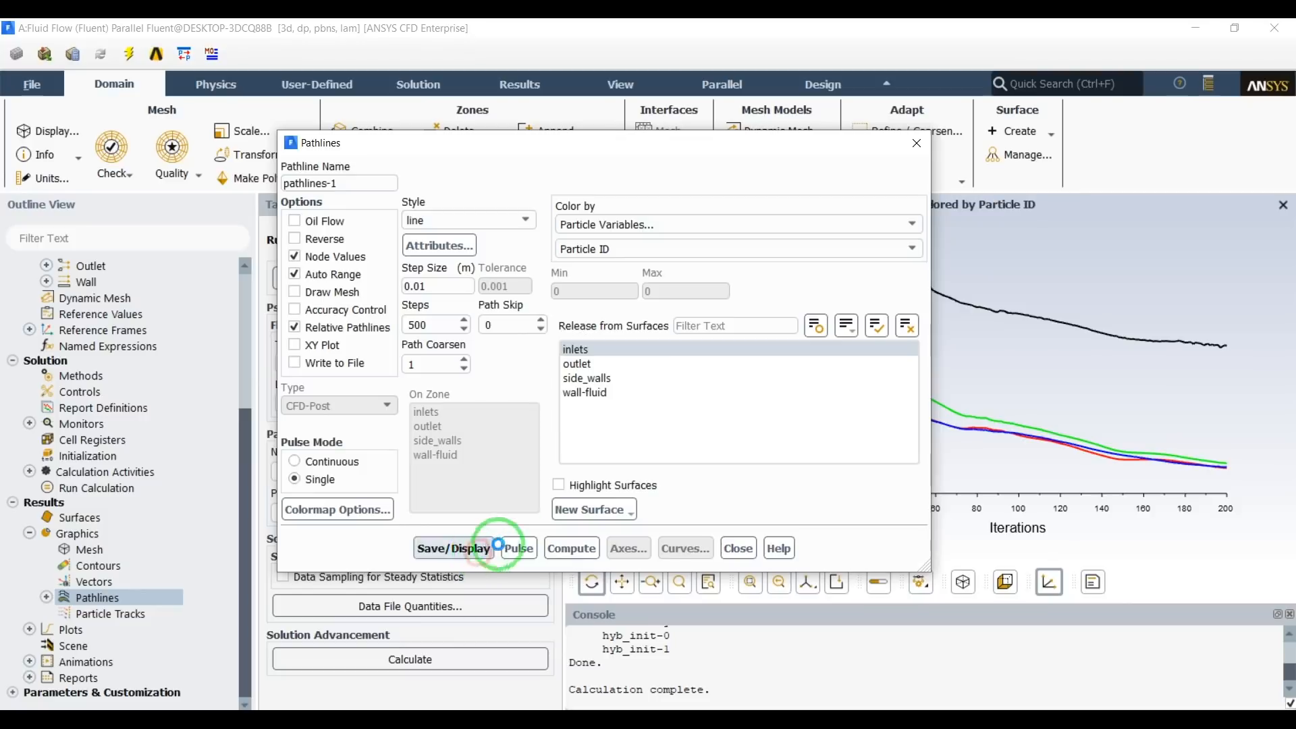
# Colour the pathlines by velocity magnitude, redisplay them, and close the pathline settings.
pyautogui.moveTo(683, 142); pyautogui.dragTo(557, 144)
pyautogui.scroll(5, 967, 362)
pyautogui.scroll(-5, 959, 378)
pyautogui.click(546, 233)
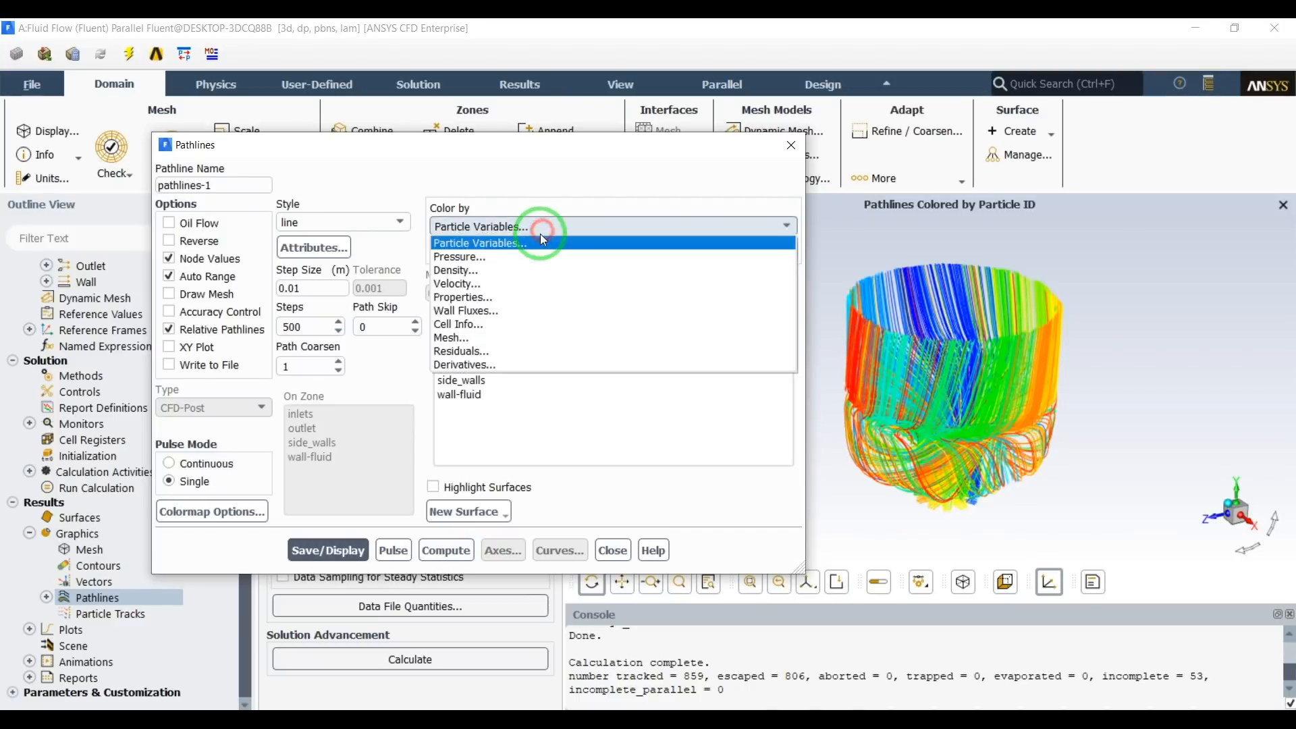
pyautogui.click(511, 284)
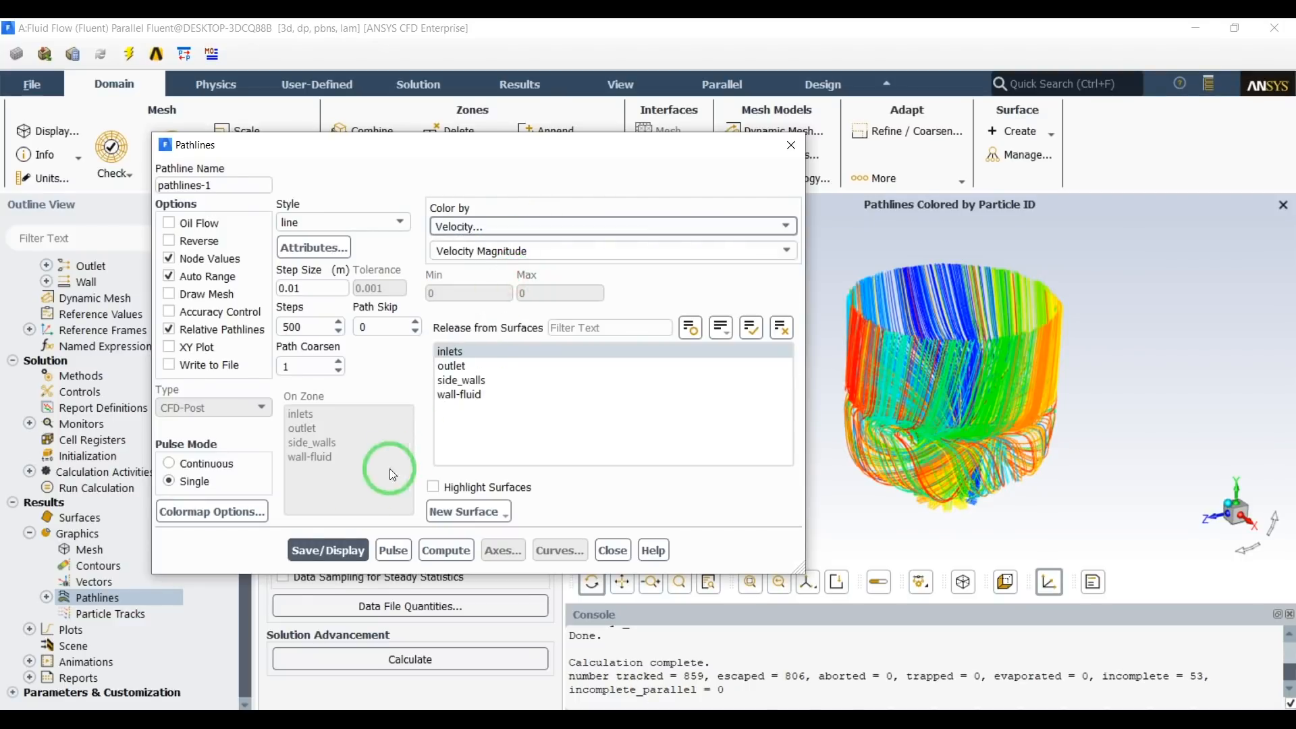
pyautogui.click(327, 549)
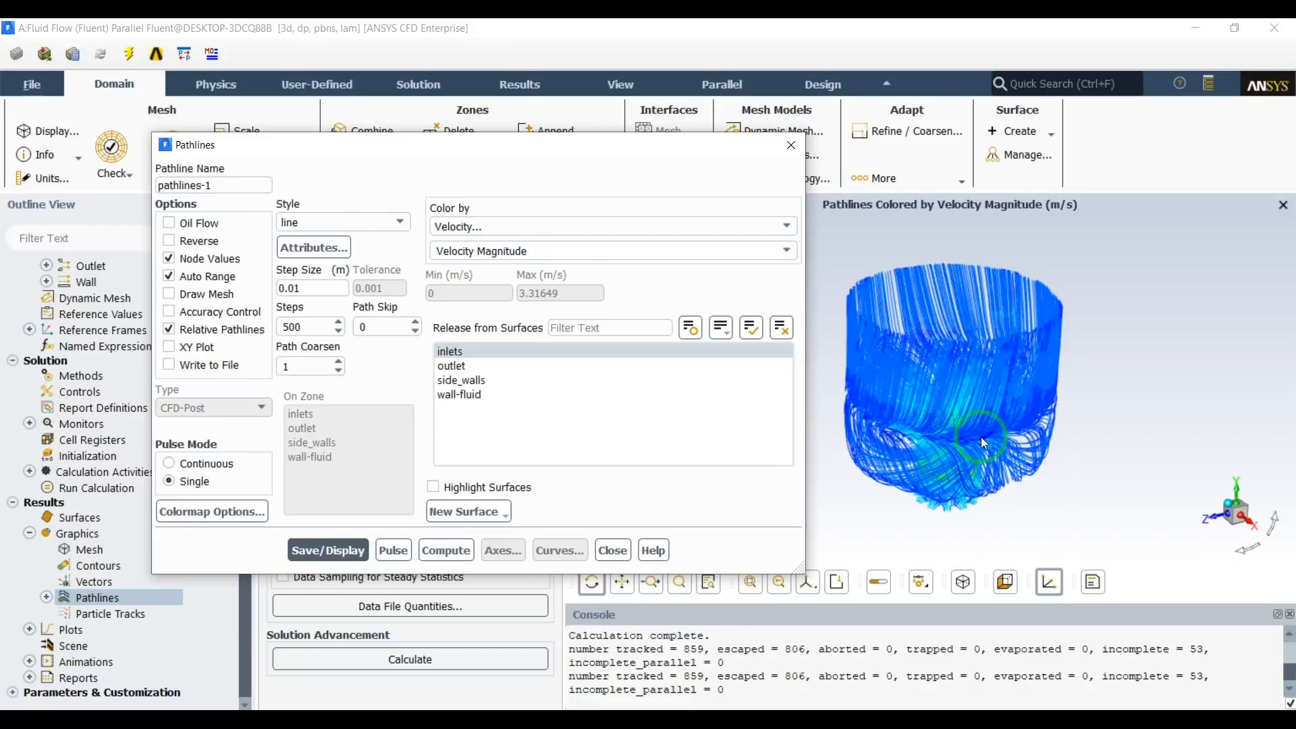
pyautogui.moveTo(958, 472); pyautogui.dragTo(955, 431)
pyautogui.scroll(6, 948, 440)
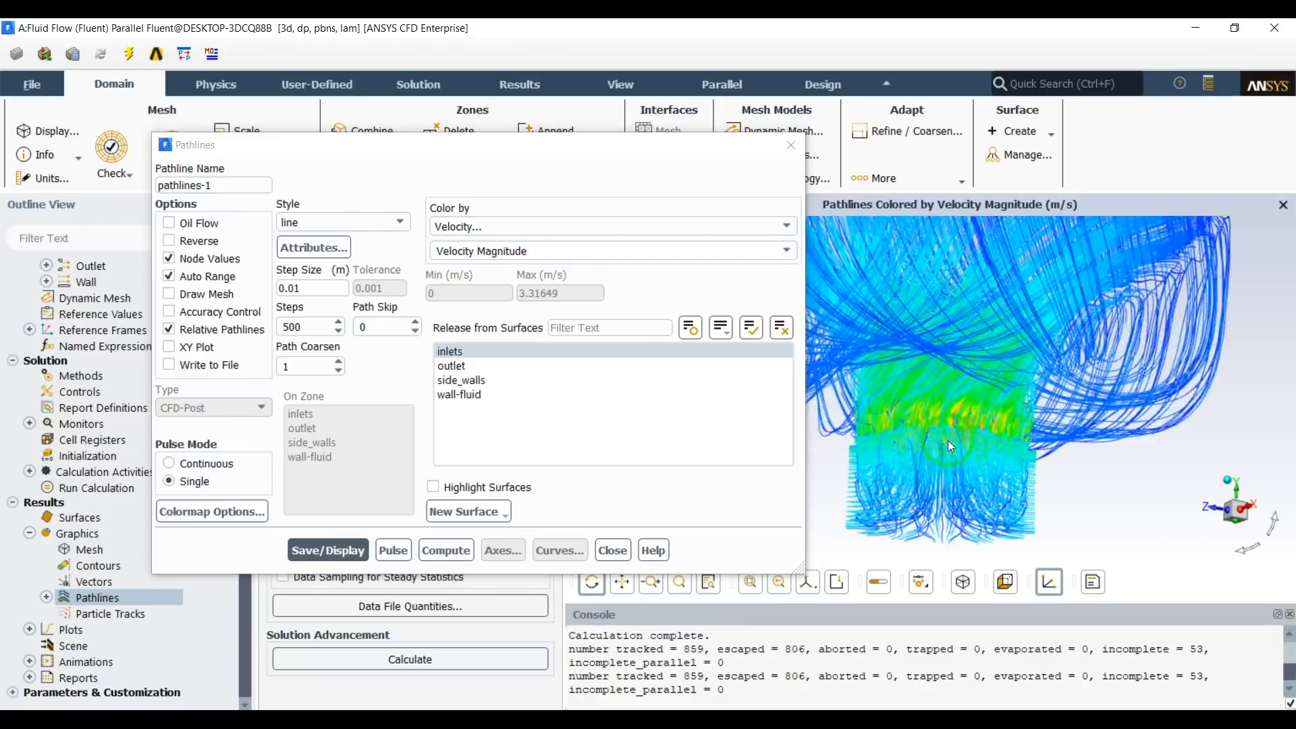
pyautogui.scroll(-6, 943, 459)
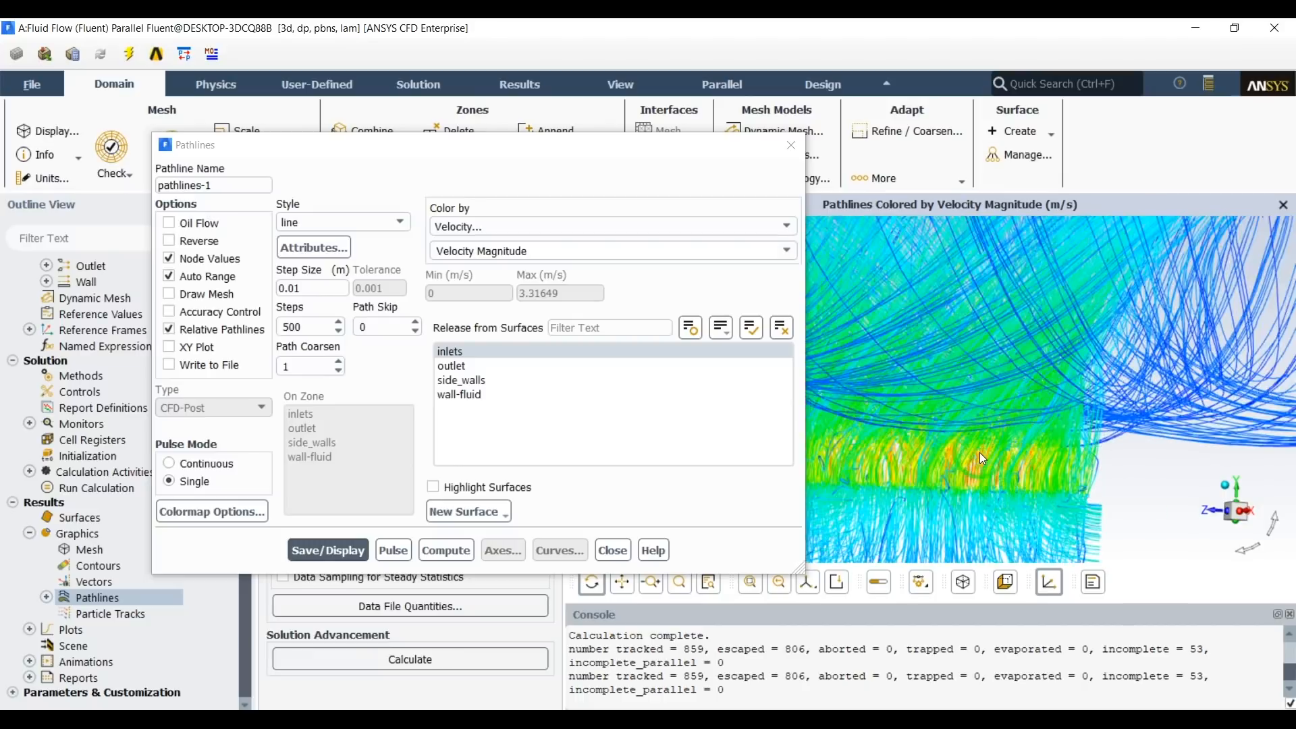
pyautogui.moveTo(953, 370); pyautogui.dragTo(998, 405)
pyautogui.click(792, 145)
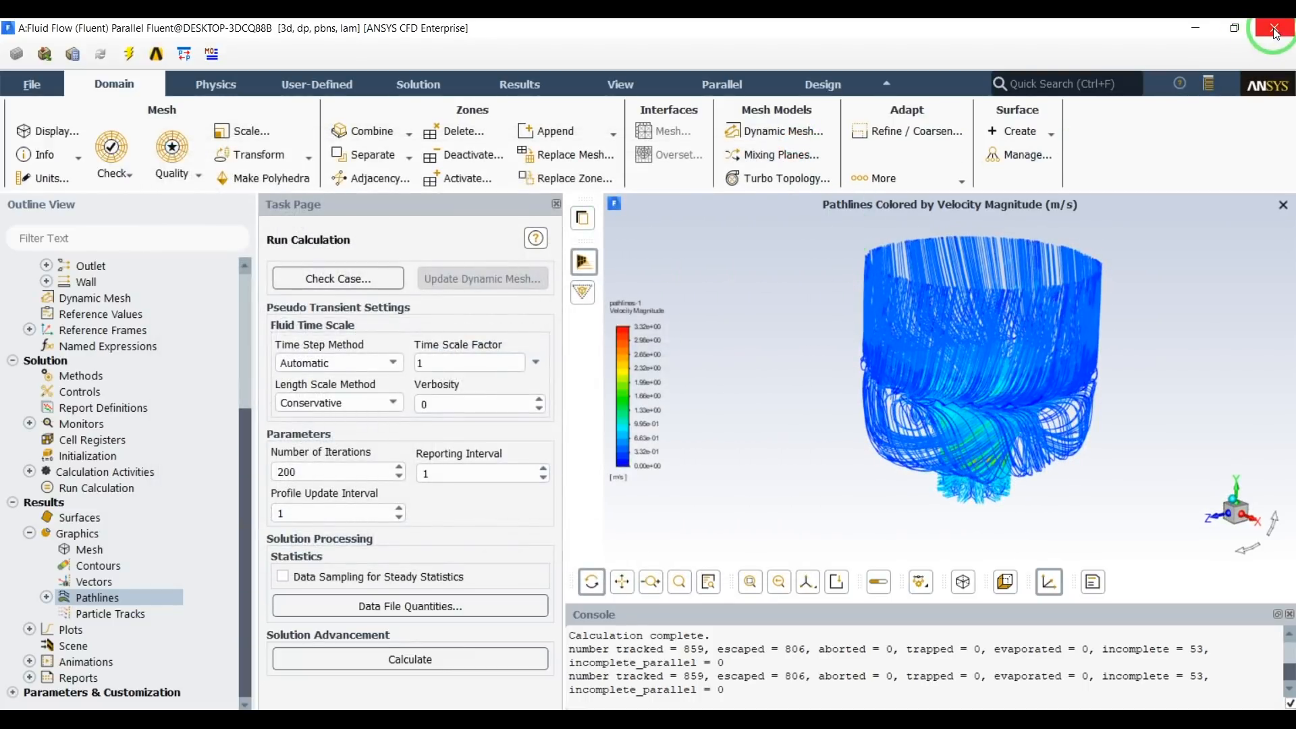
# Exit the solver back to Workbench and open the Fluent system's Results in CFD-Post.
pyautogui.click(1275, 30)
pyautogui.click(666, 391)
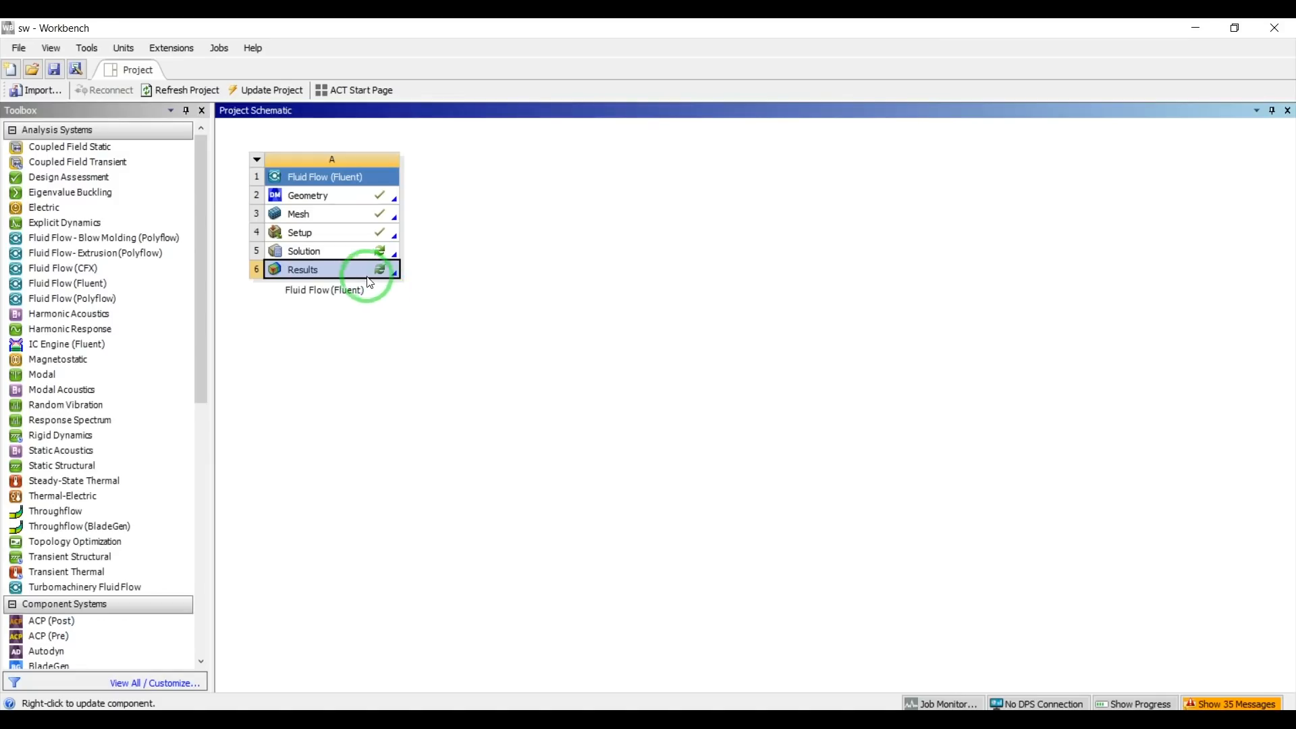
pyautogui.doubleClick(358, 271)
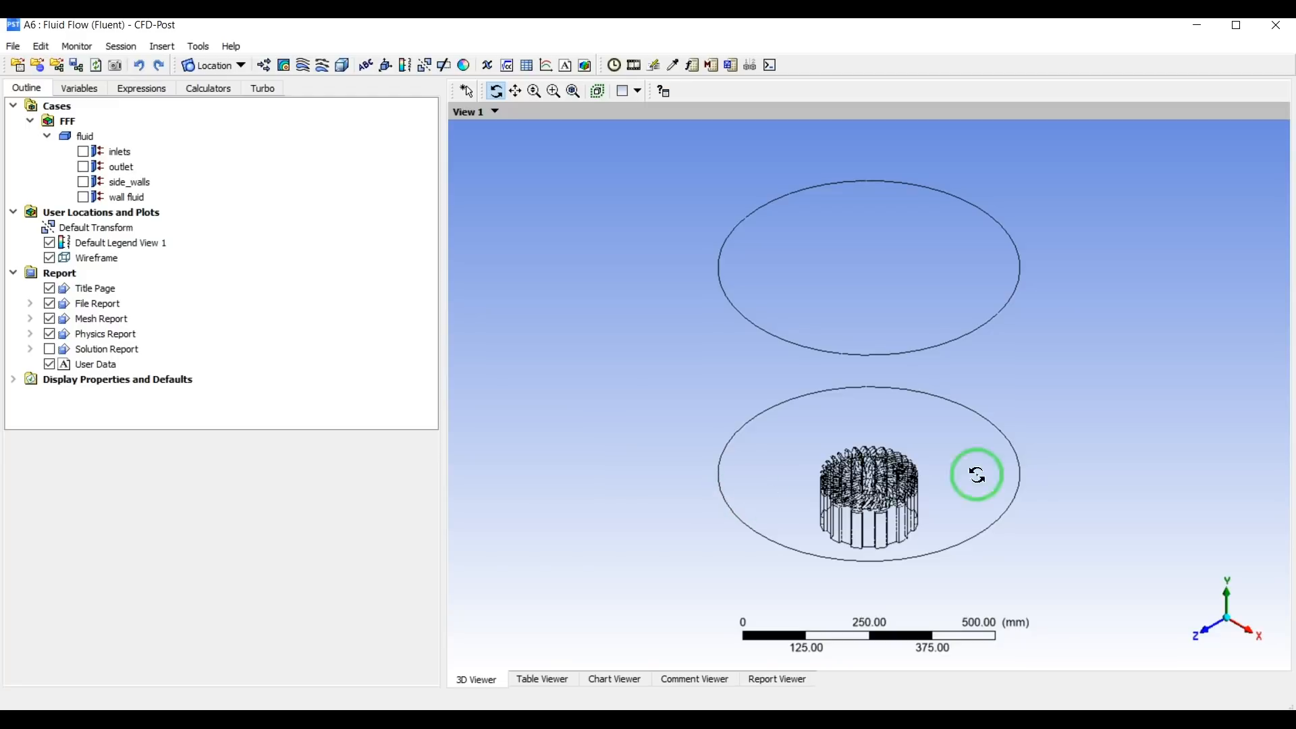
# Create a YZ slice plane at X = 0 mm through all domains.
pyautogui.click(1248, 628)
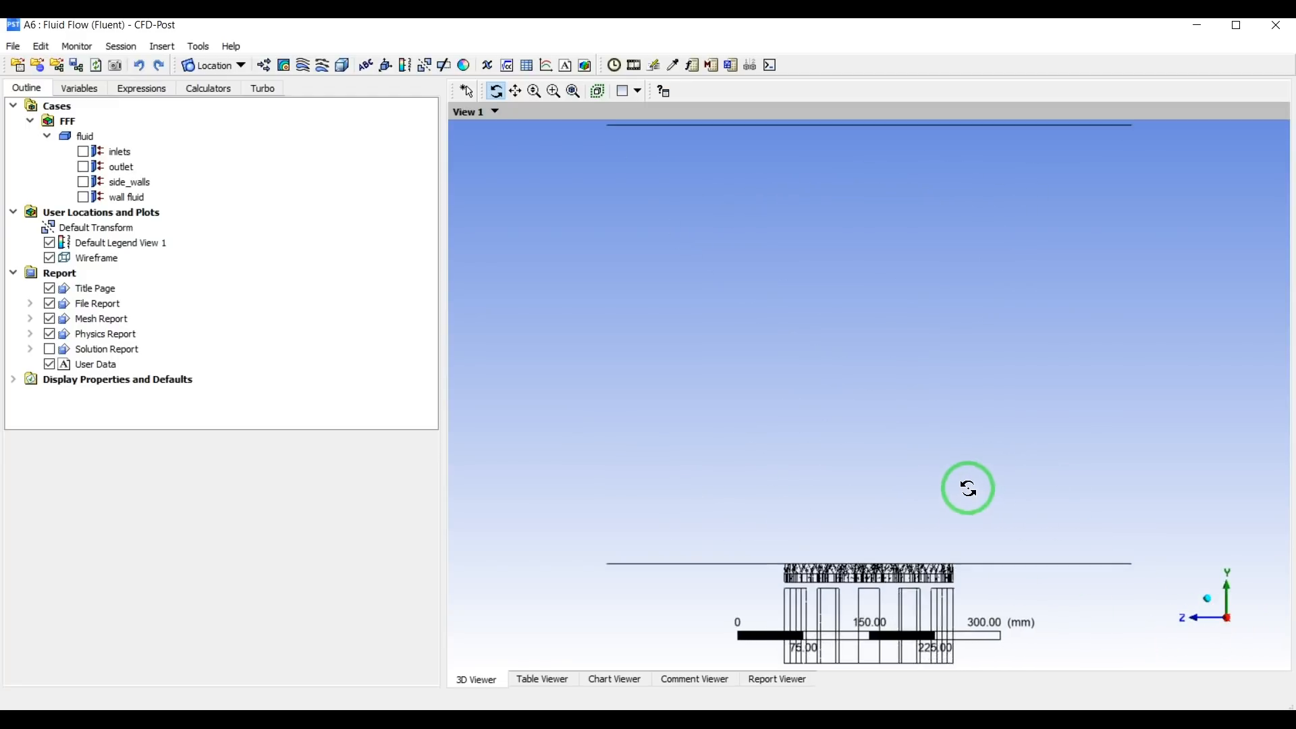
pyautogui.scroll(-2, 932, 513)
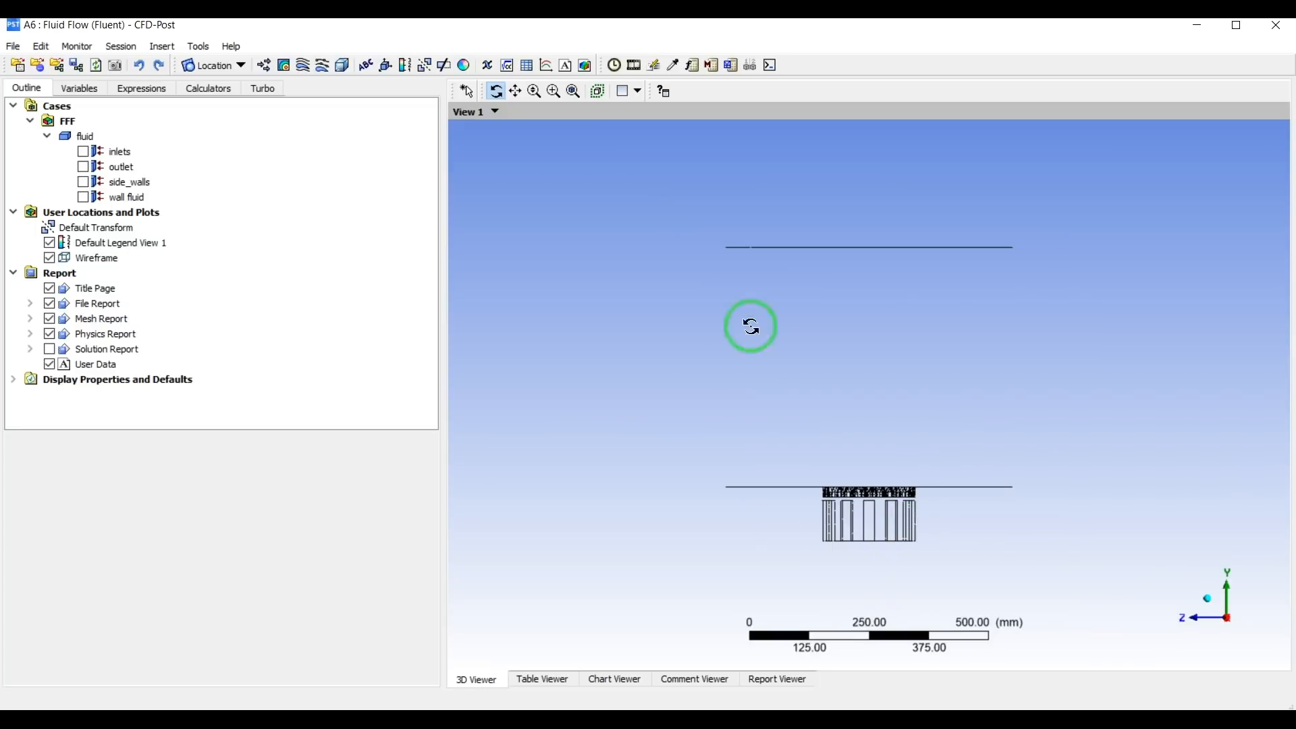
pyautogui.moveTo(922, 393); pyautogui.dragTo(922, 162)
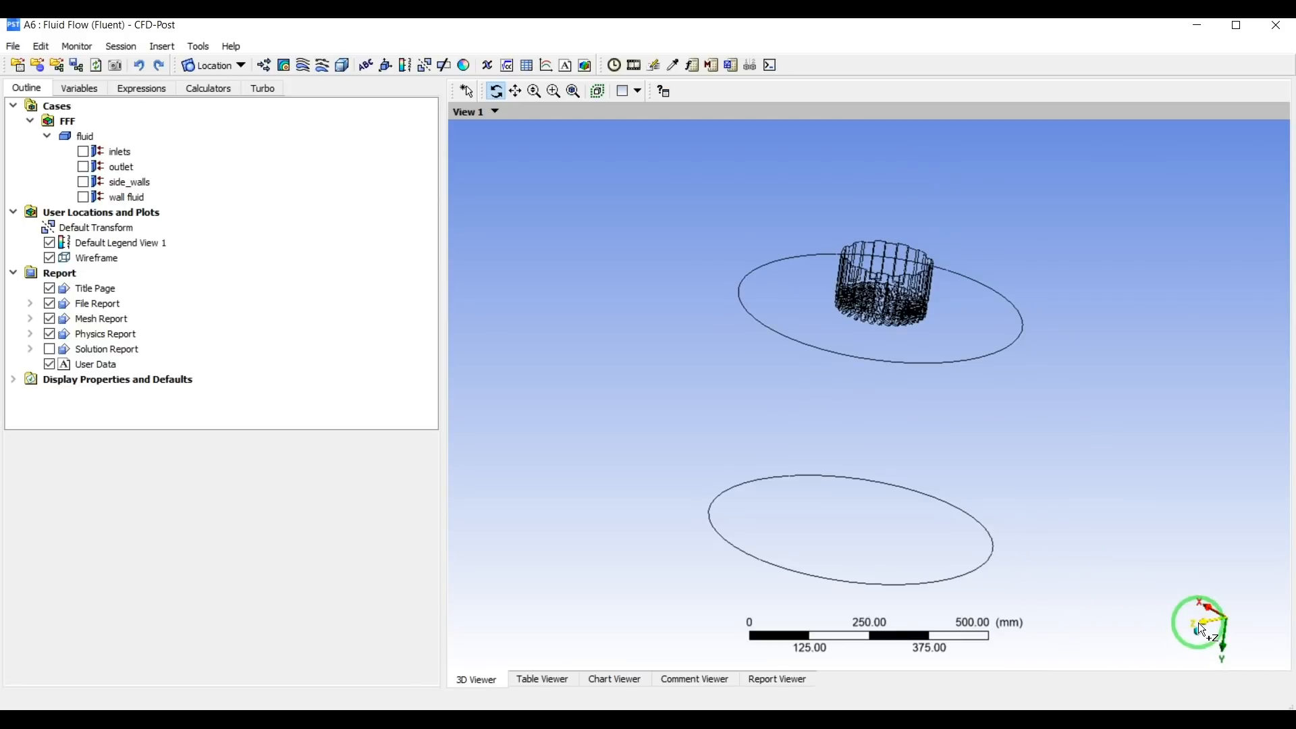
pyautogui.moveTo(1010, 453); pyautogui.dragTo(1034, 429)
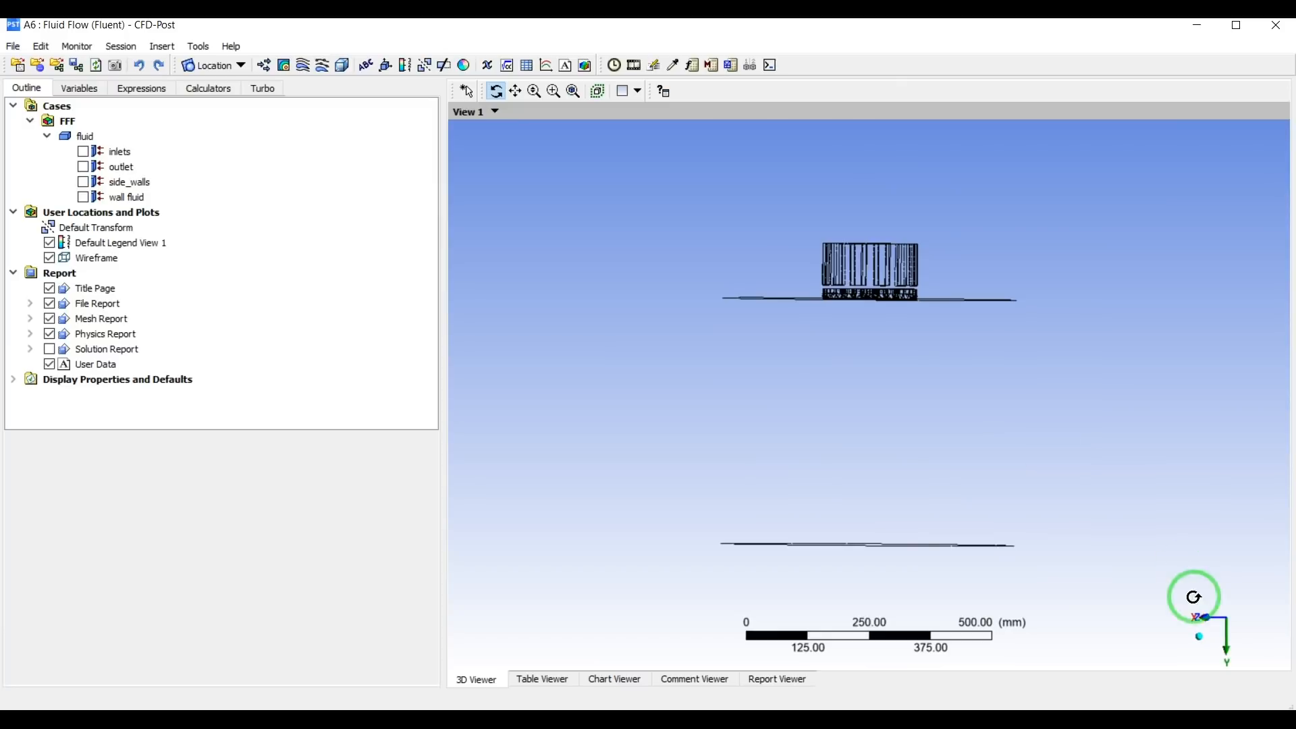
pyautogui.click(1194, 638)
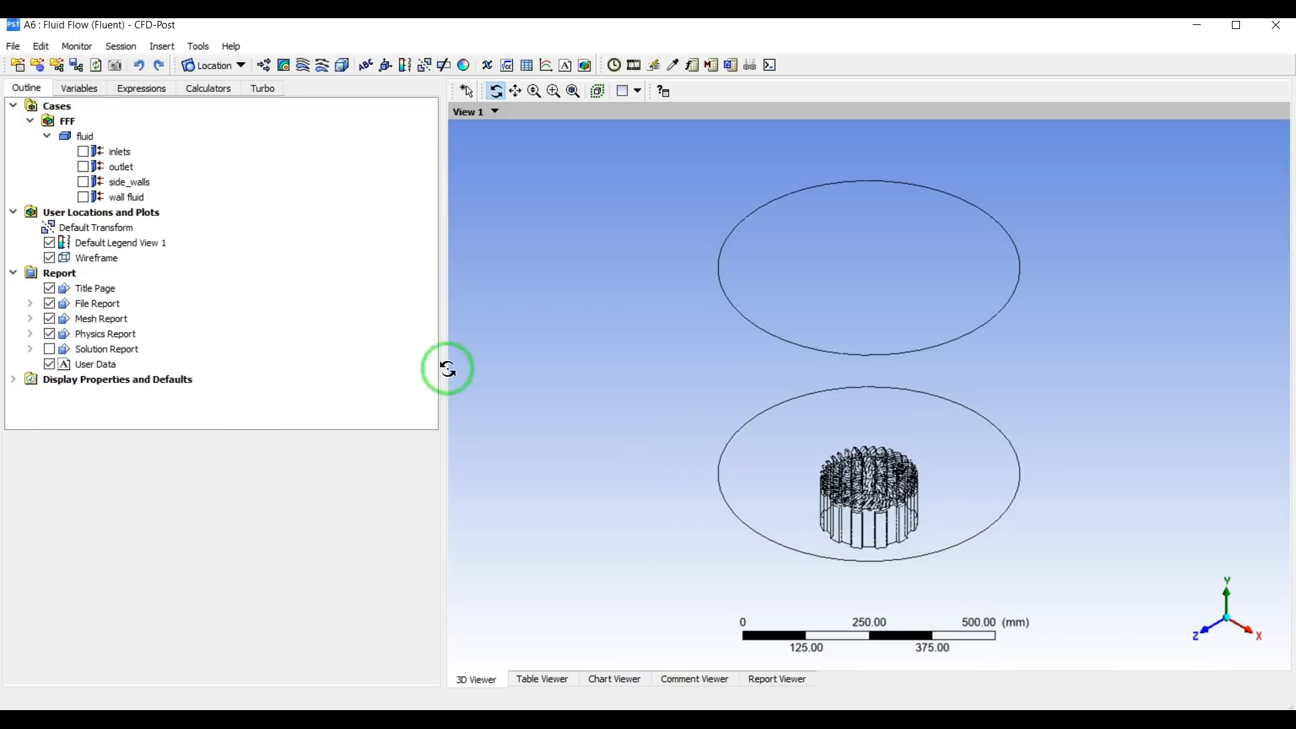
pyautogui.click(245, 67)
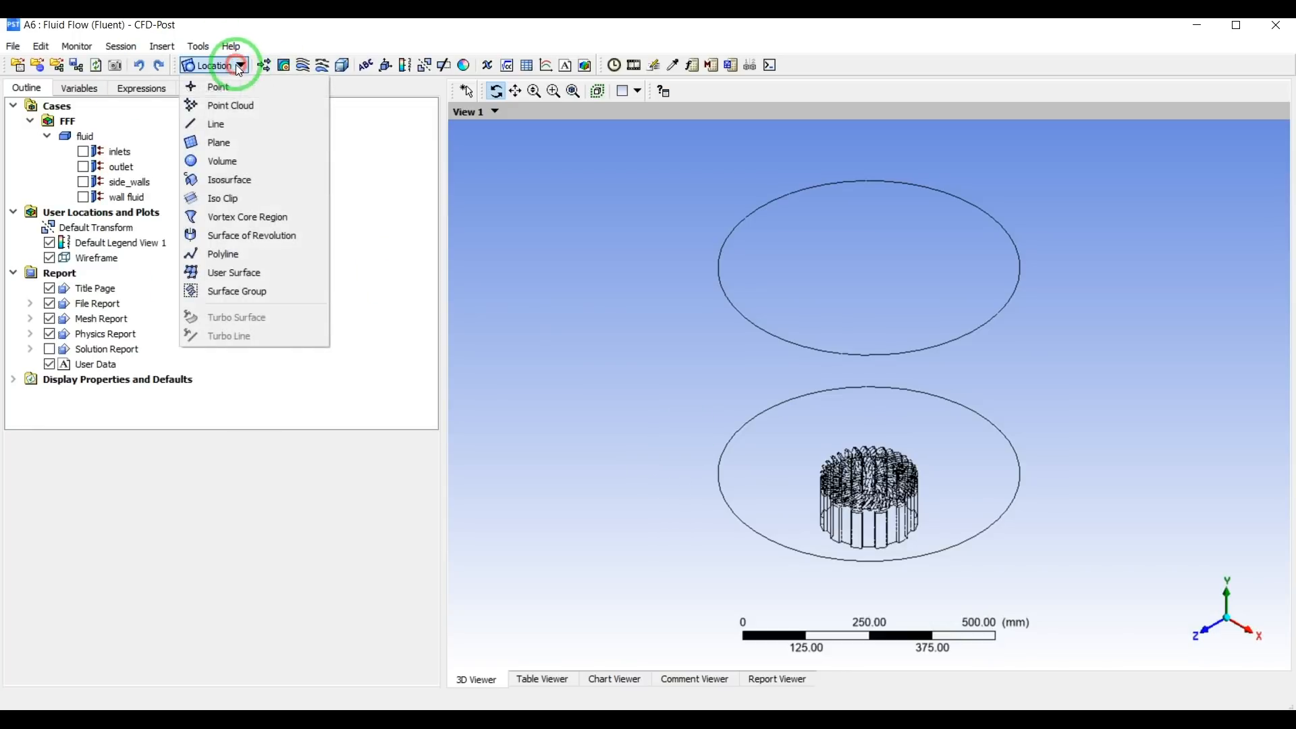
pyautogui.click(208, 147)
pyautogui.click(256, 216)
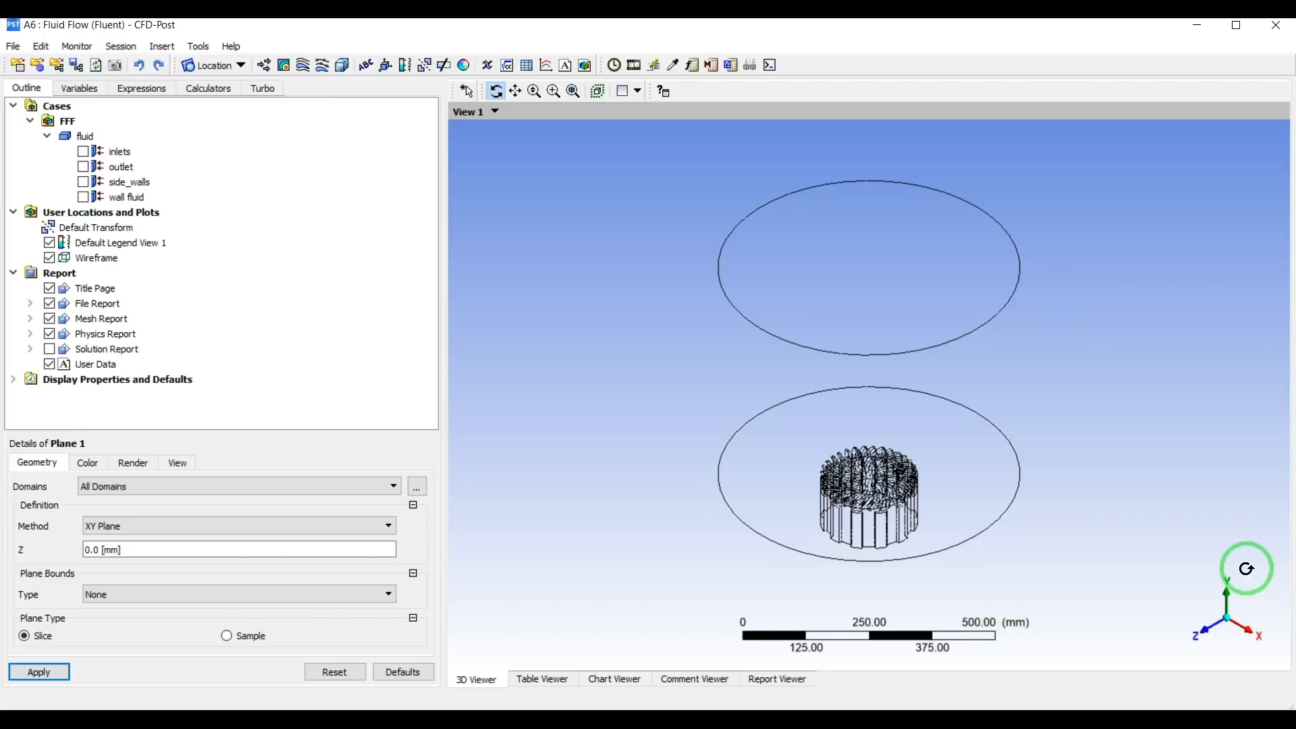
pyautogui.click(144, 525)
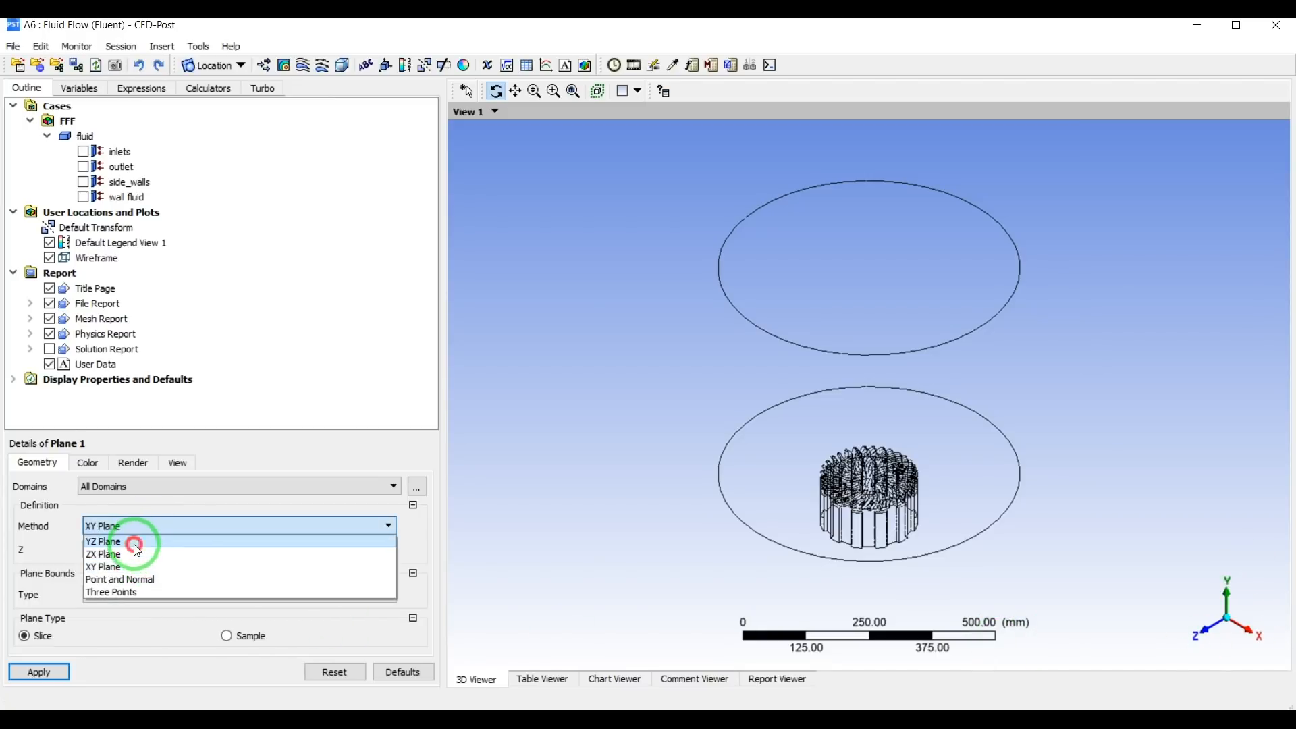
pyautogui.click(140, 543)
pyautogui.click(39, 673)
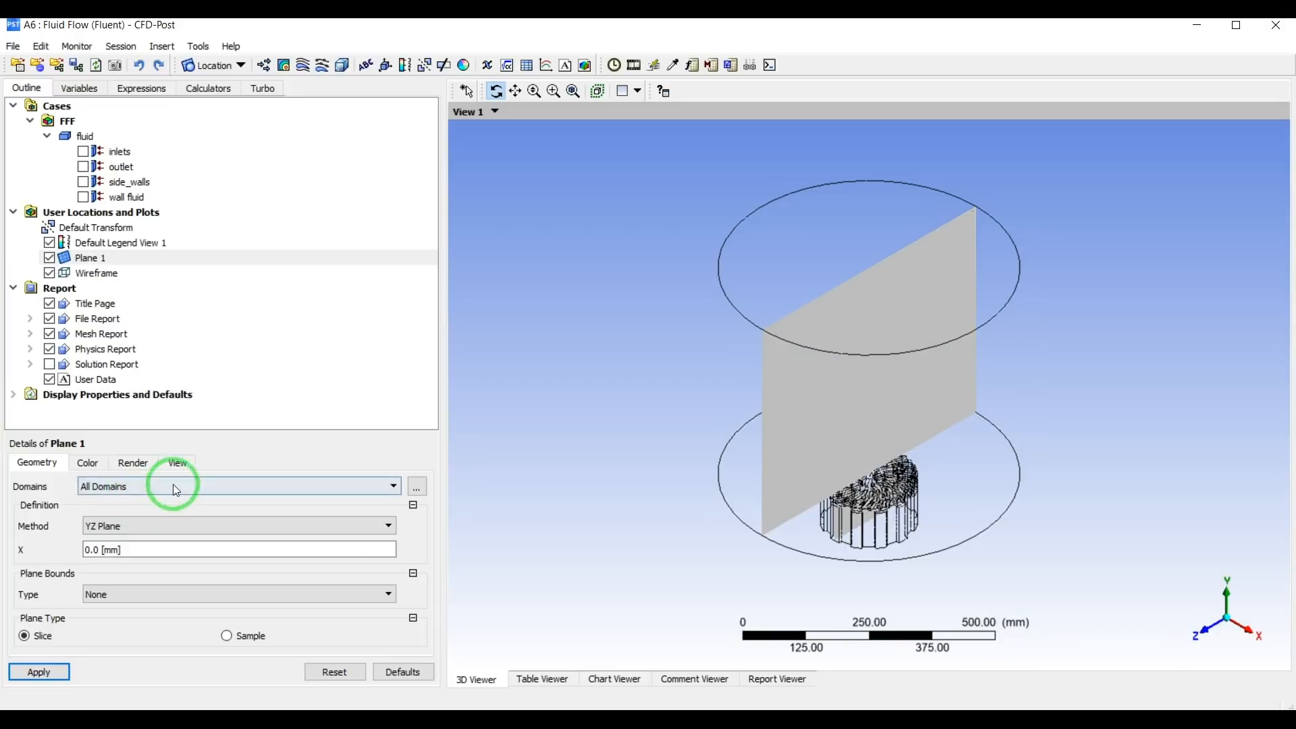
# Hide the YZ plane and create a pressure contour on it with the global range.
pyautogui.click(49, 258)
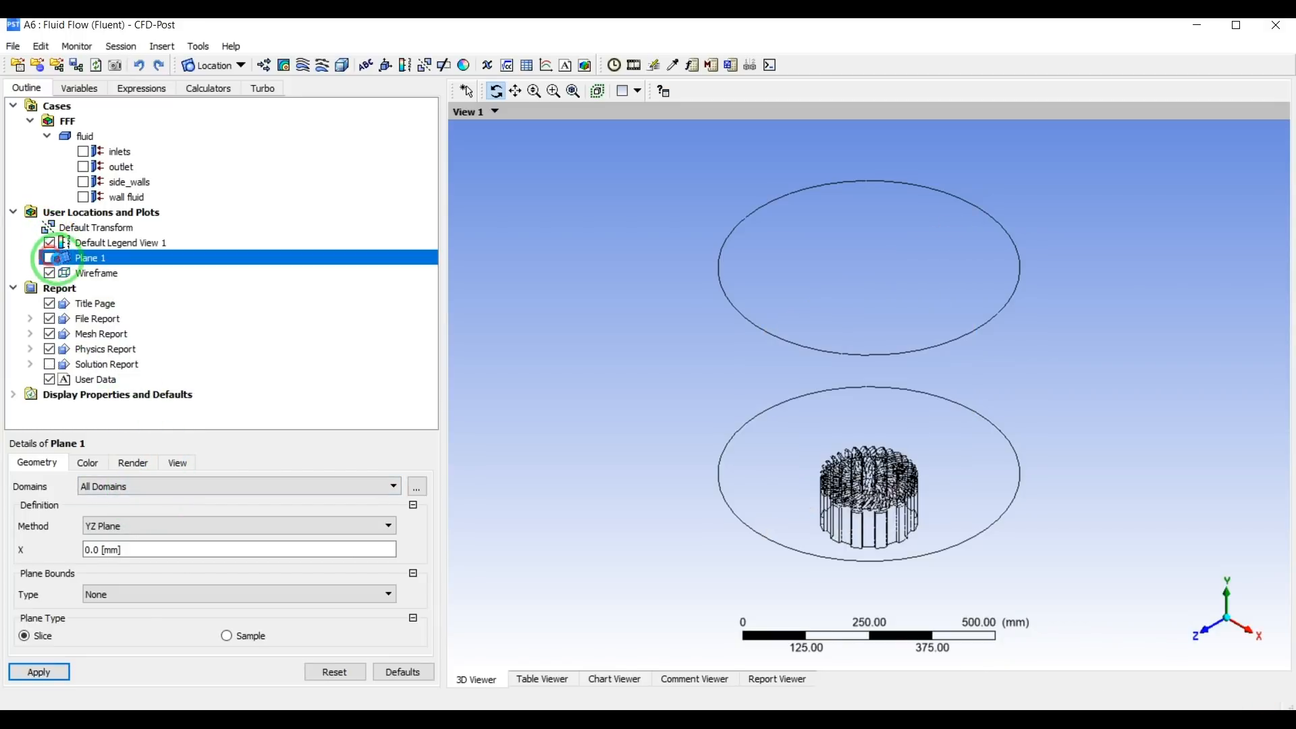
pyautogui.click(283, 65)
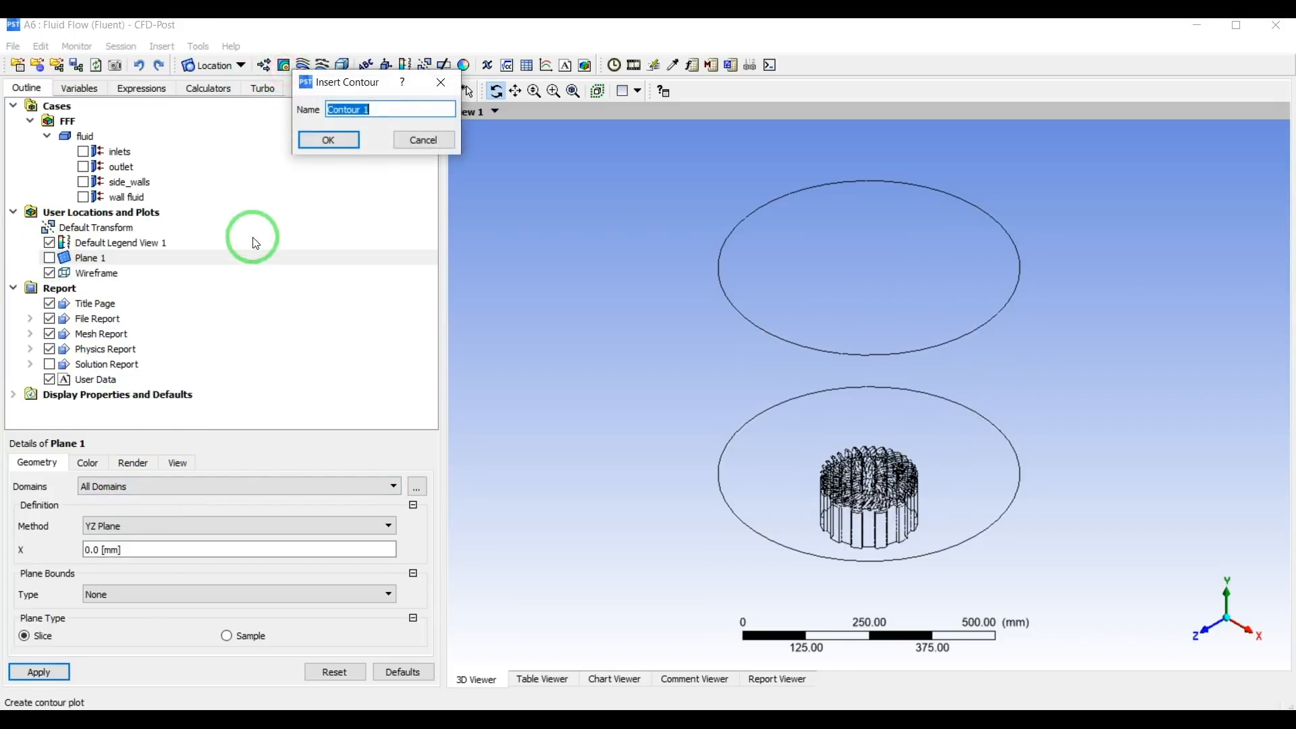
pyautogui.click(328, 140)
pyautogui.click(160, 508)
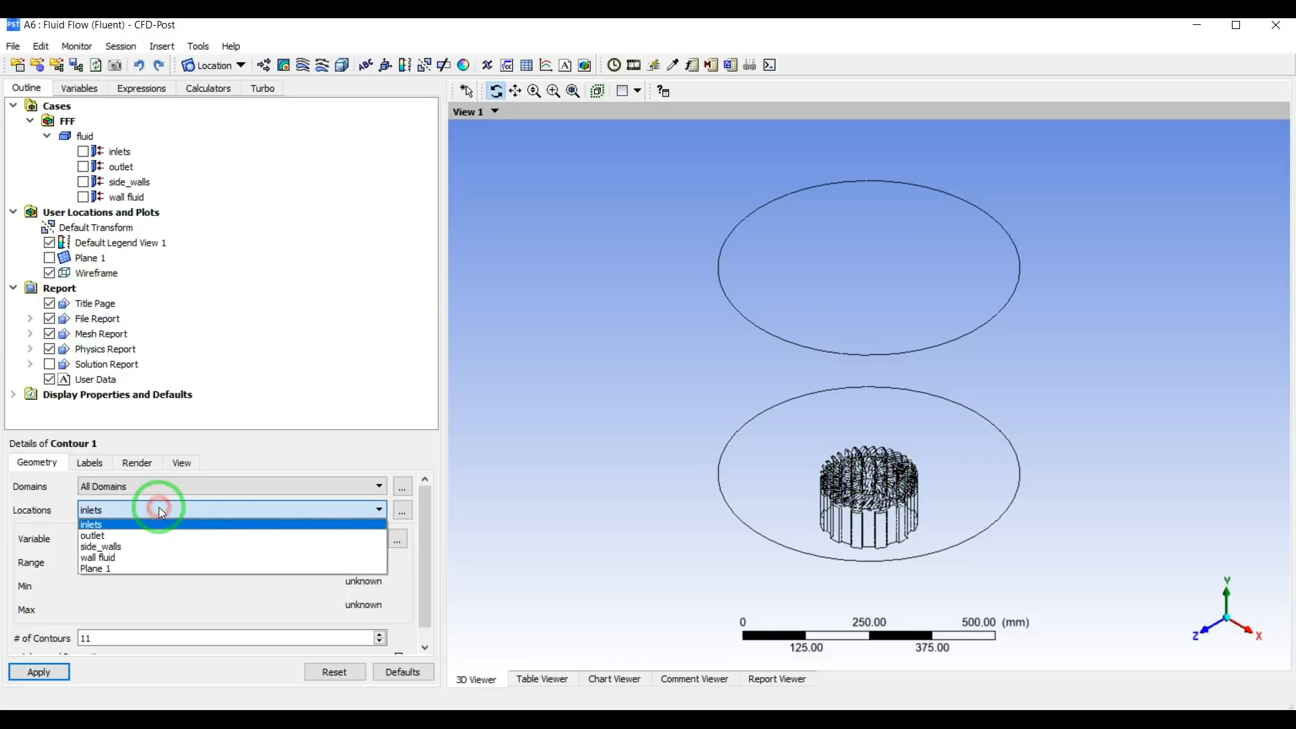
pyautogui.click(152, 561)
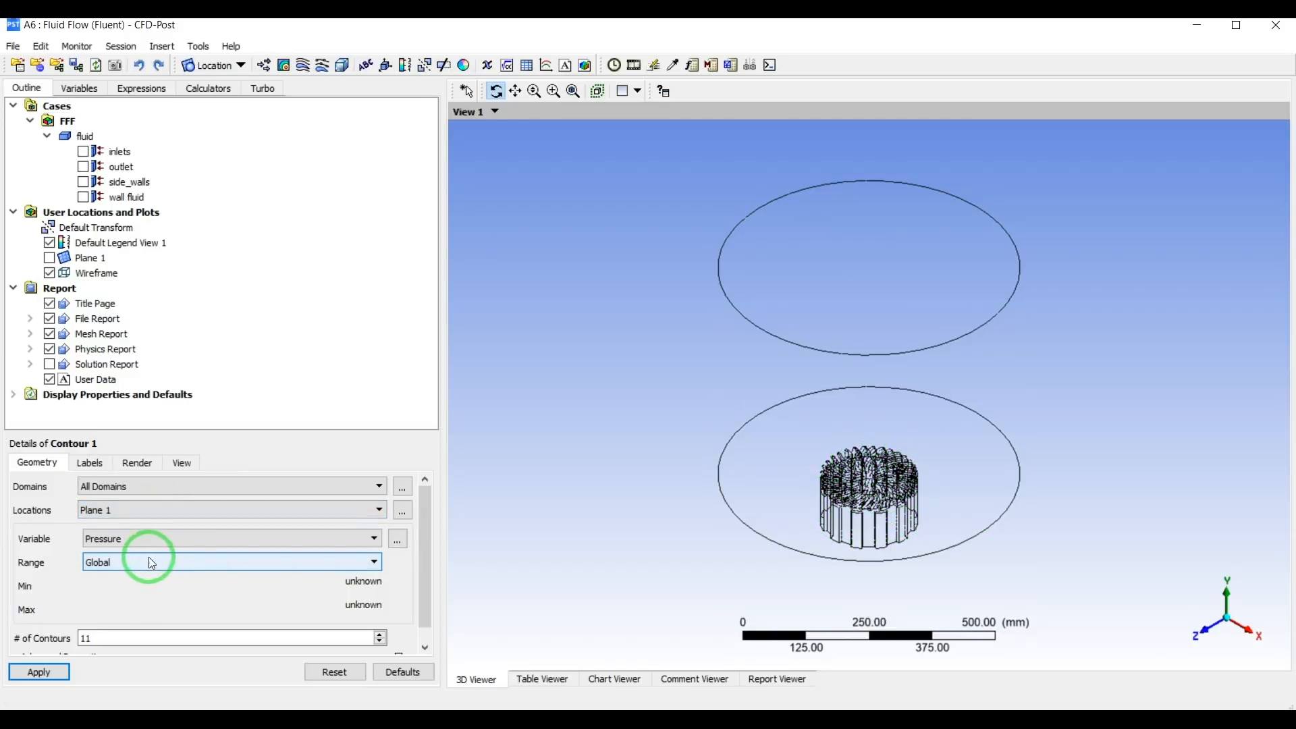
pyautogui.click(54, 672)
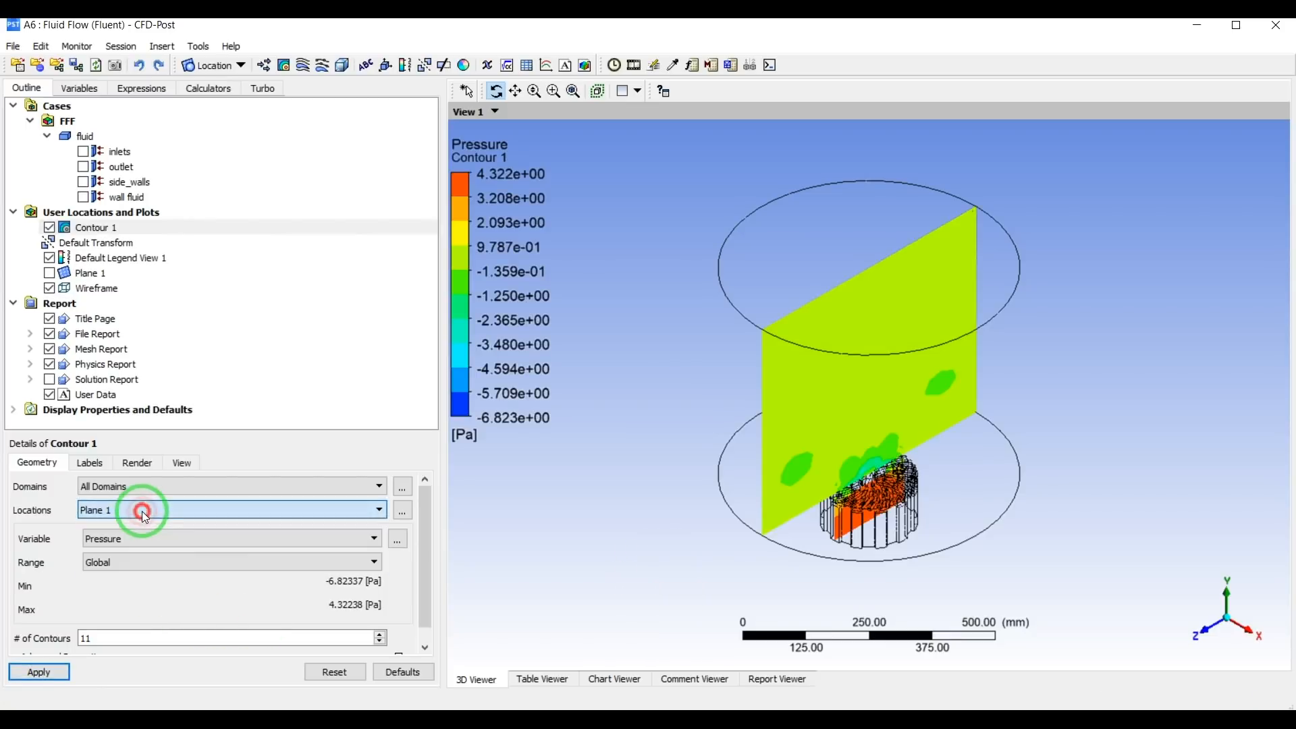
# Change the contour's variable to Velocity and update the plot.
pyautogui.click(151, 540)
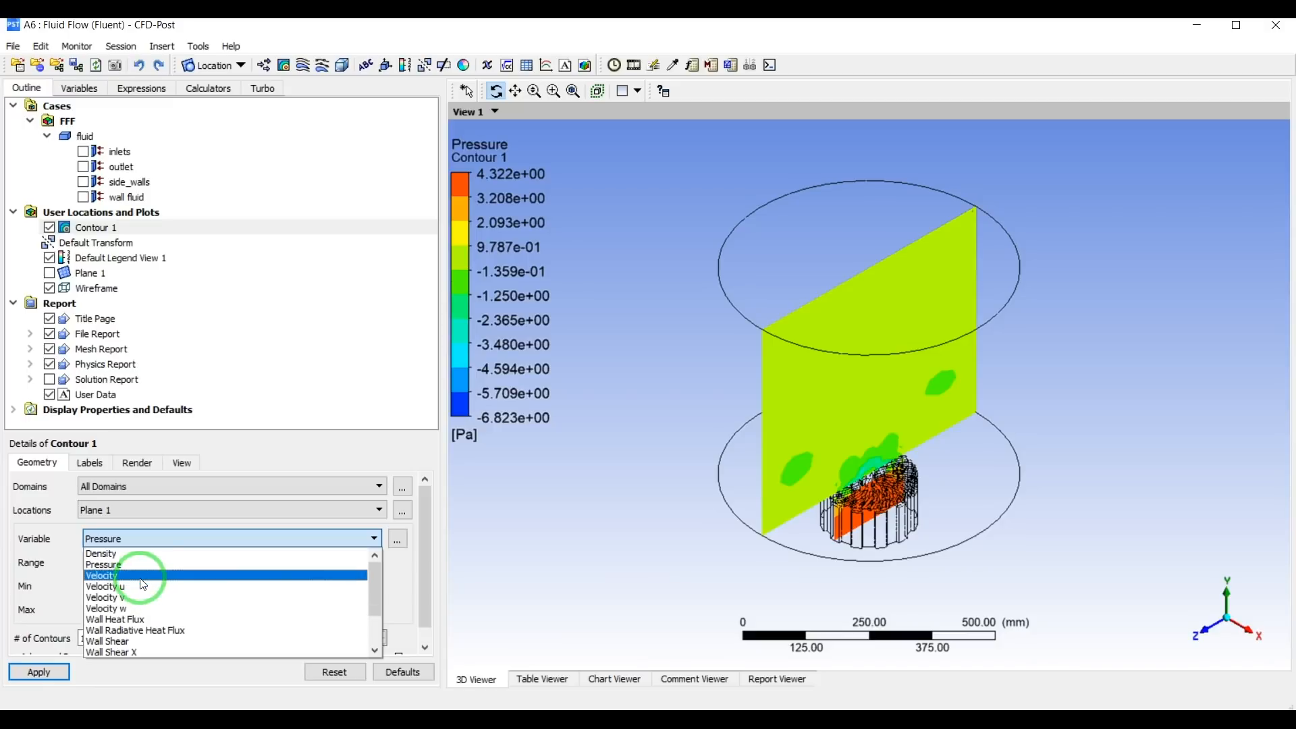
pyautogui.click(139, 576)
pyautogui.click(47, 672)
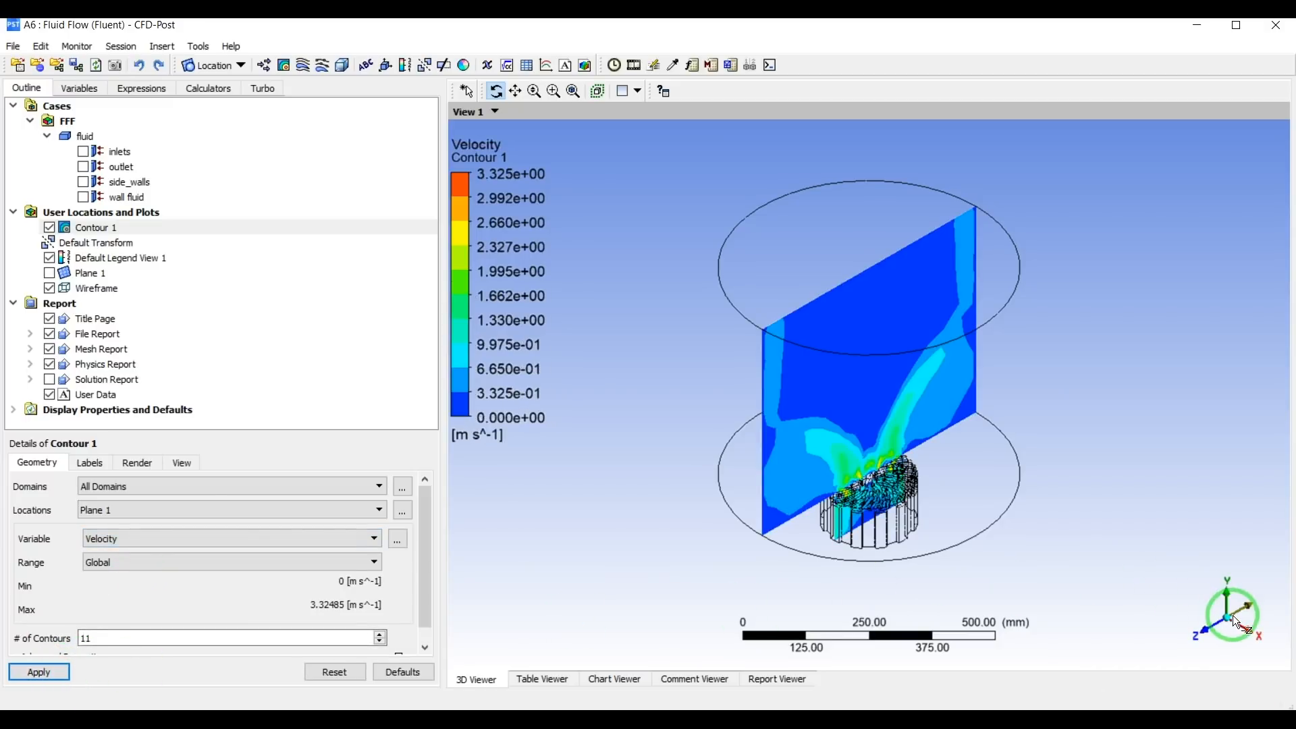
# Set the velocity contour on the YZ plane to 50 contours and turn off its contour lines.
pyautogui.click(1244, 629)
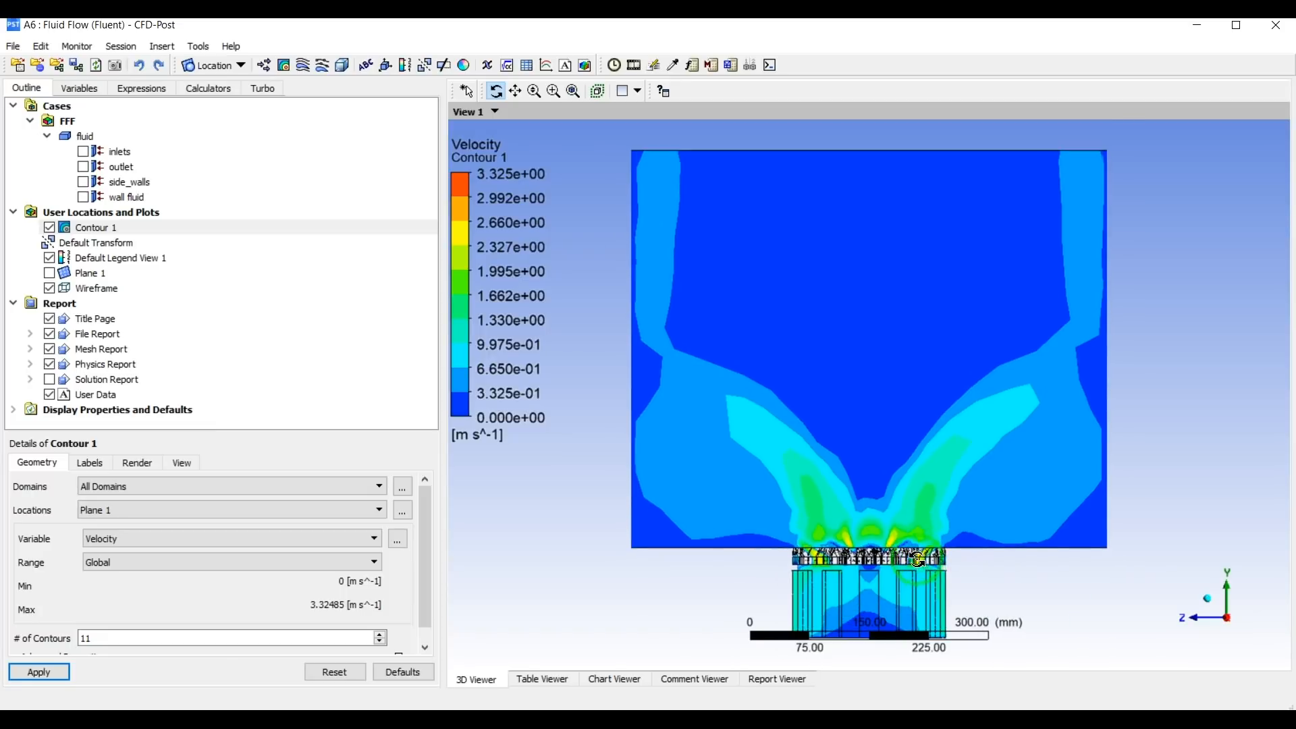
pyautogui.scroll(-1, 104, 611)
pyautogui.click(108, 620)
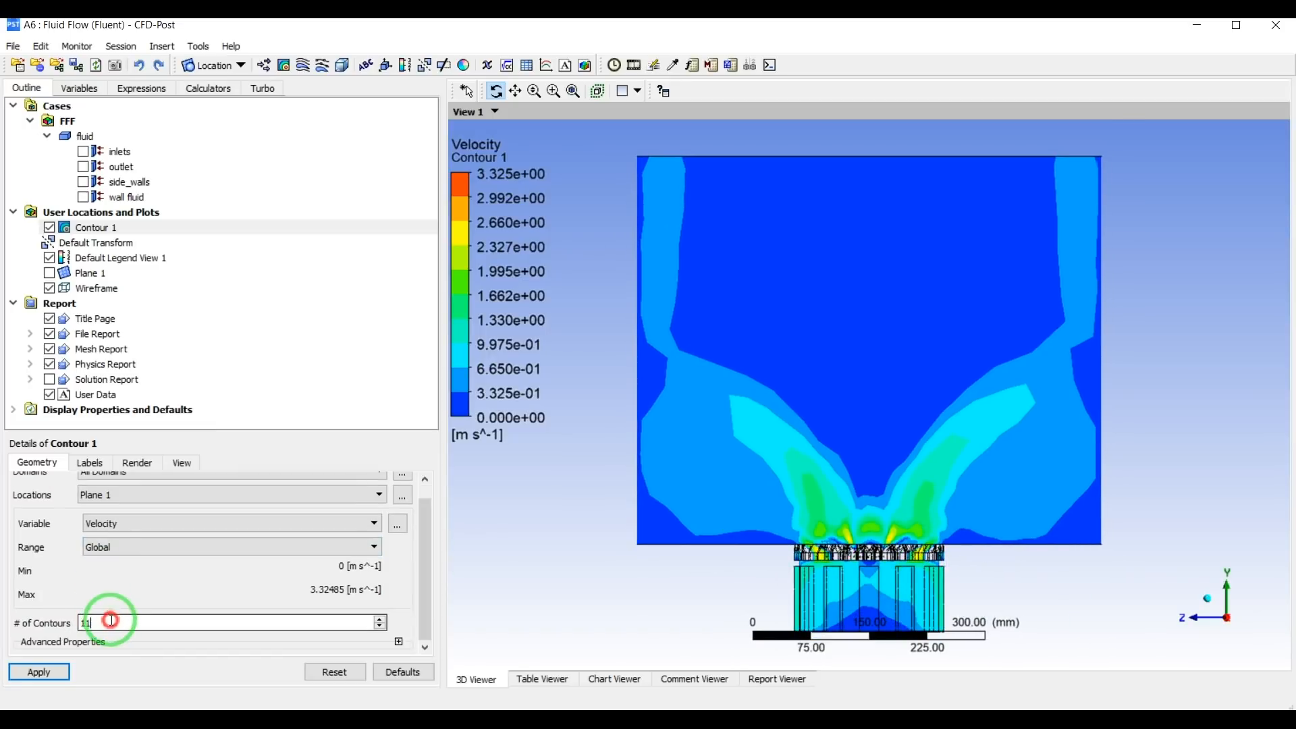
pyautogui.write('50')
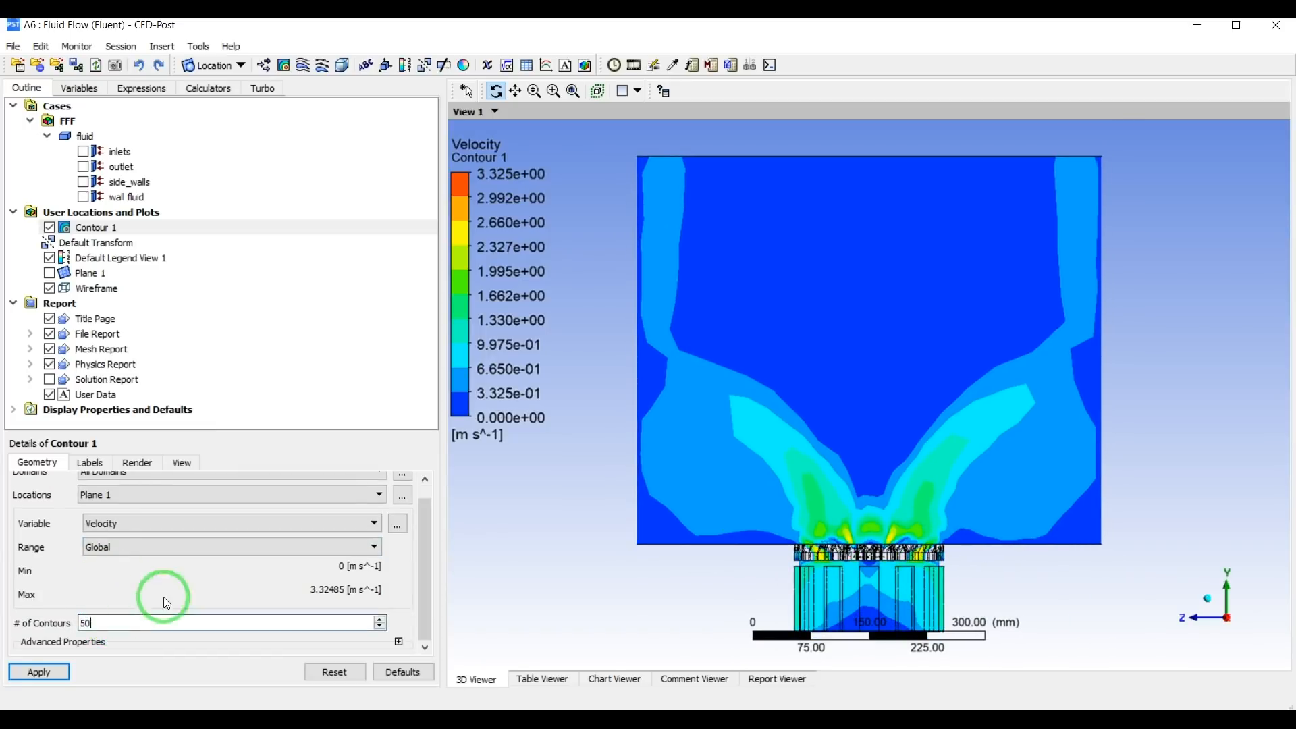
pyautogui.click(146, 470)
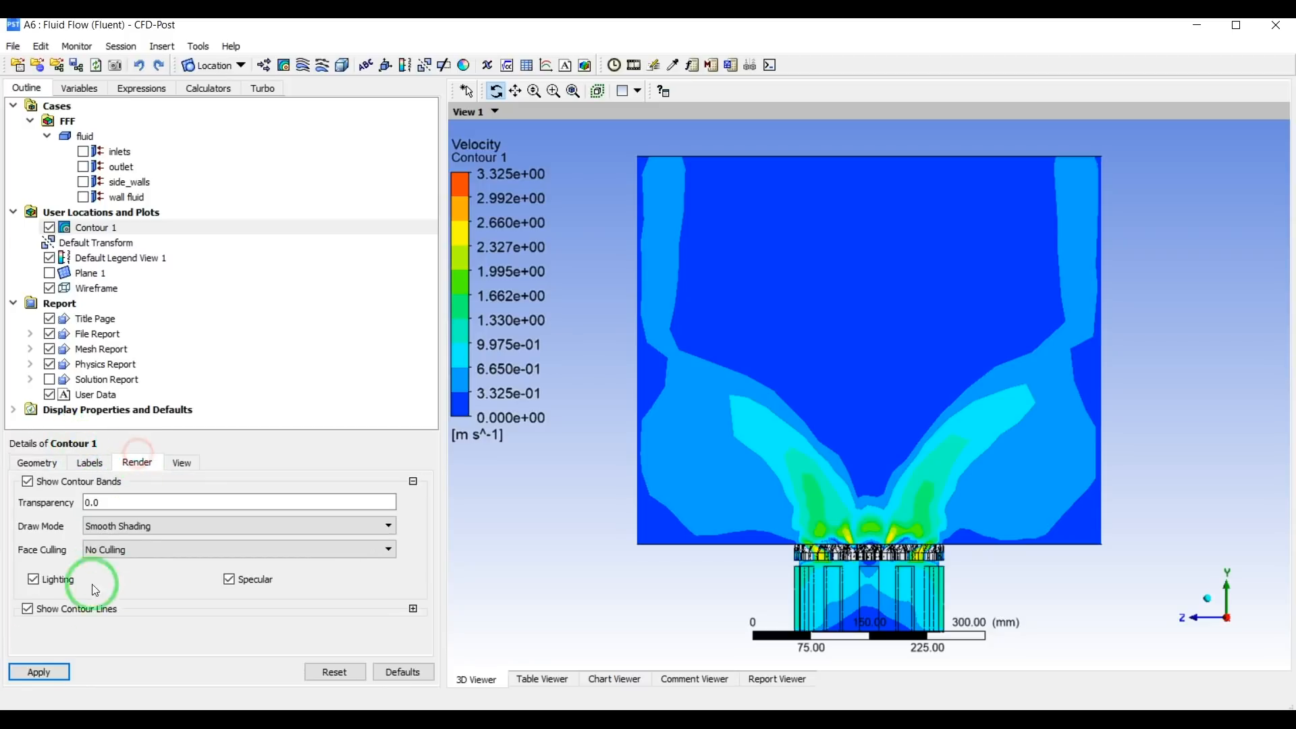
pyautogui.click(67, 615)
pyautogui.click(39, 671)
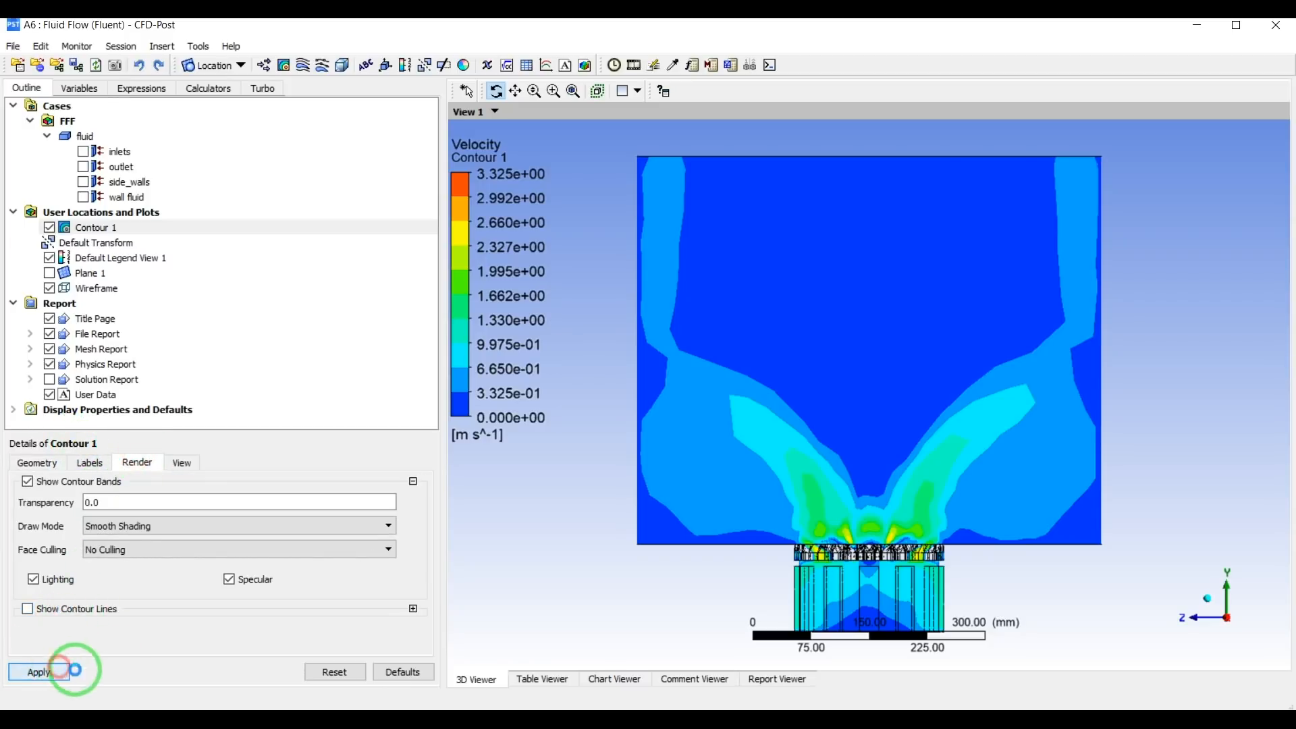
# Hide the wireframe and examine the velocity contour around the diffuser, looking along the X axis.
pyautogui.moveTo(824, 477); pyautogui.dragTo(725, 480)
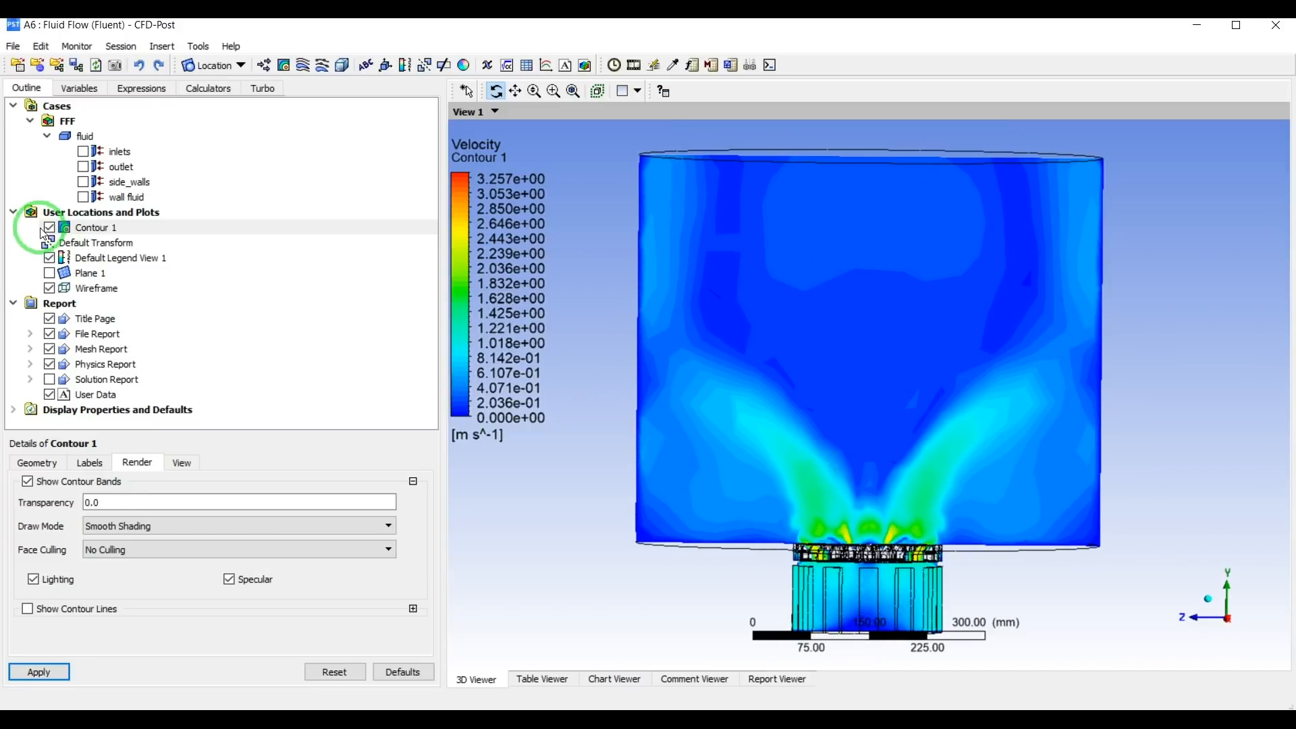
pyautogui.click(49, 288)
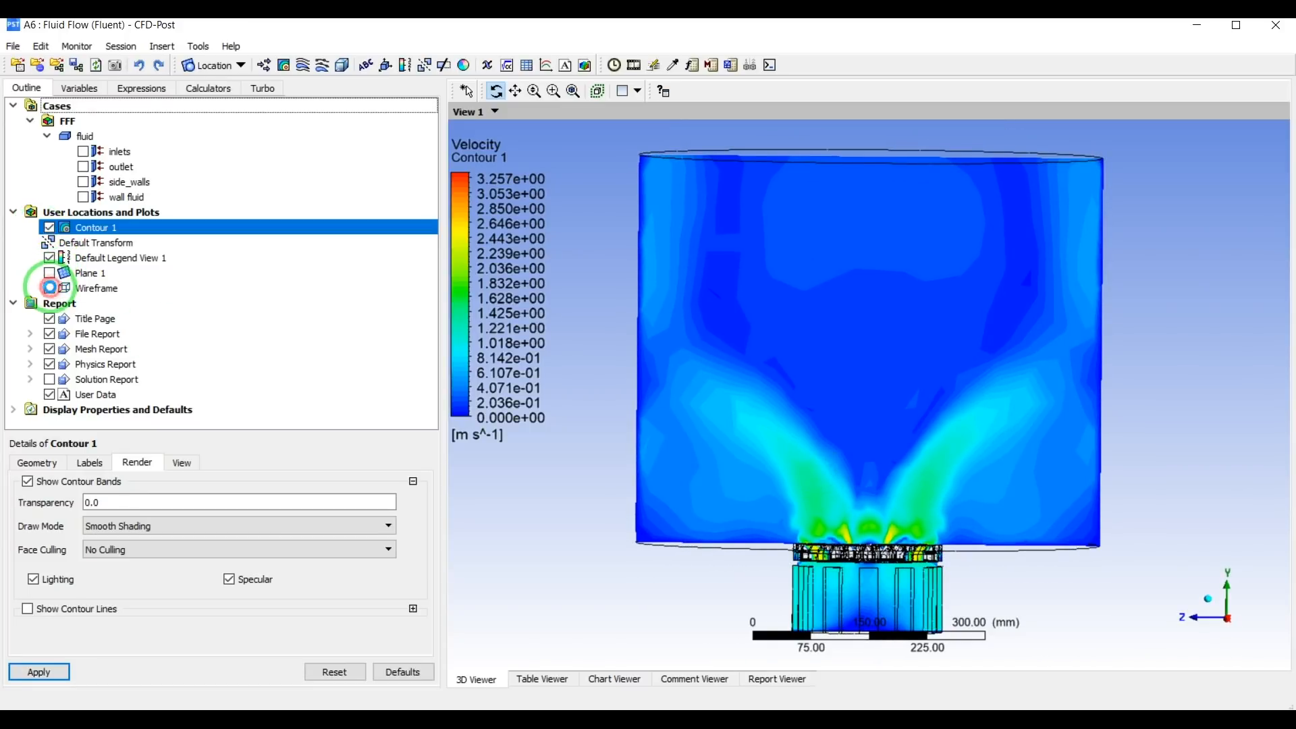
pyautogui.click(1229, 620)
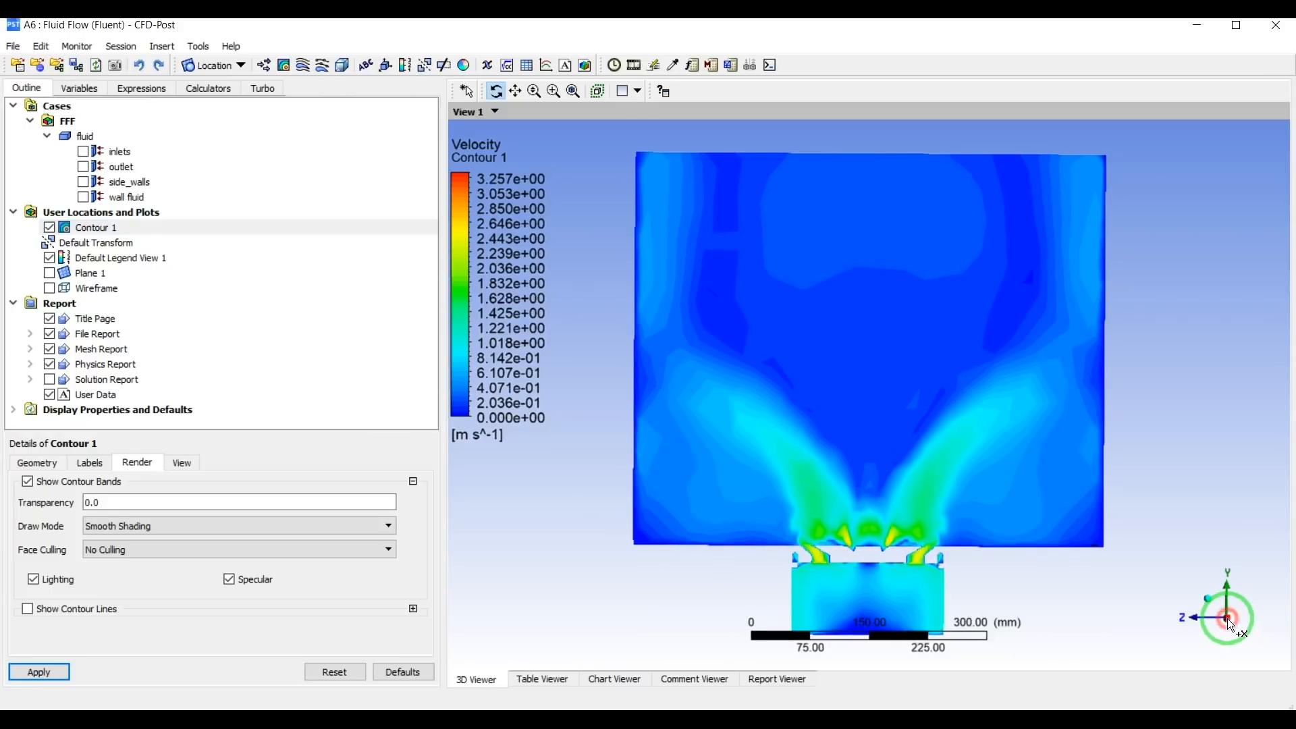
pyautogui.moveTo(910, 464); pyautogui.dragTo(903, 375, button='middle')
pyautogui.moveTo(902, 376); pyautogui.dragTo(875, 480)
pyautogui.hotkey('ctrl', 'Up')
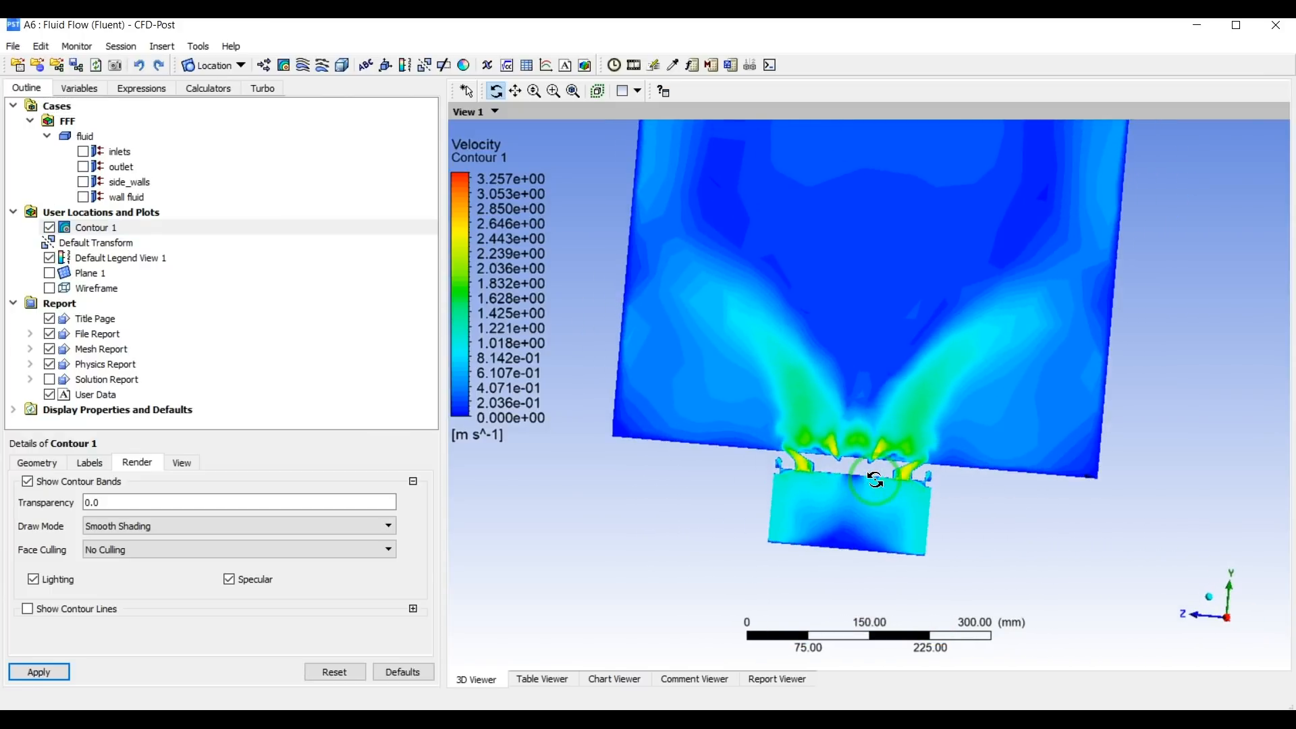
pyautogui.click(1225, 620)
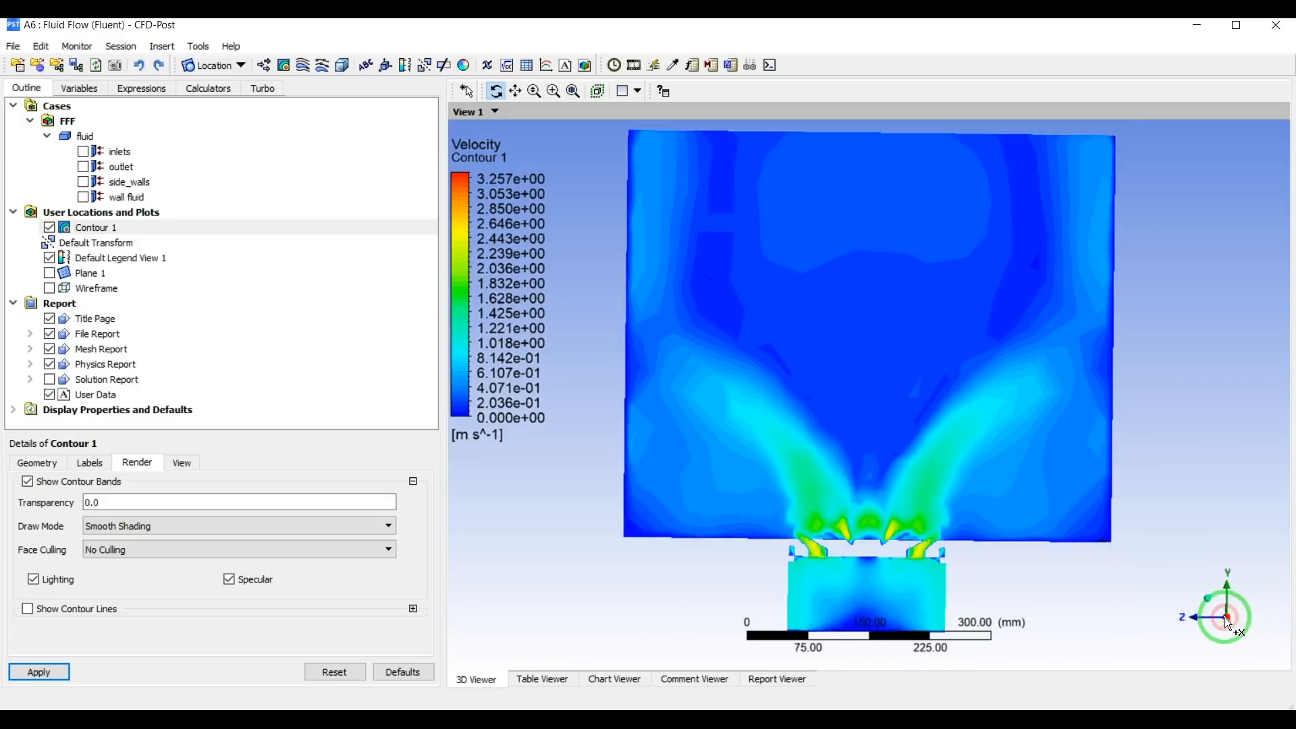
pyautogui.scroll(6, 937, 562)
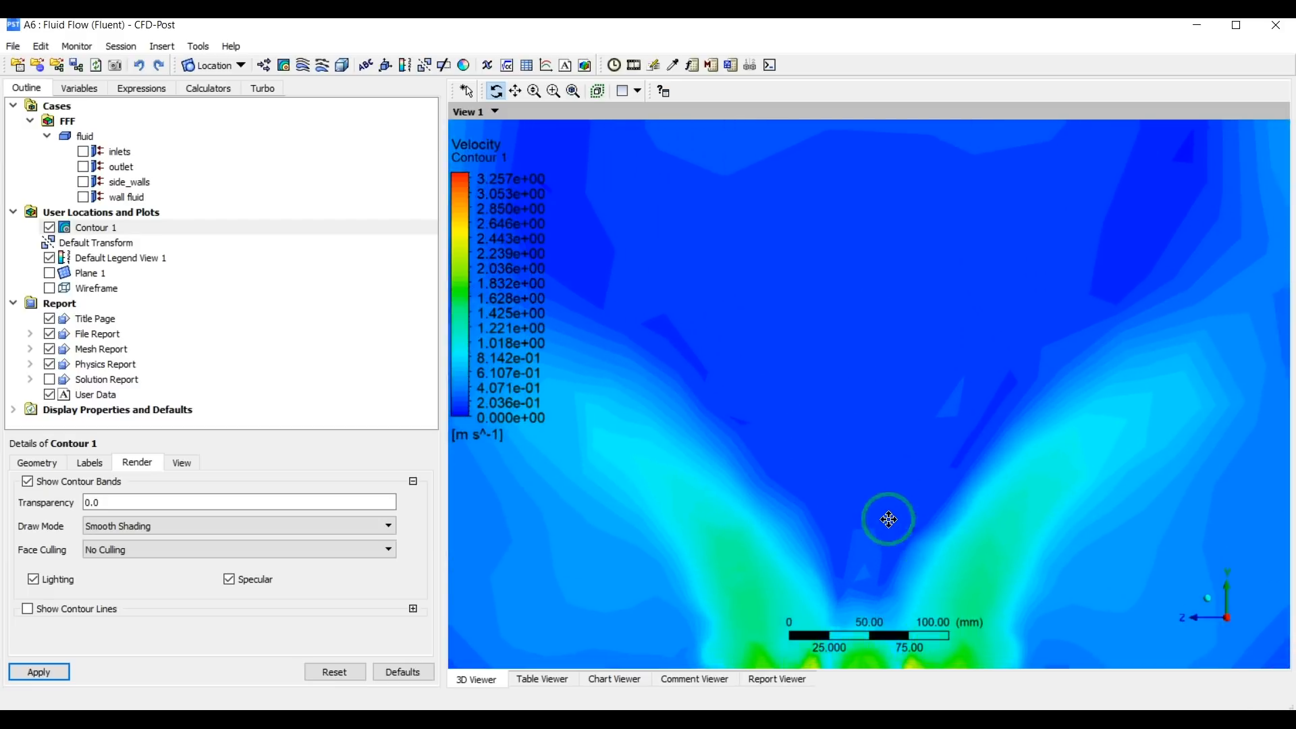
pyautogui.scroll(-6, 964, 275)
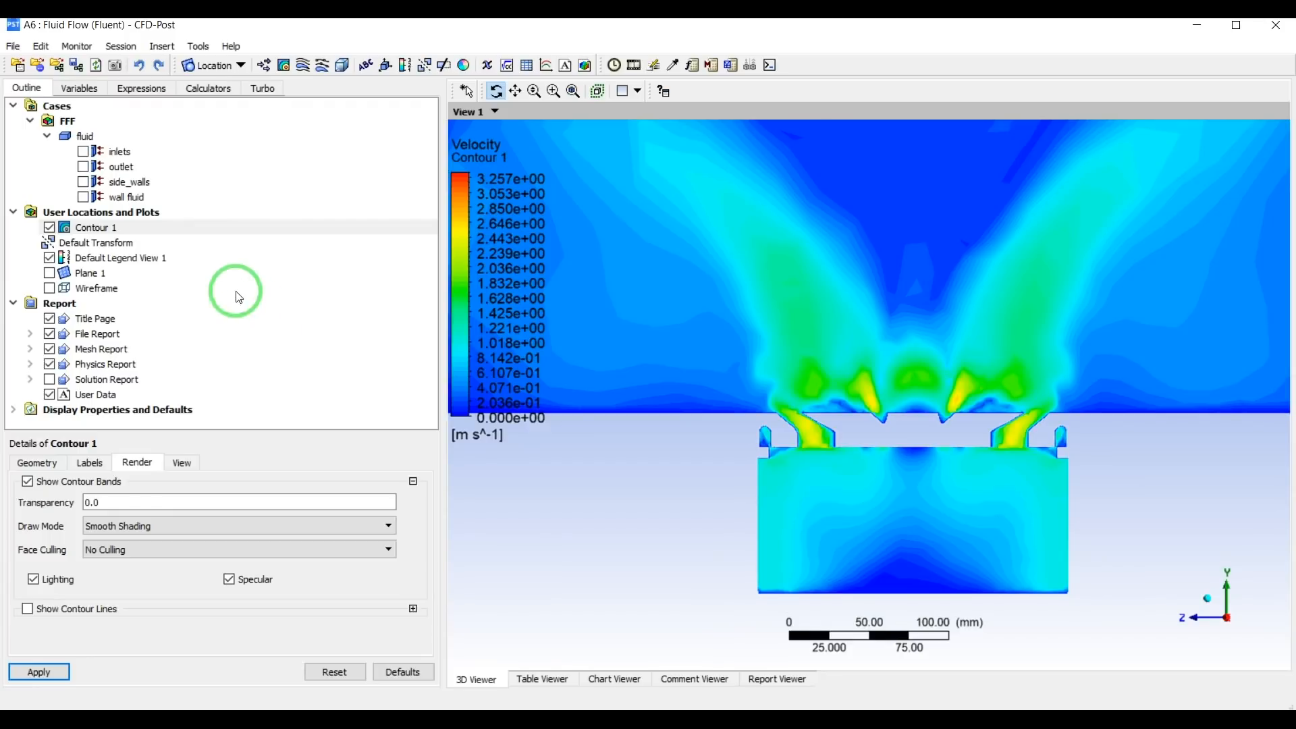
# Set the default legend's number format to Fixed with a precision of 2.
pyautogui.click(88, 259)
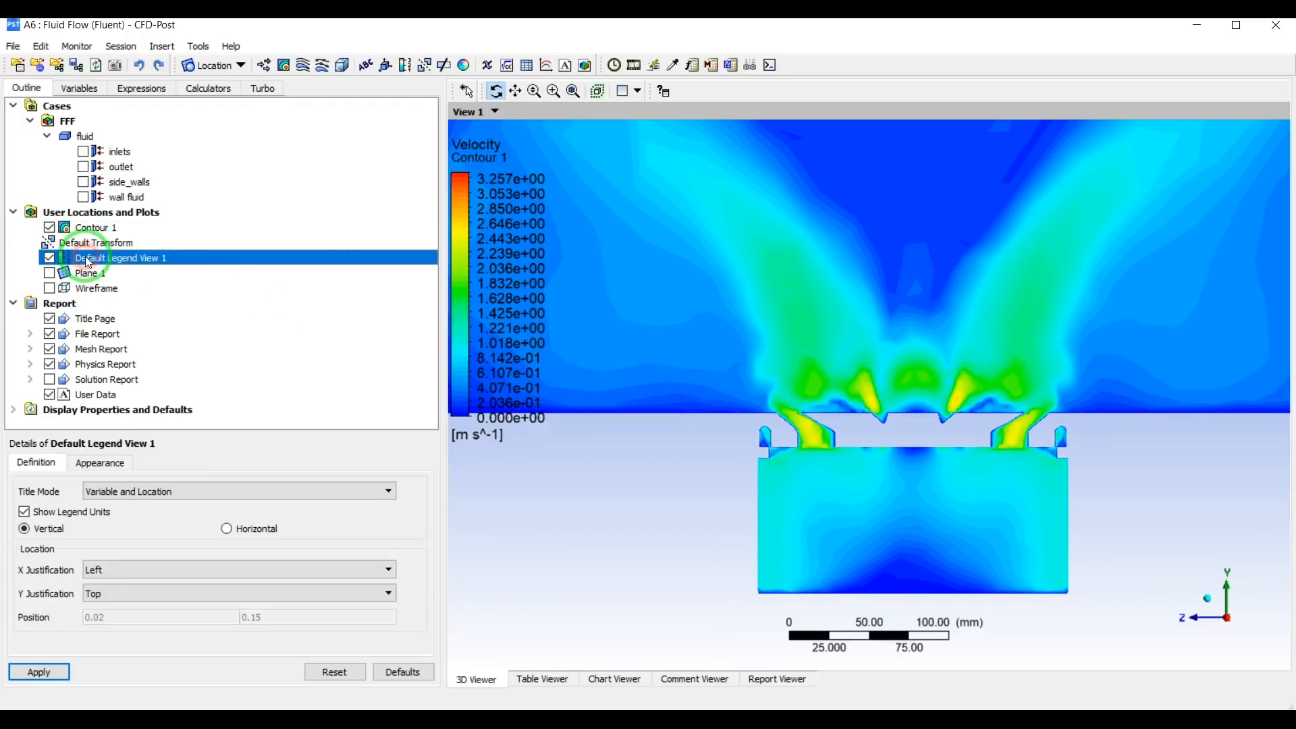
pyautogui.click(100, 462)
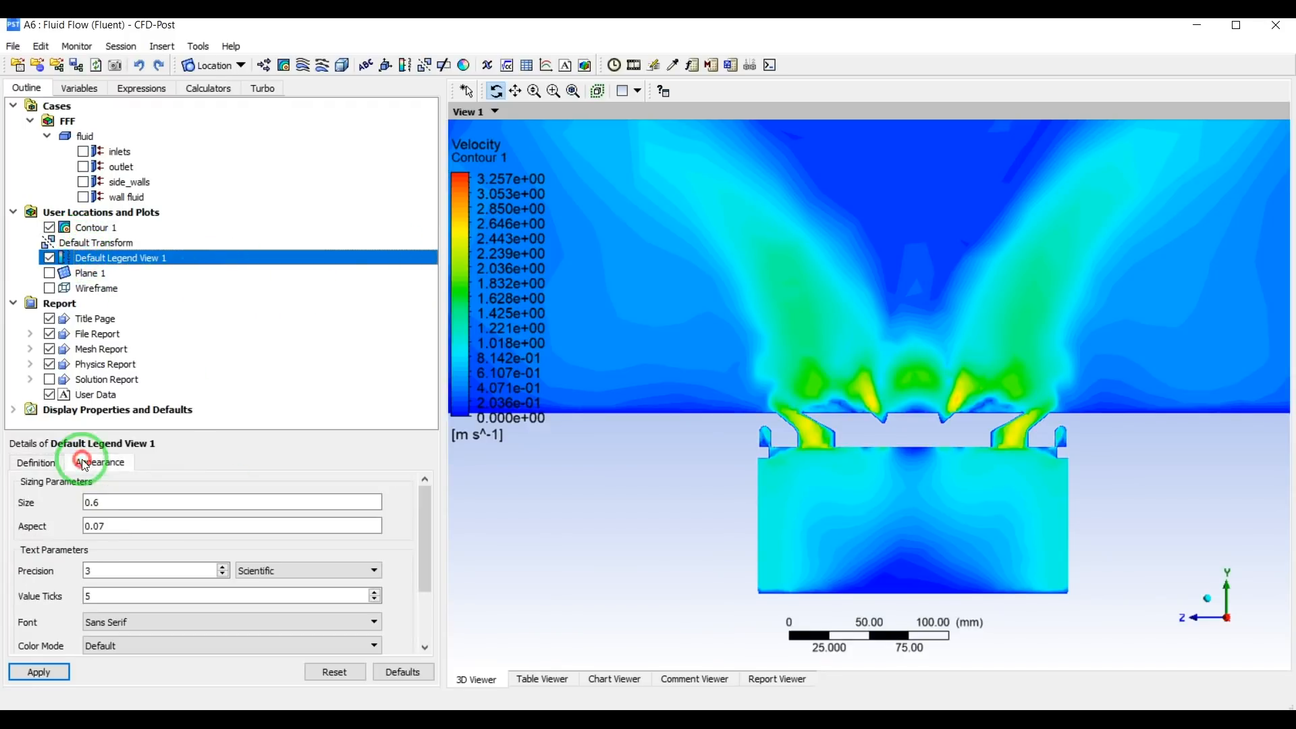
pyautogui.click(277, 571)
pyautogui.click(278, 584)
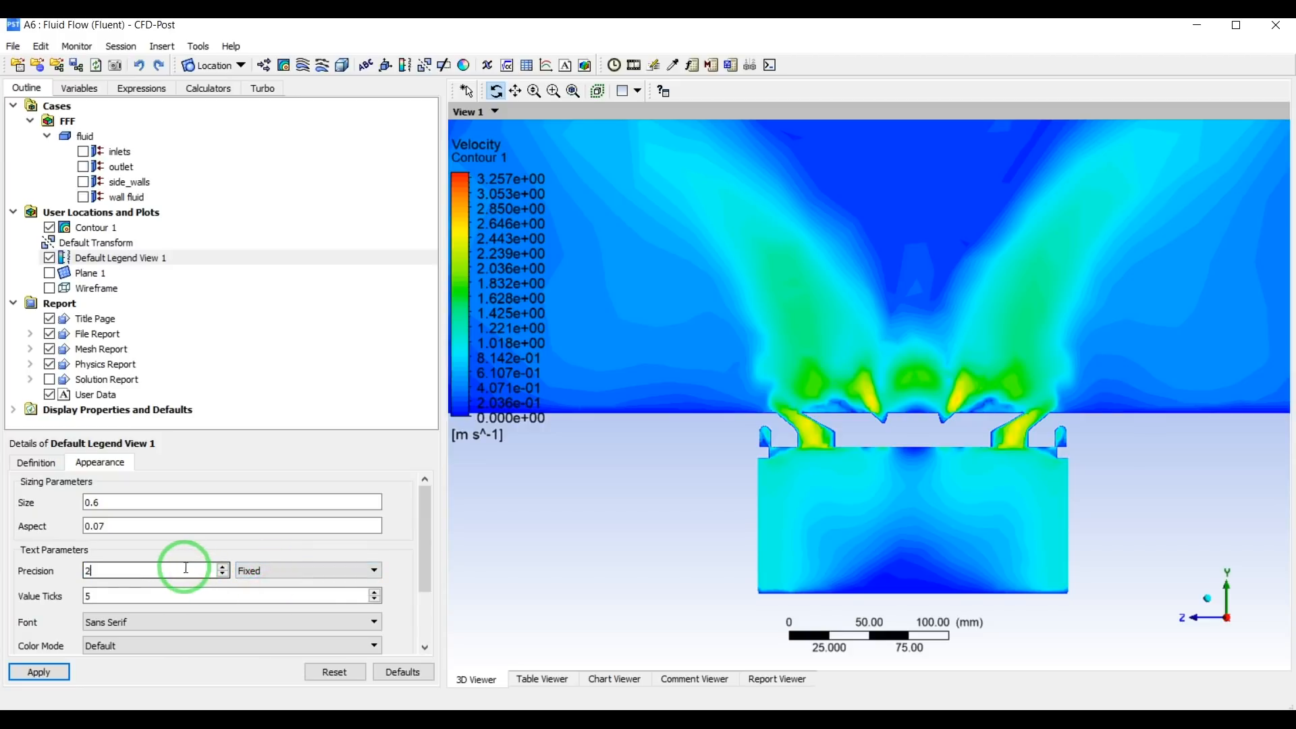
pyautogui.click(53, 673)
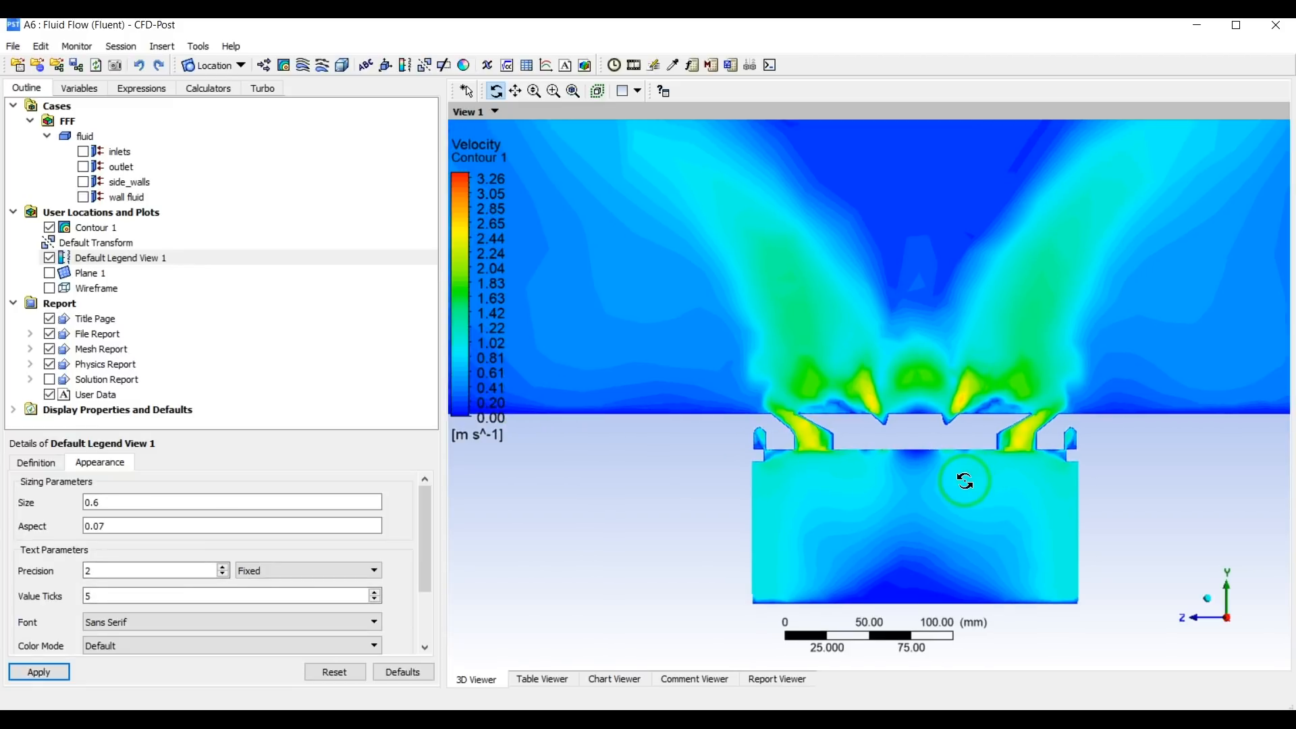
# Hide the velocity contour and show the wireframe again.
pyautogui.scroll(-4, 965, 480)
pyautogui.moveTo(896, 381); pyautogui.dragTo(888, 501, button='middle')
pyautogui.moveTo(882, 498); pyautogui.dragTo(1137, 598)
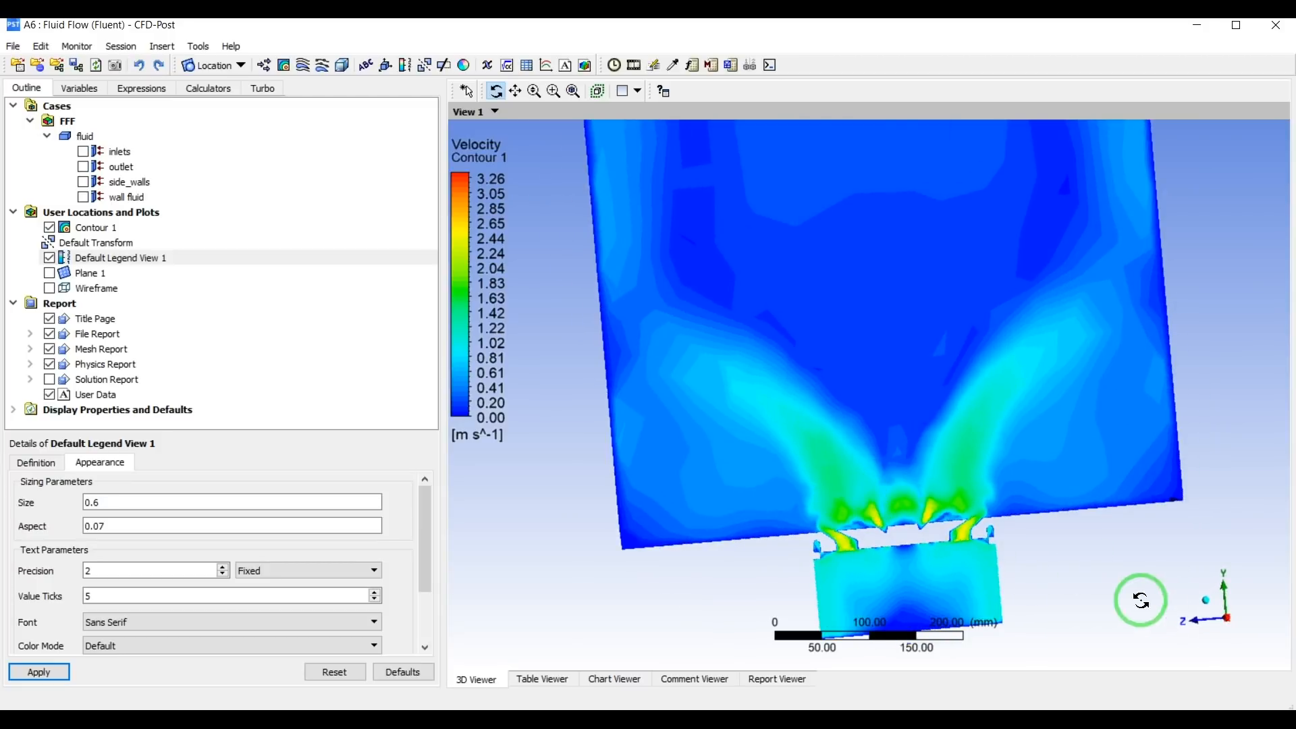
pyautogui.click(1230, 621)
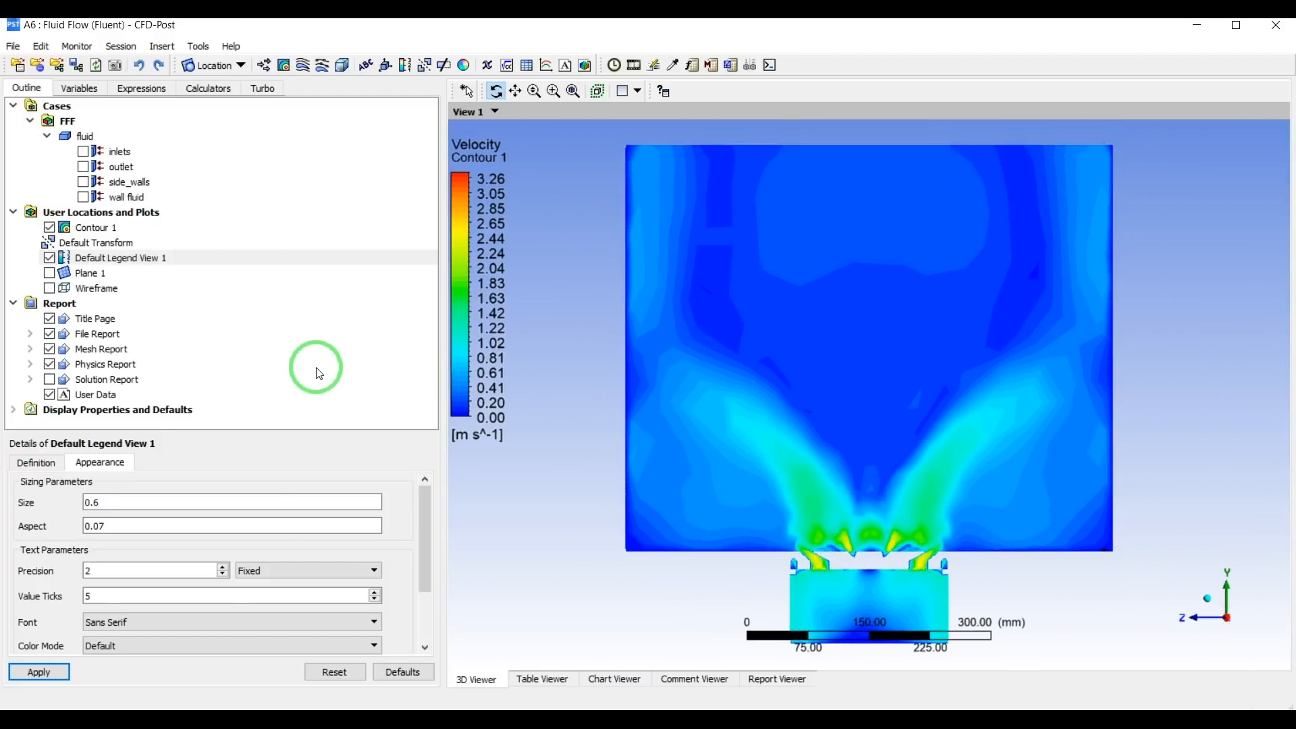
pyautogui.click(49, 229)
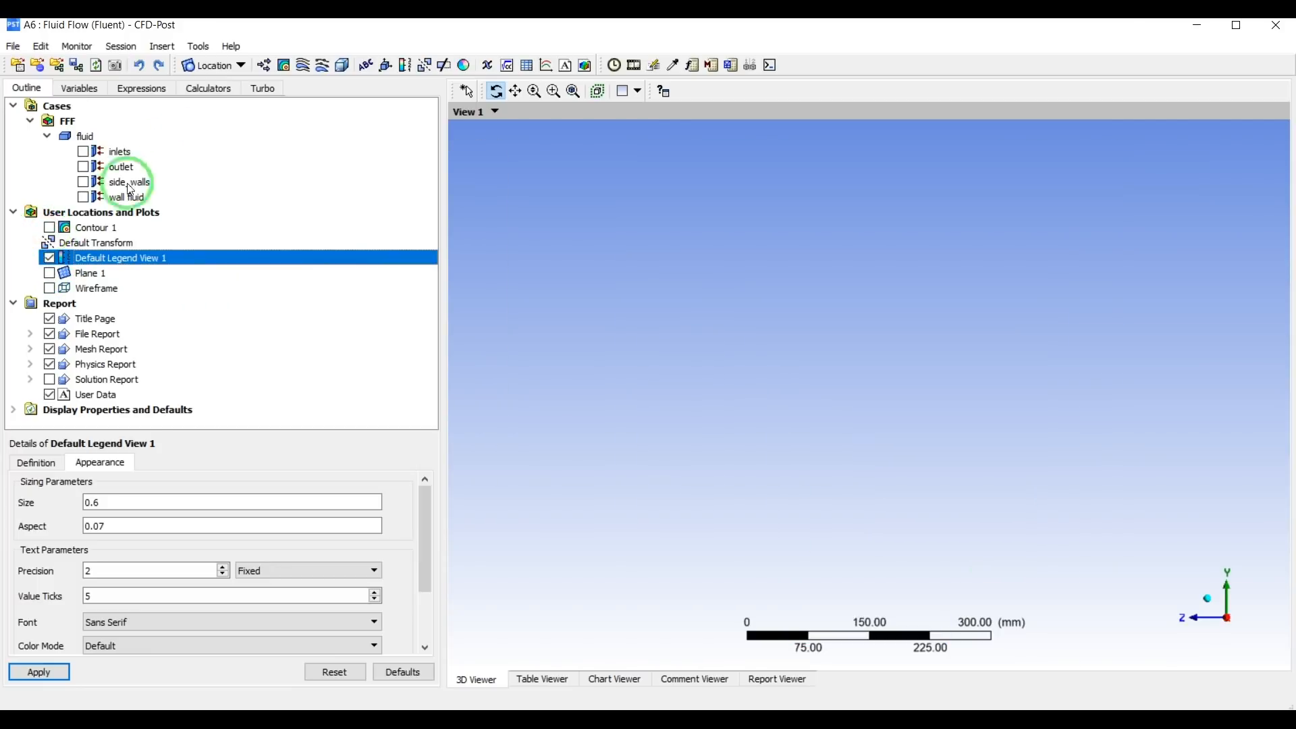
pyautogui.click(49, 289)
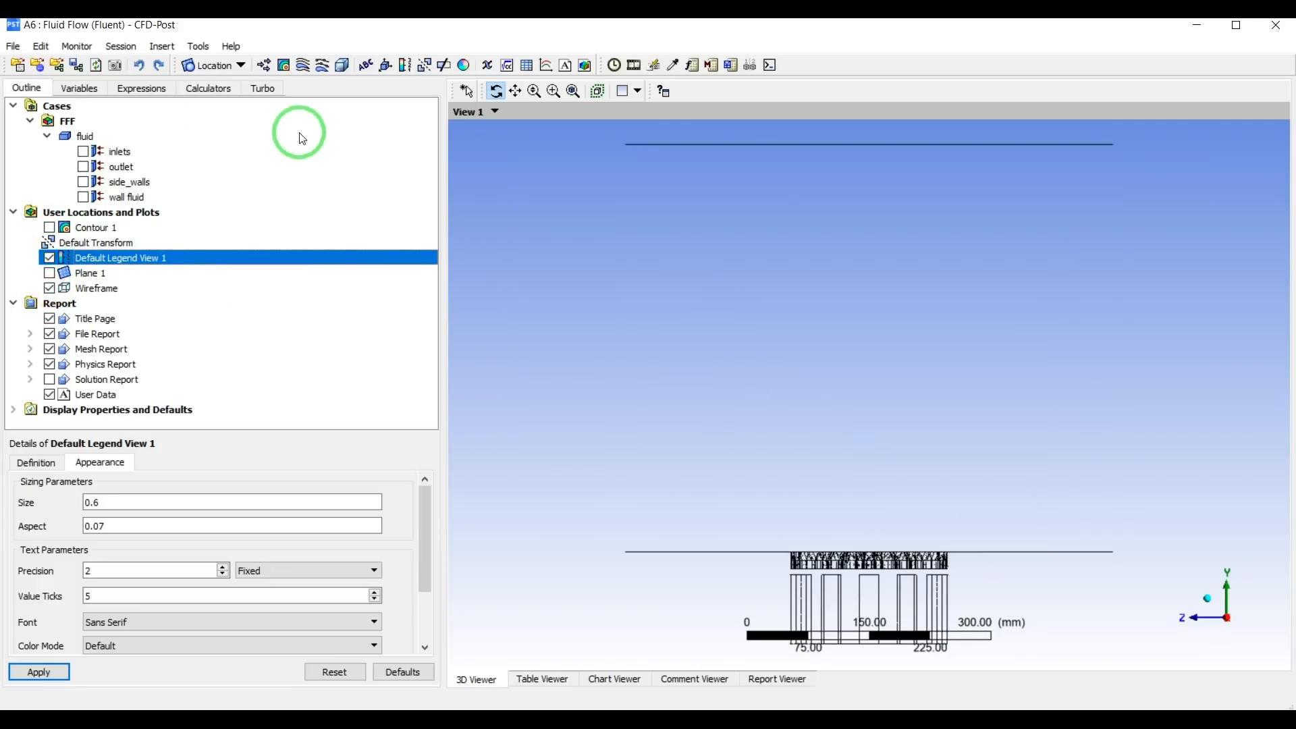
# Create a 3D velocity streamline through all domains starting from the inlets, with 25 equally spaced points.
pyautogui.click(304, 65)
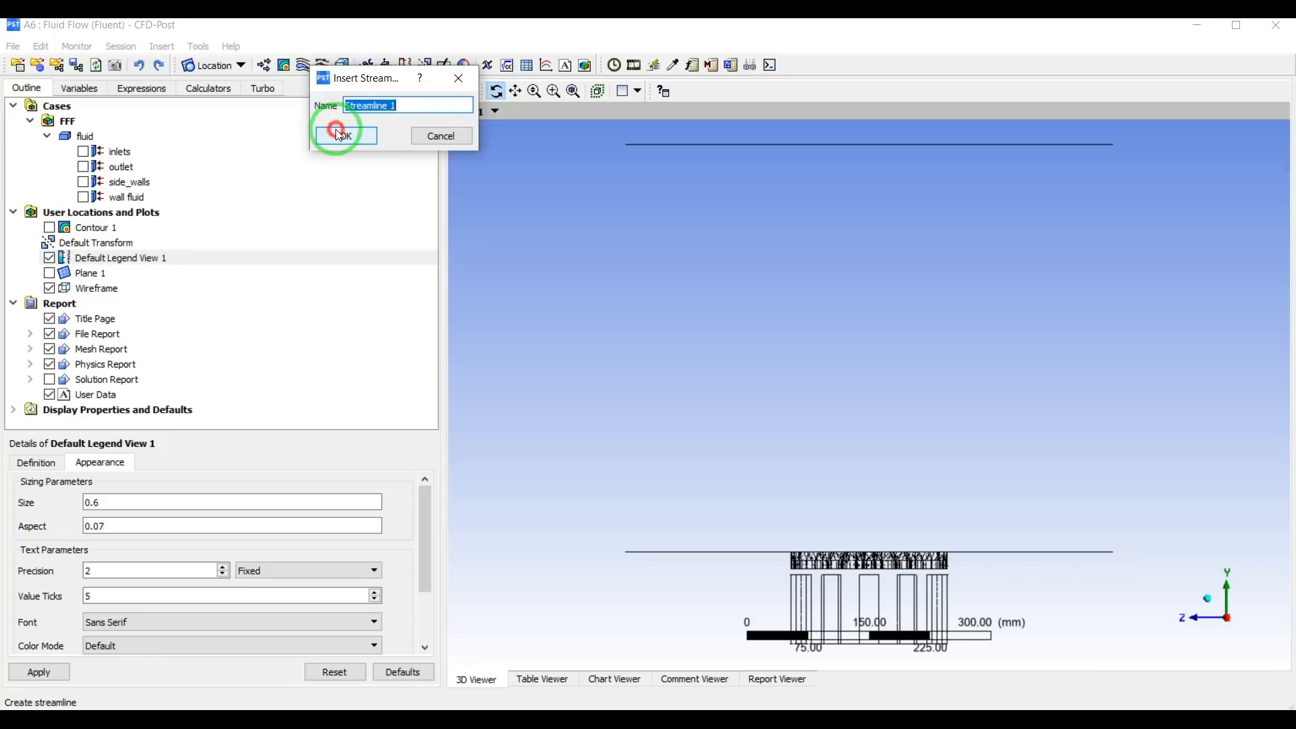
pyautogui.click(340, 135)
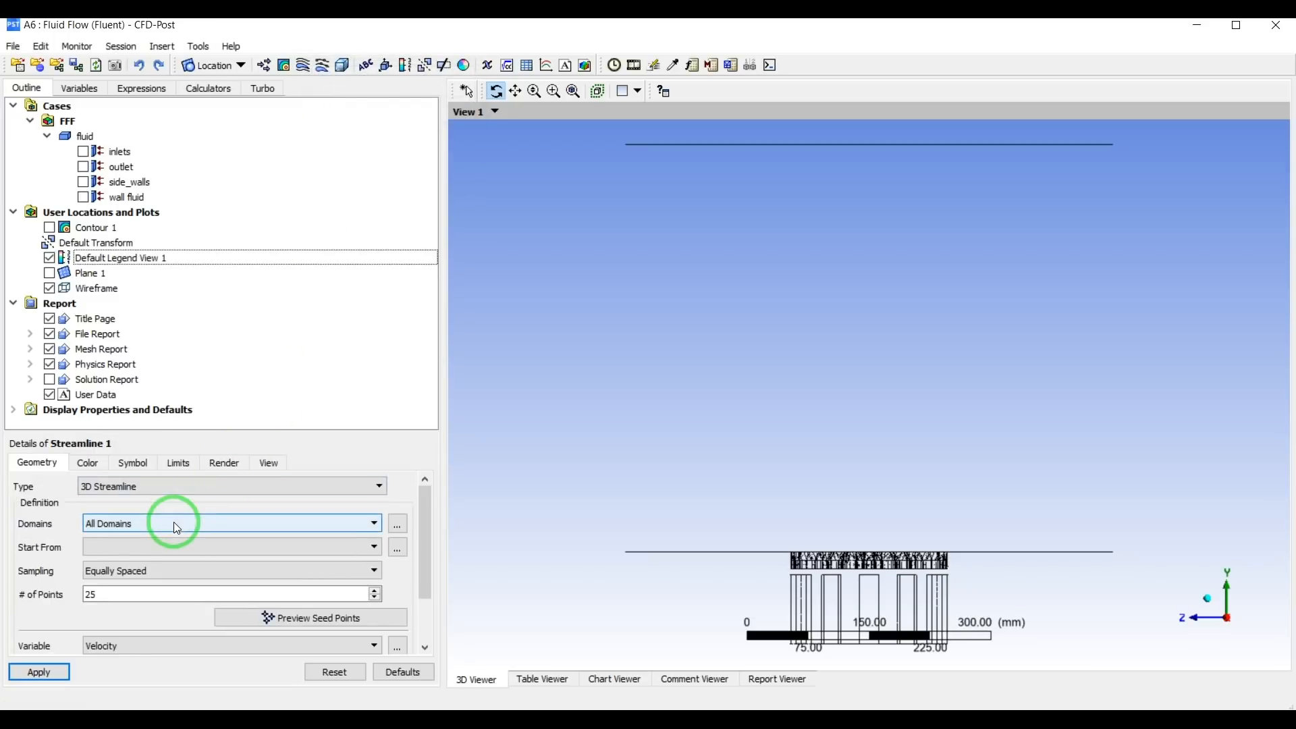
pyautogui.click(134, 544)
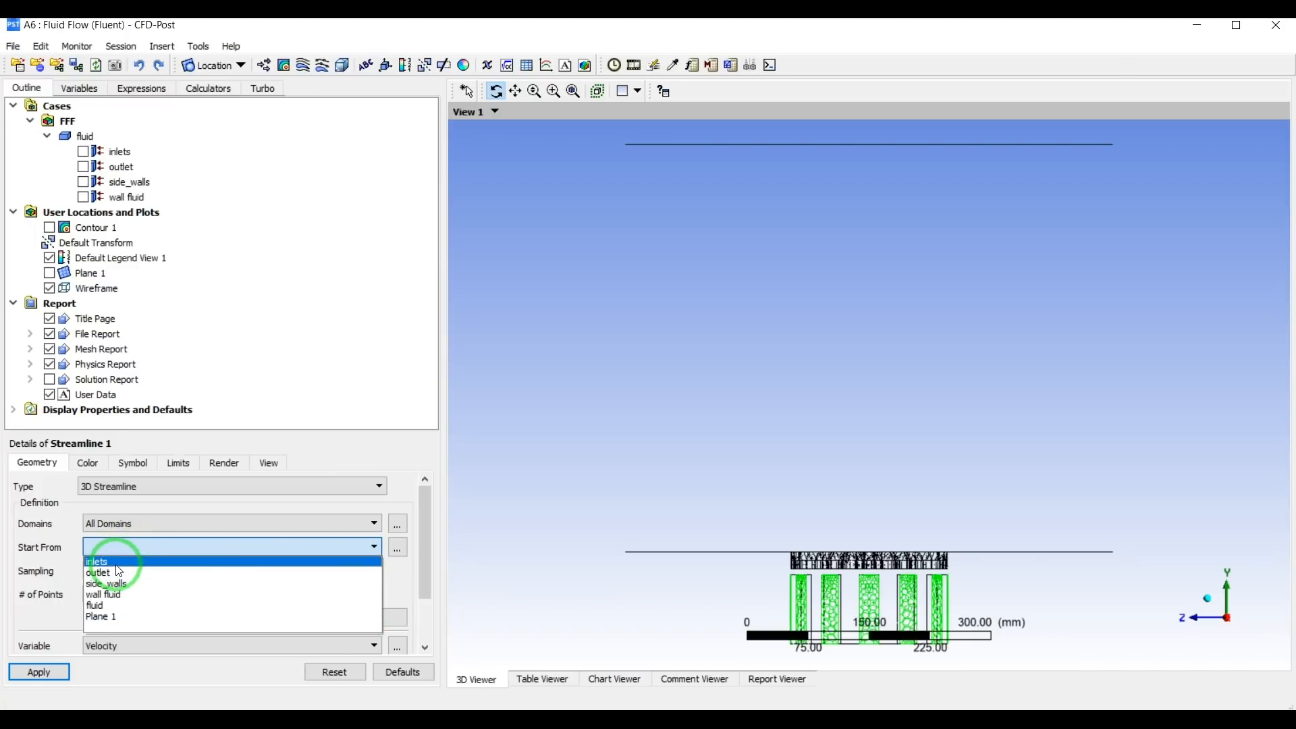
pyautogui.click(118, 565)
pyautogui.click(118, 592)
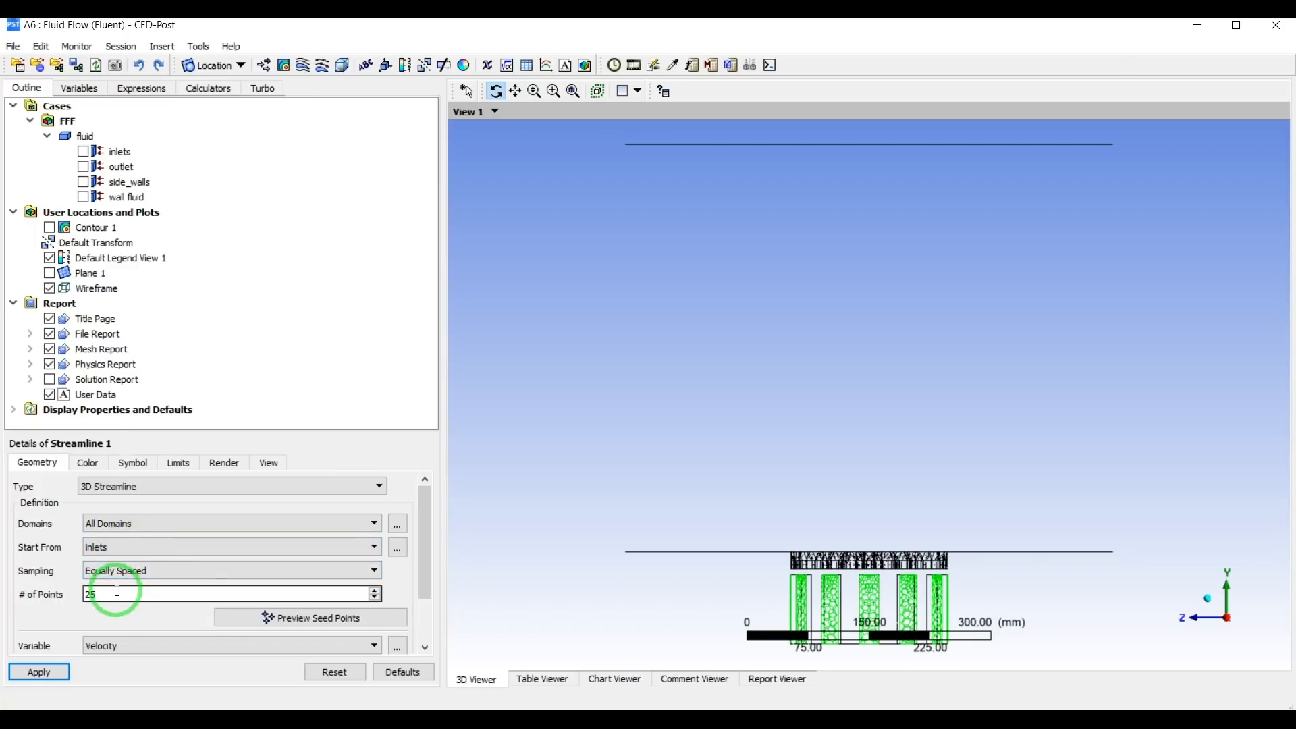
pyautogui.click(54, 669)
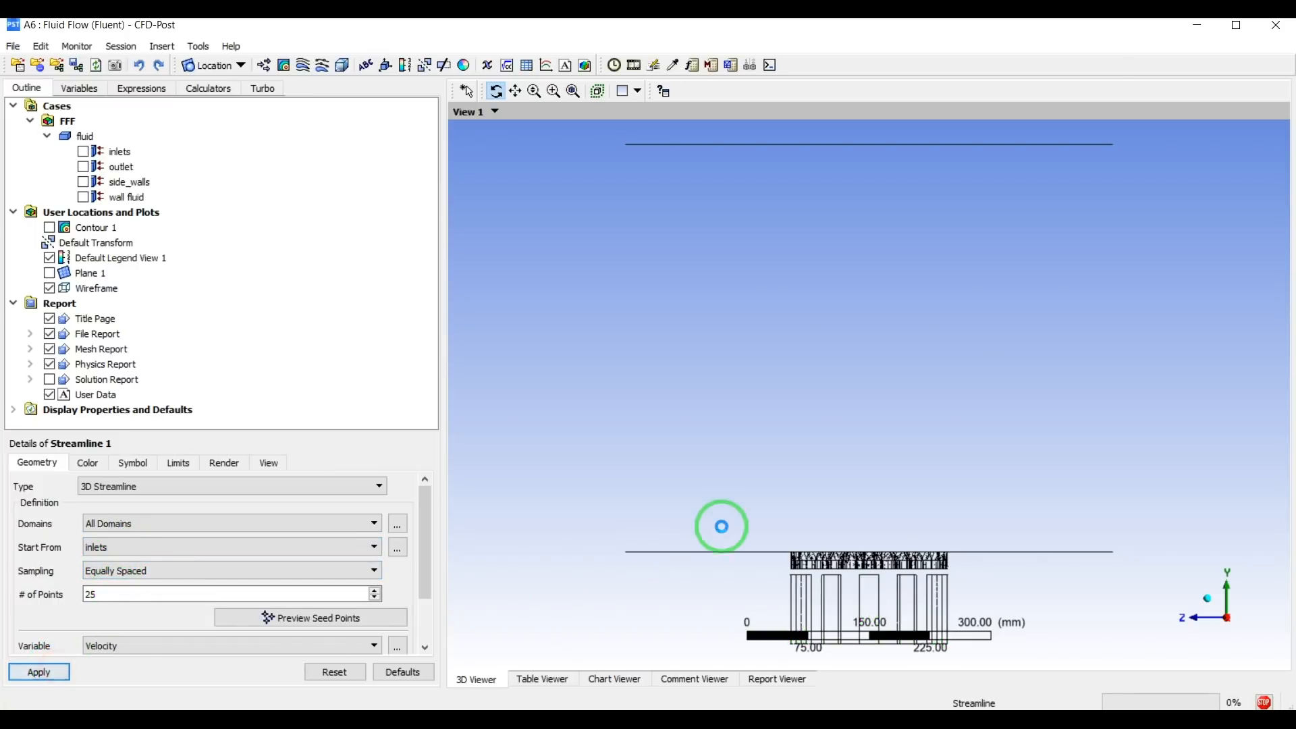
# Set the streamline's number of points to 100 and update the plot.
pyautogui.click(131, 600)
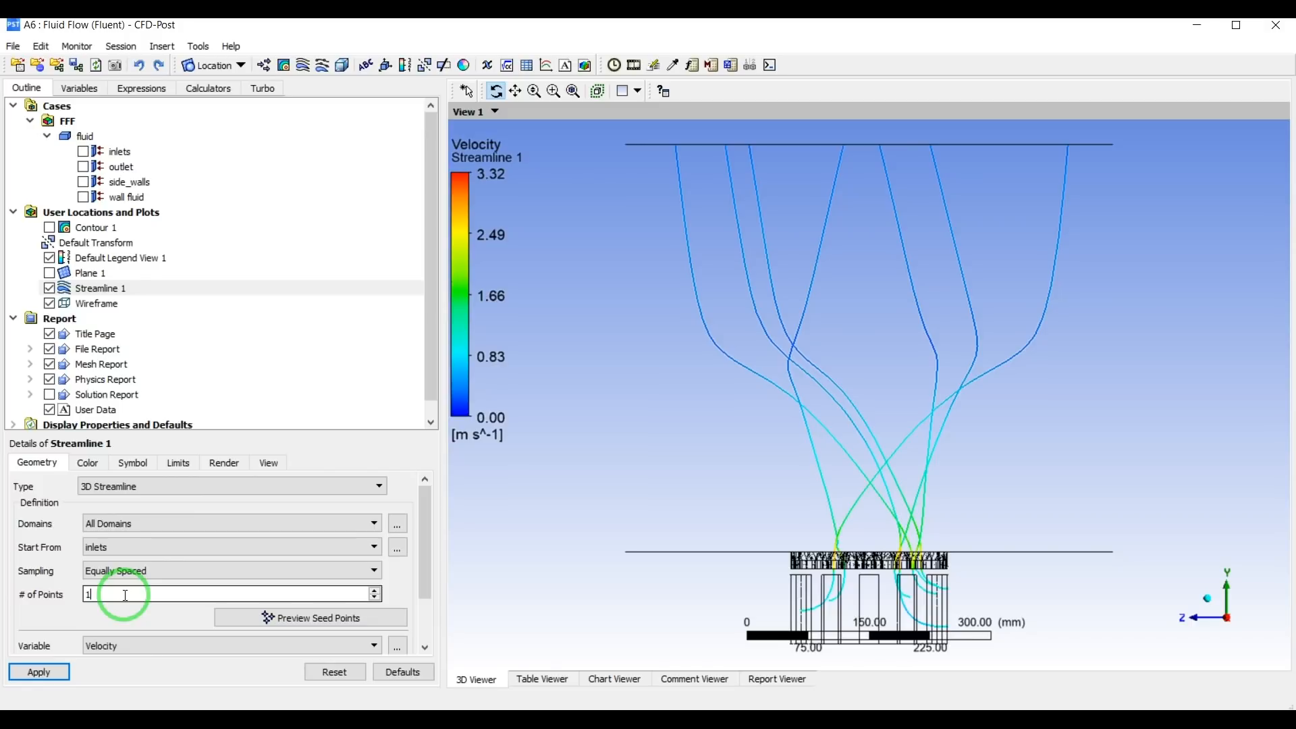
pyautogui.write('00')
pyautogui.click(40, 670)
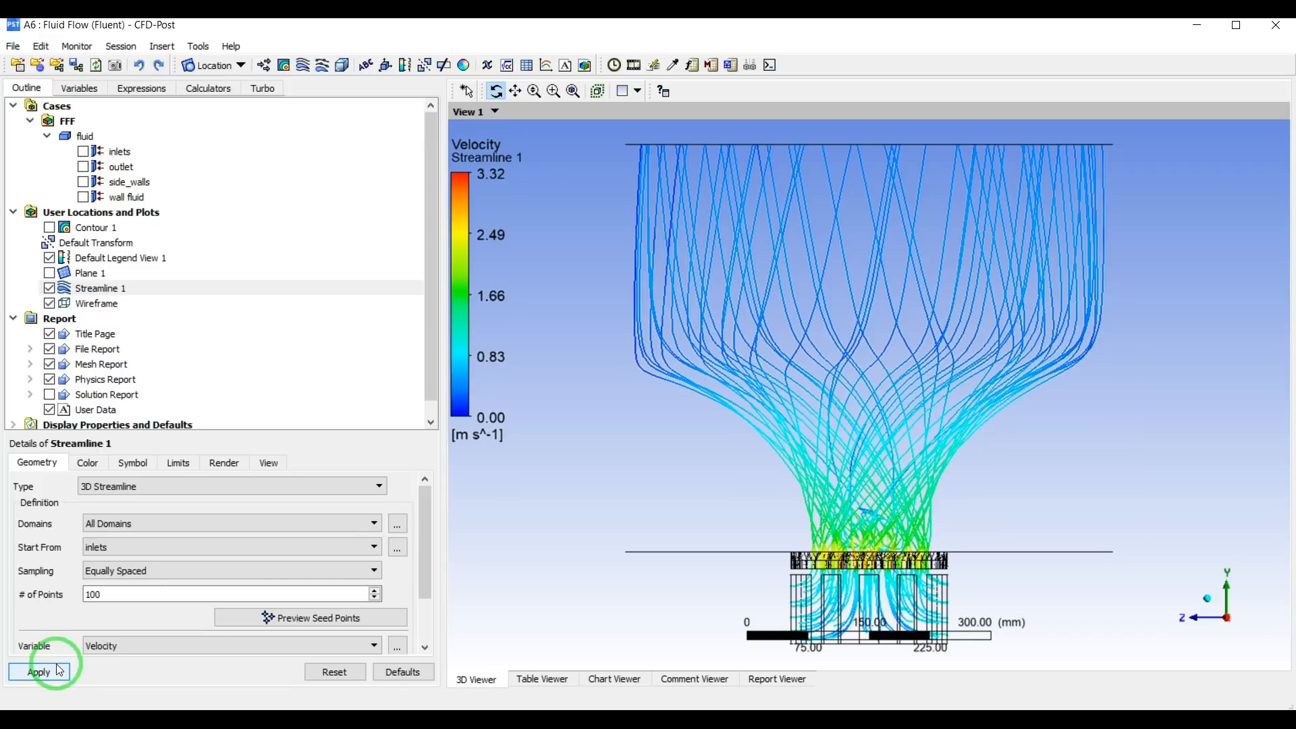
# Change the streamline's stream type to Tube and update the plot.
pyautogui.click(143, 471)
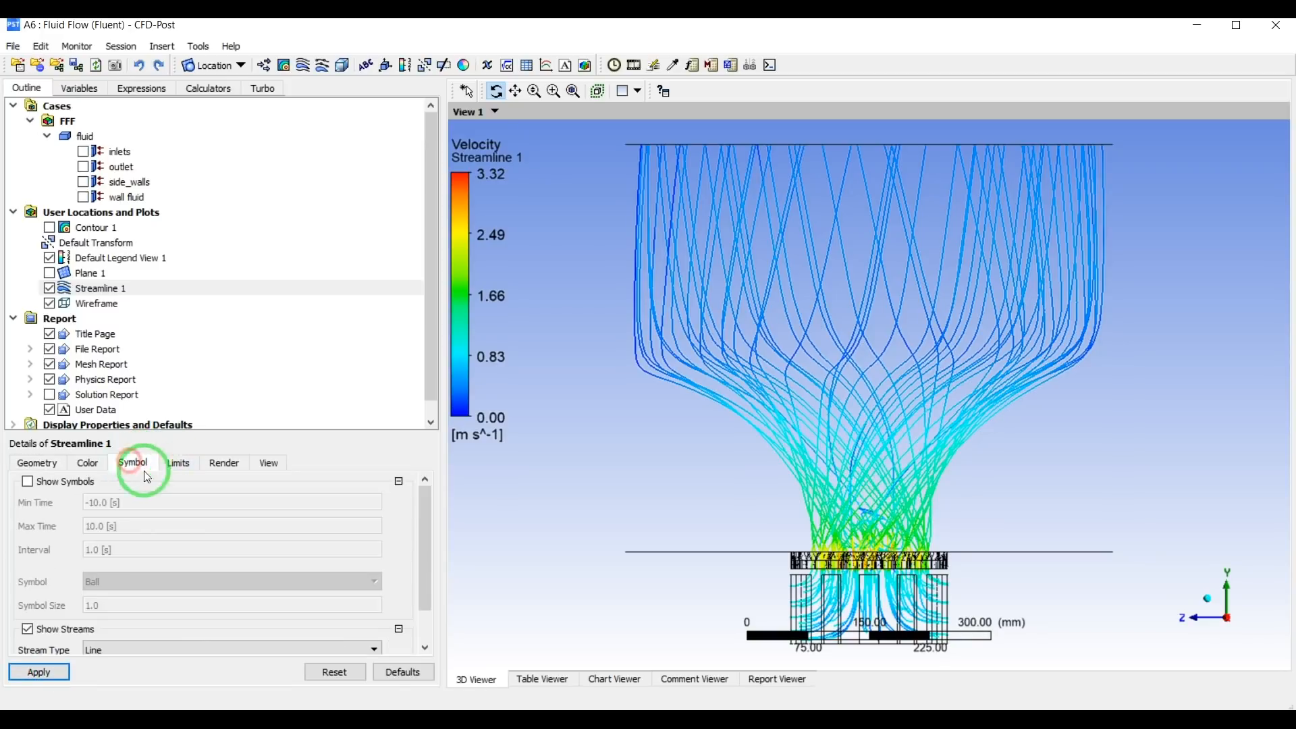
pyautogui.scroll(-1, 149, 600)
pyautogui.click(149, 606)
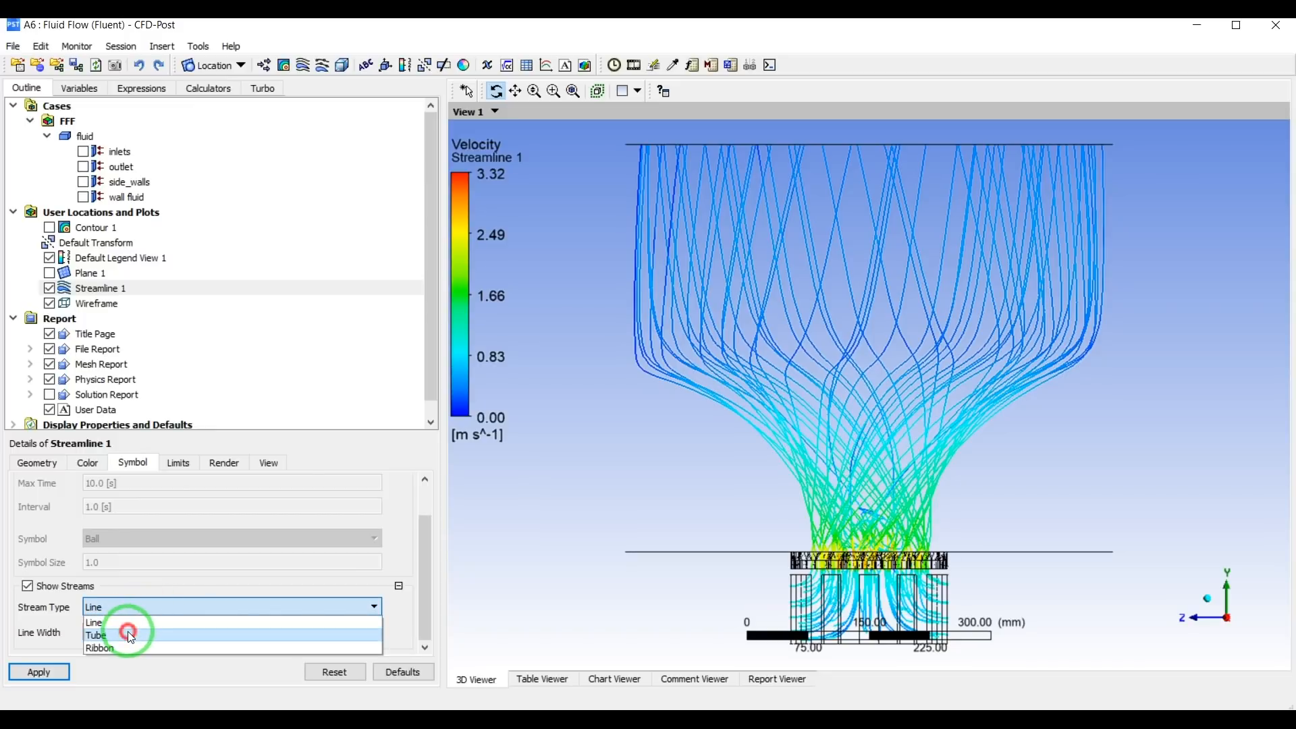
pyautogui.click(128, 634)
pyautogui.click(39, 672)
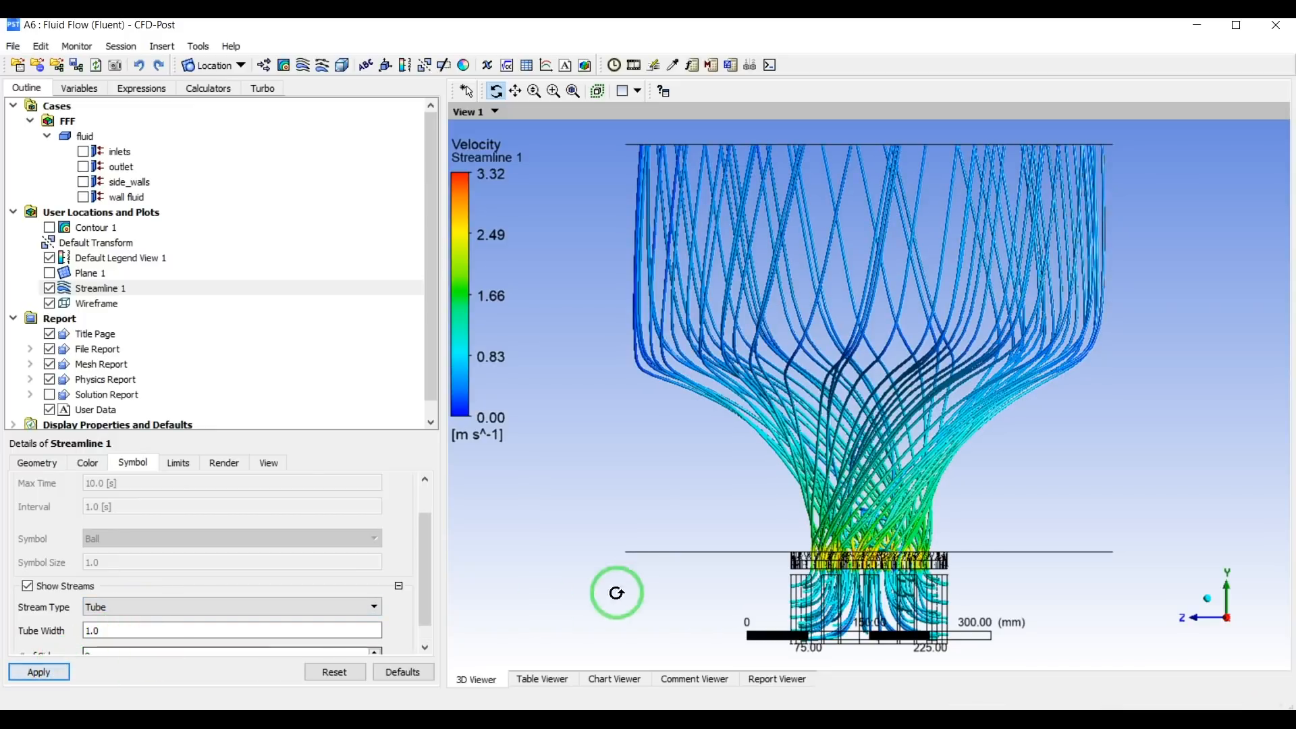
# Try the Ribbon stream type on the streamlines.
pyautogui.click(135, 605)
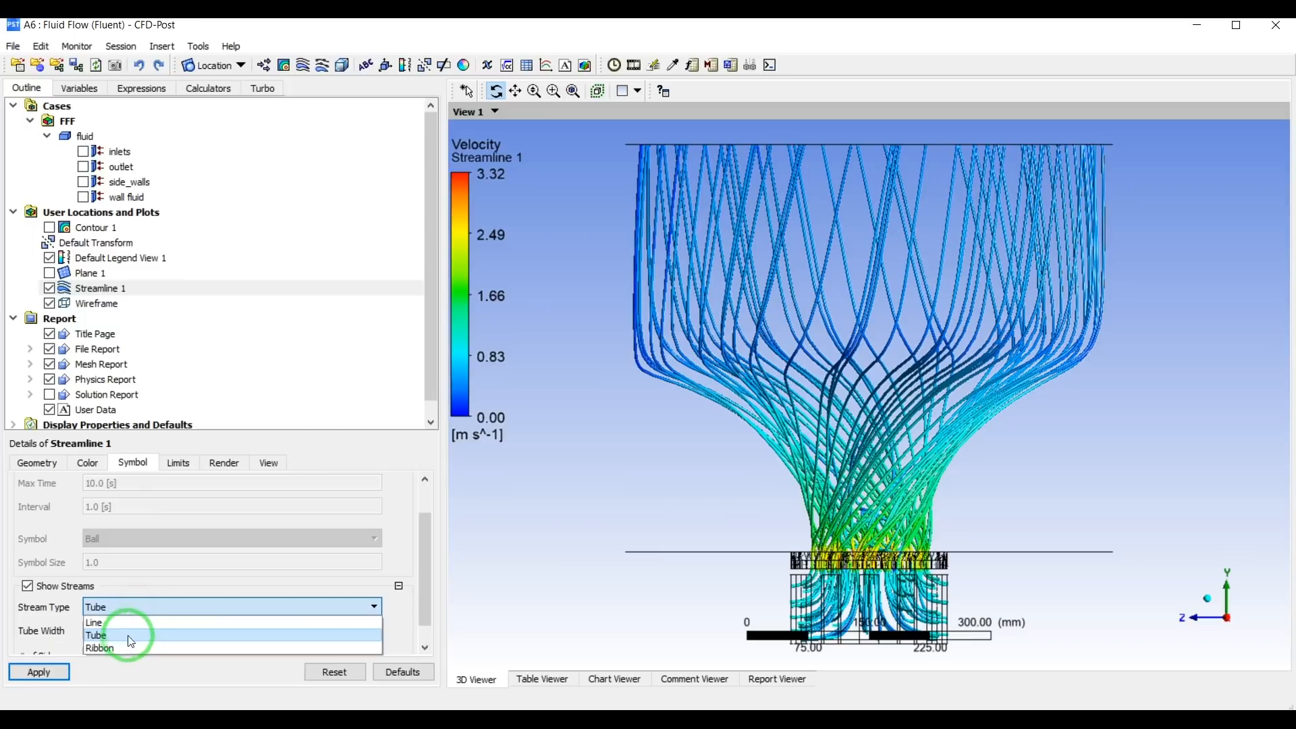
pyautogui.click(124, 647)
pyautogui.click(40, 672)
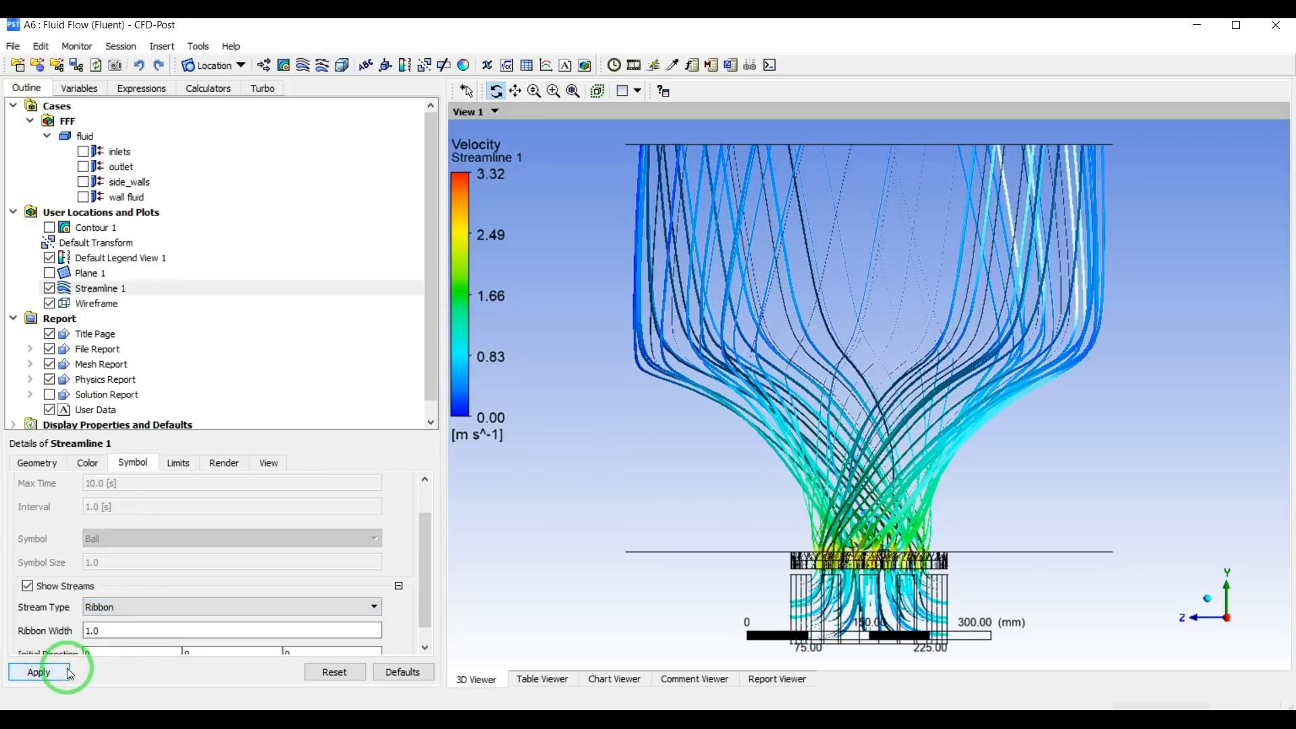
# Switch the streamlines back to the Tube stream type and examine the swirling flow at an angle.
pyautogui.click(113, 621)
pyautogui.click(111, 632)
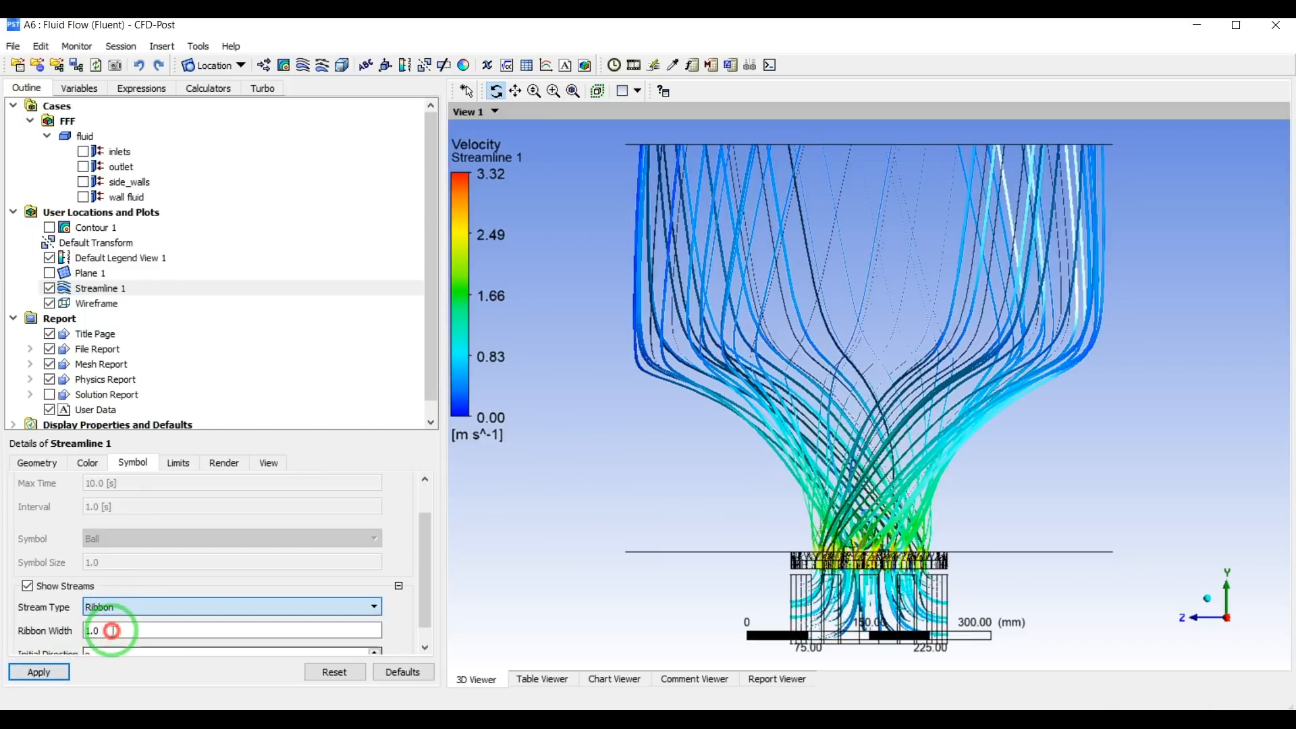
pyautogui.click(65, 668)
pyautogui.moveTo(715, 397); pyautogui.dragTo(892, 505)
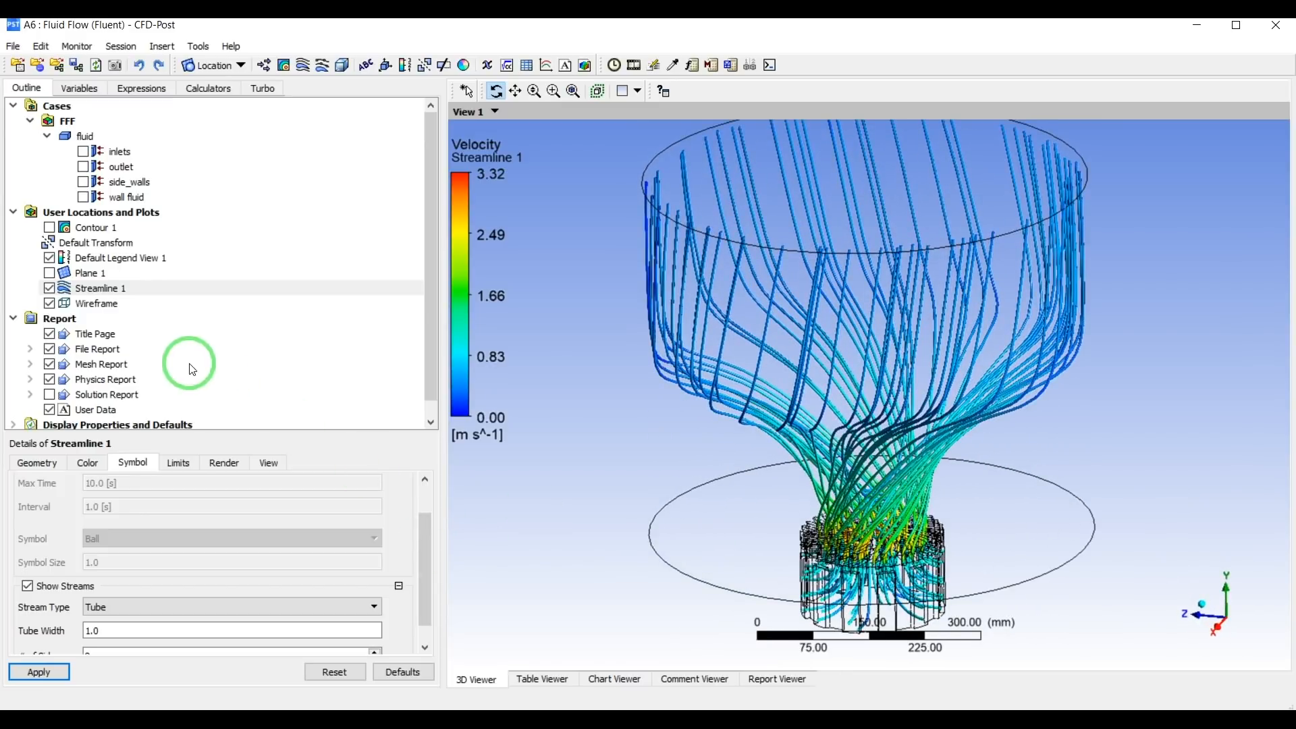
pyautogui.moveTo(928, 537); pyautogui.dragTo(907, 446)
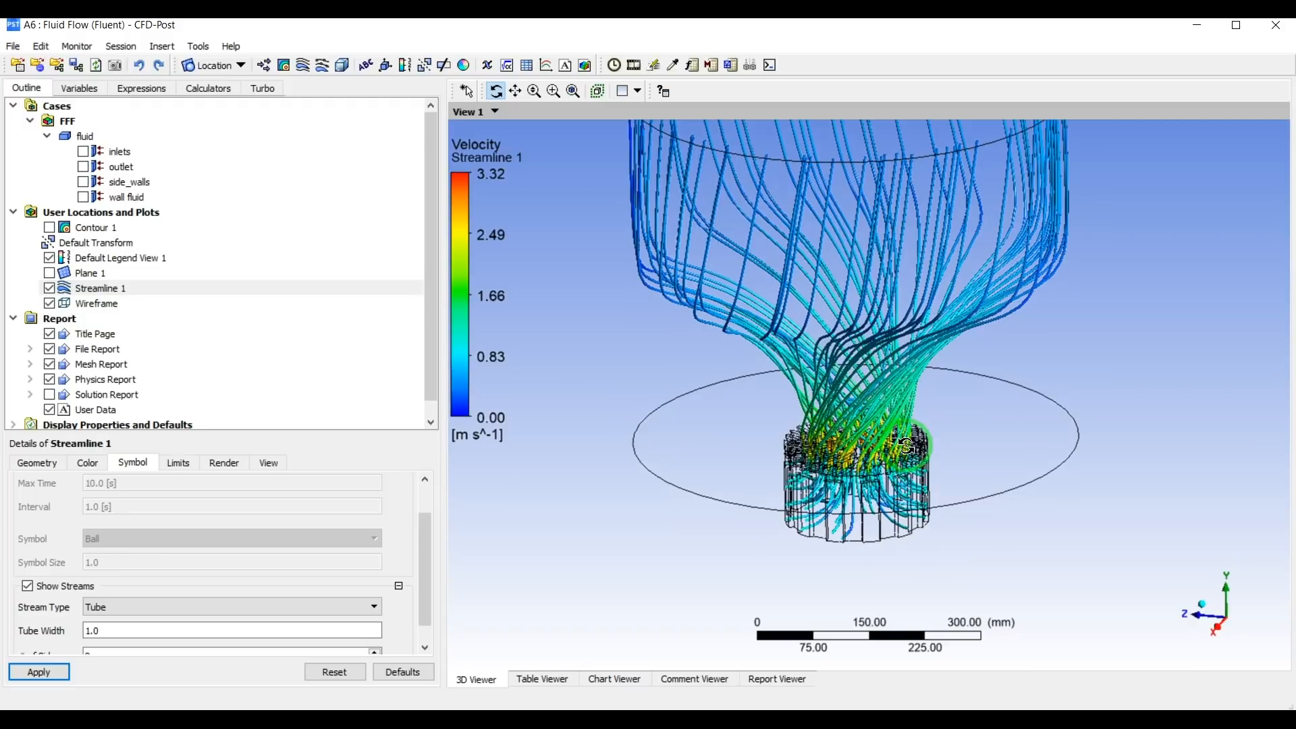
# Examine the tube streamlines from several angles, close up at the diffuser vanes and across the whole fluid domain.
pyautogui.moveTo(869, 492); pyautogui.dragTo(868, 491)
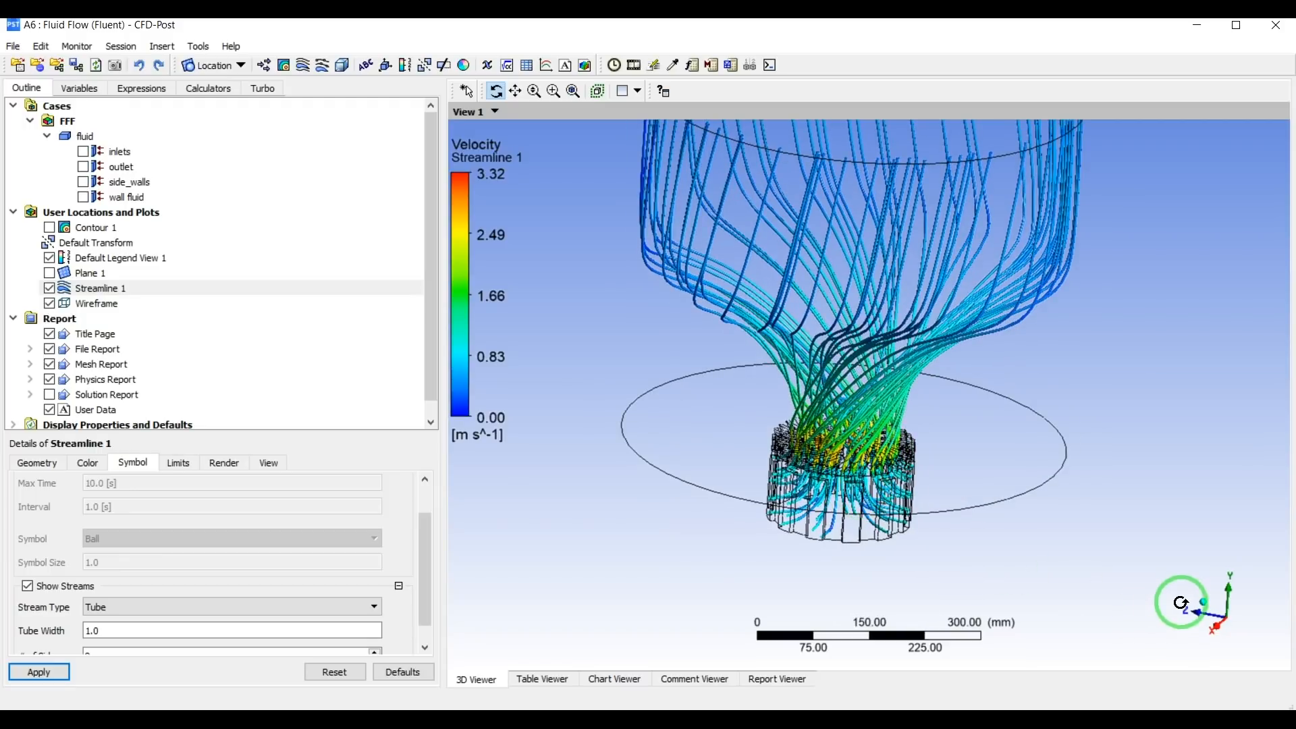
pyautogui.click(1202, 602)
pyautogui.scroll(-1, 905, 561)
pyautogui.scroll(5, 889, 560)
pyautogui.moveTo(880, 564); pyautogui.dragTo(913, 409)
pyautogui.scroll(8, 911, 411)
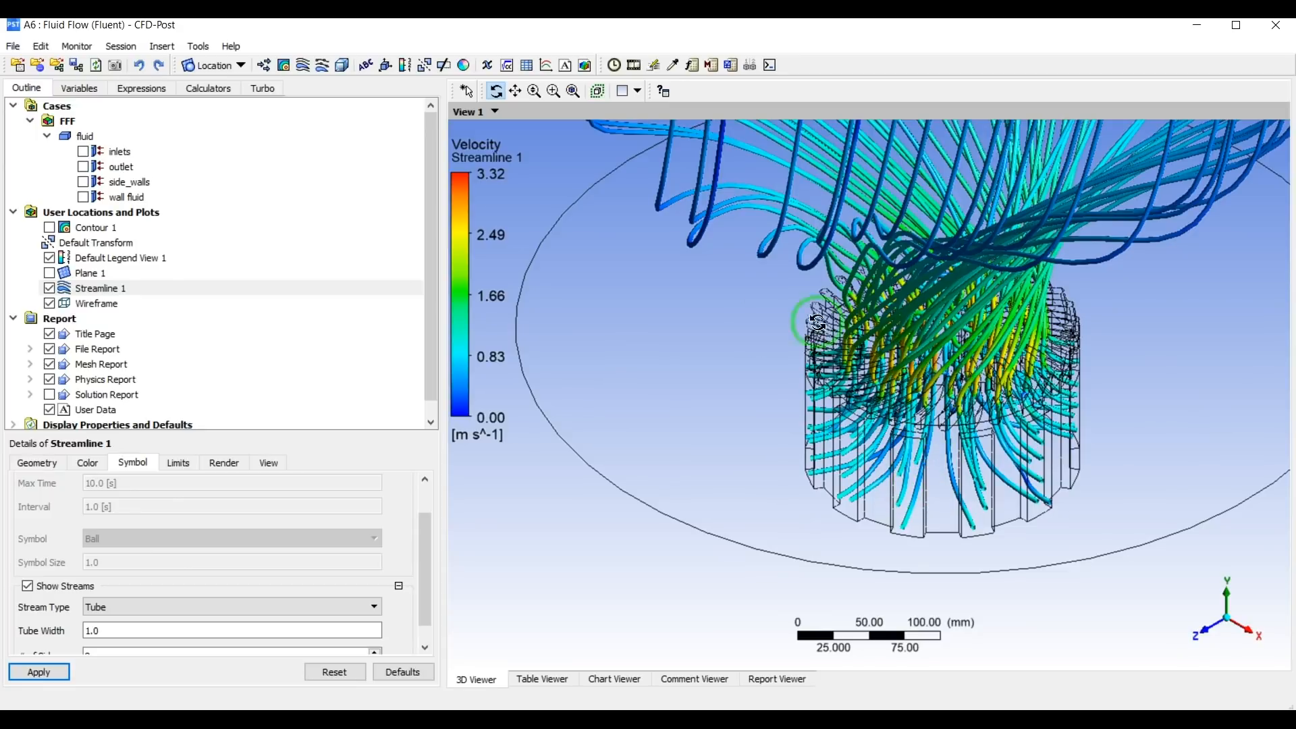
pyautogui.scroll(-10, 1005, 274)
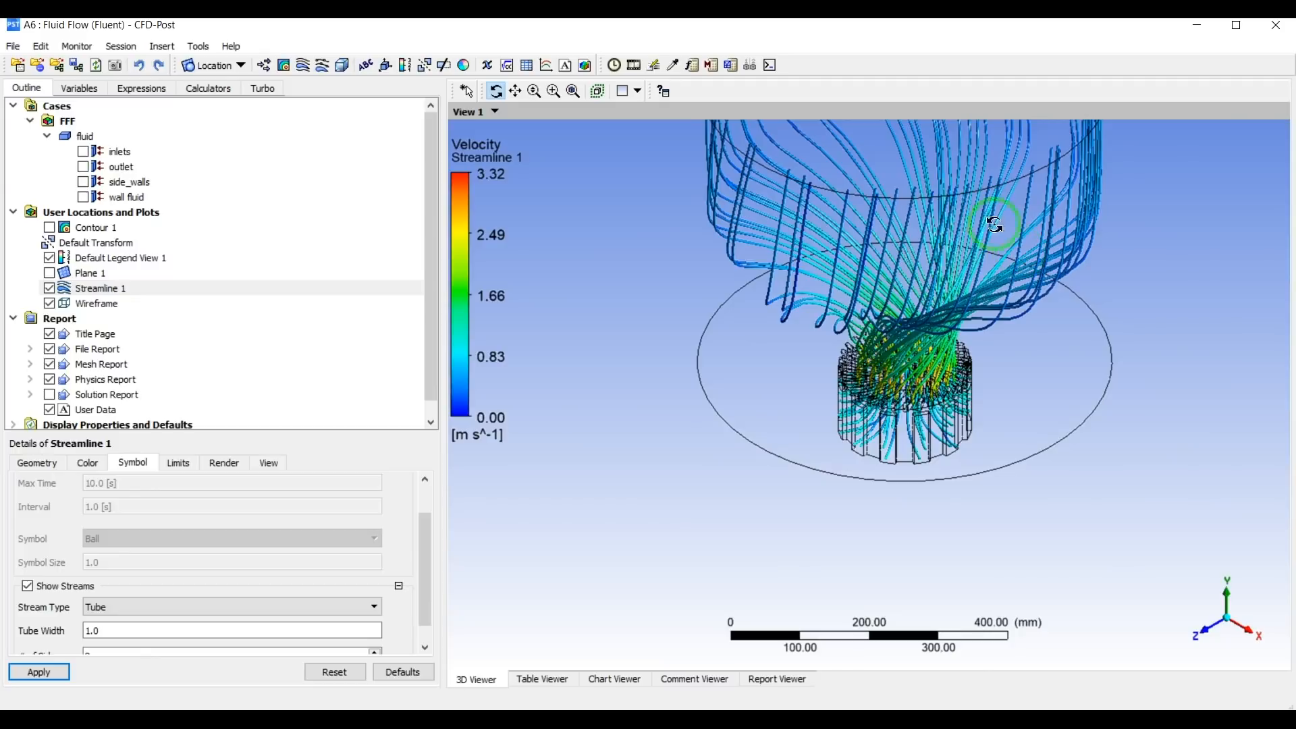
pyautogui.moveTo(964, 356); pyautogui.dragTo(900, 131)
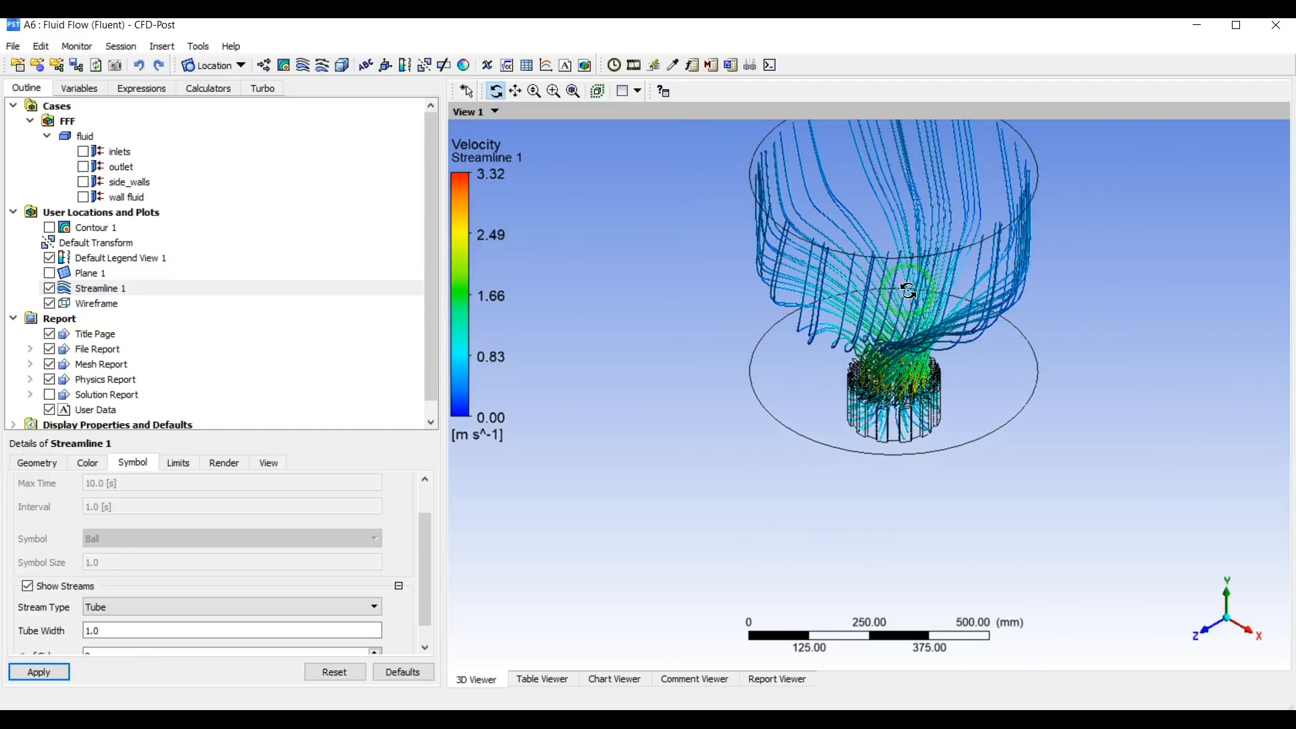
pyautogui.moveTo(906, 287); pyautogui.dragTo(875, 365)
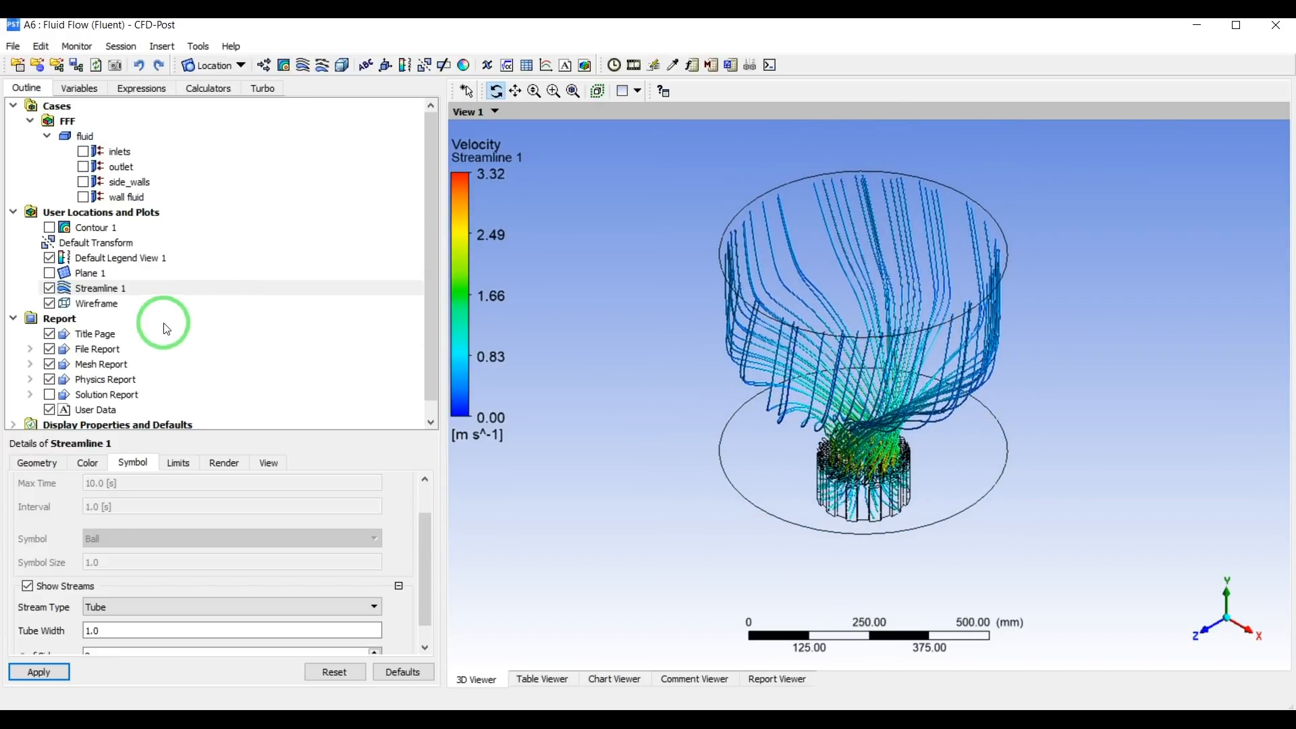
# Try turning off the display of Streamline 1's streams and restore it, updating the plot each time.
pyautogui.scroll(-1, 127, 537)
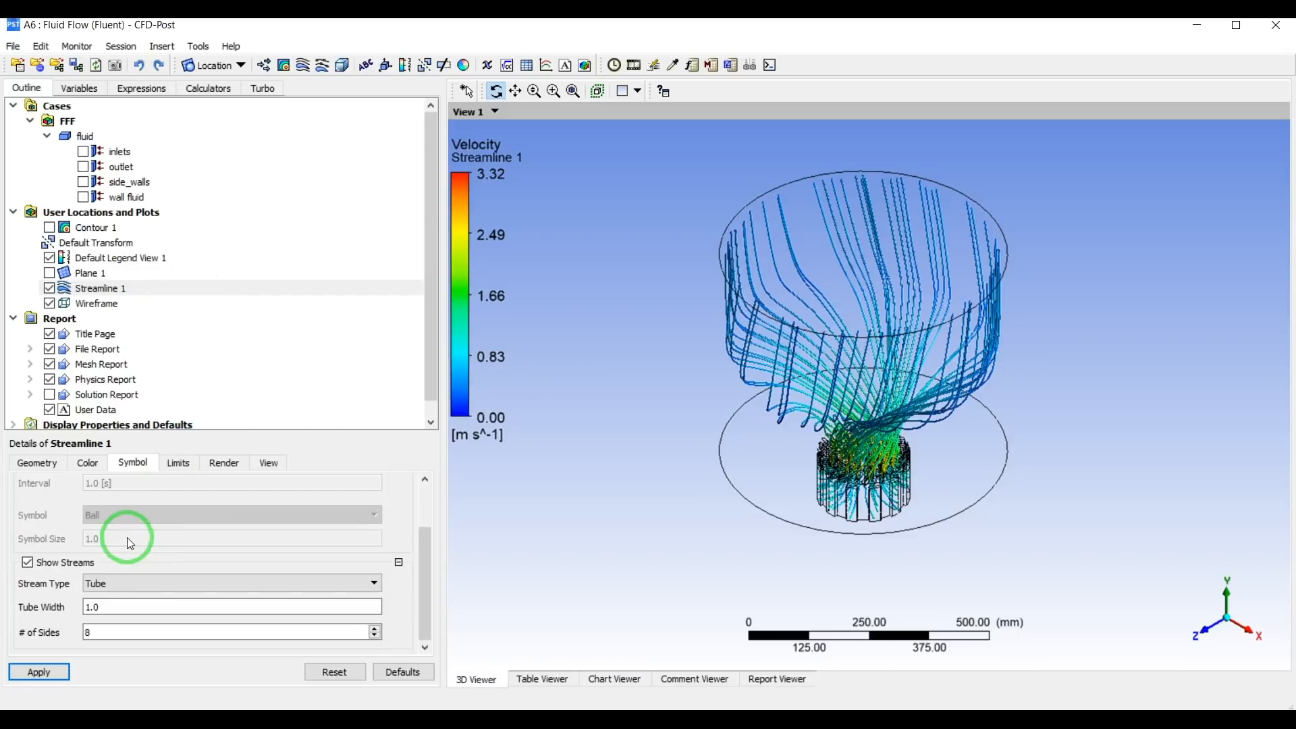
pyautogui.click(60, 567)
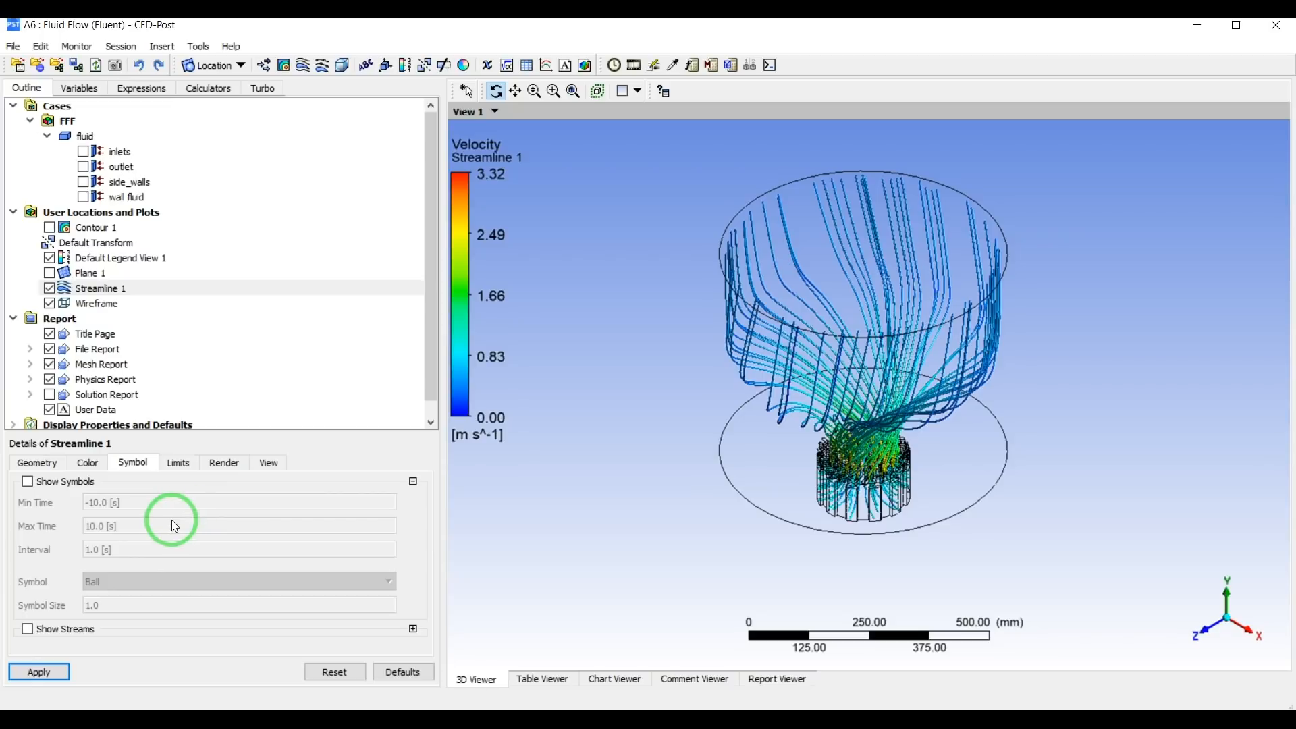
pyautogui.click(61, 671)
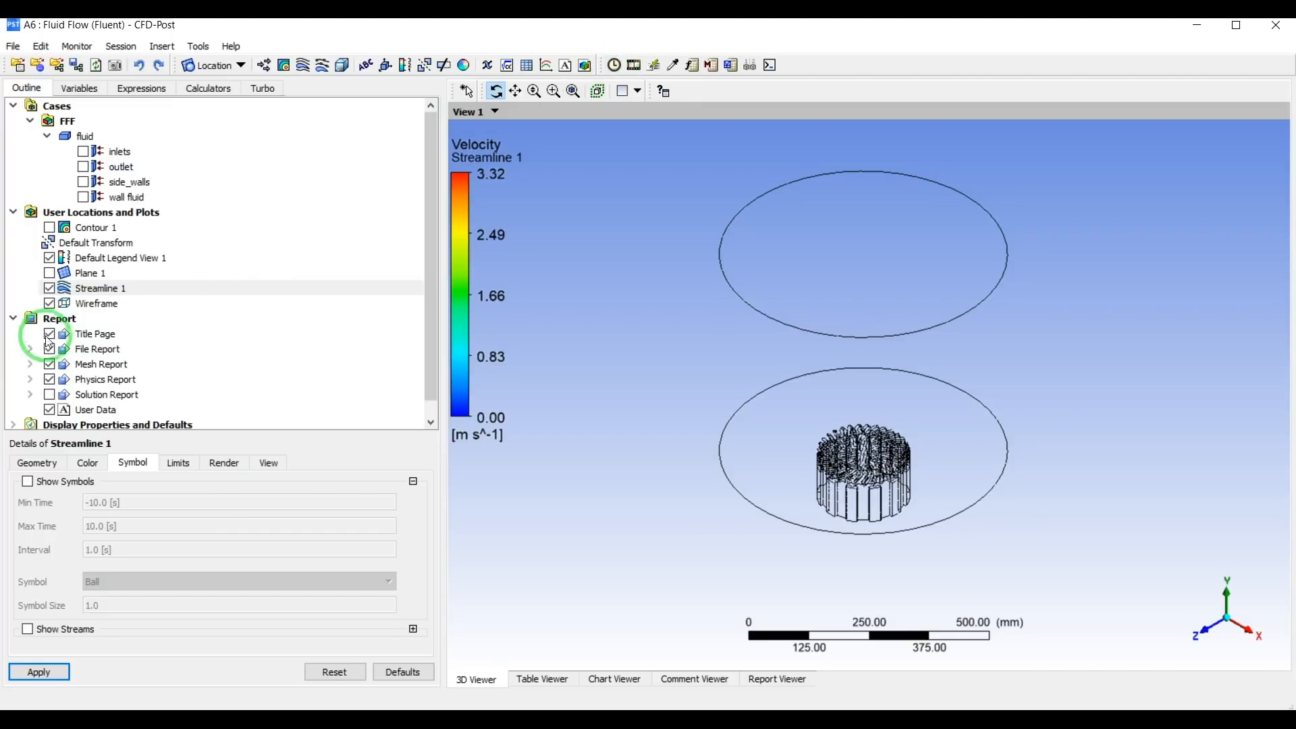
pyautogui.click(27, 630)
pyautogui.click(37, 672)
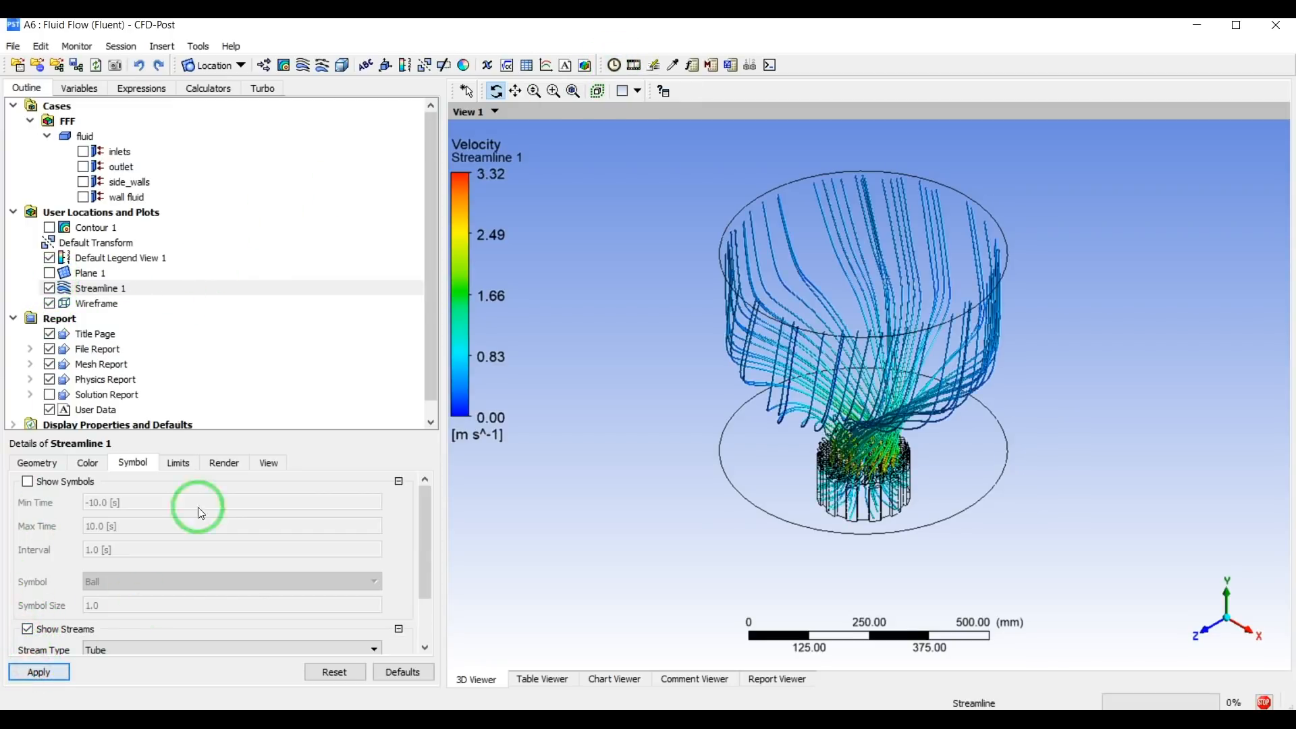
# Save a PNG picture of the streamline view as FFF.png with a white background and a scale of 200%.
pyautogui.click(117, 66)
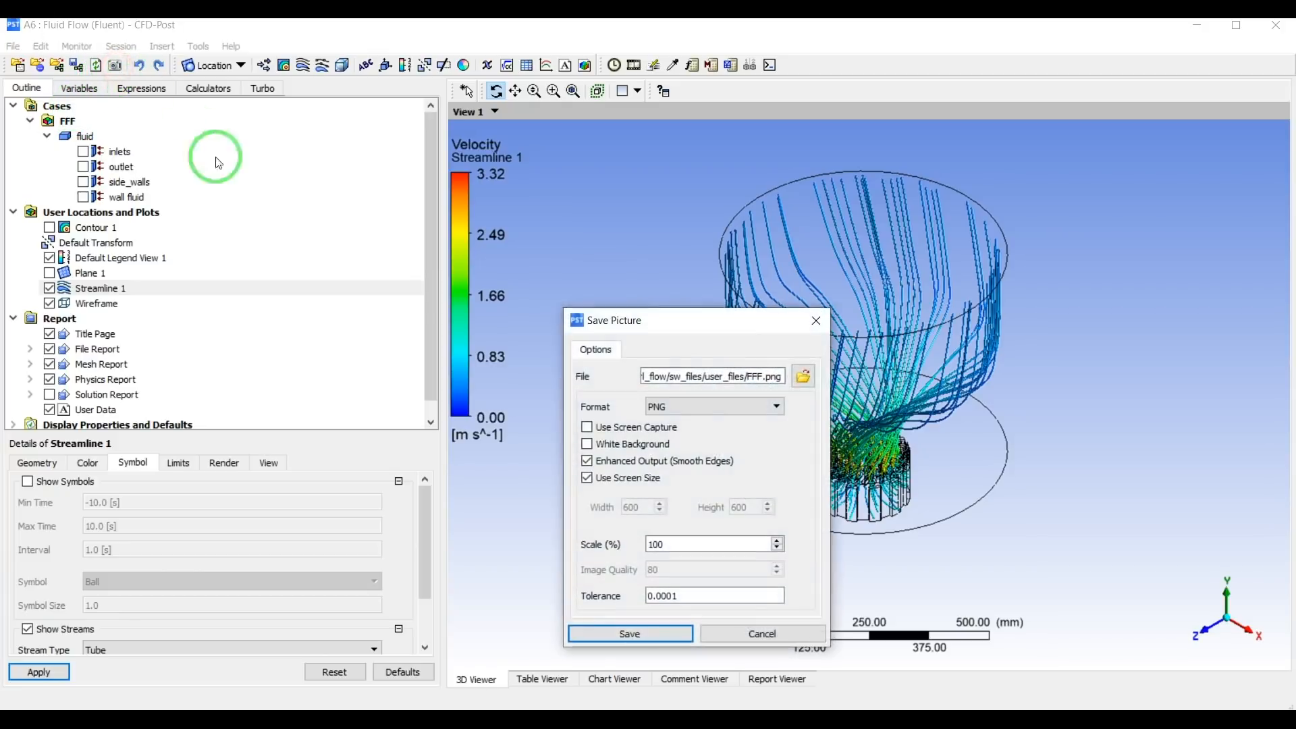
pyautogui.moveTo(748, 249); pyautogui.dragTo(668, 197)
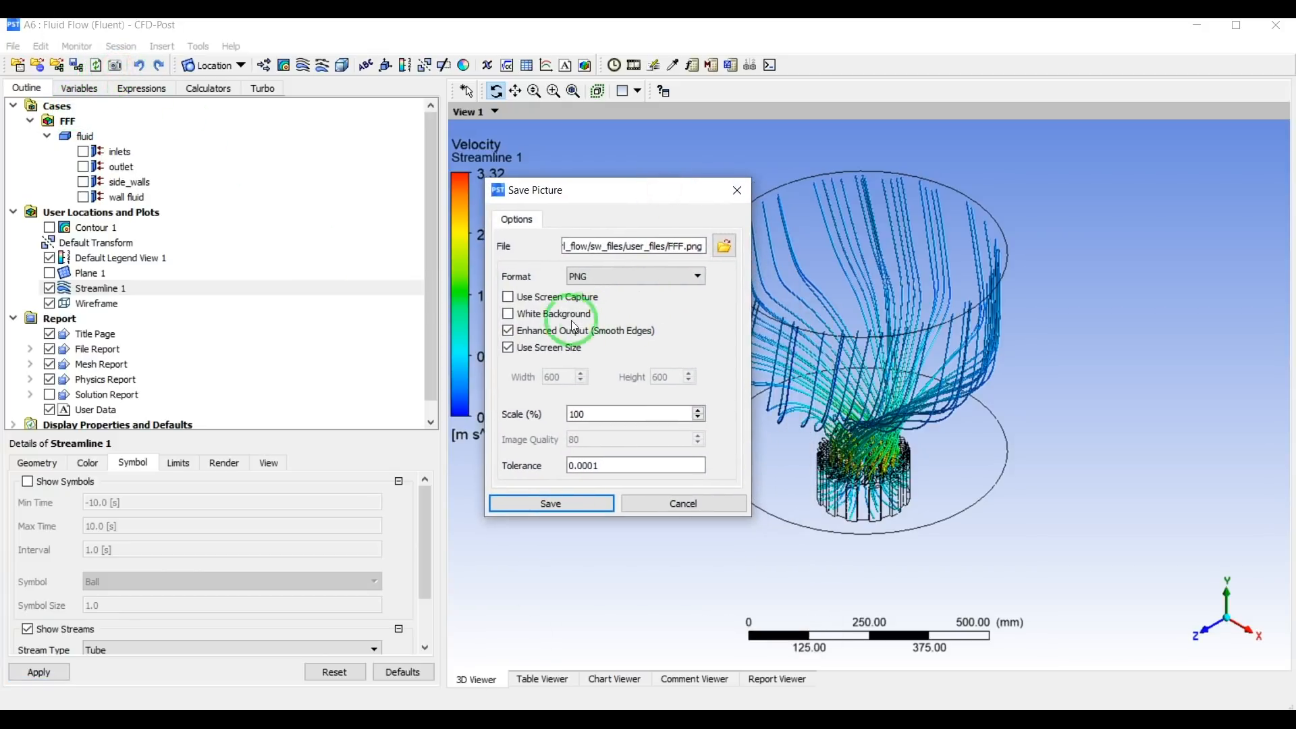
pyautogui.click(562, 317)
pyautogui.moveTo(617, 414); pyautogui.dragTo(532, 422)
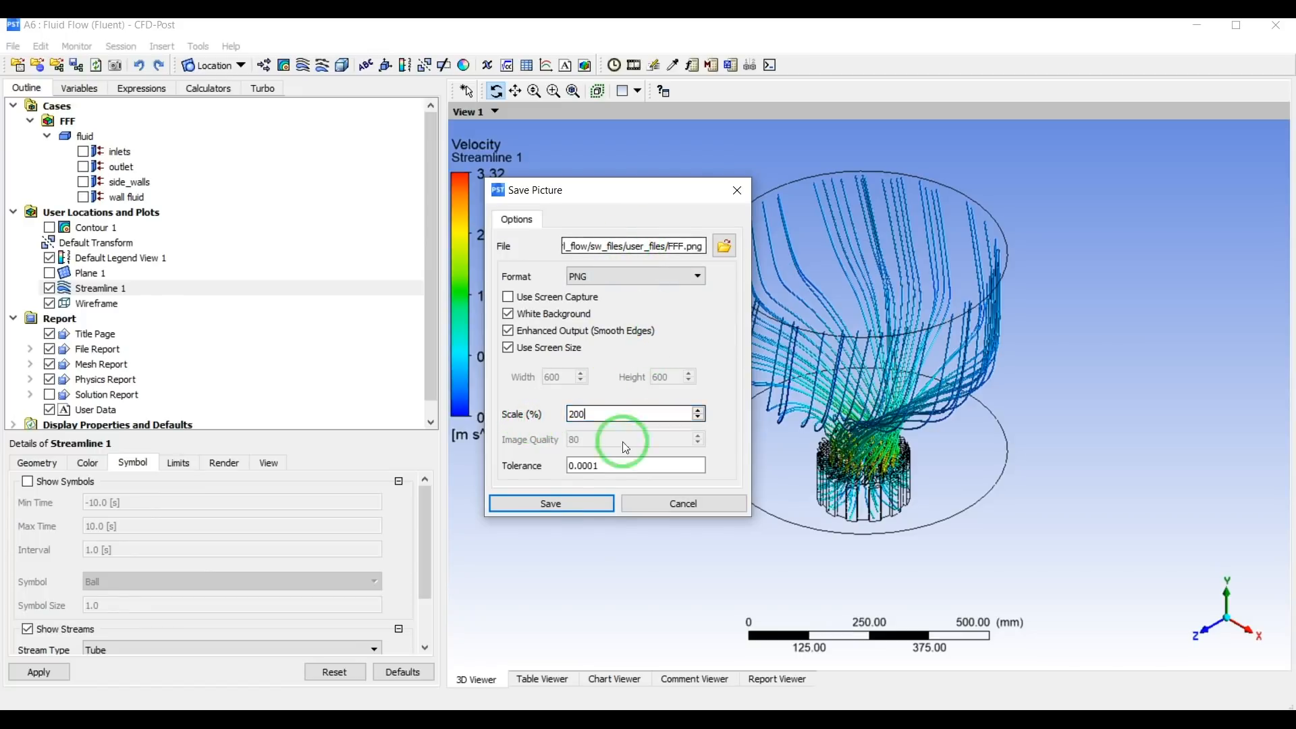
pyautogui.click(552, 503)
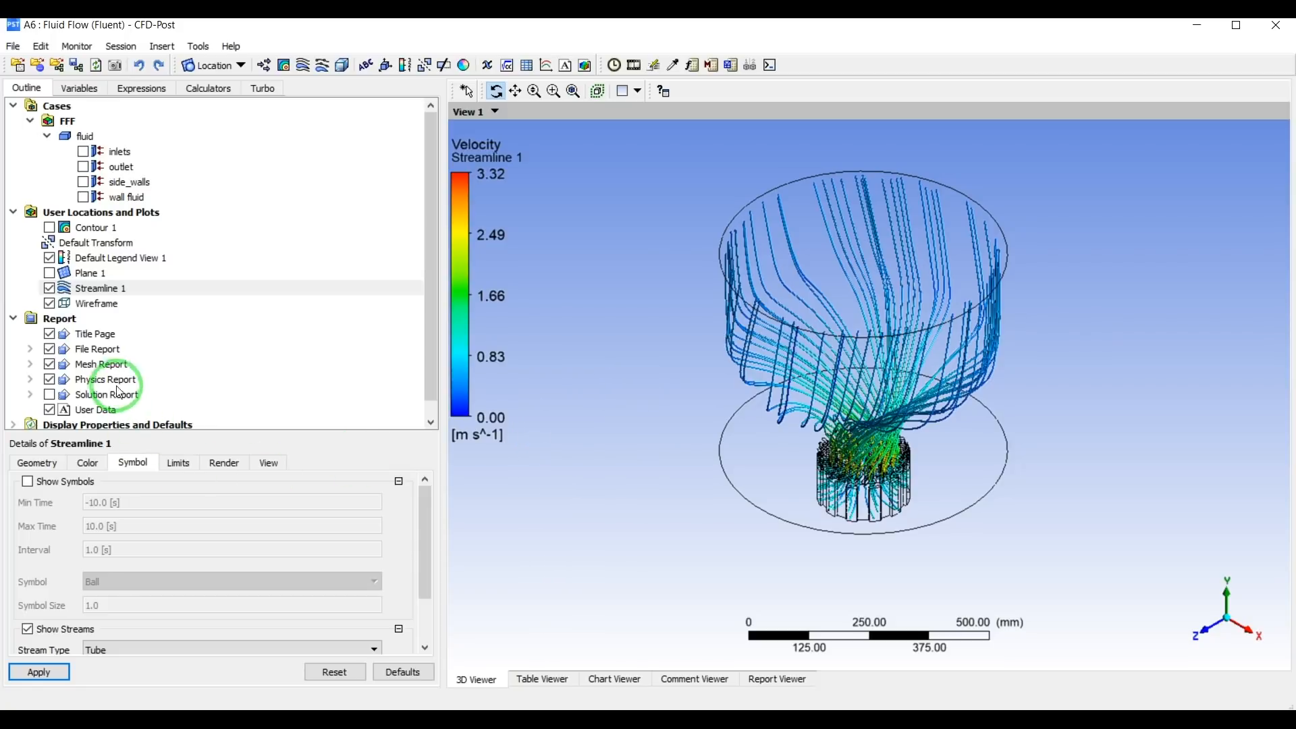
# Hide the streams of Streamline 1 and run it as a quick animation, slowing down the animation speed.
pyautogui.click(37, 635)
pyautogui.click(41, 673)
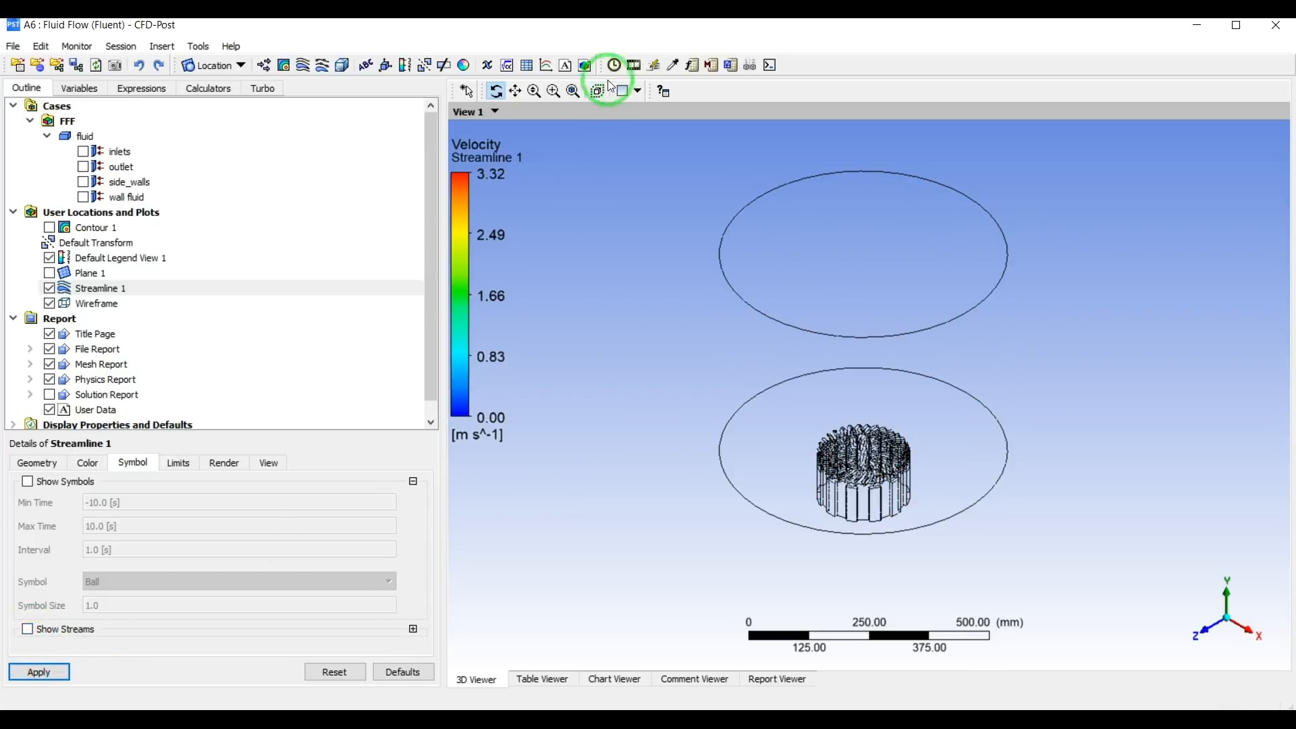
pyautogui.click(634, 66)
pyautogui.click(73, 303)
pyautogui.click(45, 364)
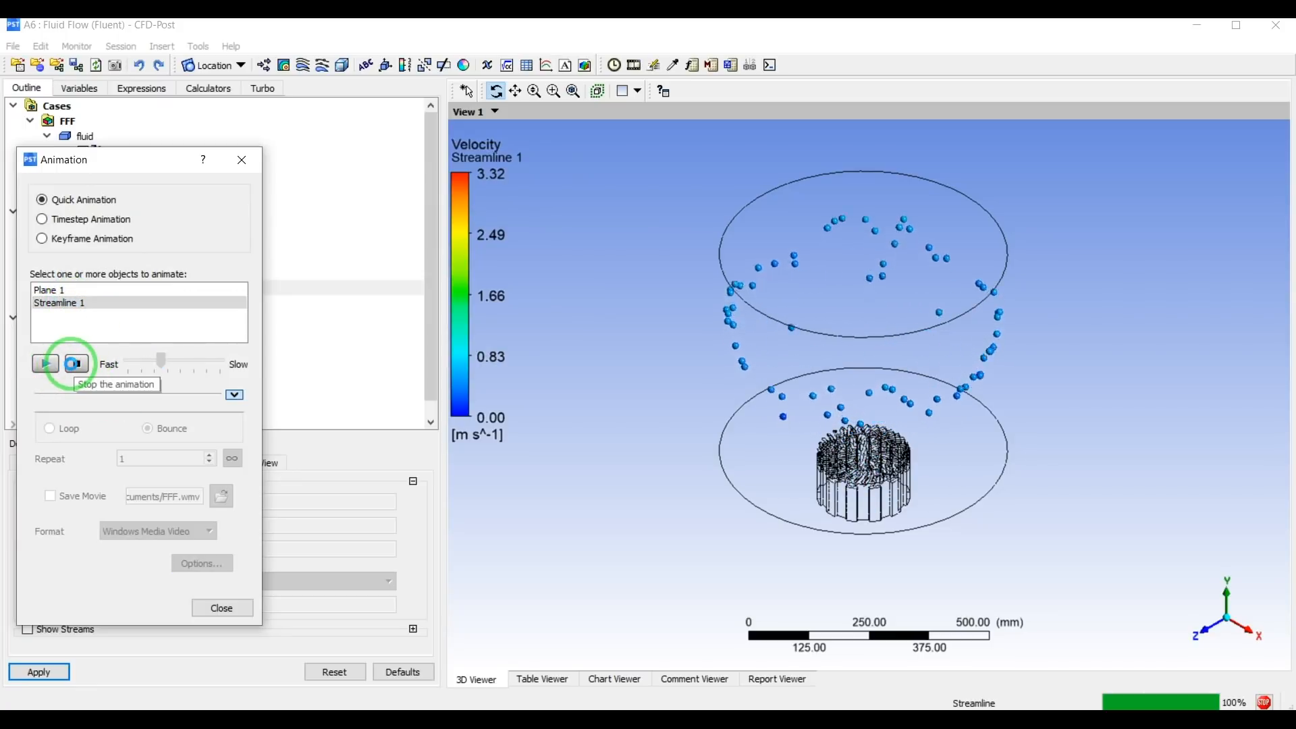
pyautogui.moveTo(161, 362); pyautogui.dragTo(213, 365)
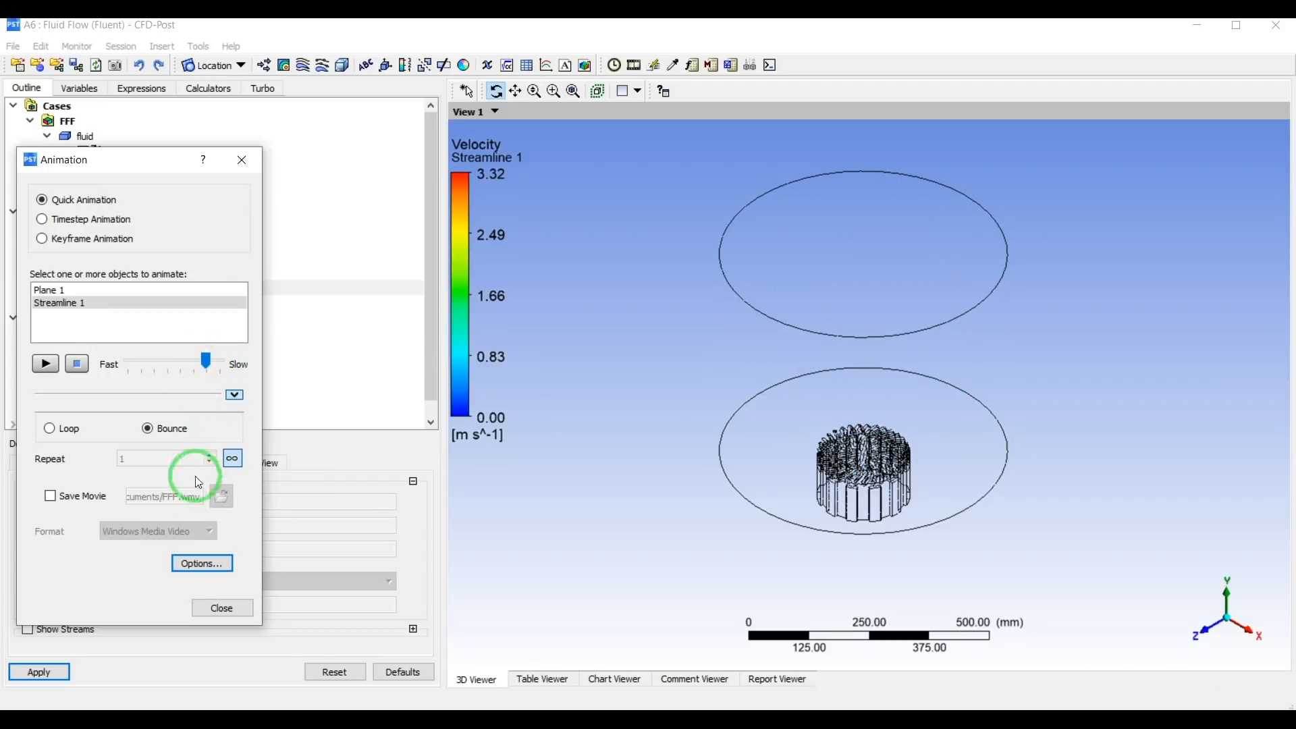
# Set the animation's symbol spacing to 0.1 and replay the Streamline 1 animation.
pyautogui.click(187, 565)
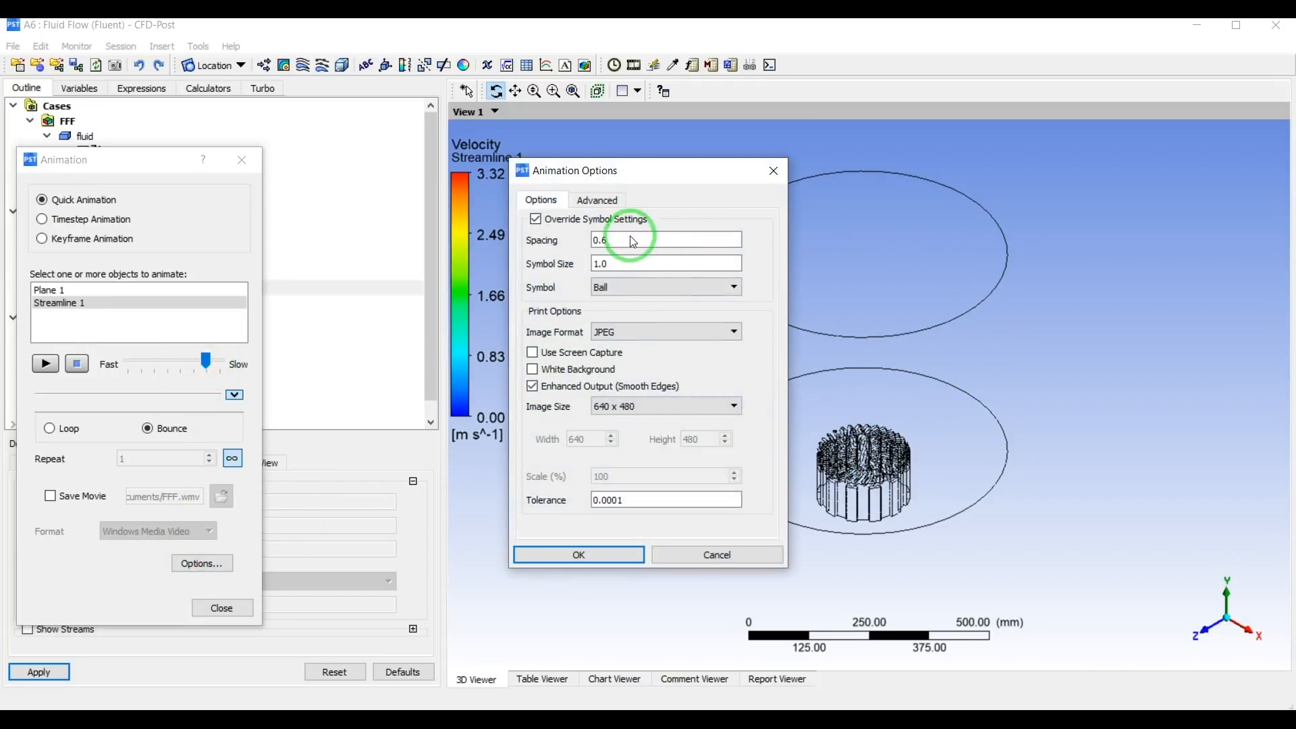
pyautogui.moveTo(597, 179); pyautogui.dragTo(436, 152)
pyautogui.click(451, 213)
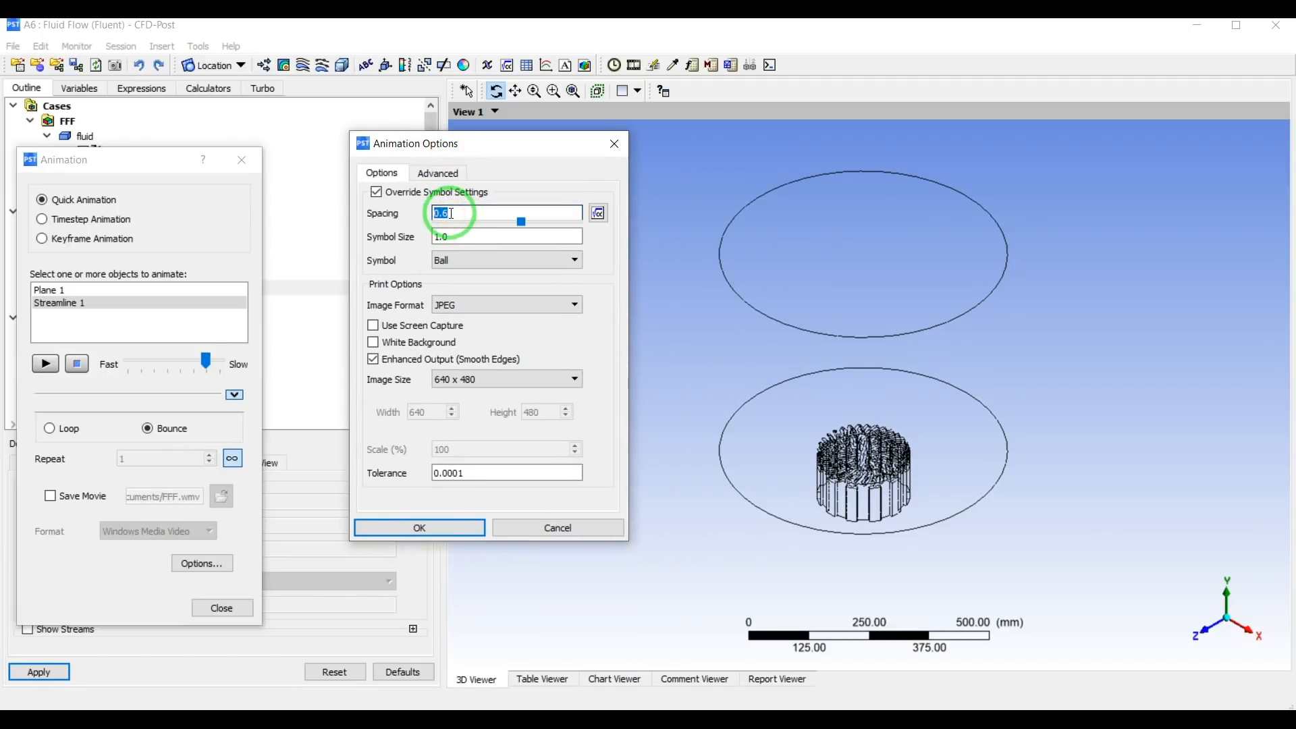
pyautogui.write('.1')
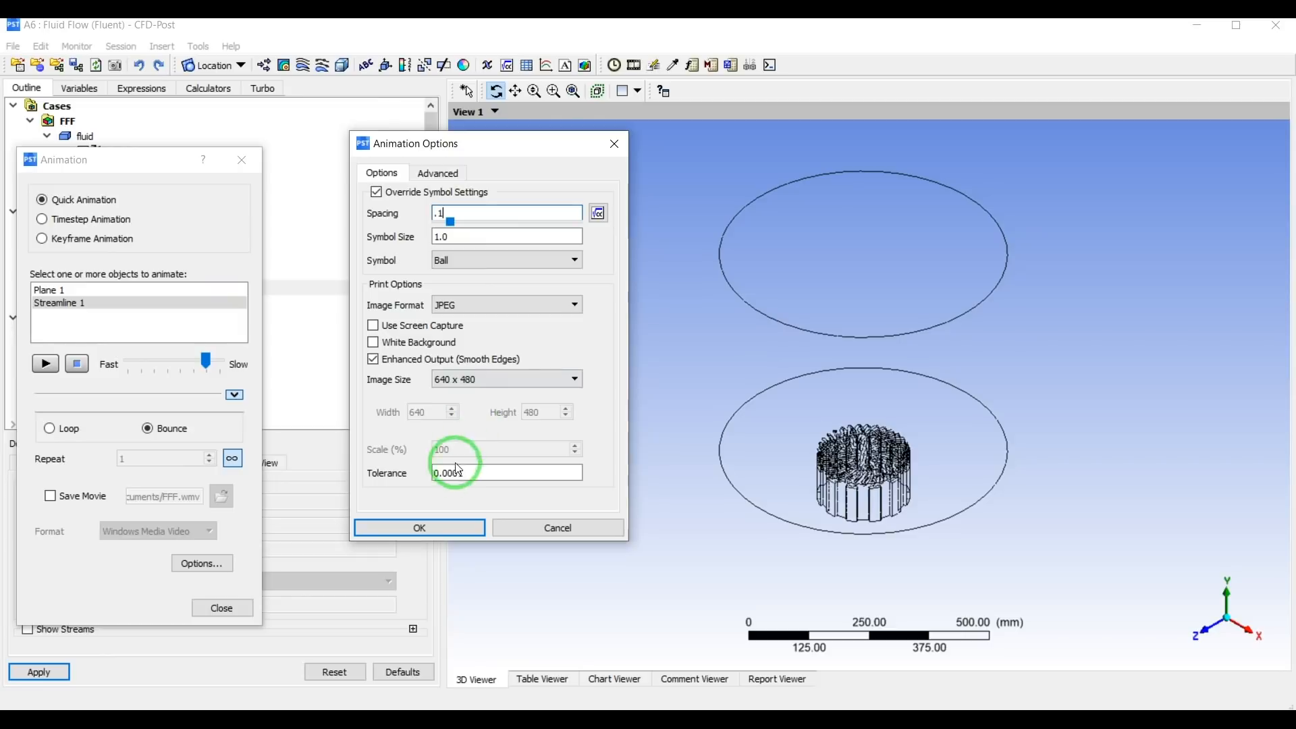
pyautogui.click(419, 528)
pyautogui.click(44, 363)
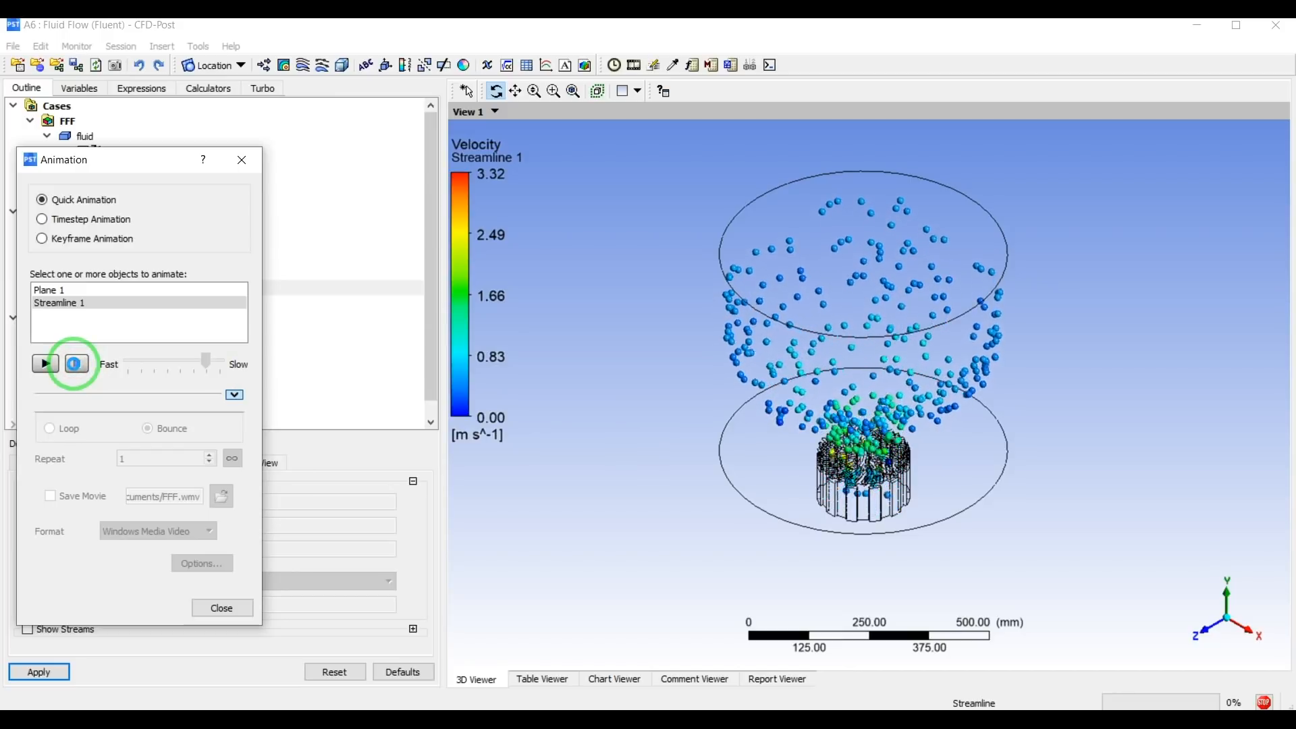
pyautogui.click(76, 364)
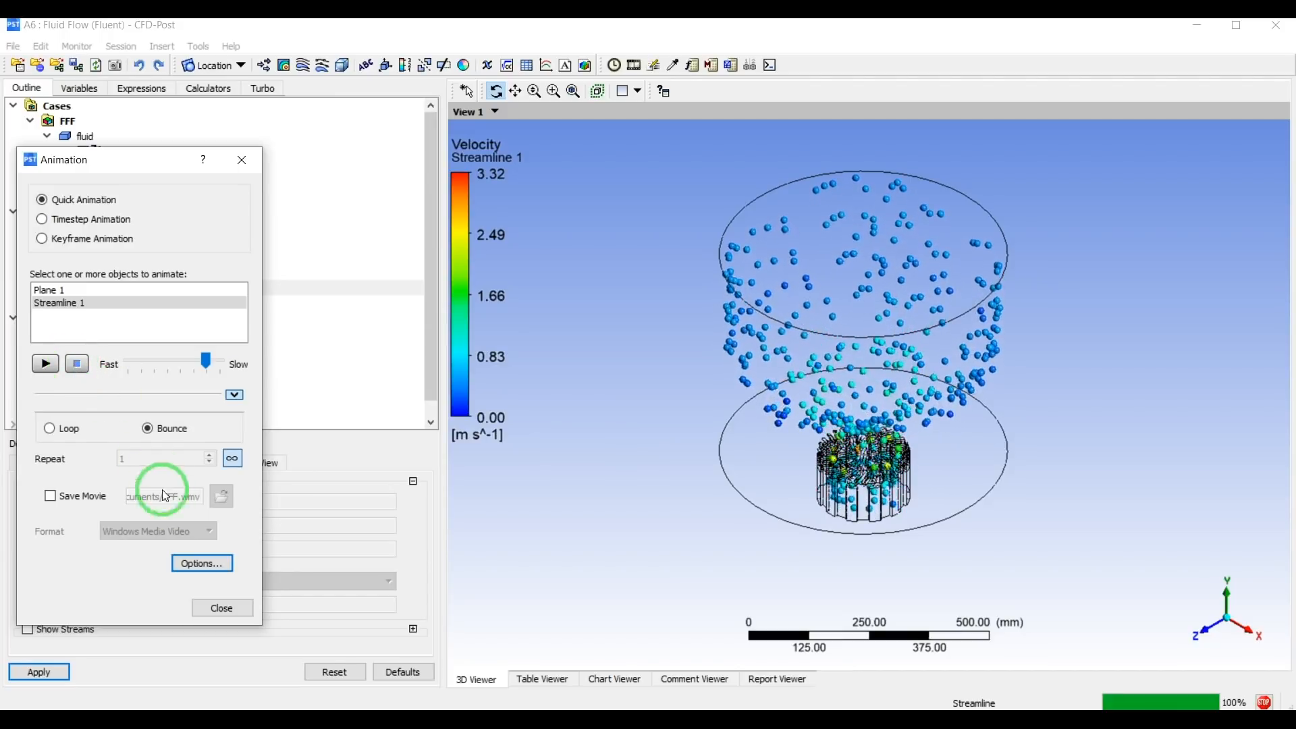
# Set the animation's image size to HD Video 1080p and its MPEG quality to Highest.
pyautogui.click(201, 562)
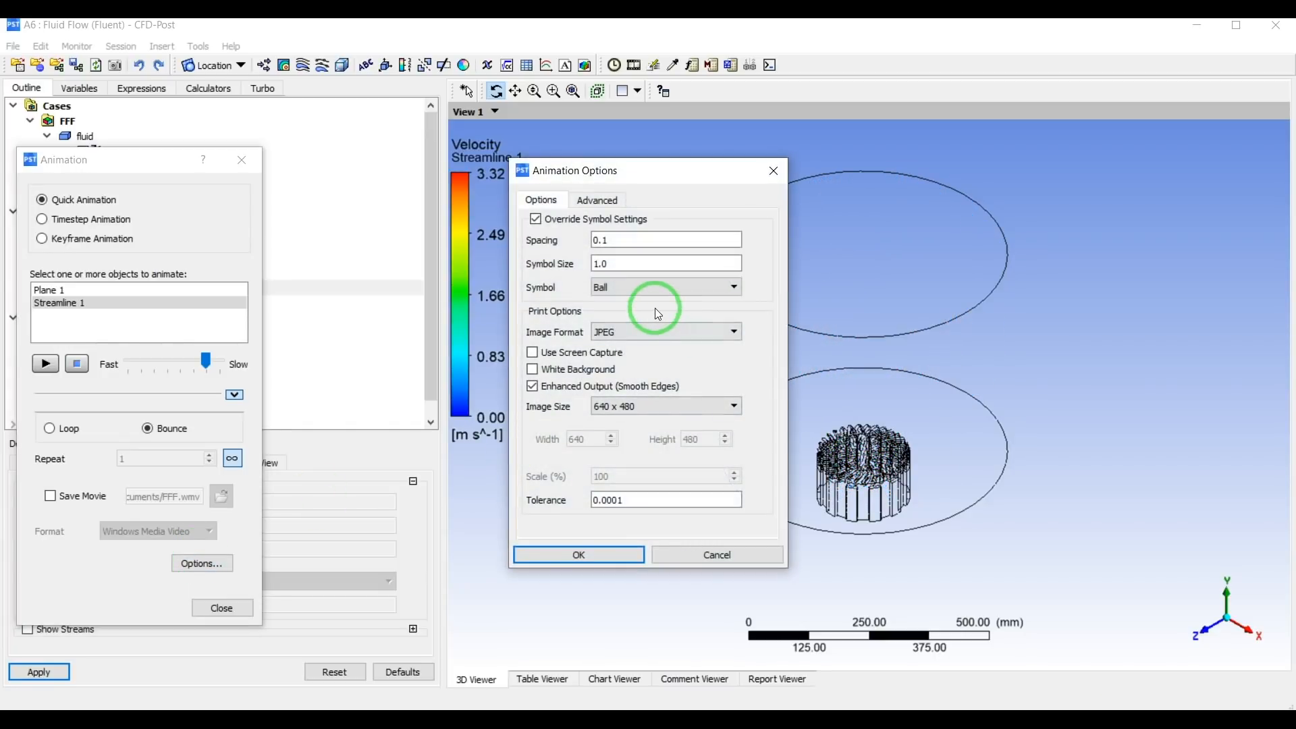
pyautogui.click(665, 406)
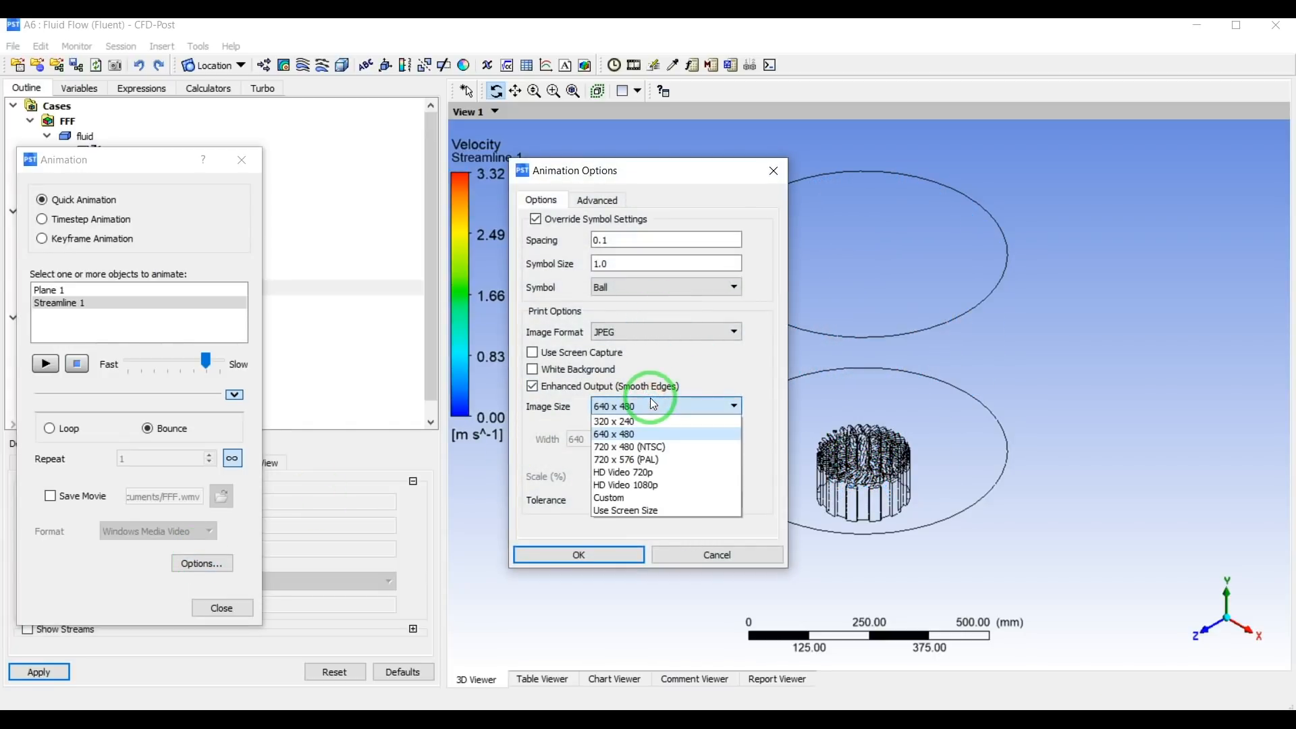
pyautogui.click(659, 486)
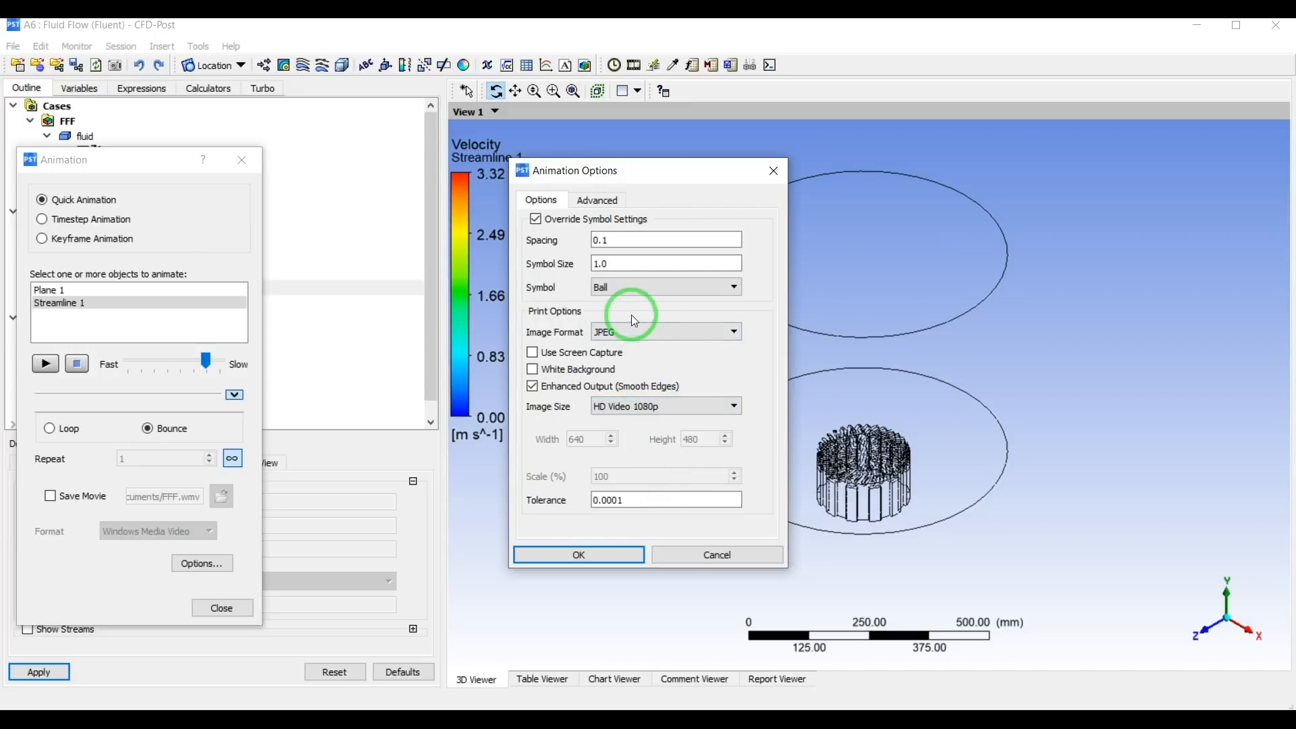
pyautogui.click(610, 204)
pyautogui.click(645, 280)
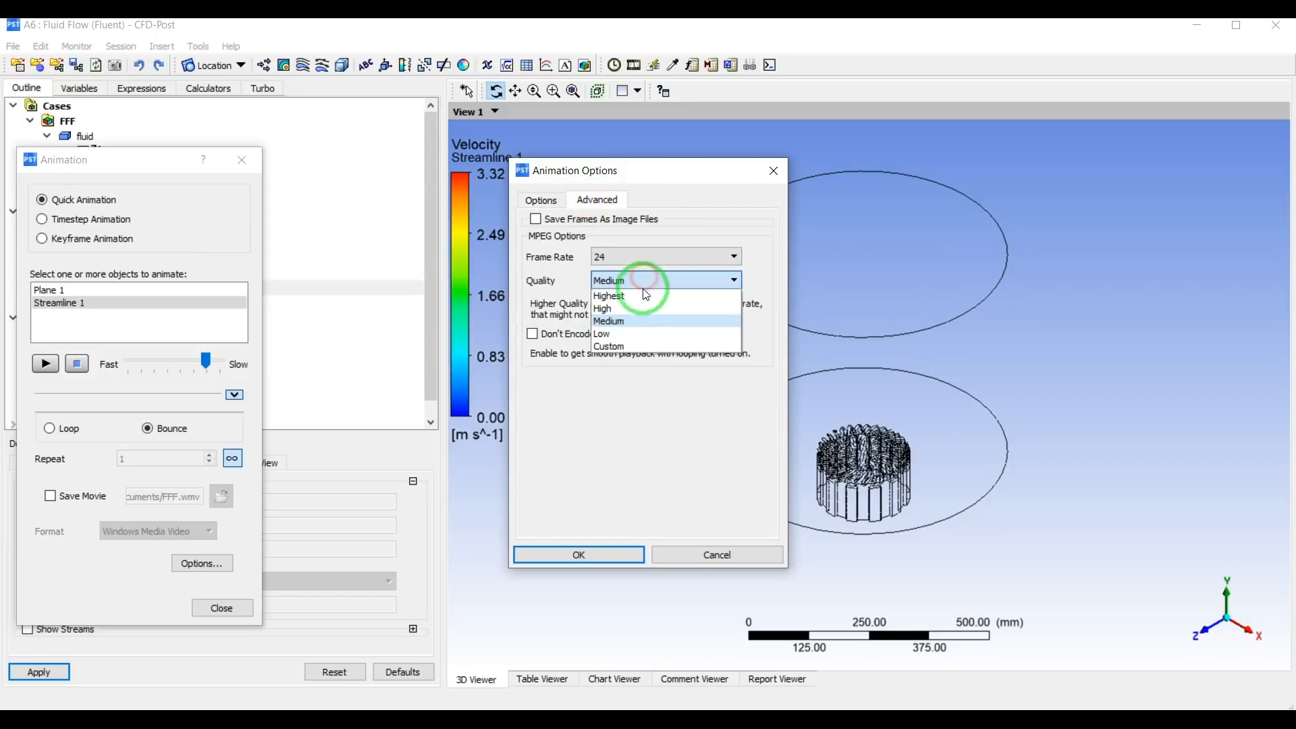
pyautogui.click(641, 292)
pyautogui.click(546, 201)
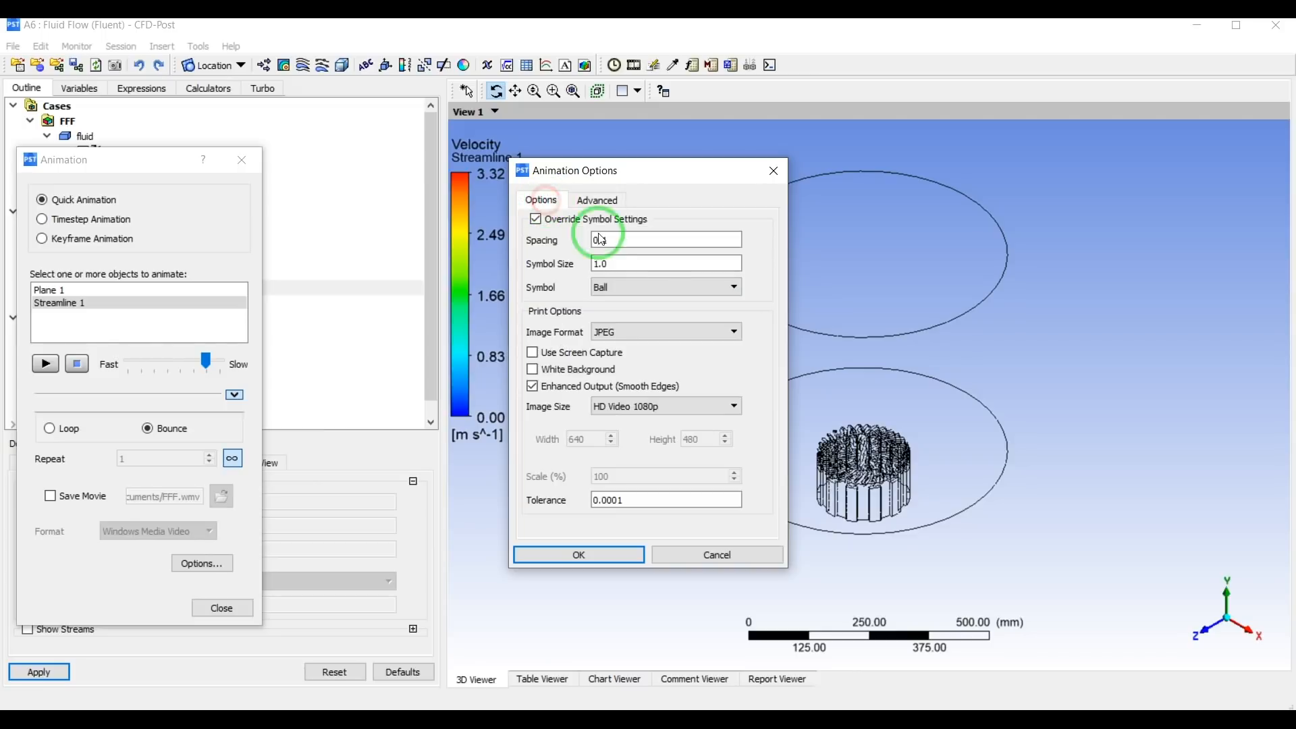
# Change the animation symbol to Arrow3D and preview the Streamline 1 animation.
pyautogui.click(642, 288)
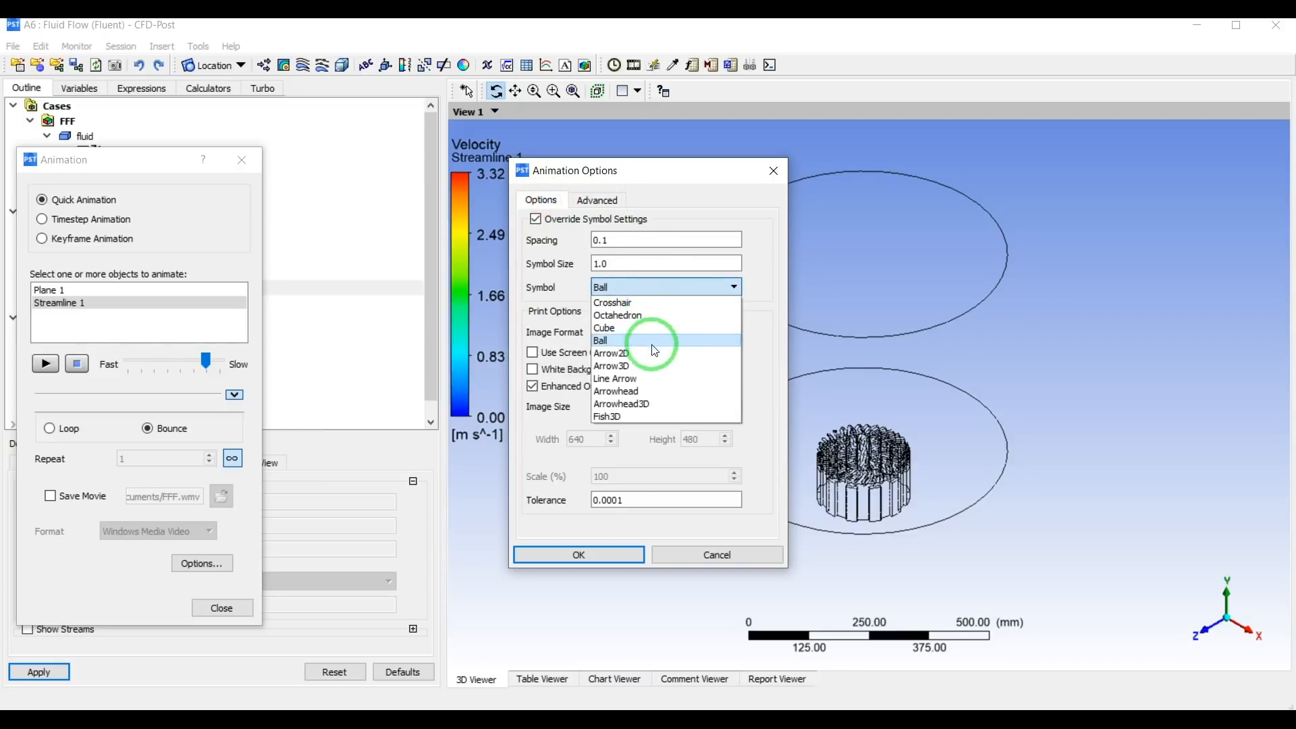
pyautogui.click(635, 368)
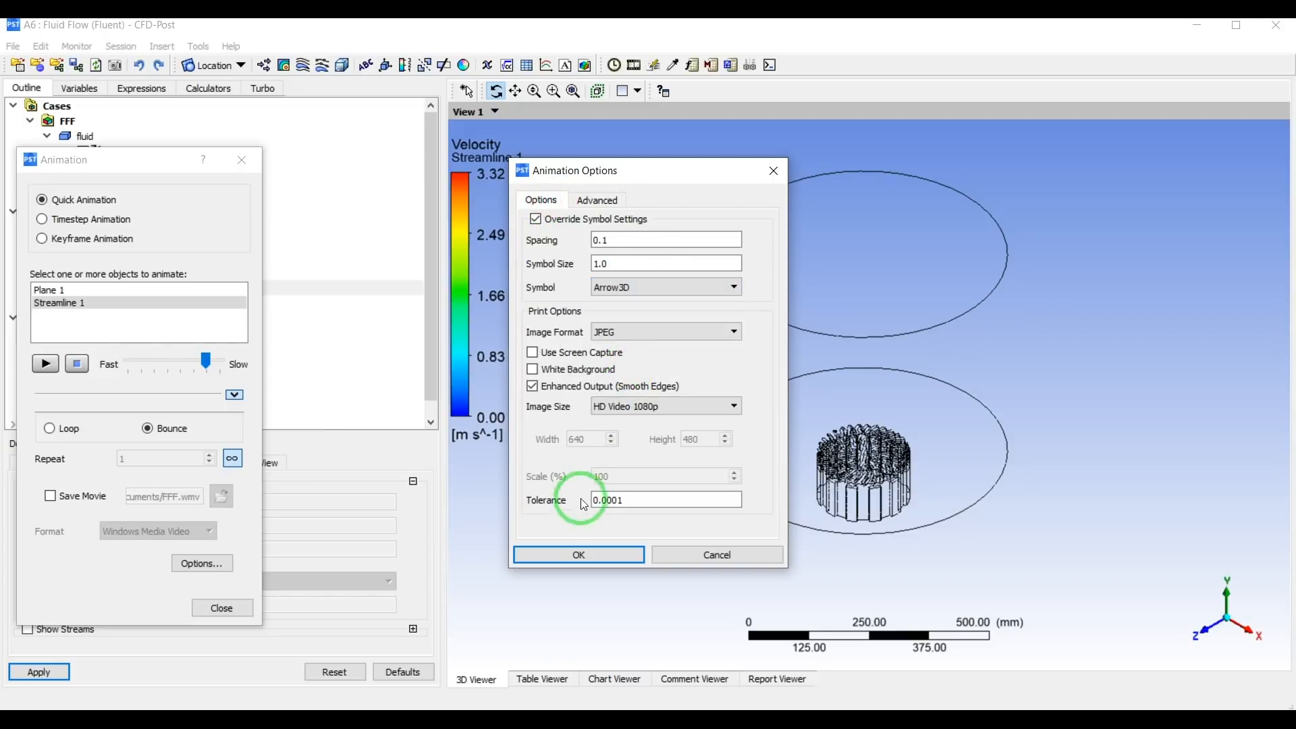
pyautogui.click(573, 553)
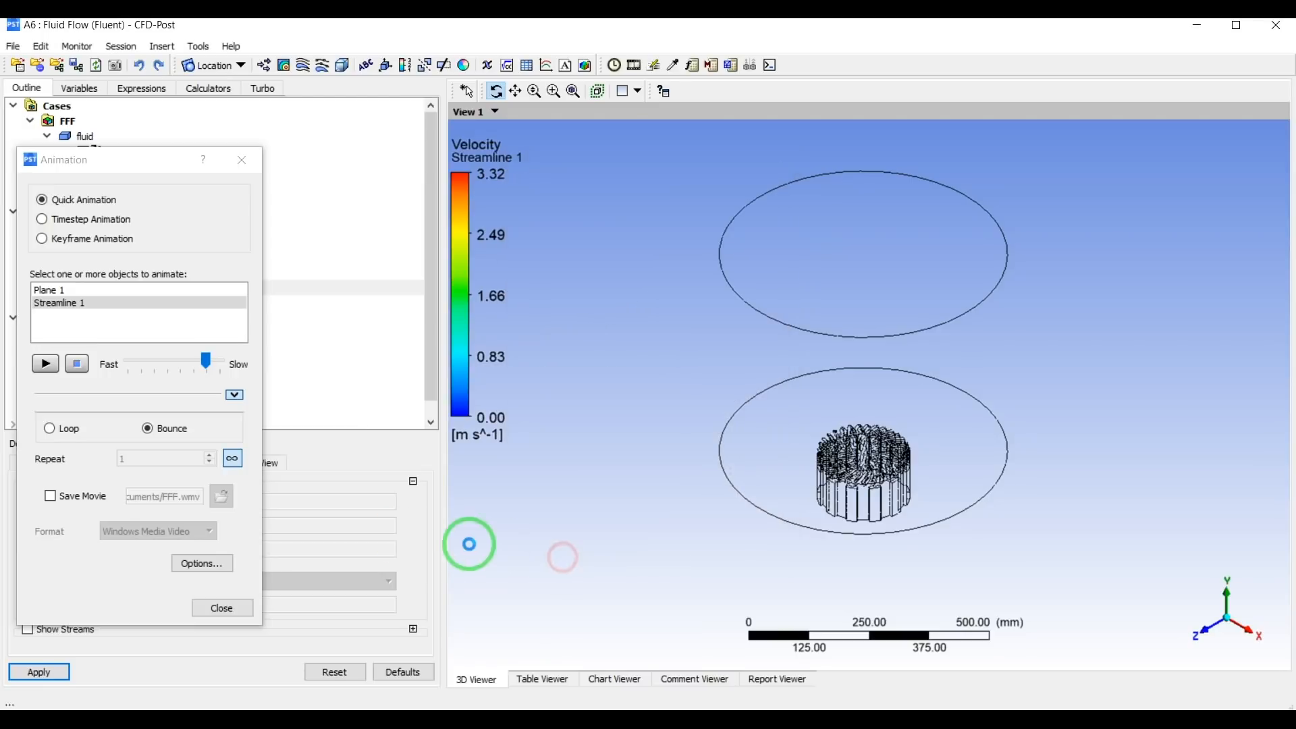
pyautogui.click(43, 364)
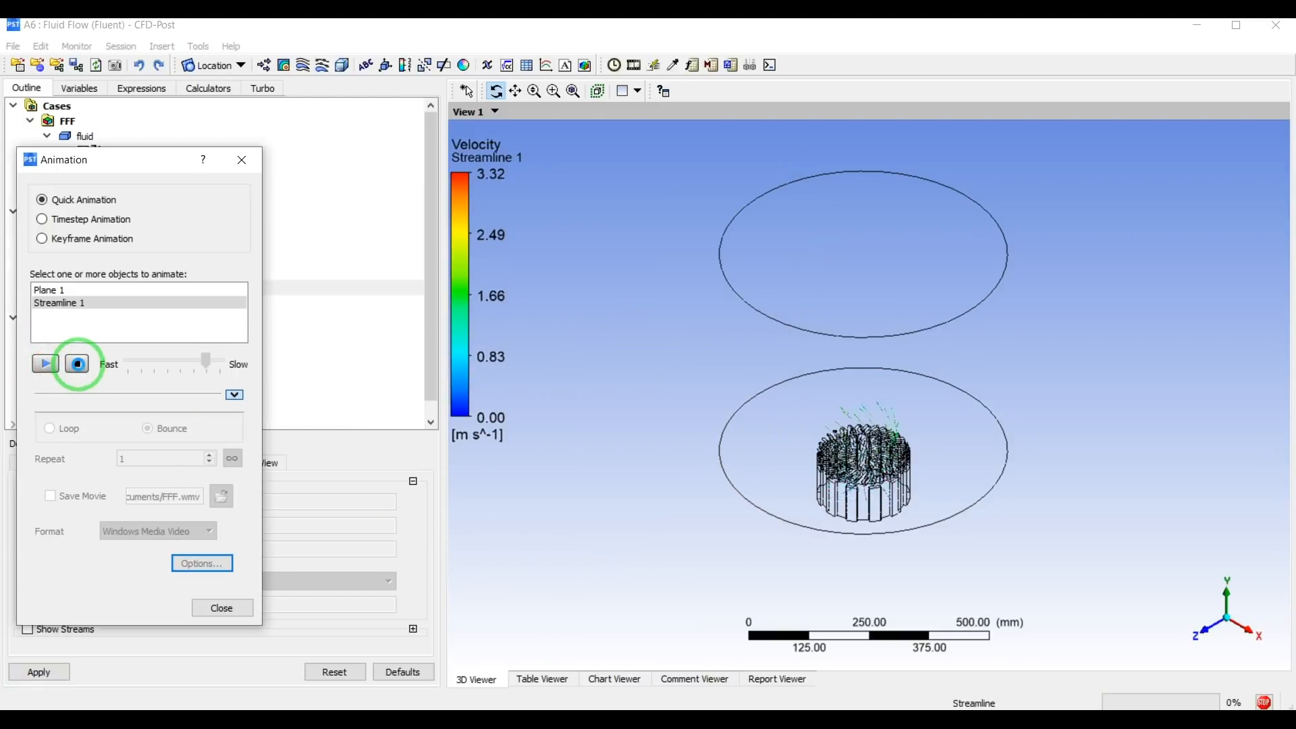
pyautogui.click(77, 365)
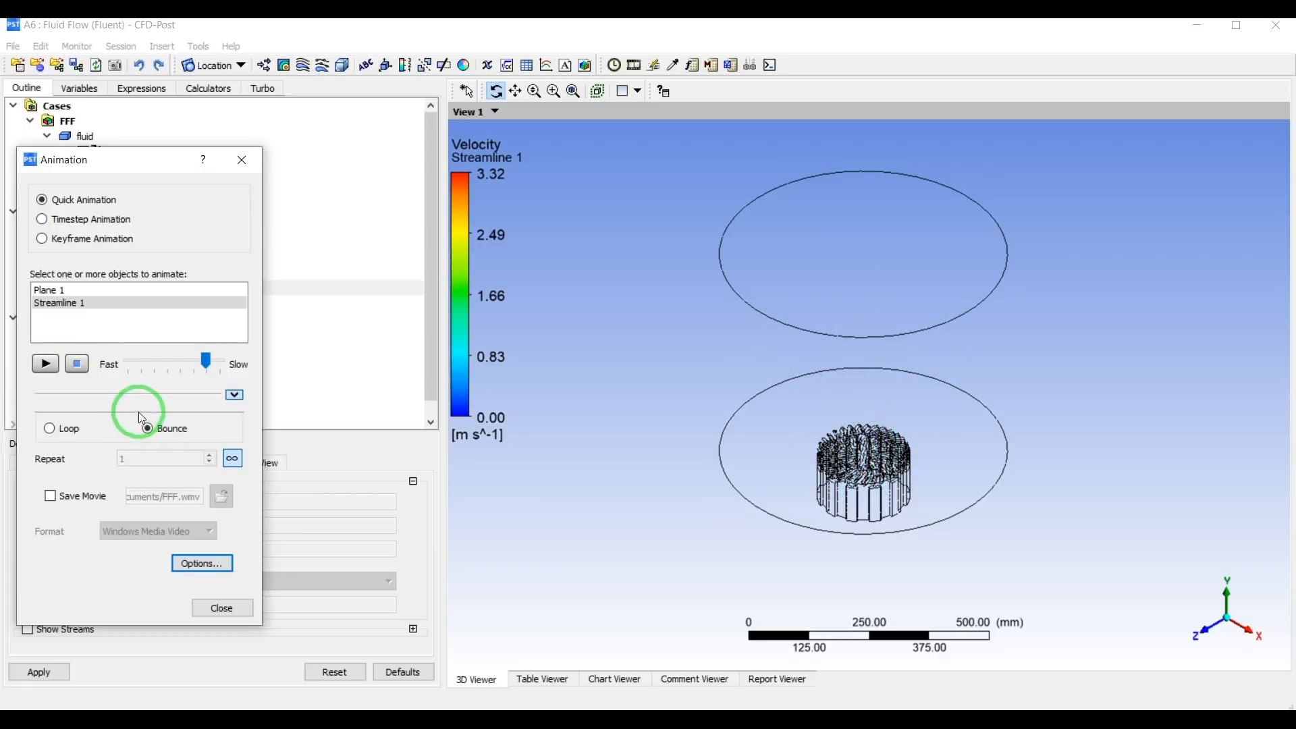
# Set the symbol spacing to 1 and preview the Arrow3D animation of Streamline 1.
pyautogui.click(202, 563)
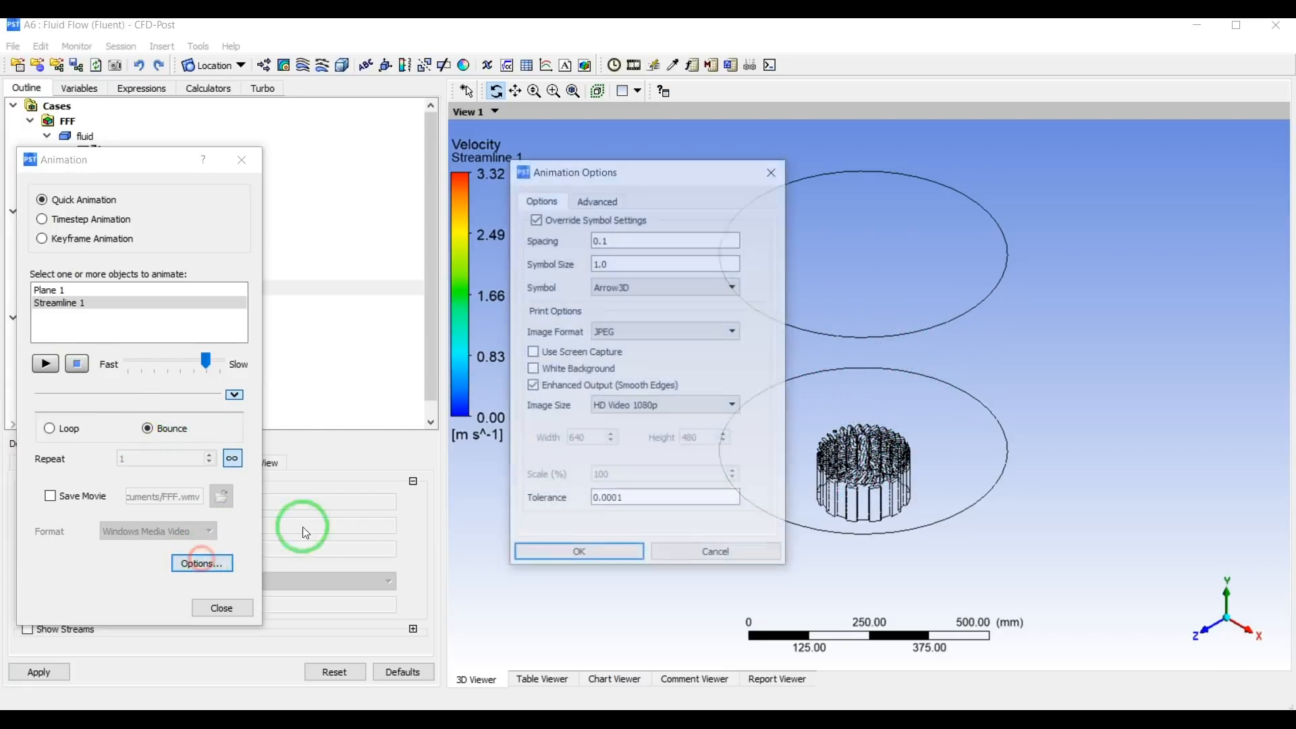
pyautogui.doubleClick(623, 241)
pyautogui.write('1')
pyautogui.click(561, 552)
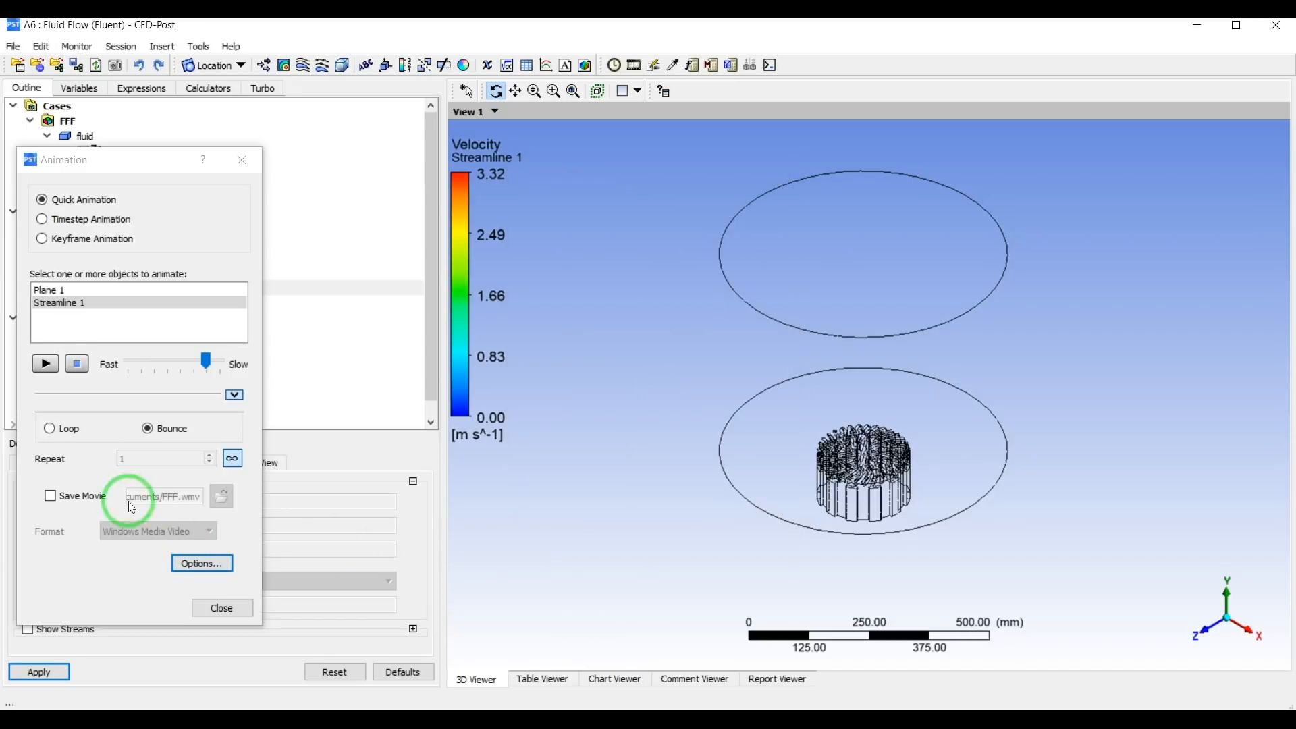
pyautogui.click(45, 363)
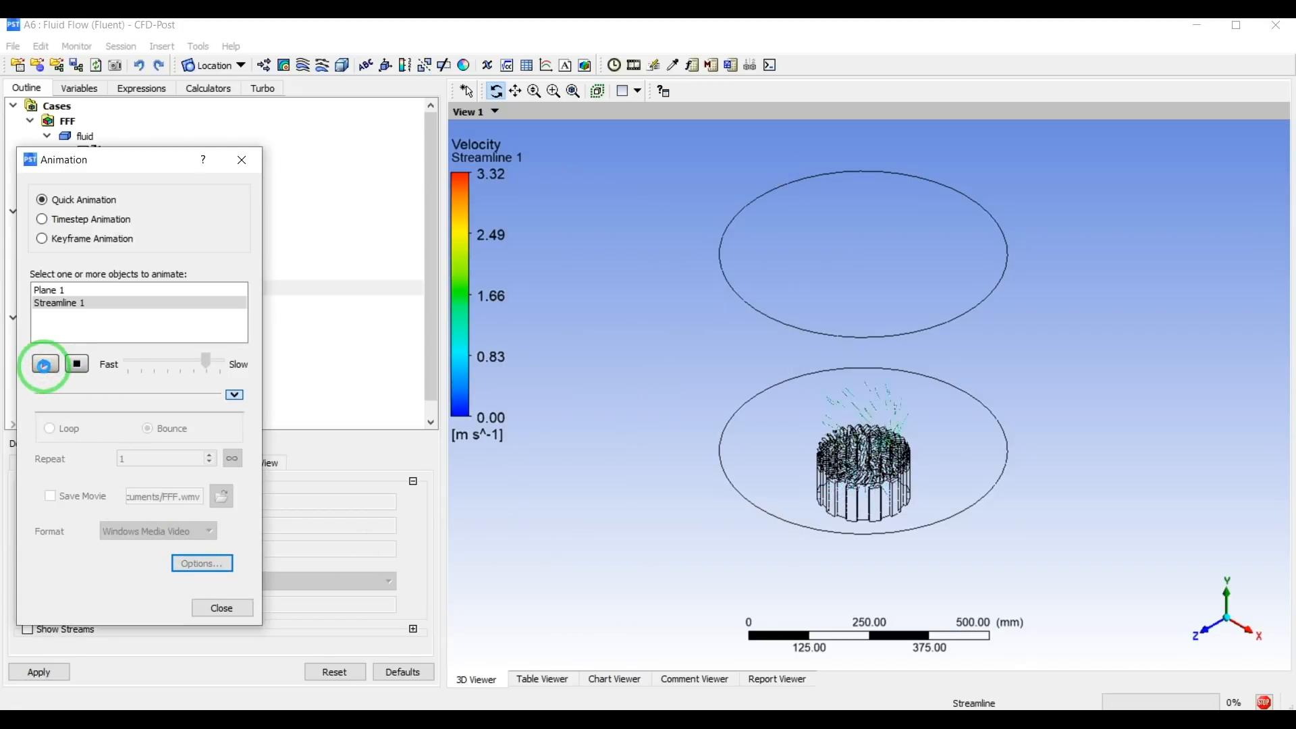
pyautogui.click(78, 364)
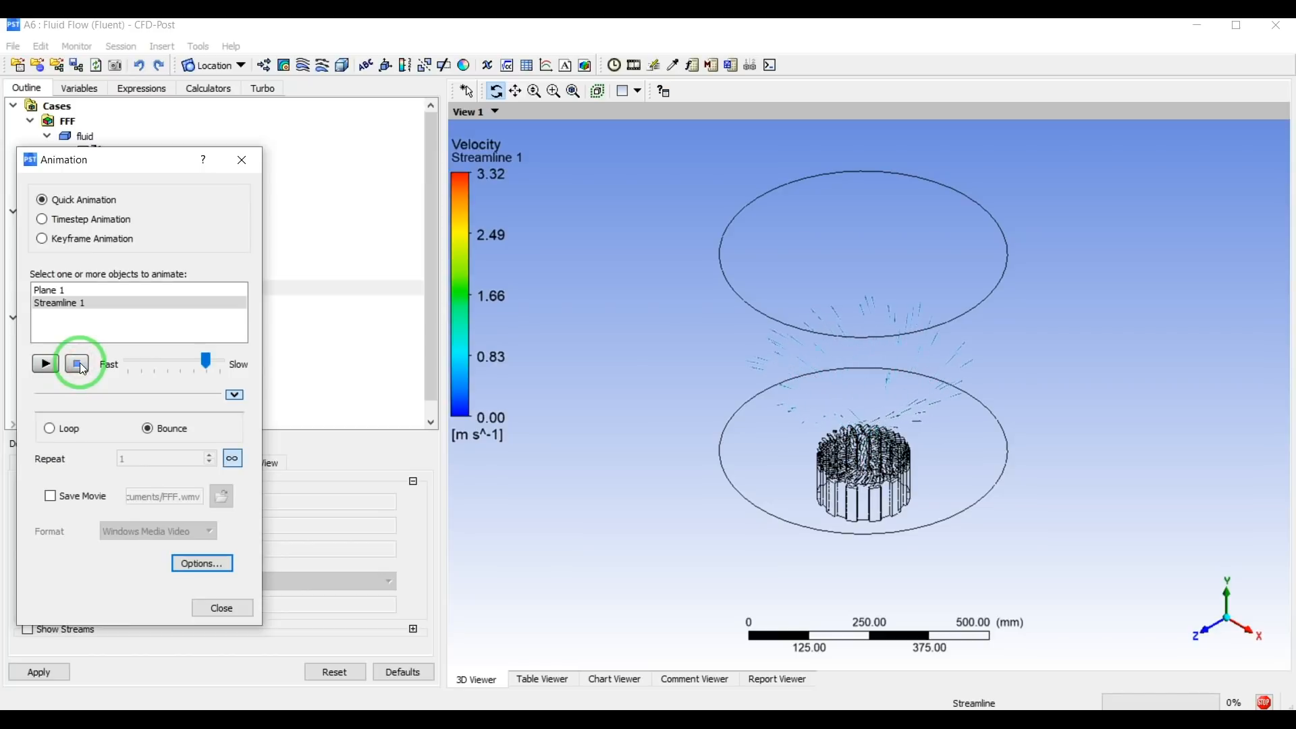
# Set the animation's symbol spacing to 0.1 and symbol size to 2, and preview the Streamline 1 animation.
pyautogui.click(201, 561)
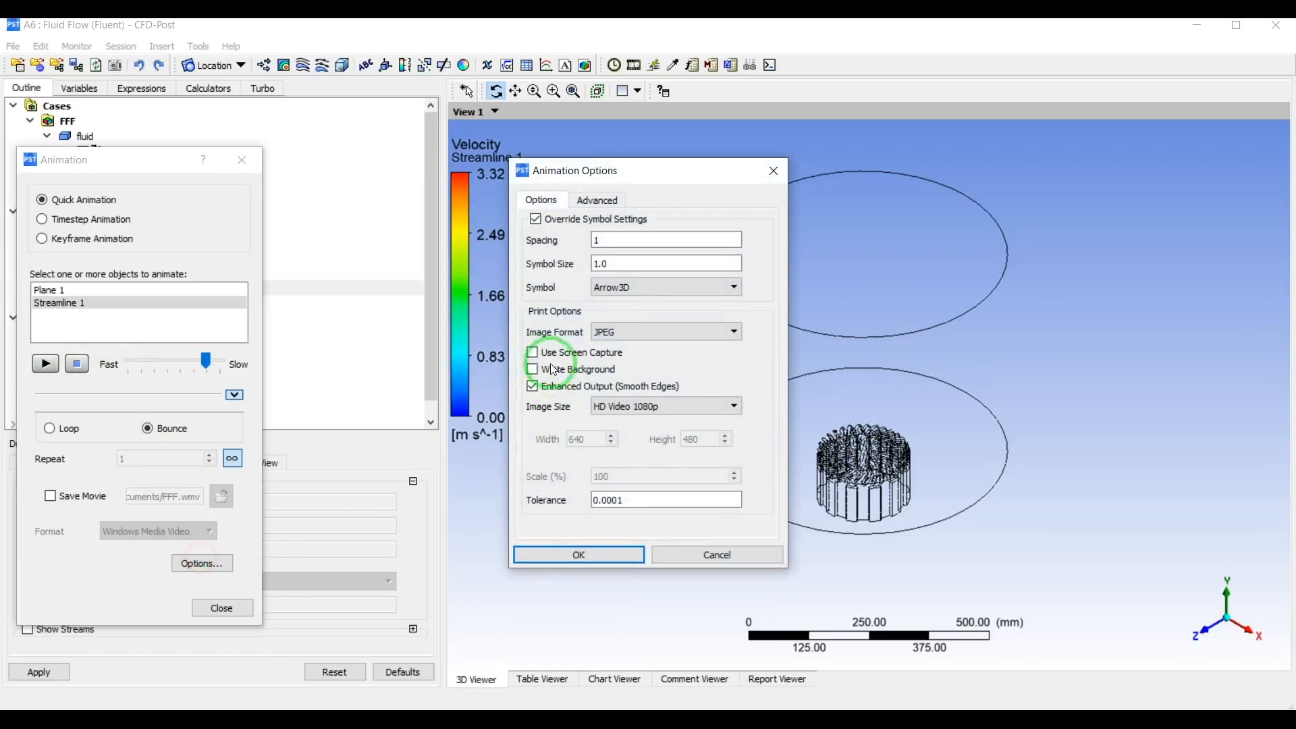
pyautogui.doubleClick(609, 240)
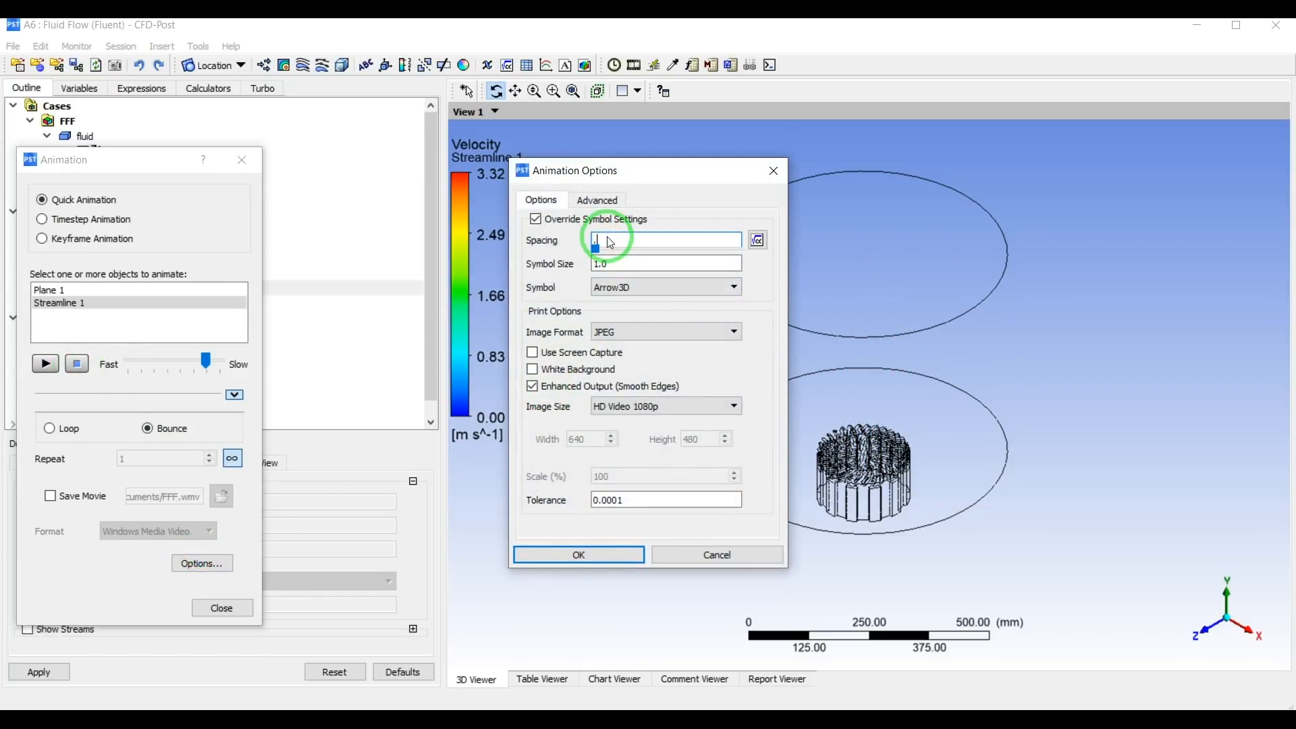
pyautogui.write('.1')
pyautogui.doubleClick(615, 265)
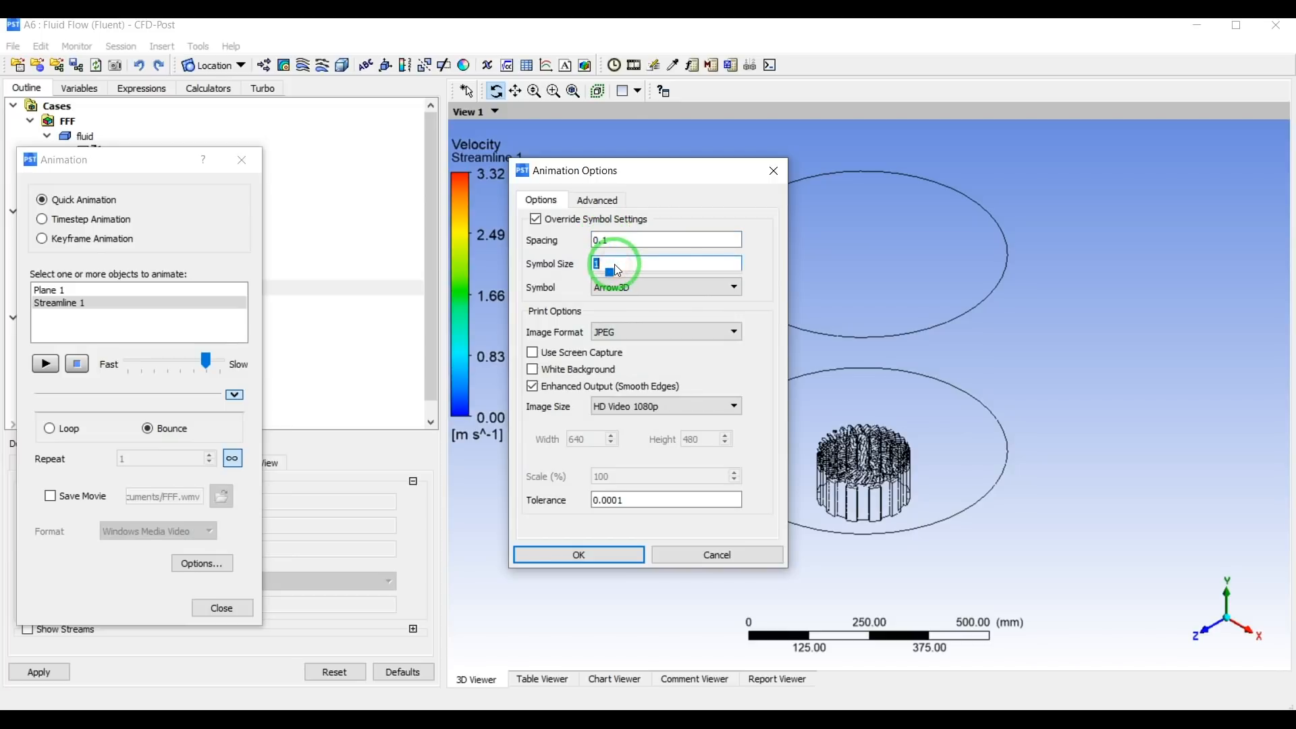
pyautogui.write('2')
pyautogui.click(611, 555)
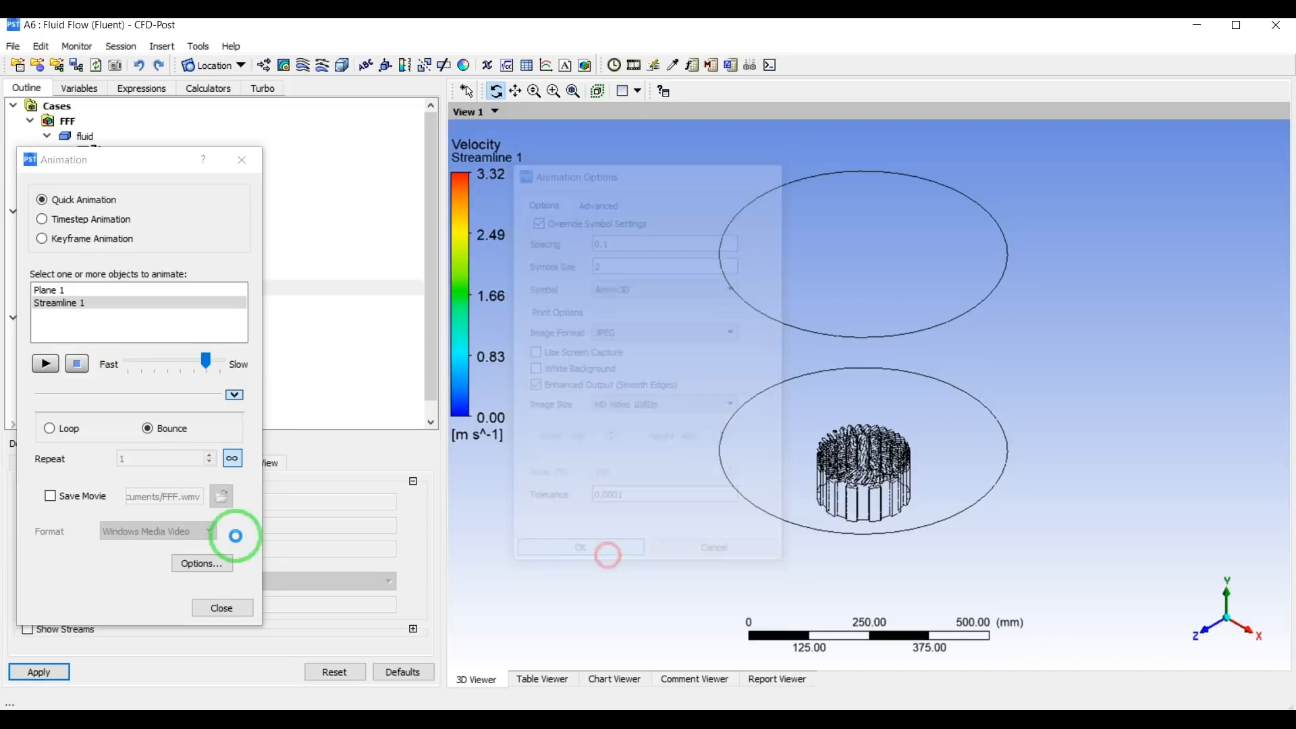
pyautogui.click(55, 367)
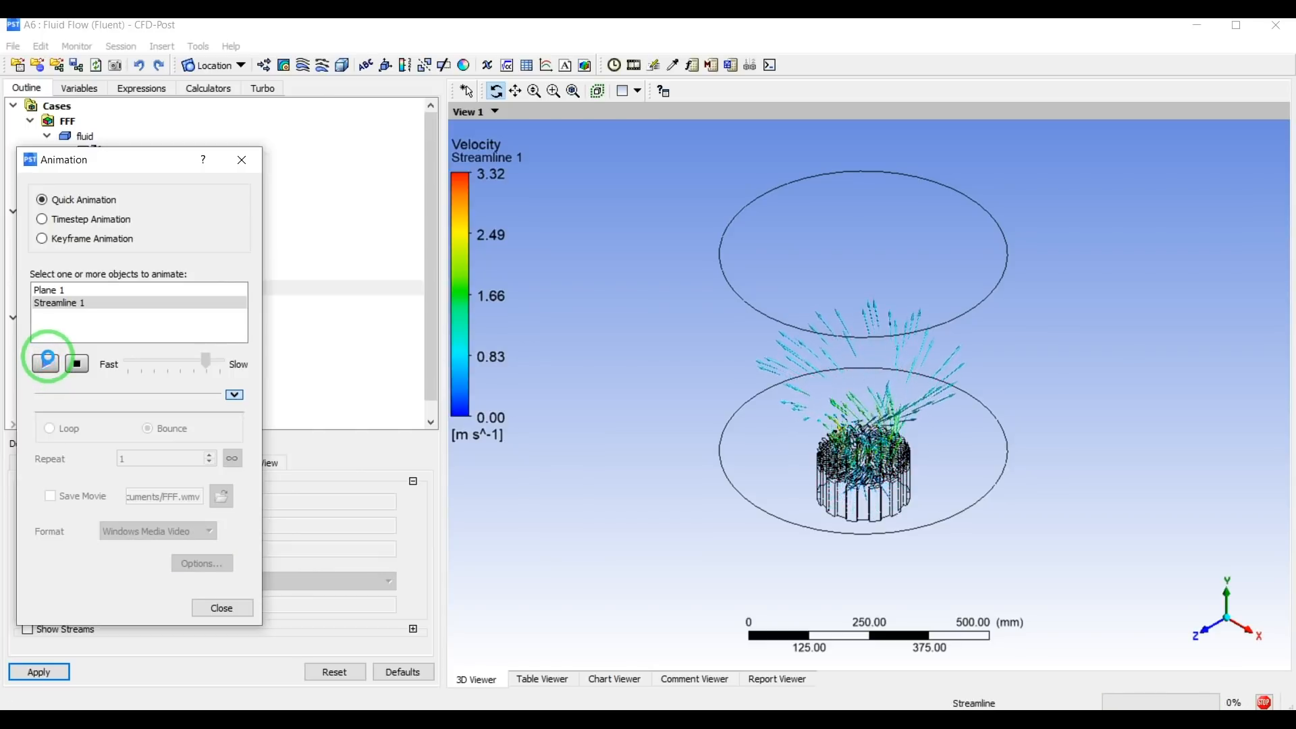
pyautogui.click(79, 364)
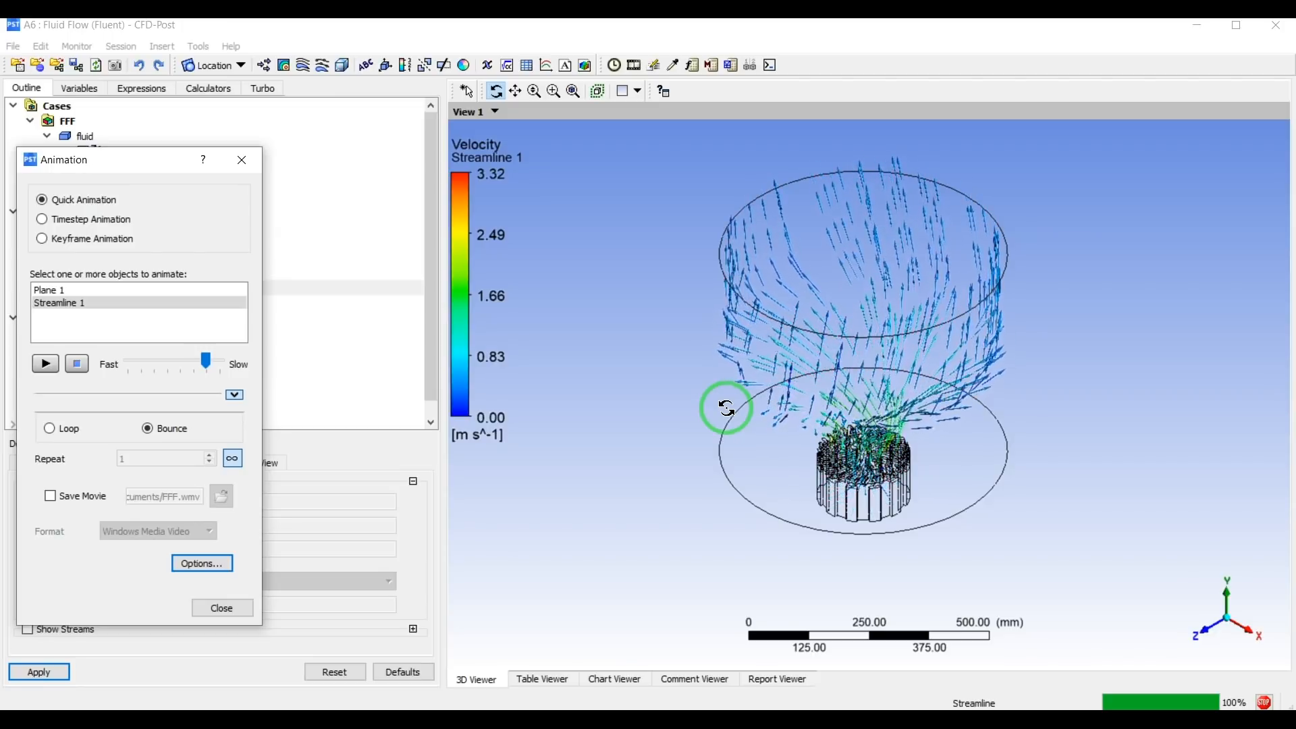
# Set the animation's symbol spacing to 0.01 and symbol size to 3 with a white background, and preview the Streamline 1 animation.
pyautogui.click(186, 561)
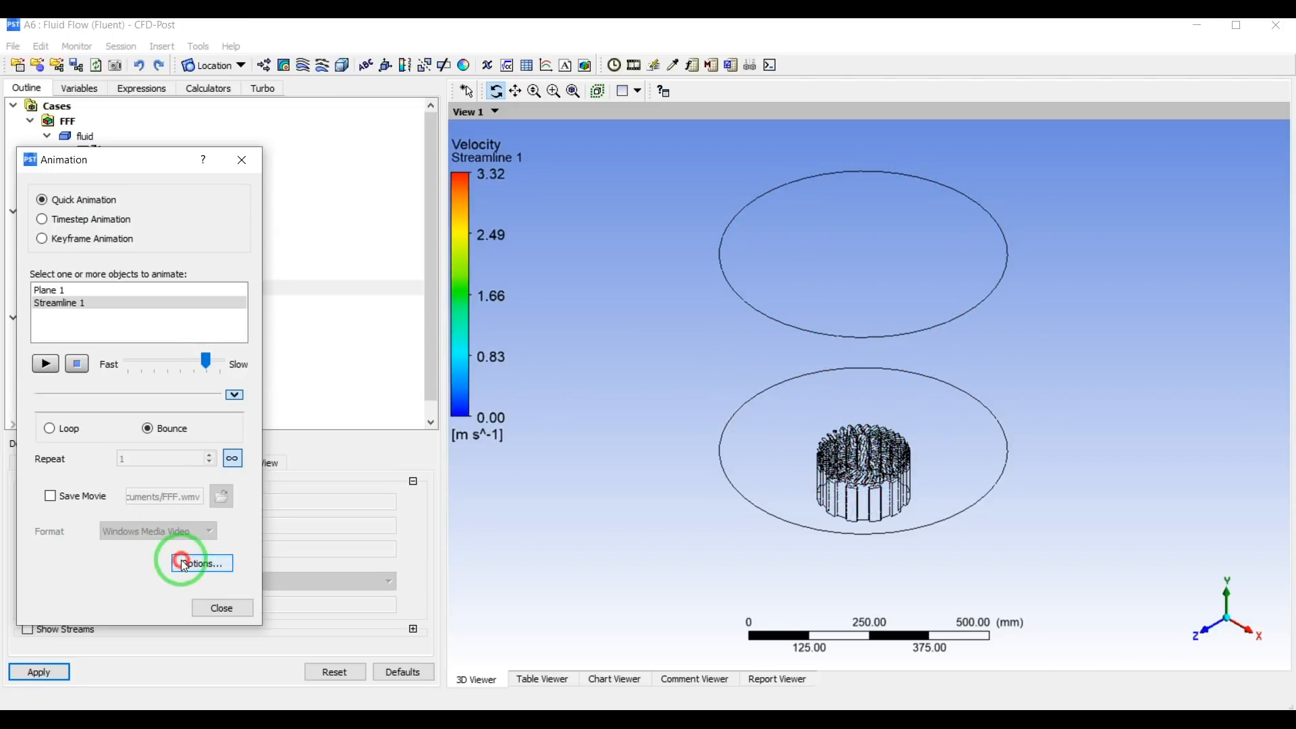
pyautogui.click(603, 241)
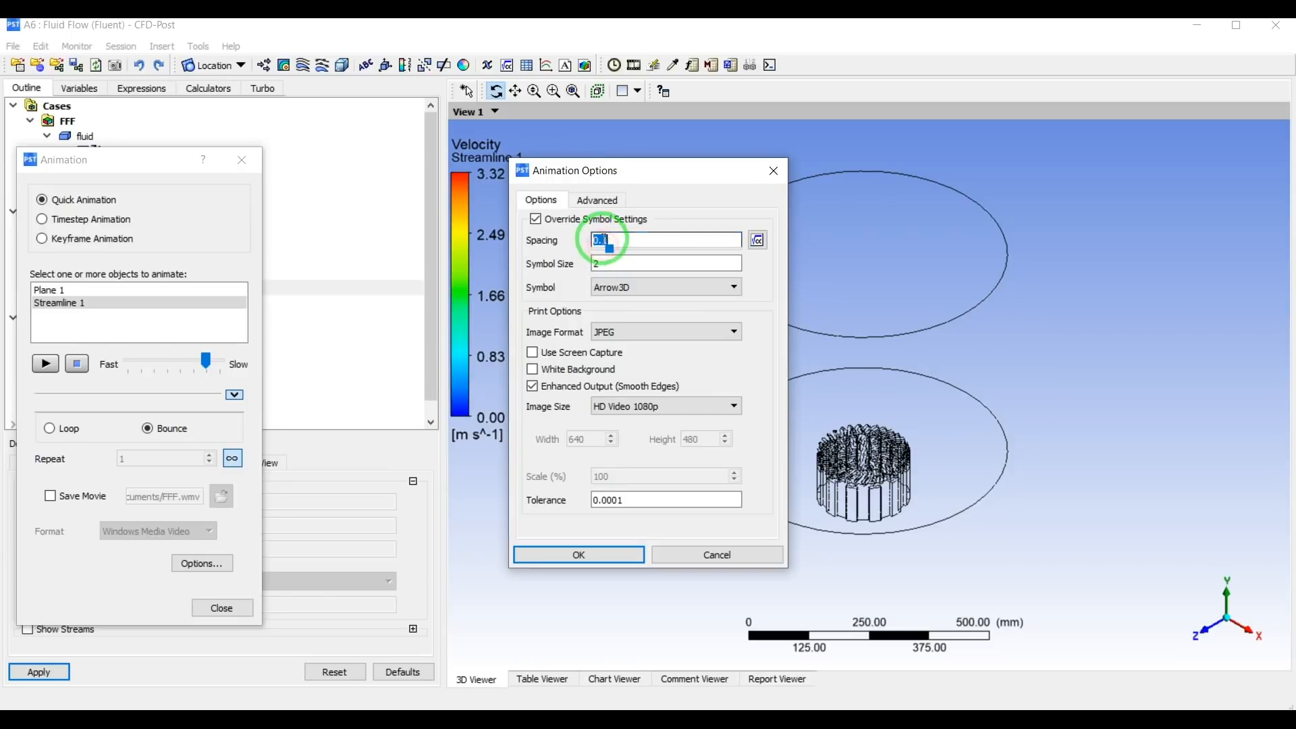
pyautogui.write('0')
pyautogui.doubleClick(613, 261)
pyautogui.write('3')
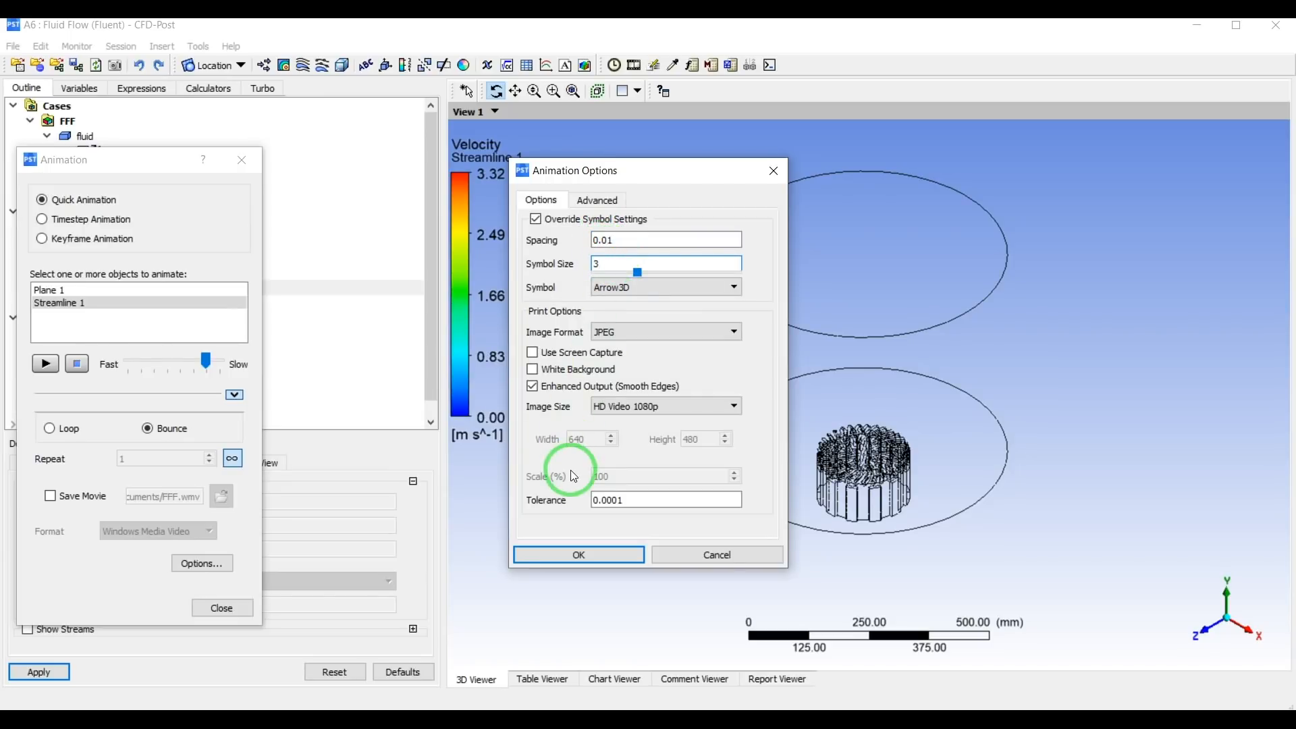
pyautogui.click(560, 369)
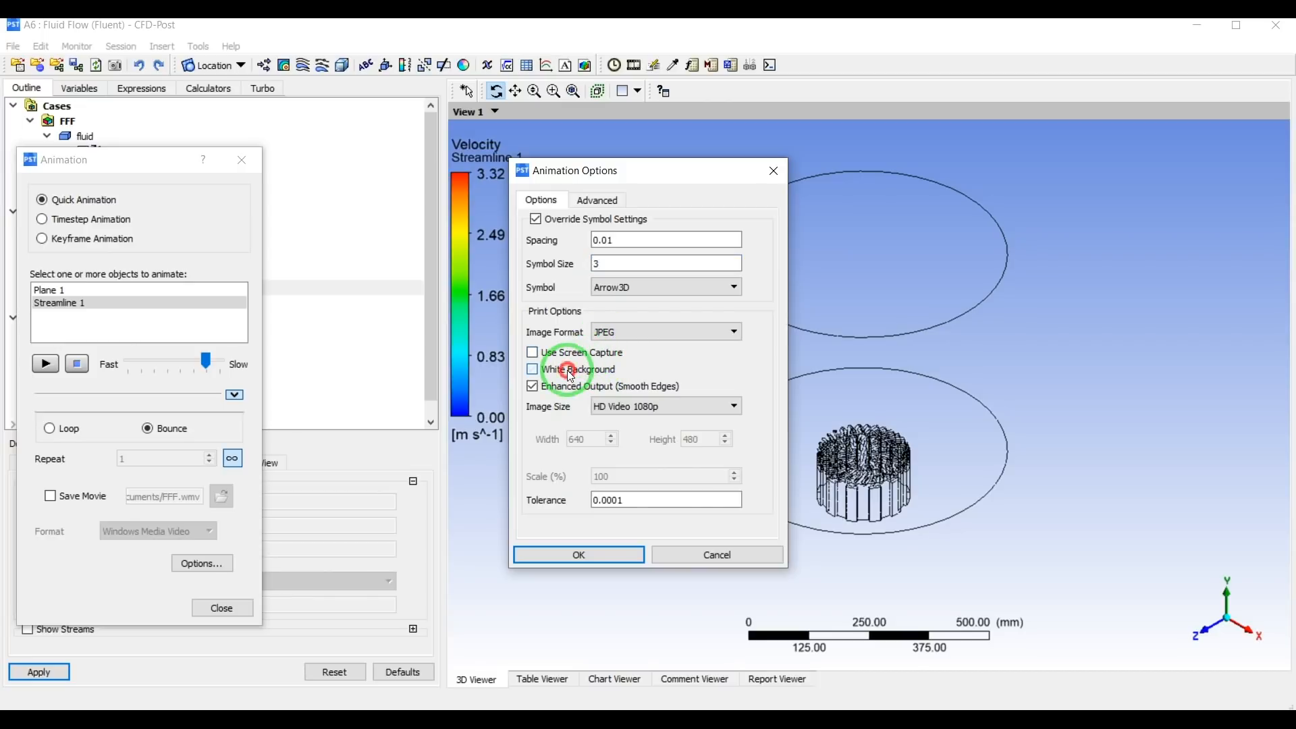
pyautogui.click(556, 560)
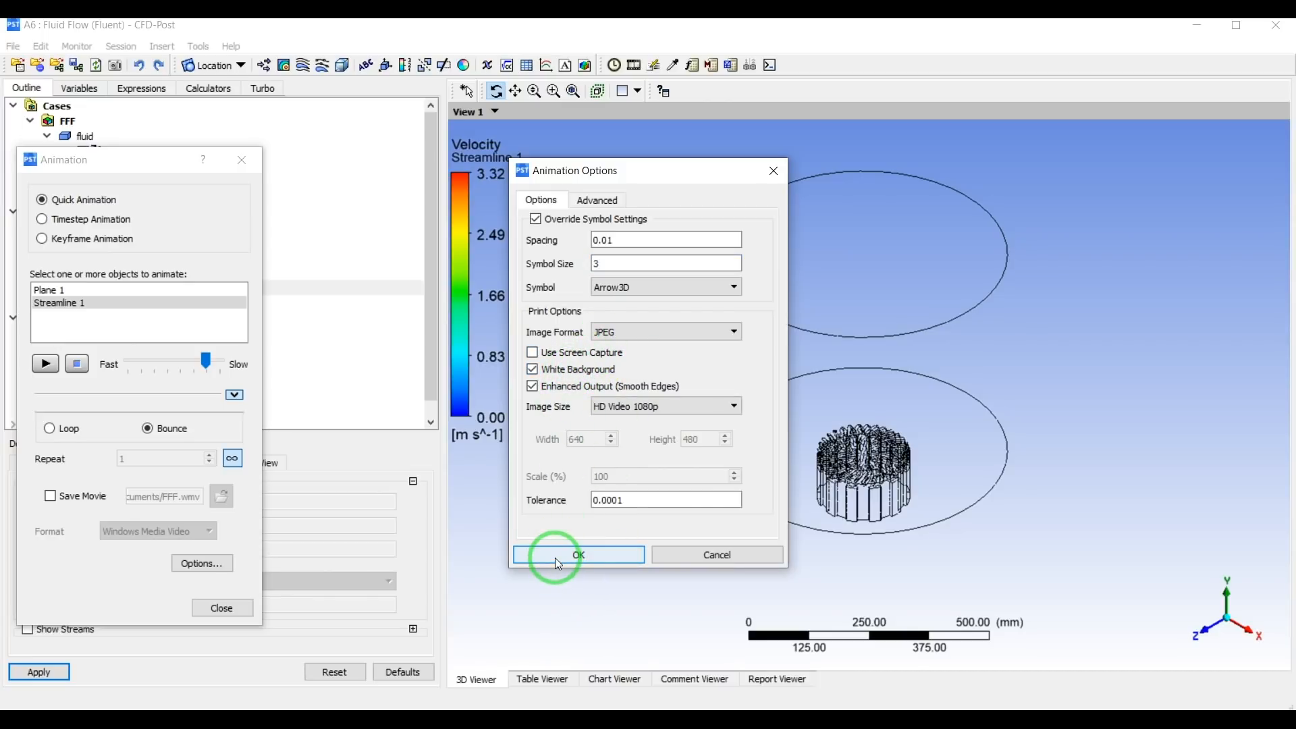
pyautogui.click(47, 368)
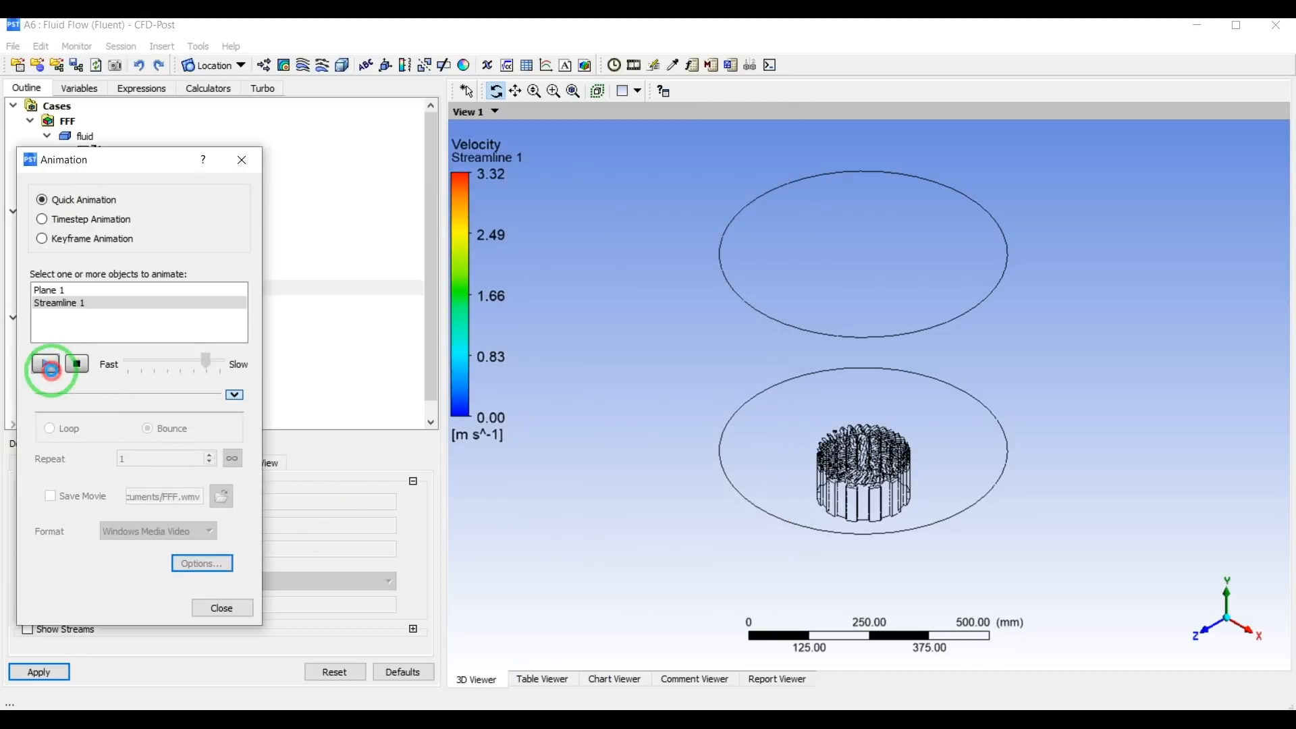
pyautogui.click(76, 365)
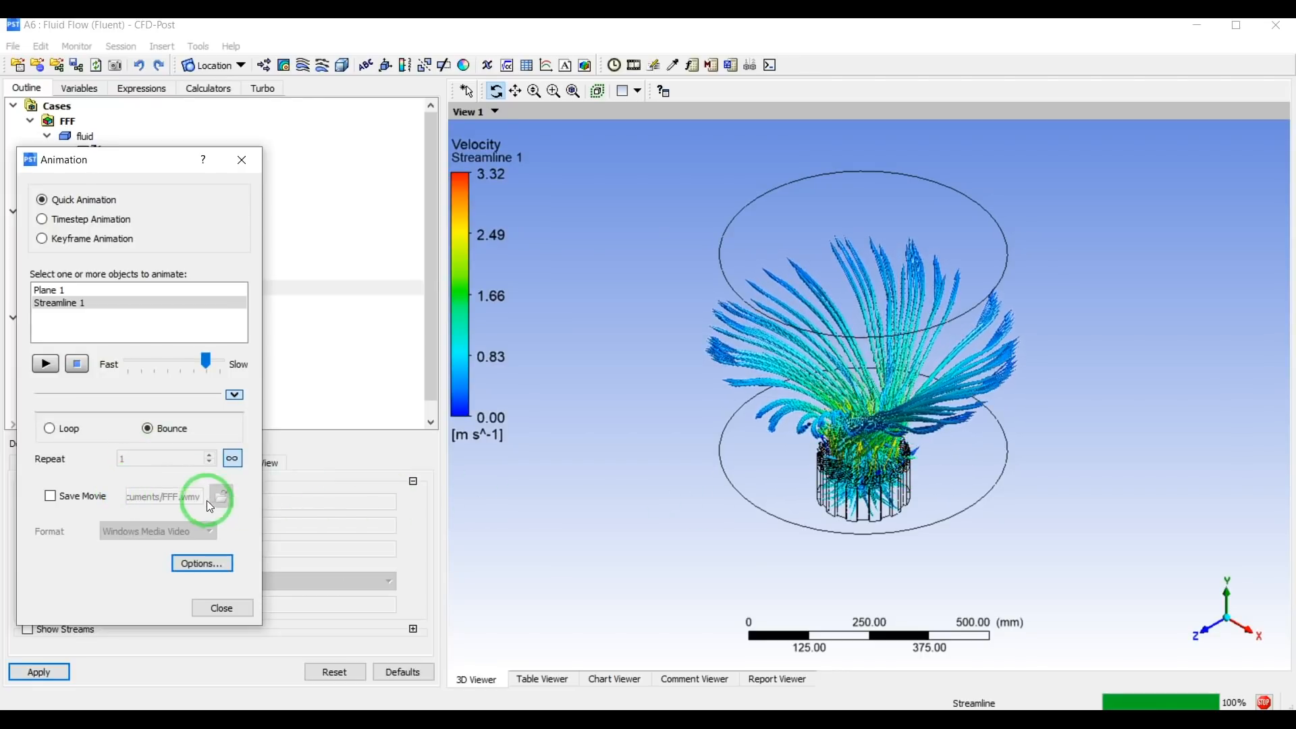
# Set the animation's symbol spacing to 0.02 and symbol size to 2.
pyautogui.click(201, 563)
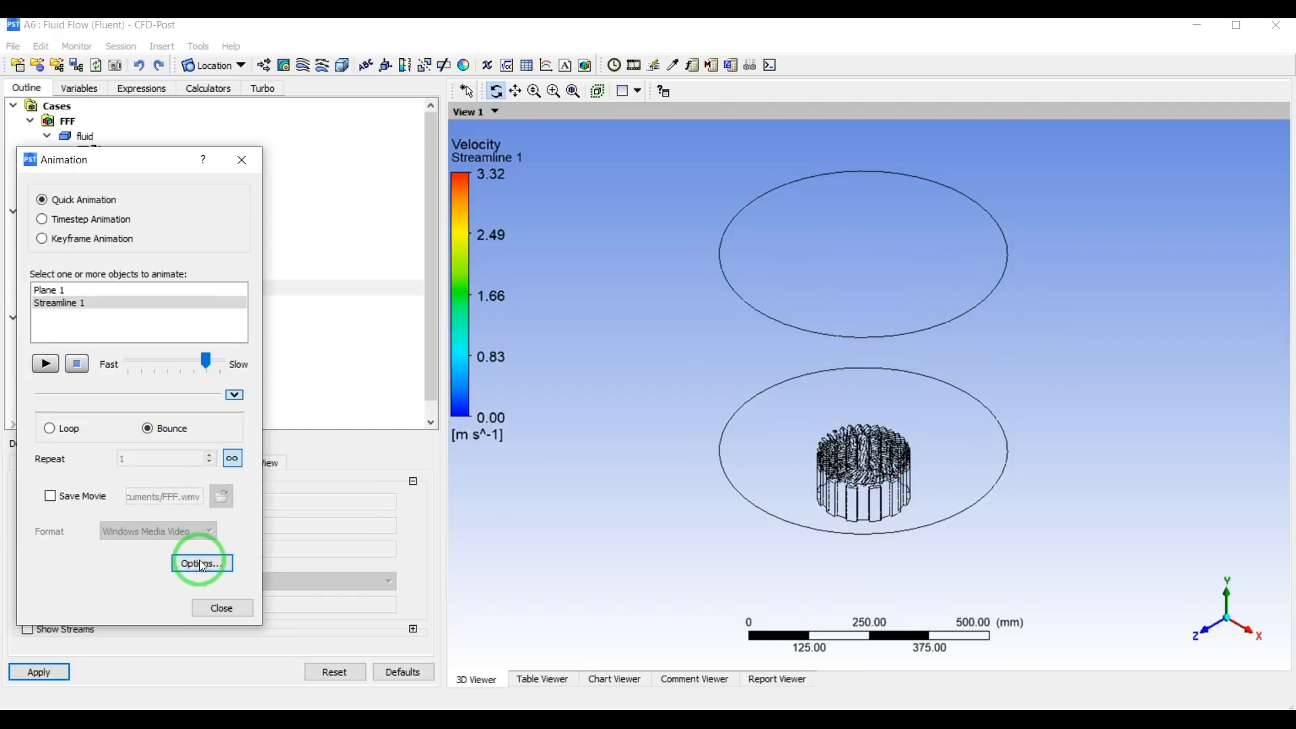
pyautogui.click(606, 244)
pyautogui.moveTo(607, 240); pyautogui.dragTo(620, 239)
pyautogui.write('2')
pyautogui.doubleClick(612, 265)
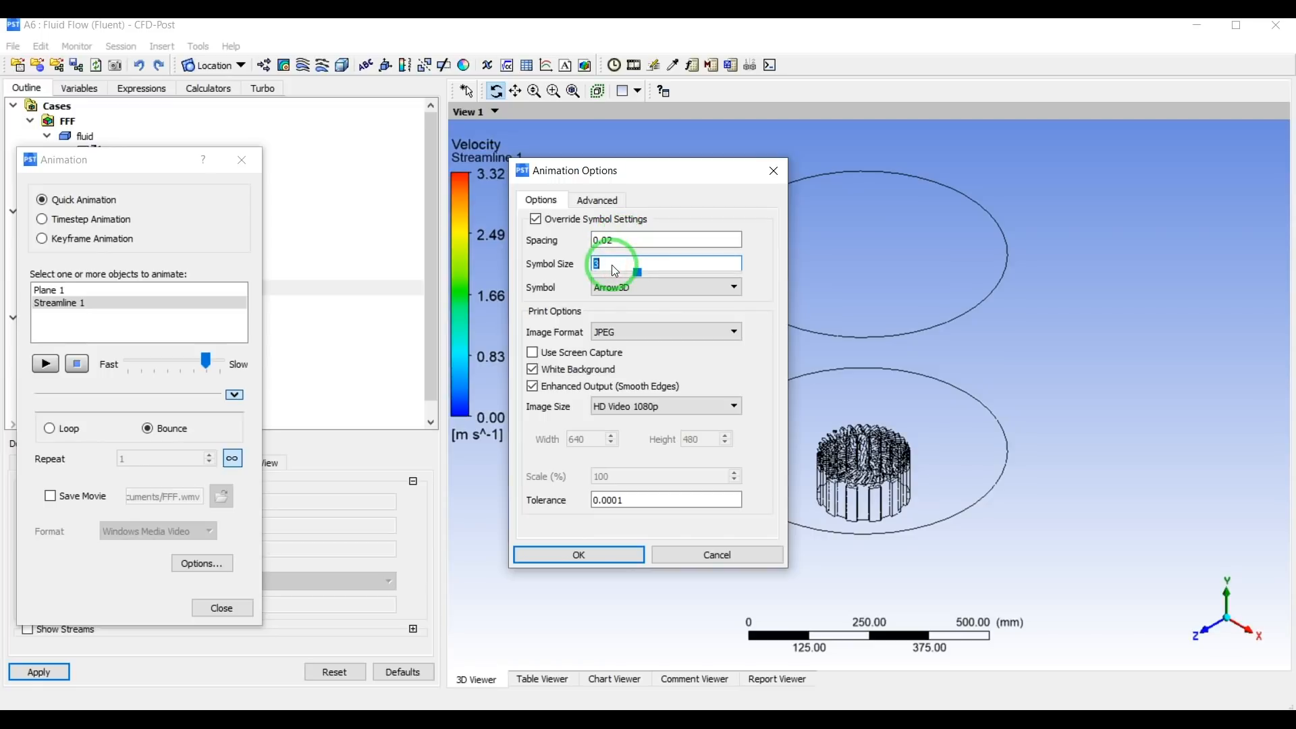
pyautogui.click(579, 554)
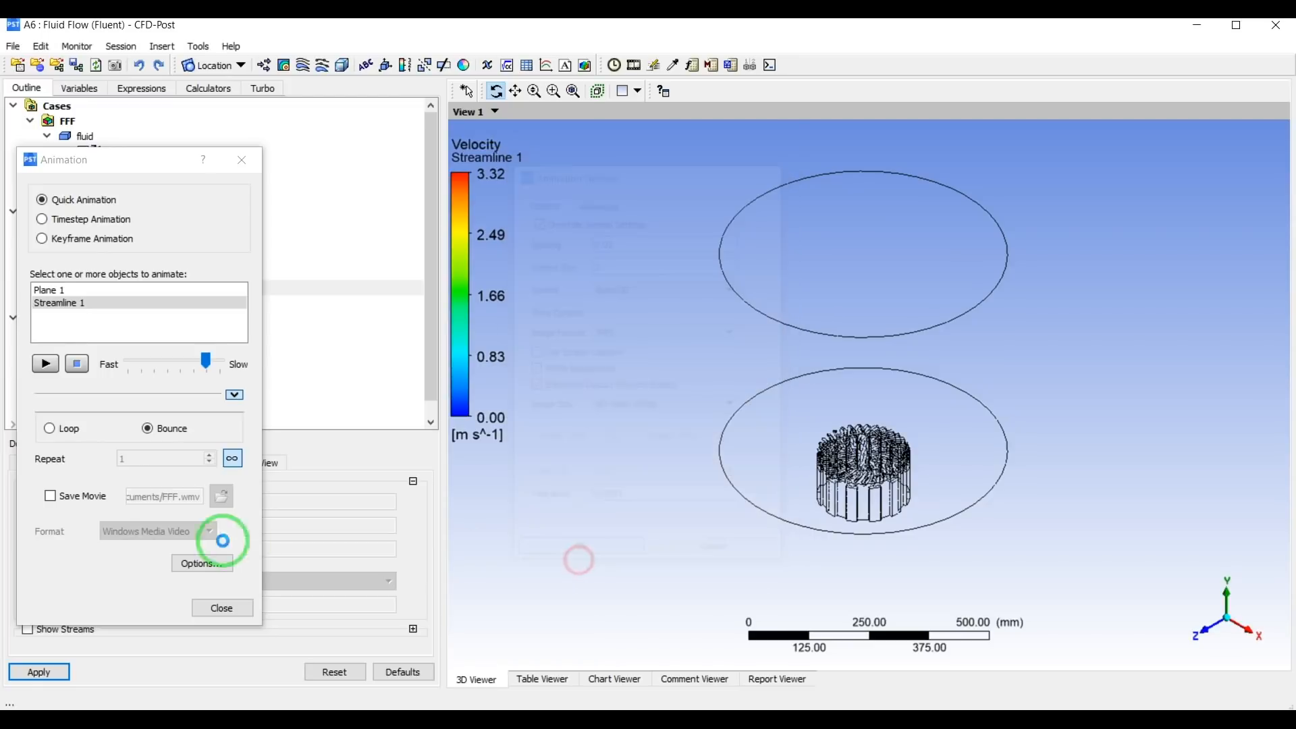
# Enable movie saving in MPEG4 format, with FFF.mp4 in the user_files folder as the output file.
pyautogui.click(59, 494)
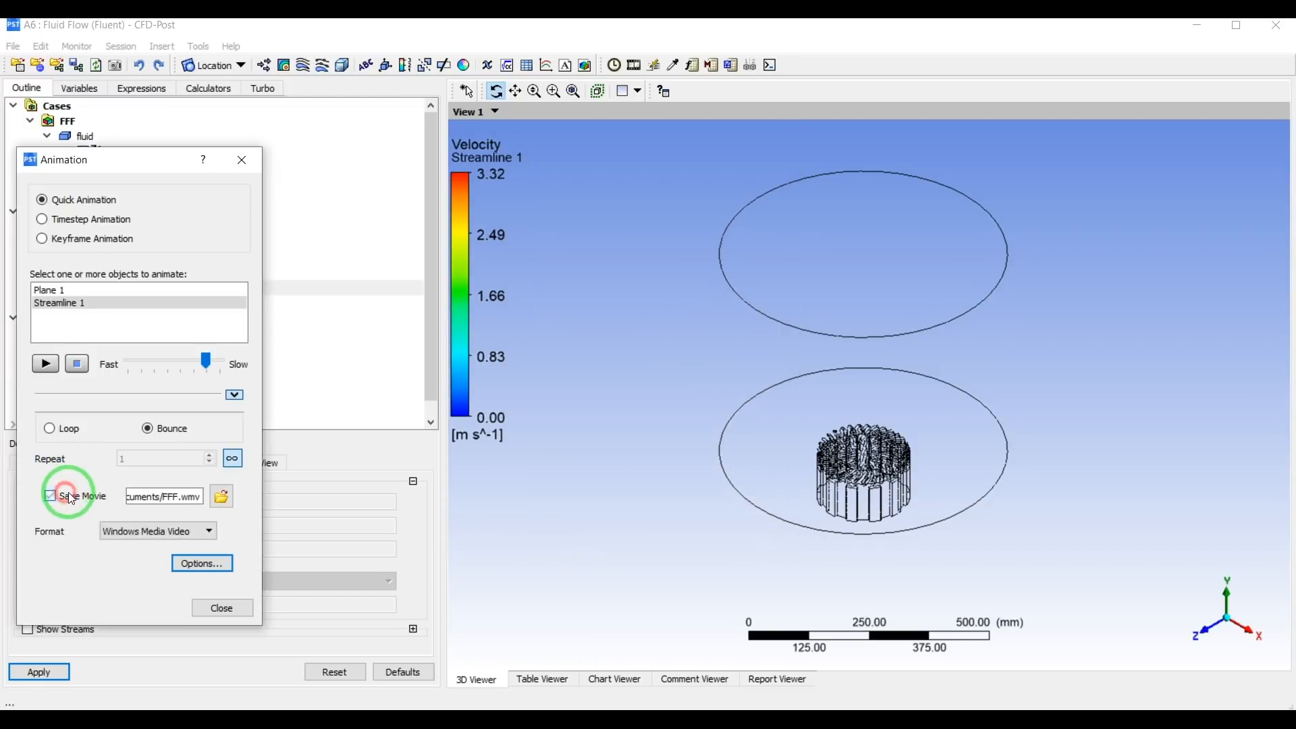
pyautogui.click(180, 533)
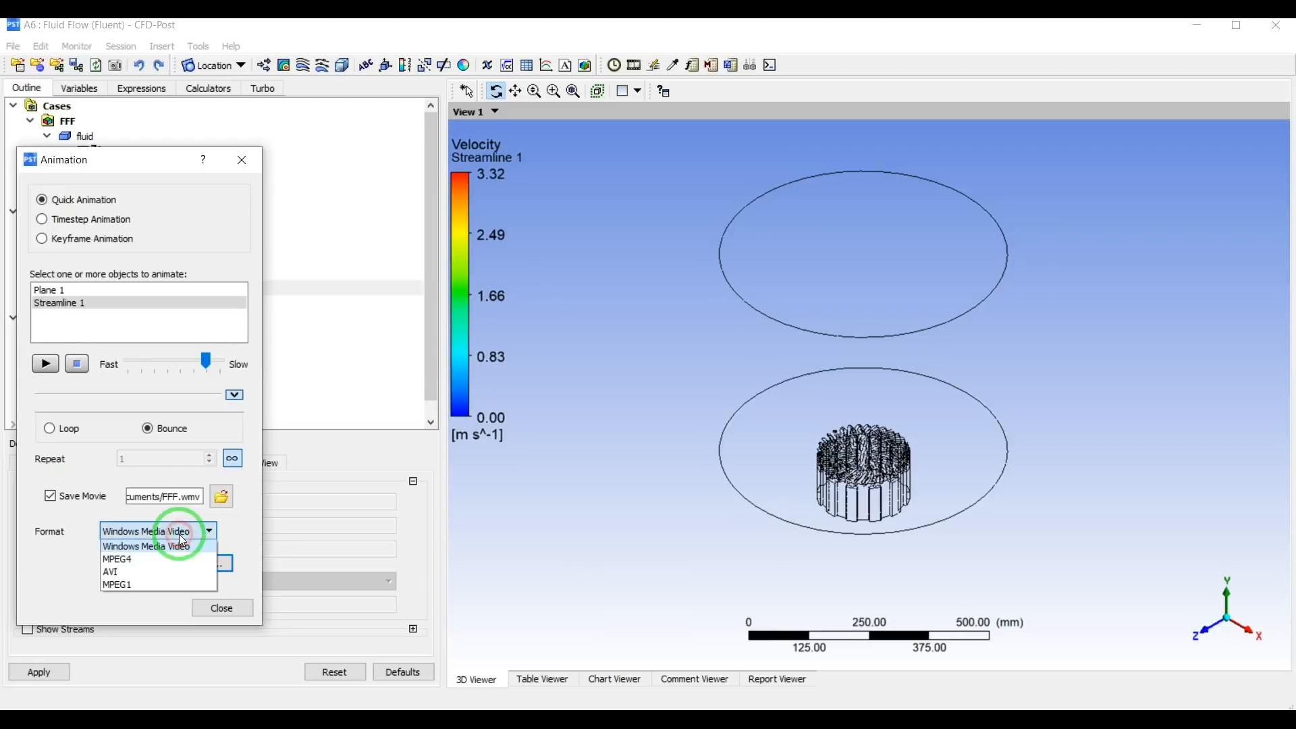
pyautogui.click(144, 560)
pyautogui.click(222, 499)
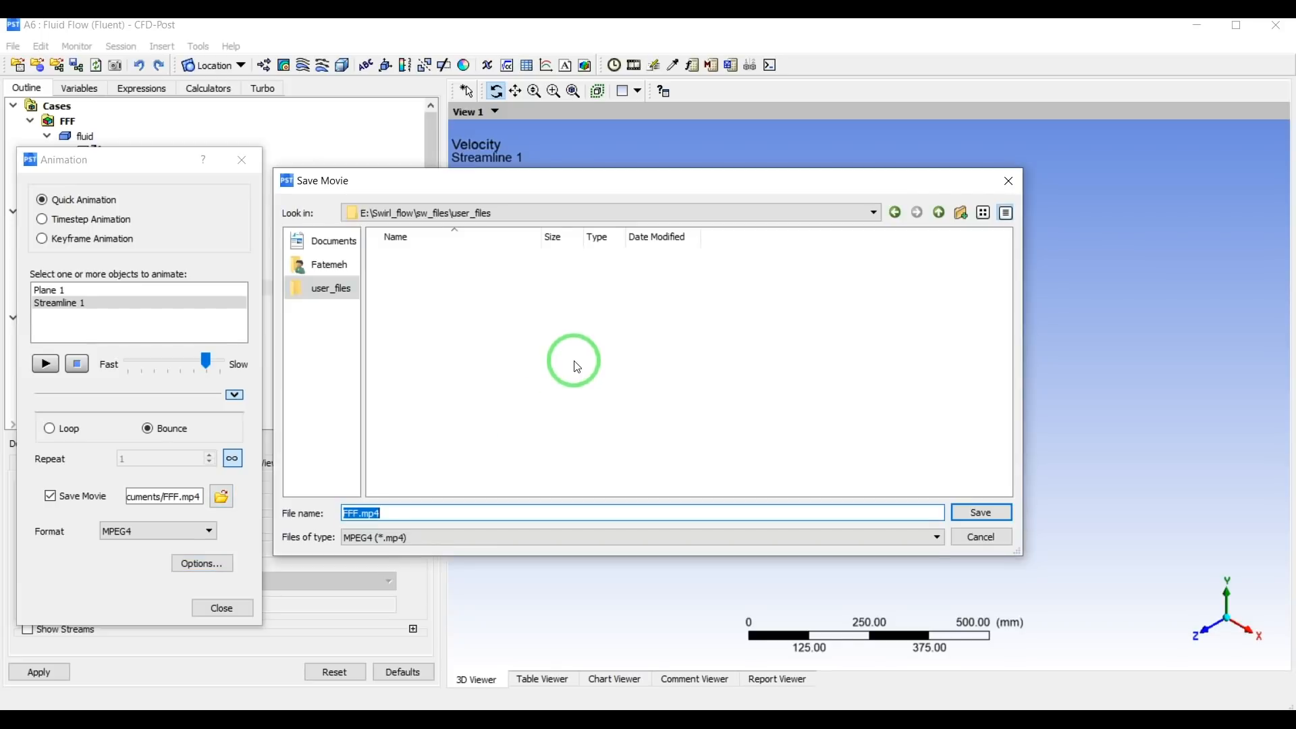
pyautogui.click(972, 513)
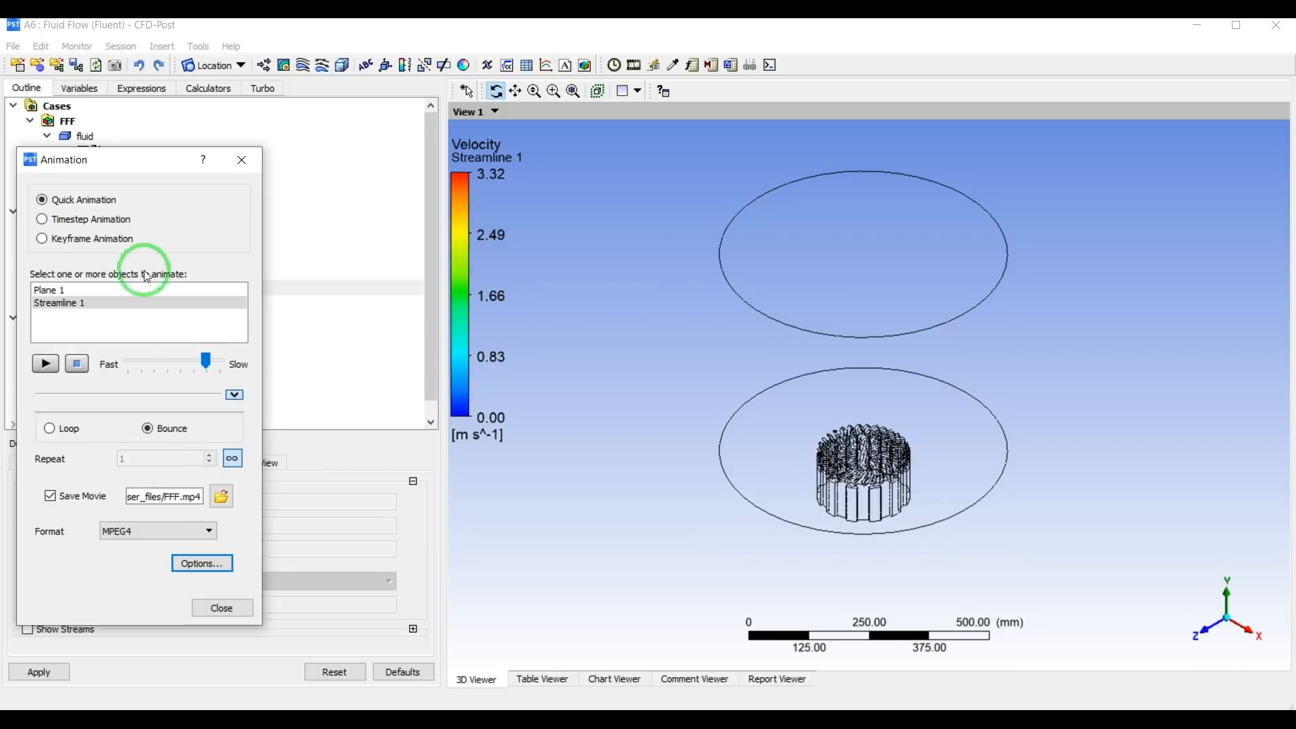
# Try to record the Streamline 1 animation as a movie with endless repeat still enabled.
pyautogui.moveTo(146, 172); pyautogui.dragTo(544, 143)
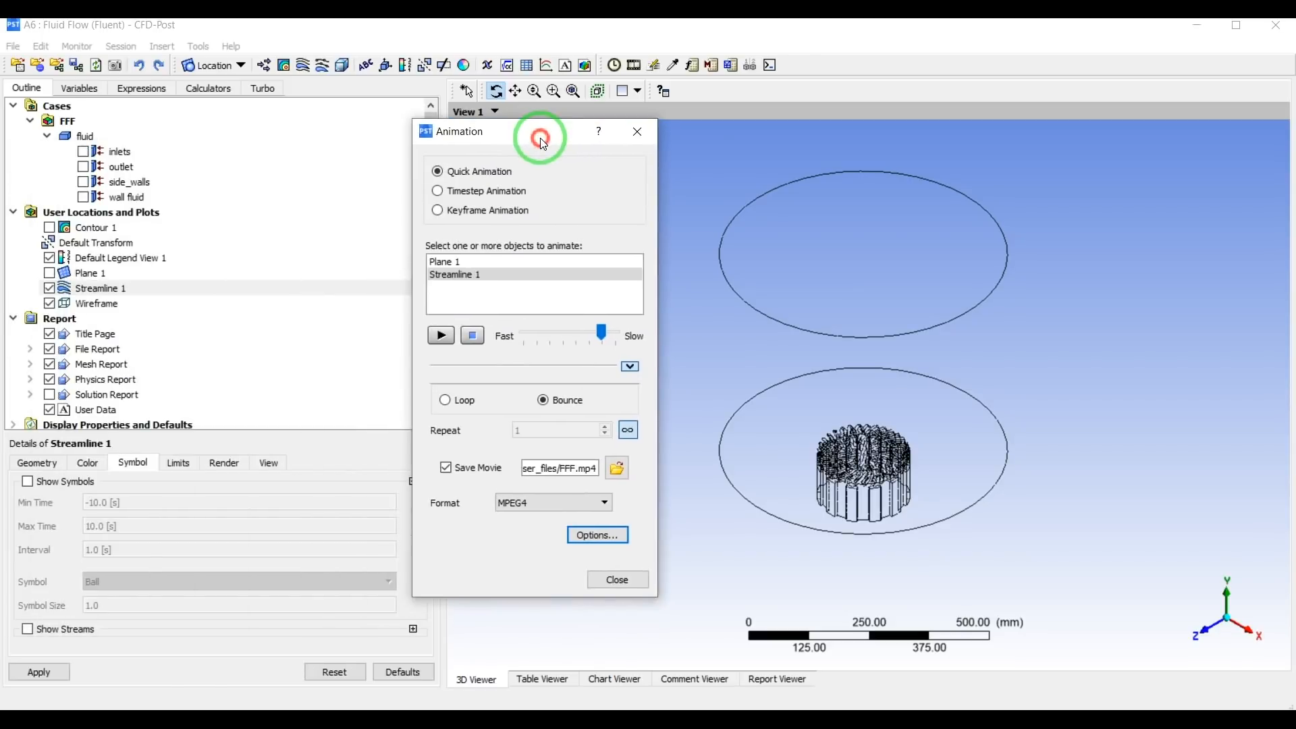
pyautogui.click(443, 336)
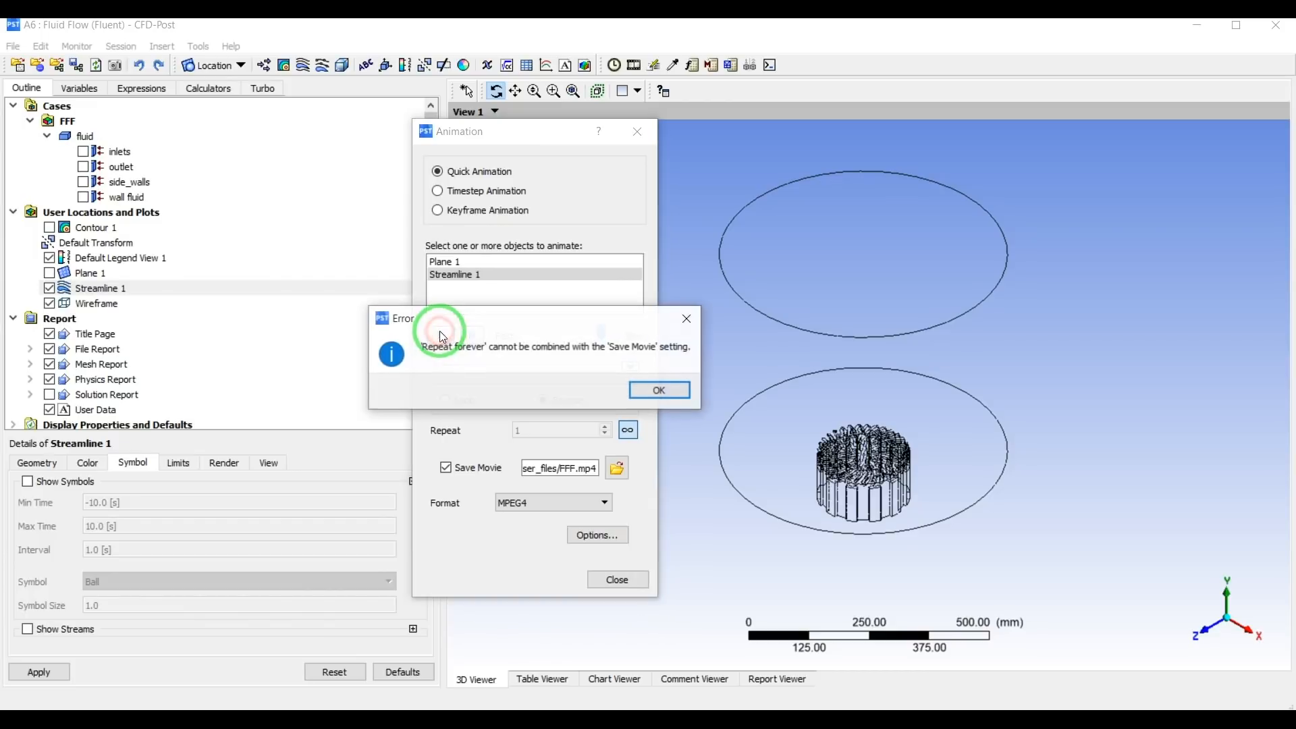
pyautogui.click(645, 393)
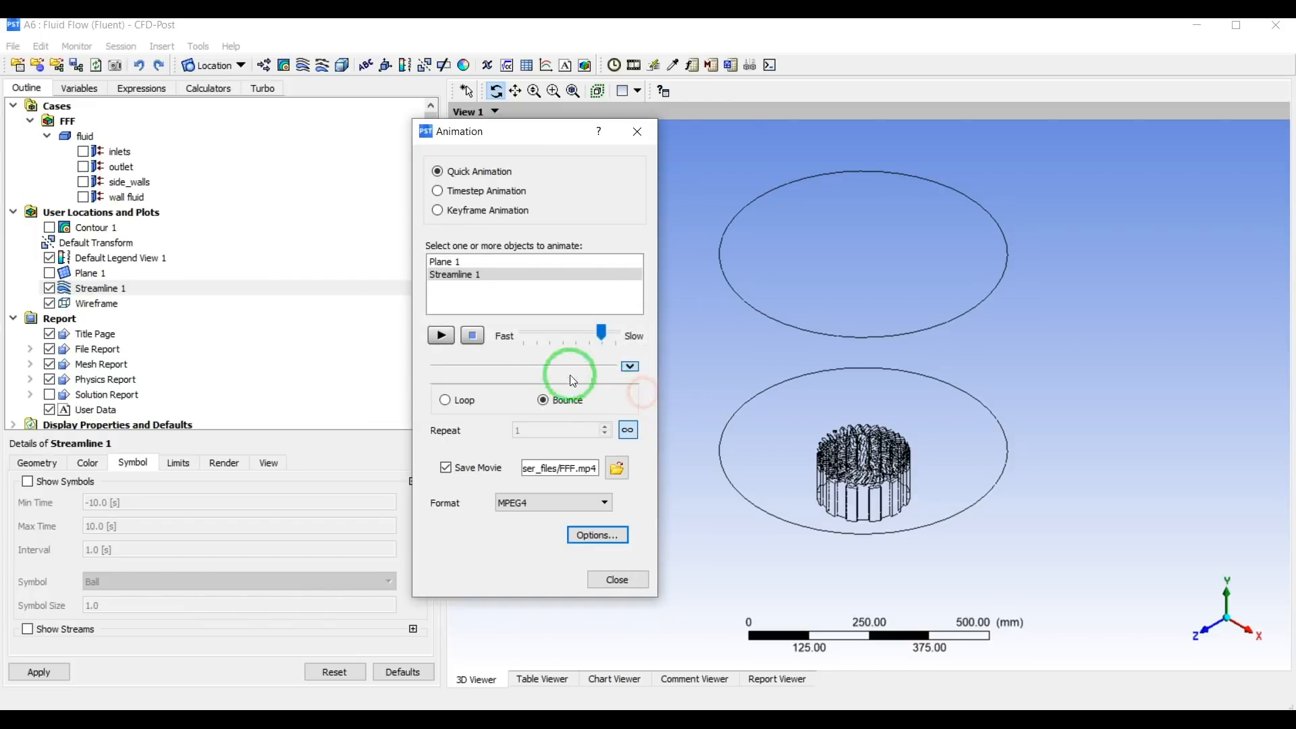
# Turn off endless repeat, leaving a single repeat, and play the Streamline 1 animation to record the movie.
pyautogui.click(627, 431)
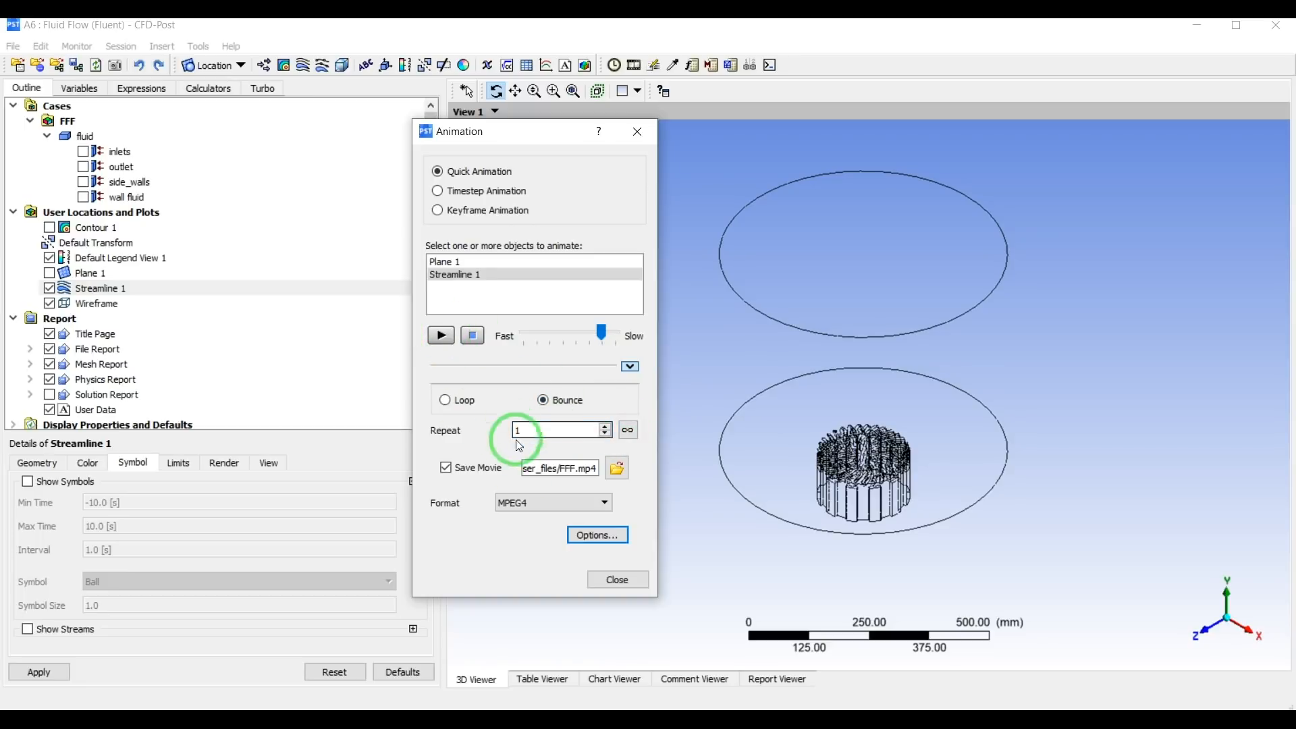
pyautogui.click(577, 534)
pyautogui.click(578, 552)
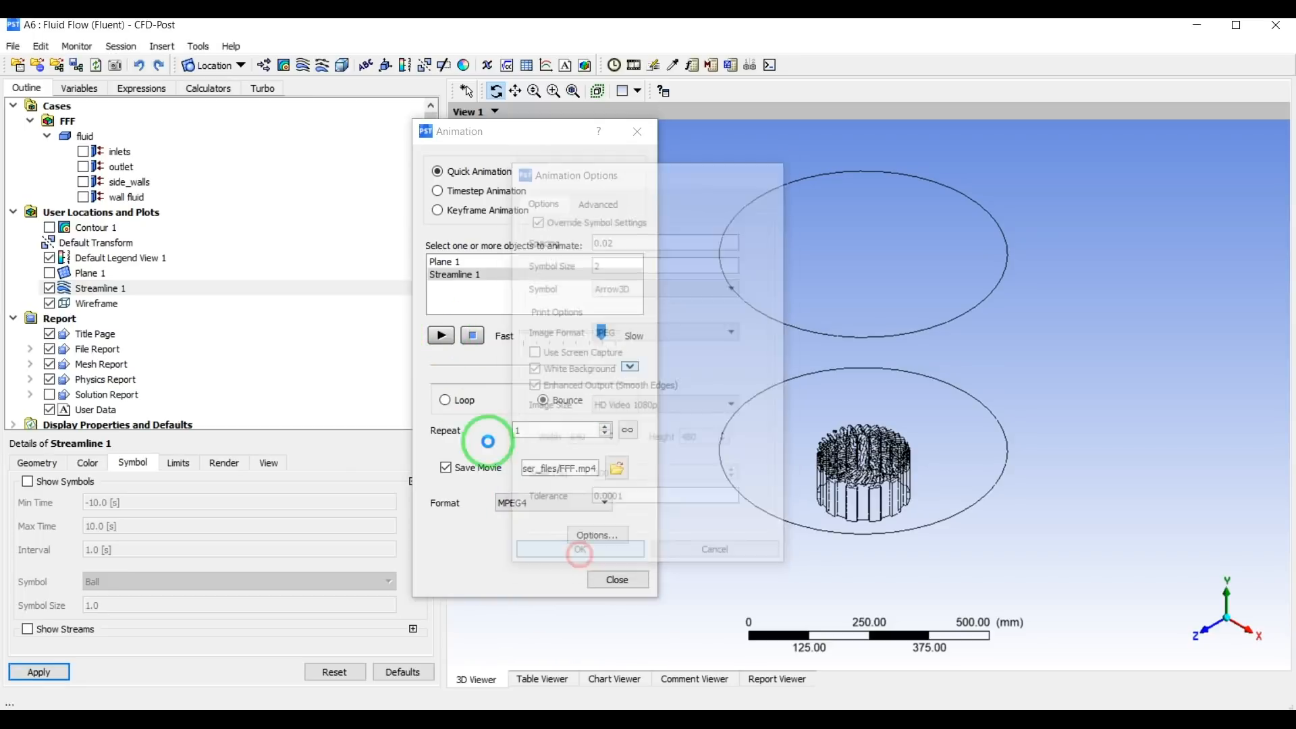
pyautogui.click(442, 336)
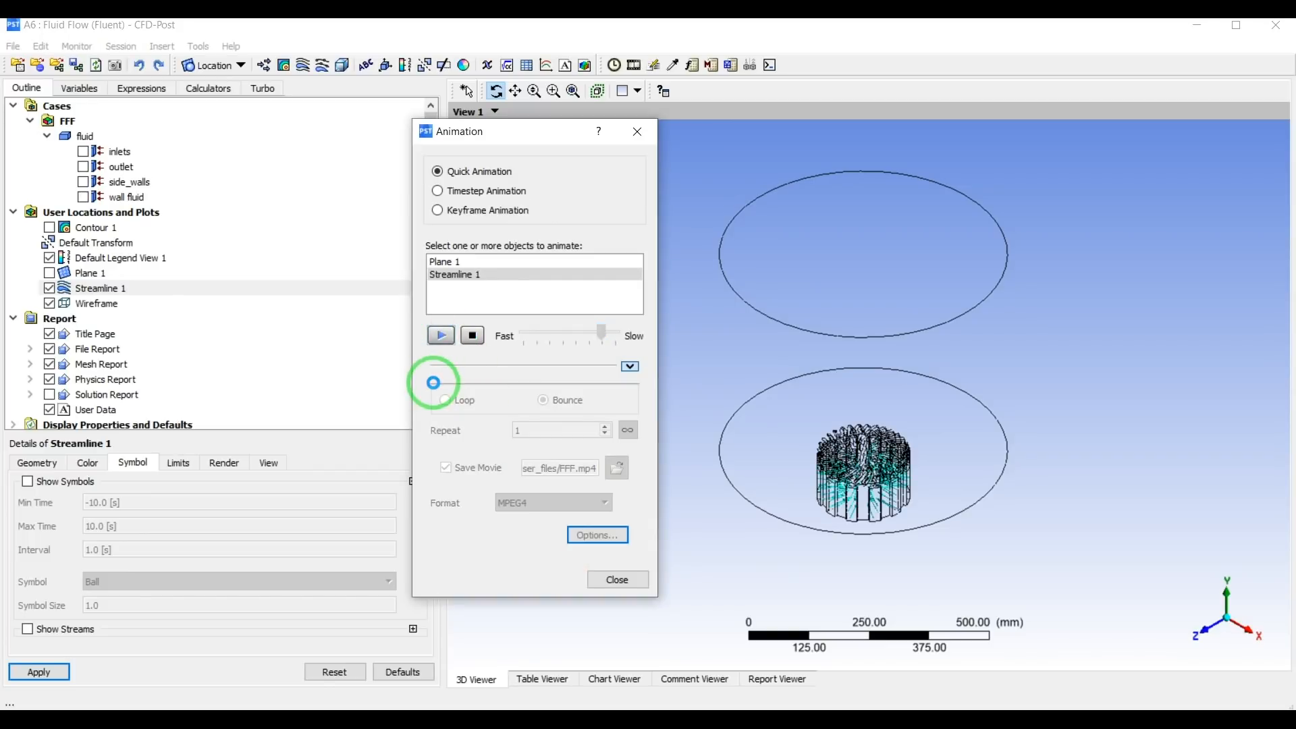